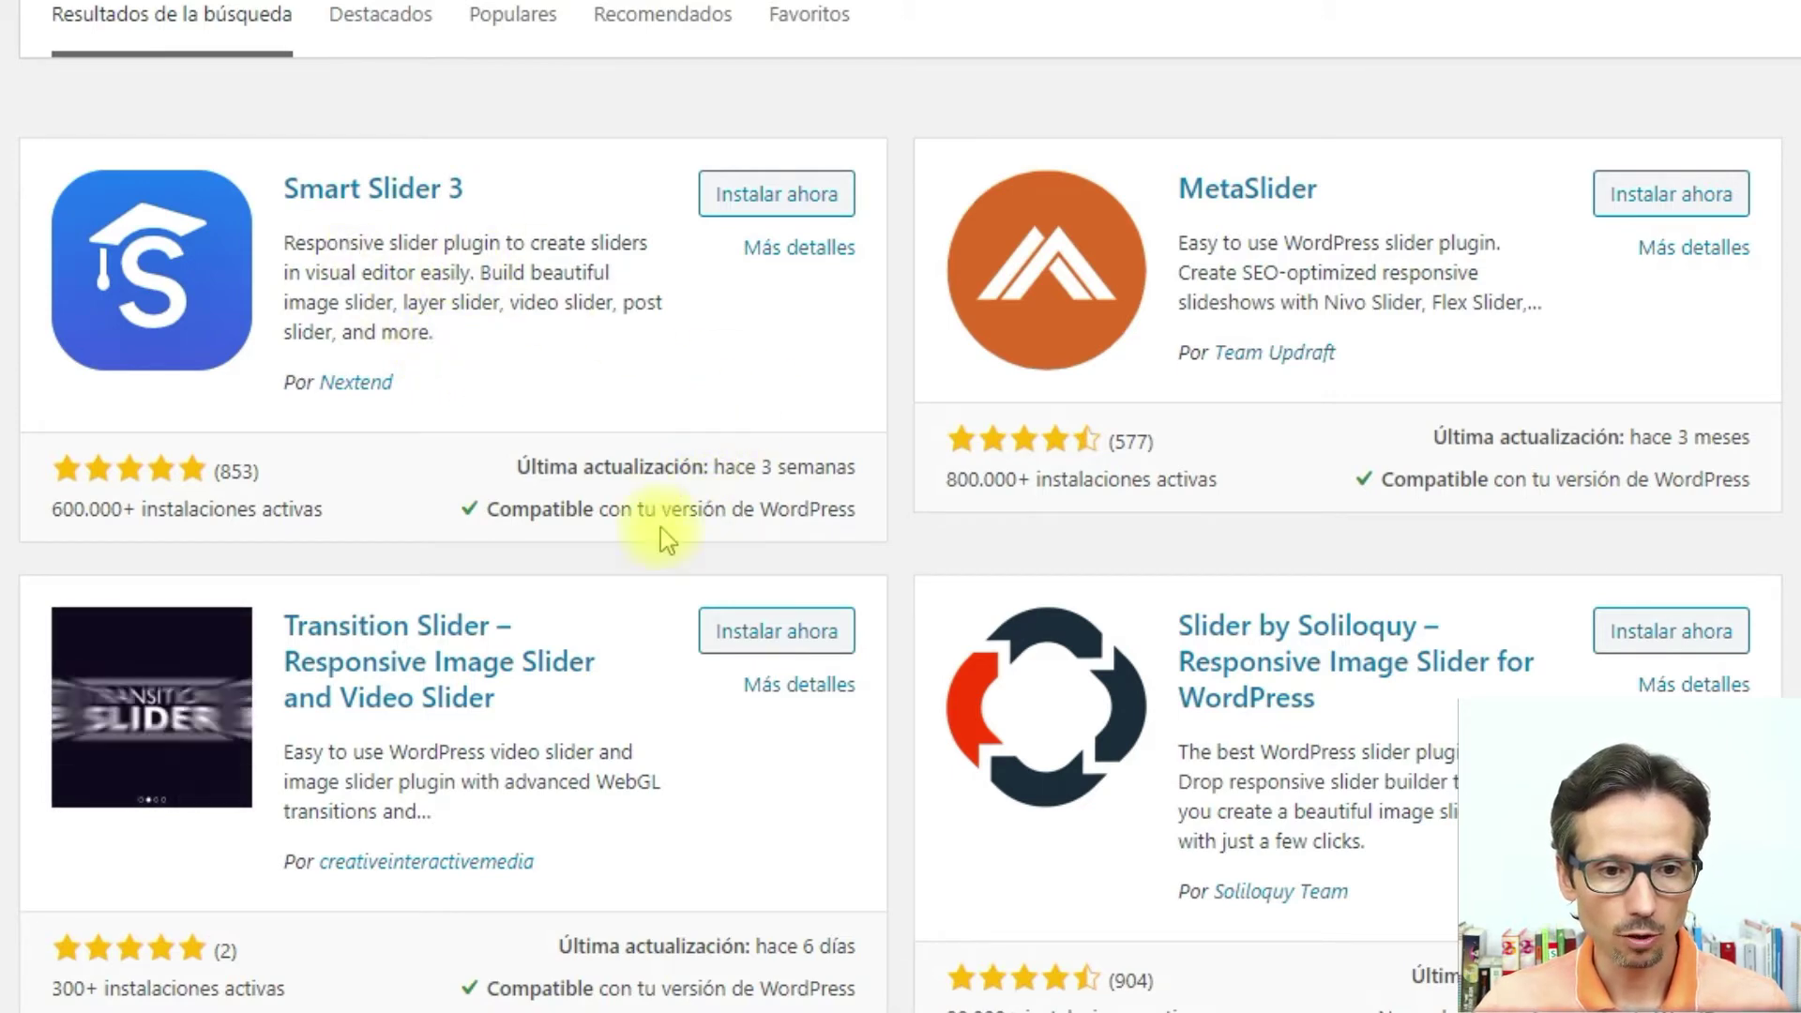
Install and activate the Smart Slider 3 plugin from the plugin search results.
{"action": "left_click", "coordinate": [774, 197]}
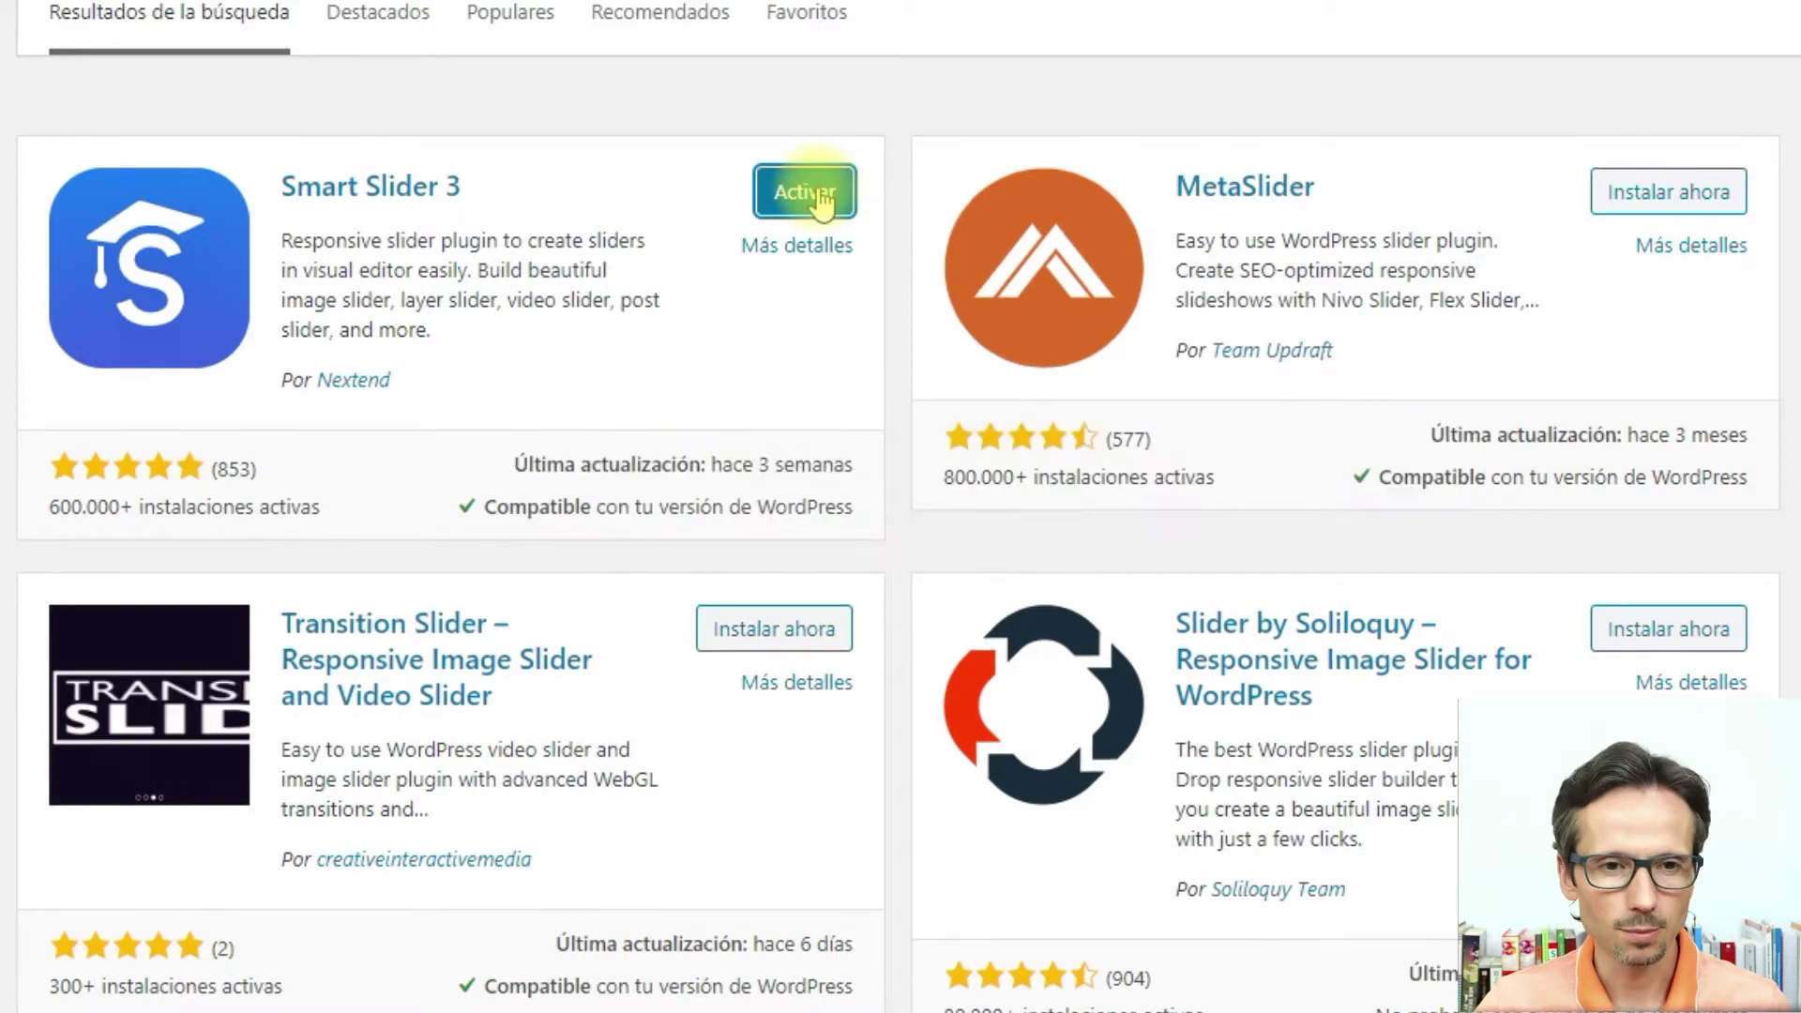
{"action": "left_click", "coordinate": [814, 203]}
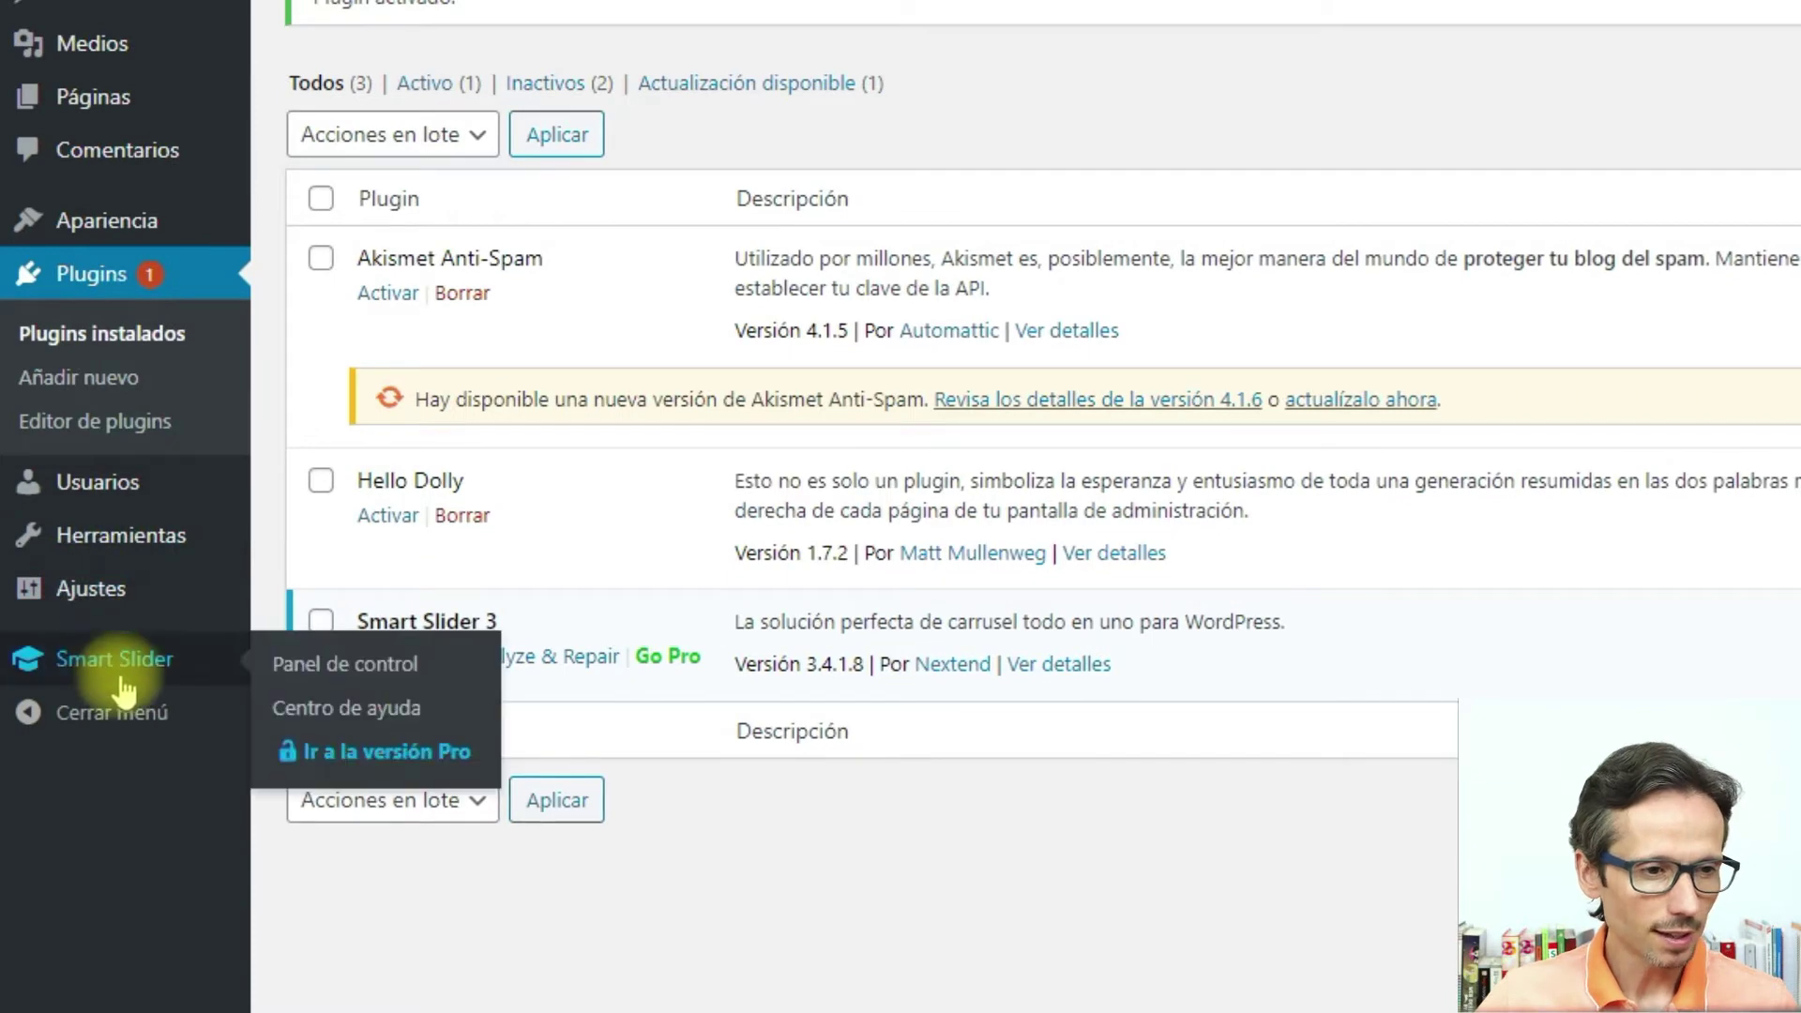
Open the Smart Slider control panel and go past its welcome page.
{"action": "mouse_move", "coordinate": [111, 676]}
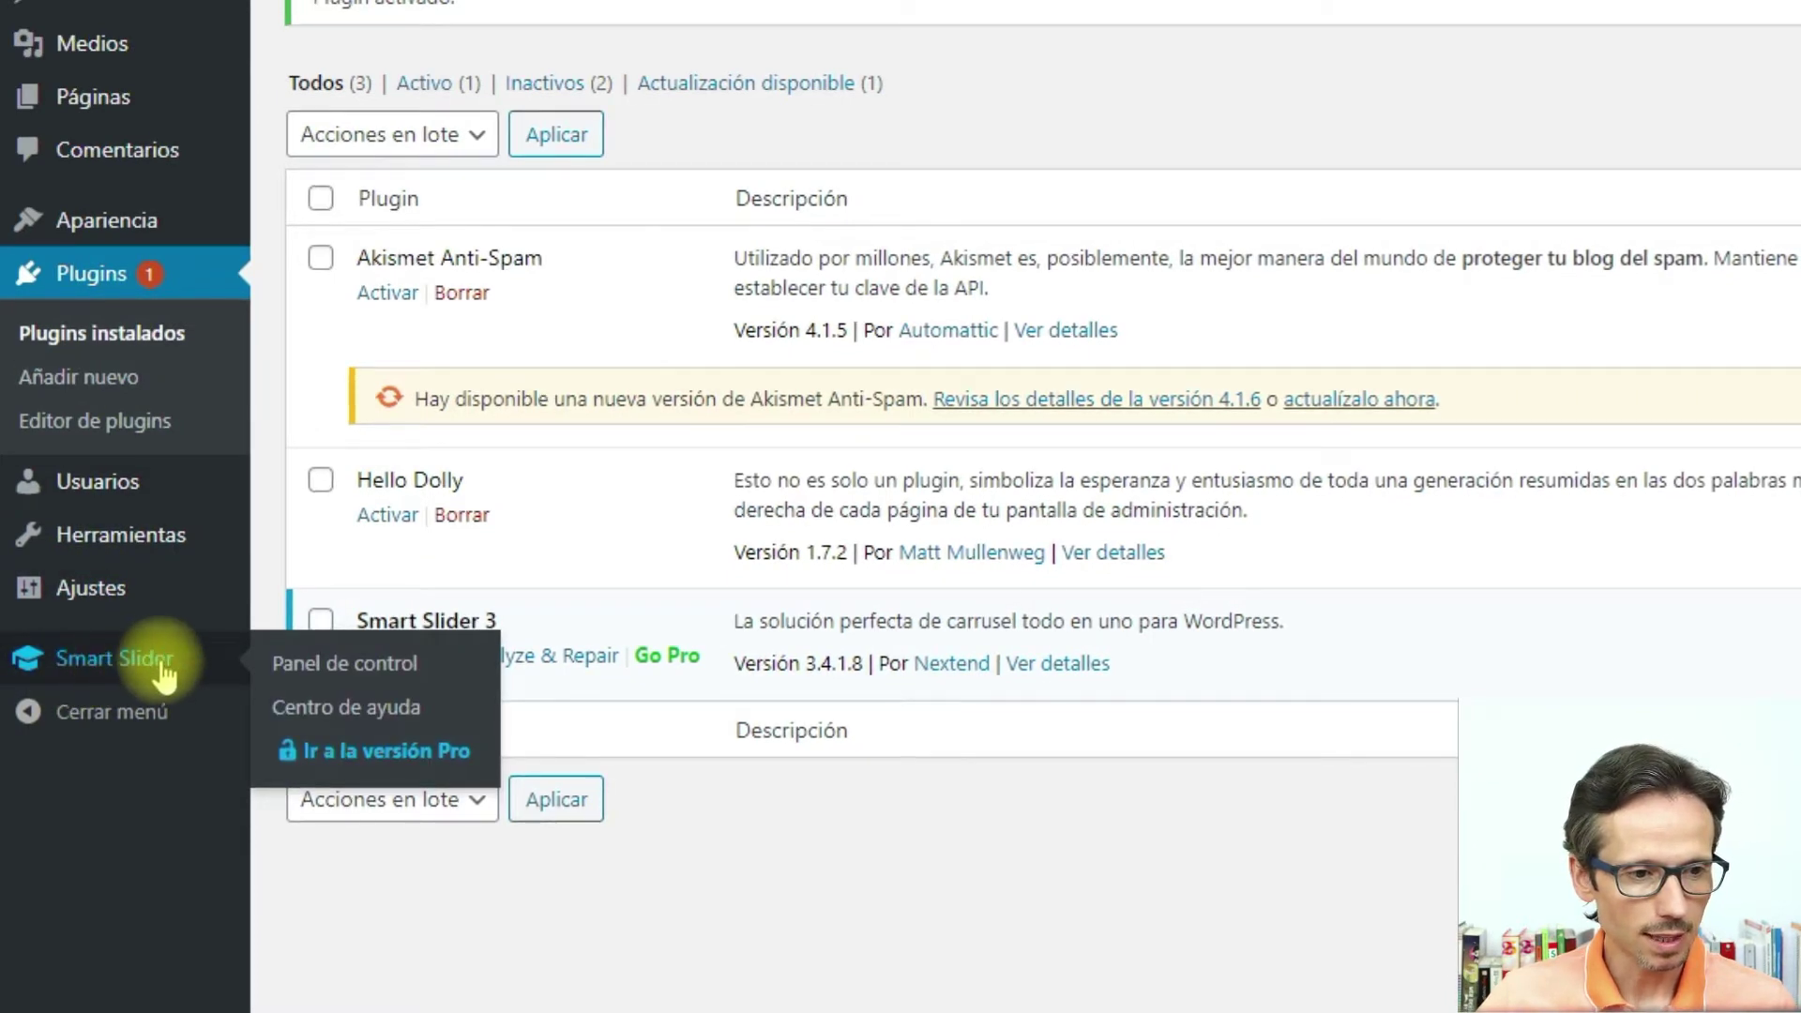
{"action": "left_click", "coordinate": [373, 671]}
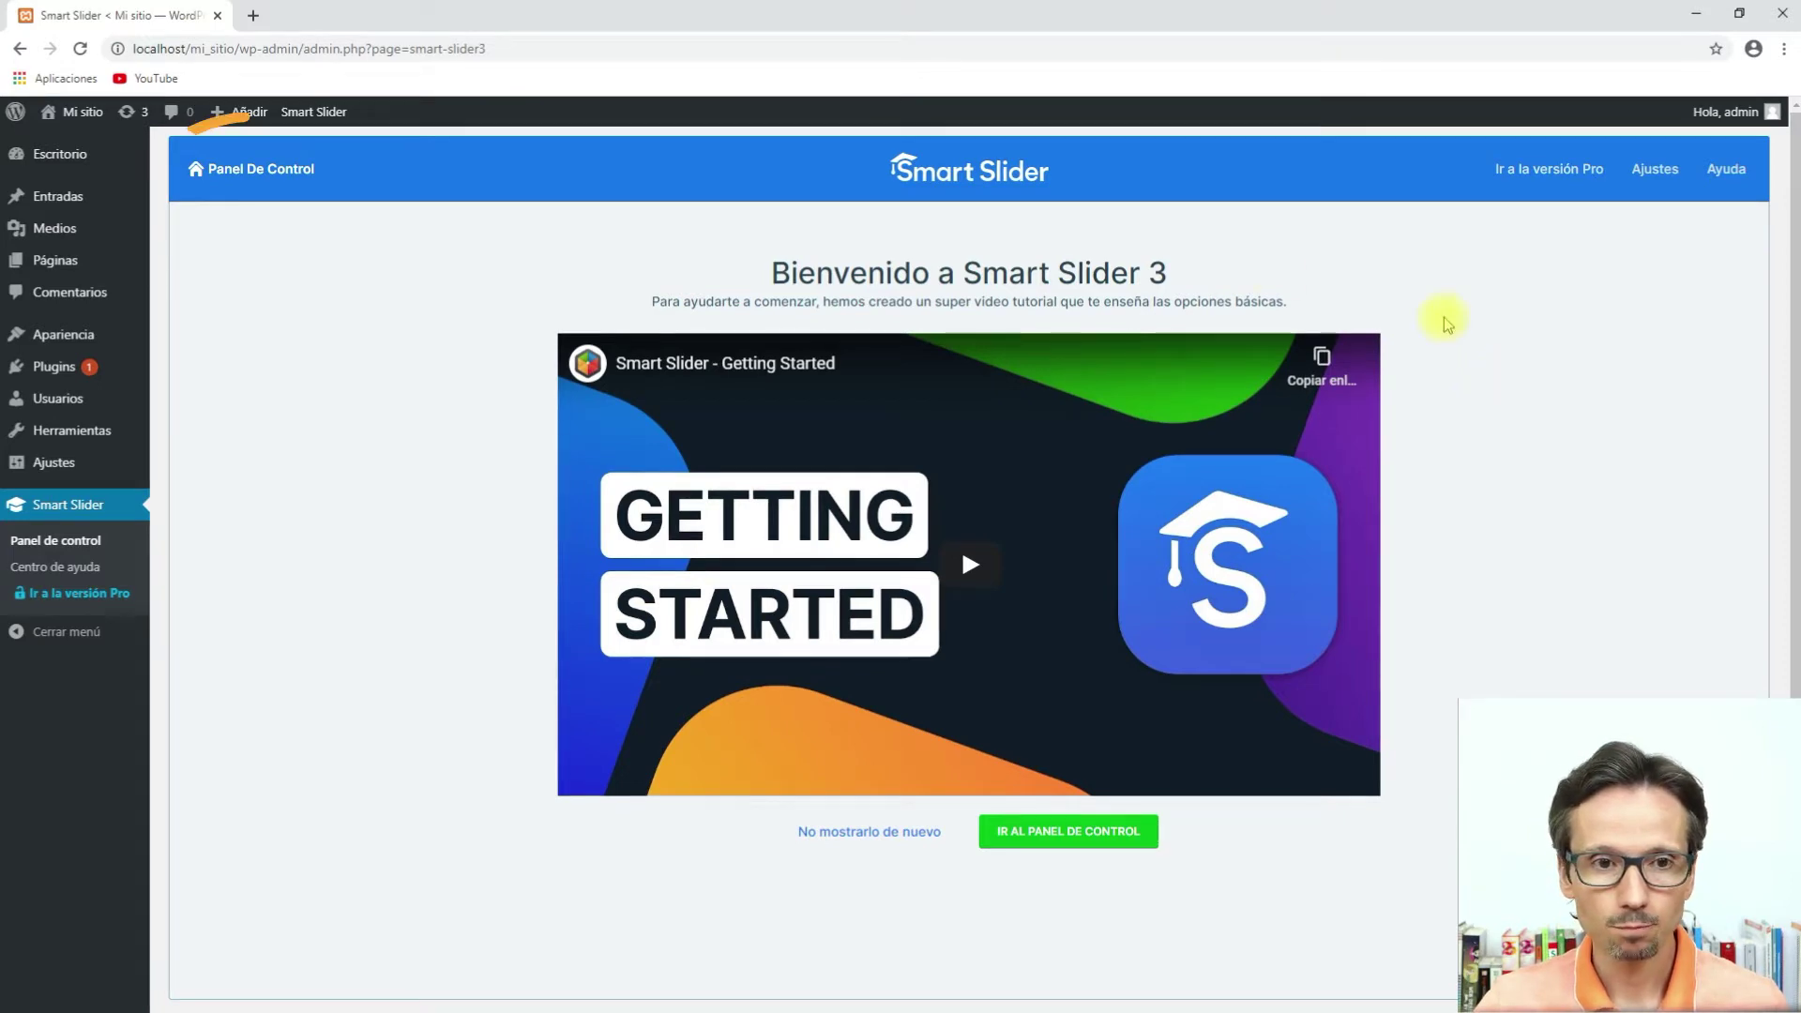
{"action": "left_click", "coordinate": [228, 174]}
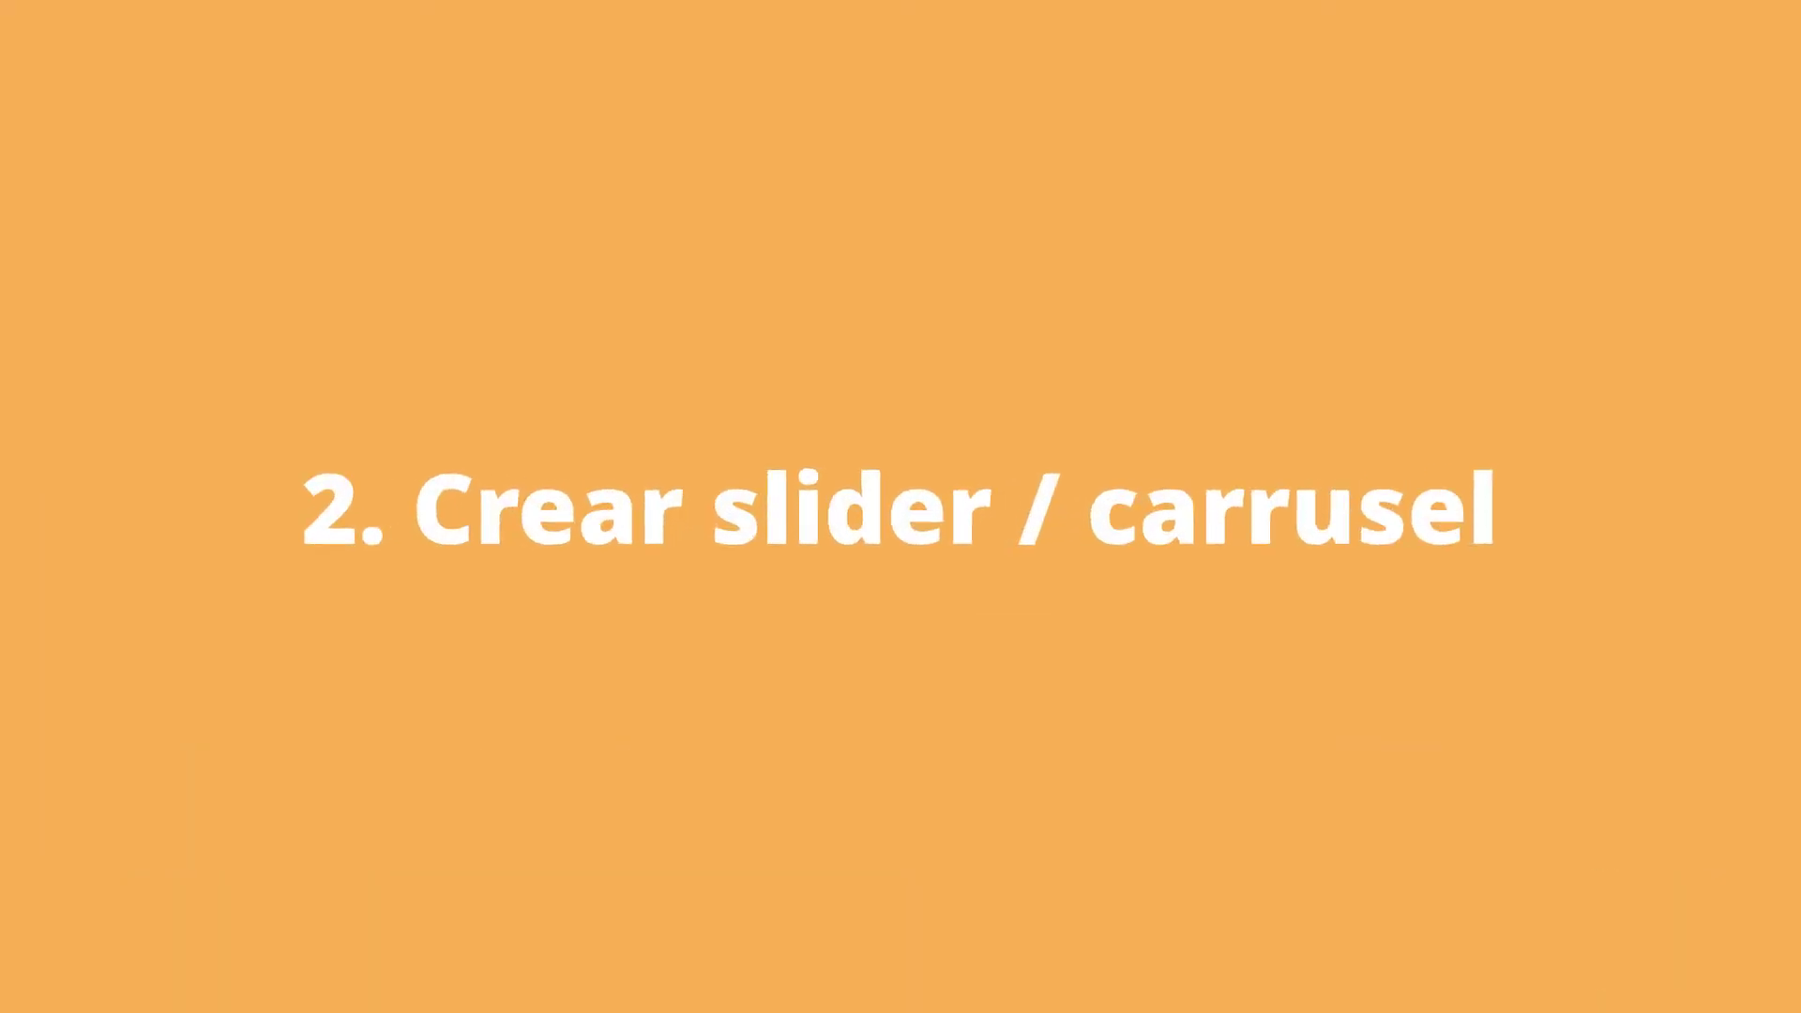
Start a new slider project from a template and browse the template library.
{"action": "left_click", "coordinate": [325, 342]}
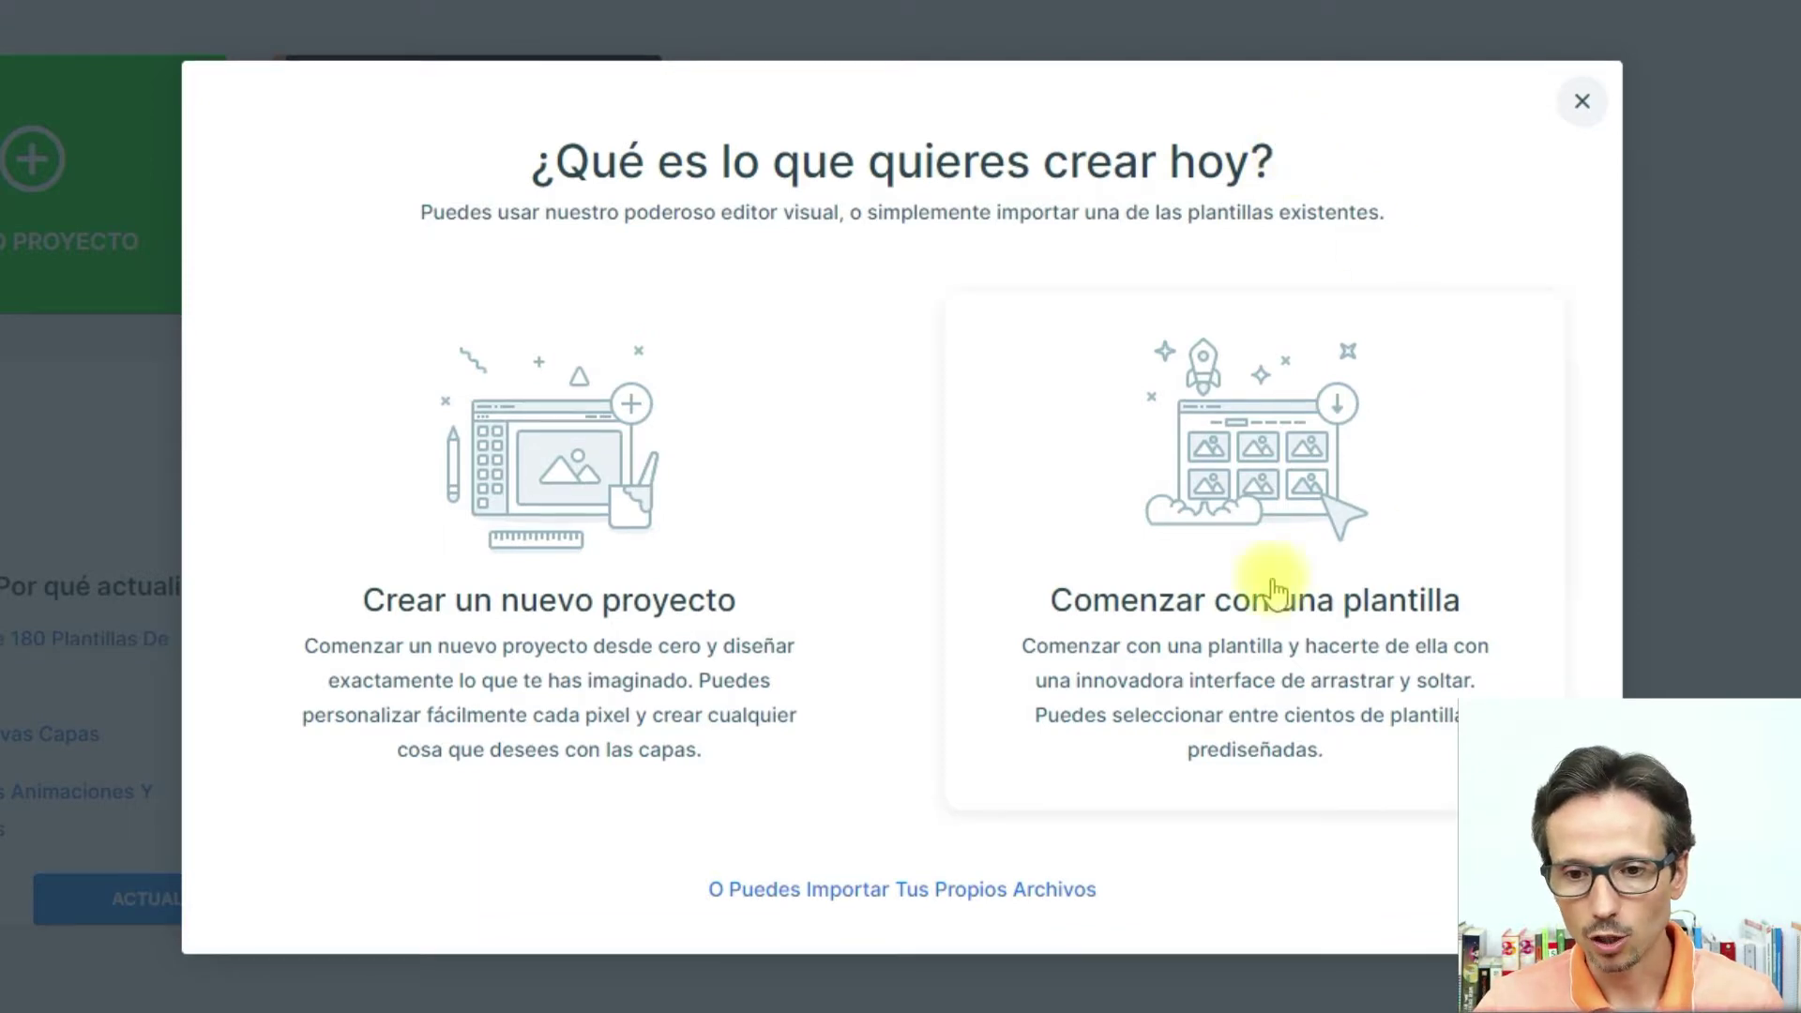
{"action": "left_click", "coordinate": [1235, 599]}
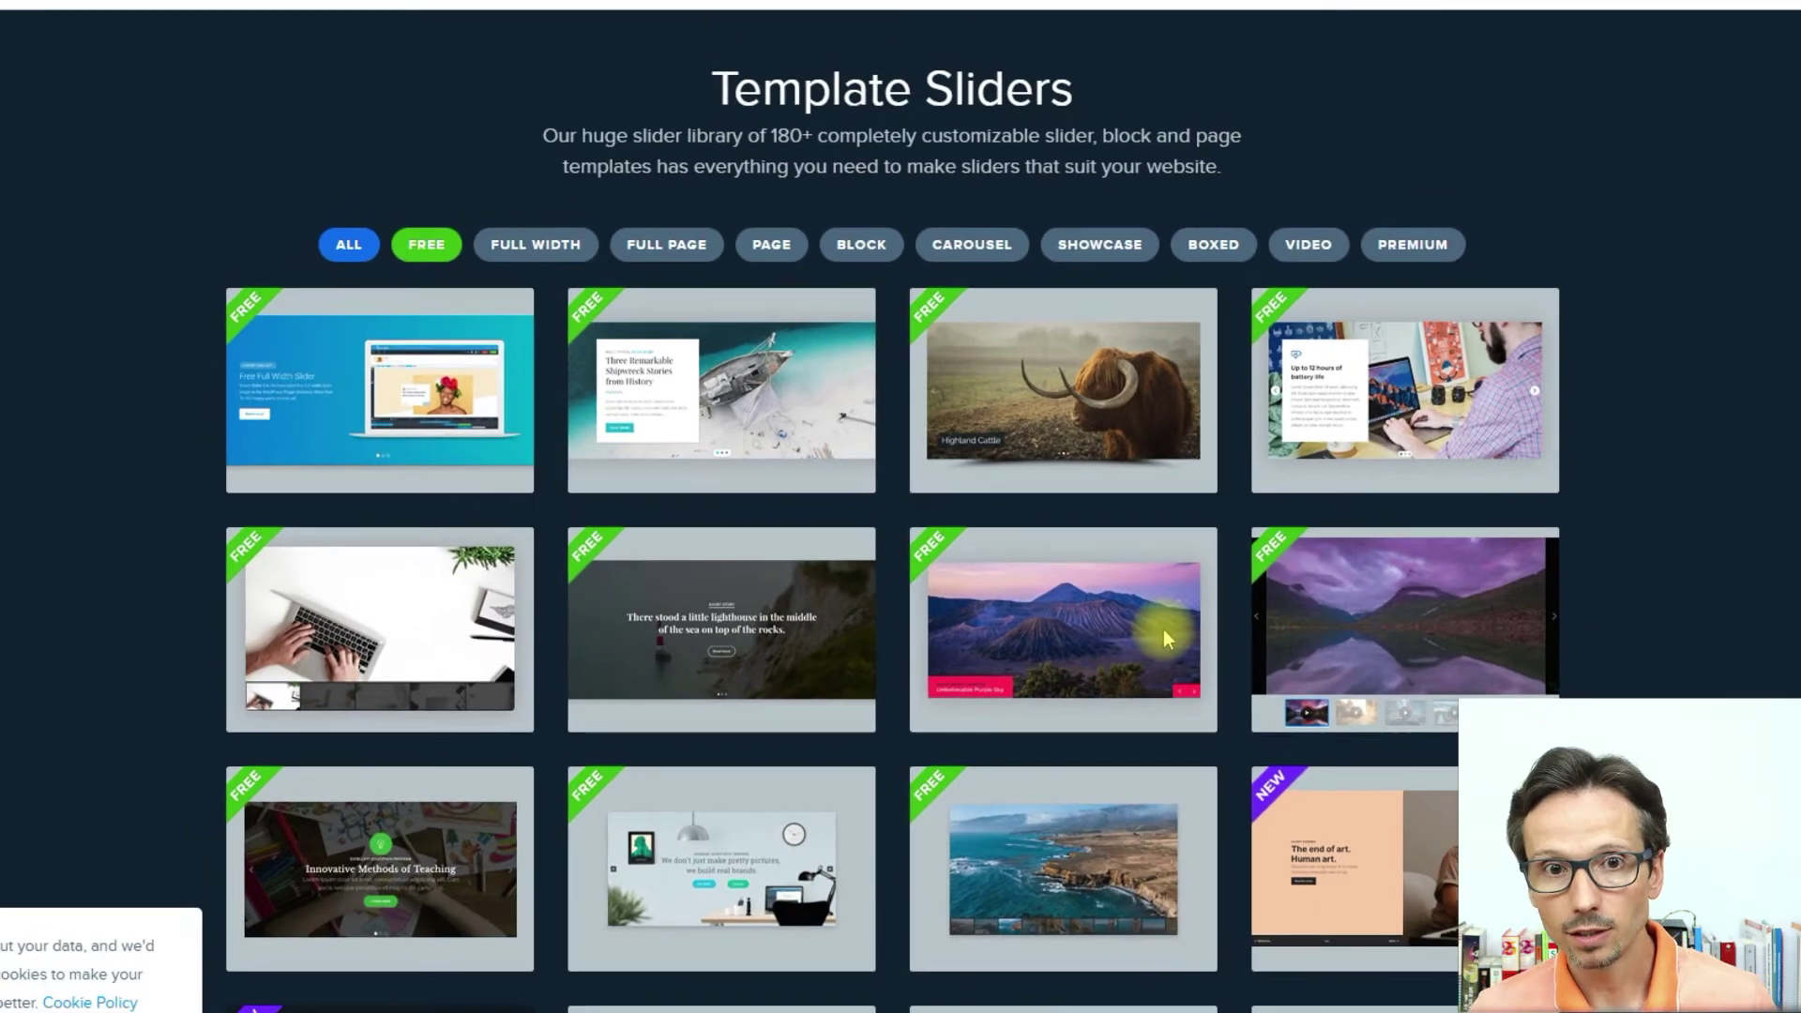
{"action": "mouse_move", "coordinate": [970, 514]}
{"action": "scroll", "coordinate": [856, 574], "scroll_direction": "down", "scroll_amount": 2}
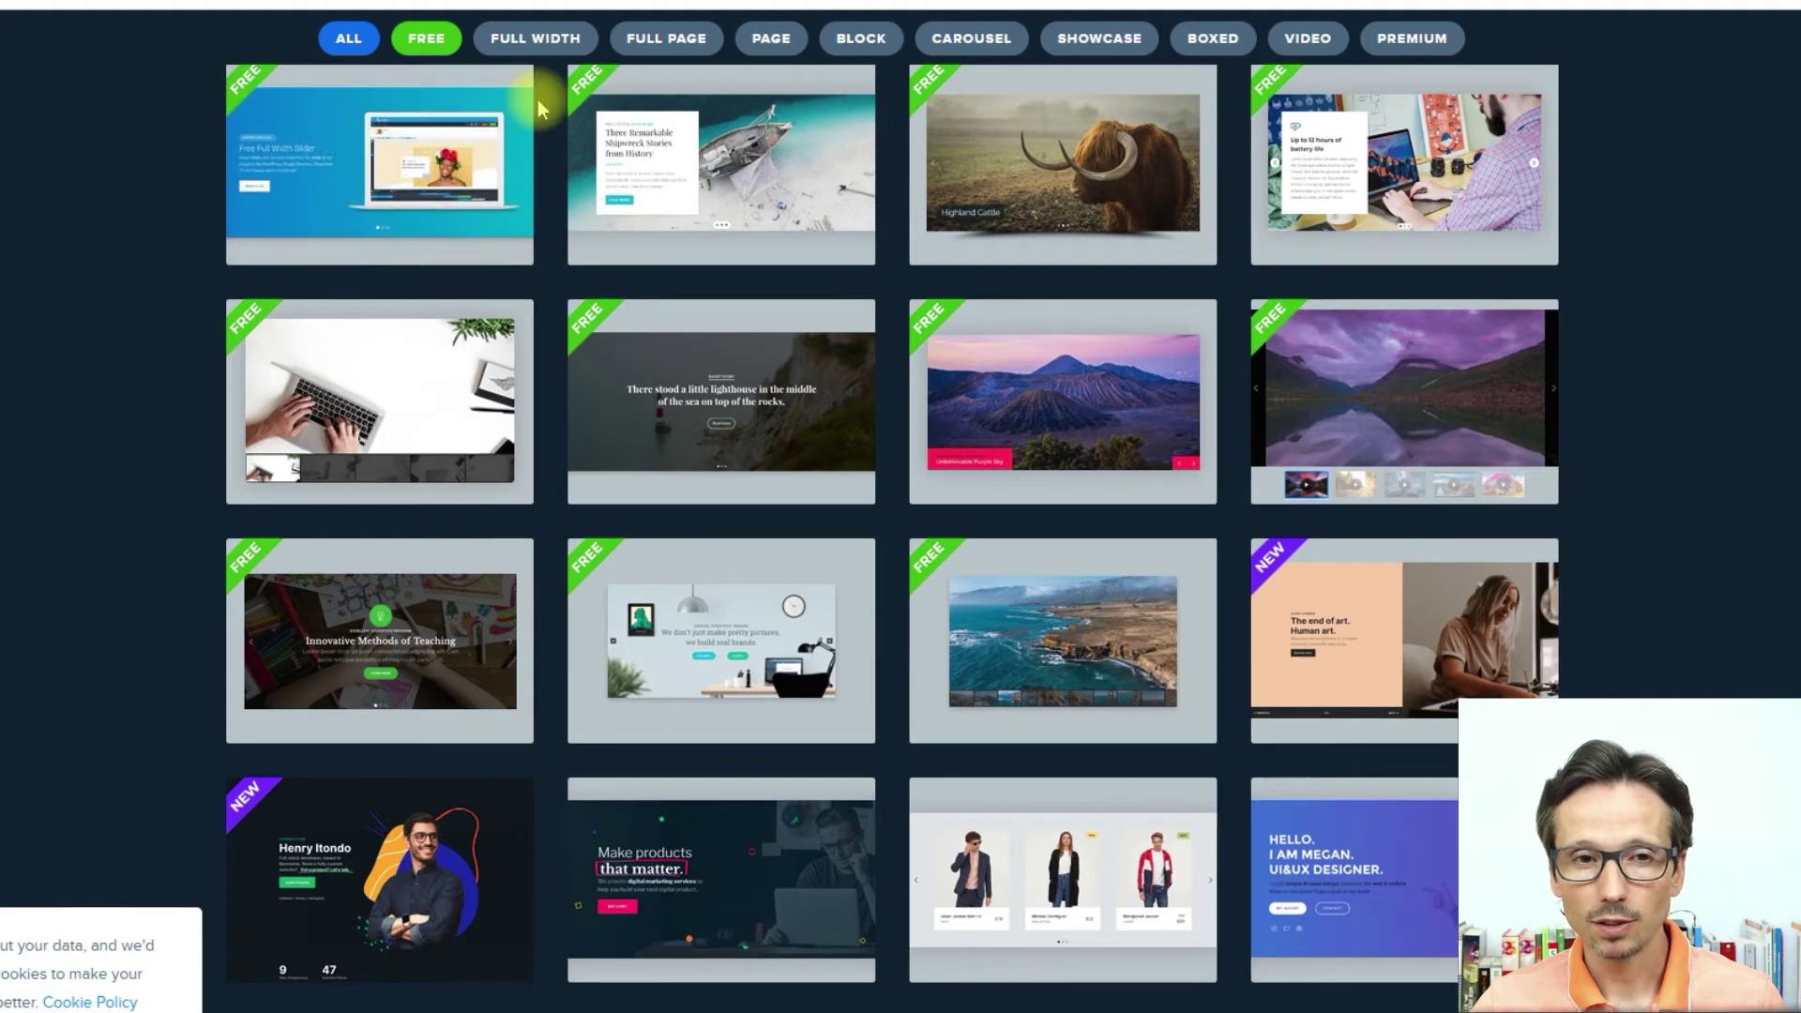
{"action": "scroll", "coordinate": [565, 212], "scroll_direction": "down", "scroll_amount": 7}
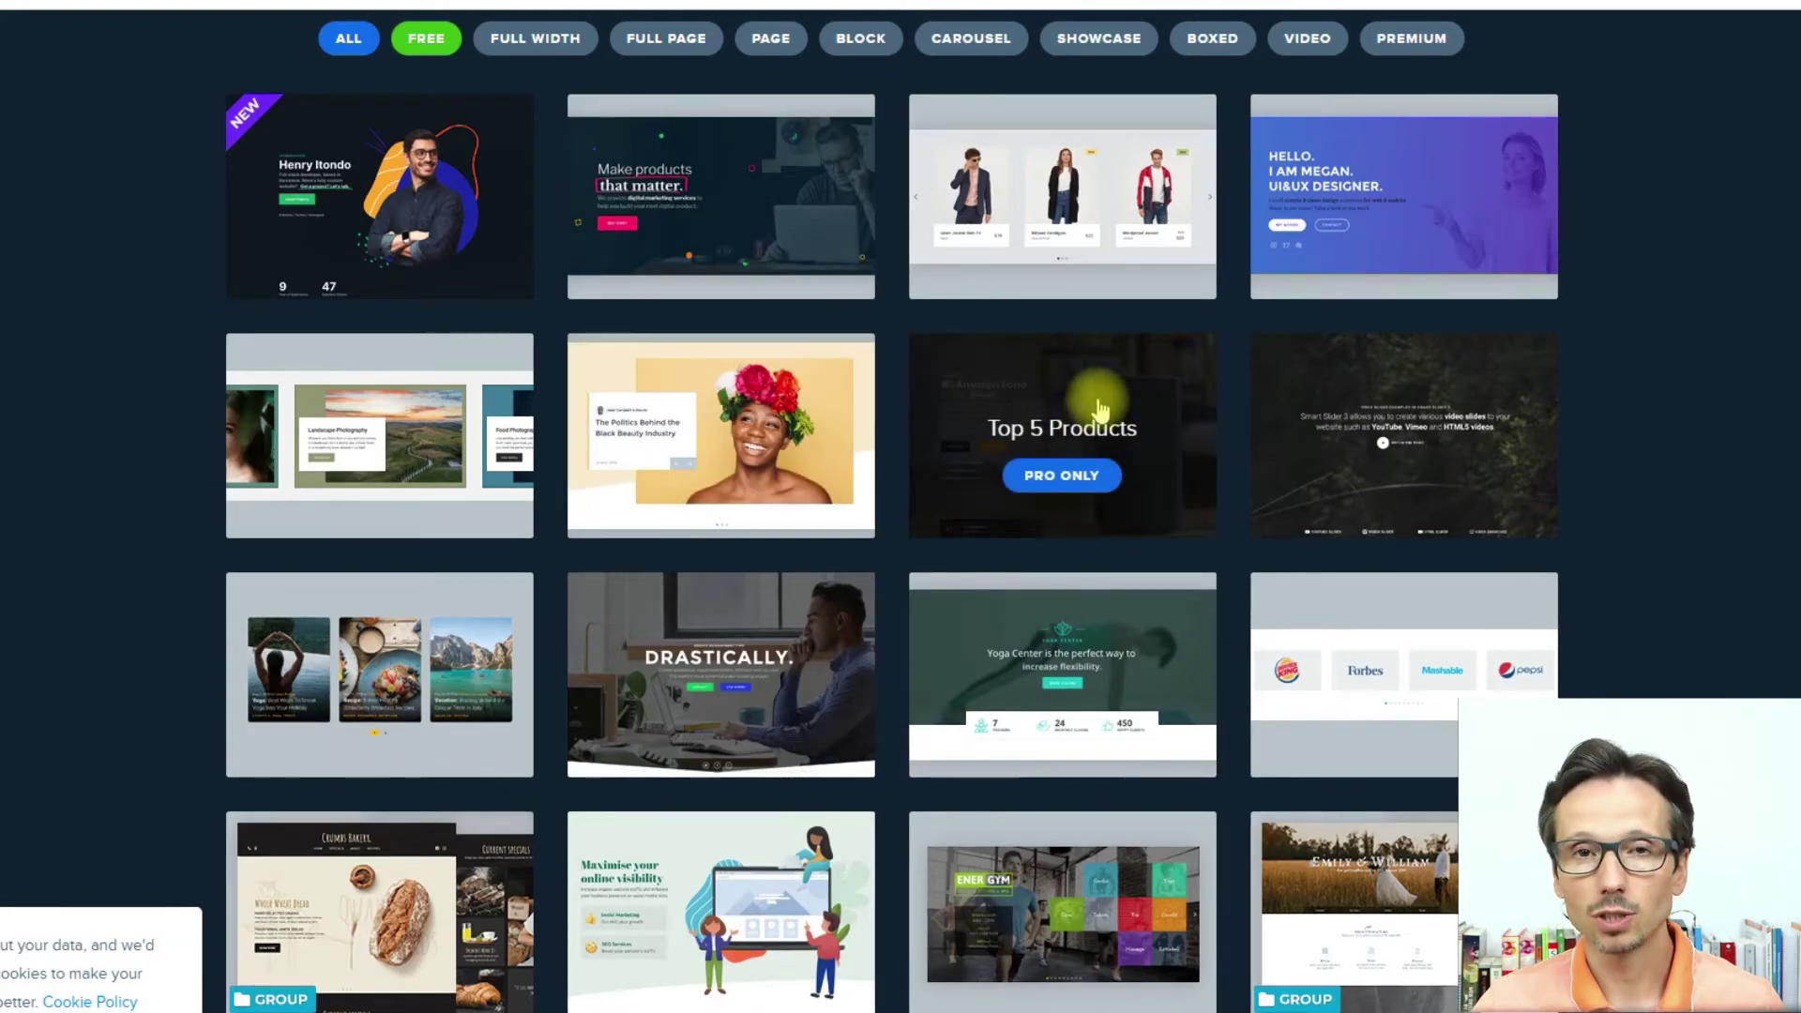
{"action": "scroll", "coordinate": [1095, 403], "scroll_direction": "up", "scroll_amount": 9}
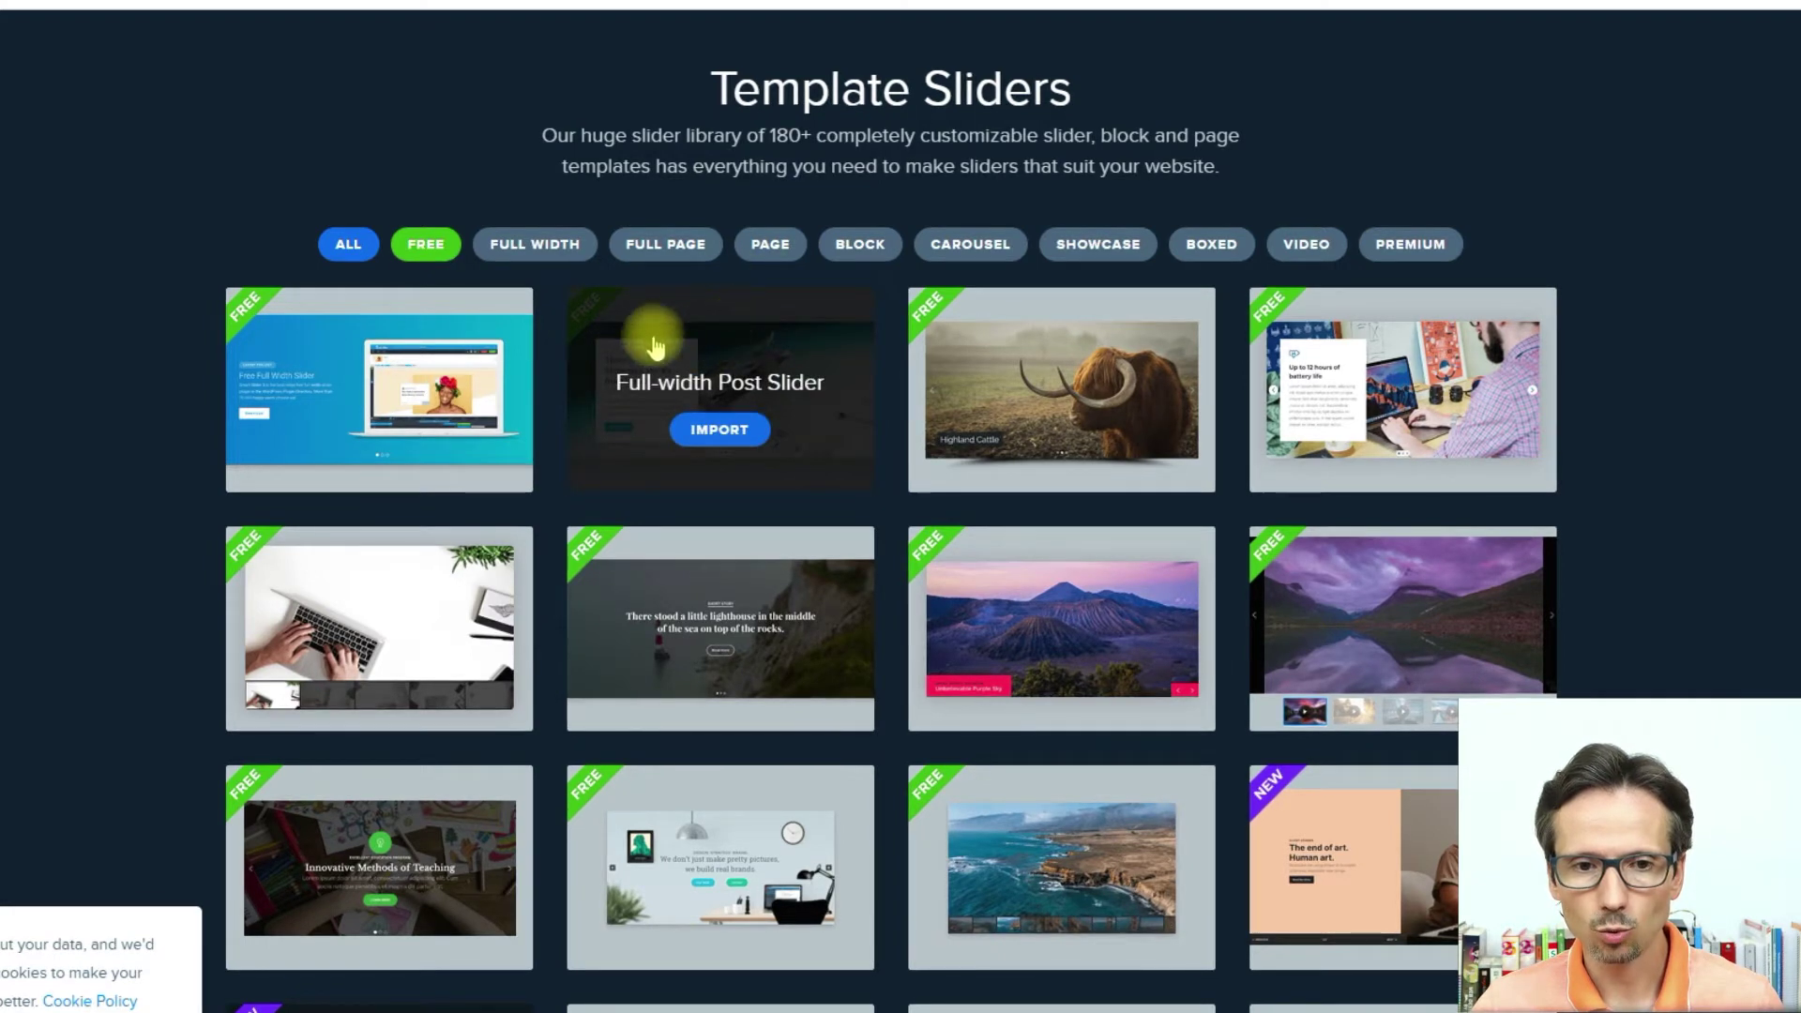
Import the free Full-width Post Slider template, dismissing the community subscription offer.
{"action": "left_click", "coordinate": [720, 431]}
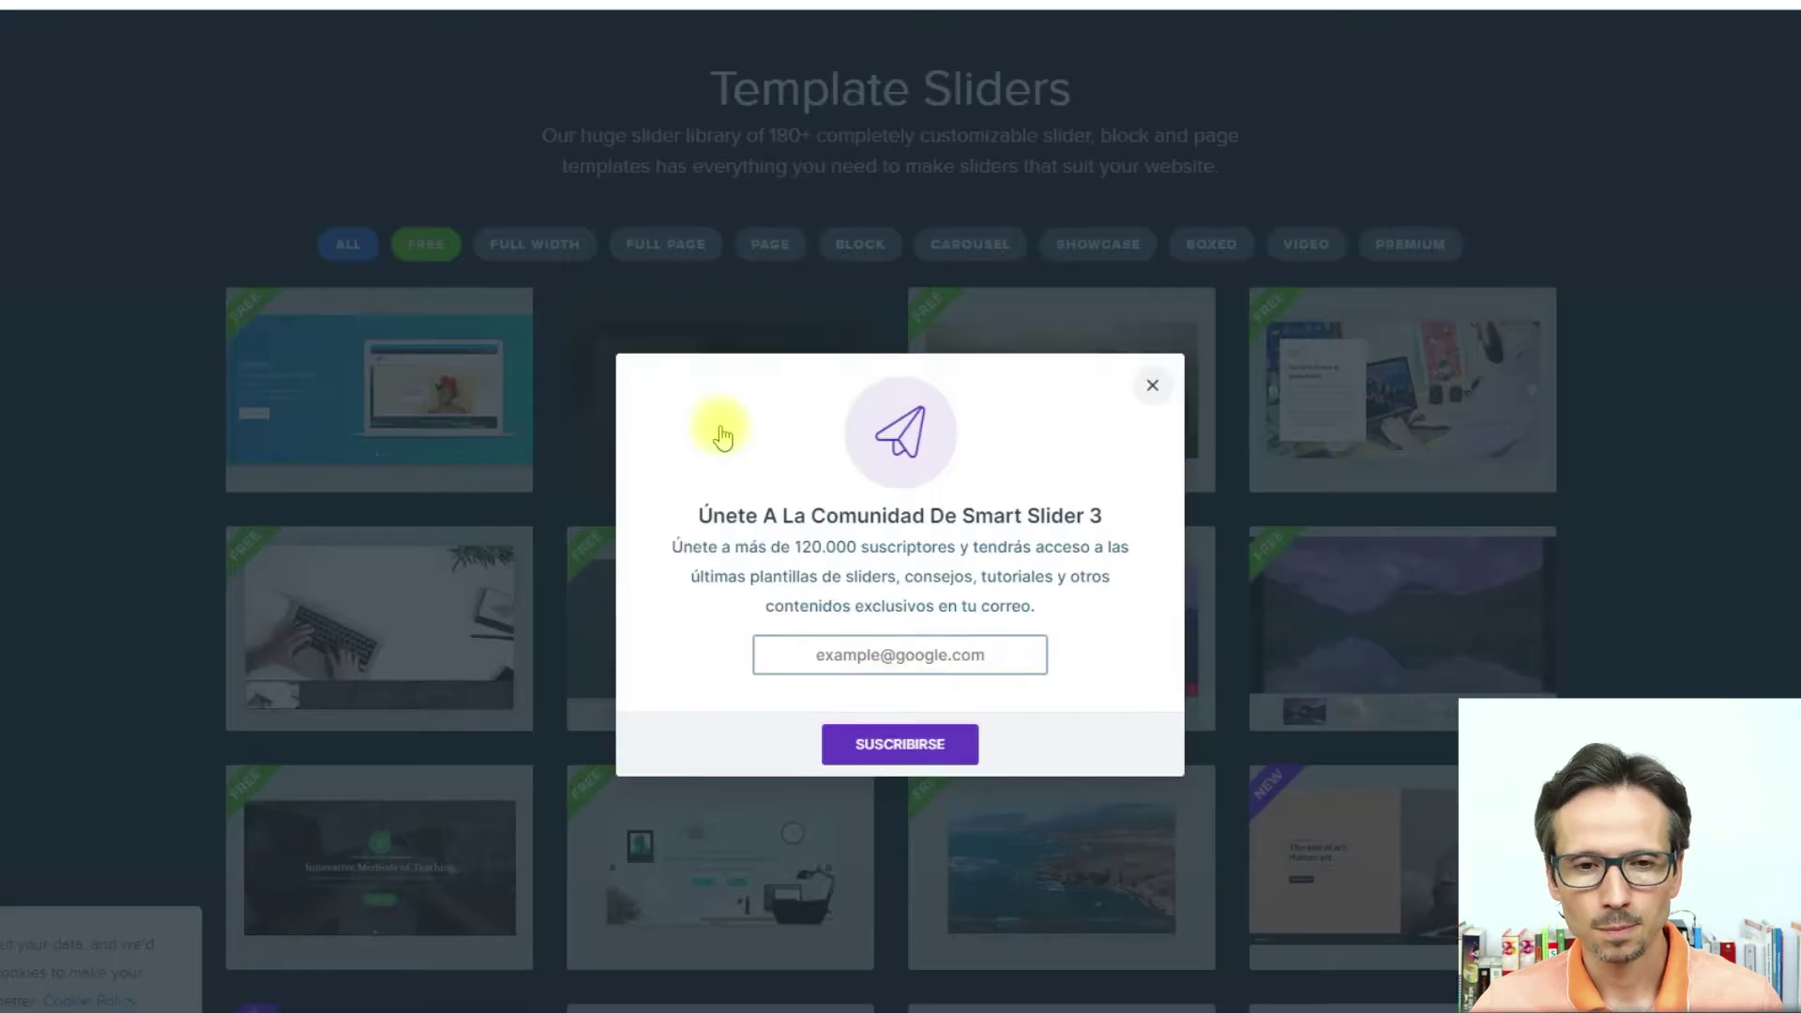
{"action": "left_click", "coordinate": [1152, 388]}
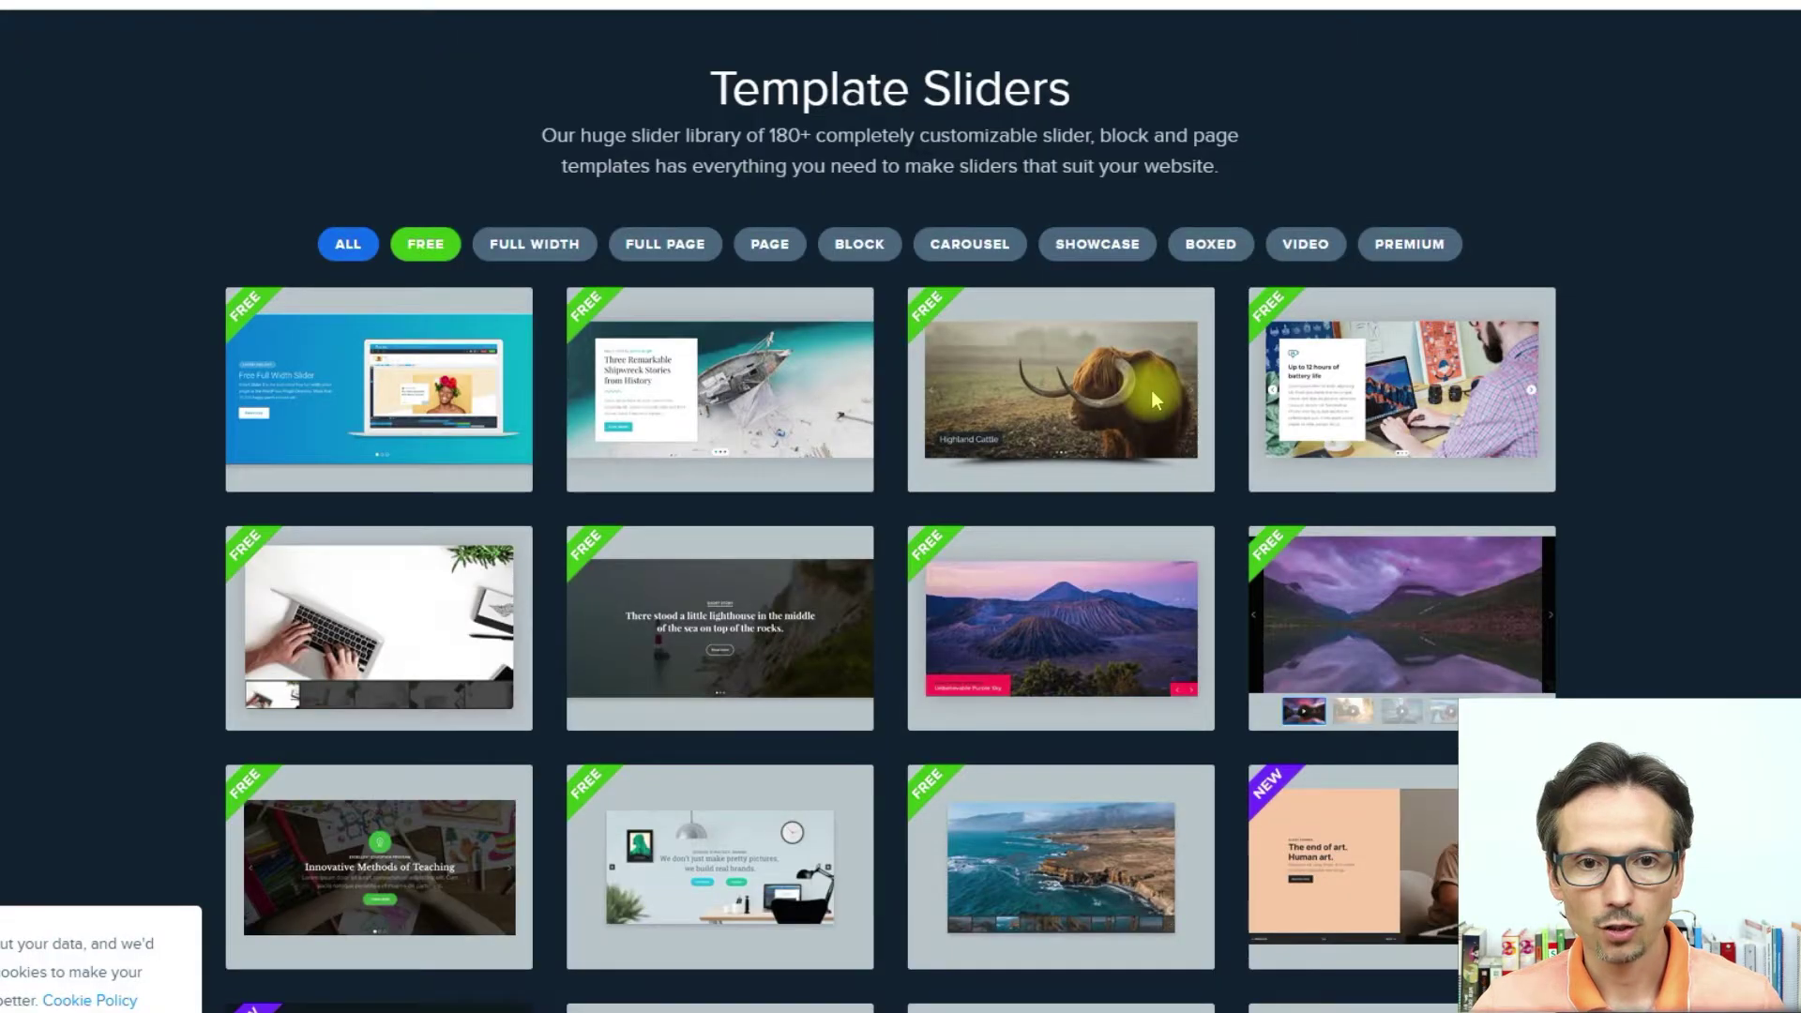
{"action": "left_click", "coordinate": [1151, 390]}
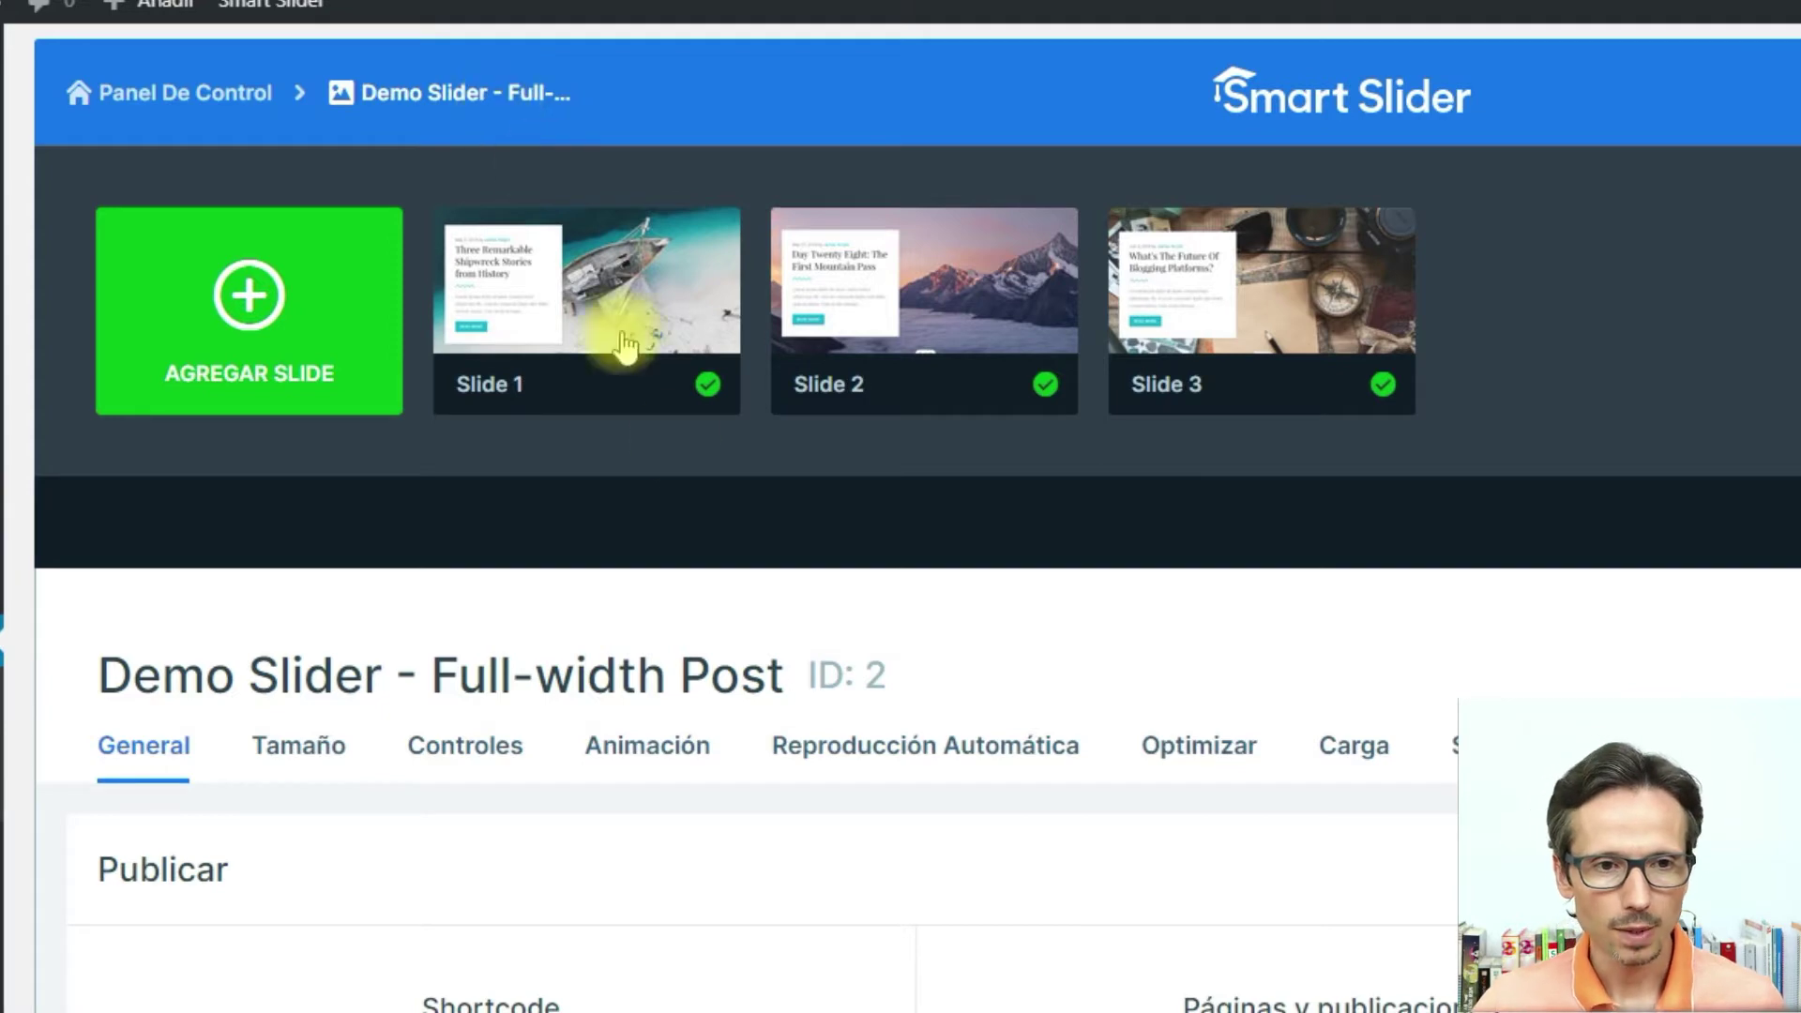
Look over the three slides of the imported demo slider.
{"action": "scroll", "coordinate": [673, 435], "scroll_direction": "down", "scroll_amount": 2}
{"action": "scroll", "coordinate": [466, 324], "scroll_direction": "up", "scroll_amount": 2}
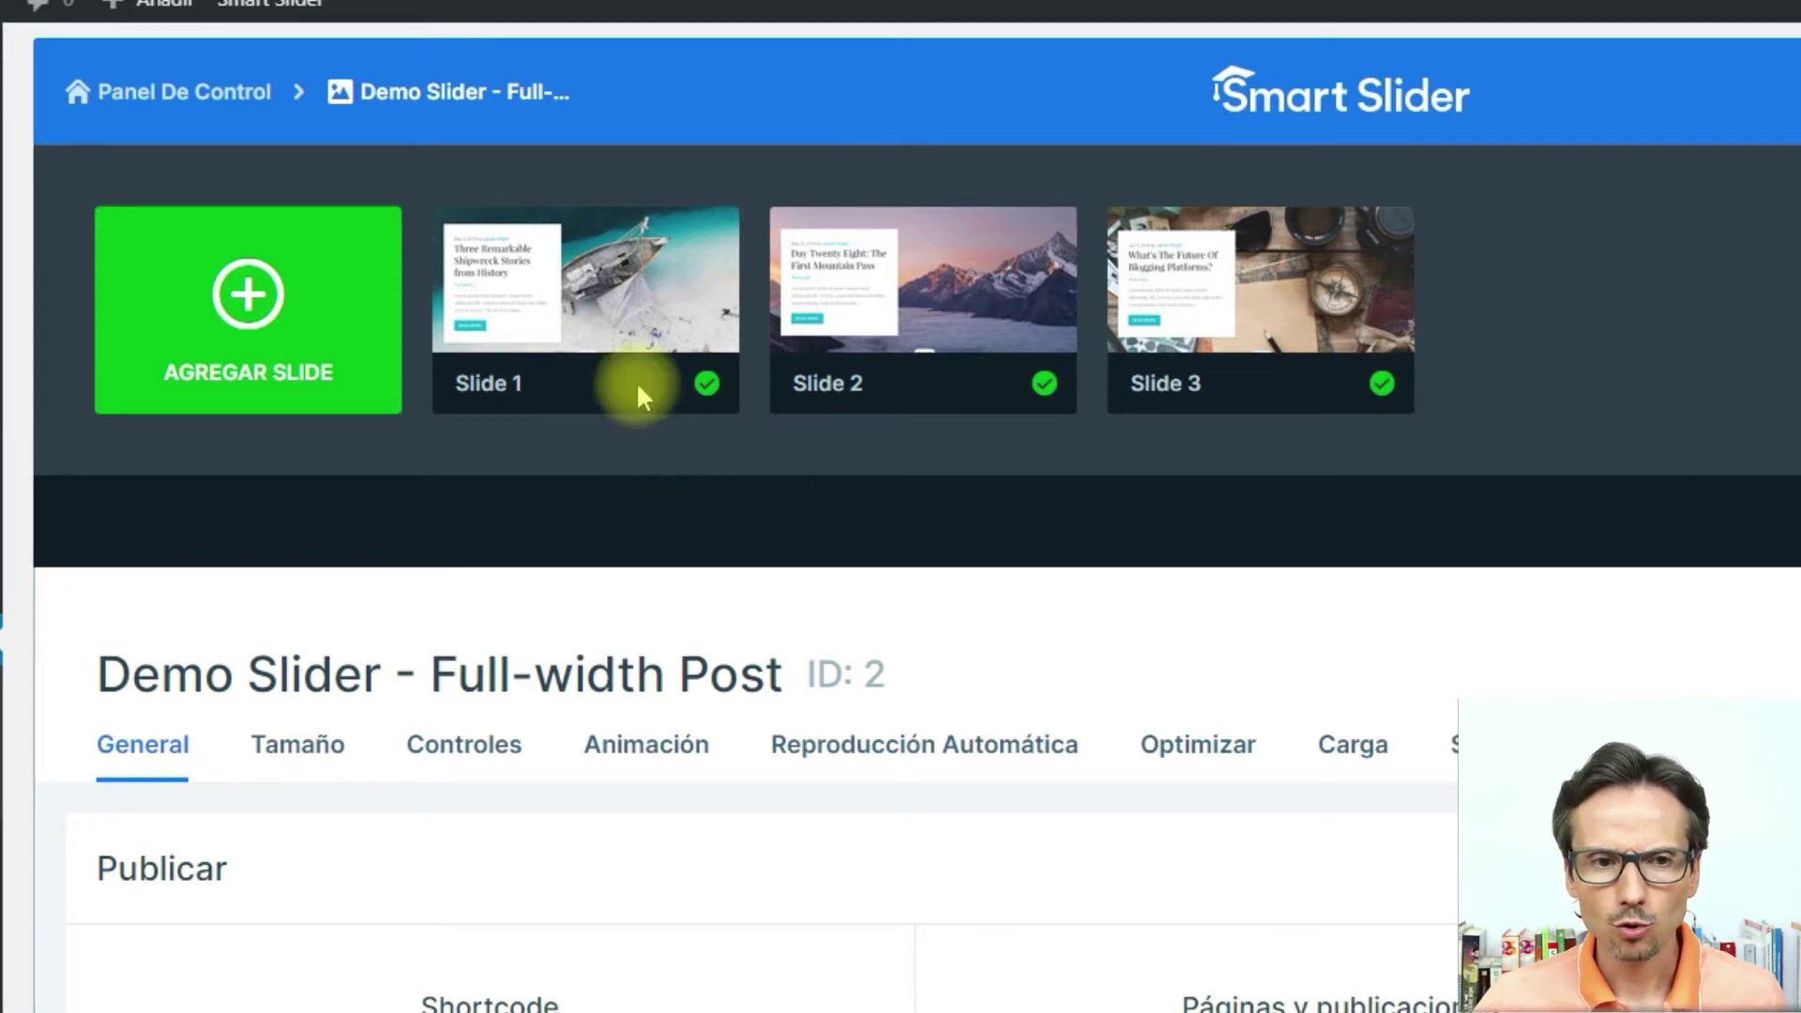
{"action": "mouse_move", "coordinate": [608, 349]}
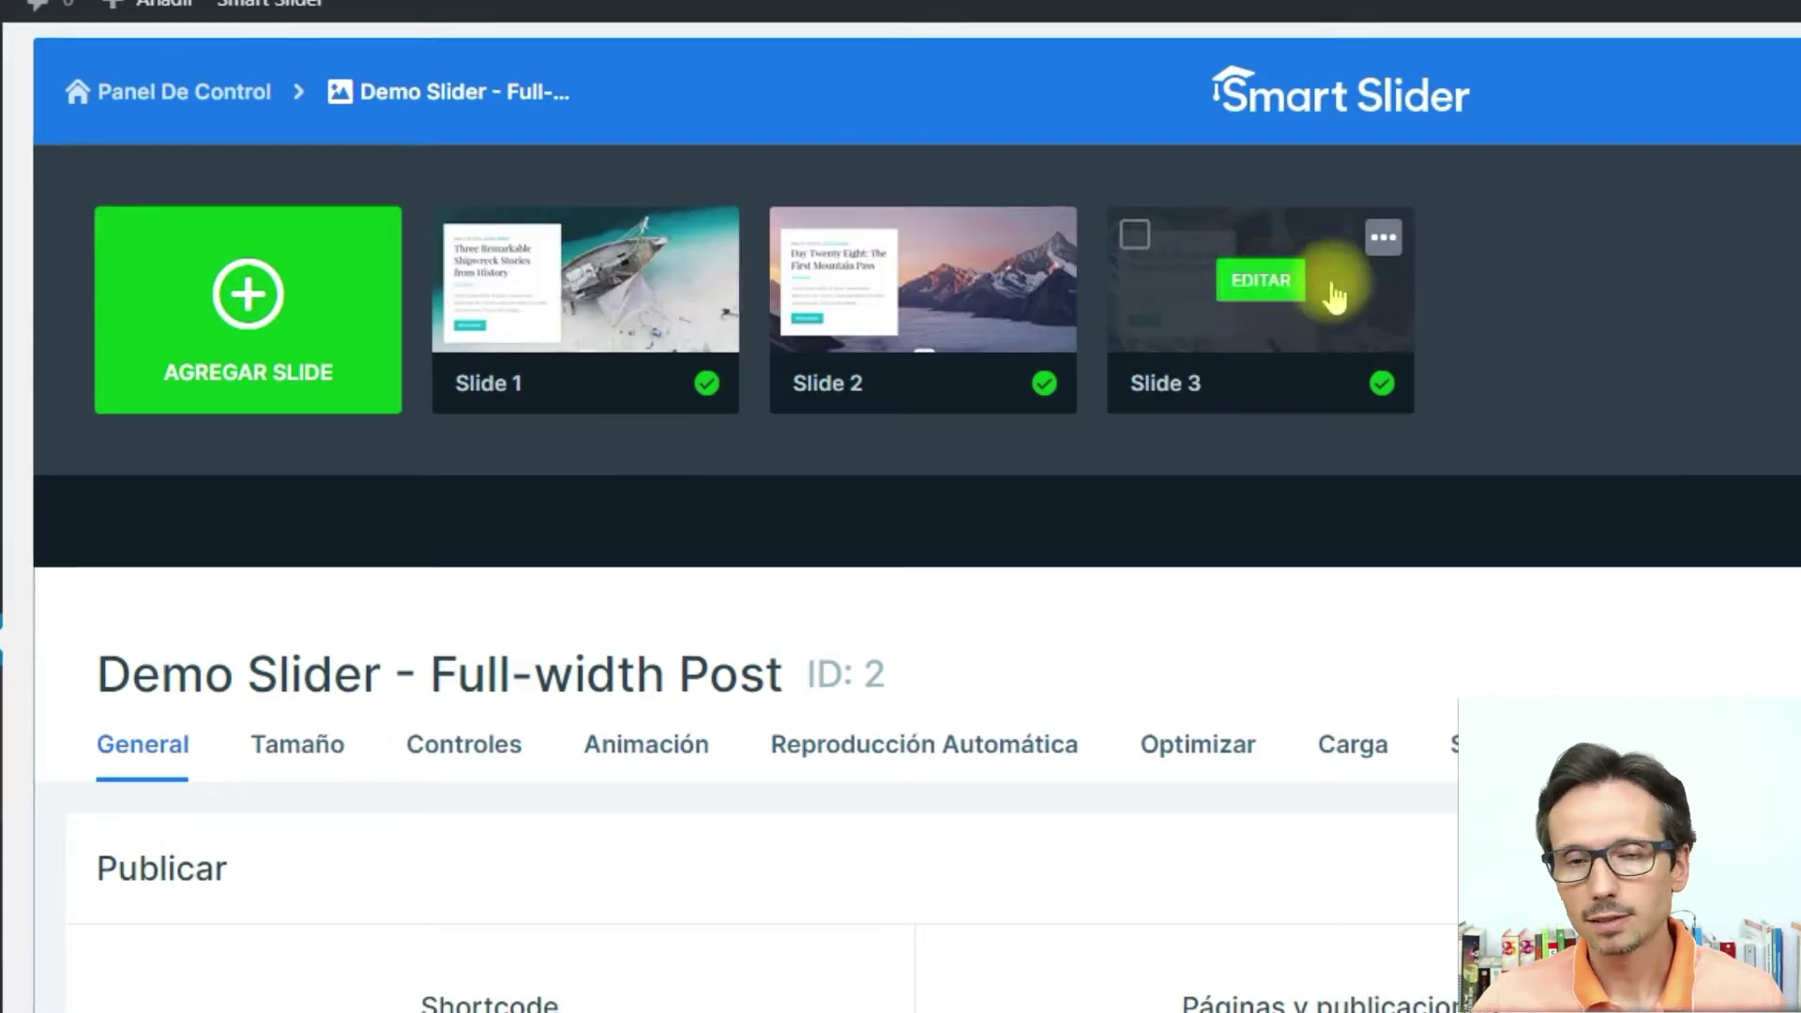
{"action": "mouse_move", "coordinate": [1072, 334]}
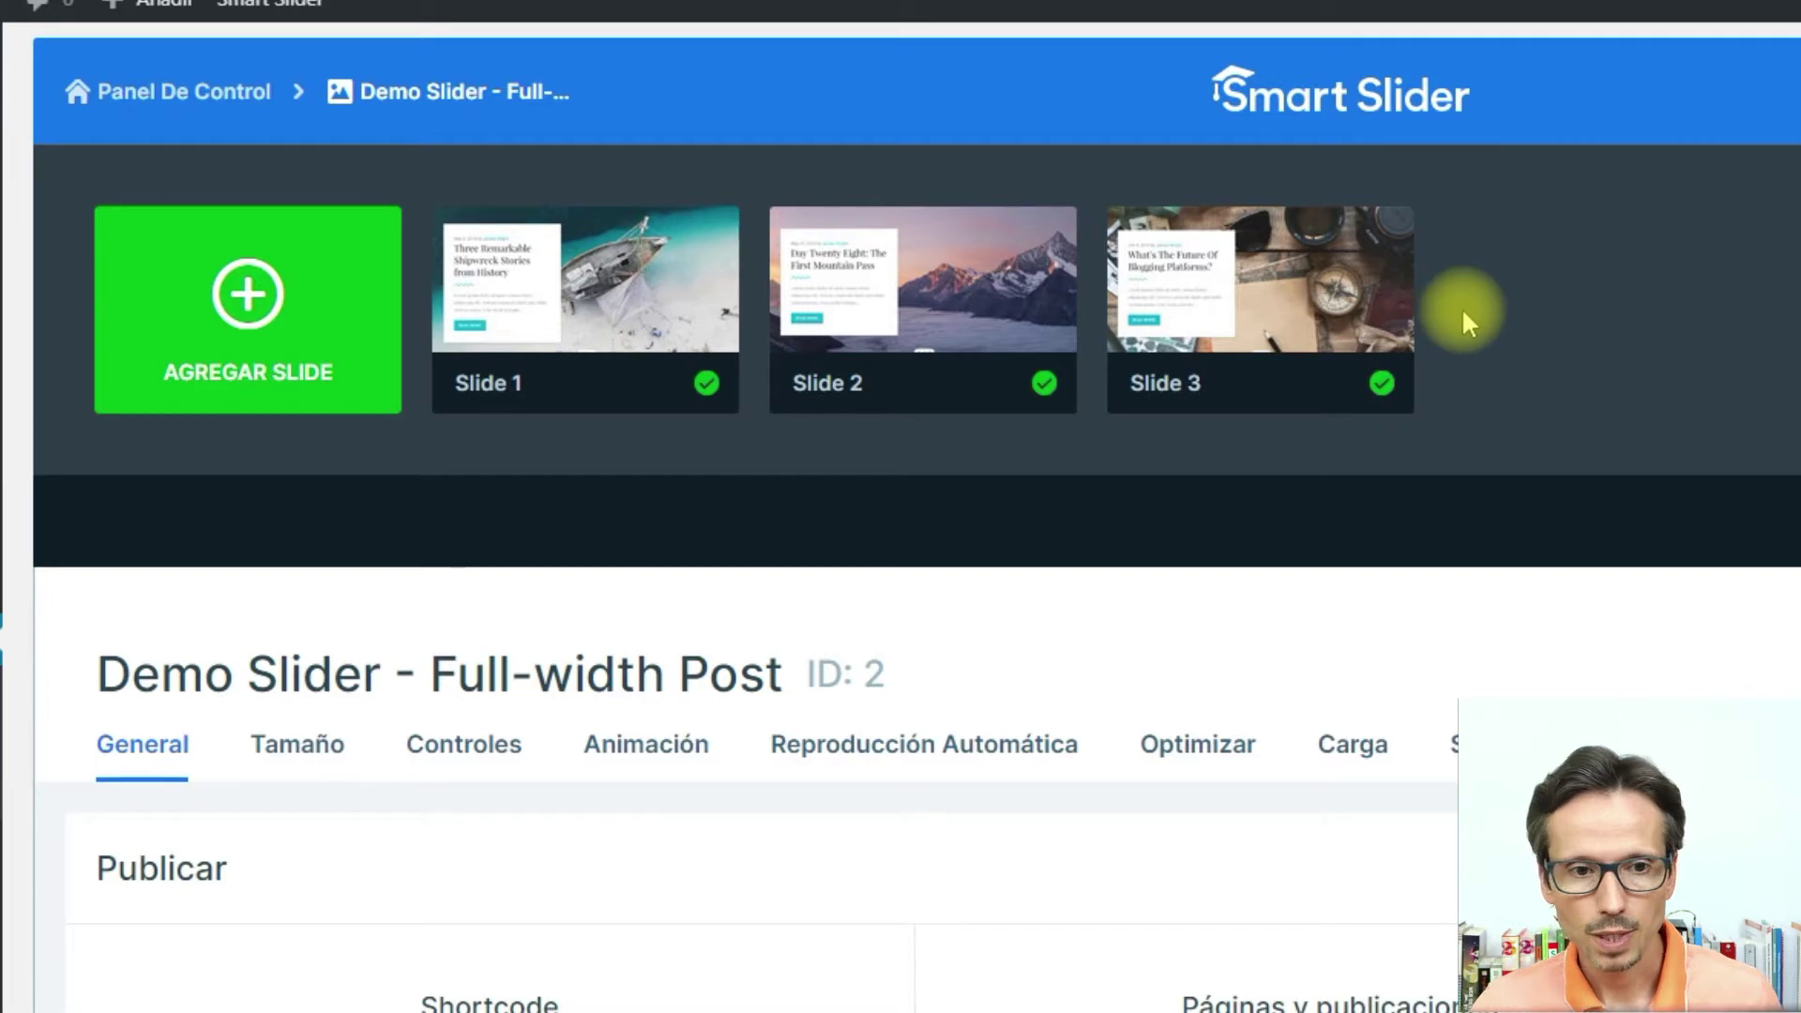
{"action": "mouse_move", "coordinate": [896, 353]}
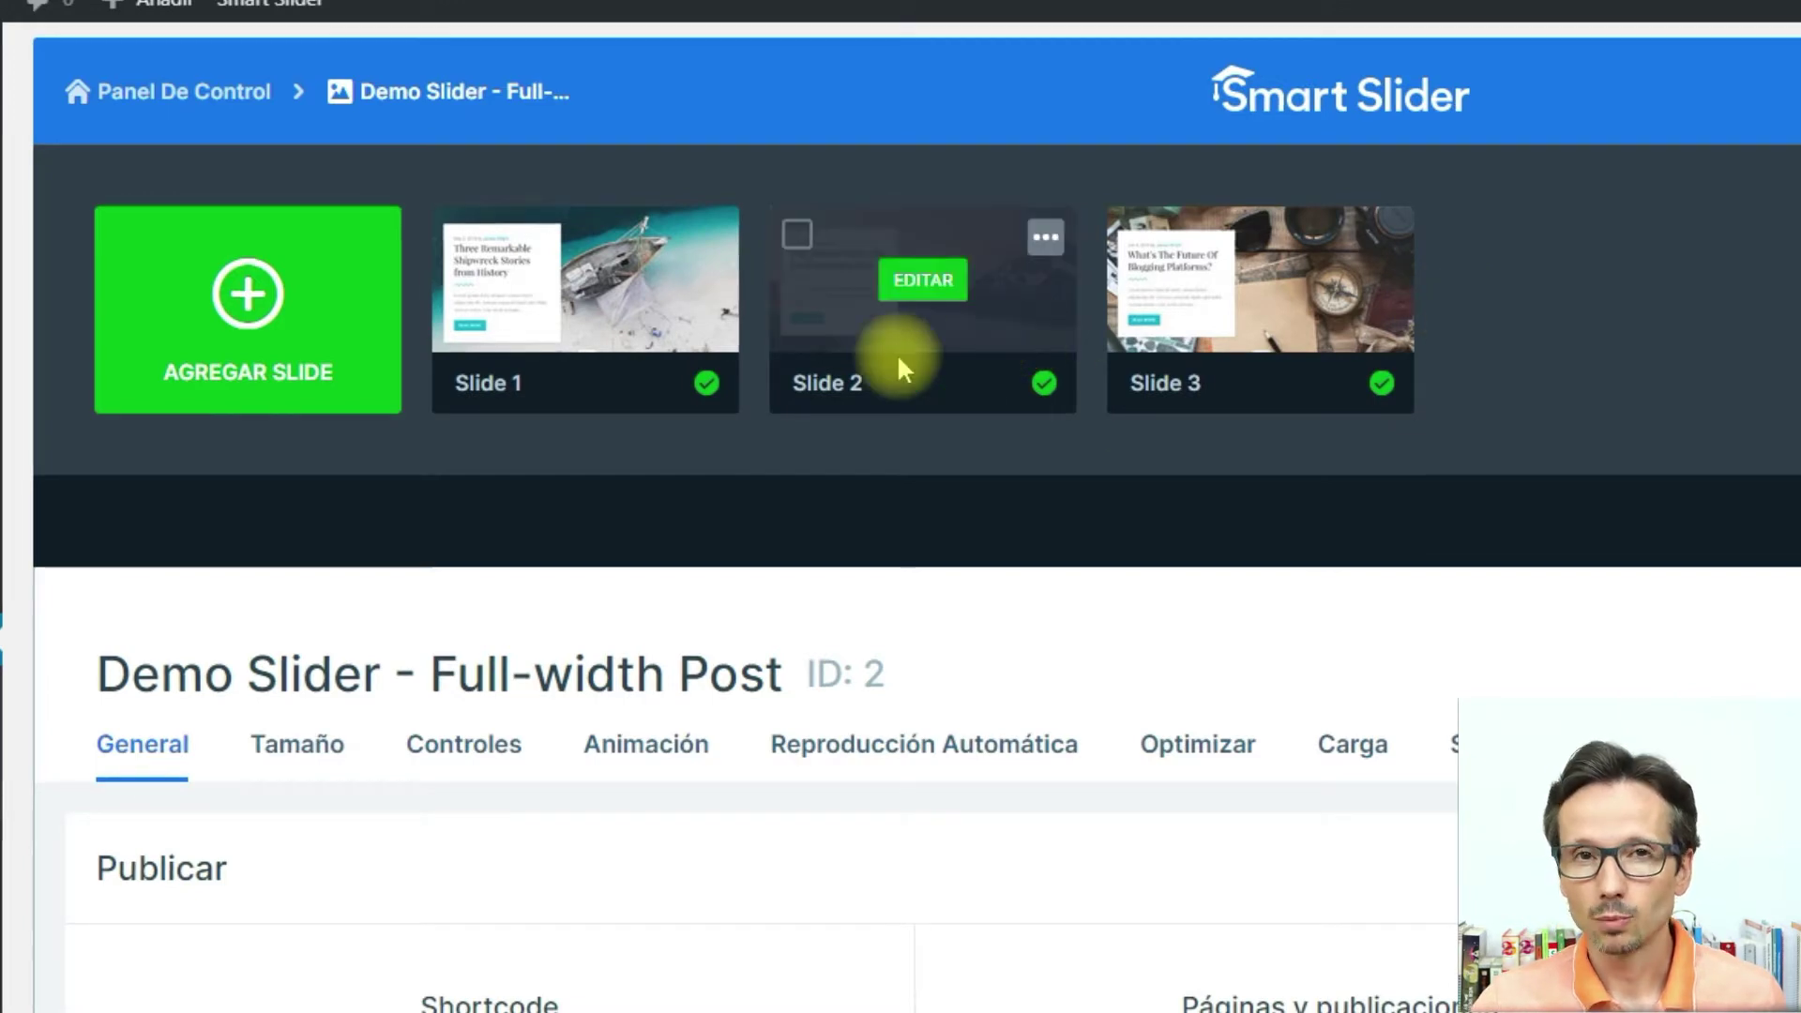
{"action": "mouse_move", "coordinate": [683, 353]}
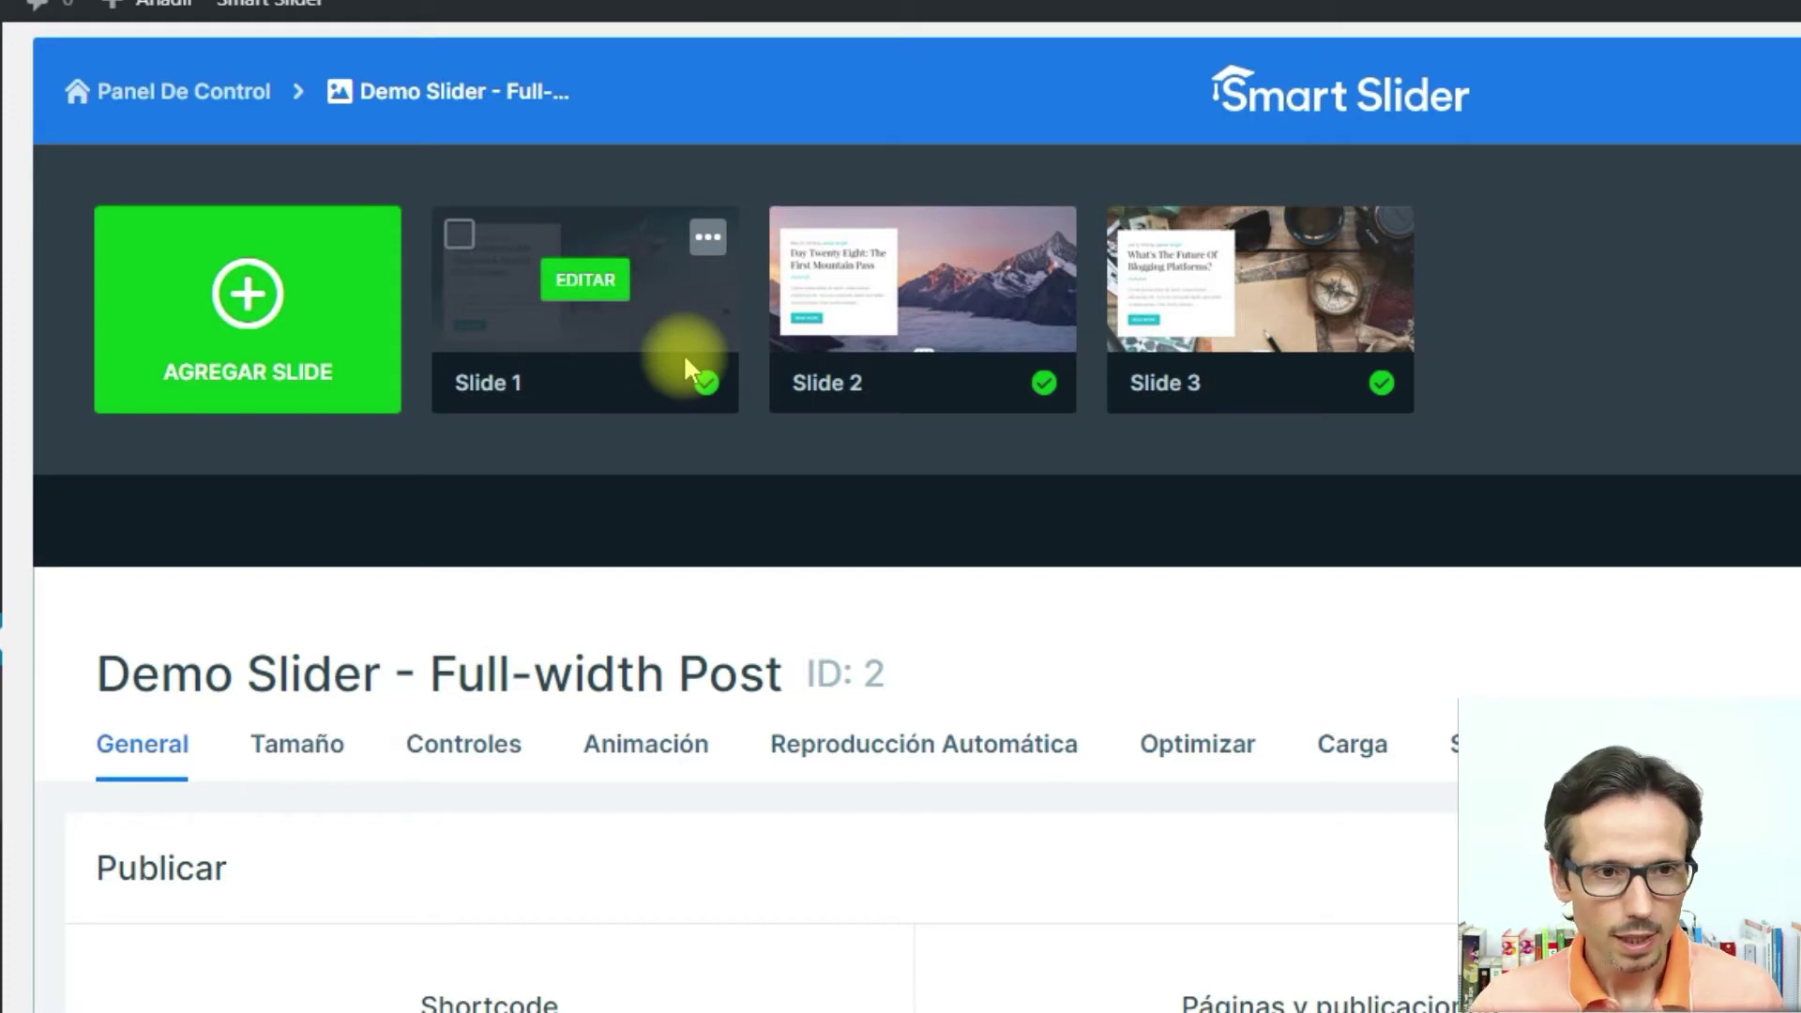
Rename the slider as "Mi carrusel" in its general settings and save it.
{"action": "scroll", "coordinate": [683, 353], "scroll_direction": "down", "scroll_amount": 3}
{"action": "scroll", "coordinate": [1241, 434], "scroll_direction": "down", "scroll_amount": 2}
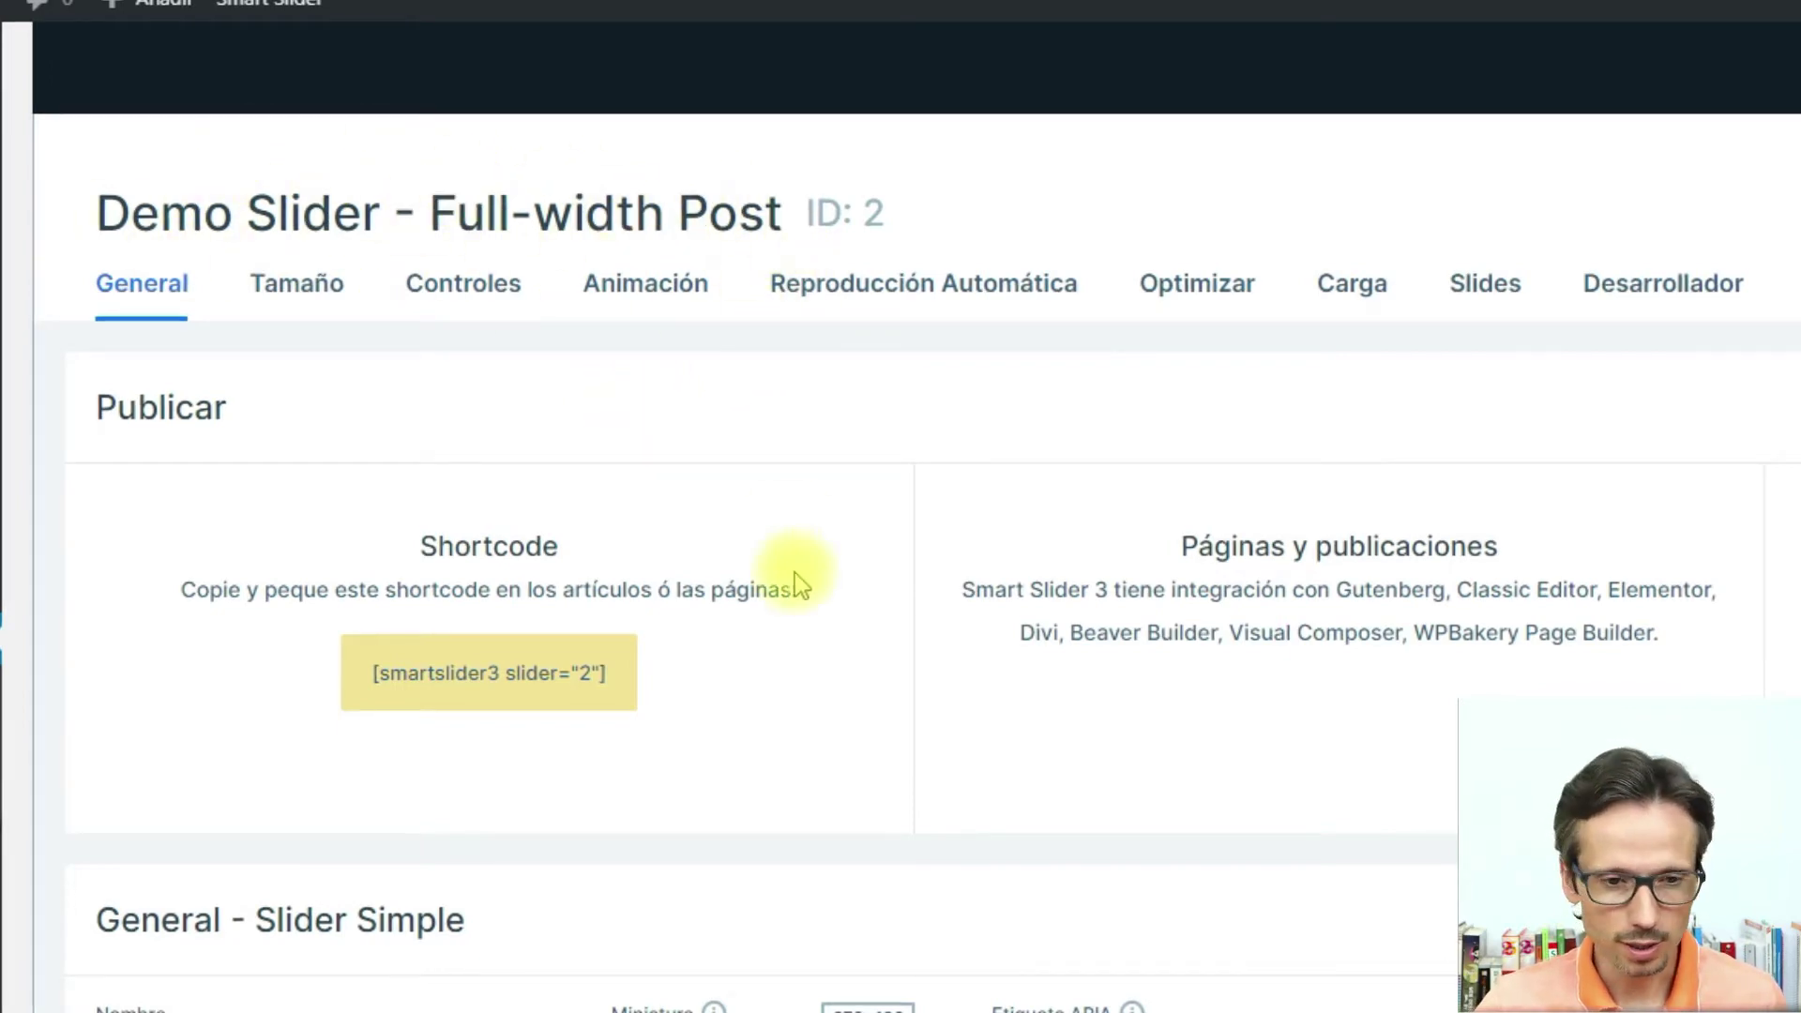
{"action": "scroll", "coordinate": [796, 577], "scroll_direction": "down", "scroll_amount": 2}
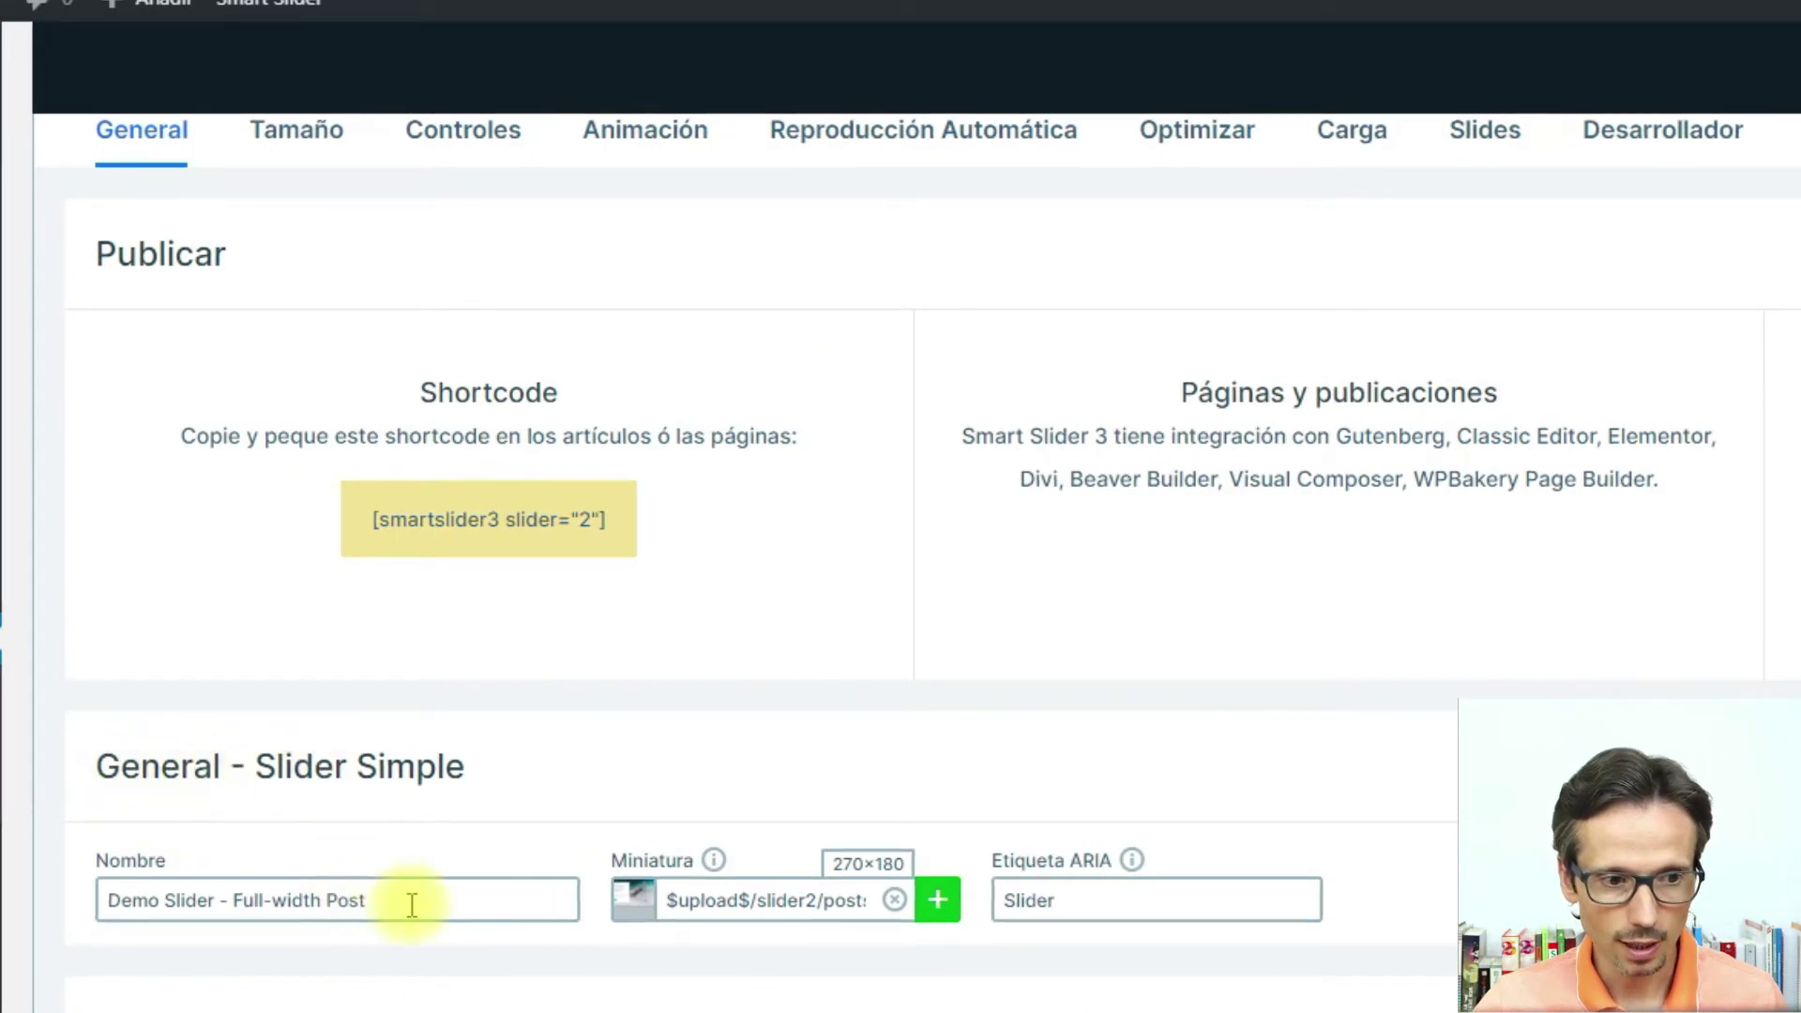
{"action": "left_click_drag", "start_coordinate": [435, 899], "coordinate": [49, 881]}
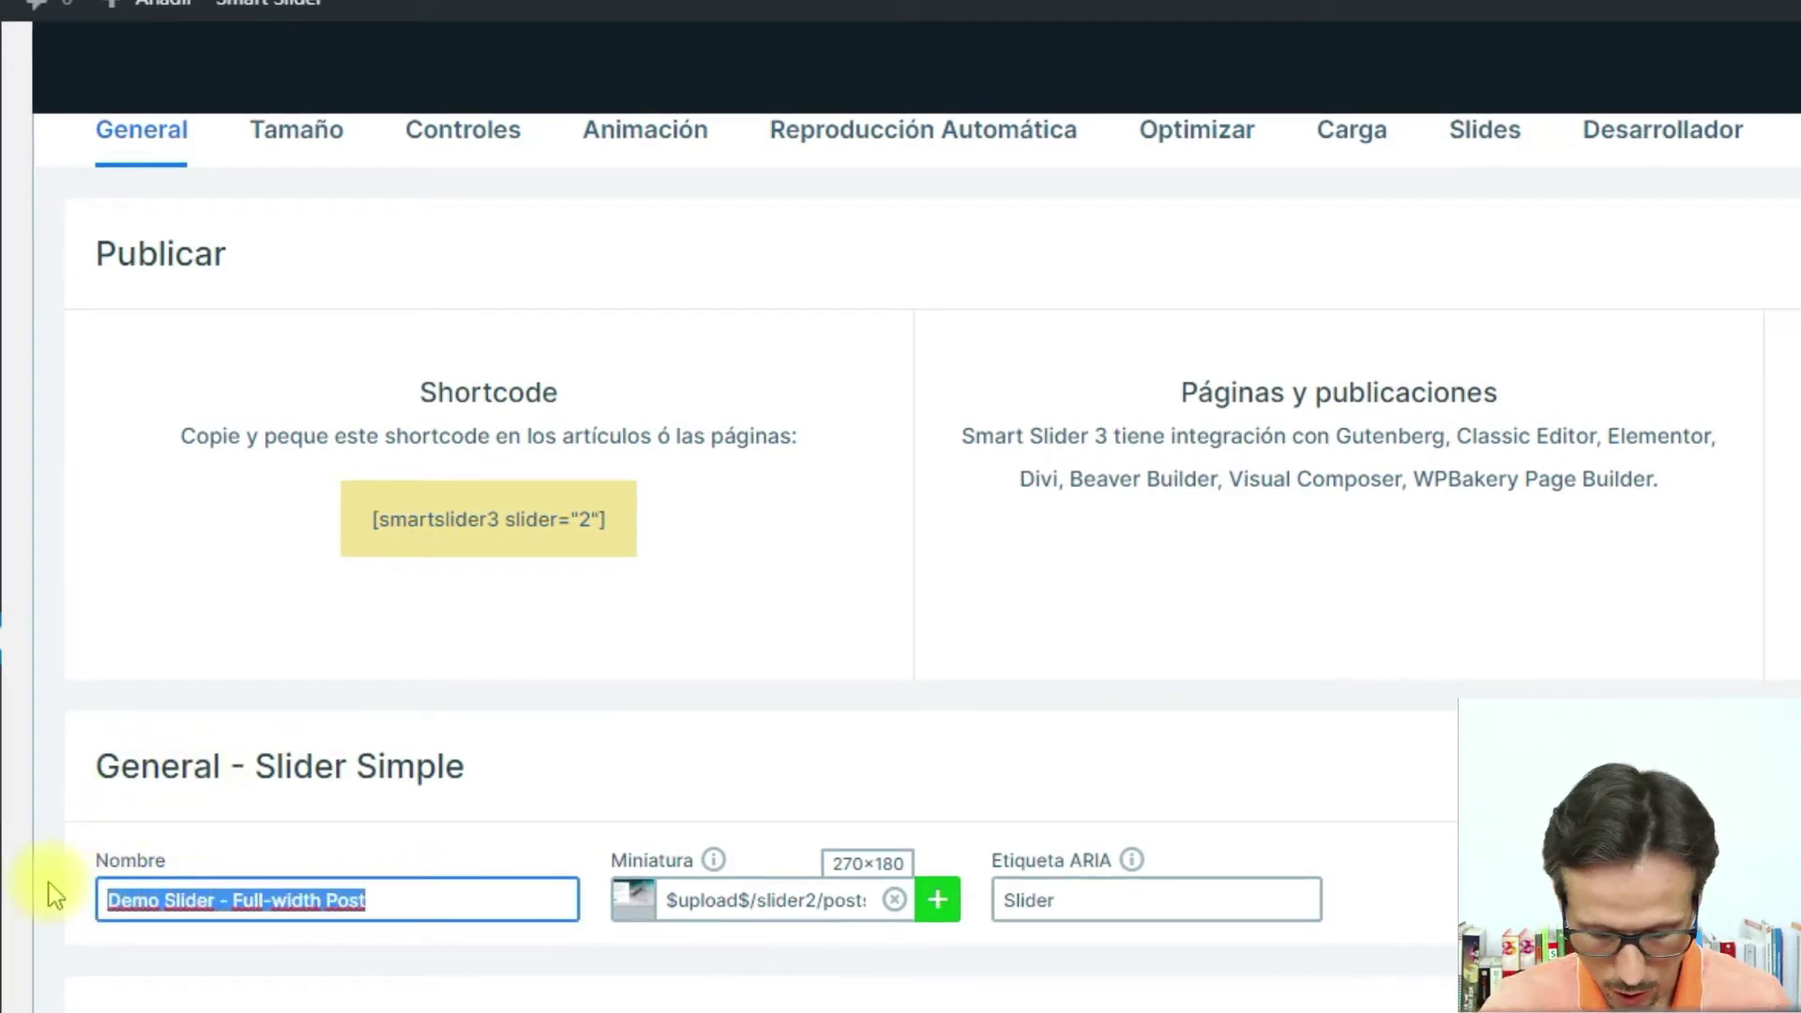
{"action": "type", "text": "Mi carrusel"}
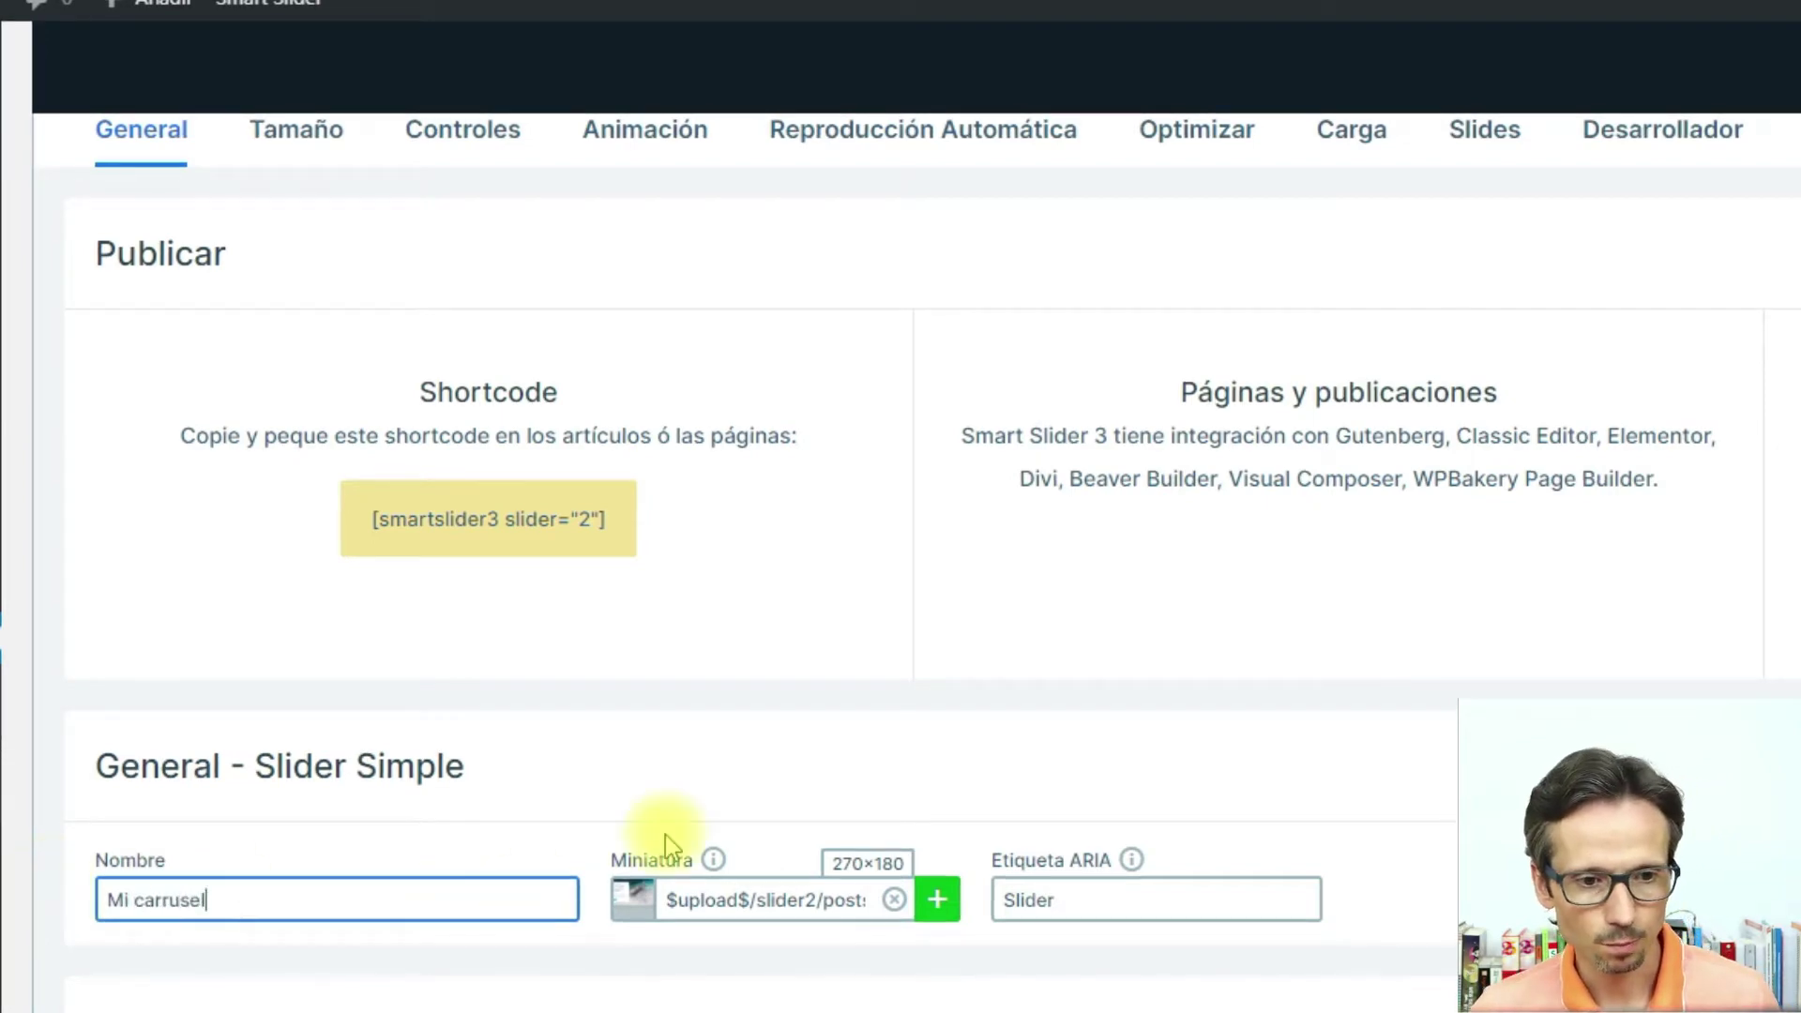
{"action": "left_click", "coordinate": [623, 779]}
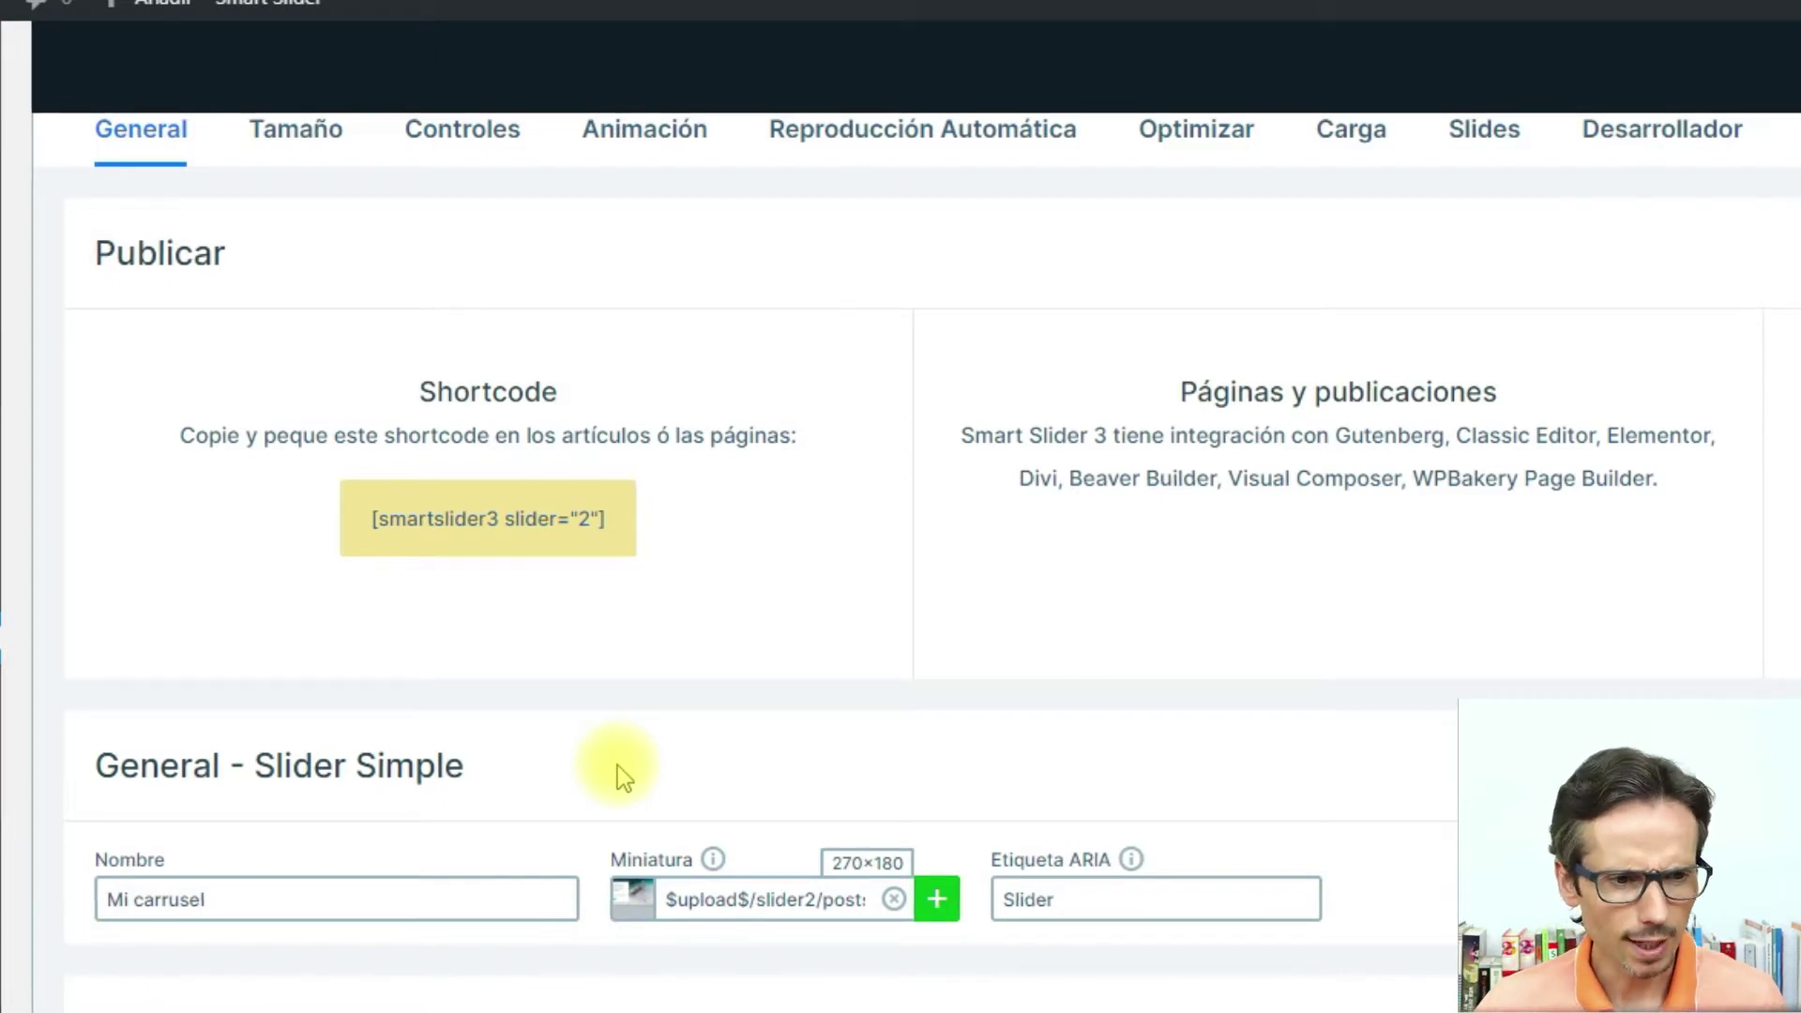
{"action": "scroll", "coordinate": [765, 548], "scroll_direction": "up", "scroll_amount": 2}
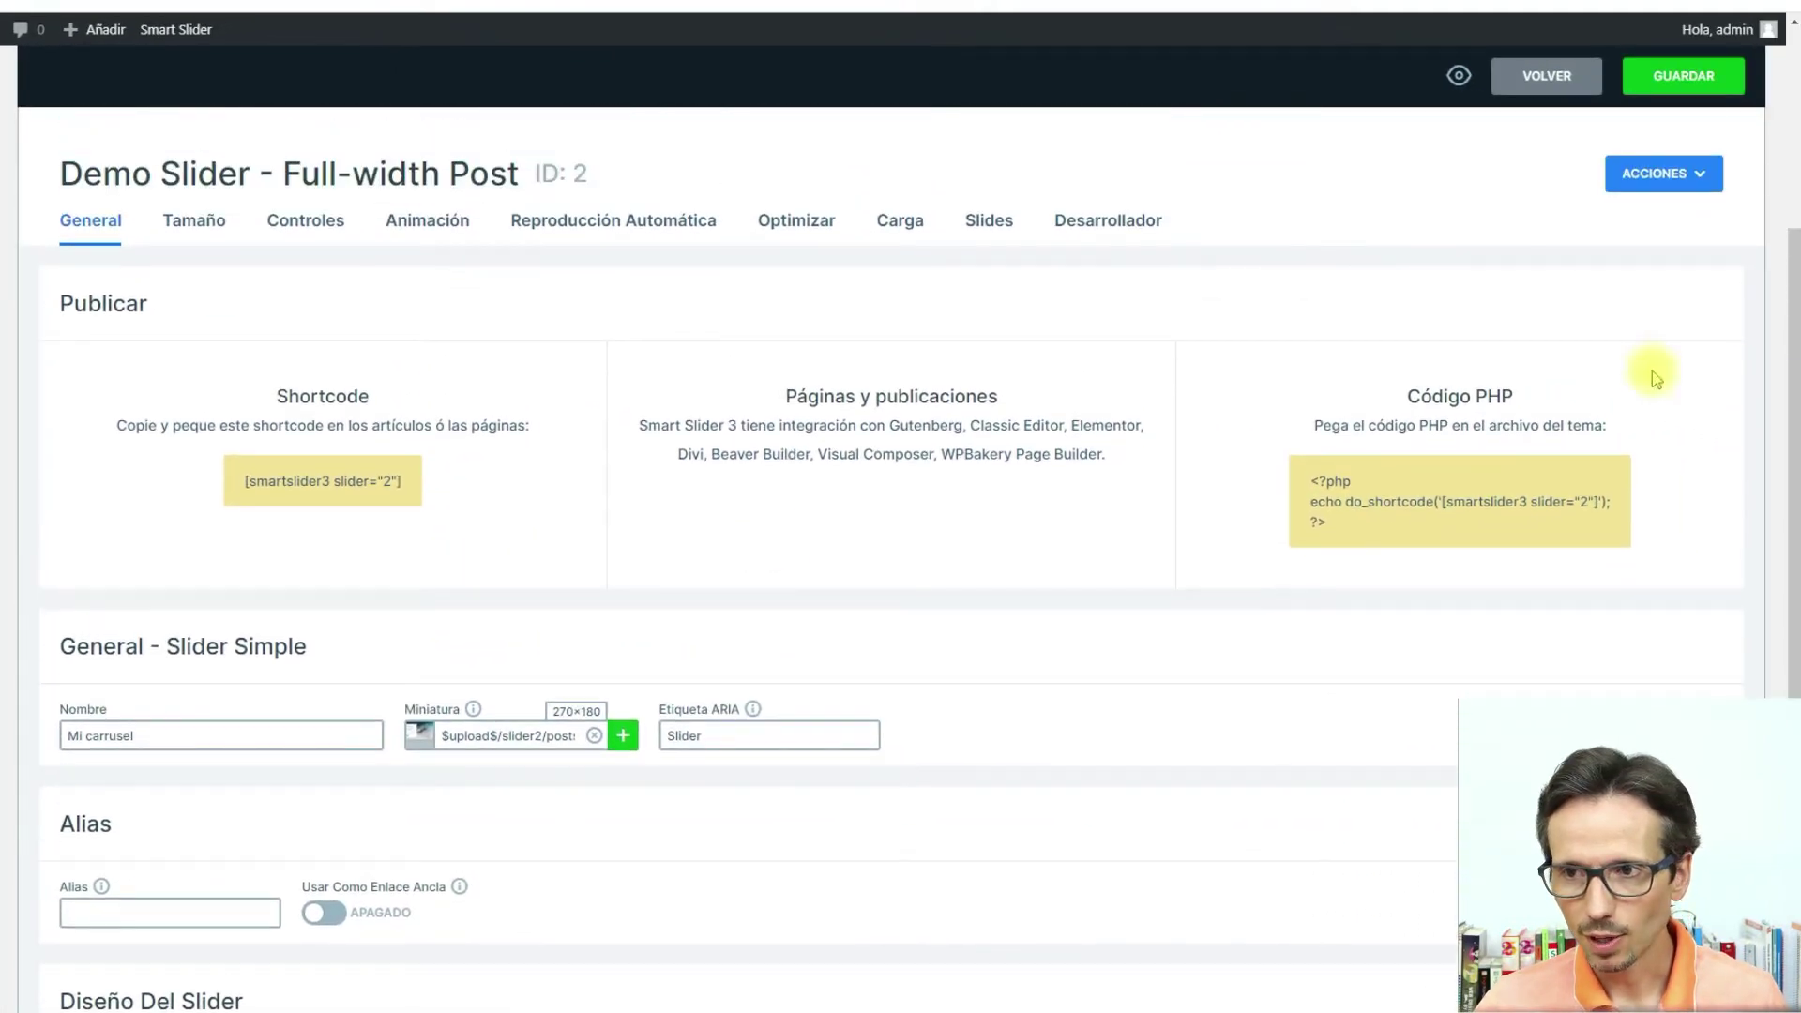
{"action": "scroll", "coordinate": [401, 239], "scroll_direction": "up", "scroll_amount": 2}
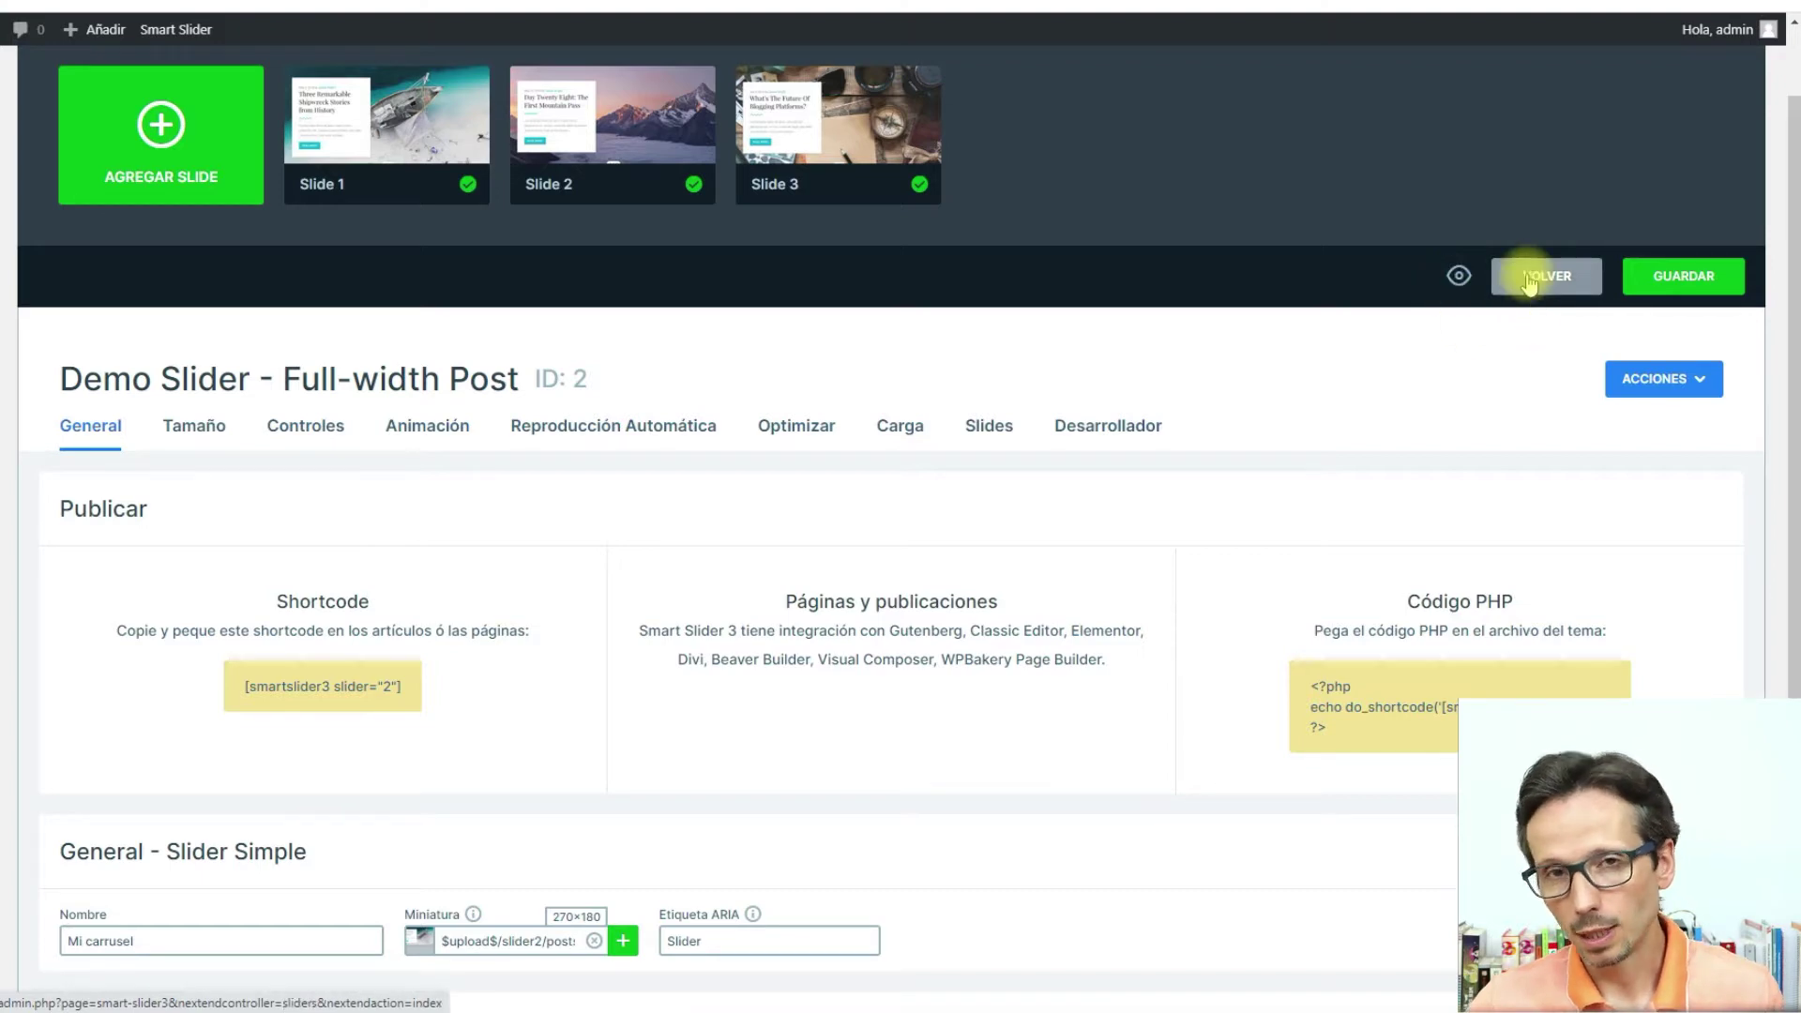
{"action": "left_click", "coordinate": [1682, 278]}
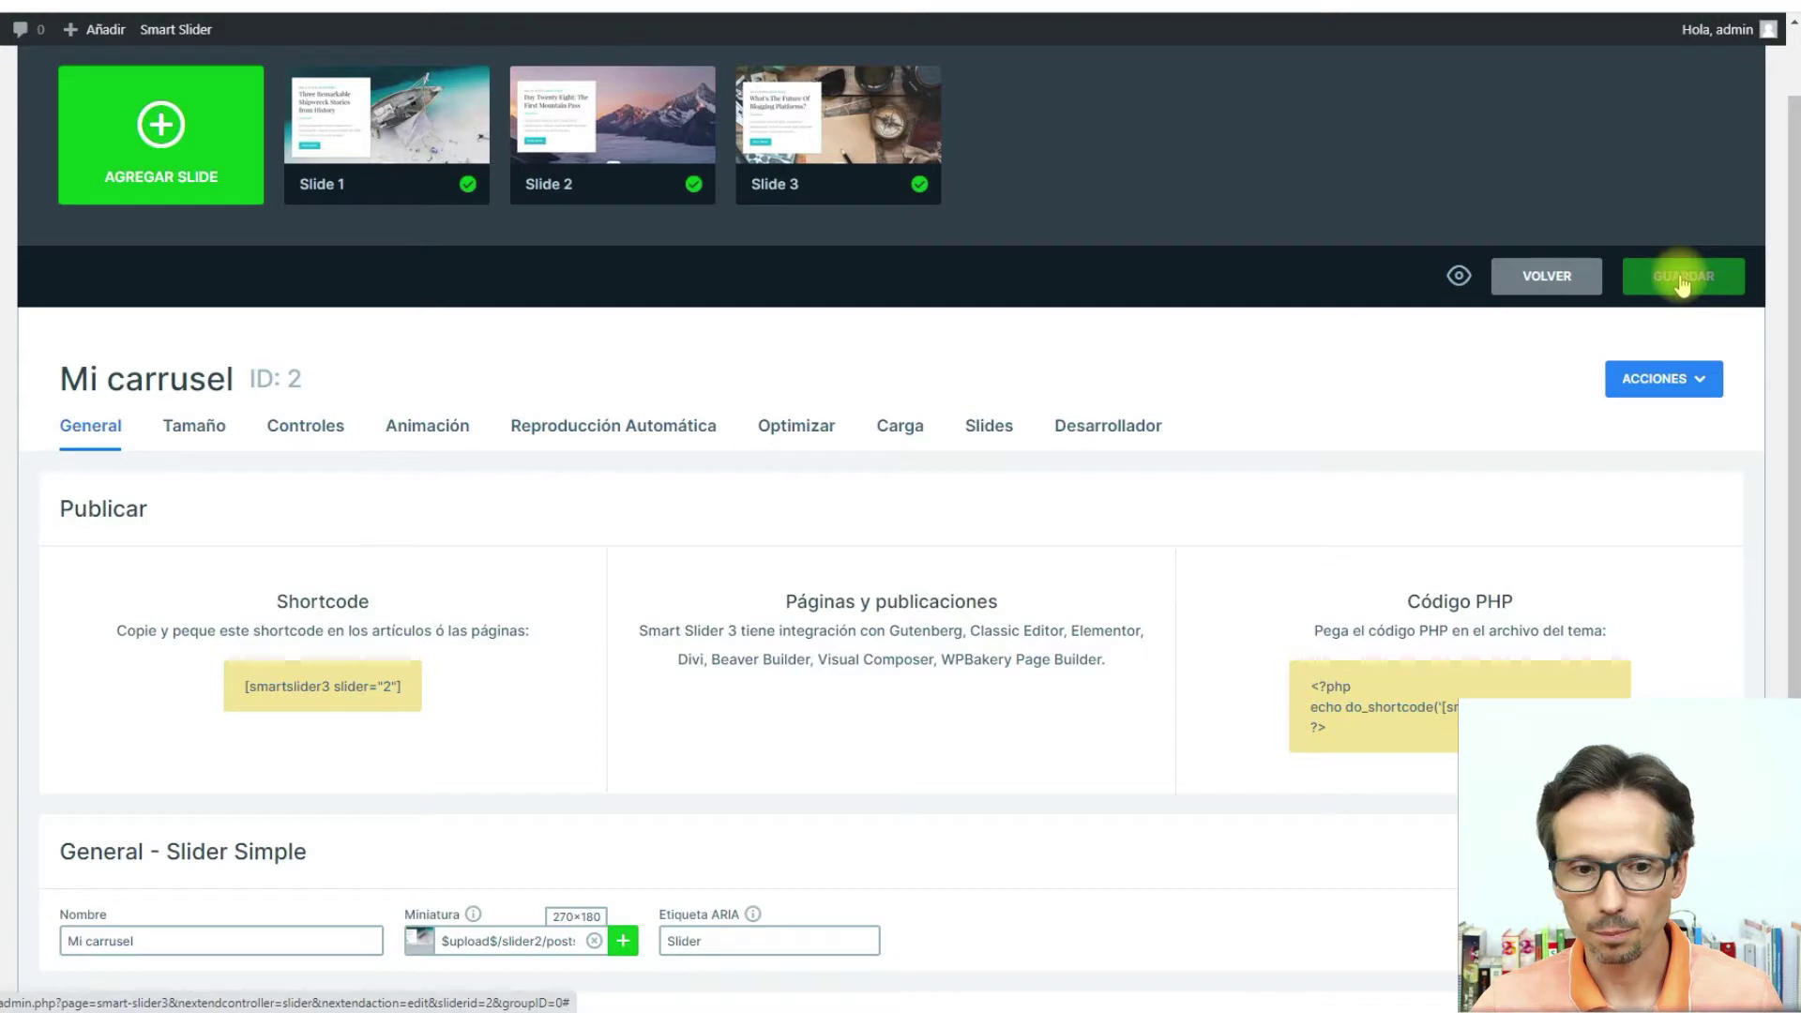
Look through the slider's general, size and control settings.
{"action": "scroll", "coordinate": [112, 901], "scroll_direction": "down", "scroll_amount": 2}
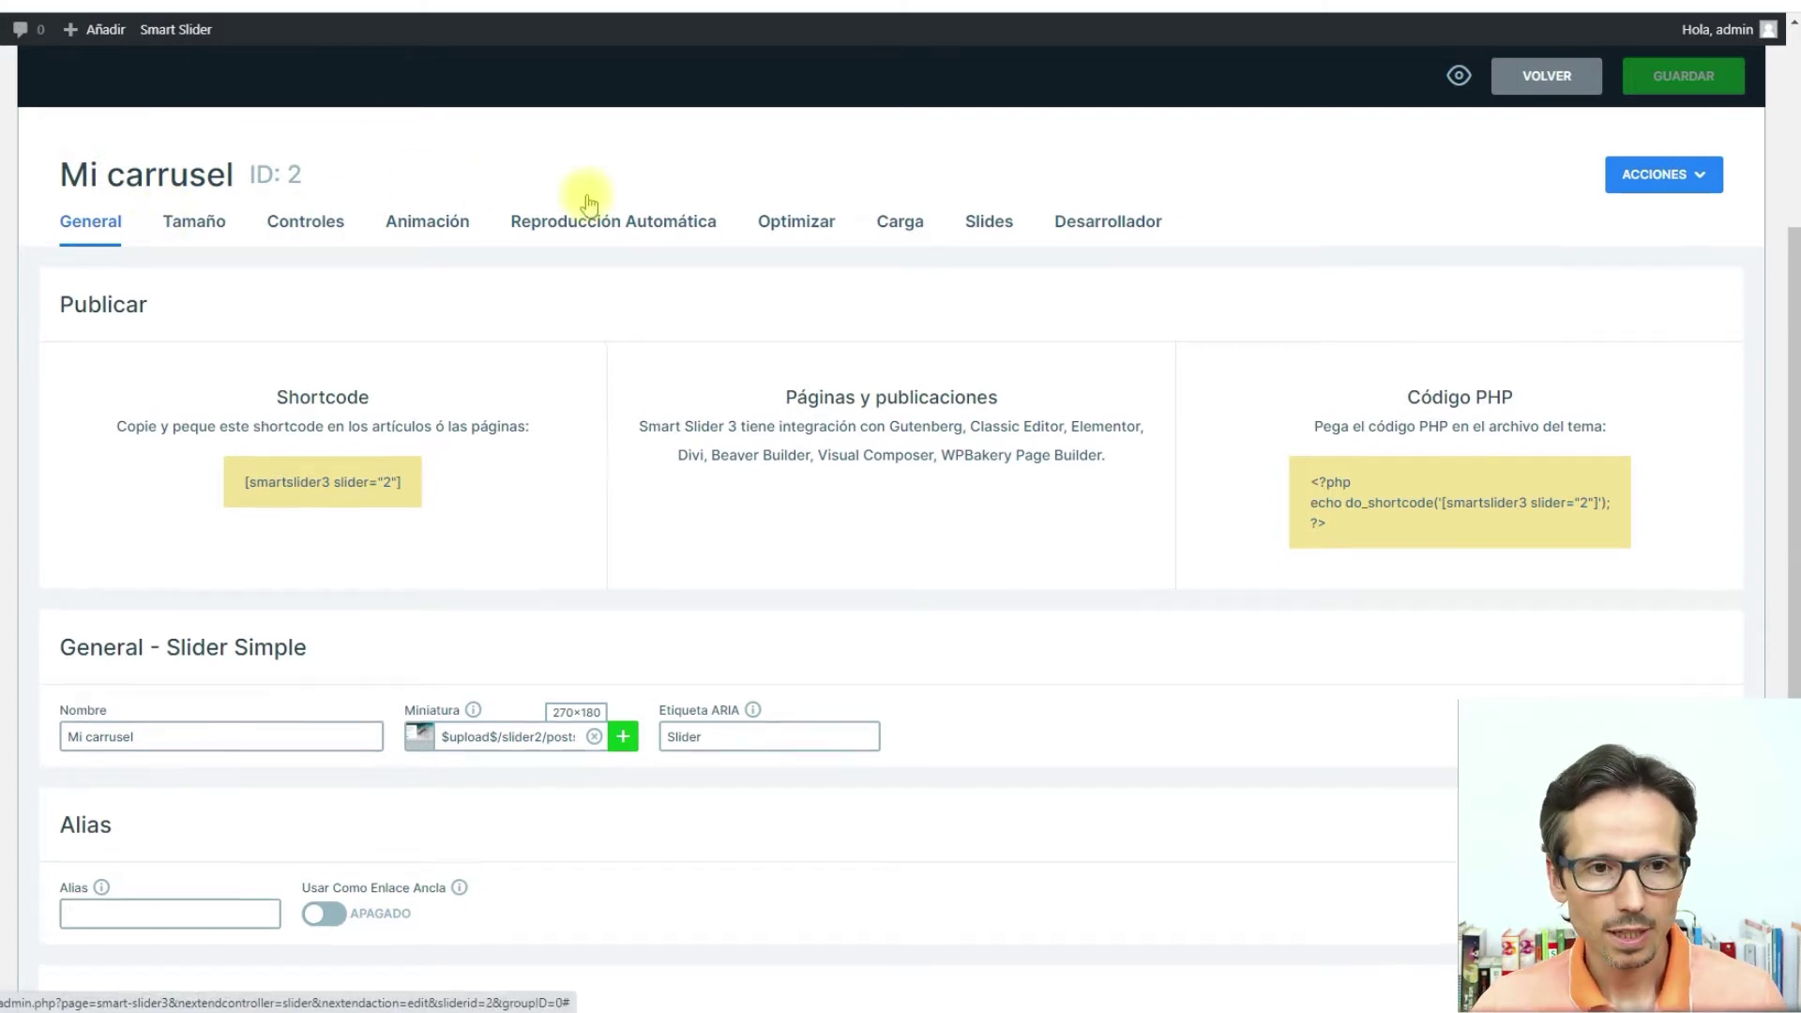
{"action": "scroll", "coordinate": [583, 193], "scroll_direction": "up", "scroll_amount": 2}
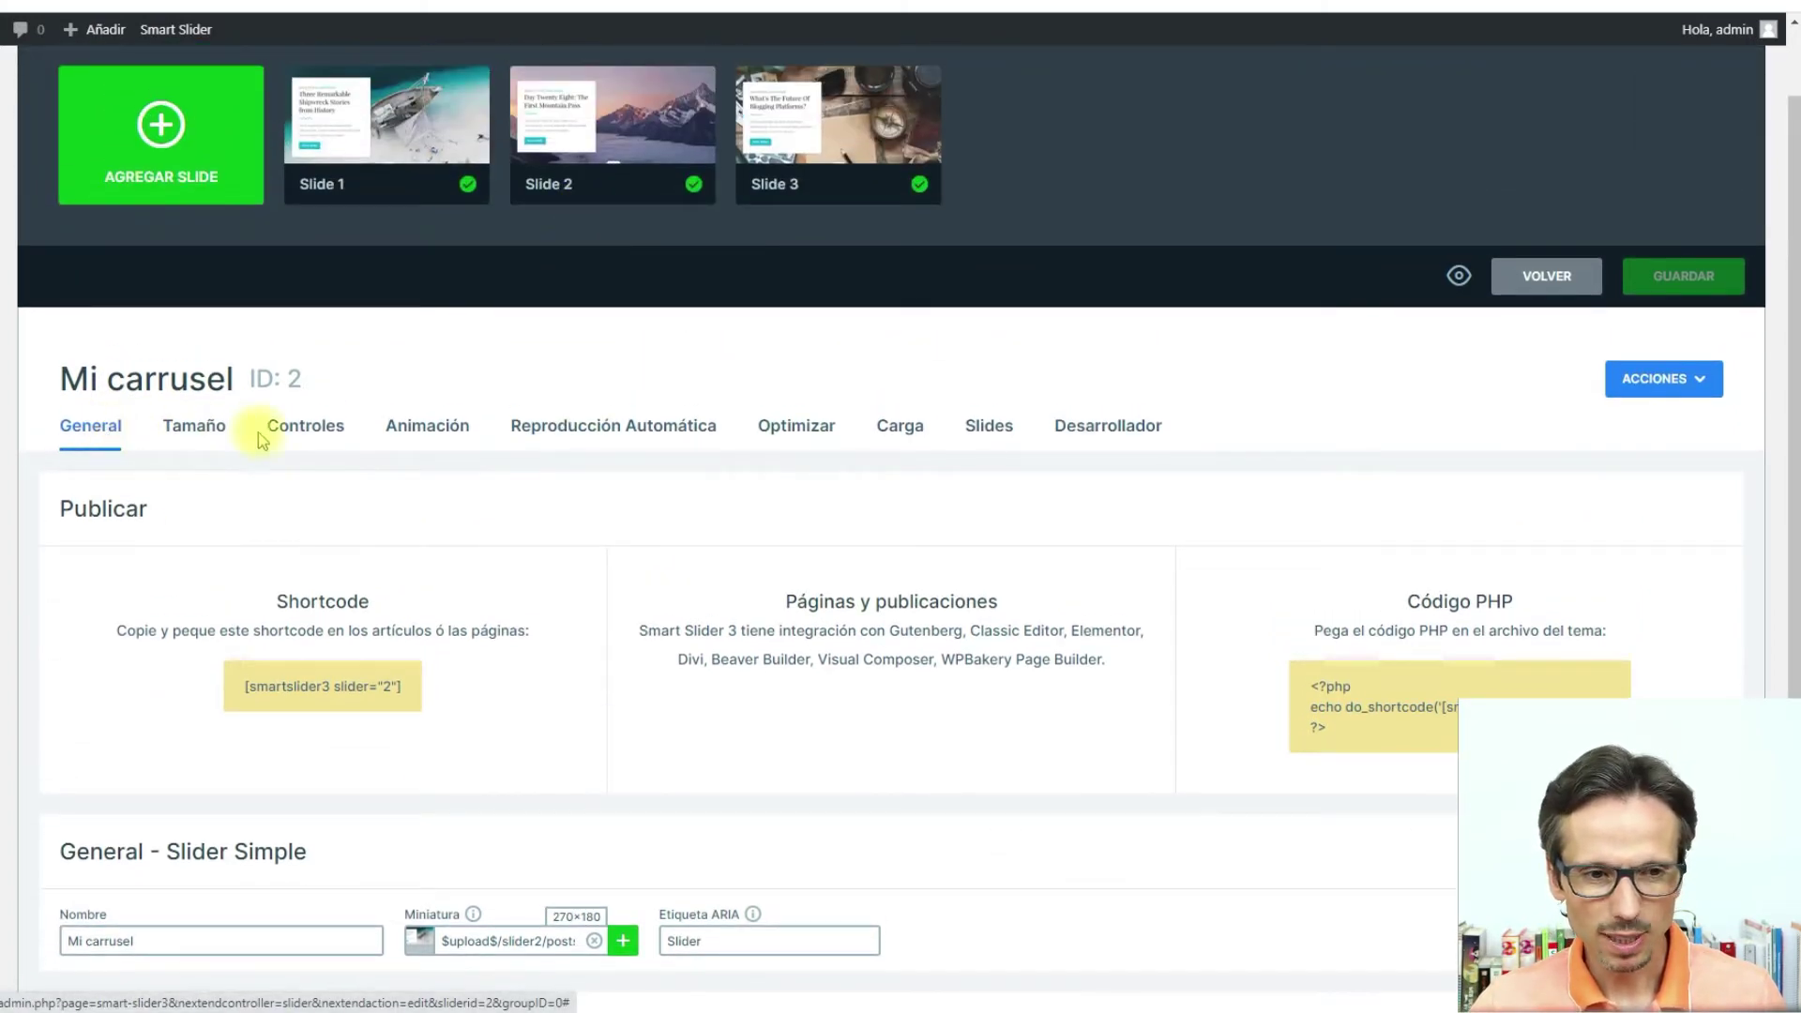
{"action": "scroll", "coordinate": [966, 450], "scroll_direction": "up", "scroll_amount": 1}
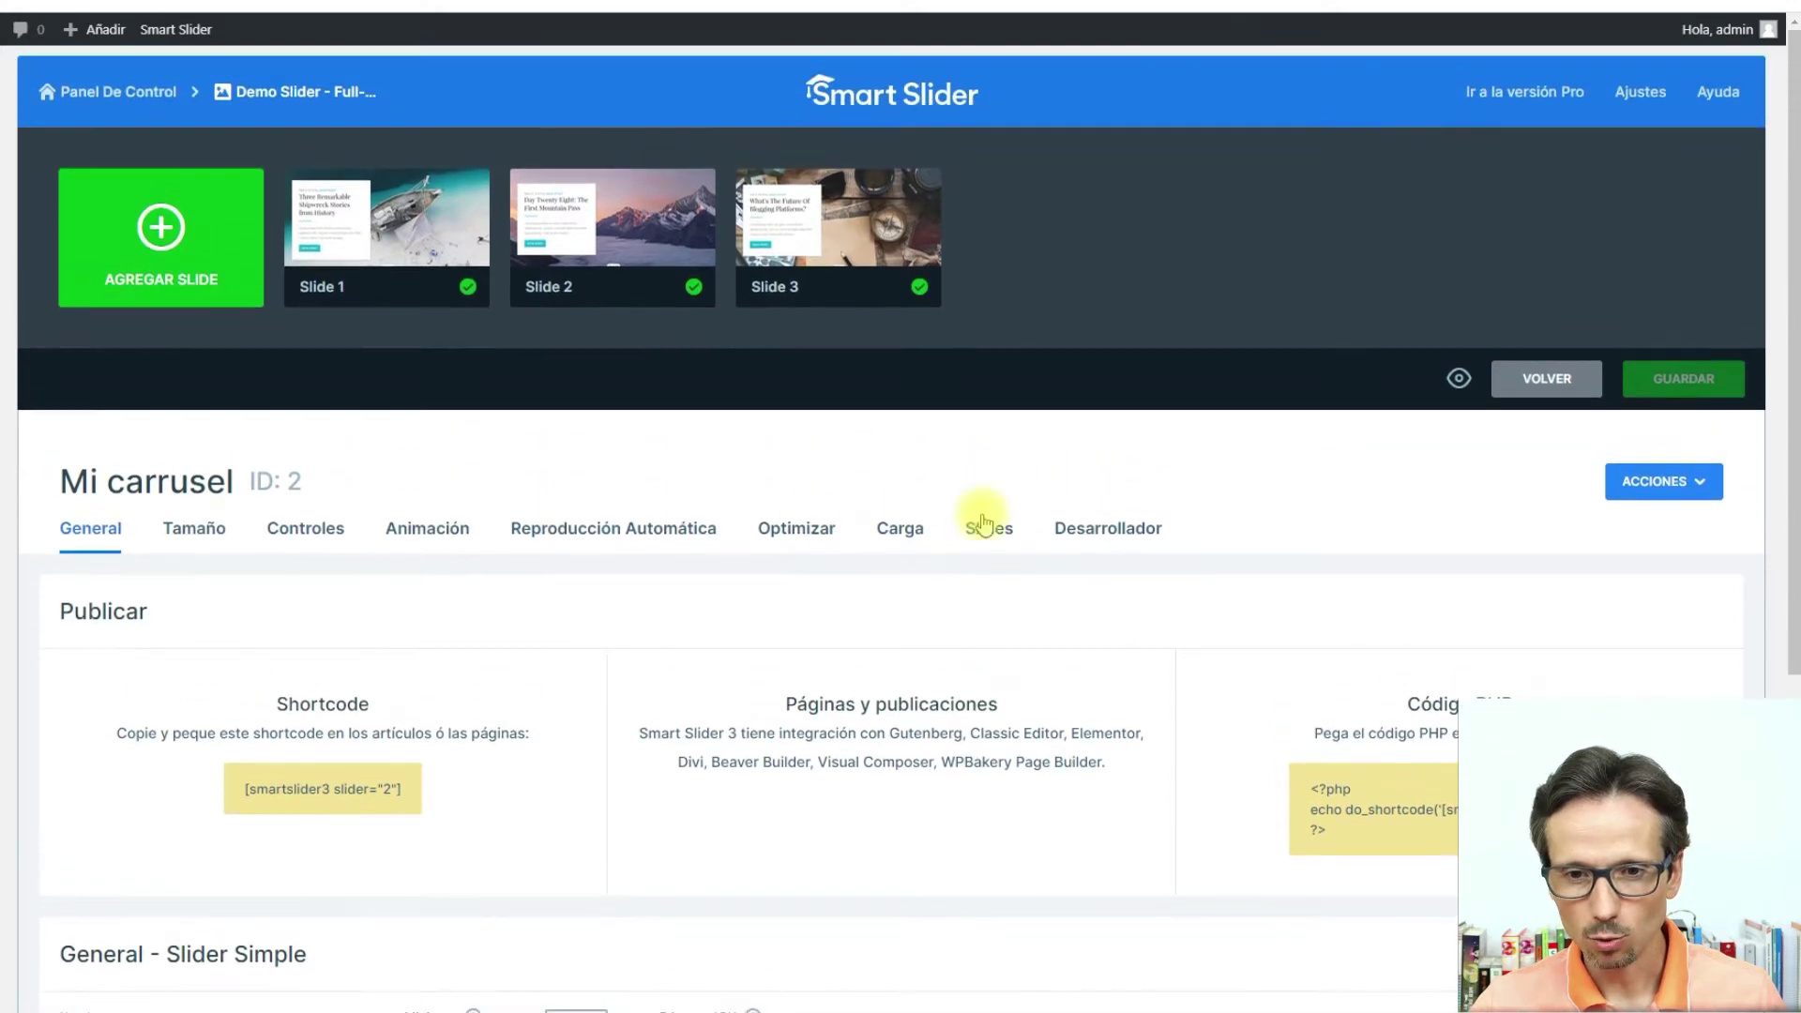
{"action": "left_click", "coordinate": [208, 540]}
{"action": "left_click", "coordinate": [310, 525]}
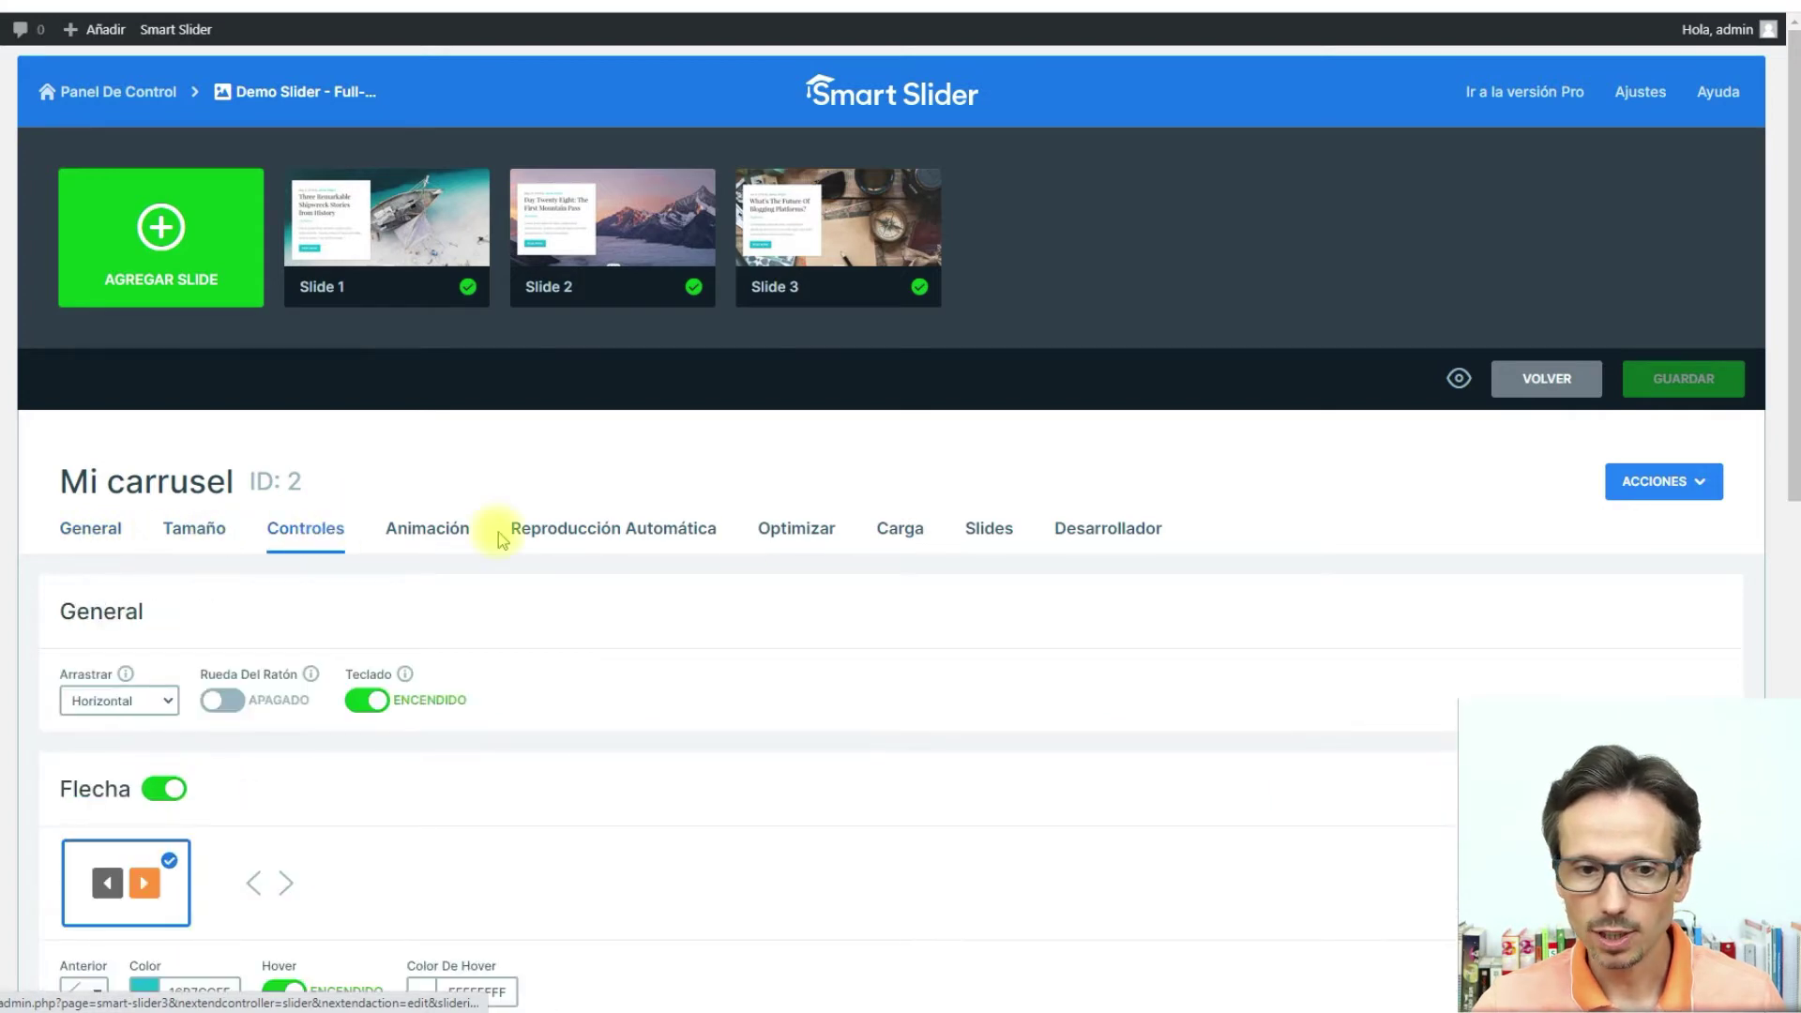
{"action": "left_click", "coordinate": [203, 537]}
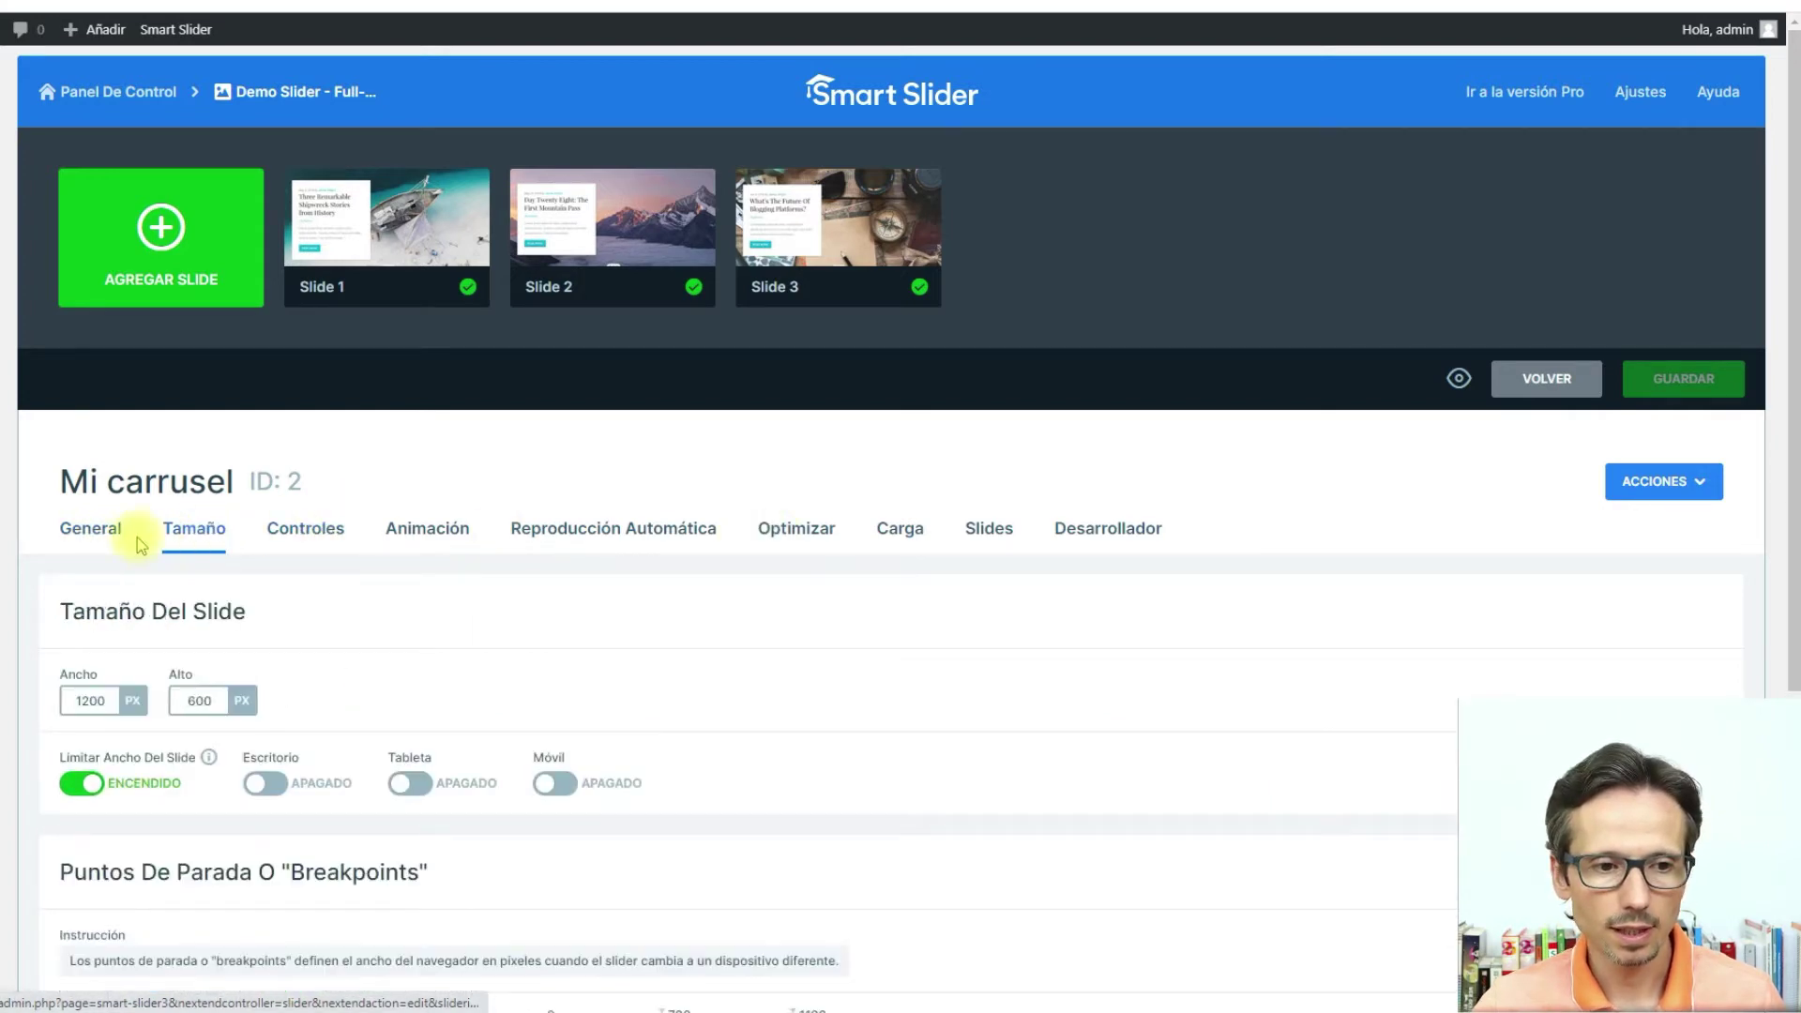
{"action": "left_click", "coordinate": [99, 542]}
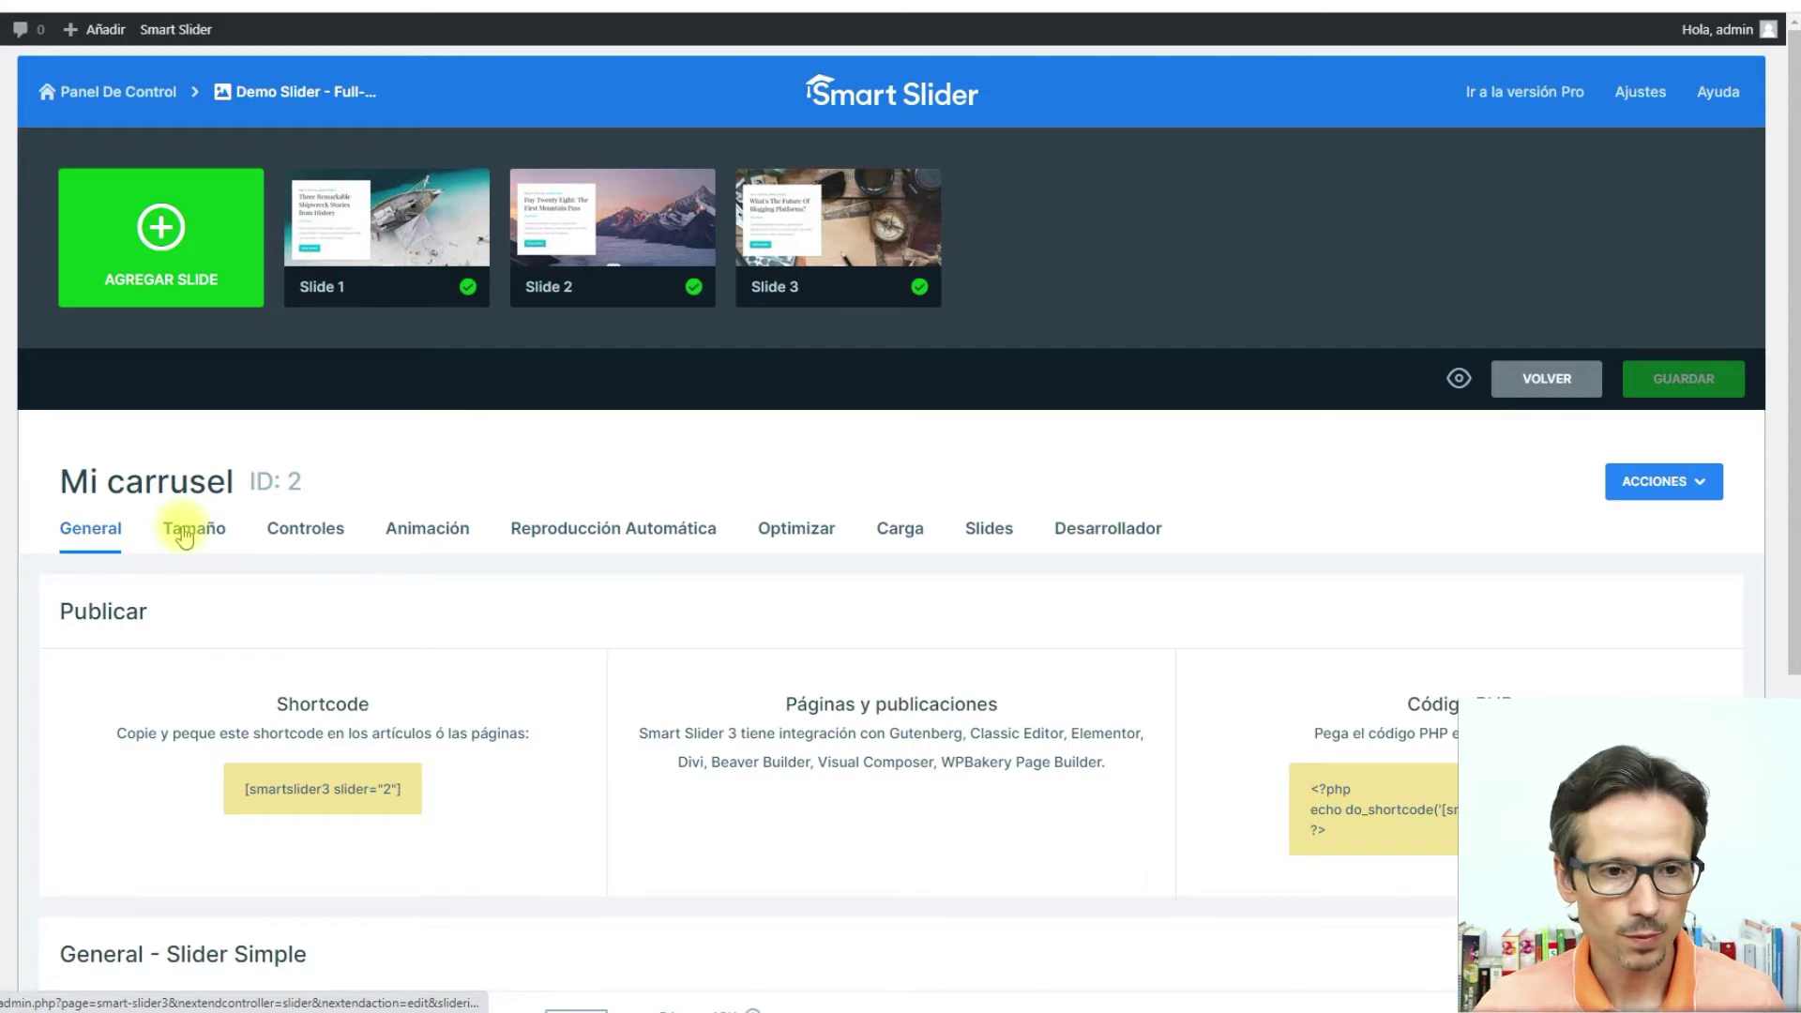
Review the slider's size settings, including slide dimensions, breakpoints and layout.
{"action": "left_click", "coordinate": [185, 537]}
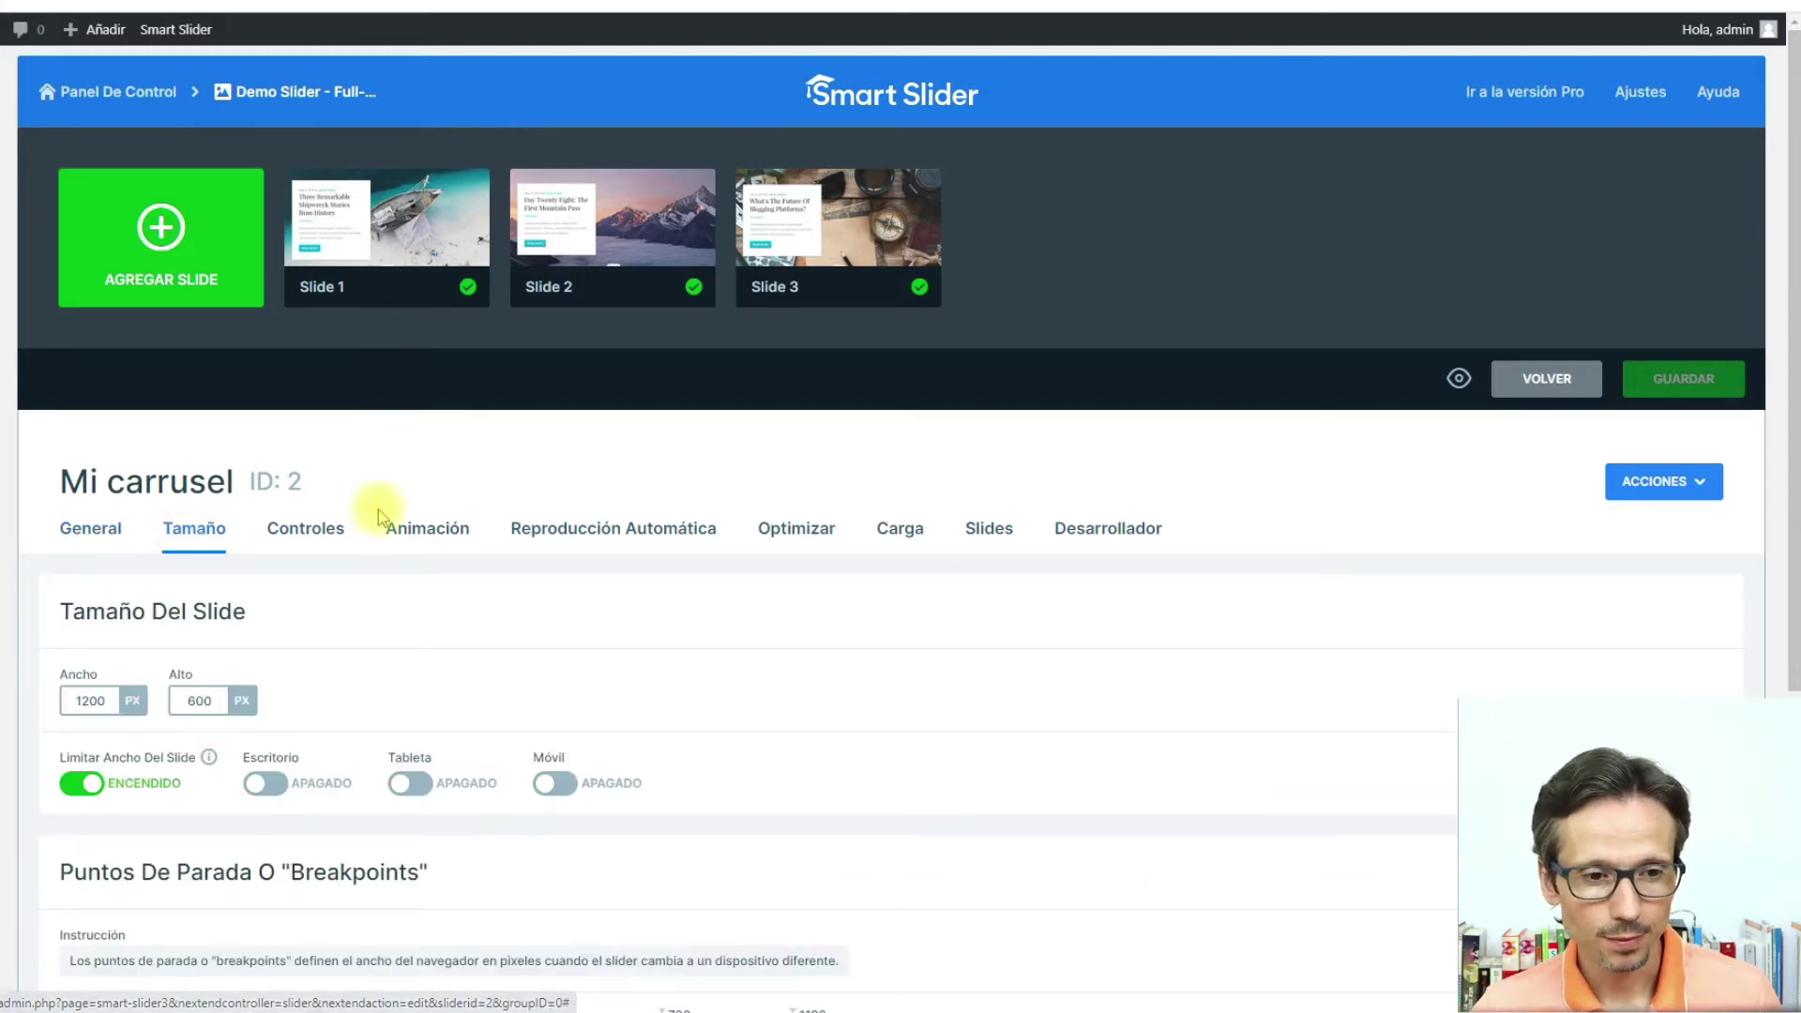
{"action": "scroll", "coordinate": [379, 509], "scroll_direction": "down", "scroll_amount": 3}
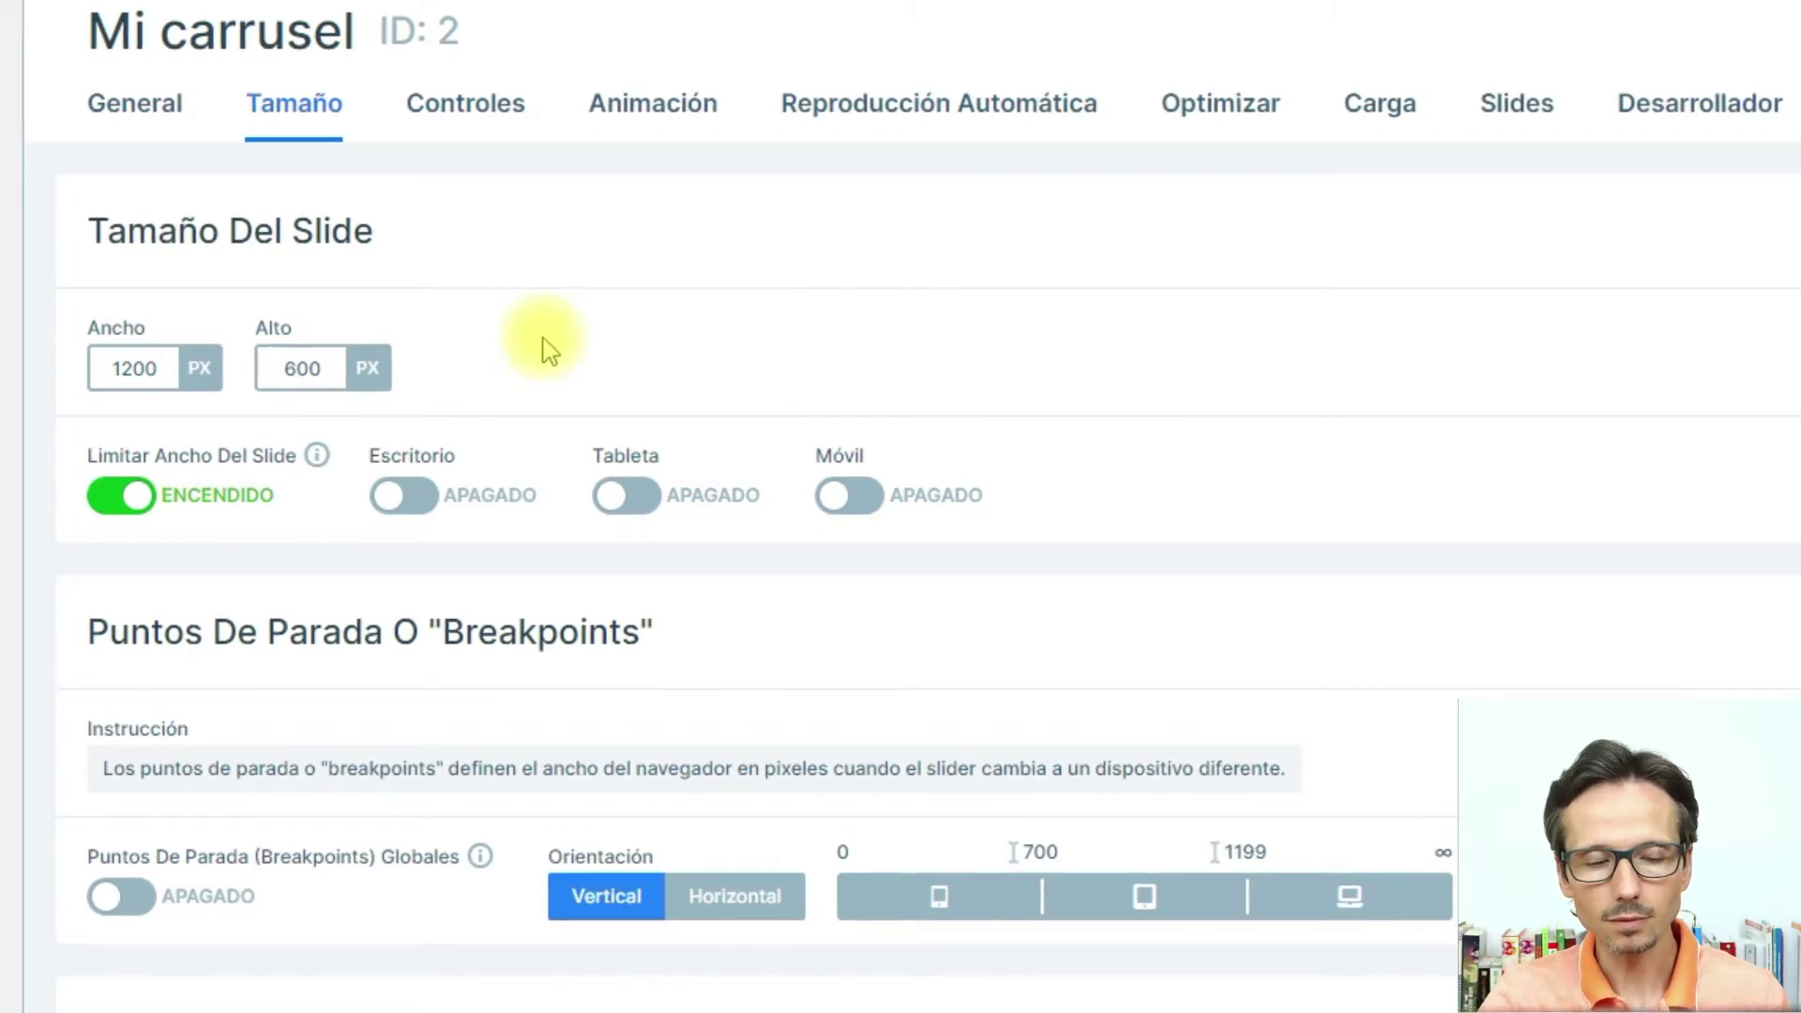
{"action": "scroll", "coordinate": [550, 351], "scroll_direction": "down", "scroll_amount": 3}
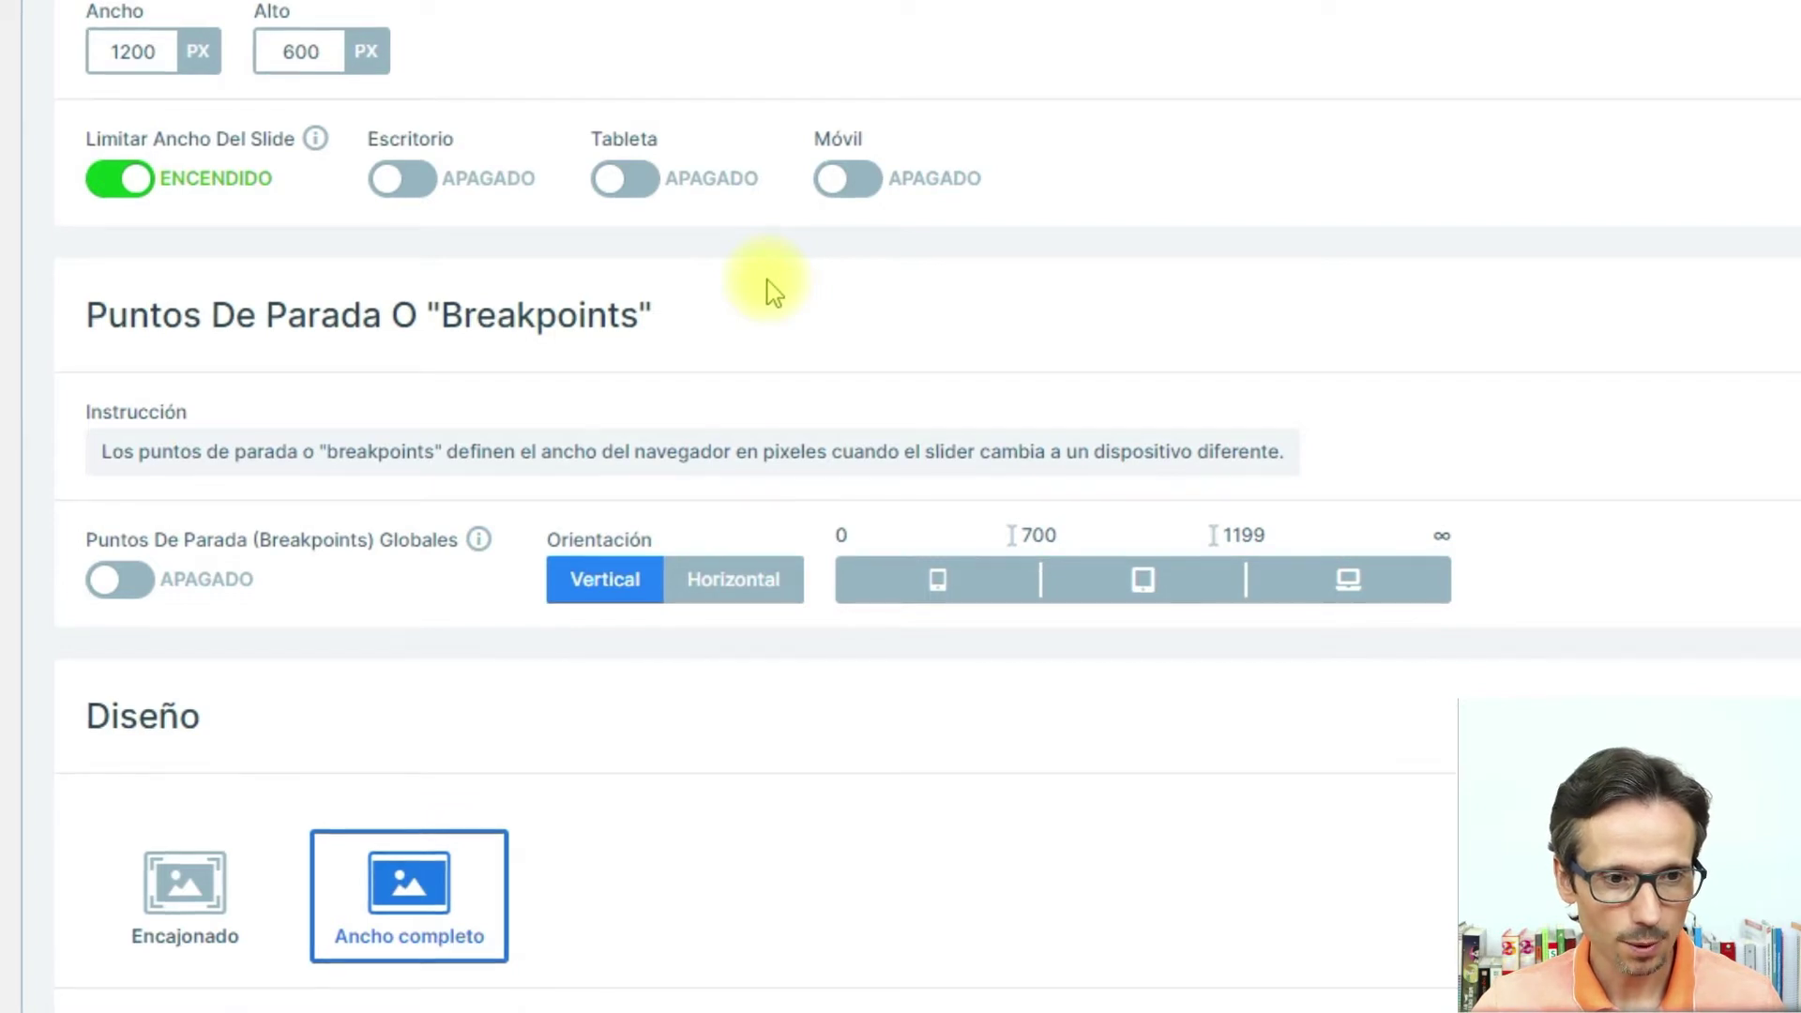
Preview the slider in its full-width layout and return to the size settings.
{"action": "scroll", "coordinate": [771, 292], "scroll_direction": "down", "scroll_amount": 1}
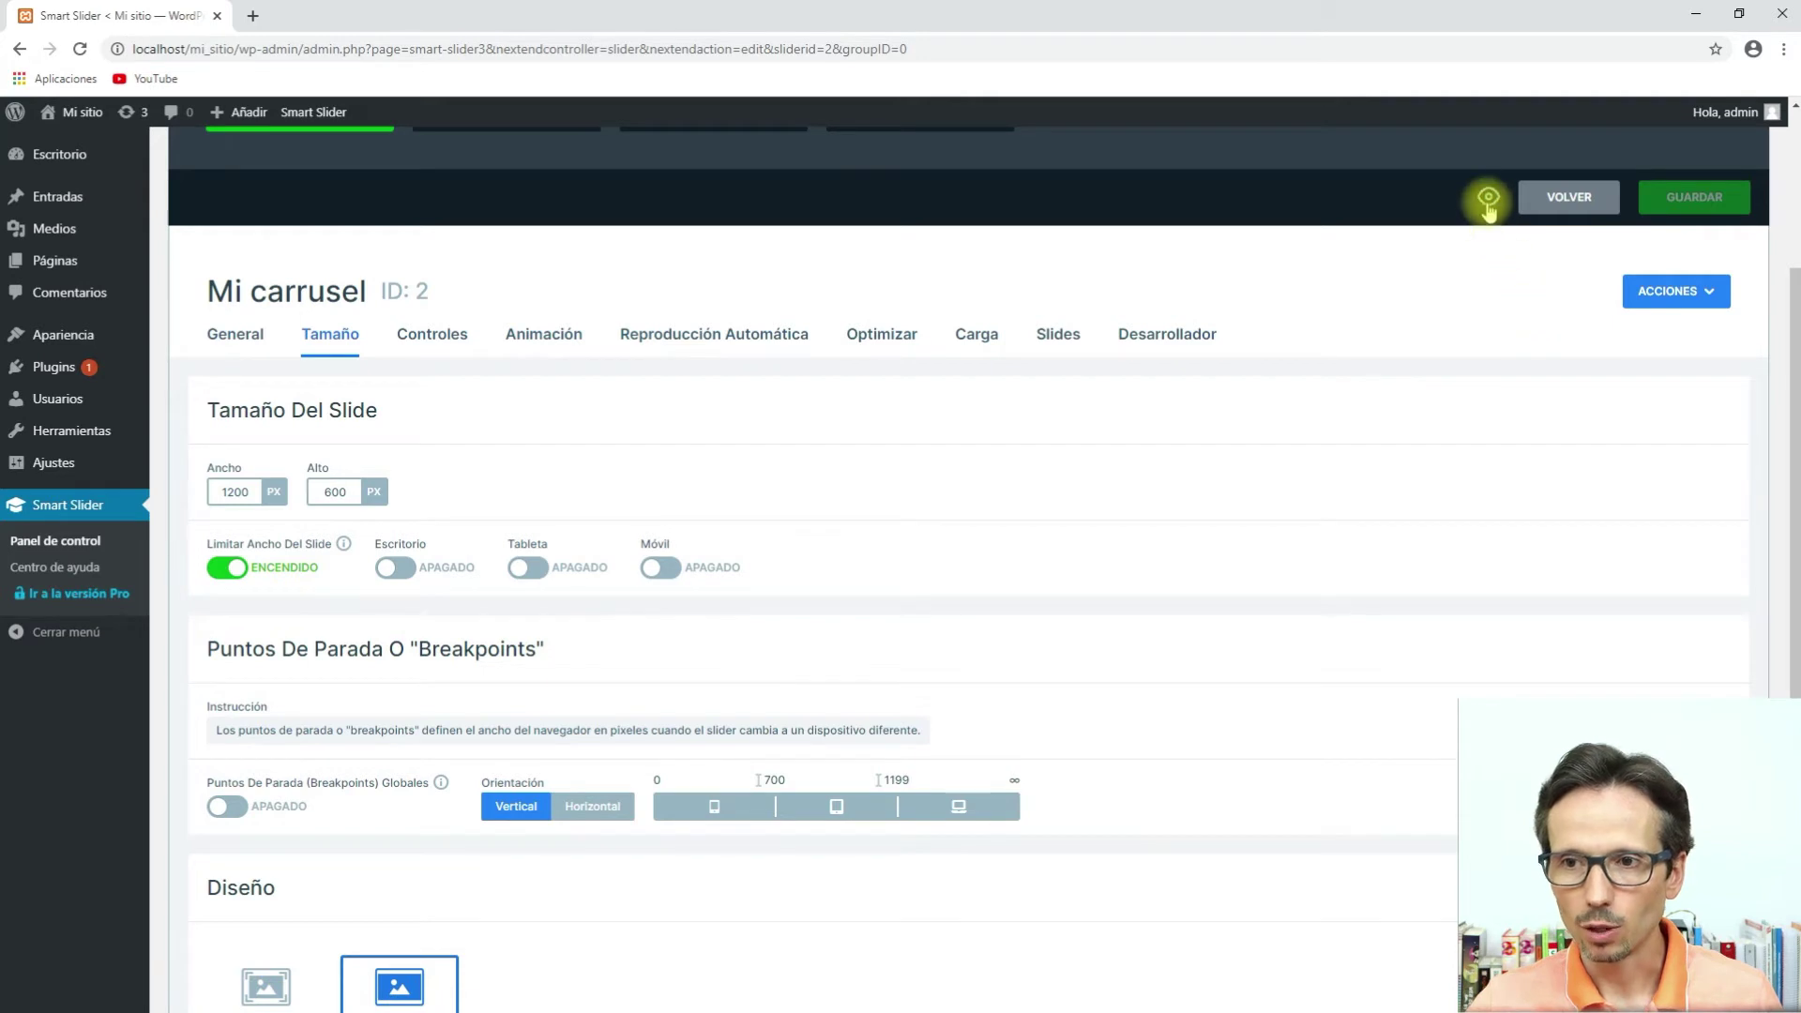
{"action": "left_click", "coordinate": [1487, 199]}
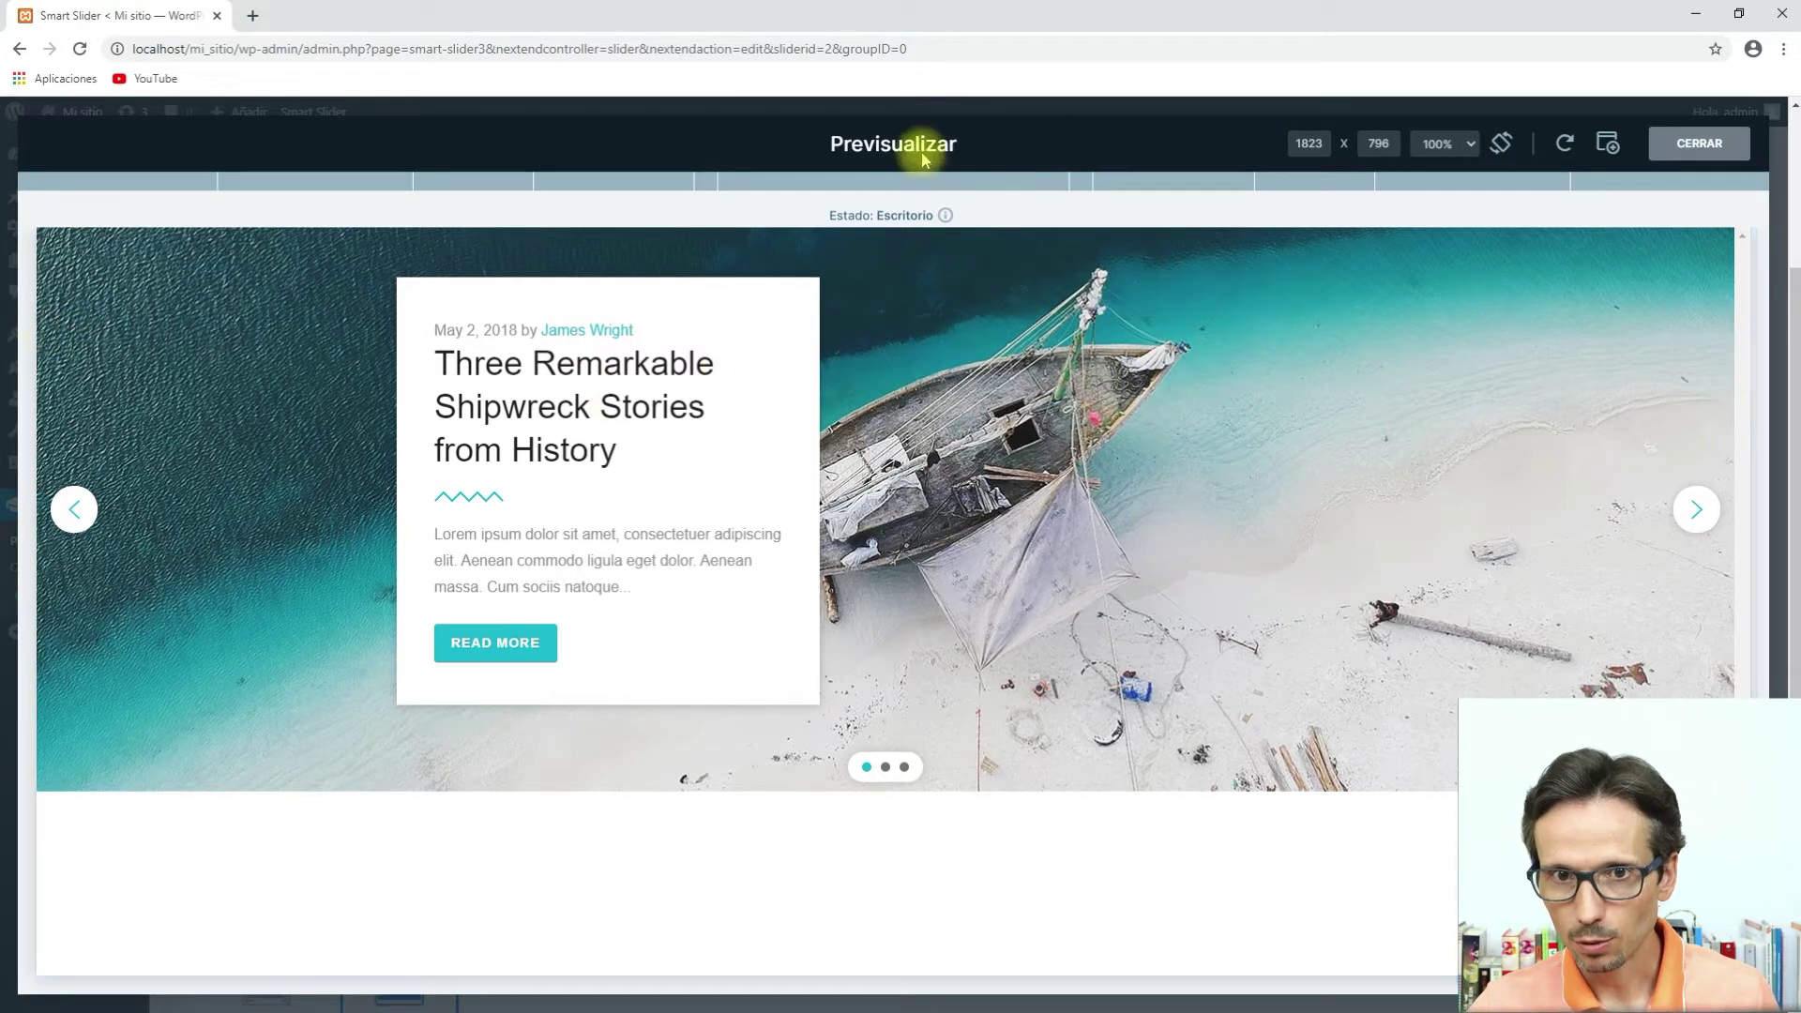
{"action": "left_click", "coordinate": [1698, 148]}
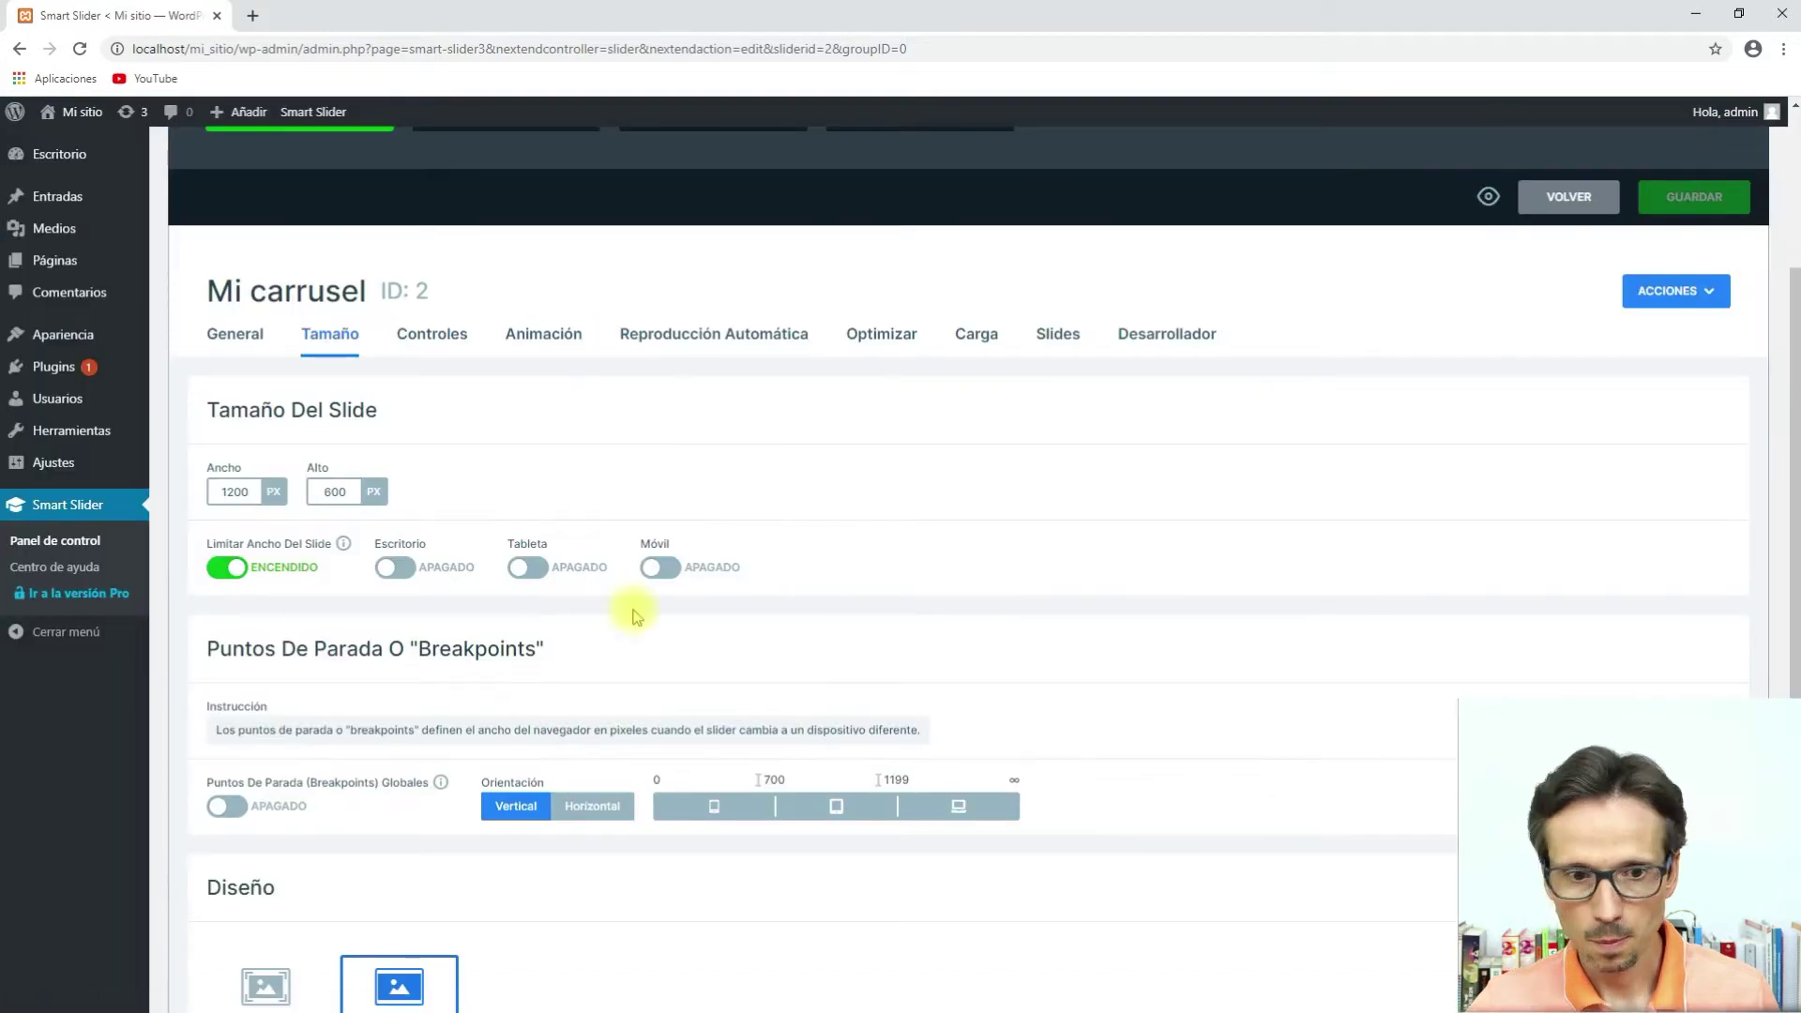
Switch the slider's layout to Encajonado and preview it at different browser window widths.
{"action": "scroll", "coordinate": [426, 823], "scroll_direction": "down", "scroll_amount": 1}
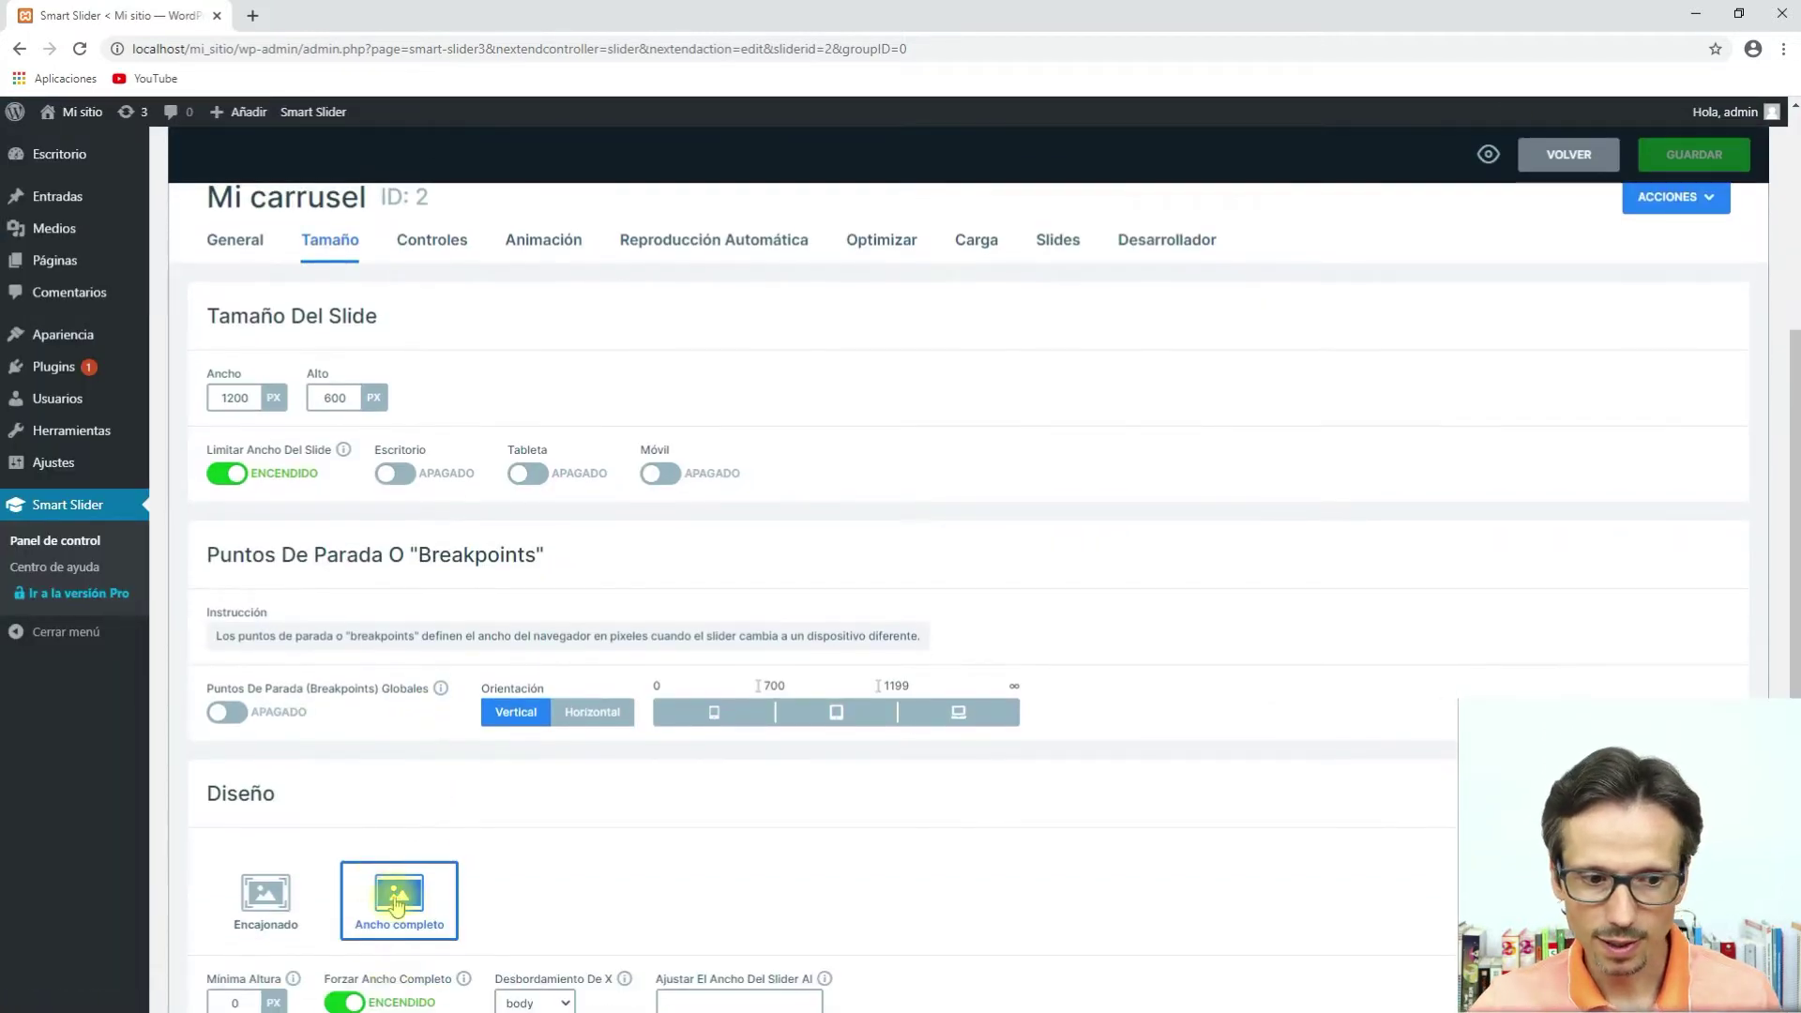
{"action": "left_click", "coordinate": [263, 908]}
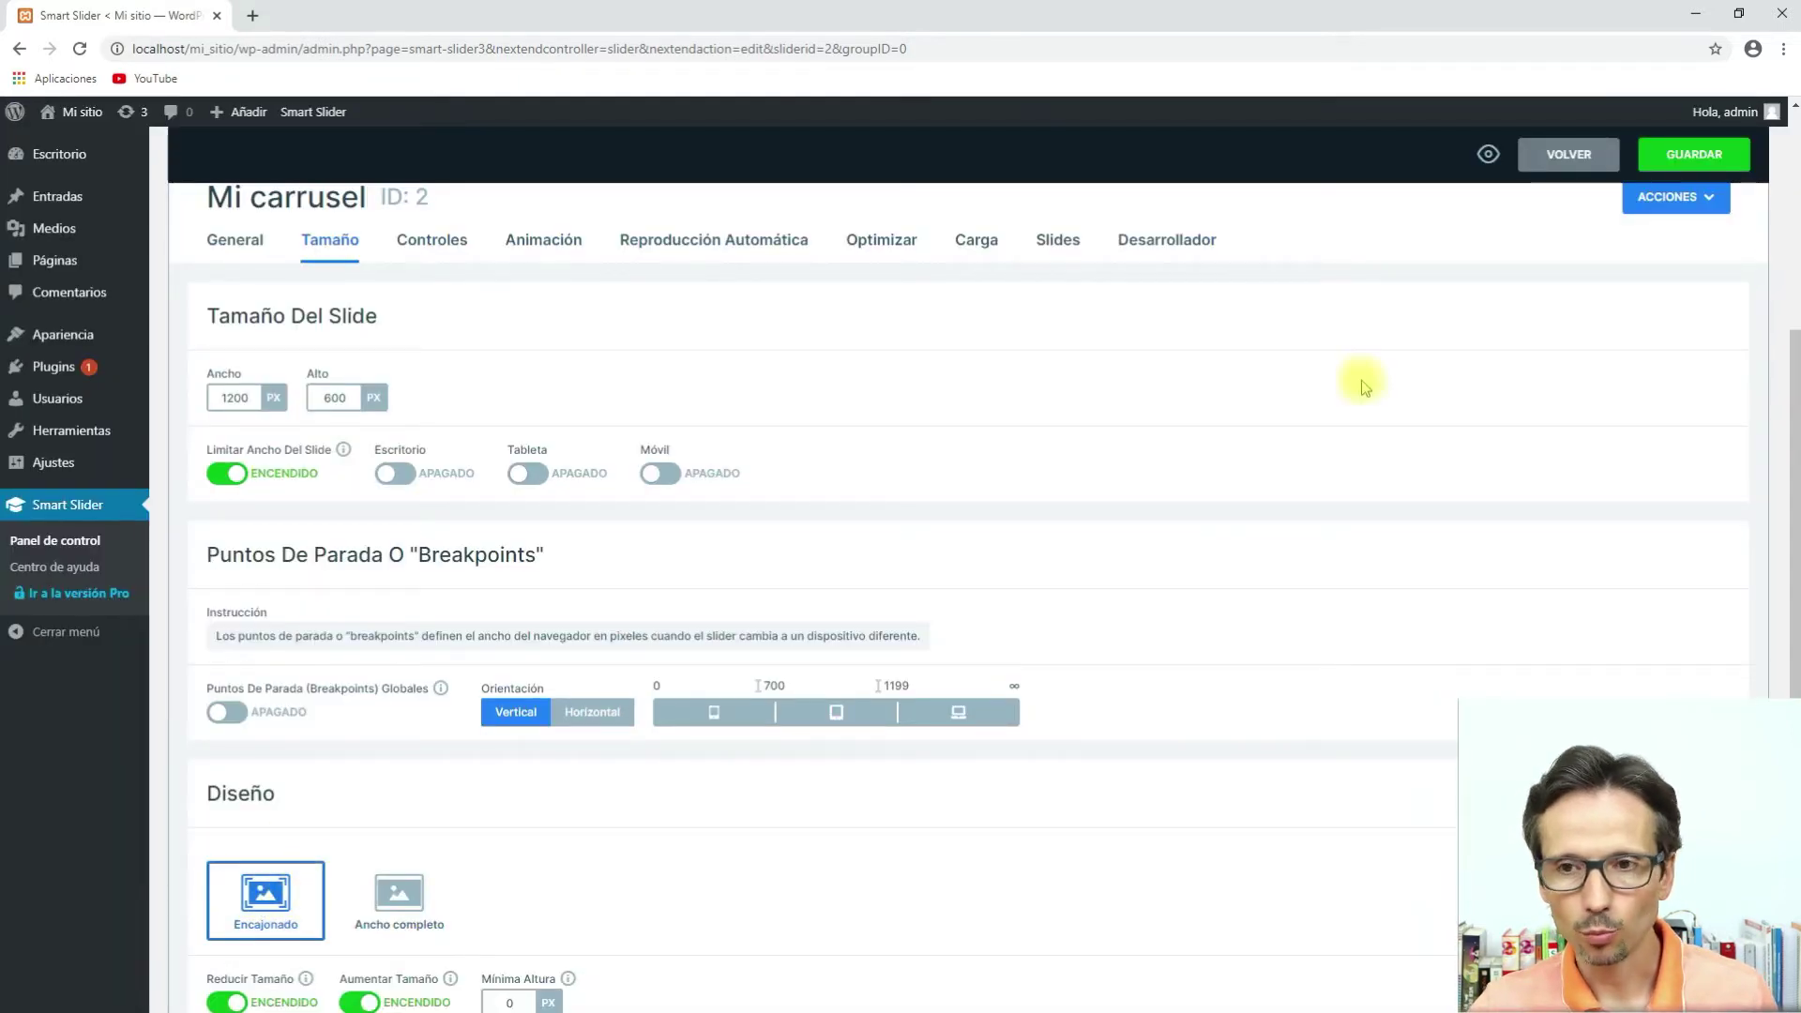
{"action": "left_click", "coordinate": [1489, 157]}
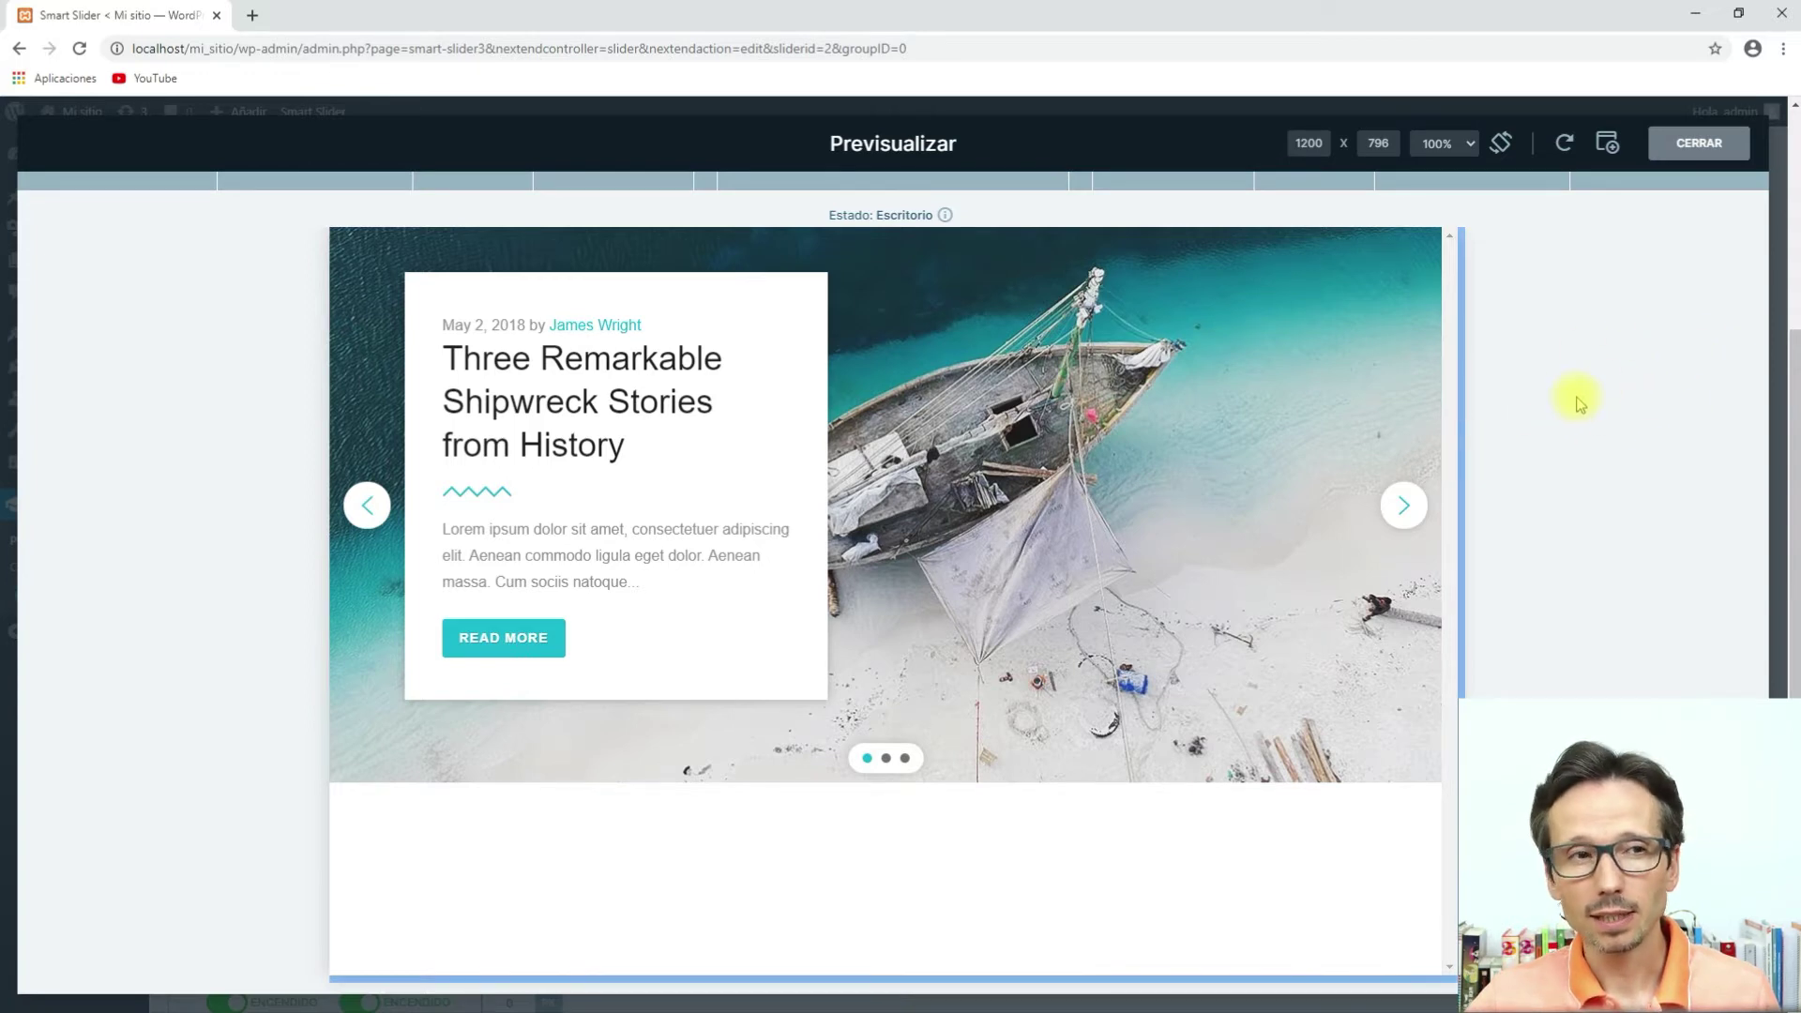
{"action": "left_click", "coordinate": [1738, 13]}
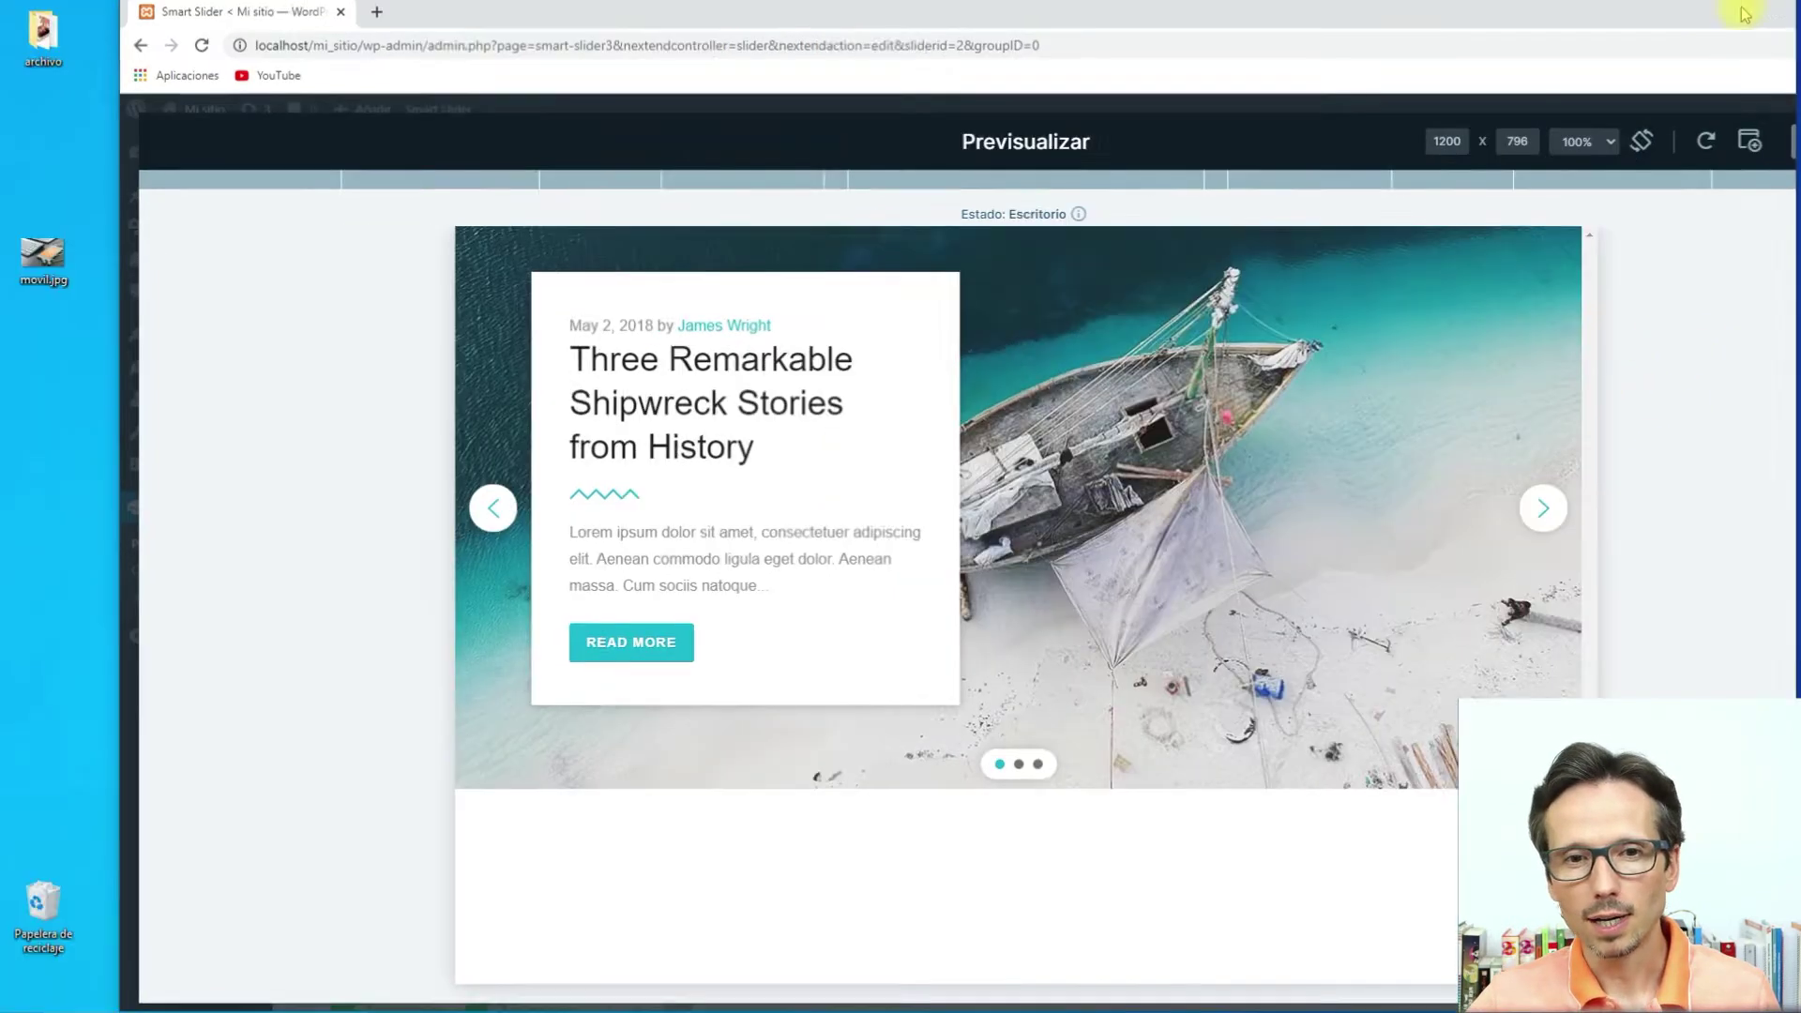
{"action": "left_click_drag", "start_coordinate": [133, 443], "coordinate": [5, 409]}
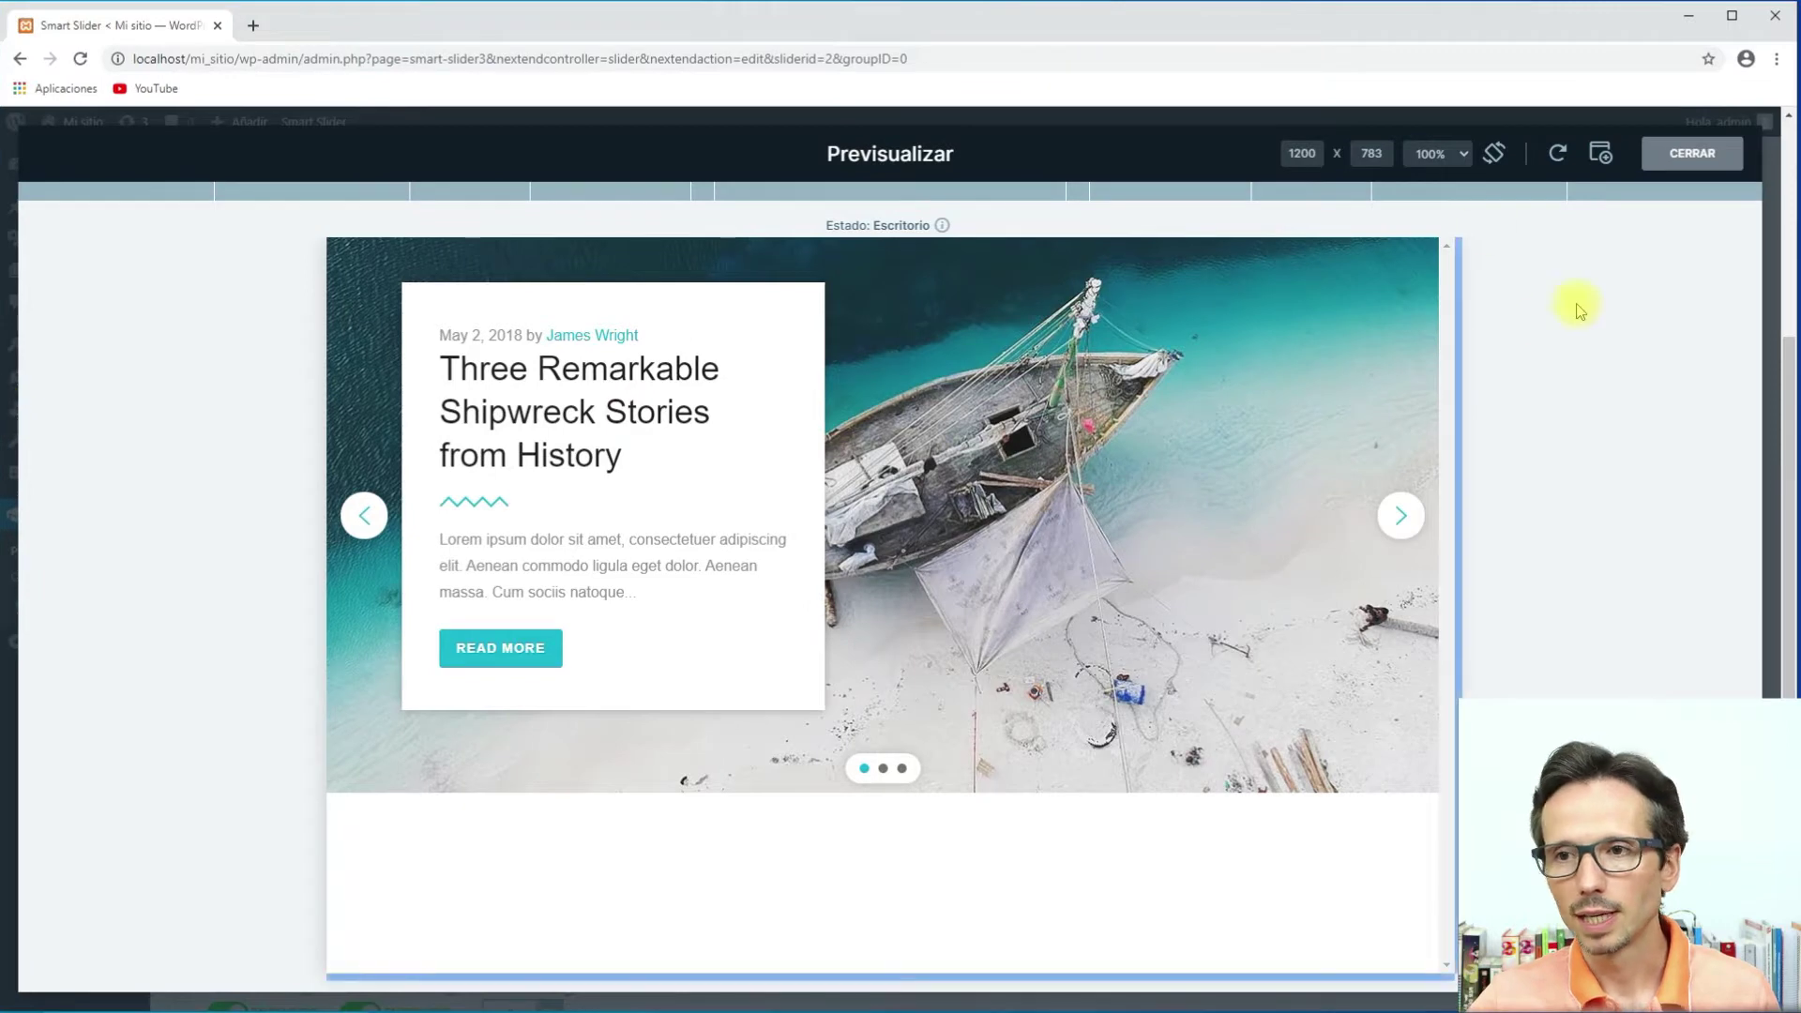
{"action": "left_click", "coordinate": [1704, 165]}
Switch the slider's layout to Ancho completo and preview how it adapts to narrower and wider browser windows.
{"action": "left_click", "coordinate": [398, 897]}
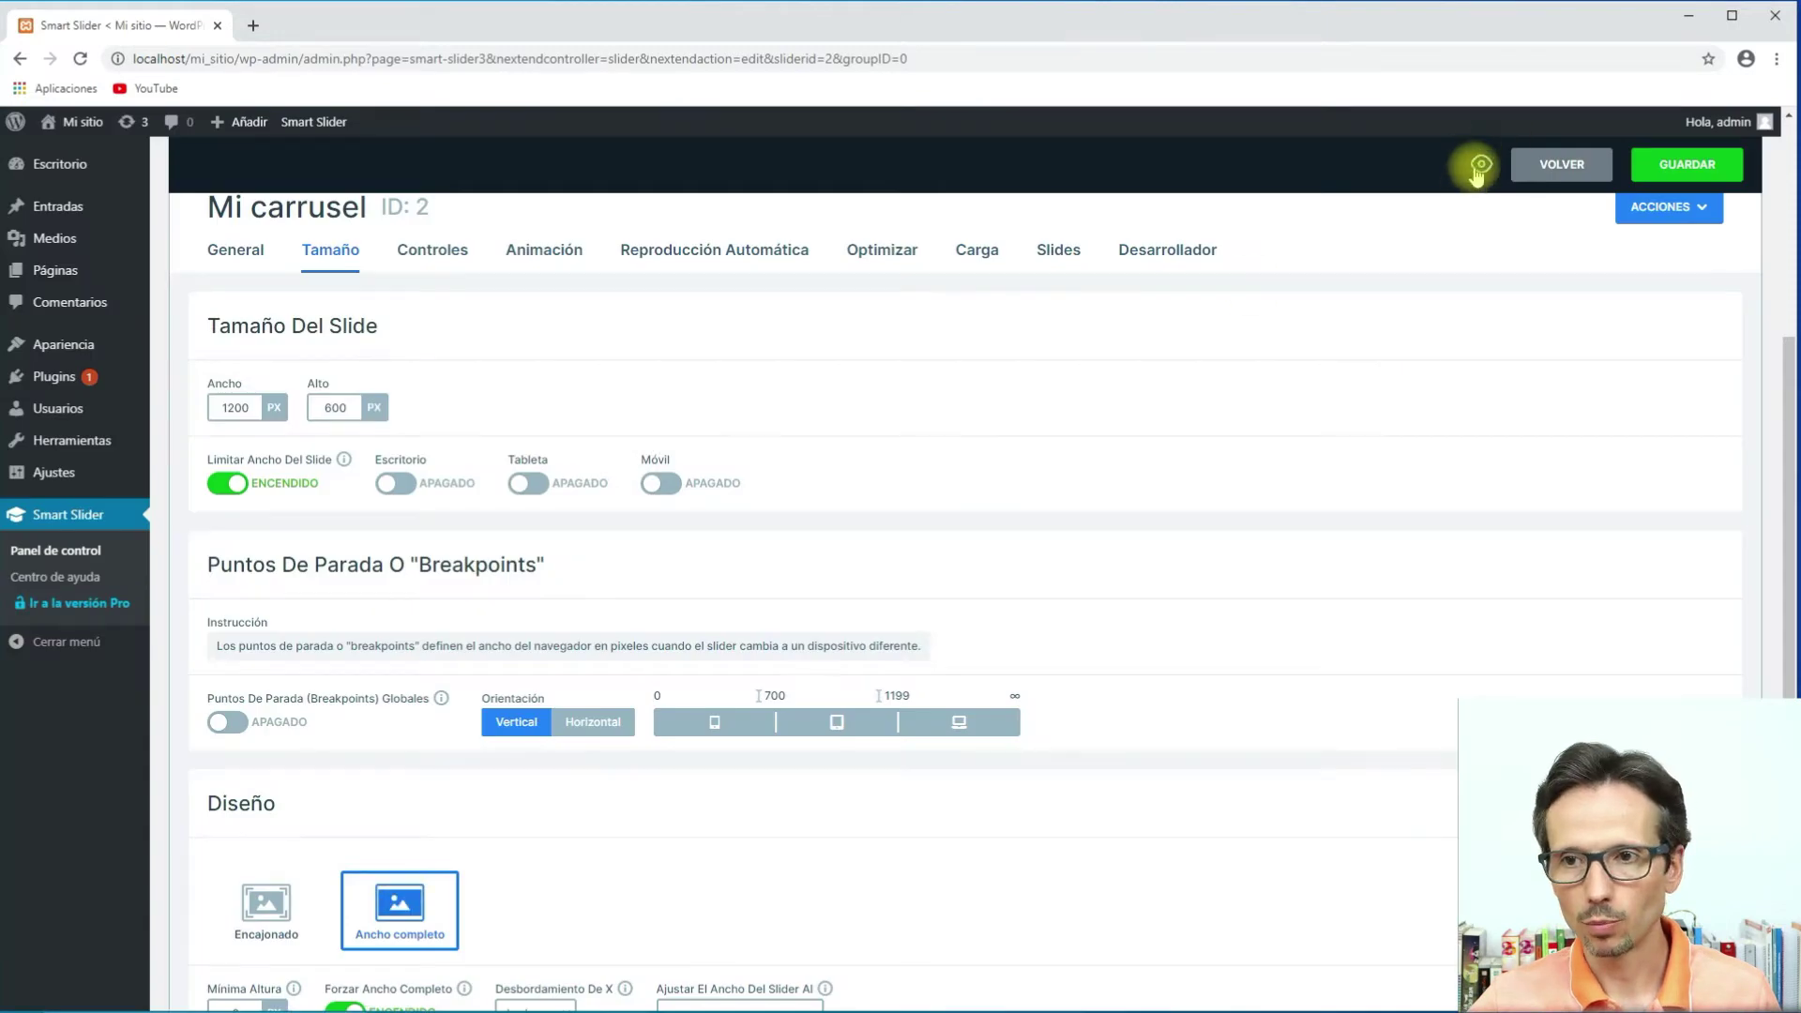
{"action": "left_click", "coordinate": [1479, 167]}
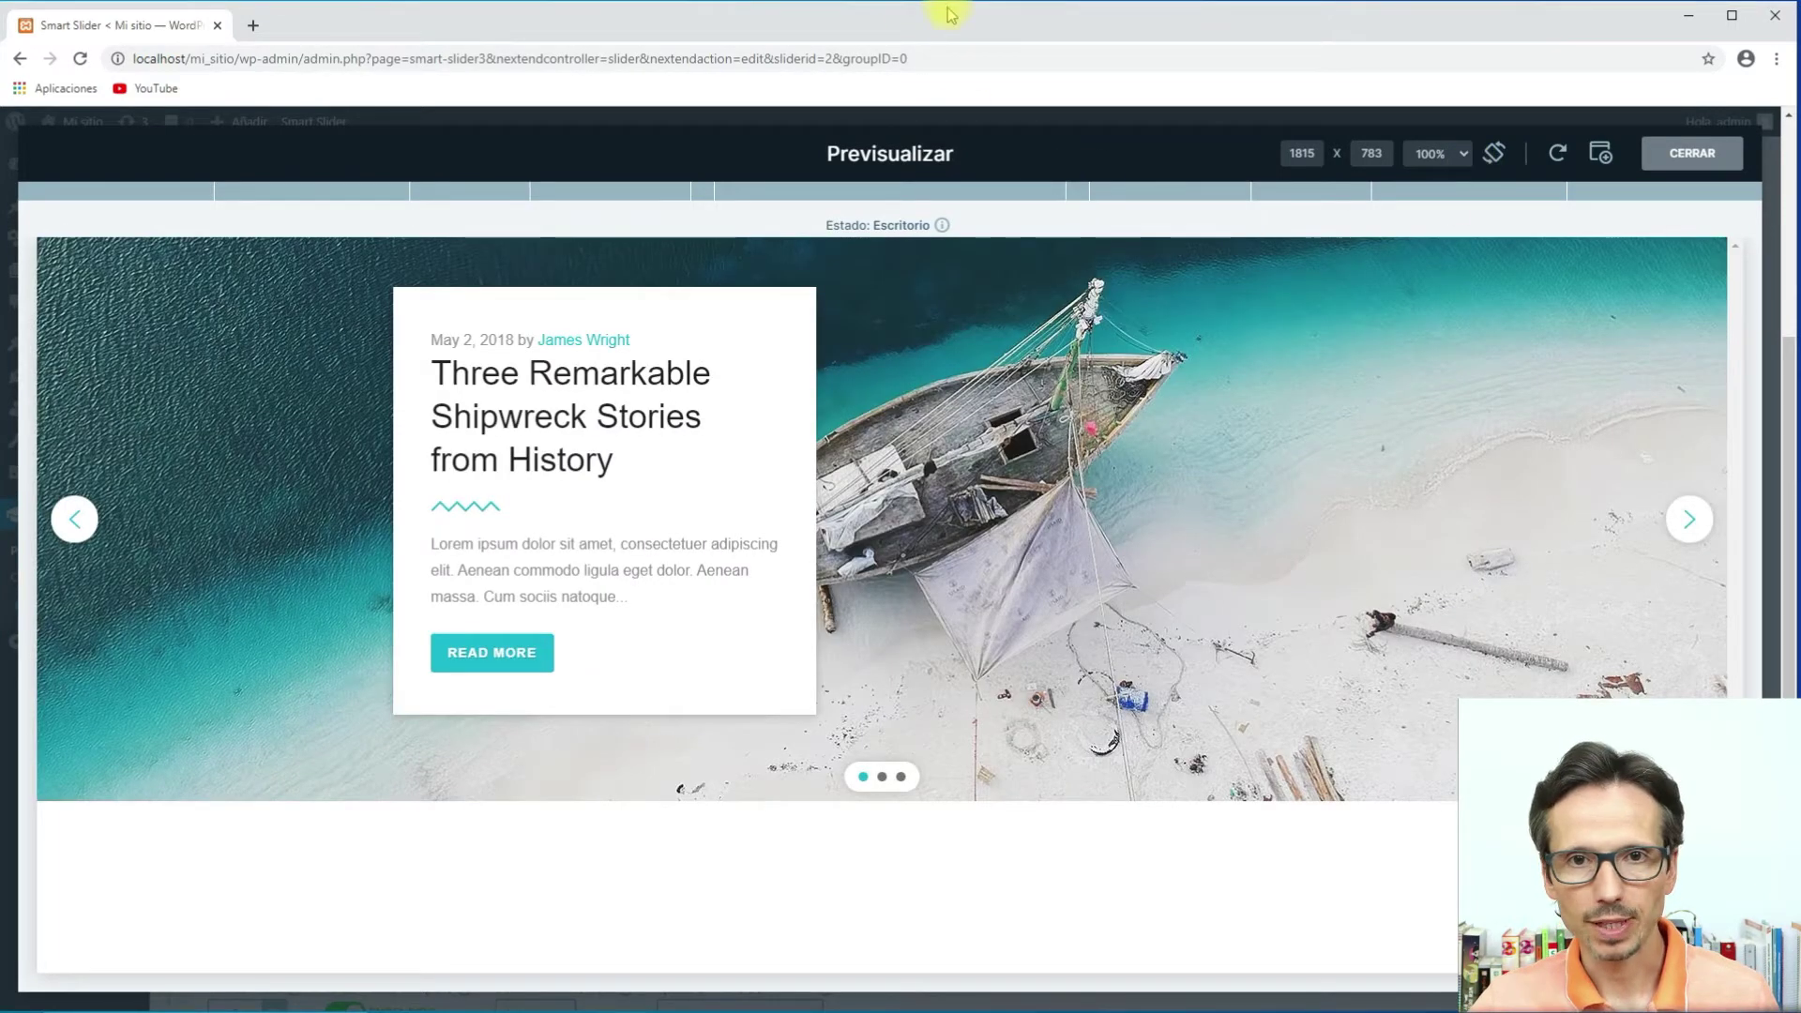
{"action": "left_click_drag", "start_coordinate": [965, 28], "coordinate": [975, 27]}
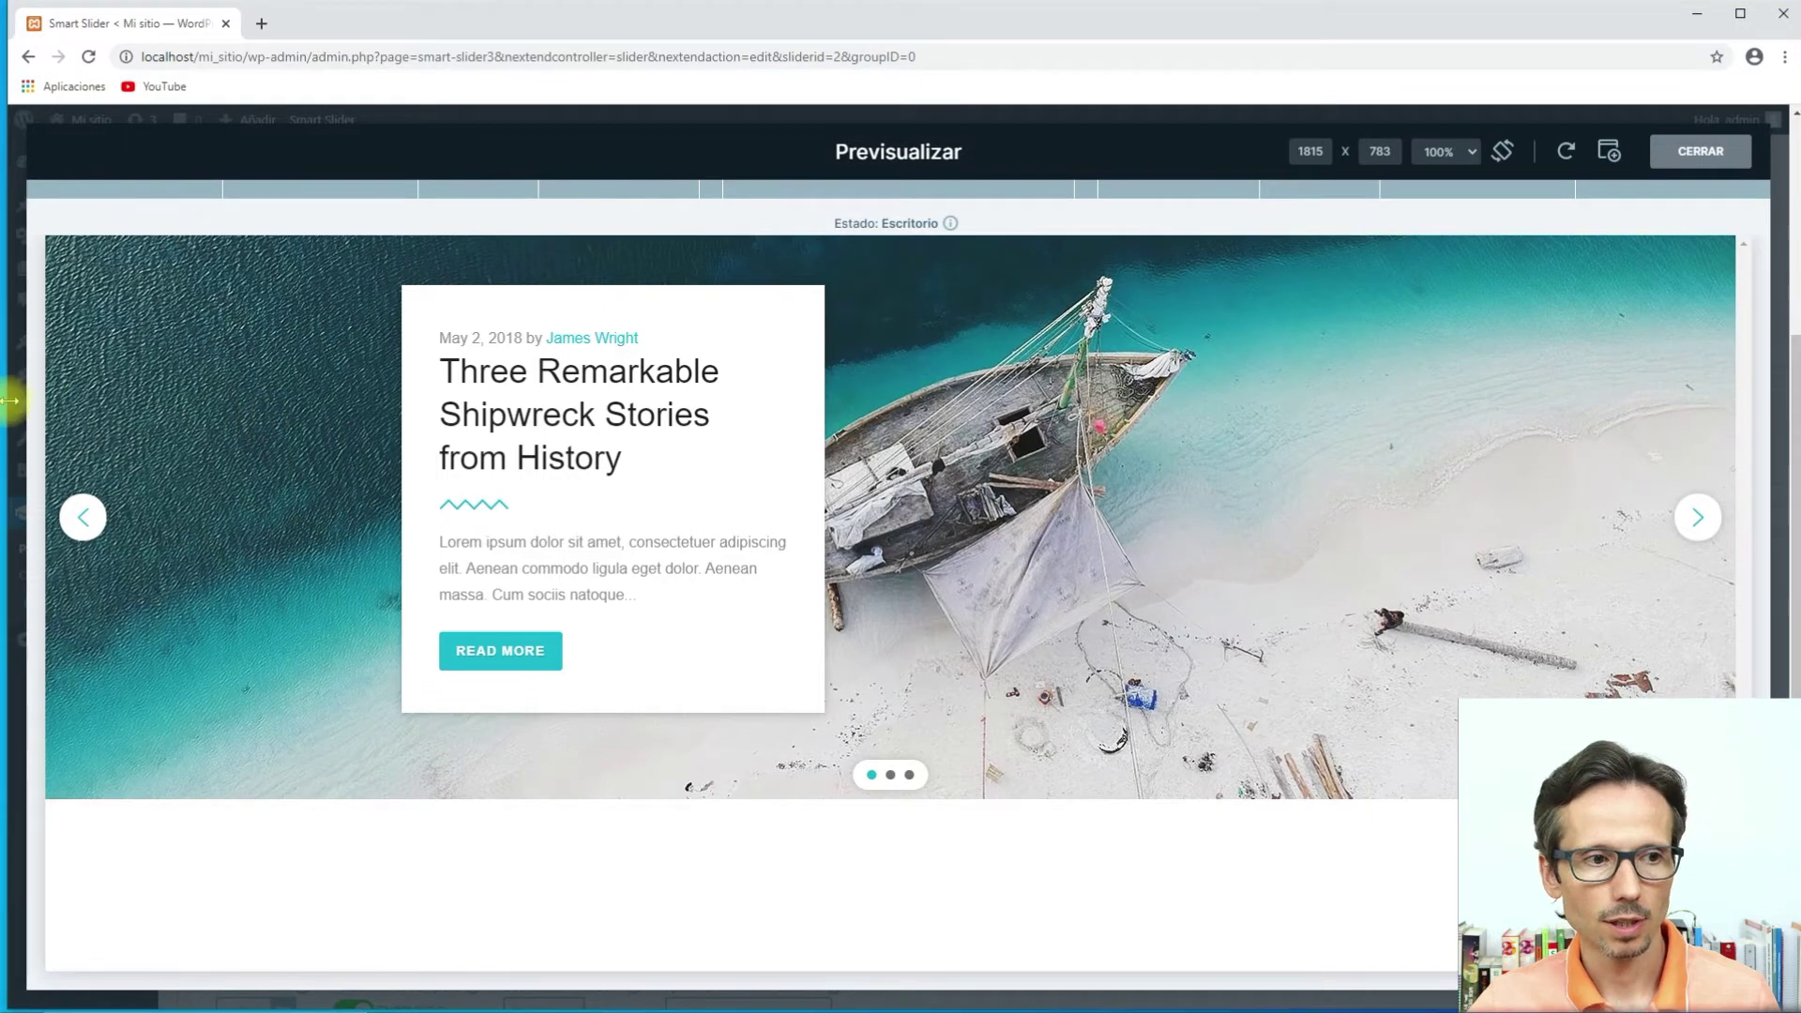
{"action": "left_click_drag", "start_coordinate": [26, 399], "coordinate": [461, 421]}
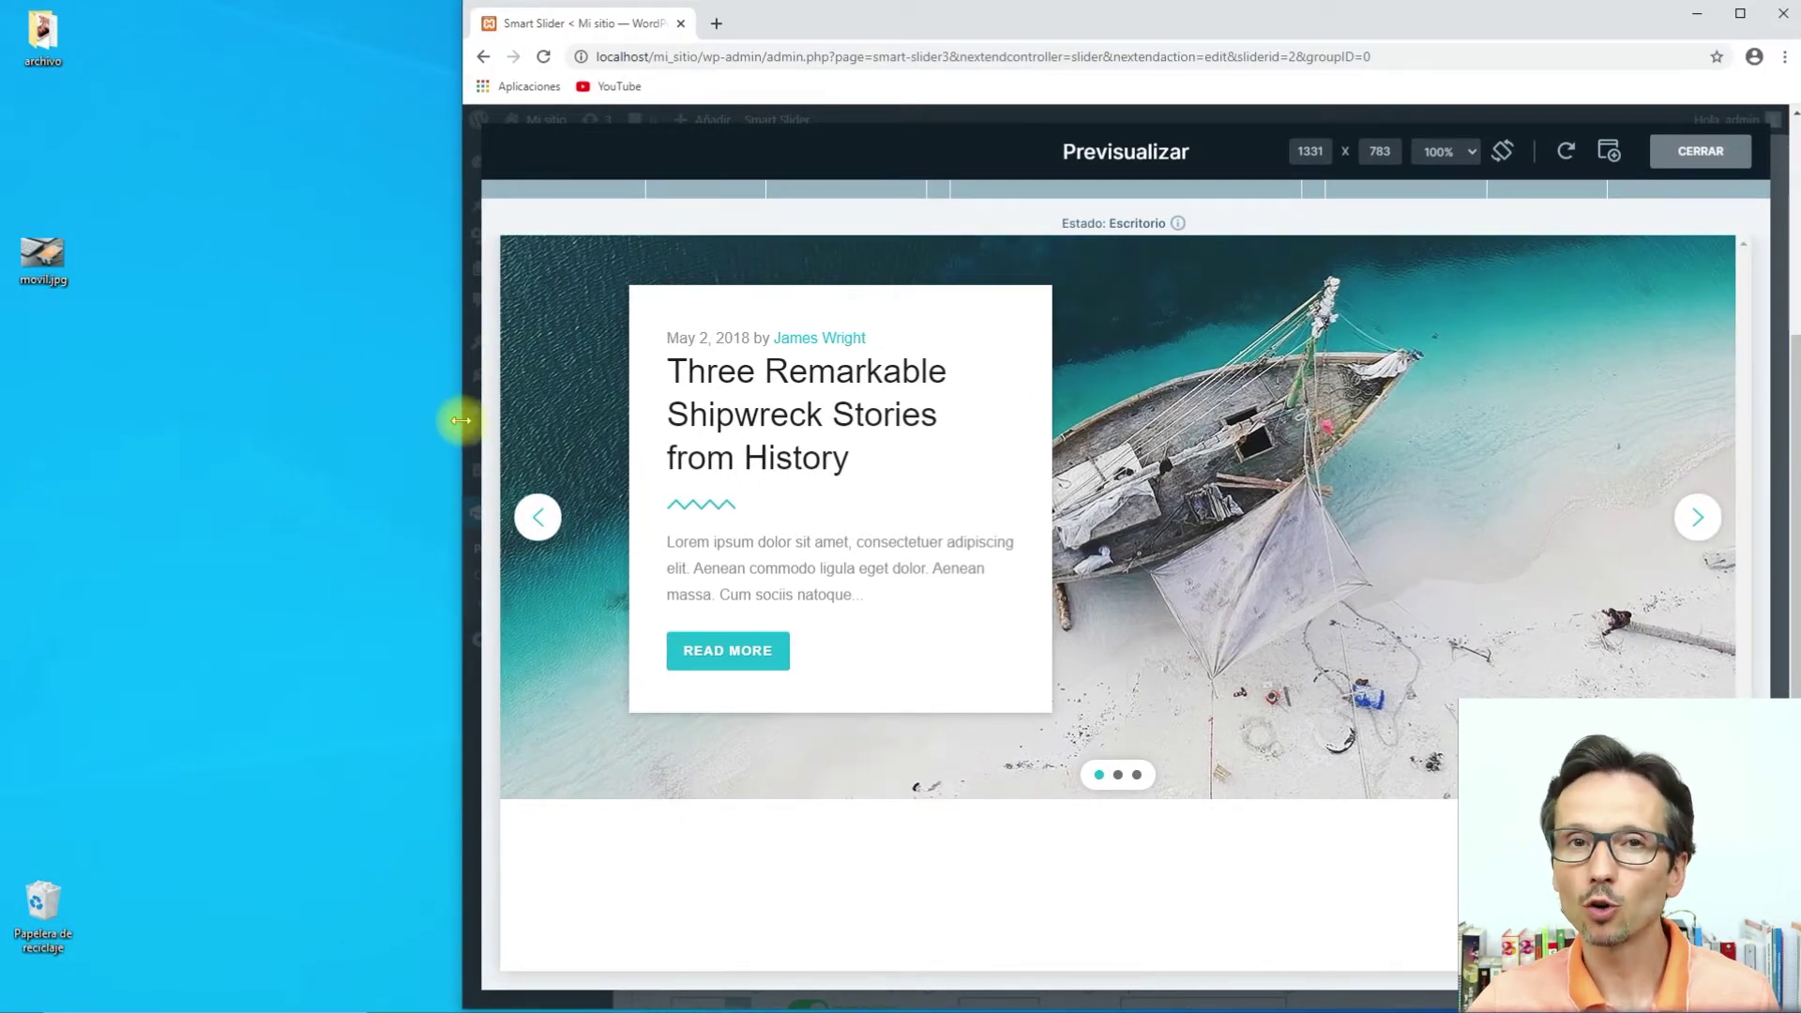
{"action": "left_click_drag", "start_coordinate": [460, 420], "coordinate": [150, 427]}
{"action": "left_click", "coordinate": [1726, 13]}
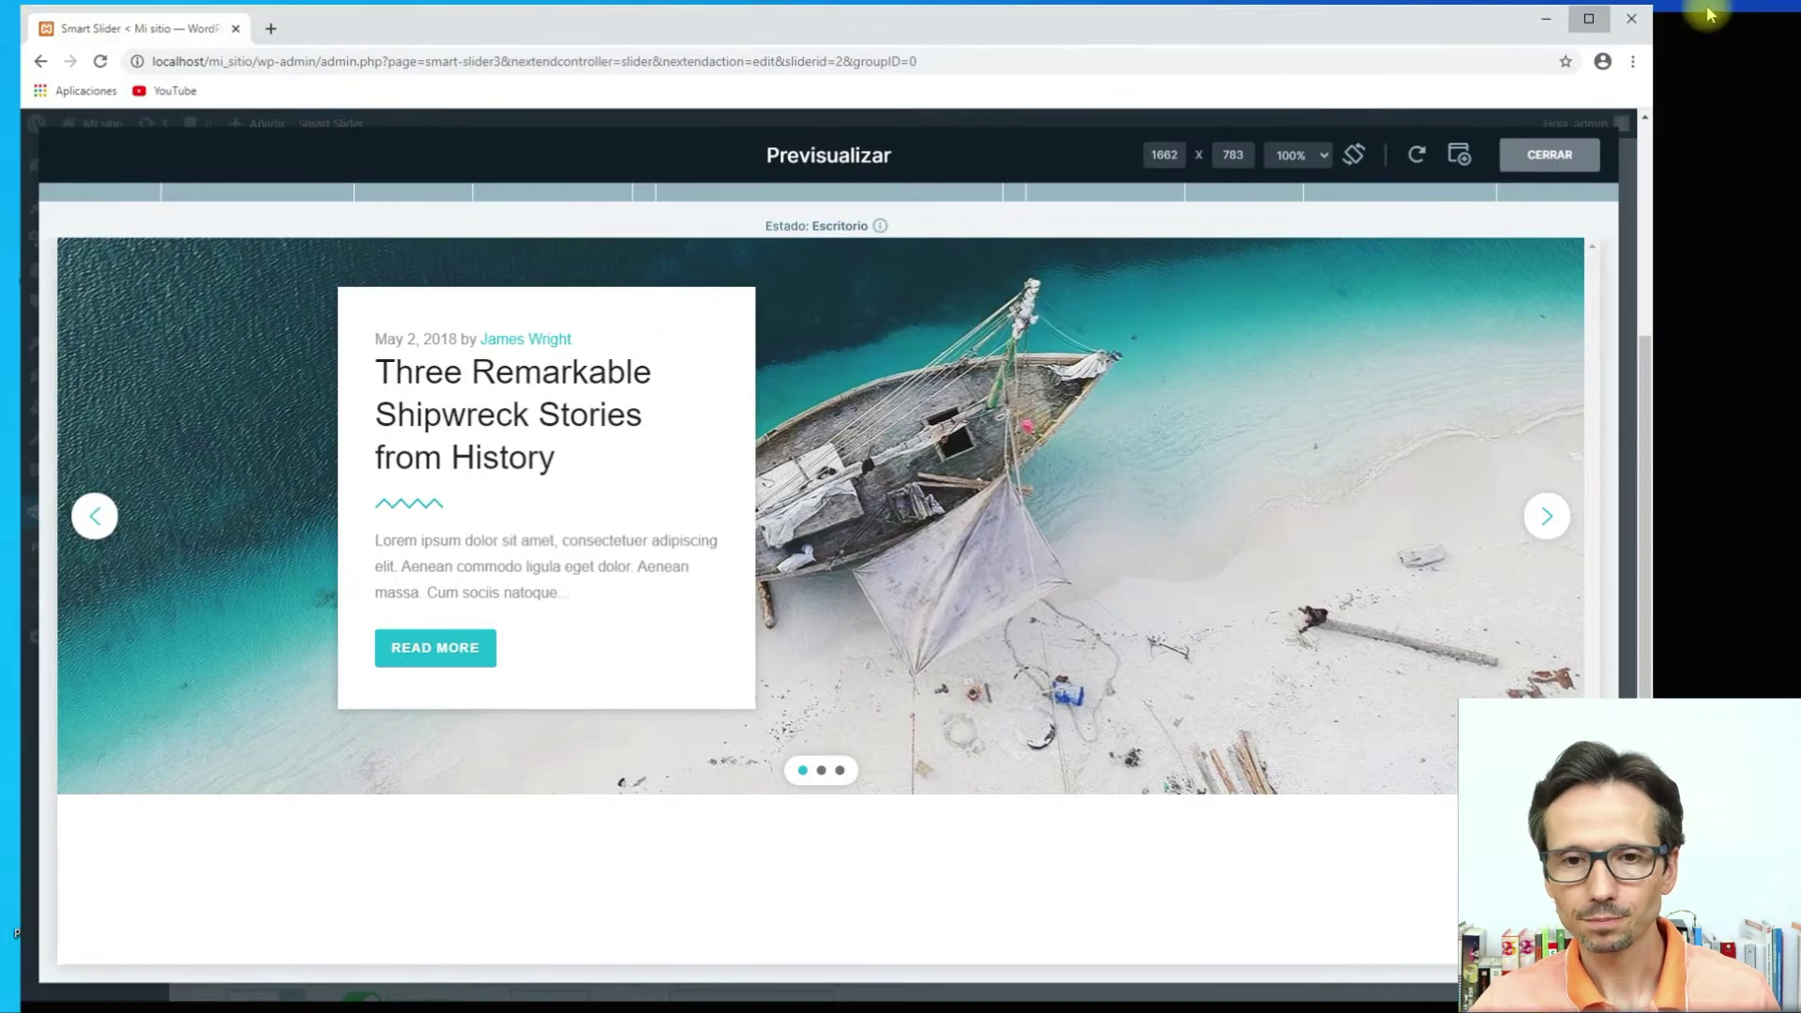
{"action": "left_click", "coordinate": [1698, 143]}
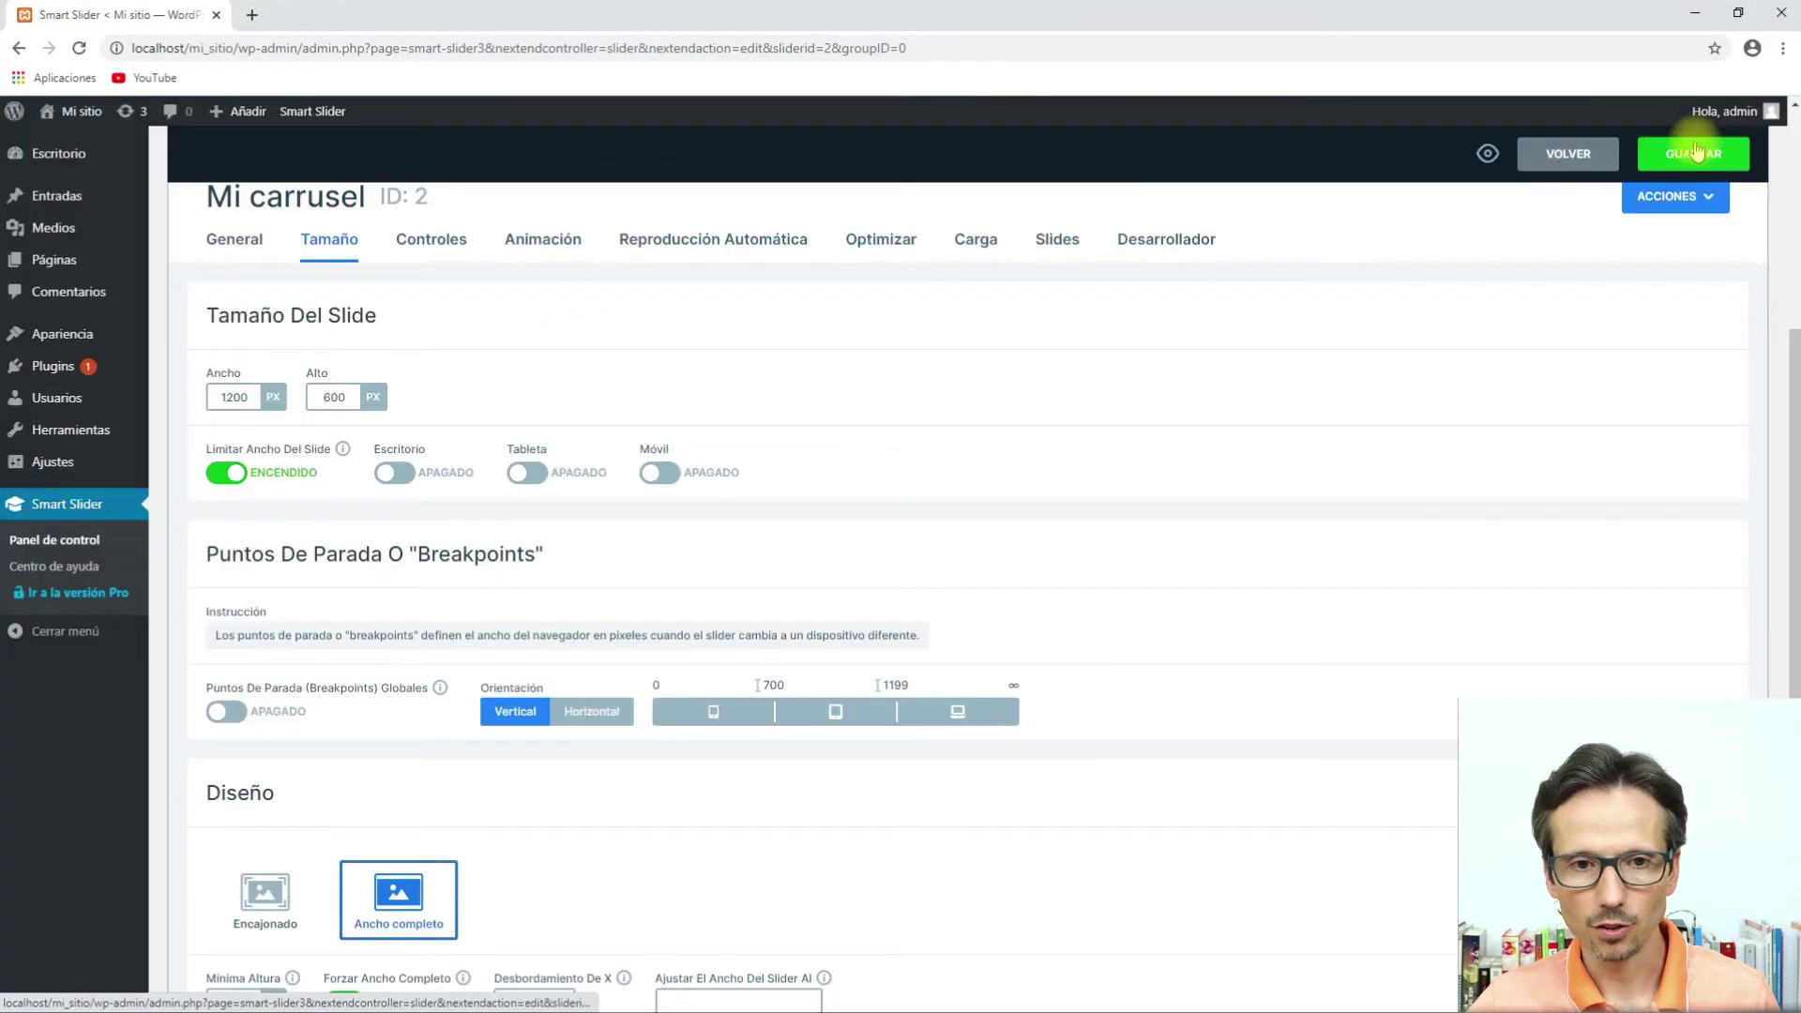
Set the slider's layout to Encajonado and save the slider.
{"action": "scroll", "coordinate": [264, 889], "scroll_direction": "down", "scroll_amount": 1}
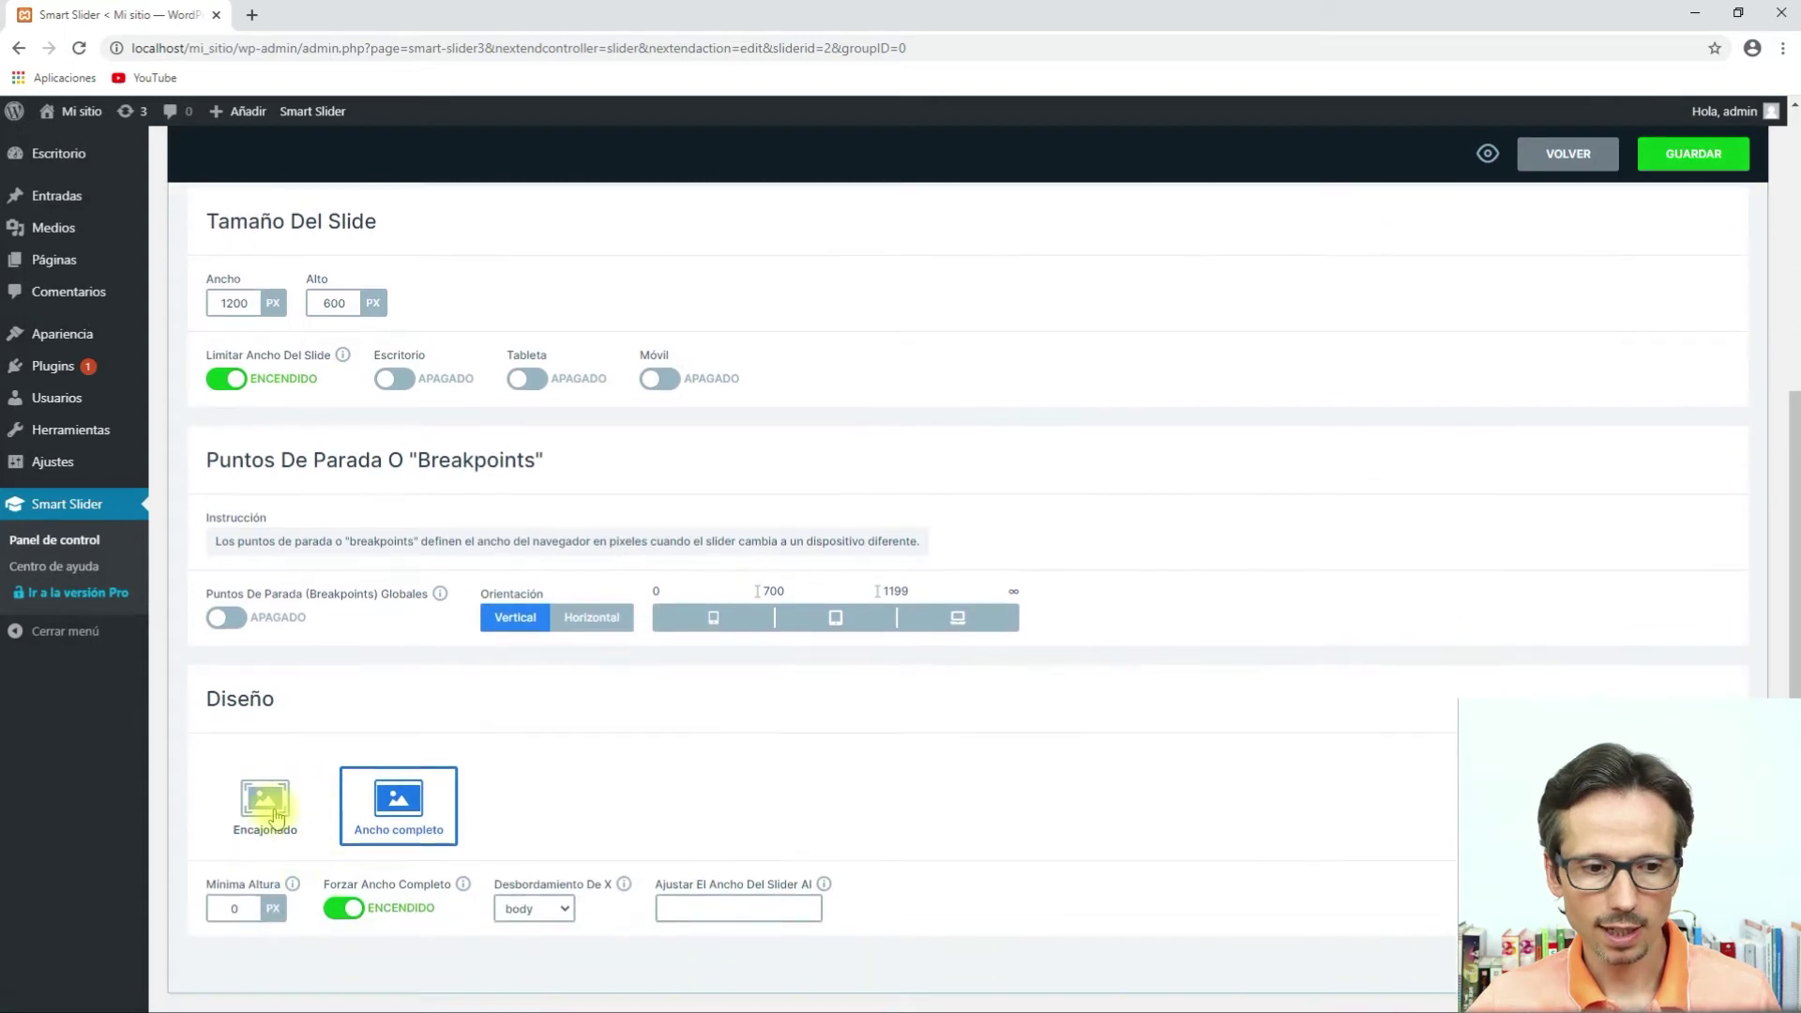
{"action": "left_click", "coordinate": [263, 802]}
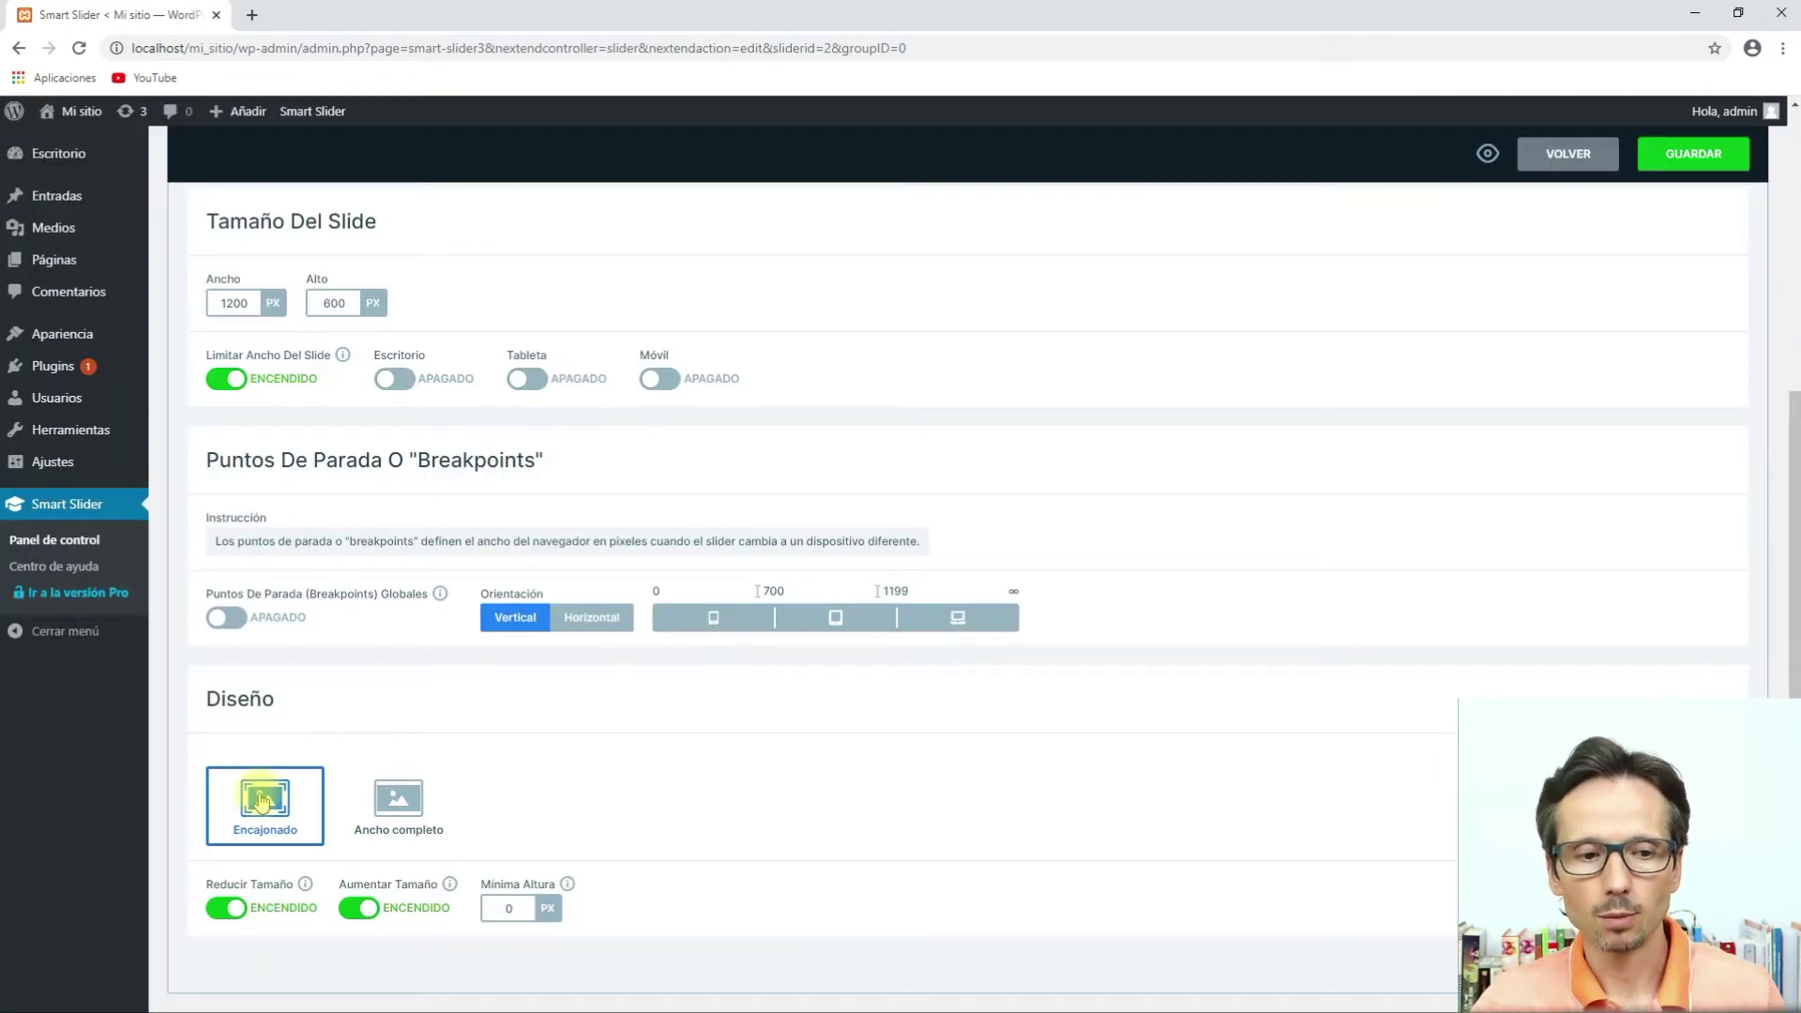
{"action": "left_click", "coordinate": [1686, 158]}
Review the slider's control settings, including the general, arrow and bullet options.
{"action": "scroll", "coordinate": [751, 599], "scroll_direction": "up", "scroll_amount": 3}
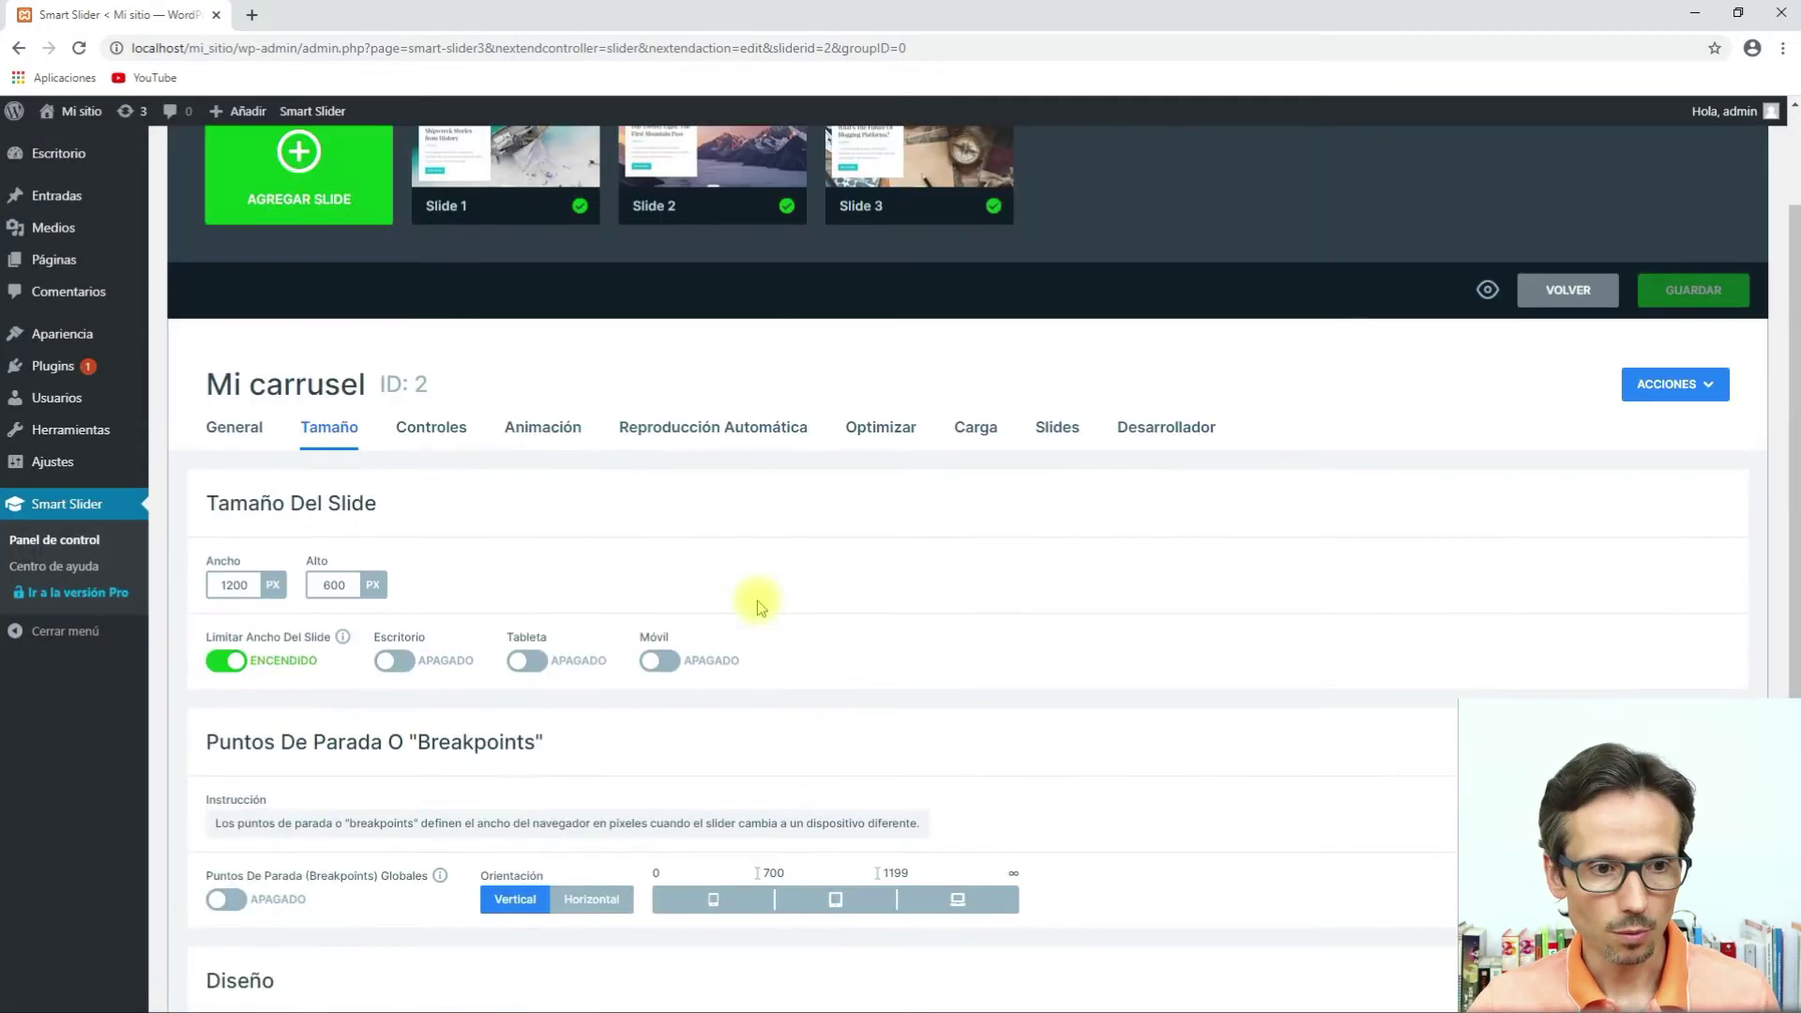
{"action": "scroll", "coordinate": [653, 607], "scroll_direction": "down", "scroll_amount": 1}
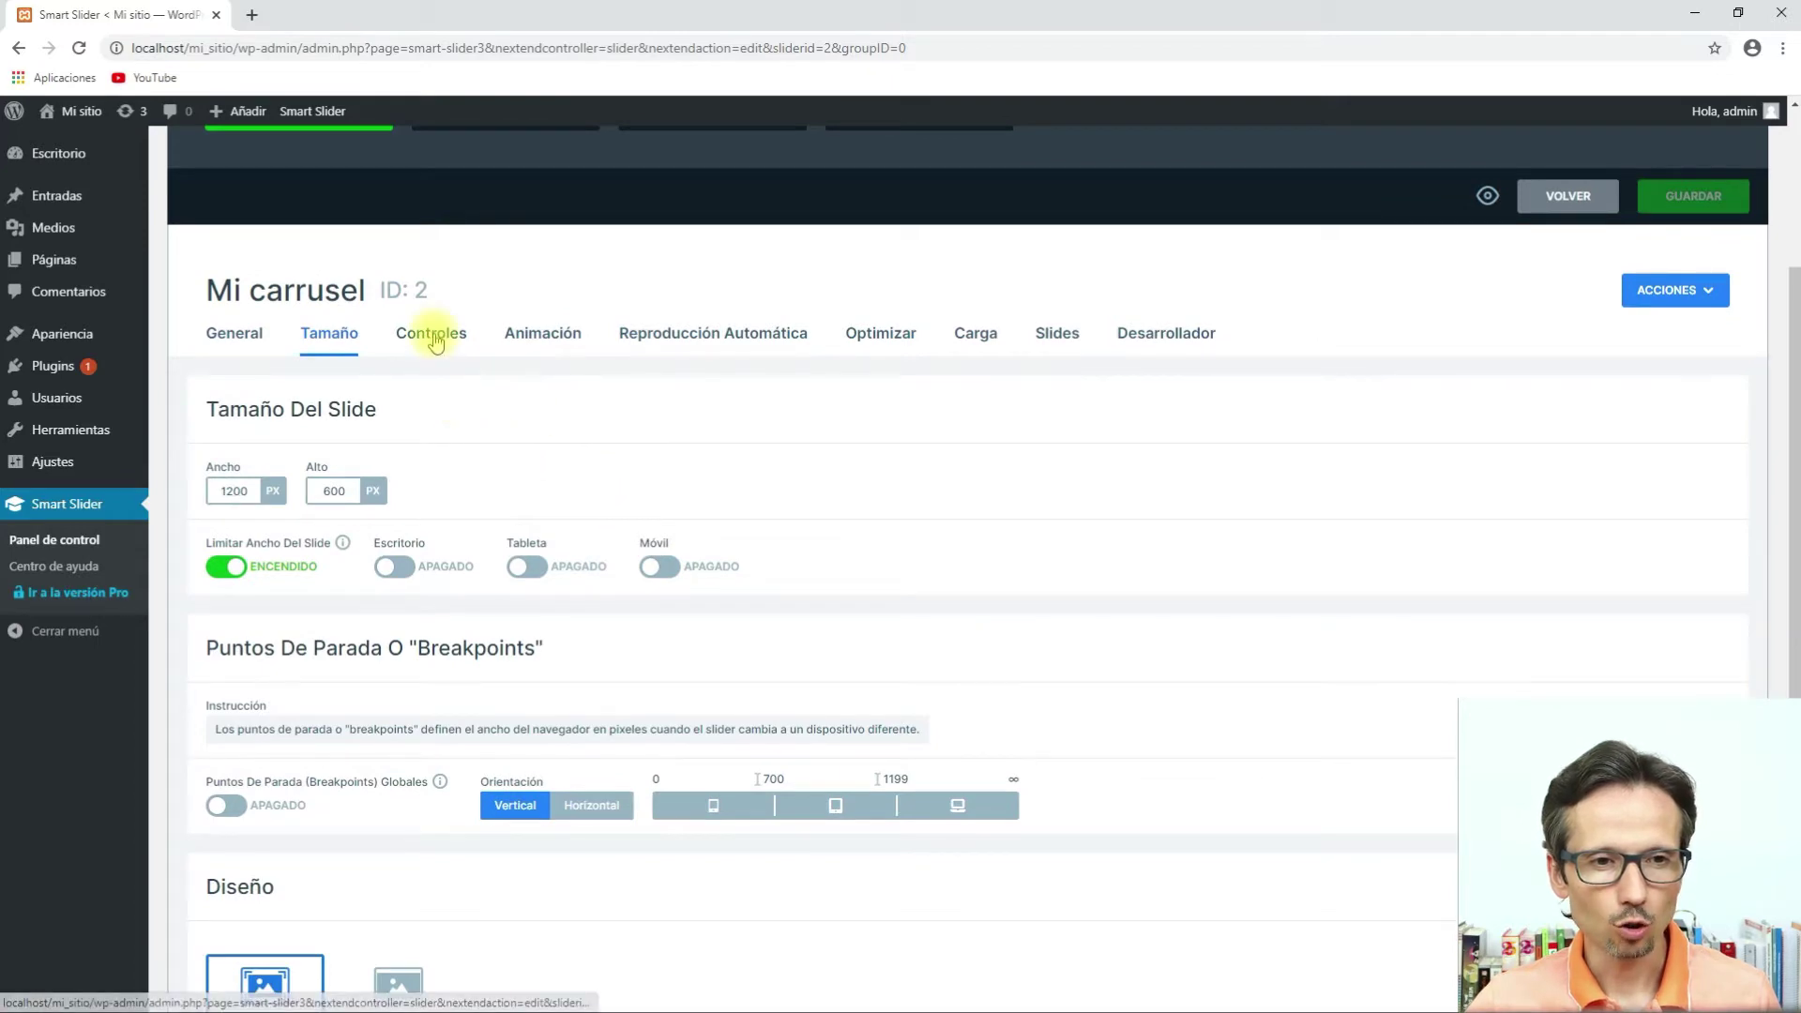
{"action": "left_click", "coordinate": [431, 334]}
{"action": "scroll", "coordinate": [591, 497], "scroll_direction": "down", "scroll_amount": 3}
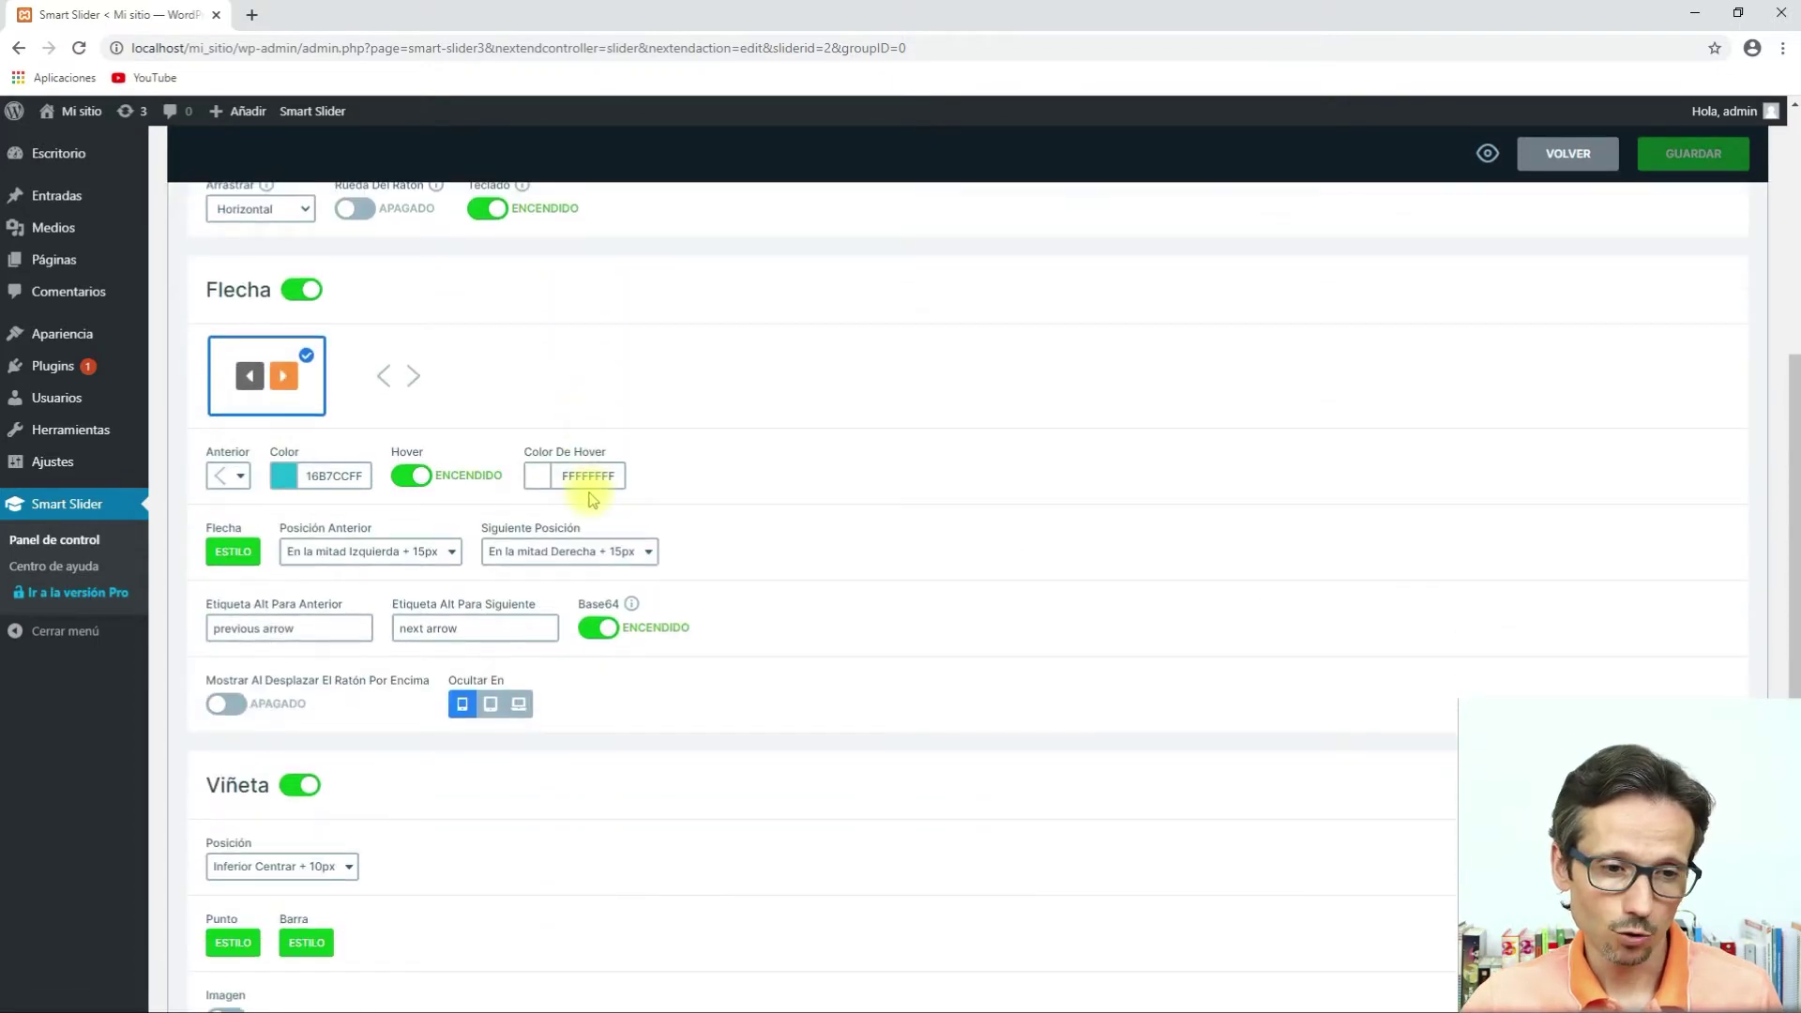
{"action": "scroll", "coordinate": [588, 513], "scroll_direction": "down", "scroll_amount": 4}
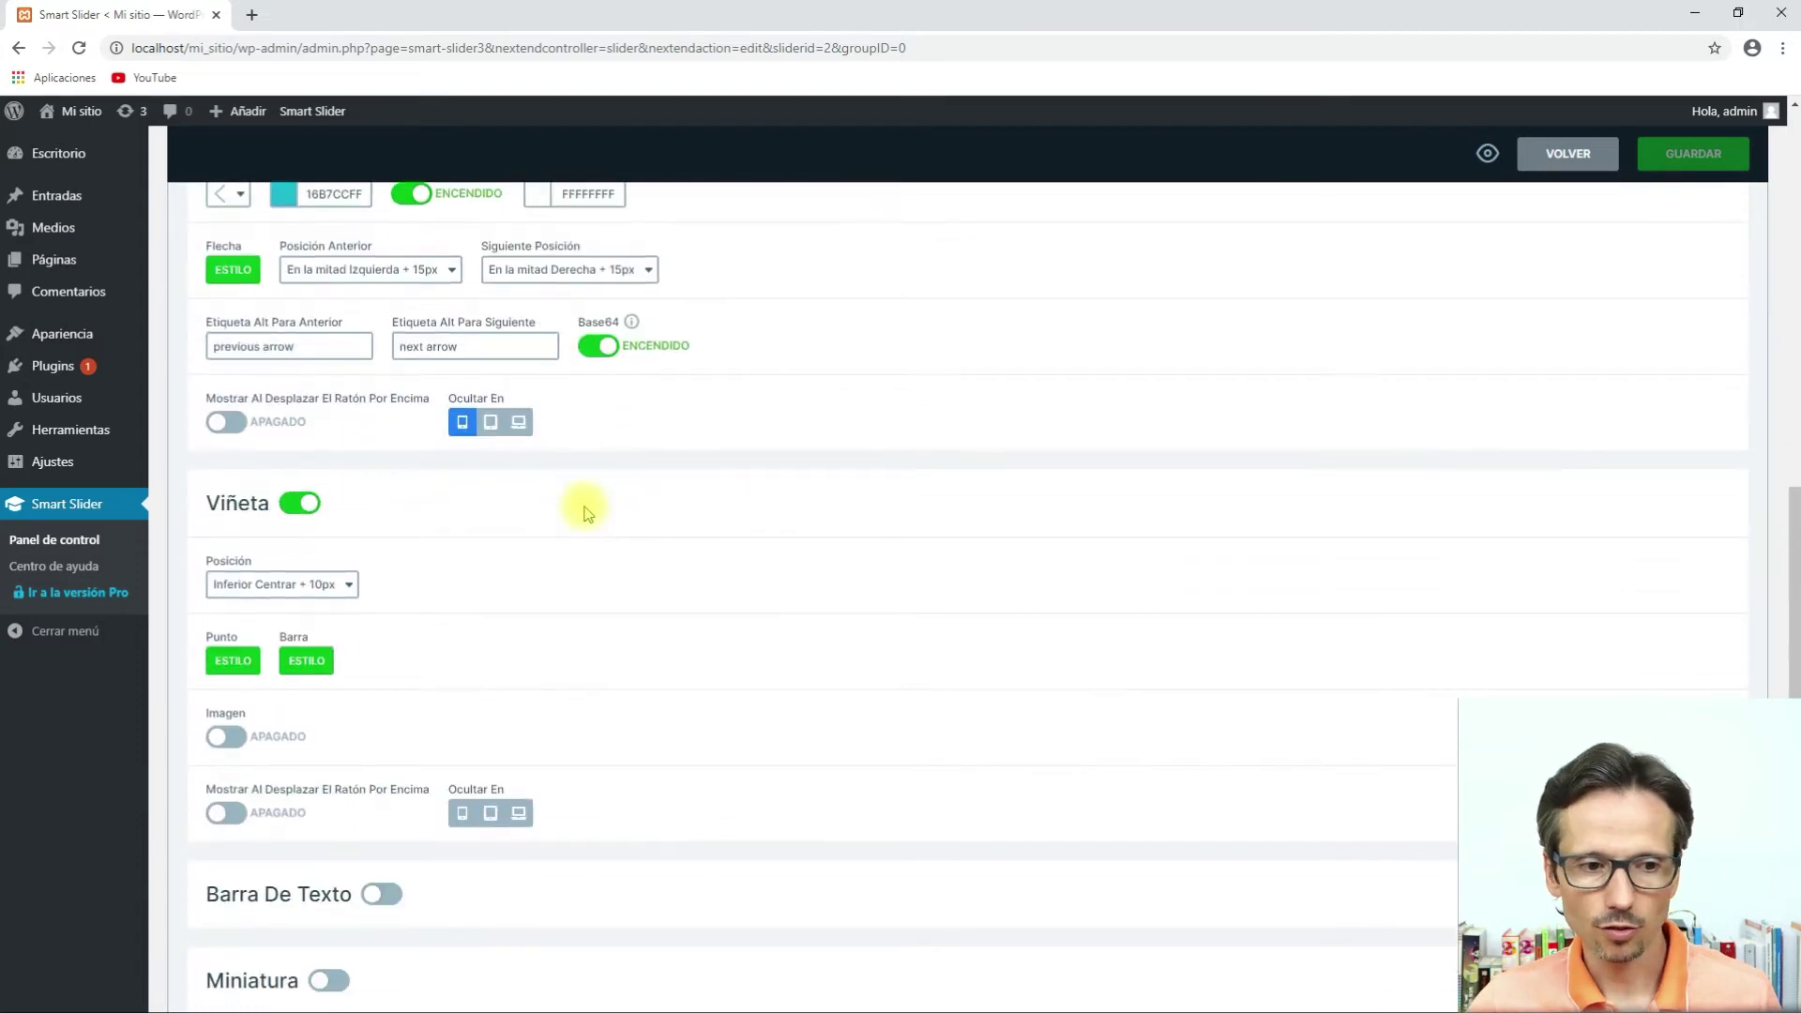
{"action": "scroll", "coordinate": [588, 513], "scroll_direction": "up", "scroll_amount": 6}
{"action": "scroll", "coordinate": [588, 513], "scroll_direction": "up", "scroll_amount": 2}
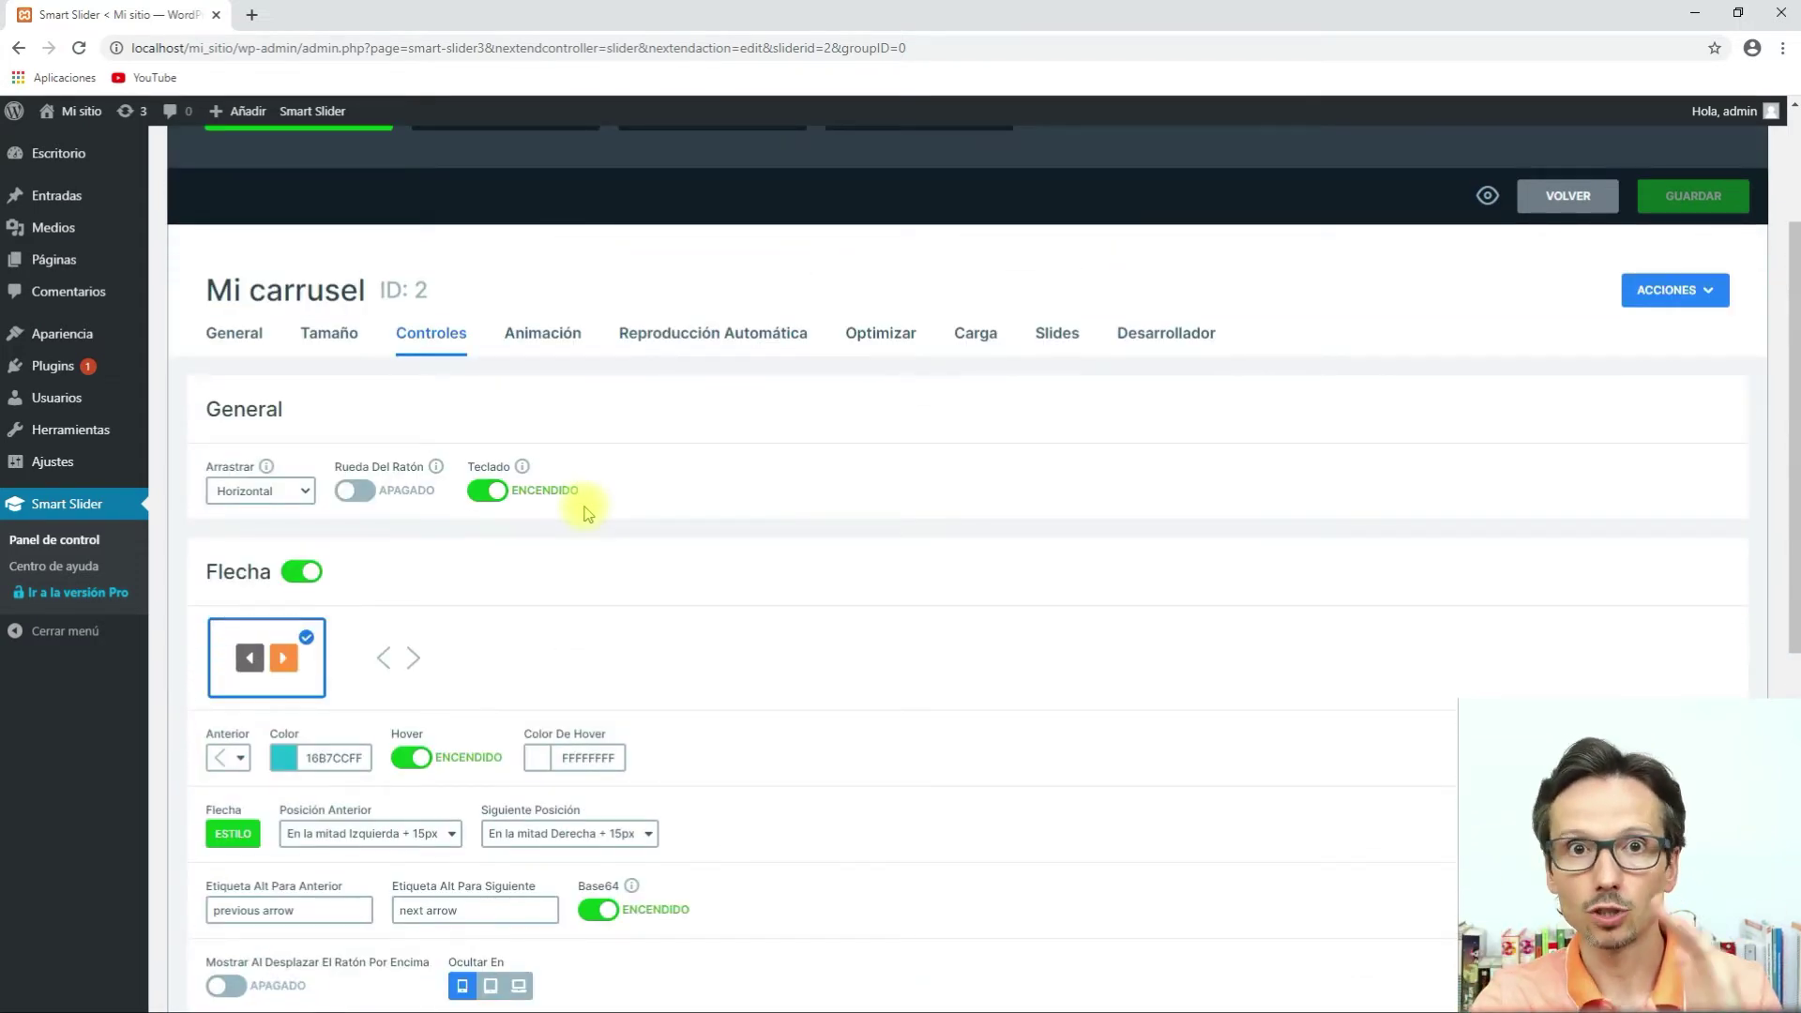
Set the slider's main animation to Desvanecer and save the slider.
{"action": "left_click", "coordinate": [547, 343]}
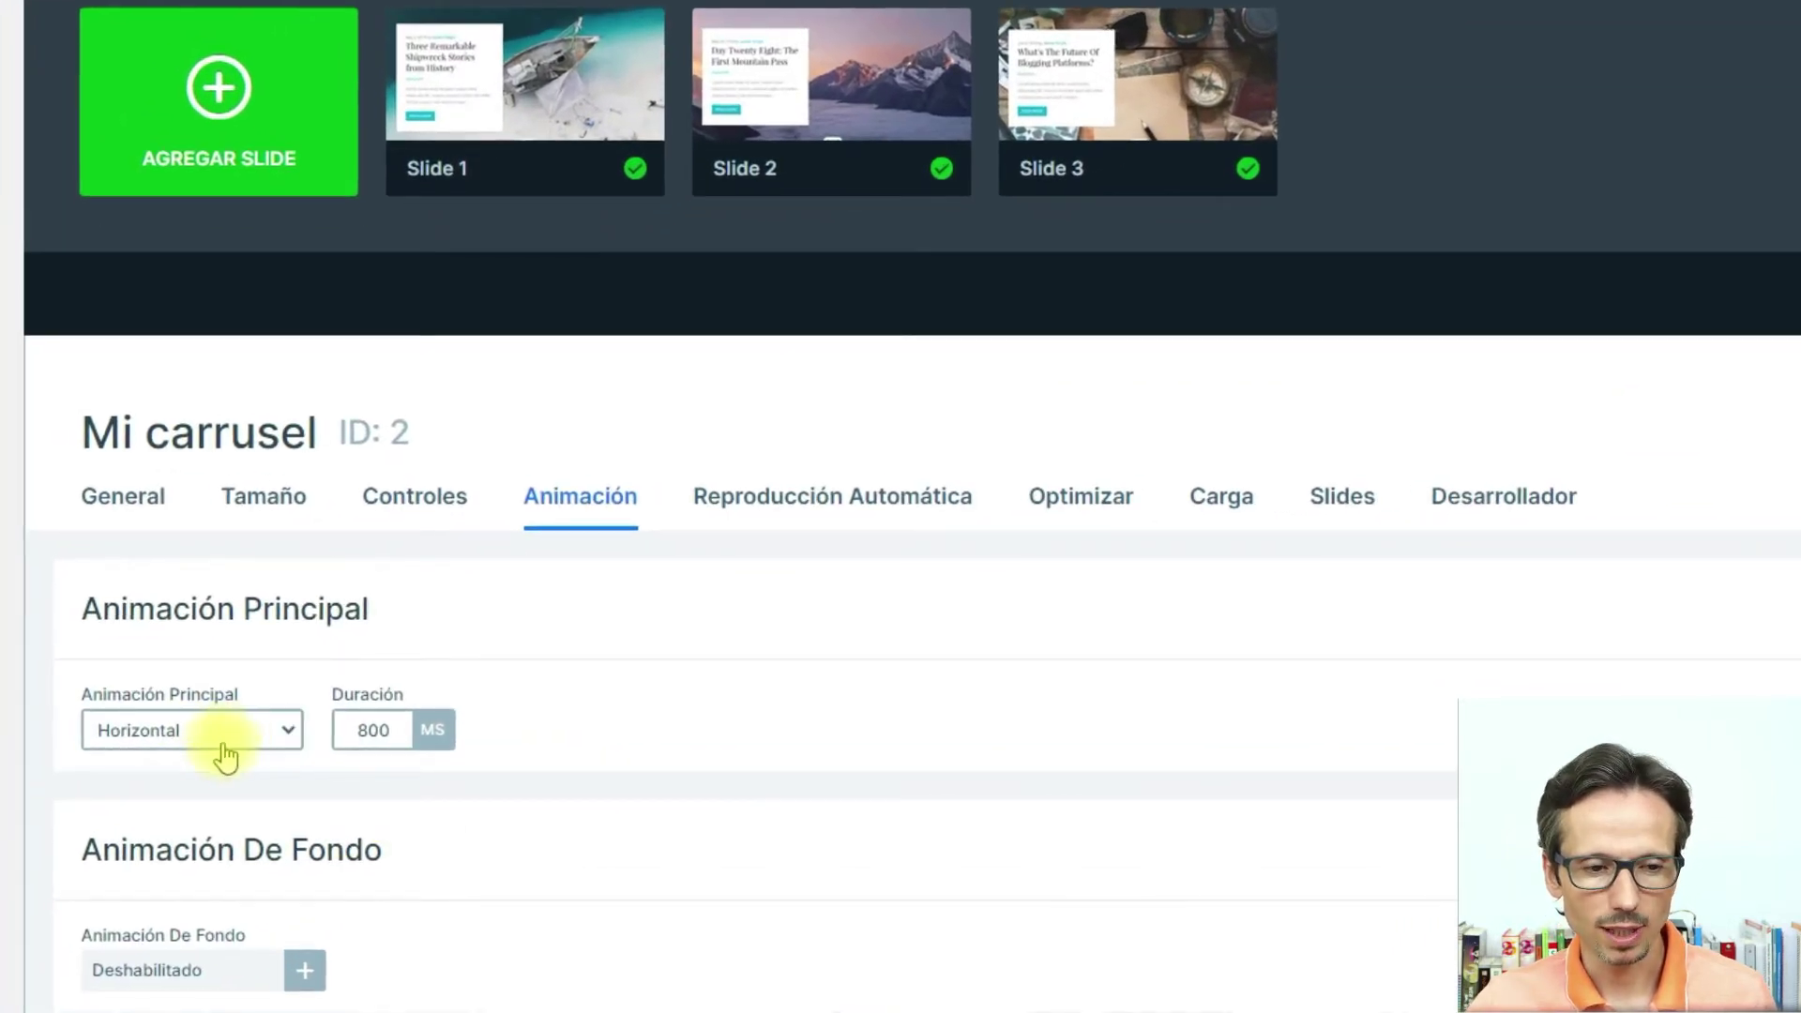
{"action": "left_click", "coordinate": [283, 731]}
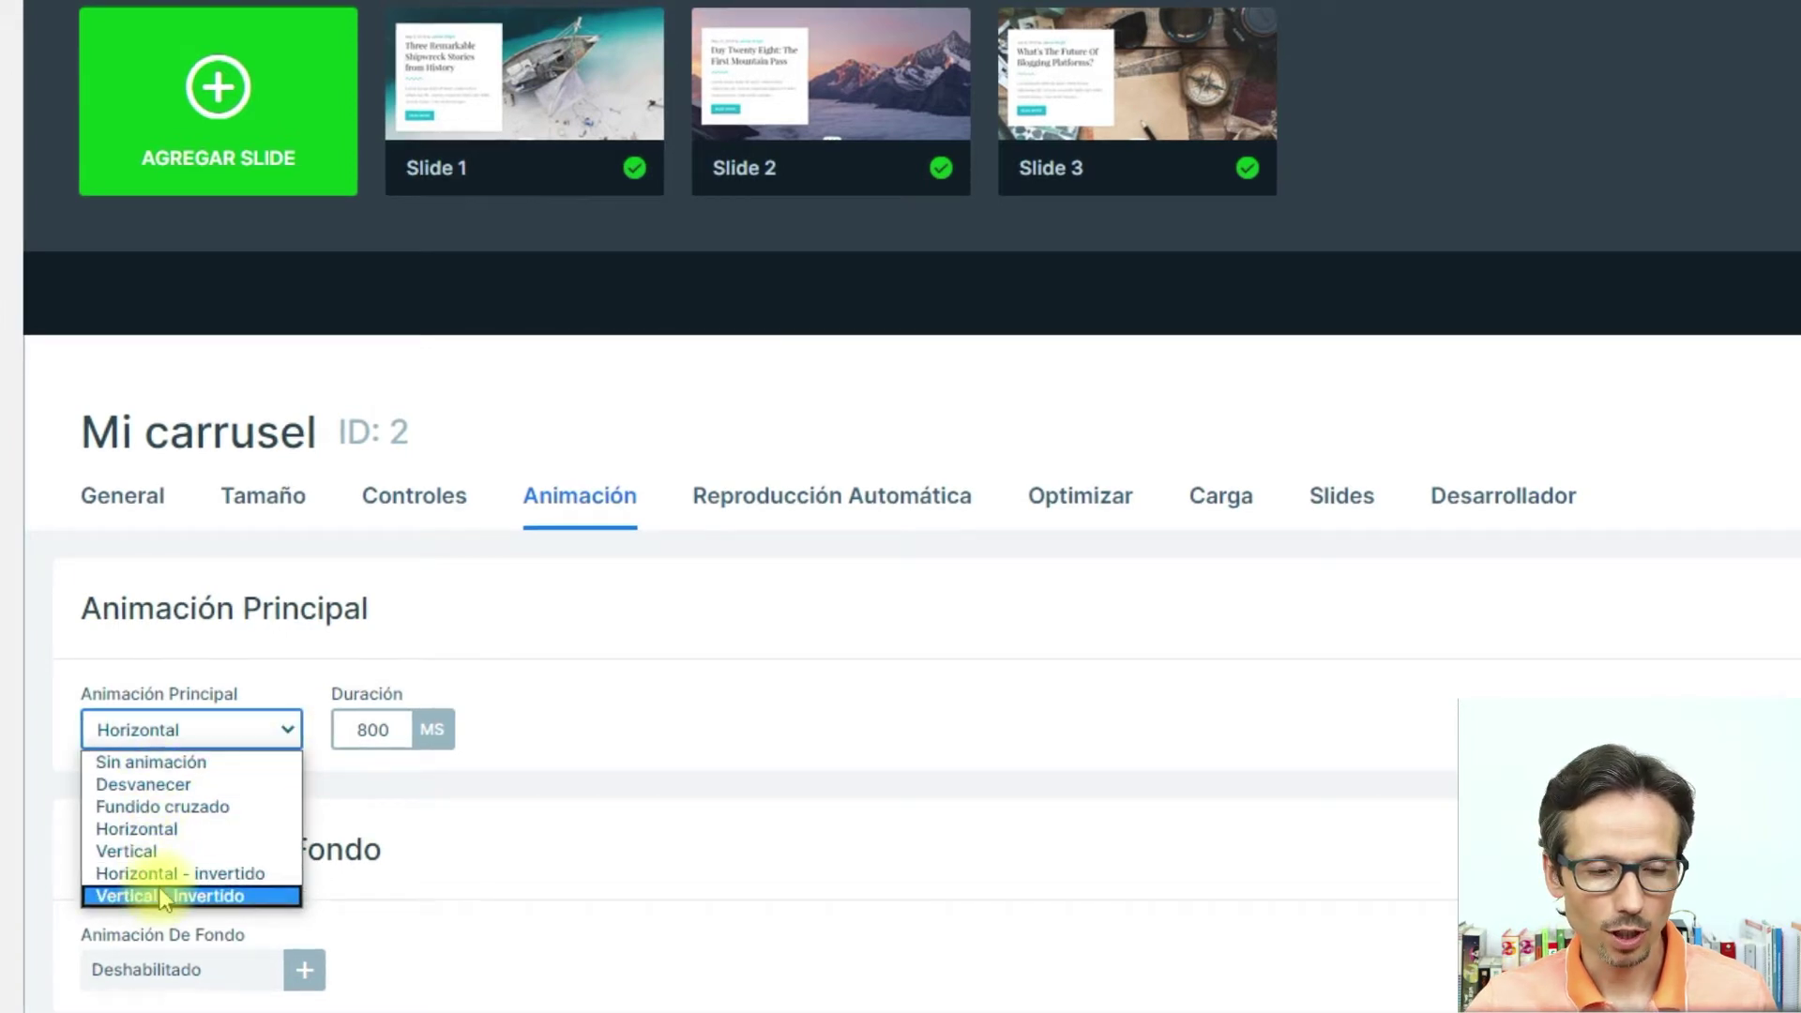
{"action": "left_click", "coordinate": [153, 794]}
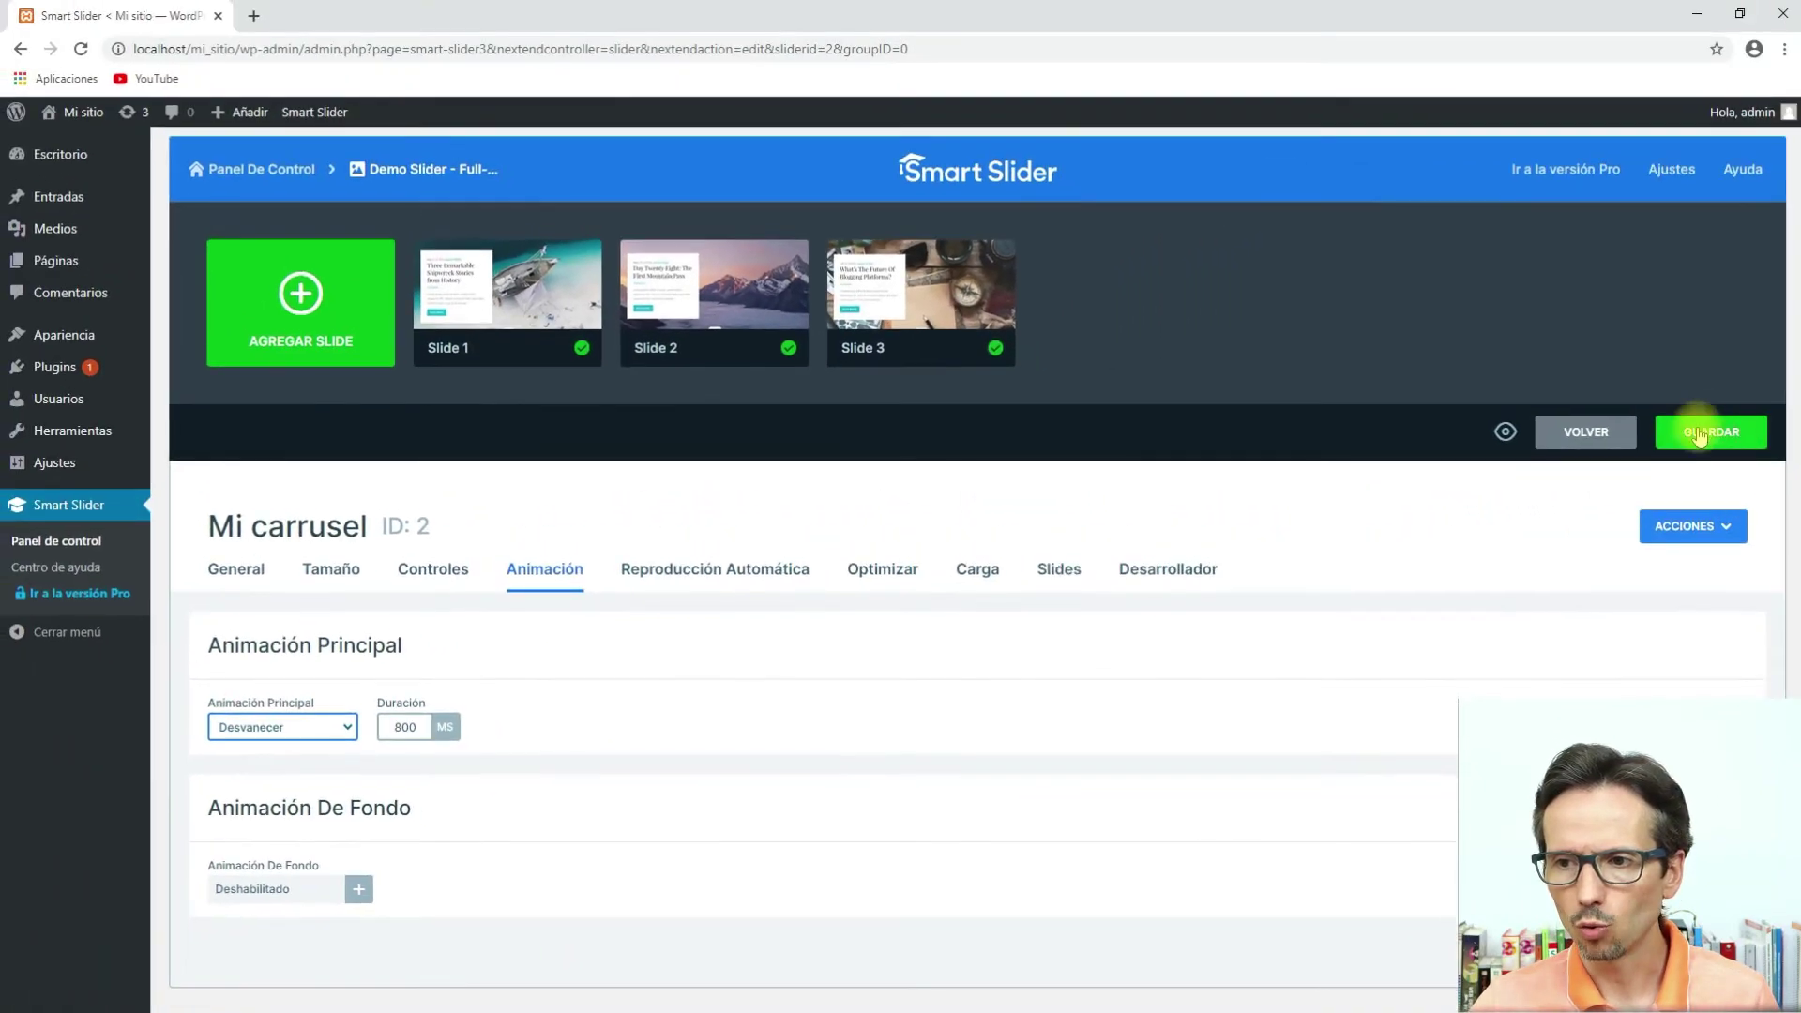
{"action": "left_click", "coordinate": [1787, 402]}
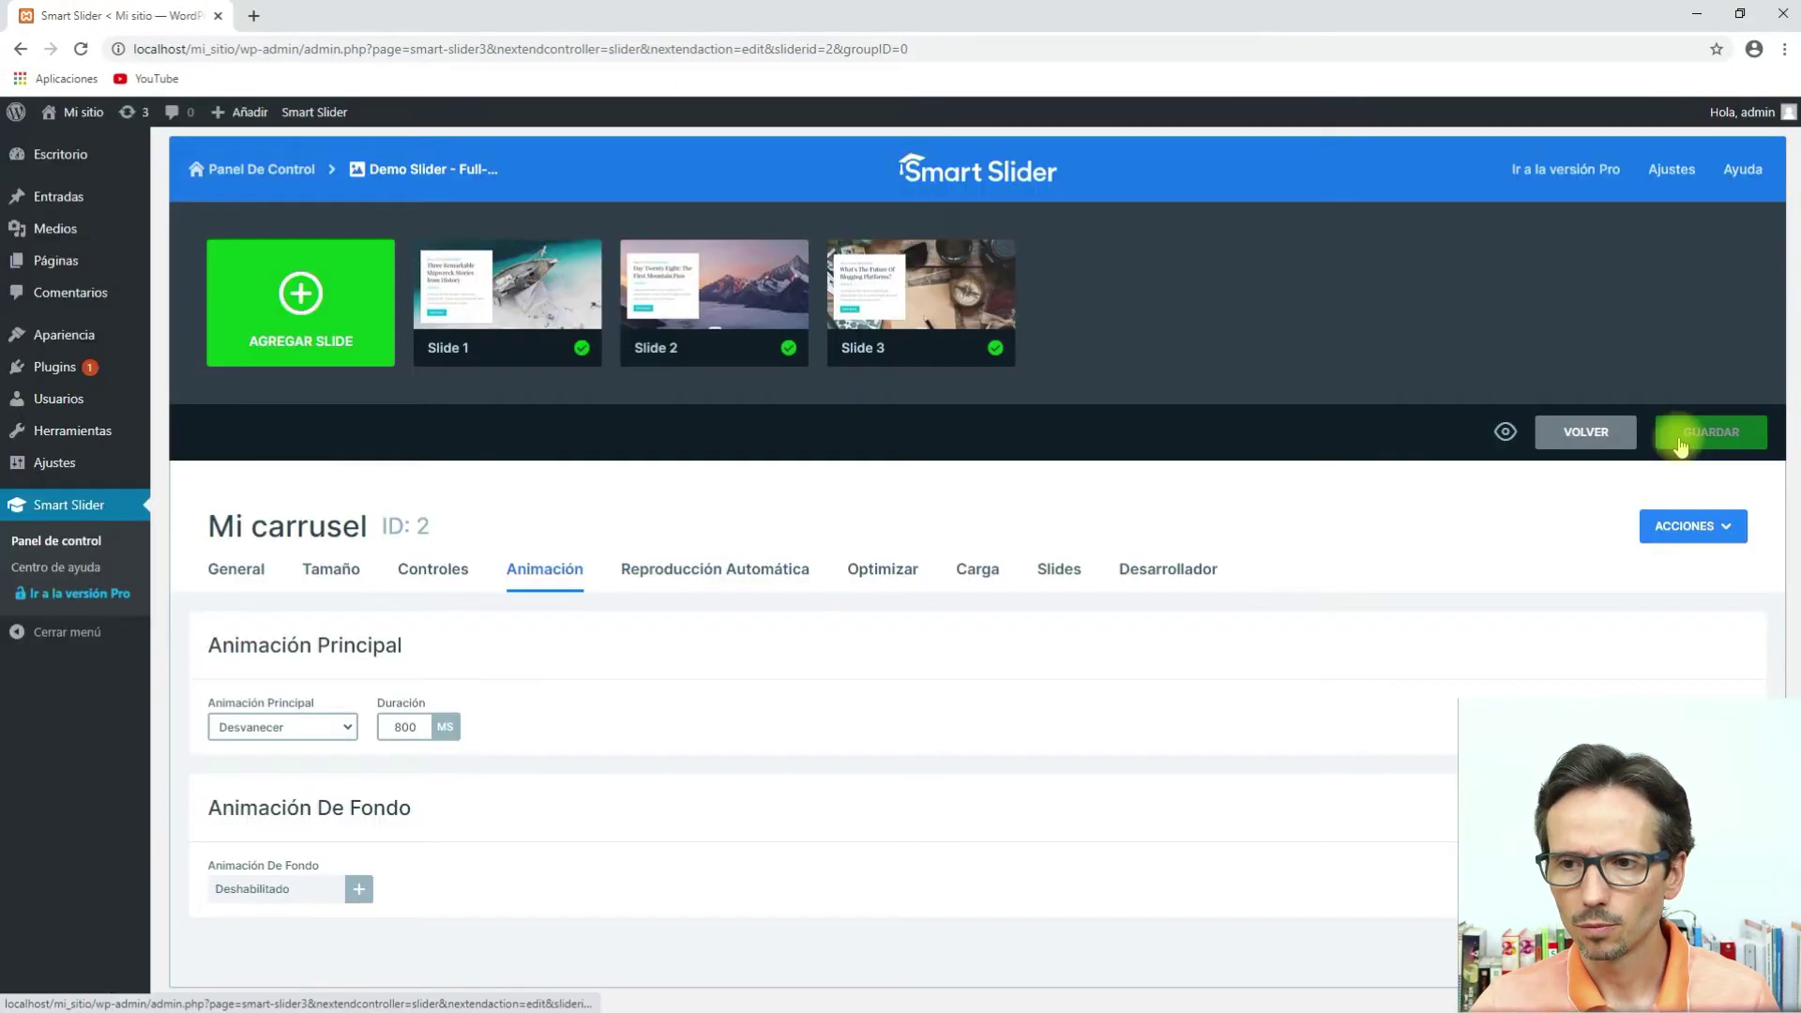
Preview the slider and advance through its slides to examine the transition between them.
{"action": "left_click", "coordinate": [1505, 438]}
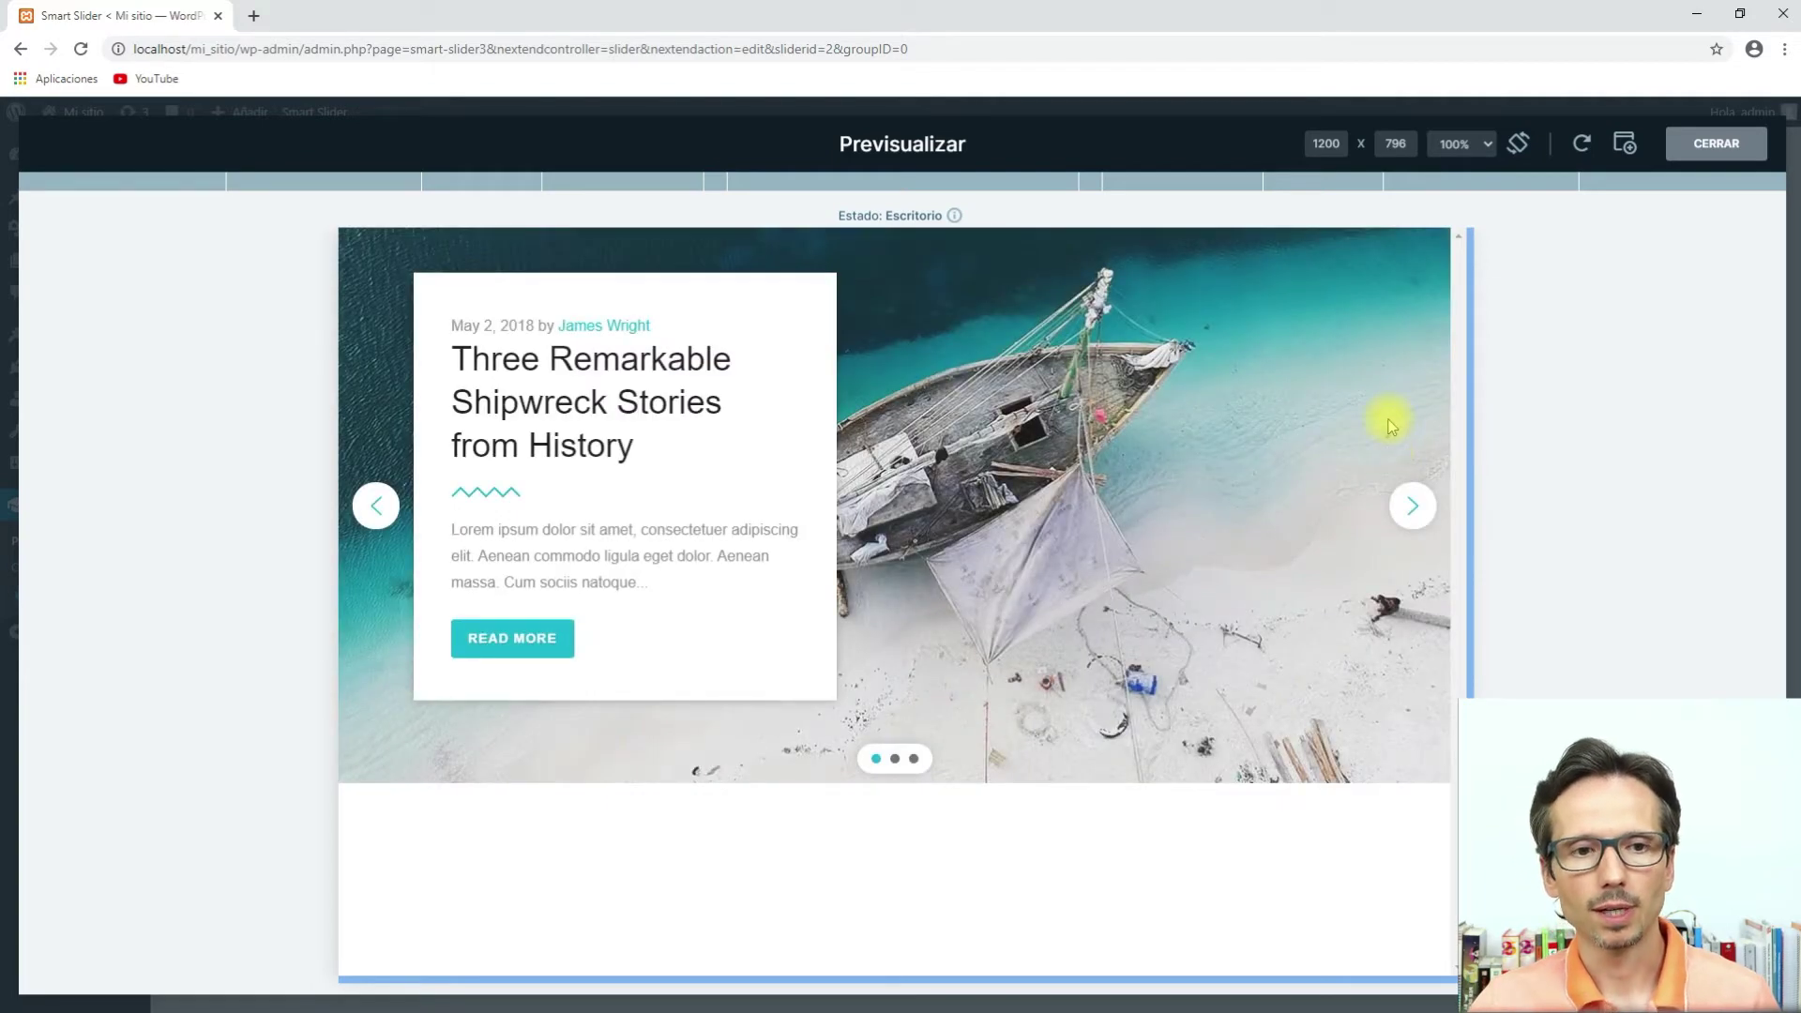
{"action": "left_click", "coordinate": [1416, 513]}
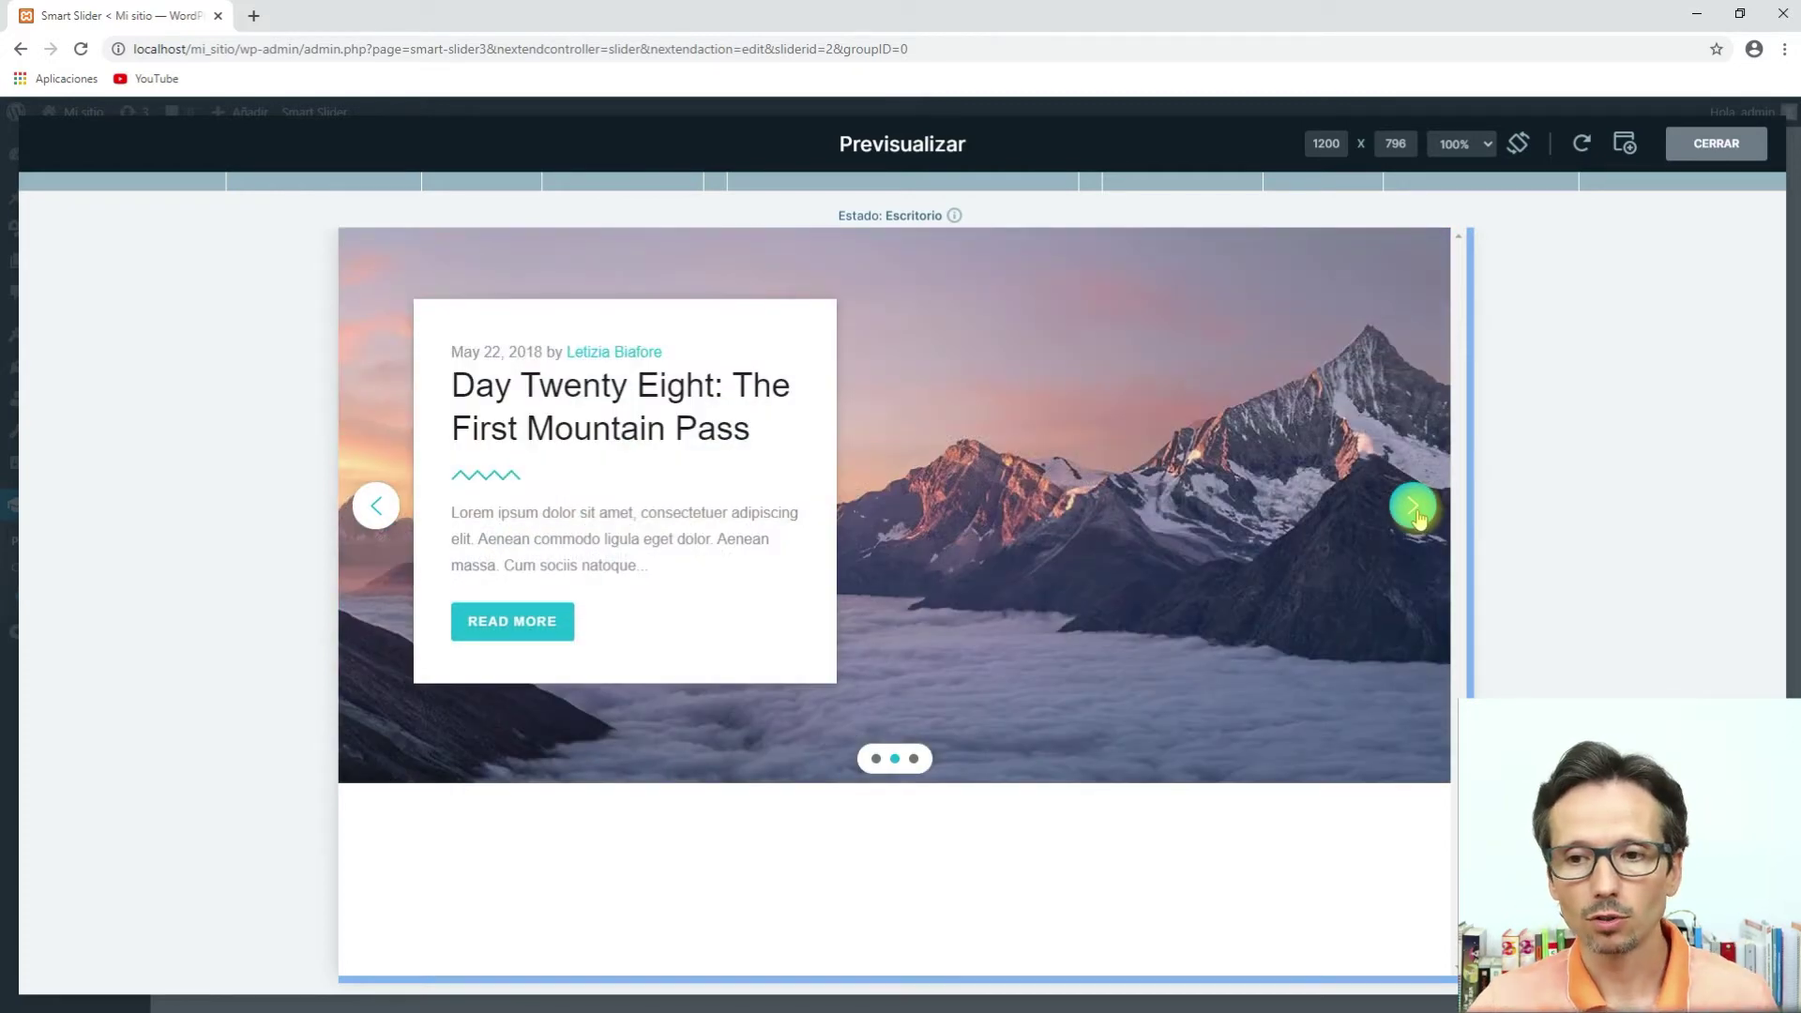
{"action": "left_click", "coordinate": [1416, 514]}
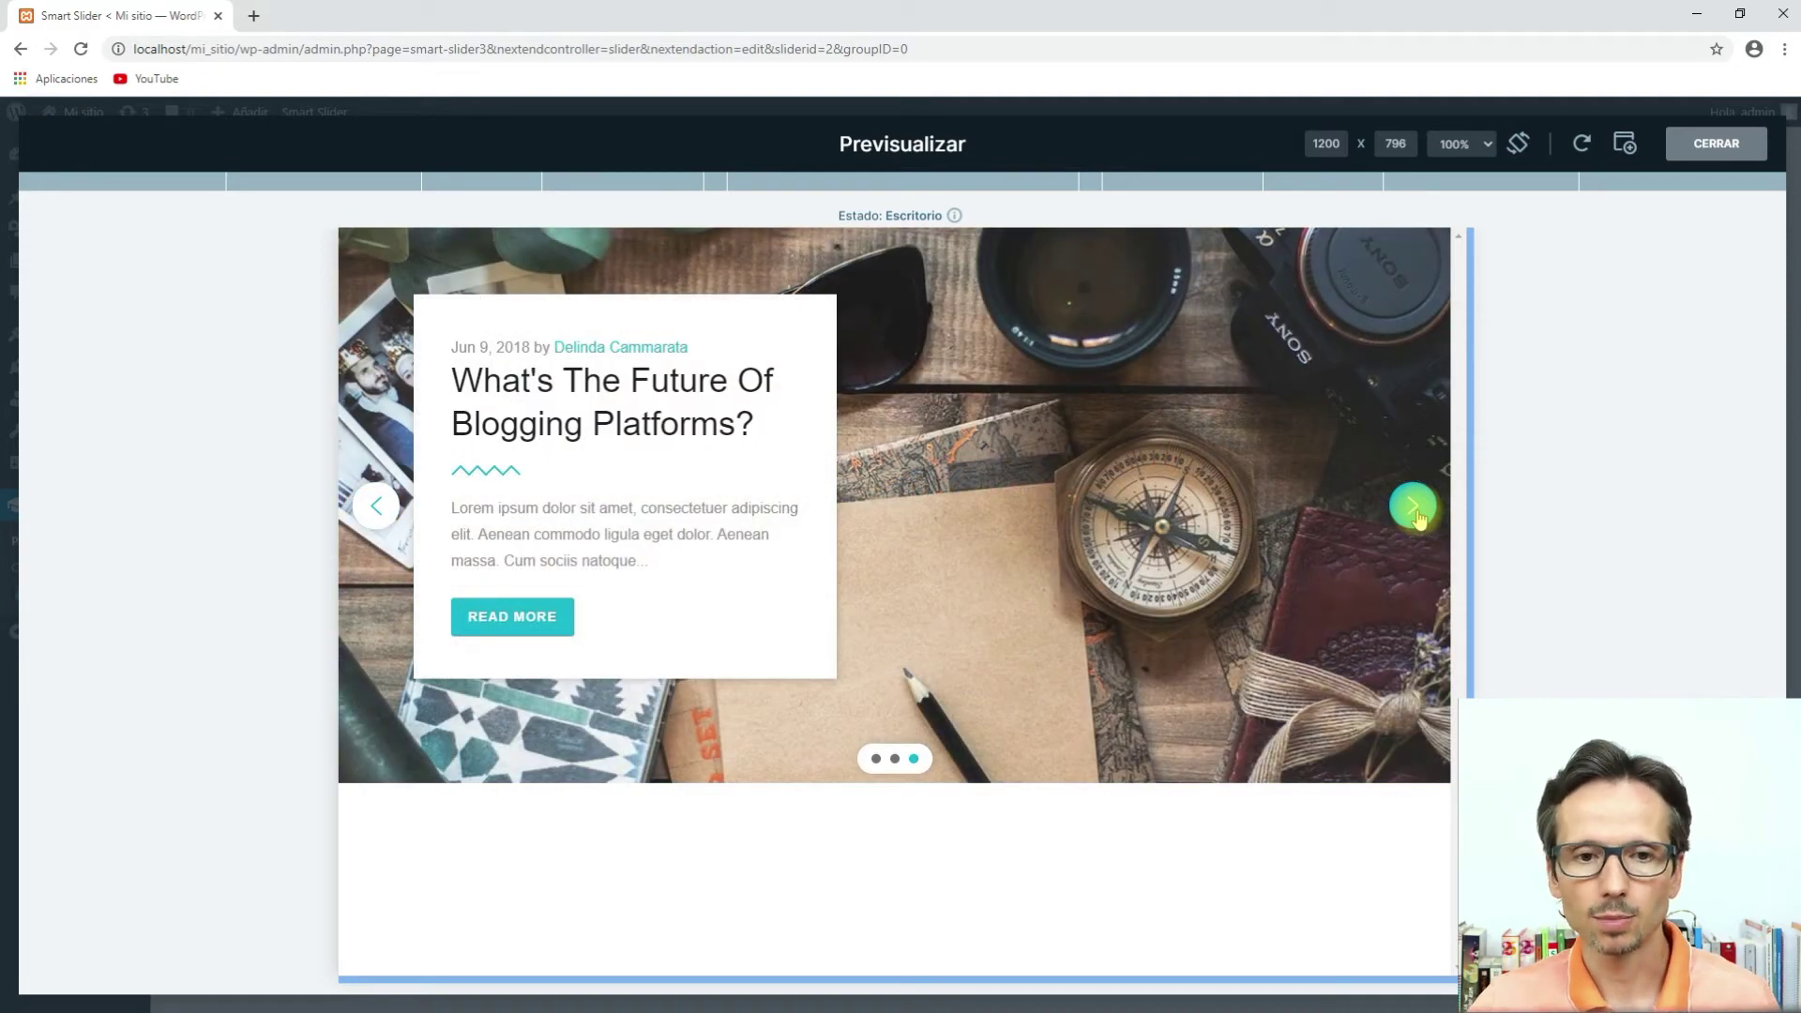
{"action": "left_click", "coordinate": [1418, 517]}
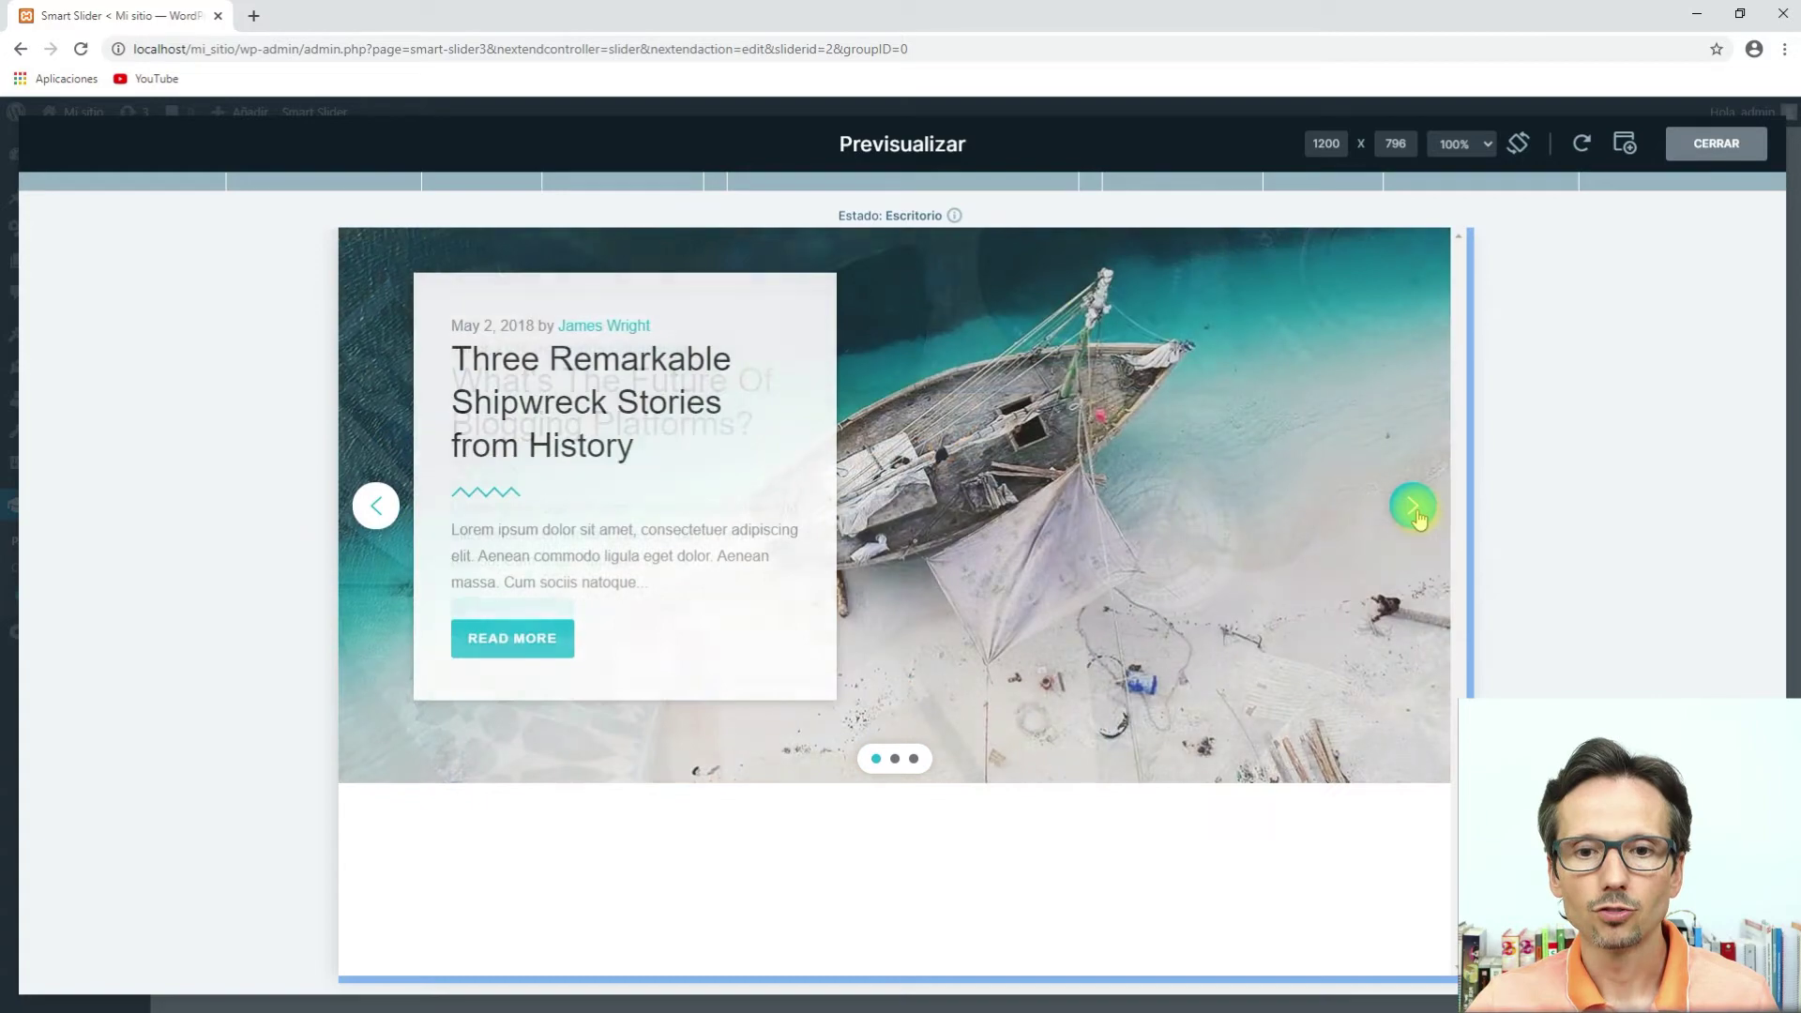
{"action": "left_click", "coordinate": [1418, 517]}
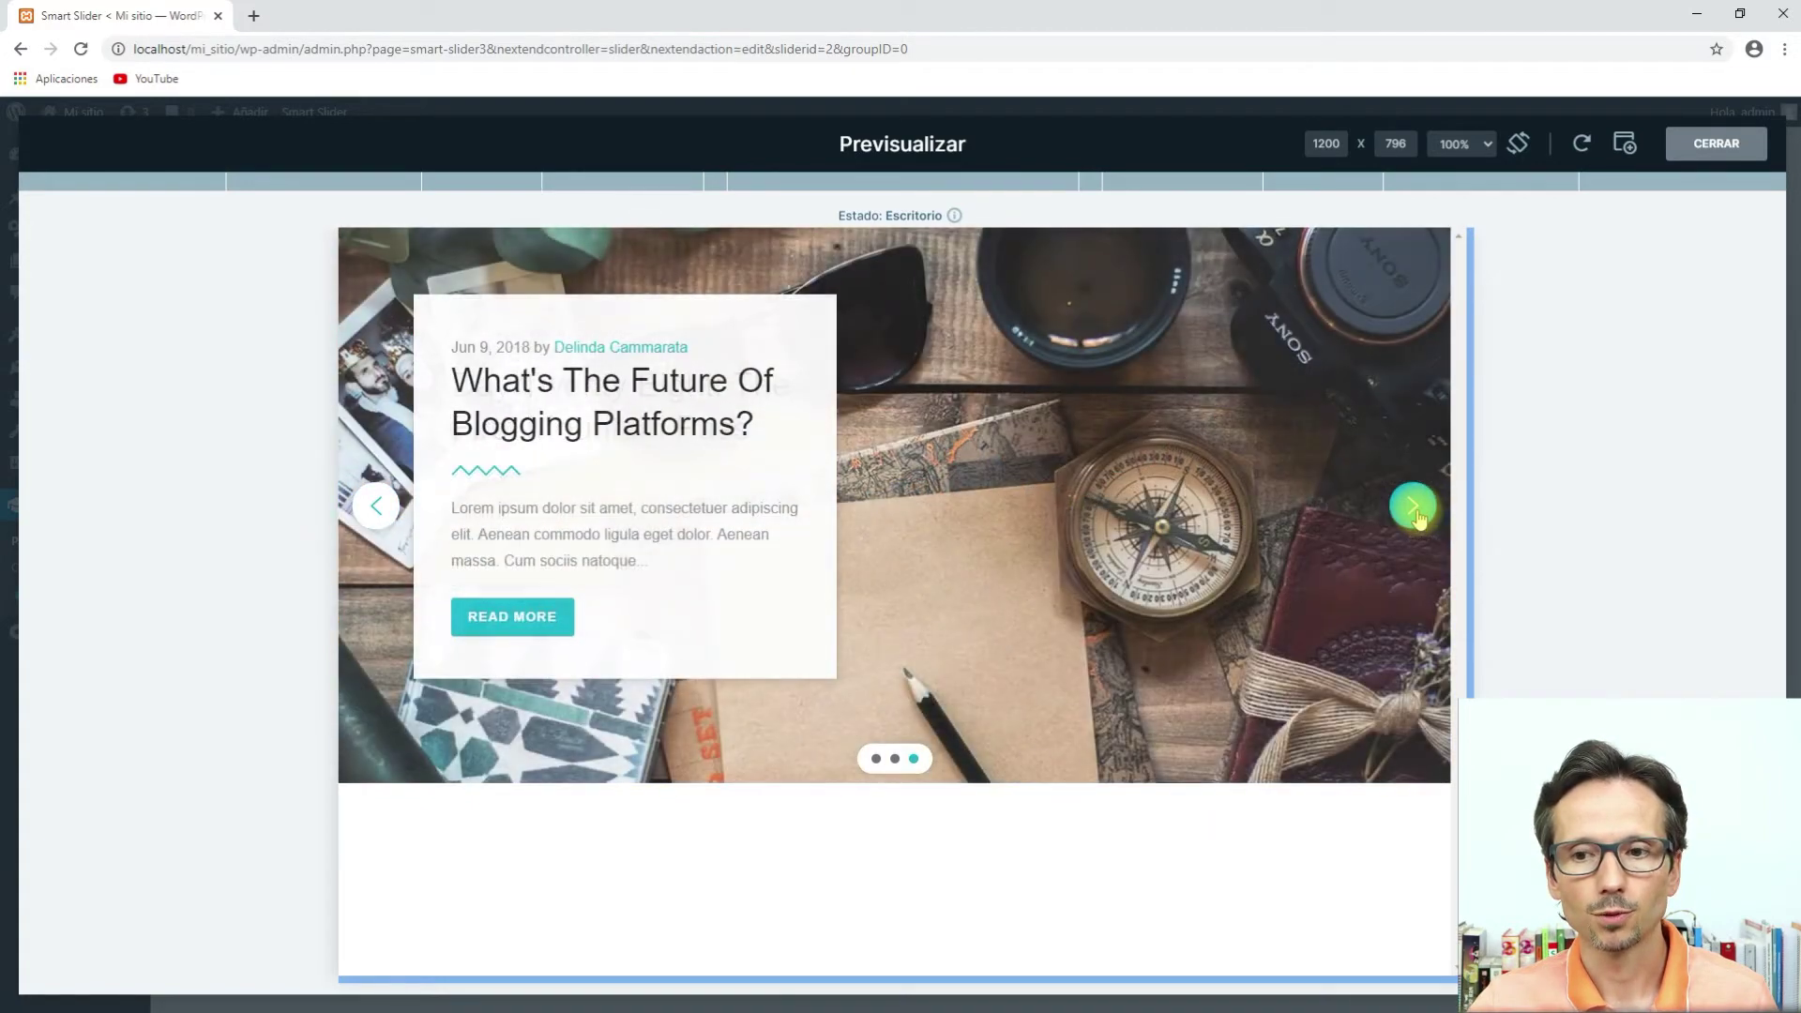
{"action": "left_click", "coordinate": [1716, 144]}
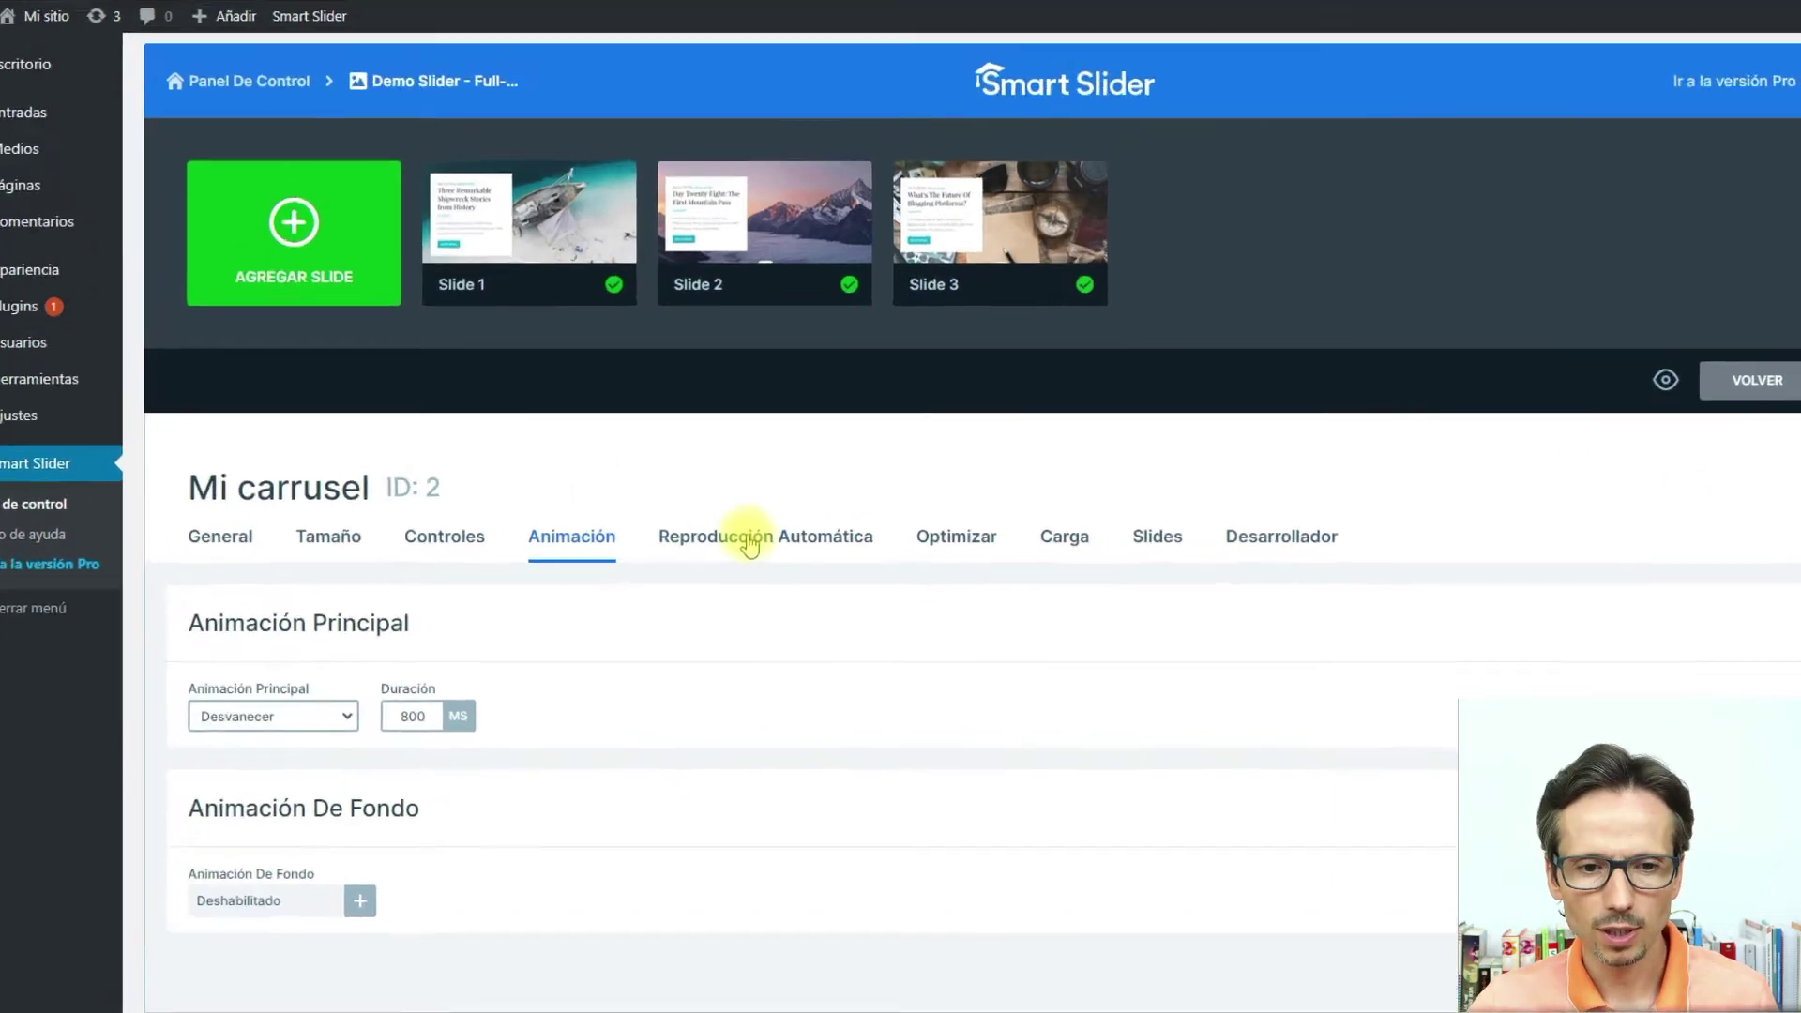
Enable automatic playback with a slide duration of 4000 ms and save the slider.
{"action": "left_click", "coordinate": [698, 572]}
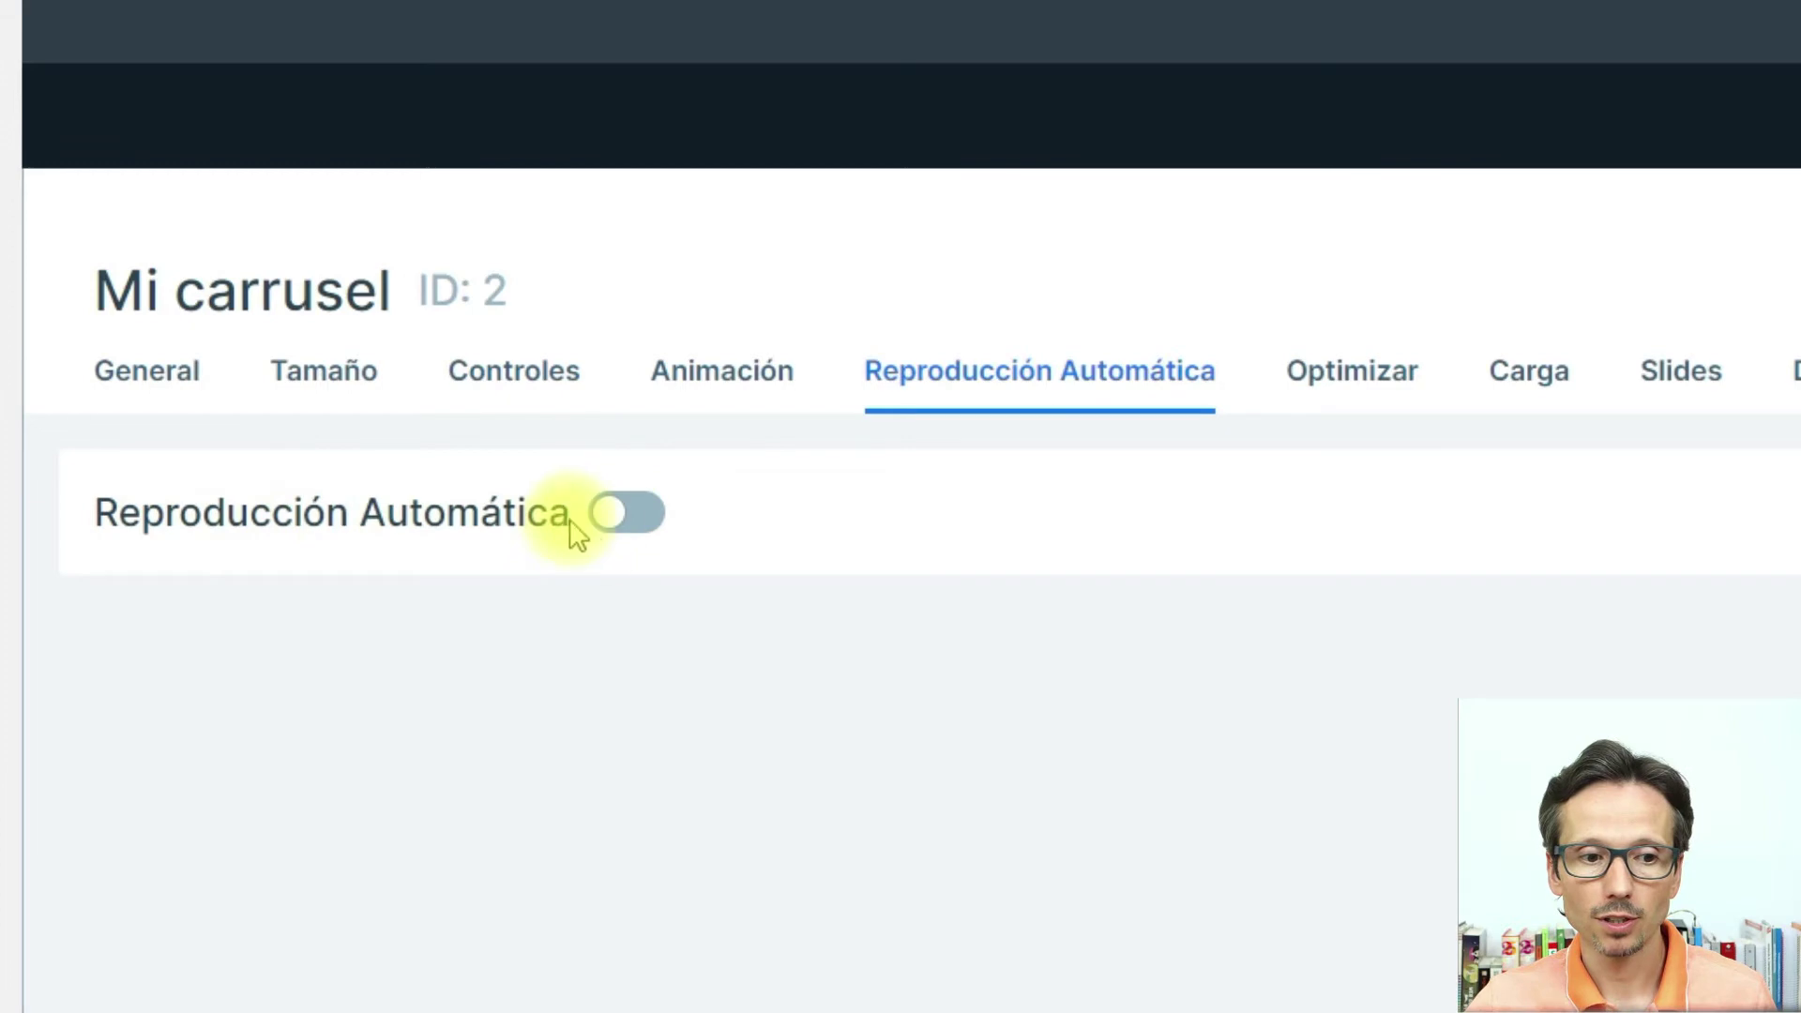
{"action": "left_click", "coordinate": [654, 542]}
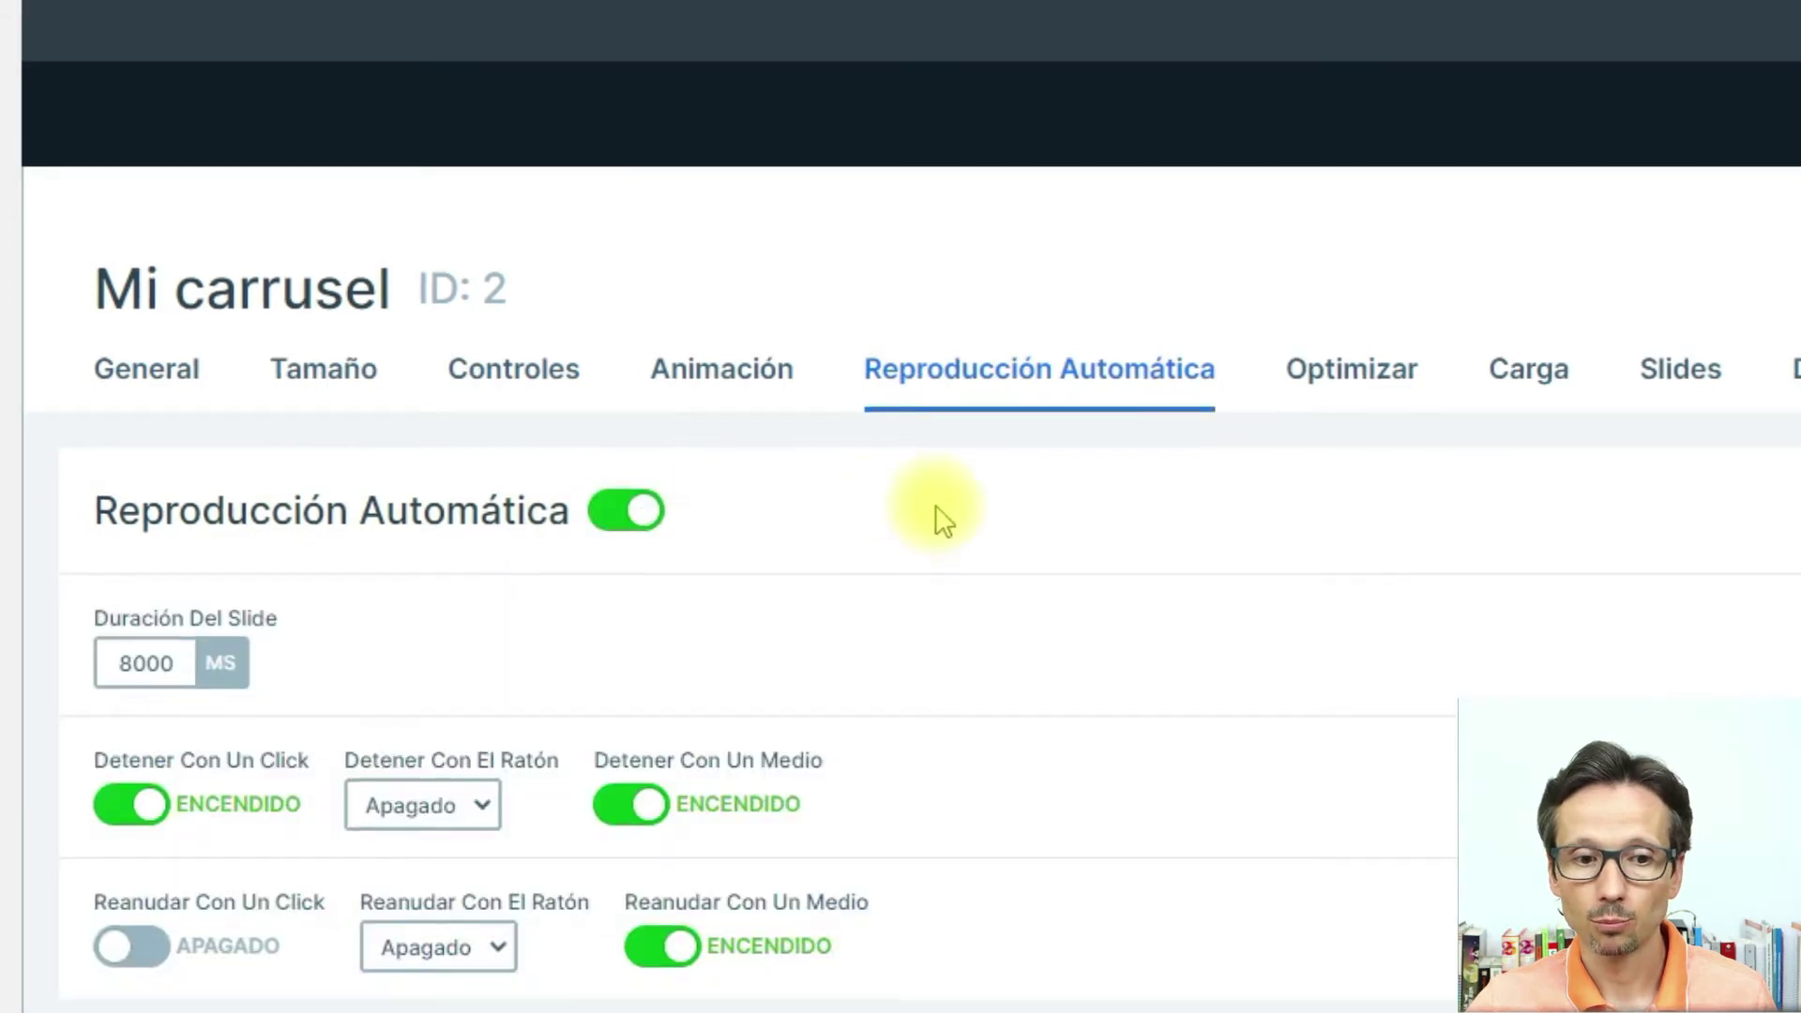
{"action": "scroll", "coordinate": [936, 514], "scroll_direction": "down", "scroll_amount": 1}
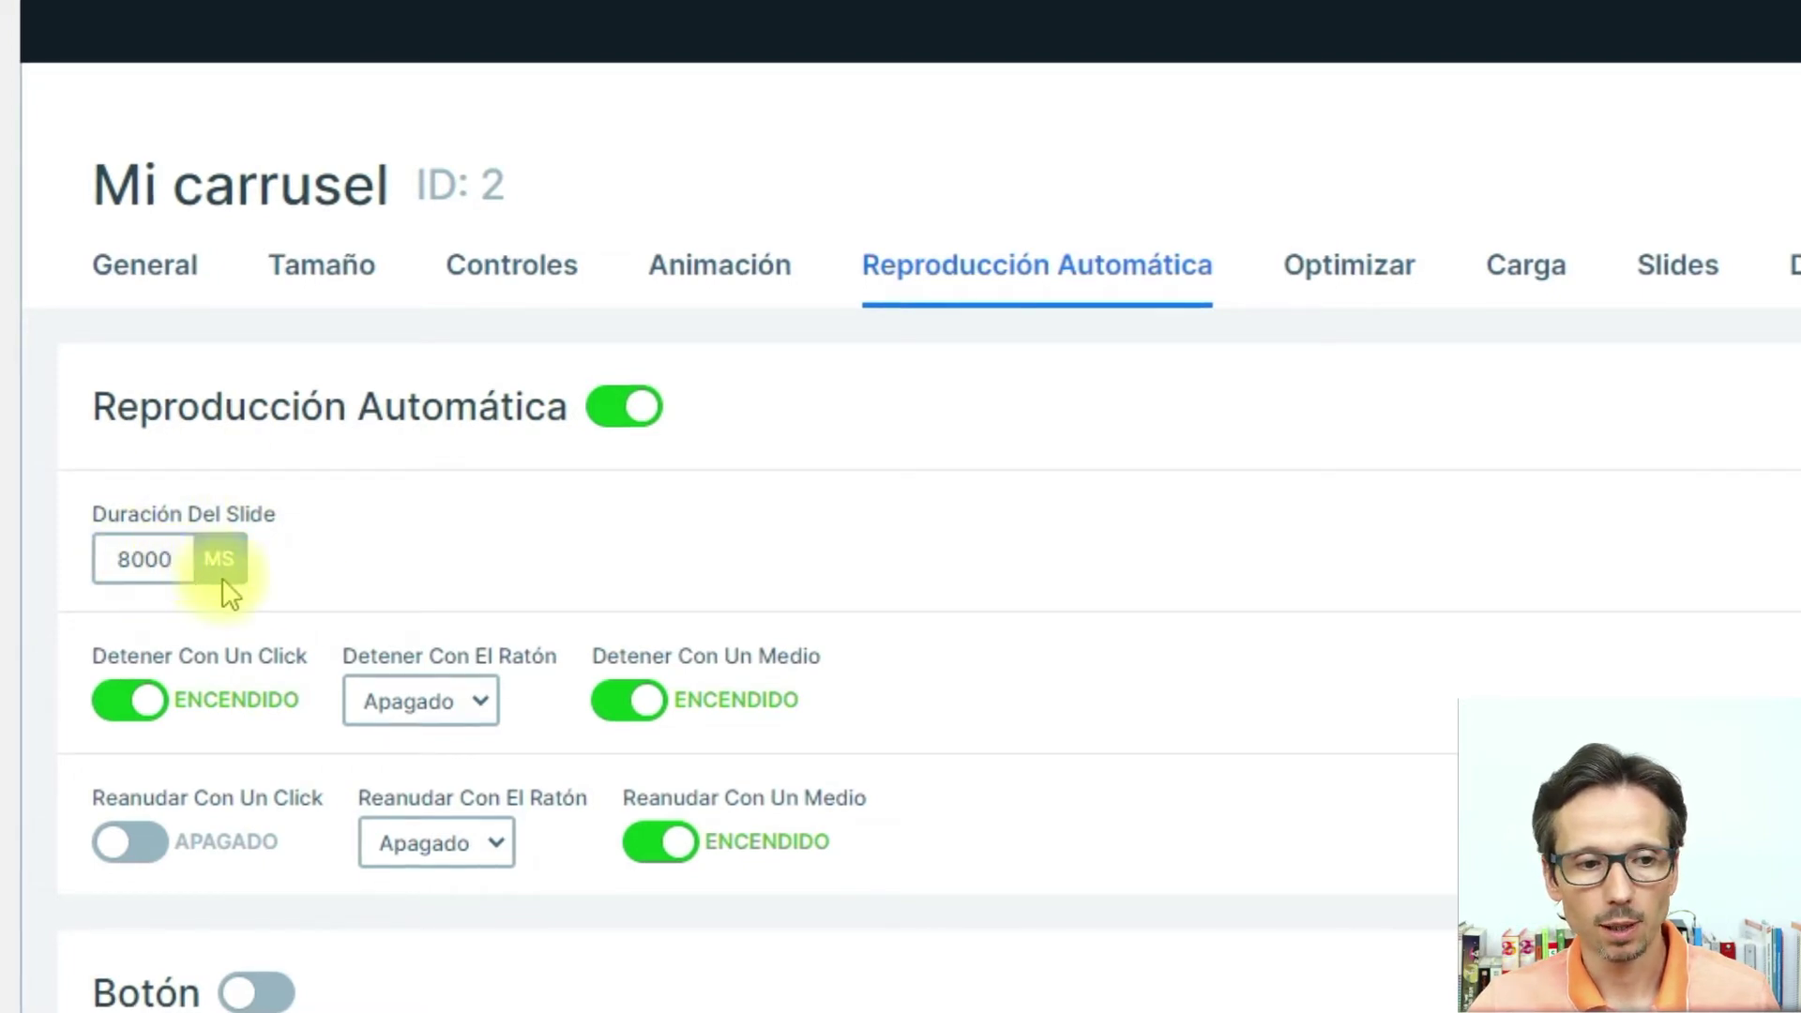
{"action": "left_click_drag", "start_coordinate": [135, 560], "coordinate": [111, 561]}
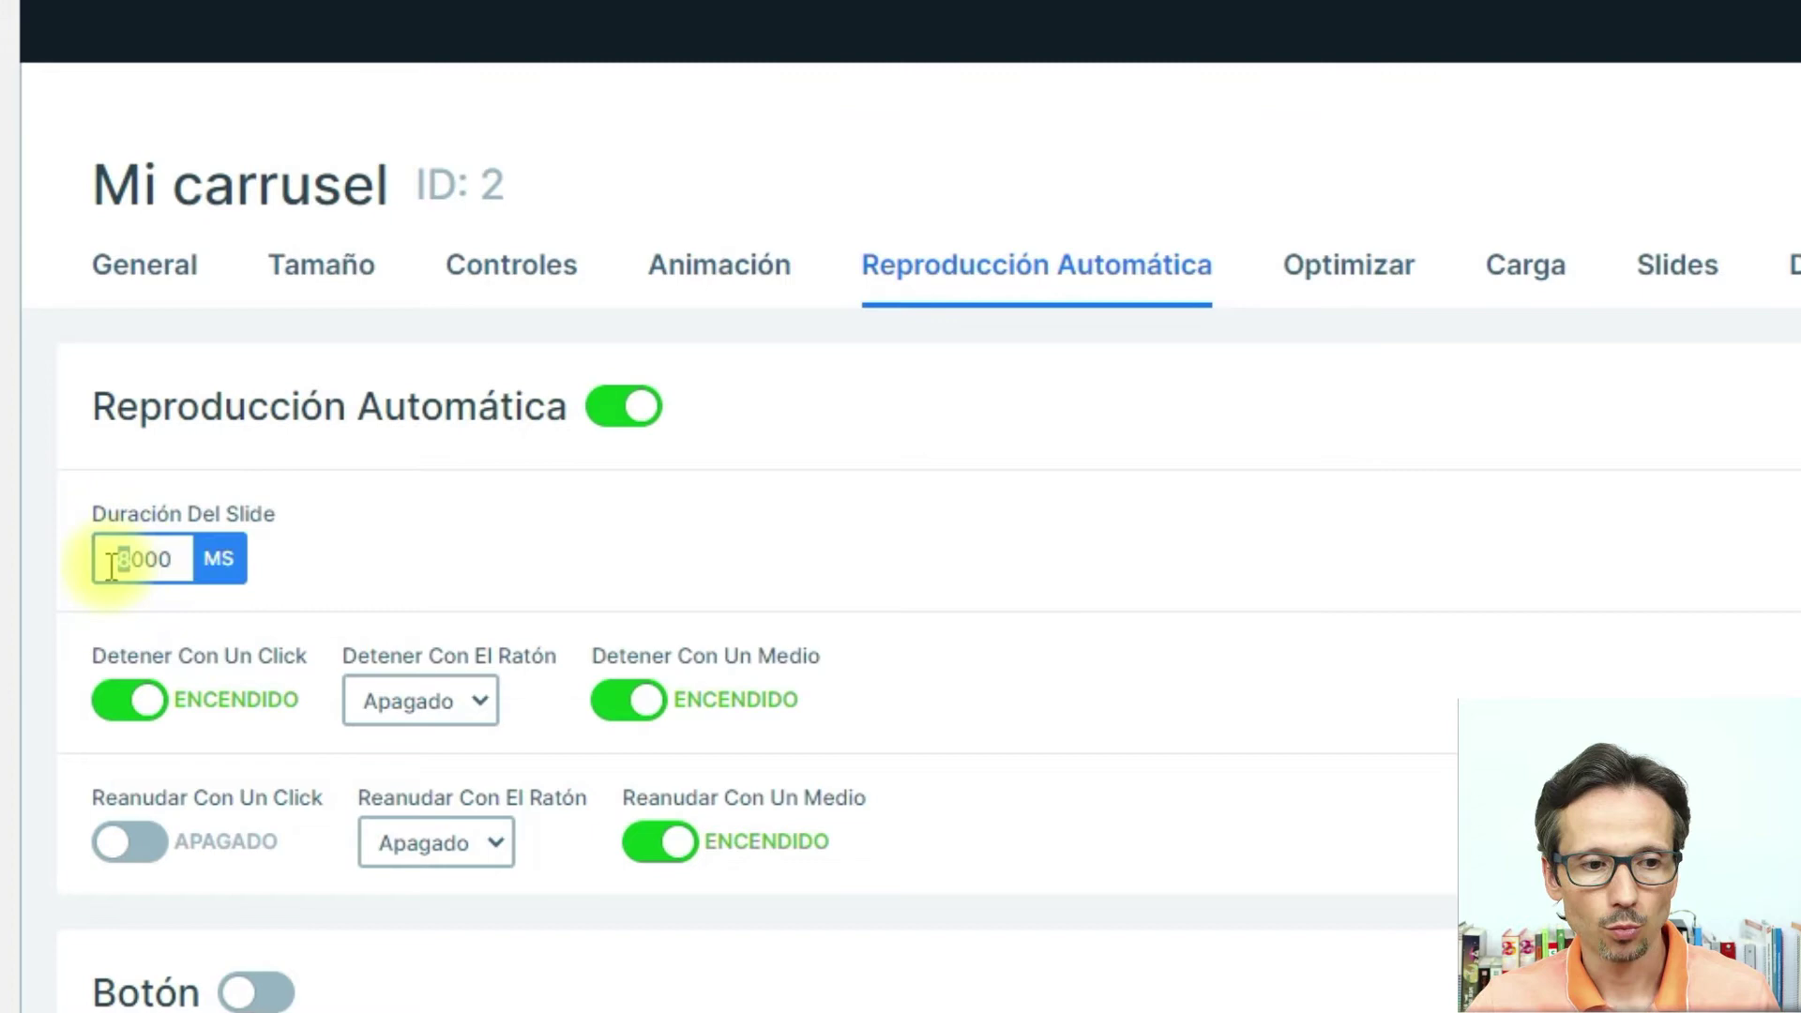
{"action": "type", "text": "4"}
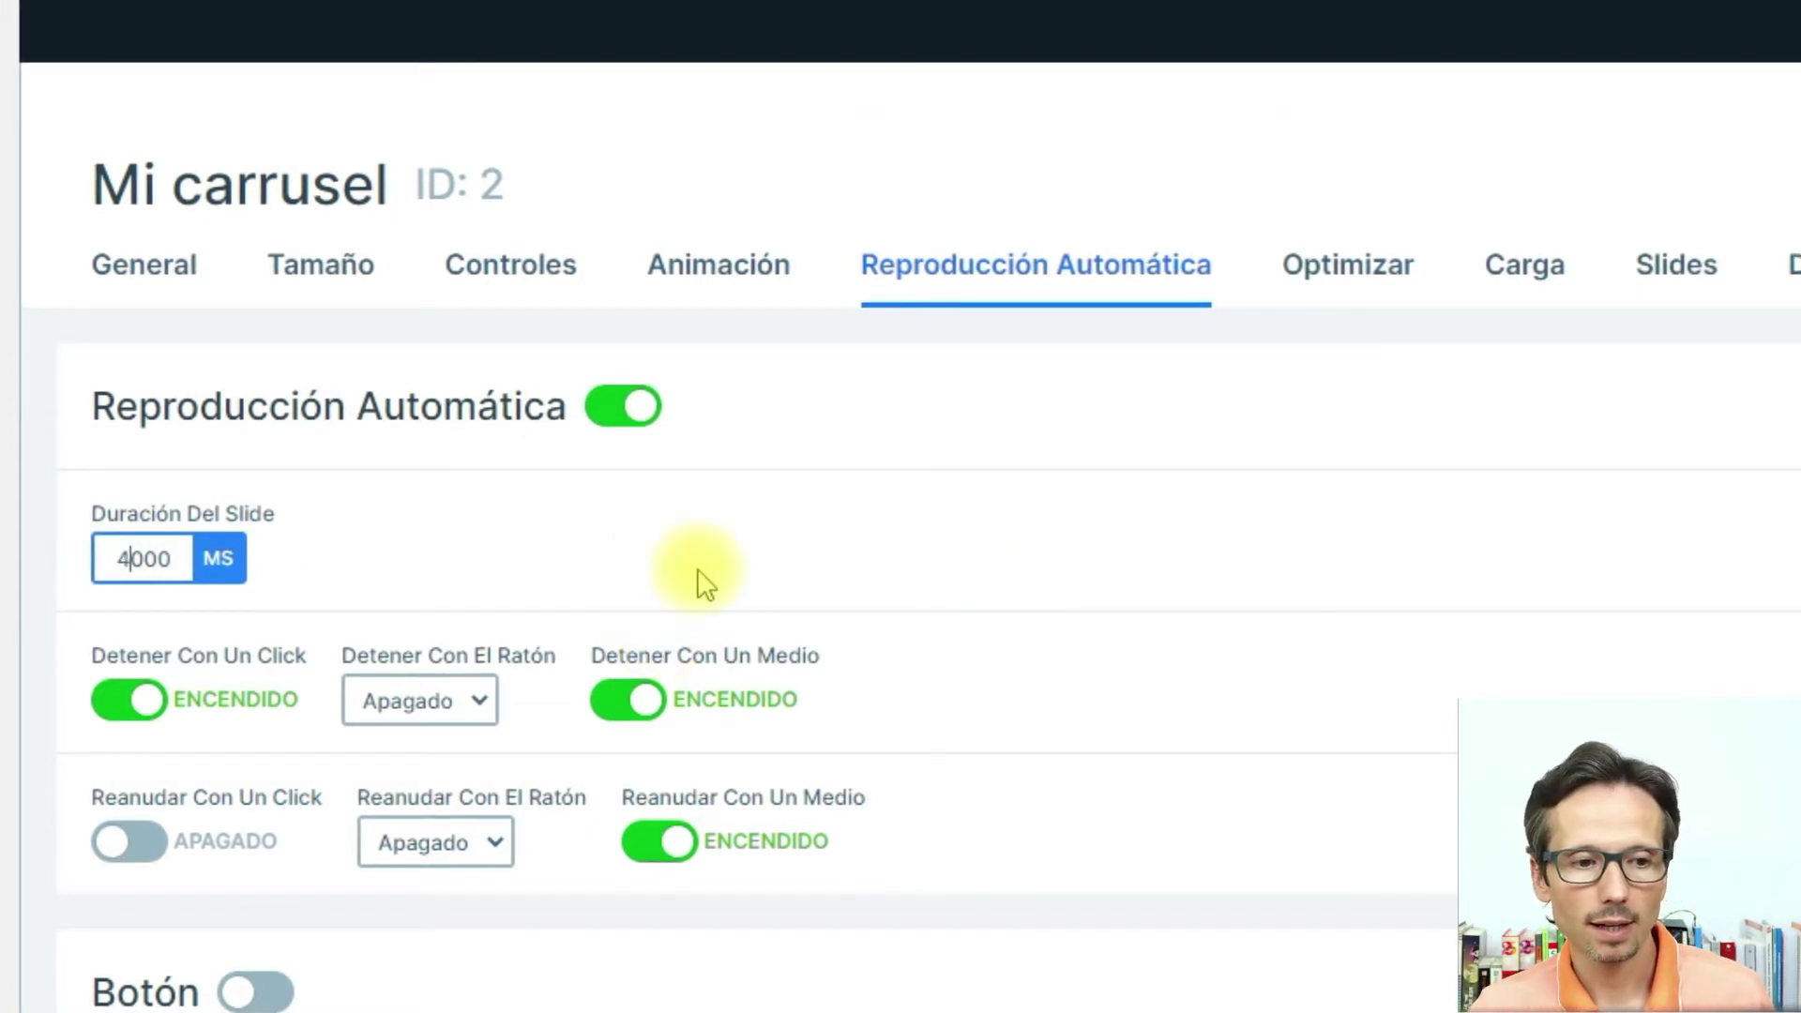
{"action": "left_click", "coordinate": [498, 587]}
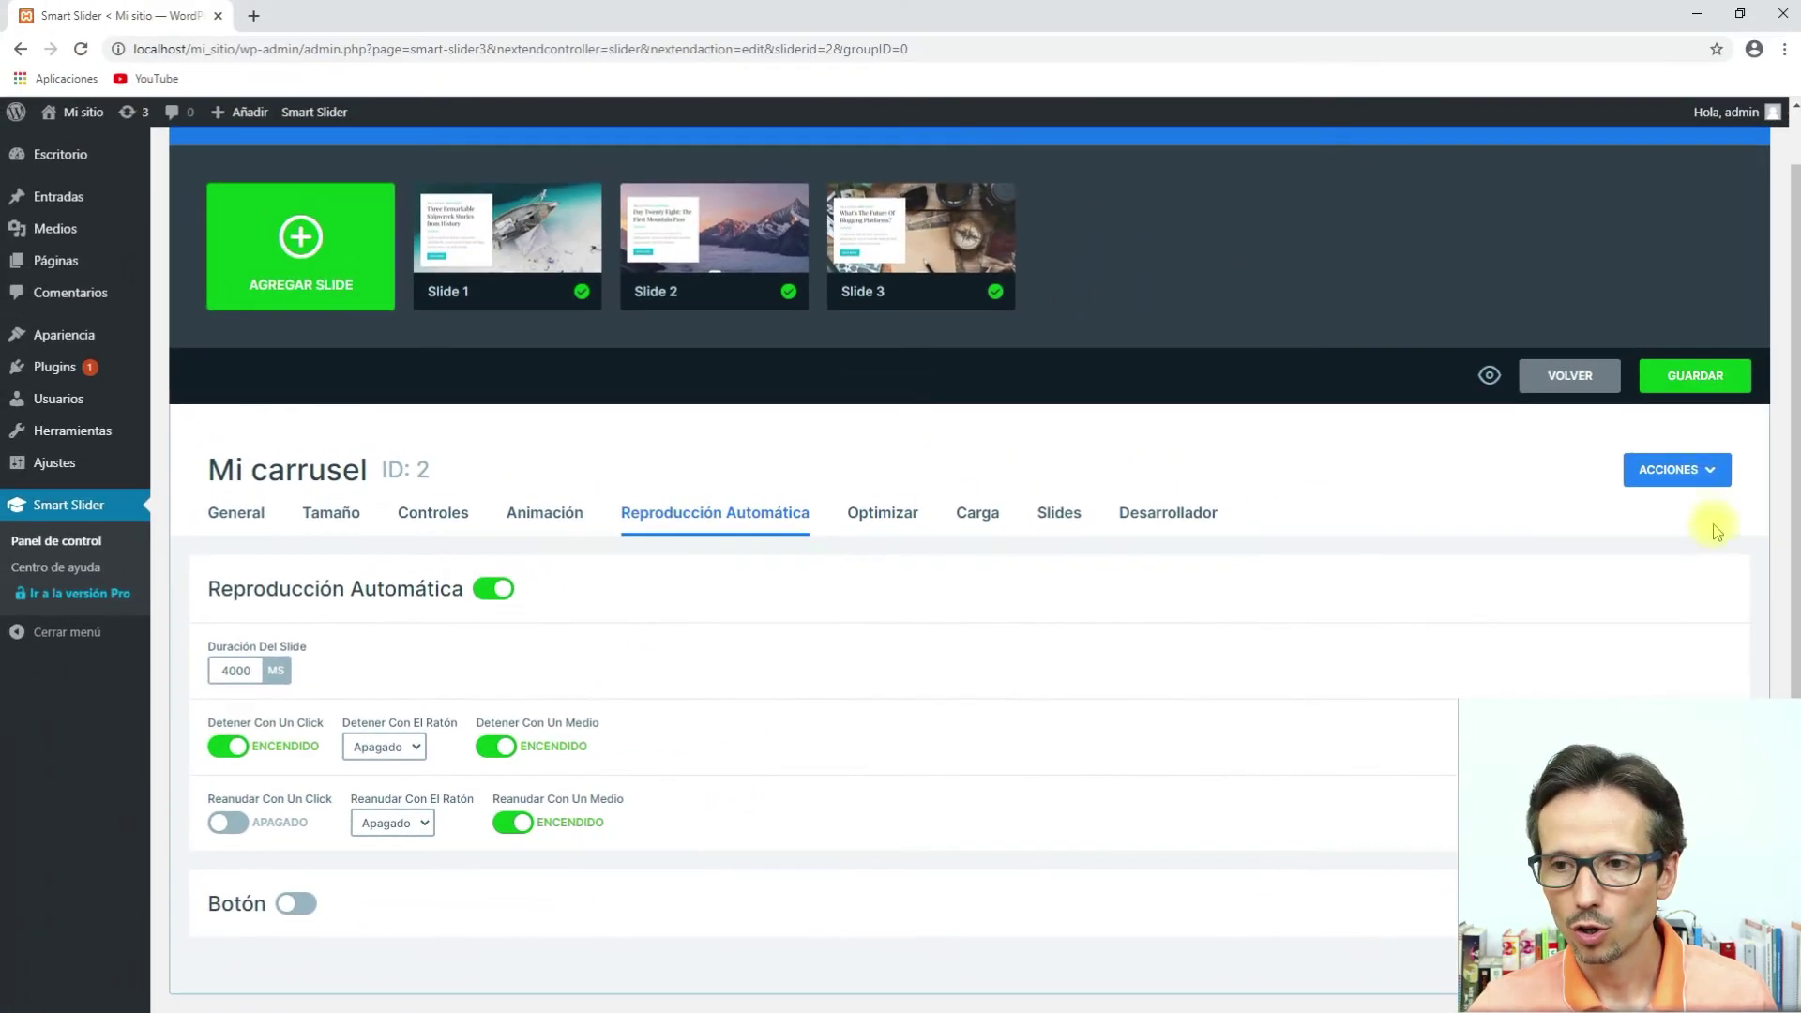
{"action": "left_click", "coordinate": [1670, 379]}
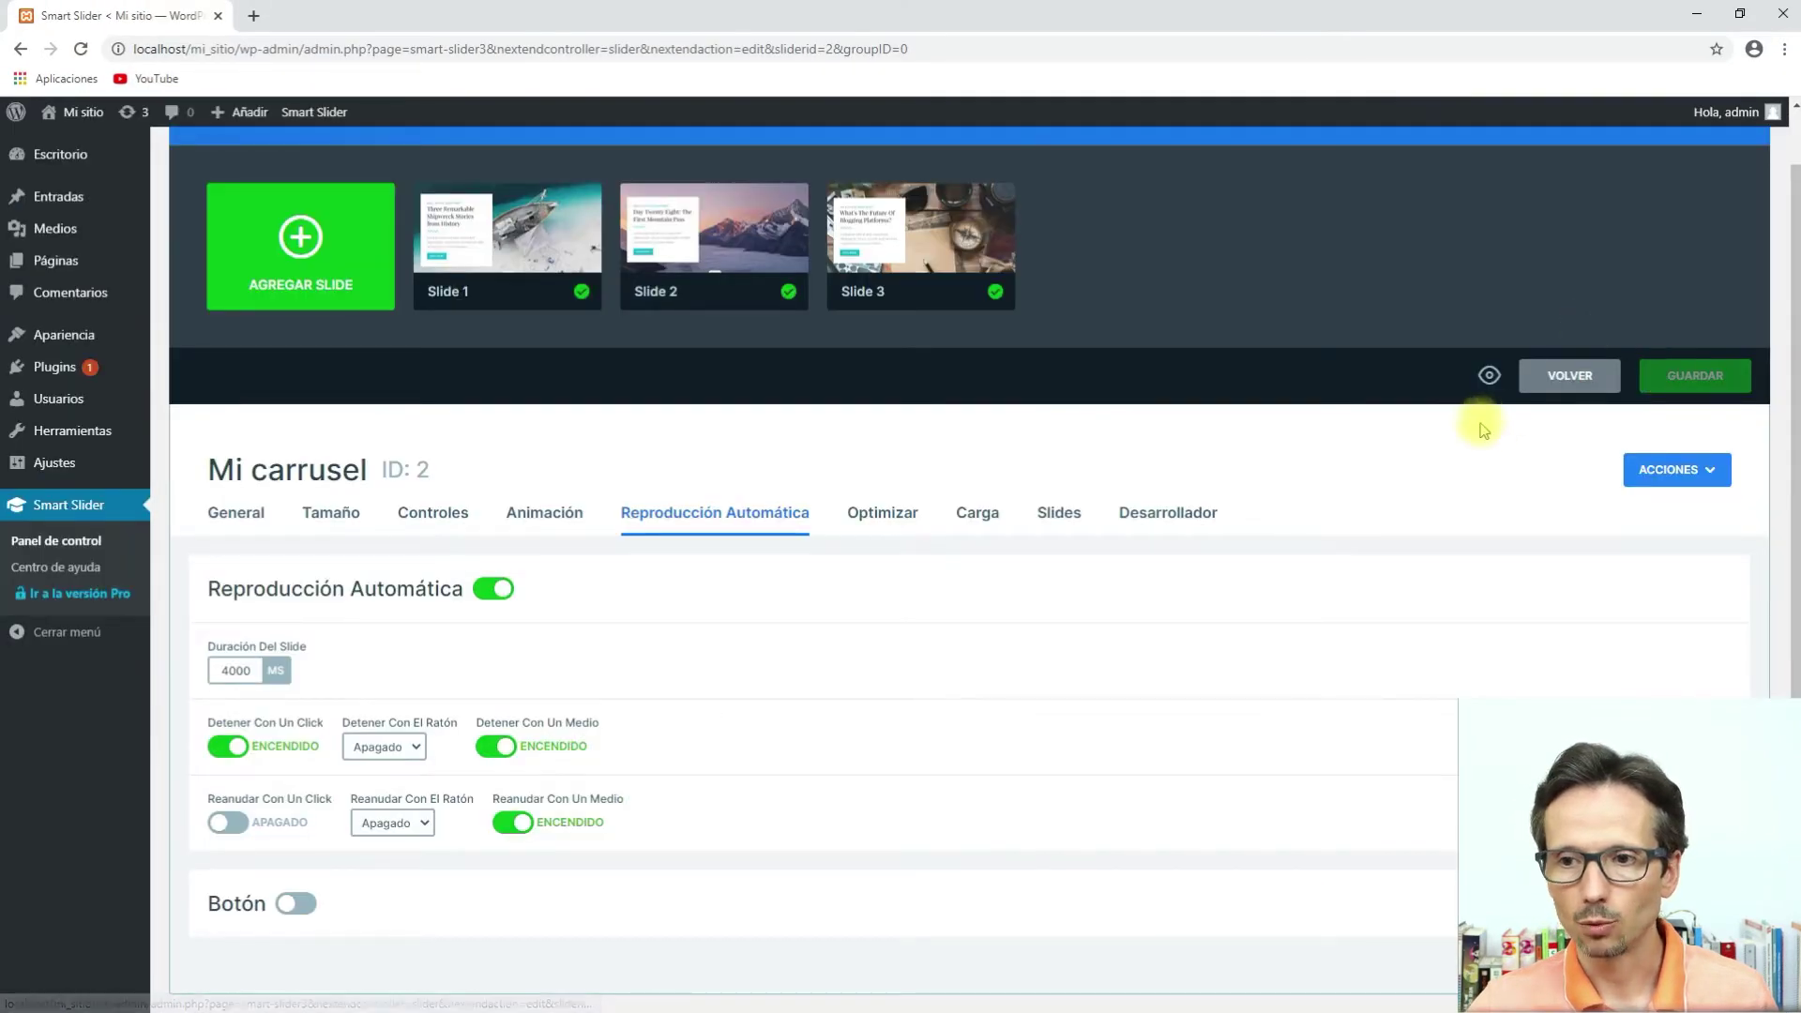
Preview the slider to watch the slides advance automatically, and close the preview.
{"action": "left_click", "coordinate": [1488, 376]}
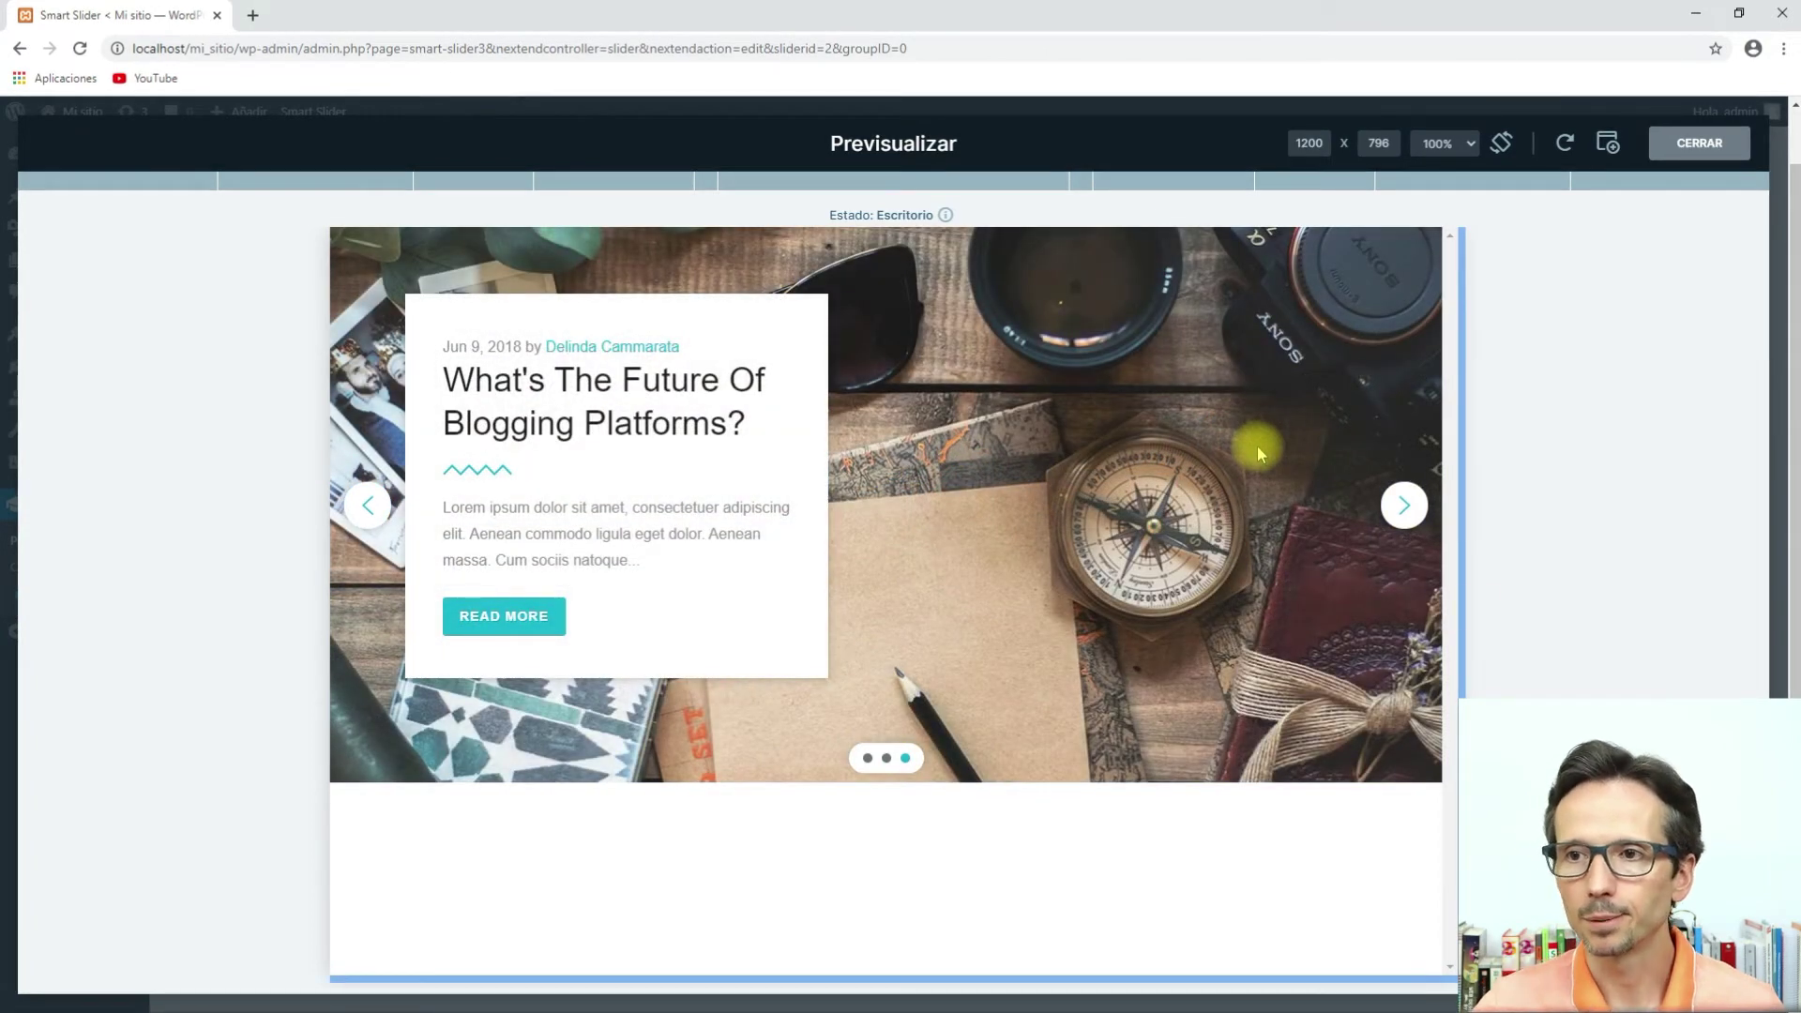
{"action": "left_click", "coordinate": [1683, 157]}
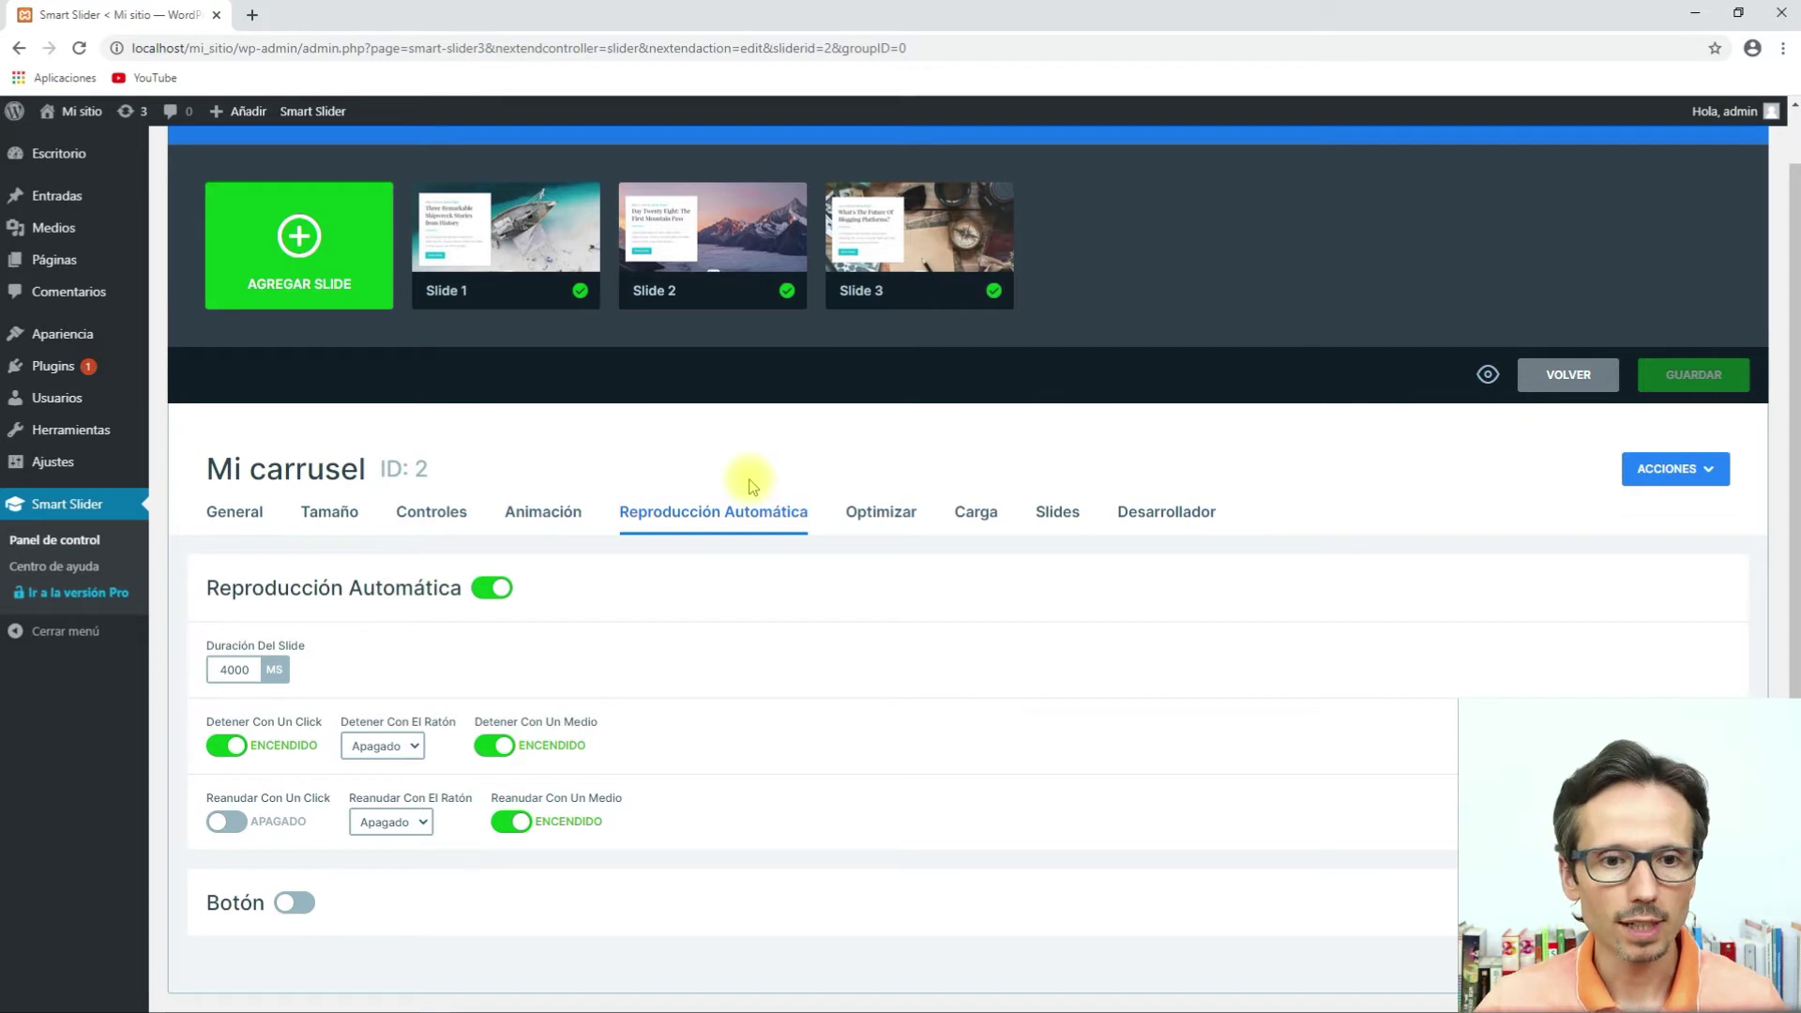
{"action": "scroll", "coordinate": [751, 485], "scroll_direction": "up", "scroll_amount": 1}
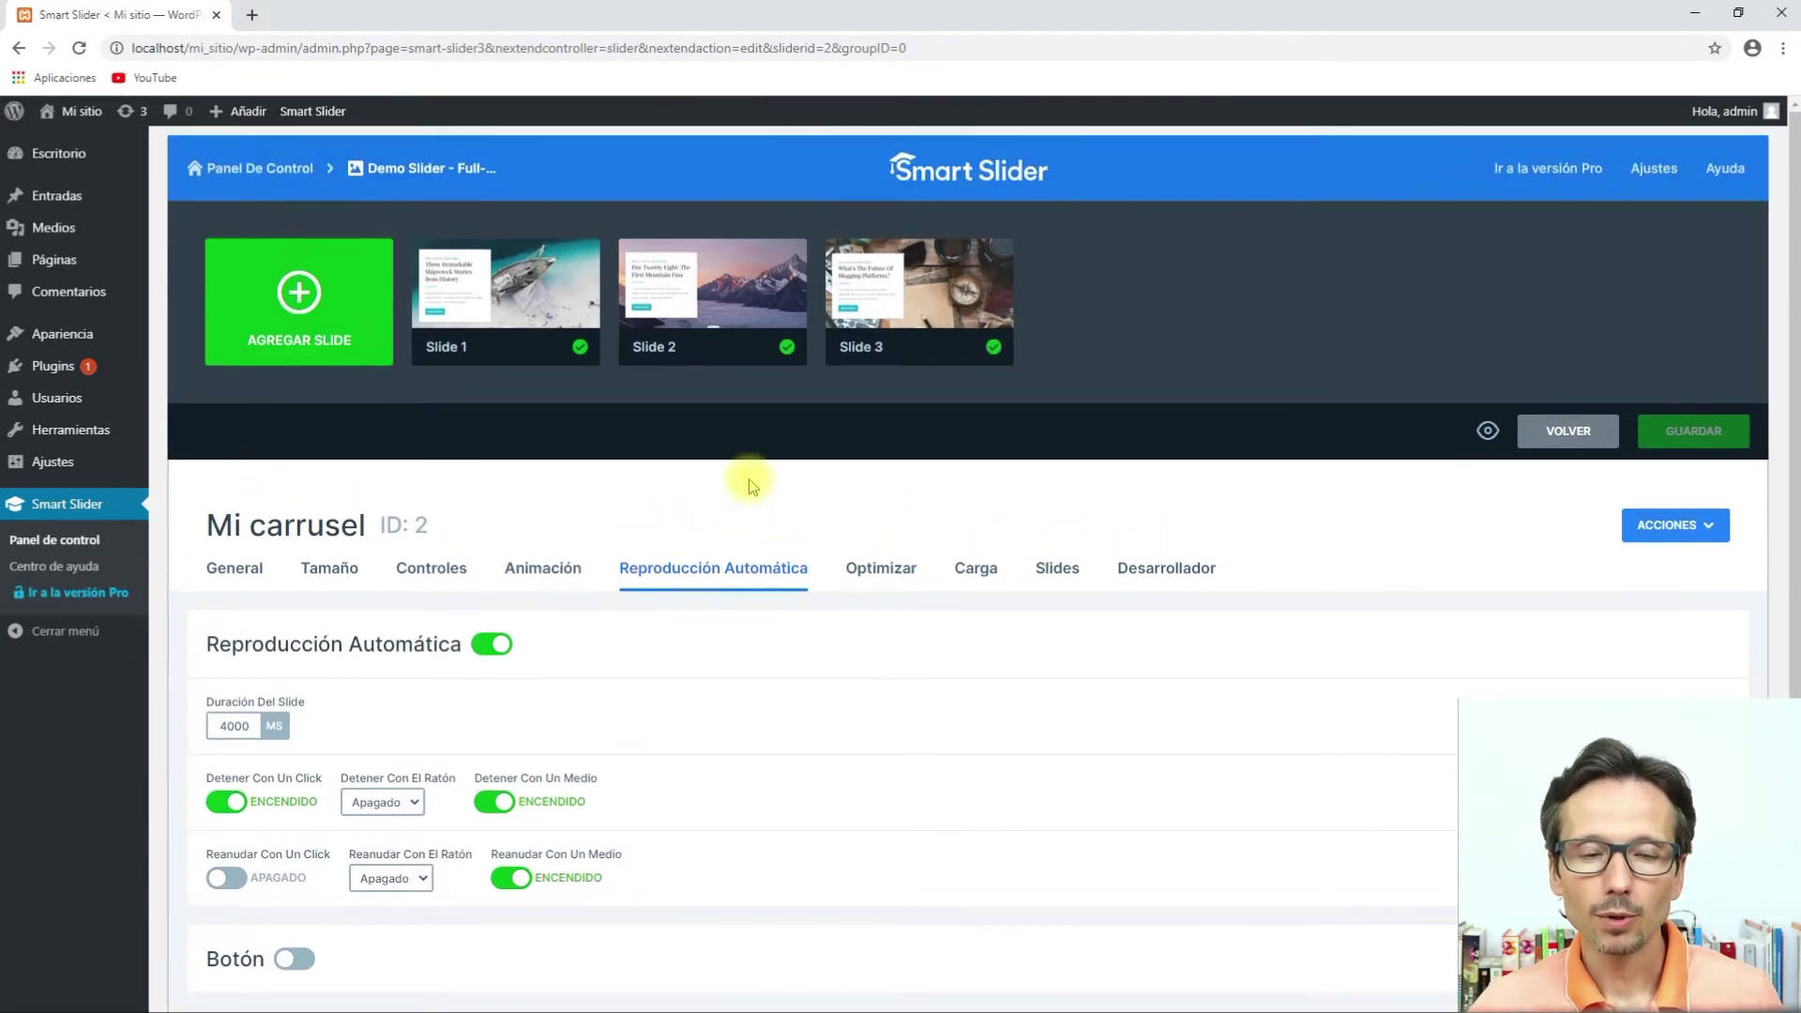
Examine the carousel's existing slides and the slide types offered for adding a new one.
{"action": "mouse_move", "coordinate": [519, 301]}
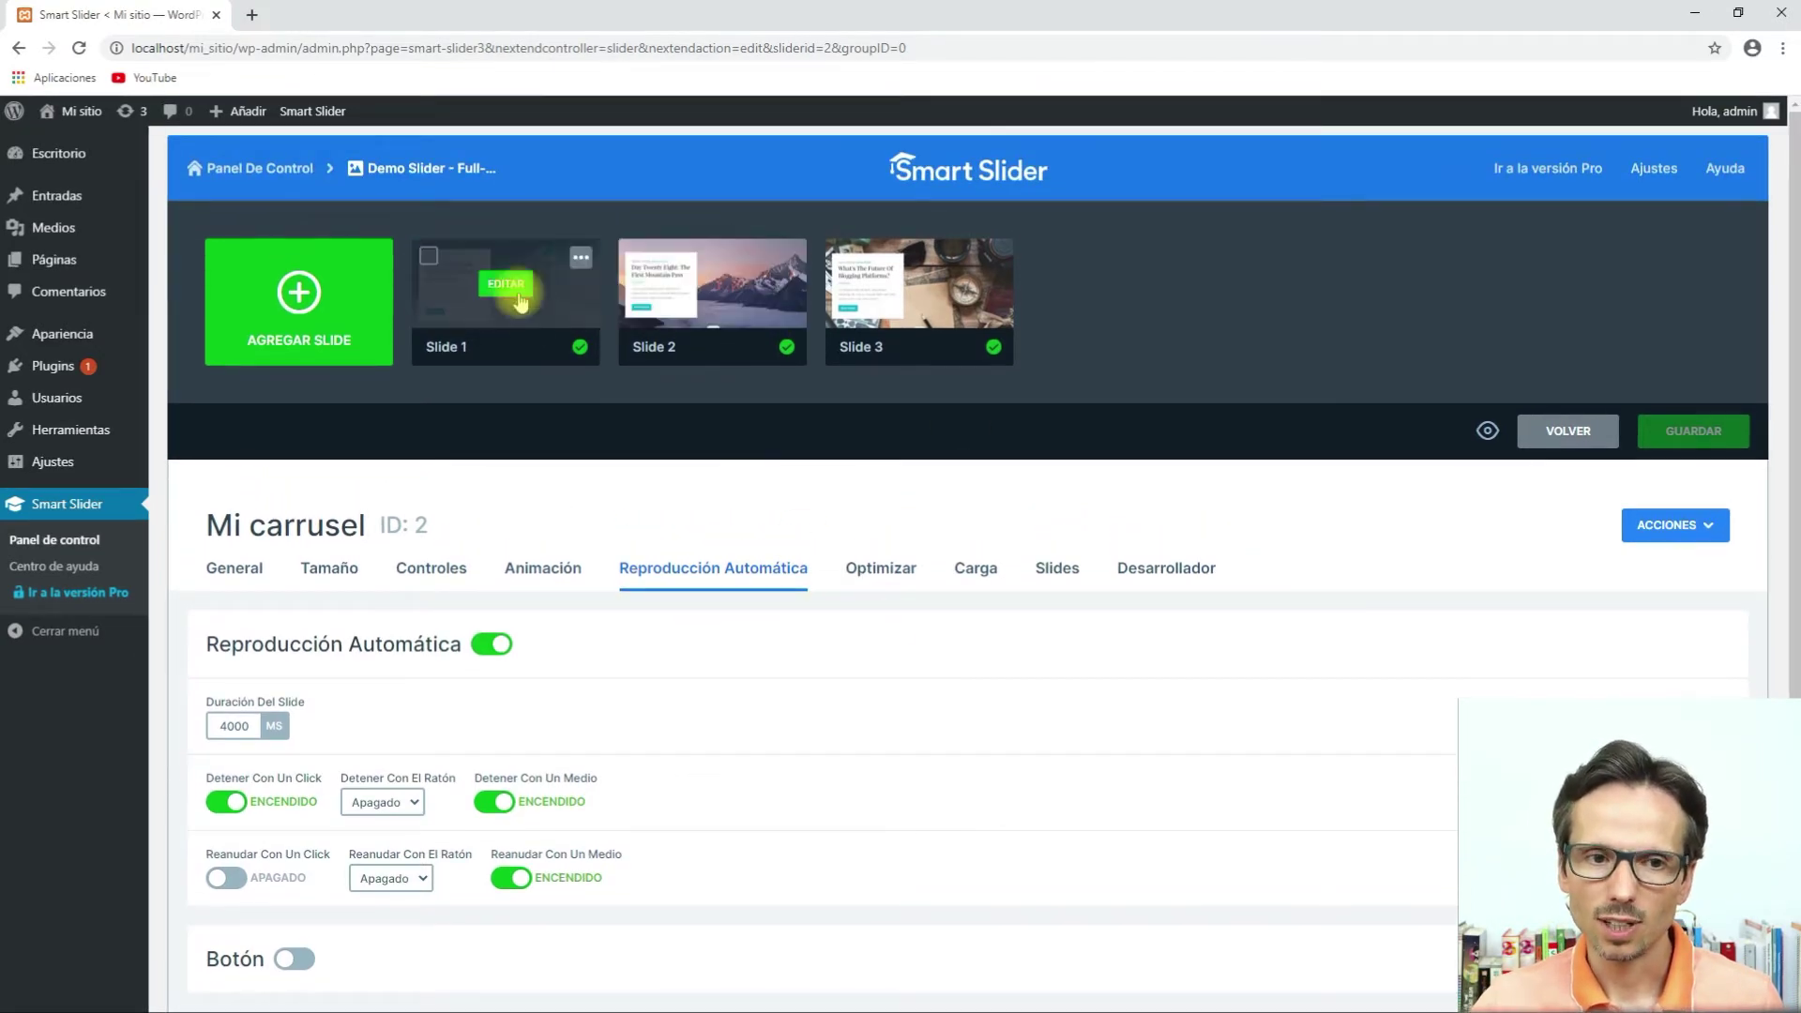
{"action": "mouse_move", "coordinate": [981, 337]}
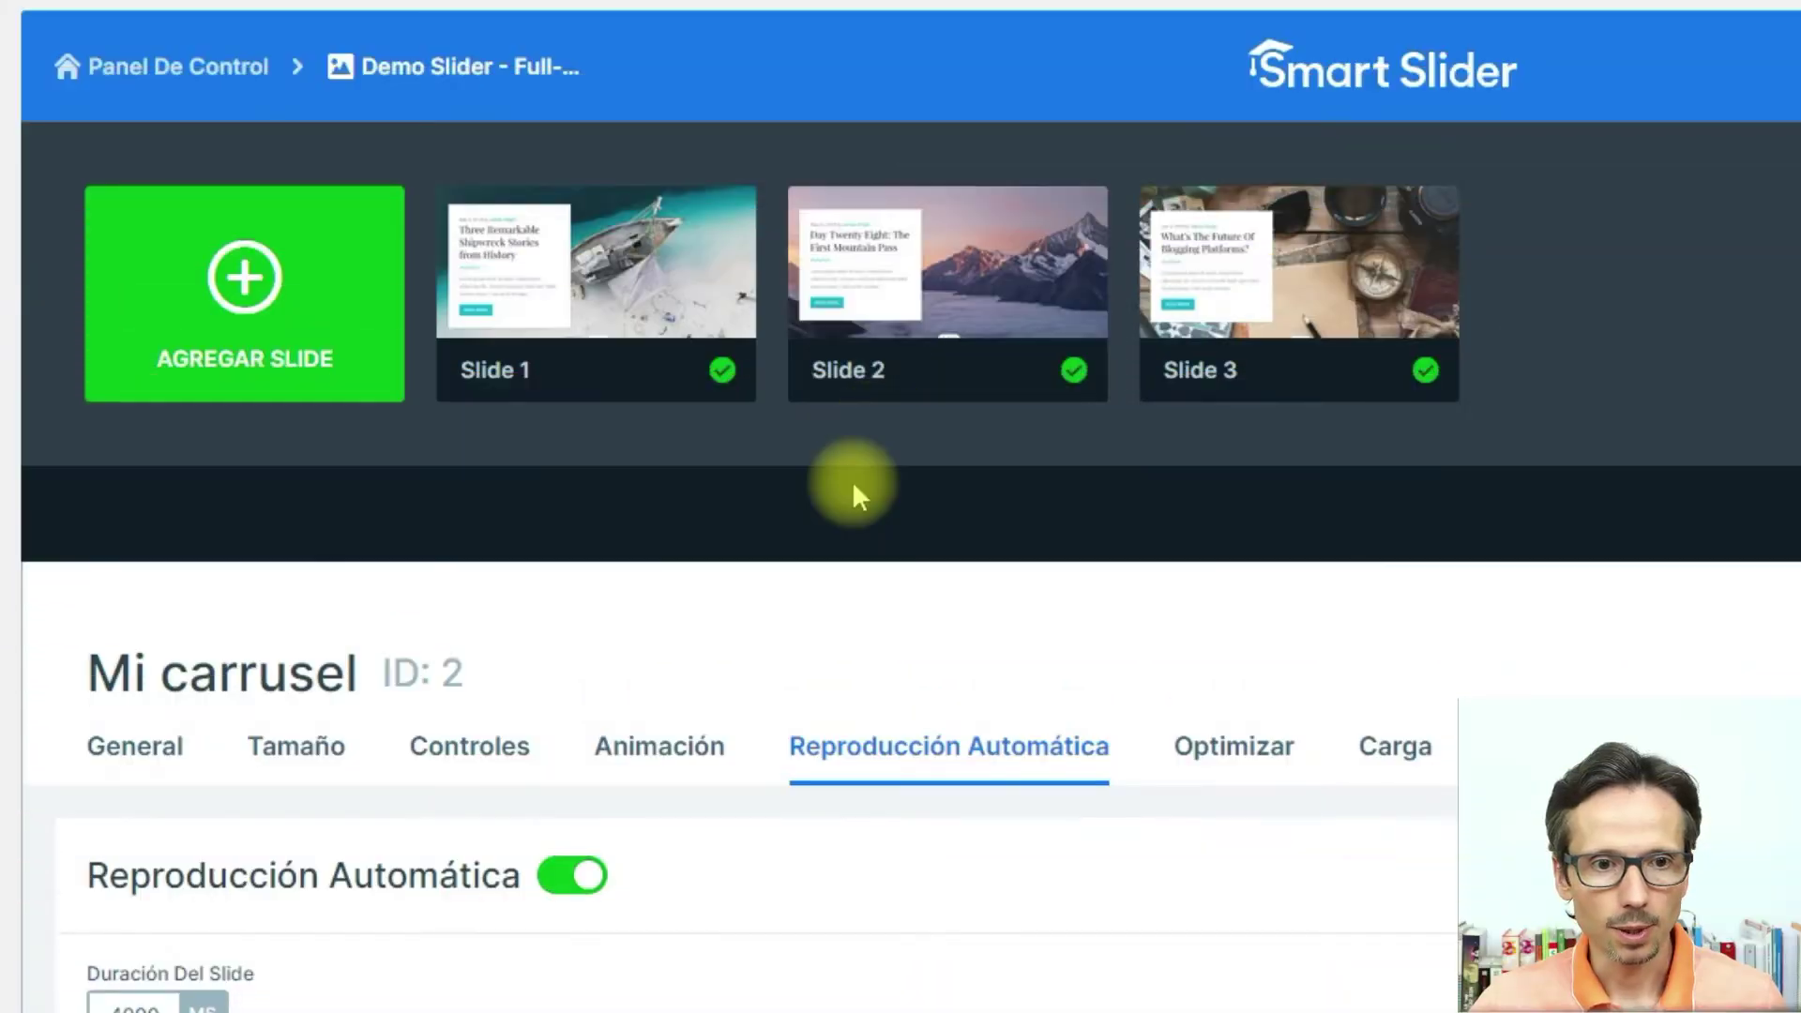
{"action": "mouse_move", "coordinate": [638, 324]}
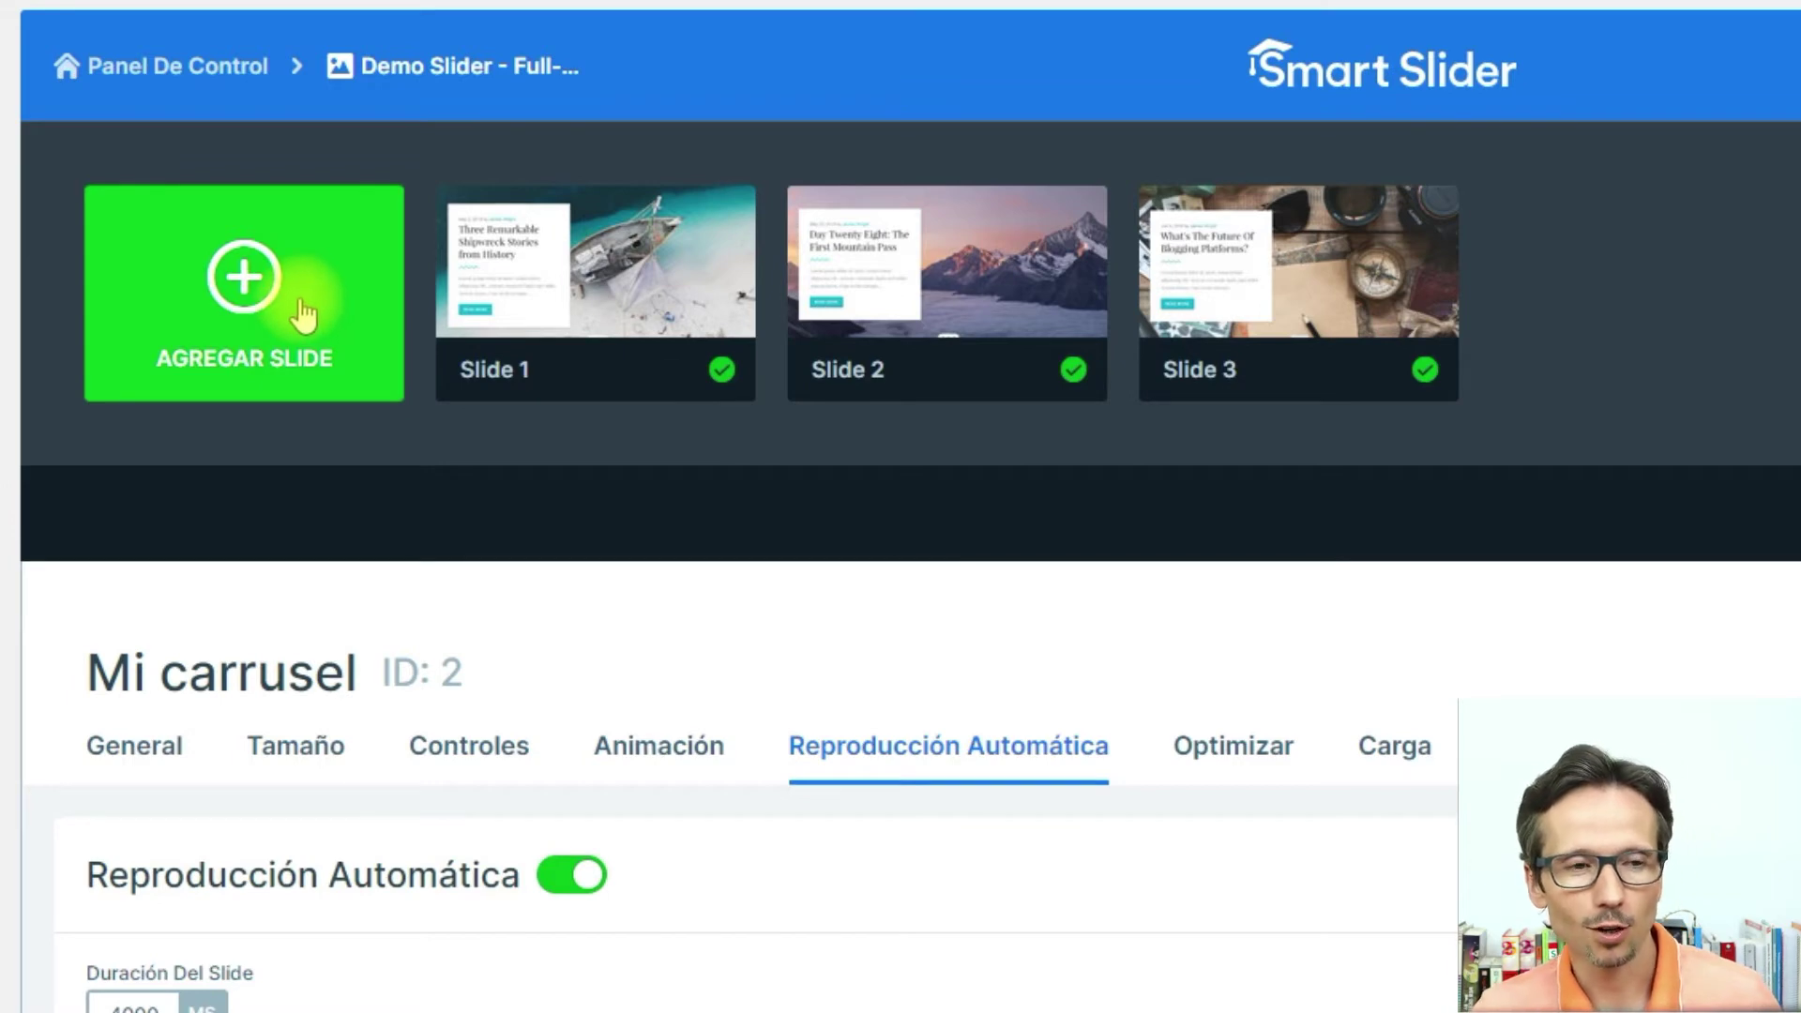
{"action": "left_click", "coordinate": [240, 302]}
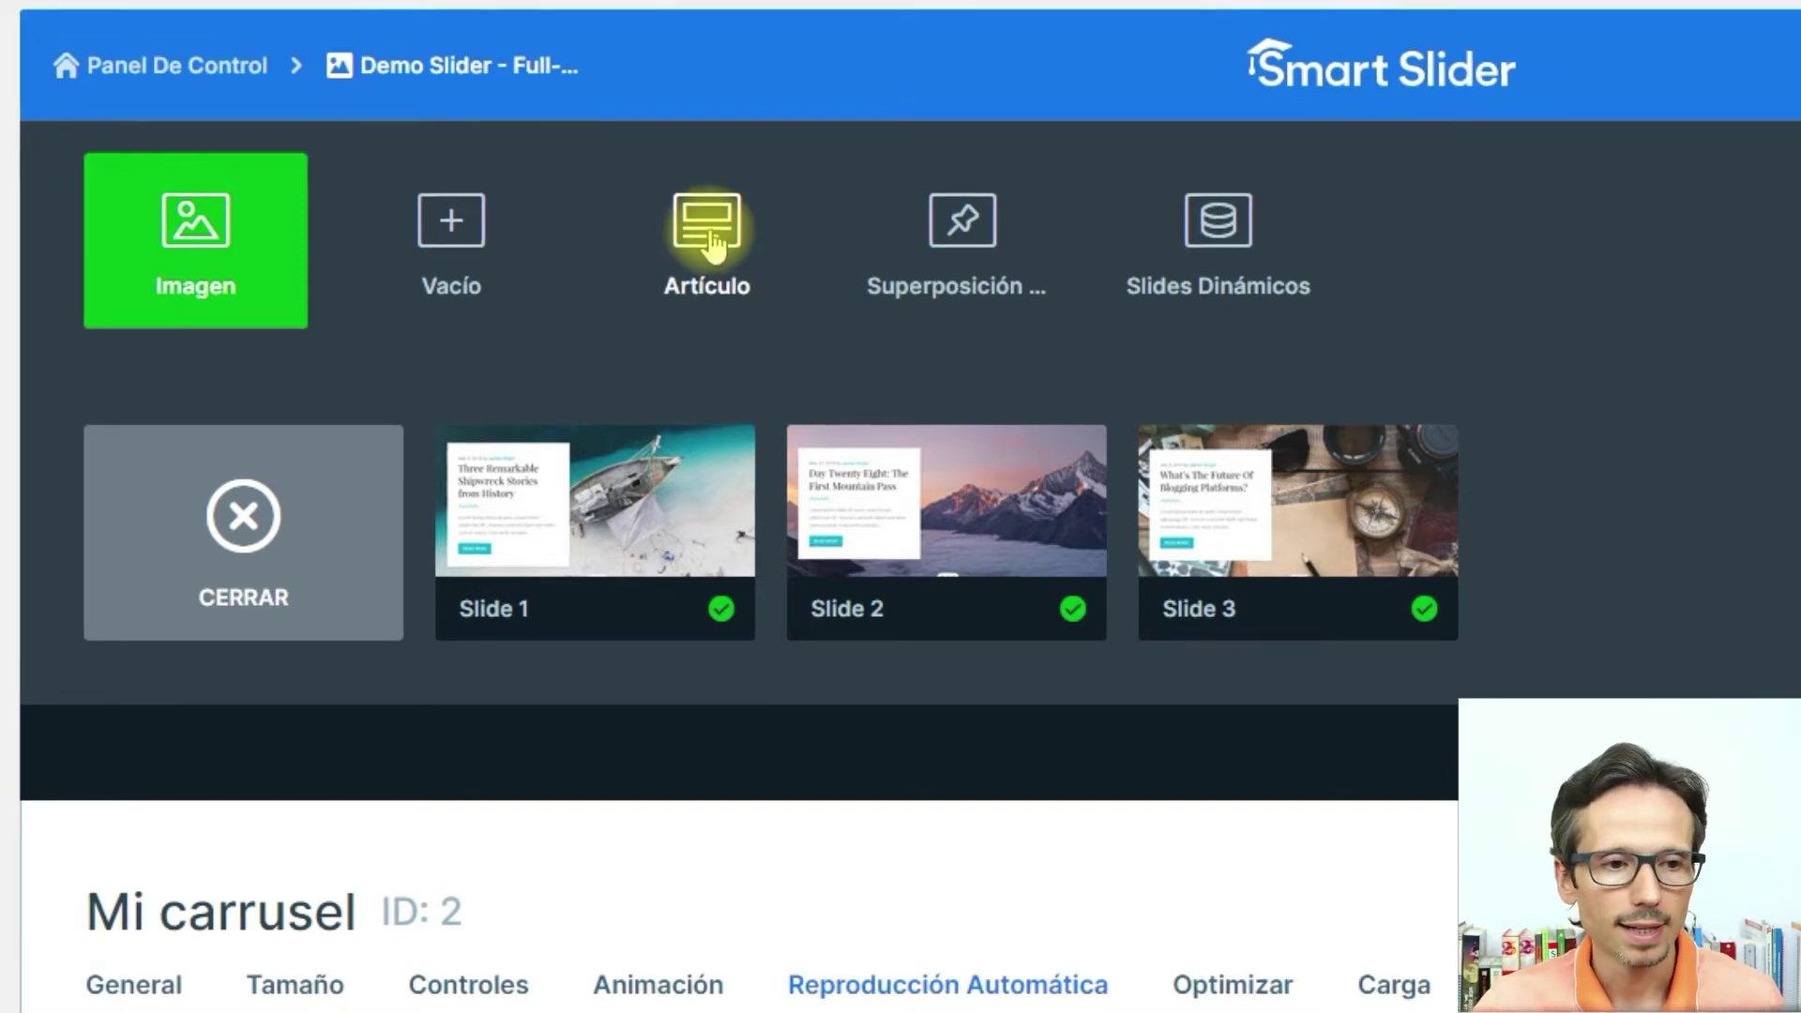
{"action": "left_click", "coordinate": [243, 517]}
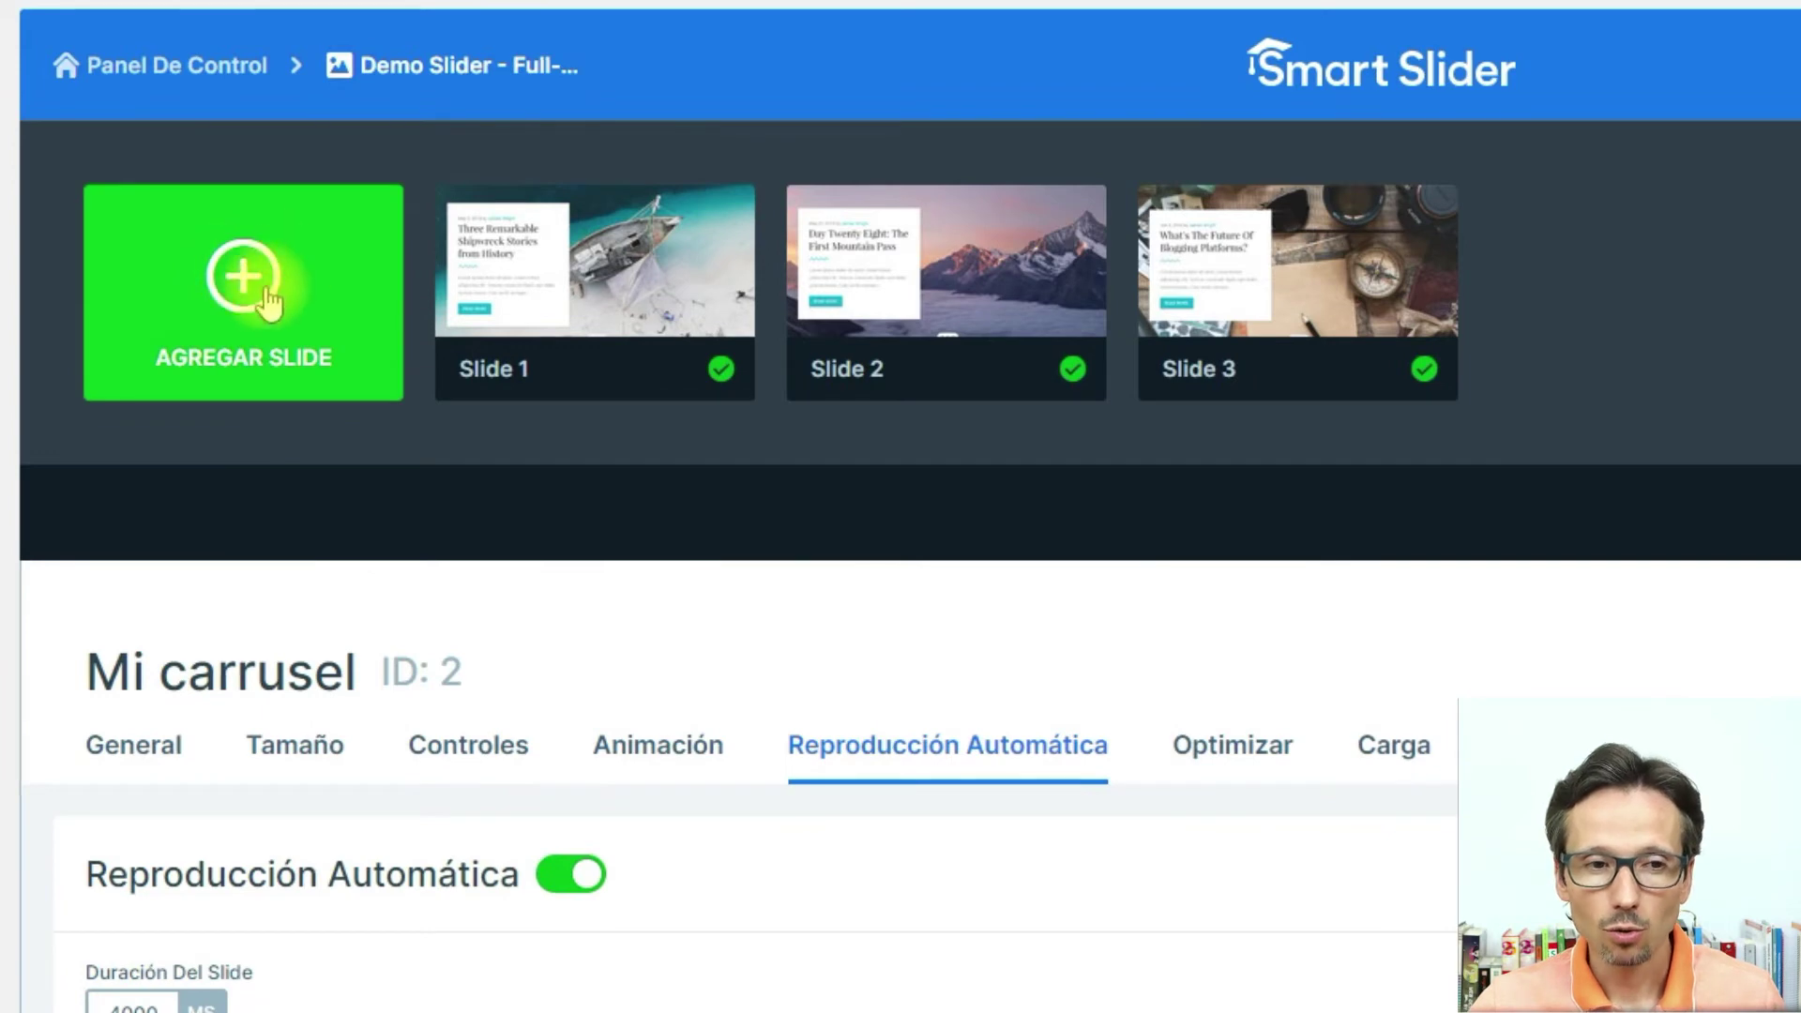
Duplicate Slide 1 in the carousel.
{"action": "mouse_move", "coordinate": [569, 314]}
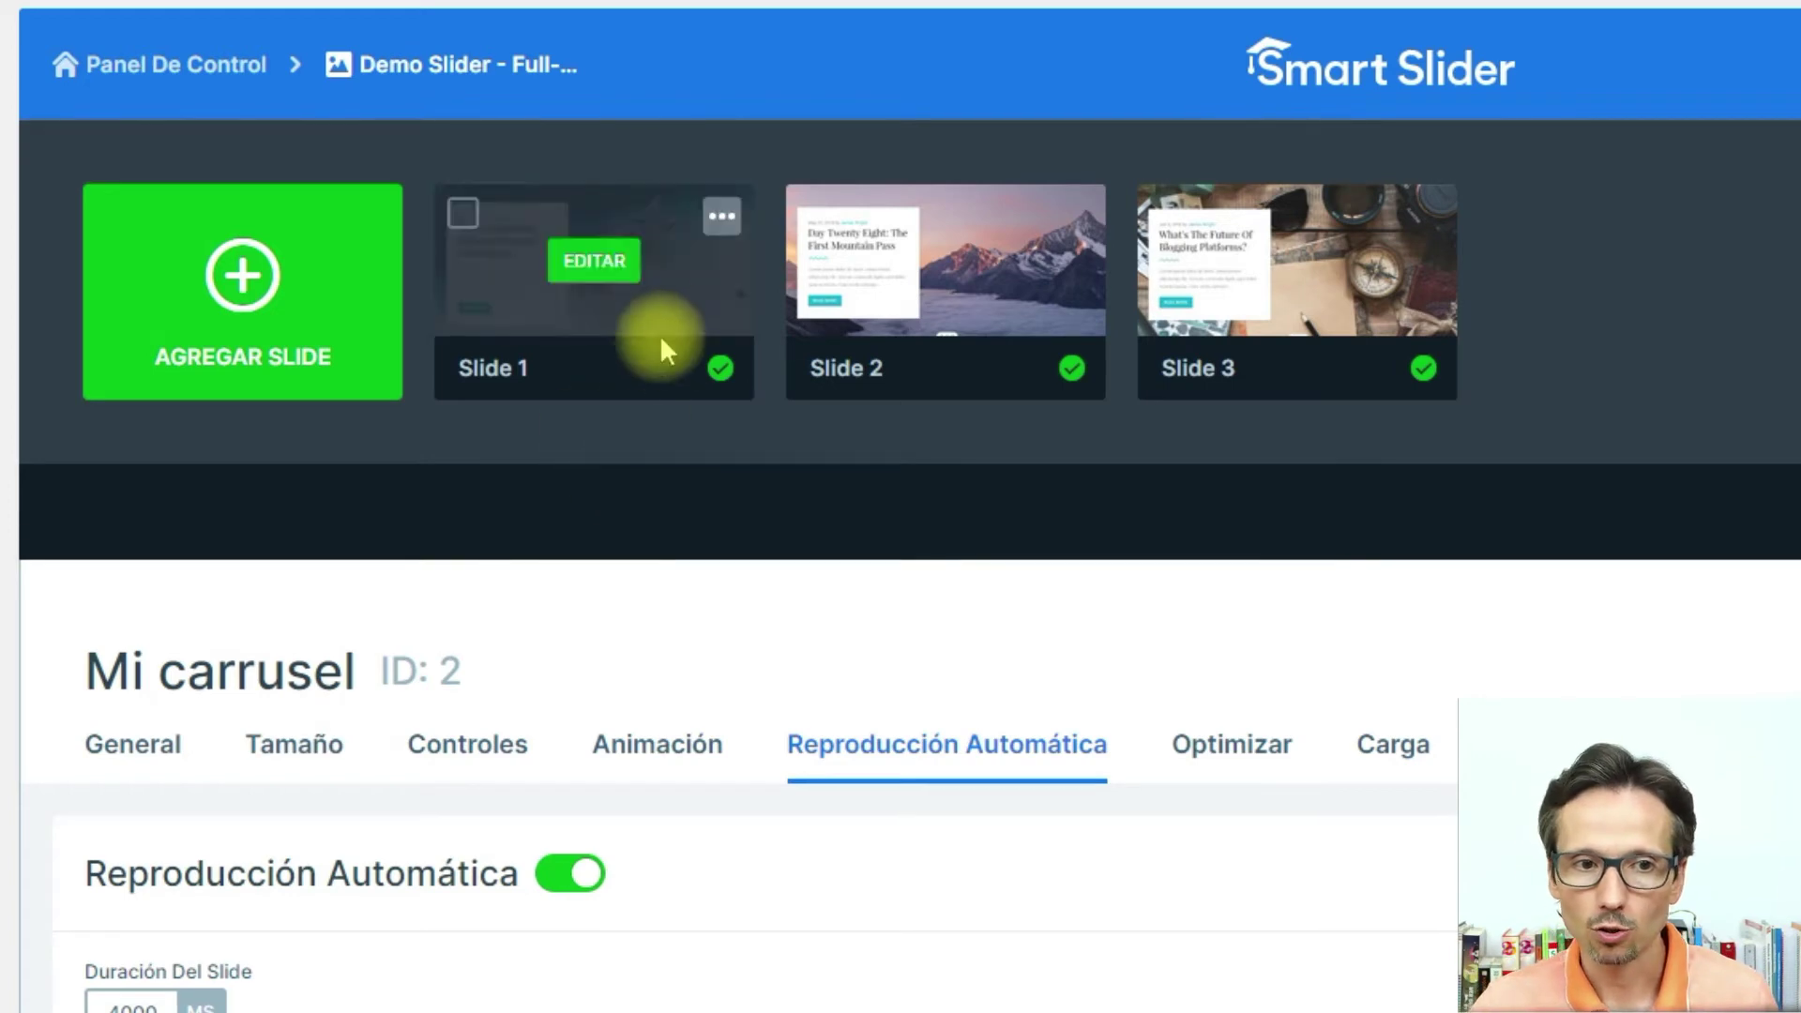
{"action": "left_click", "coordinate": [722, 222]}
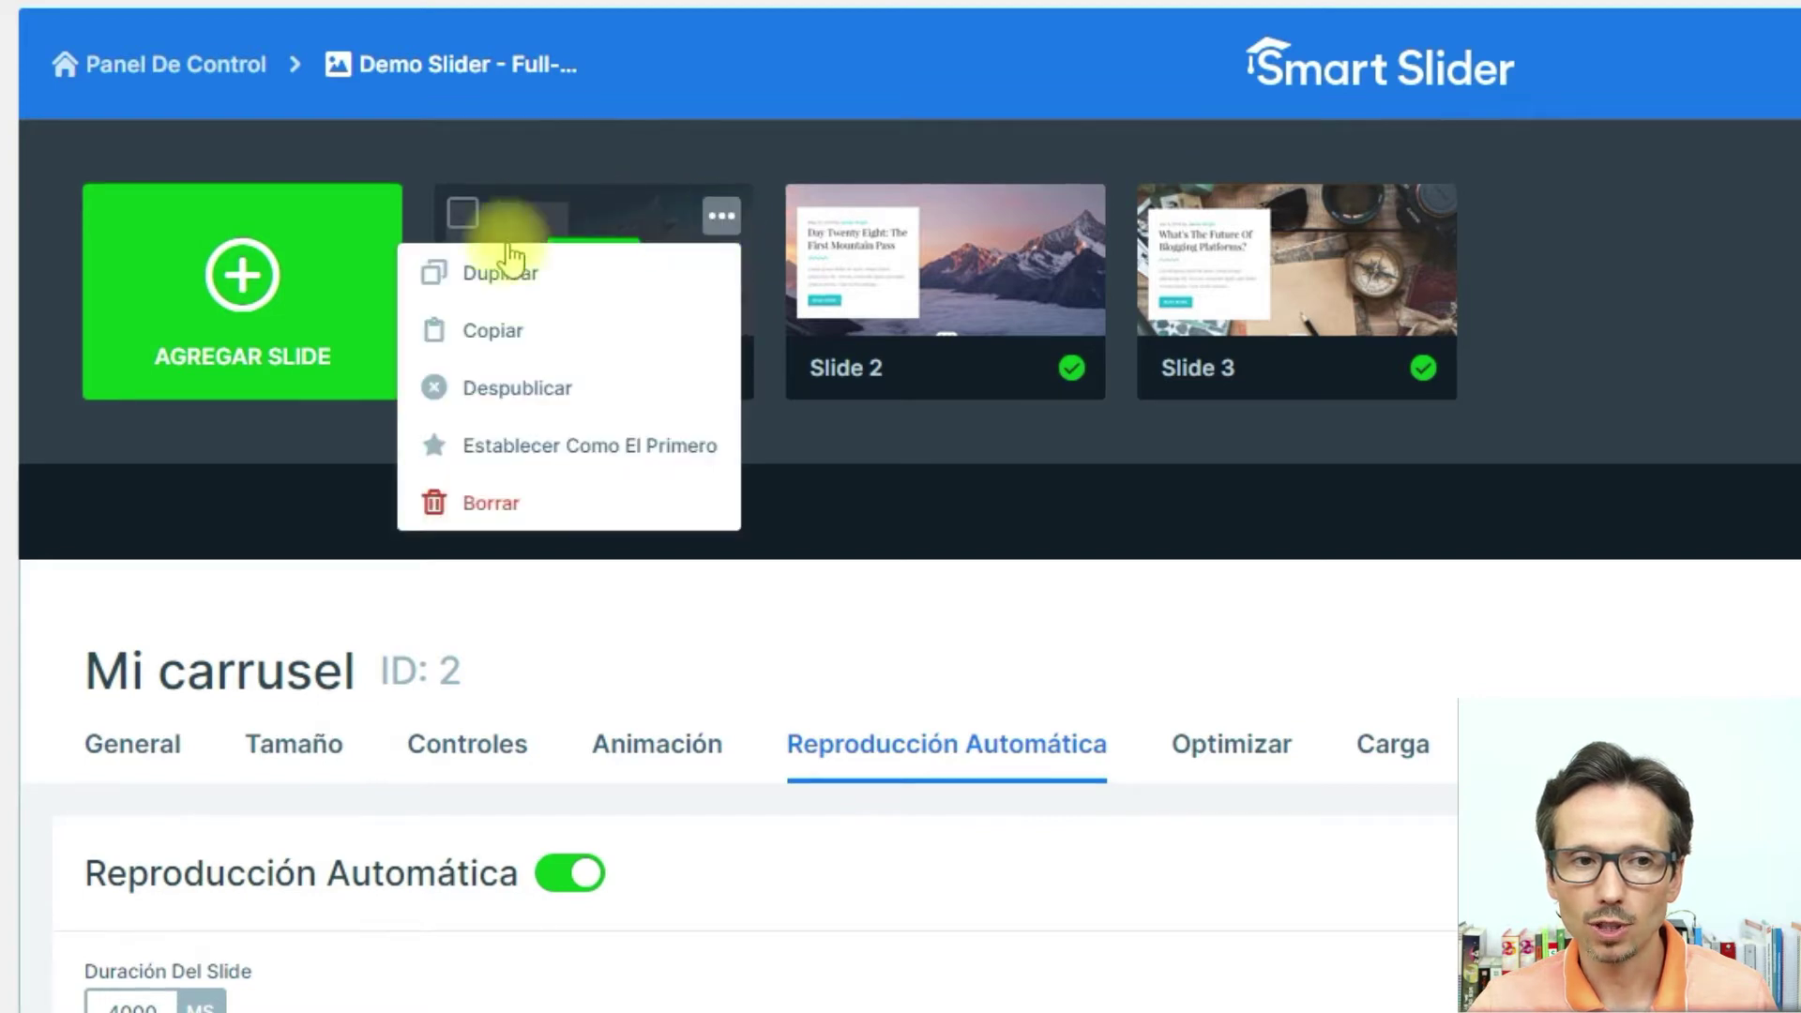
{"action": "left_click", "coordinate": [494, 292]}
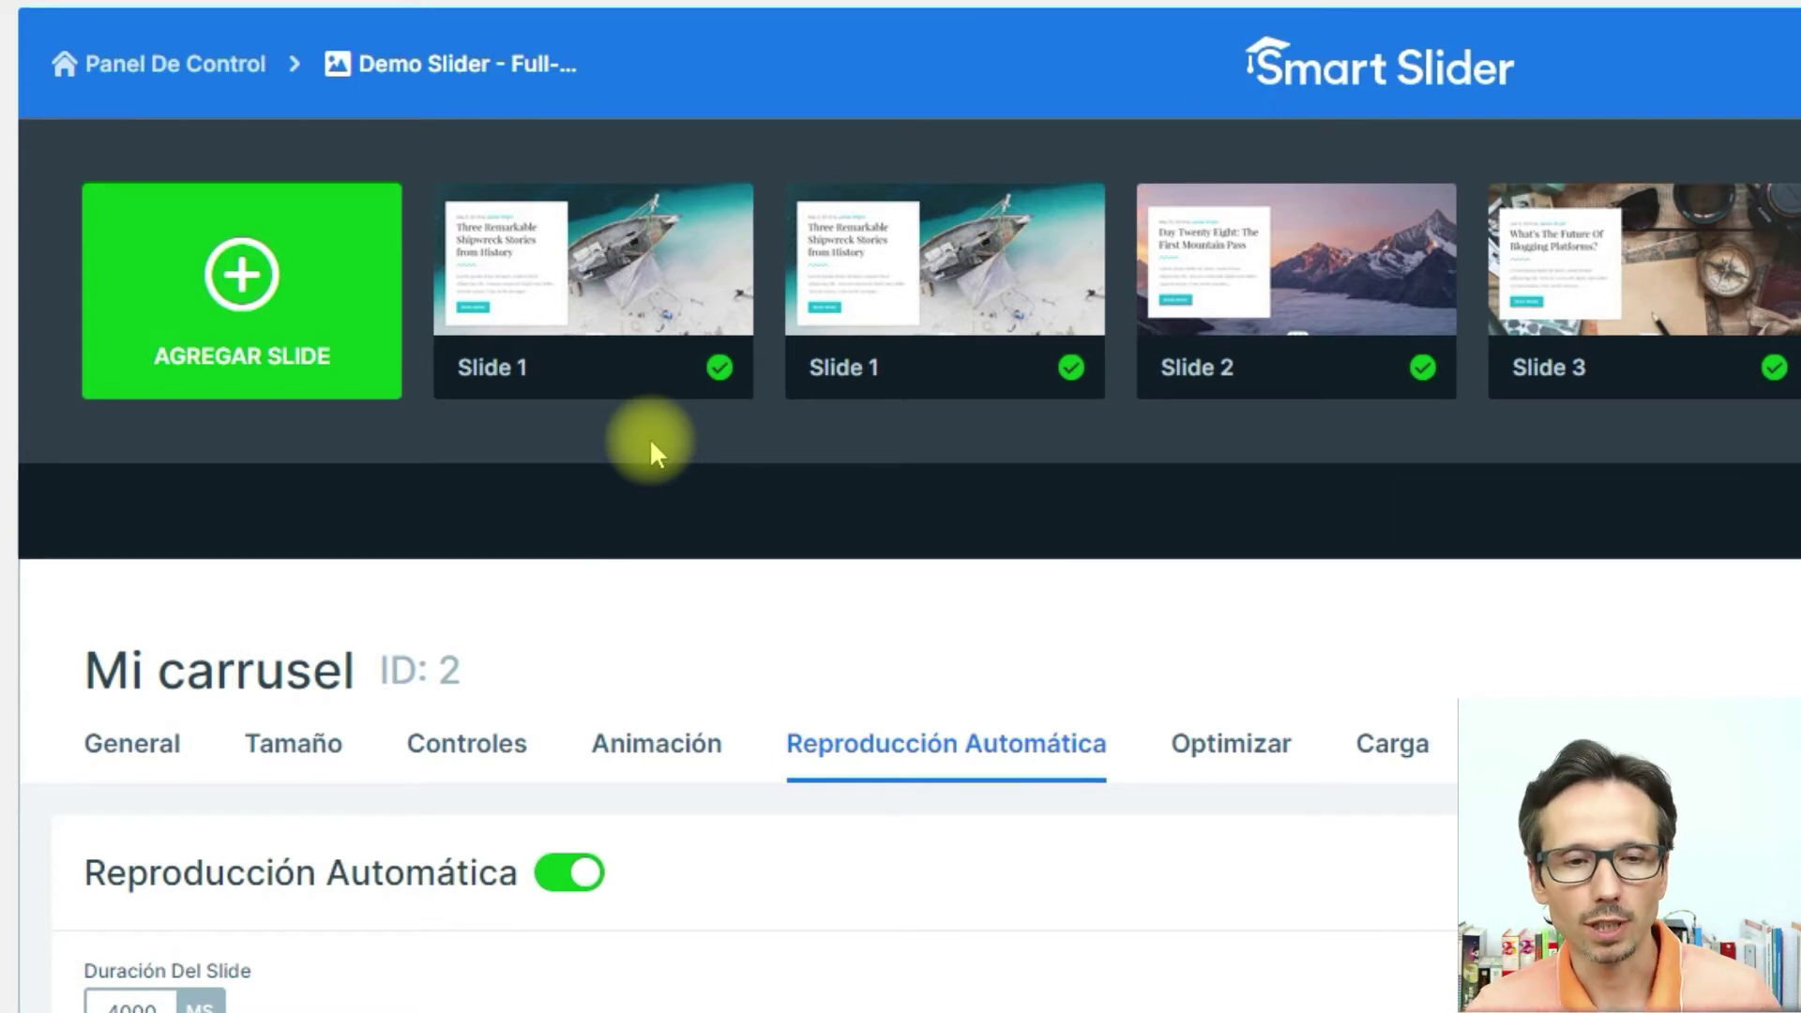
Open the first Slide 1 for editing and dismiss the notice about the changes in version 3.4.
{"action": "mouse_move", "coordinate": [553, 230]}
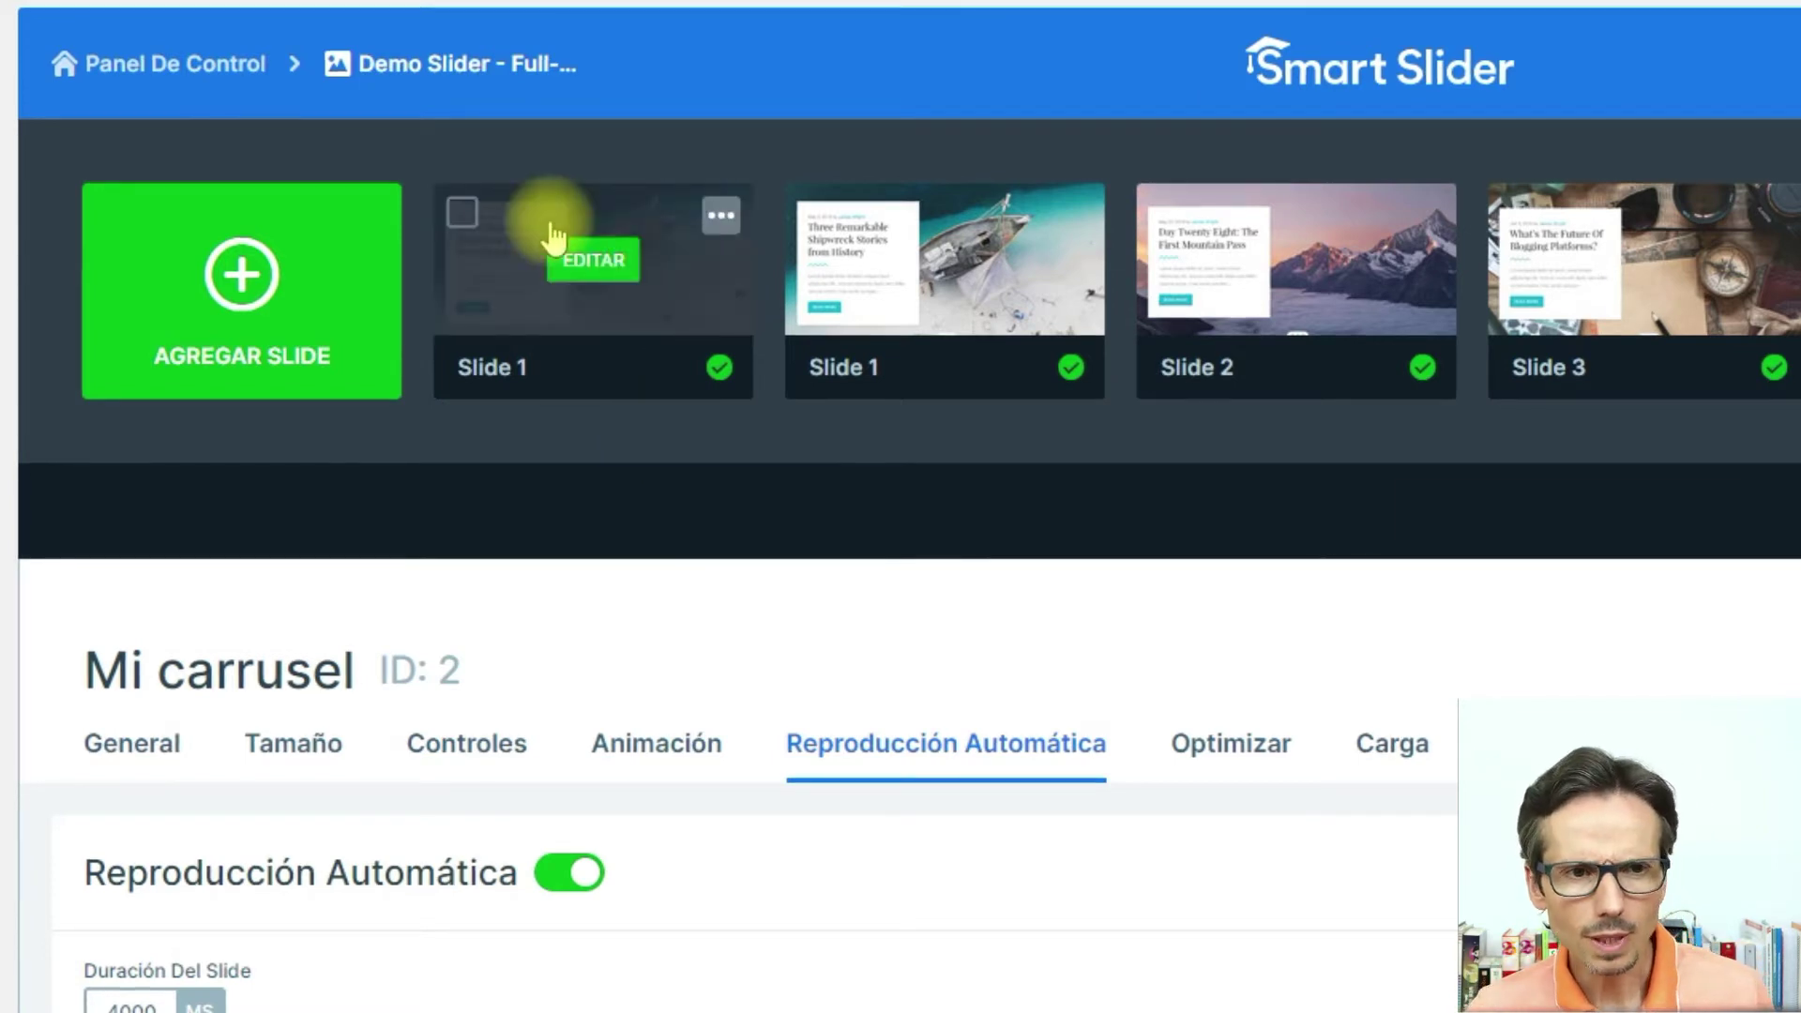
{"action": "mouse_move", "coordinate": [567, 309]}
{"action": "left_mouse_down"}
{"action": "mouse_move", "coordinate": [791, 273]}
{"action": "mouse_move", "coordinate": [563, 315]}
{"action": "left_mouse_up"}
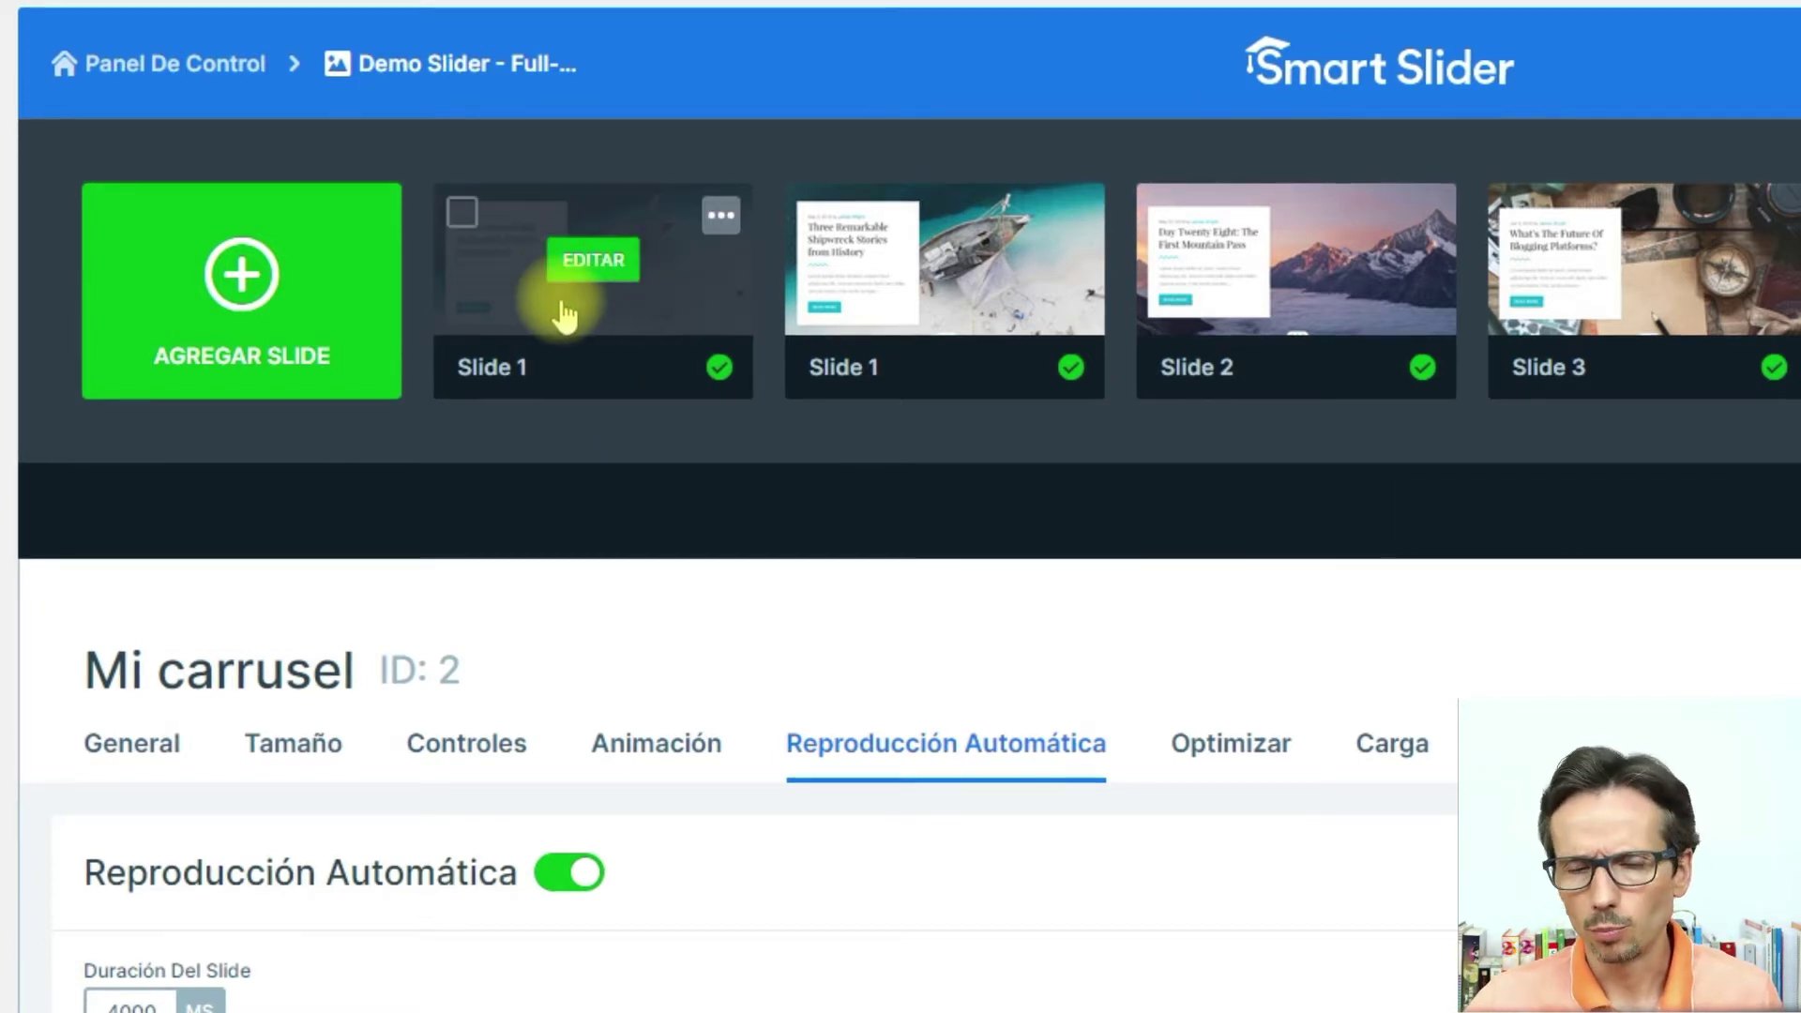
{"action": "left_click", "coordinate": [592, 263]}
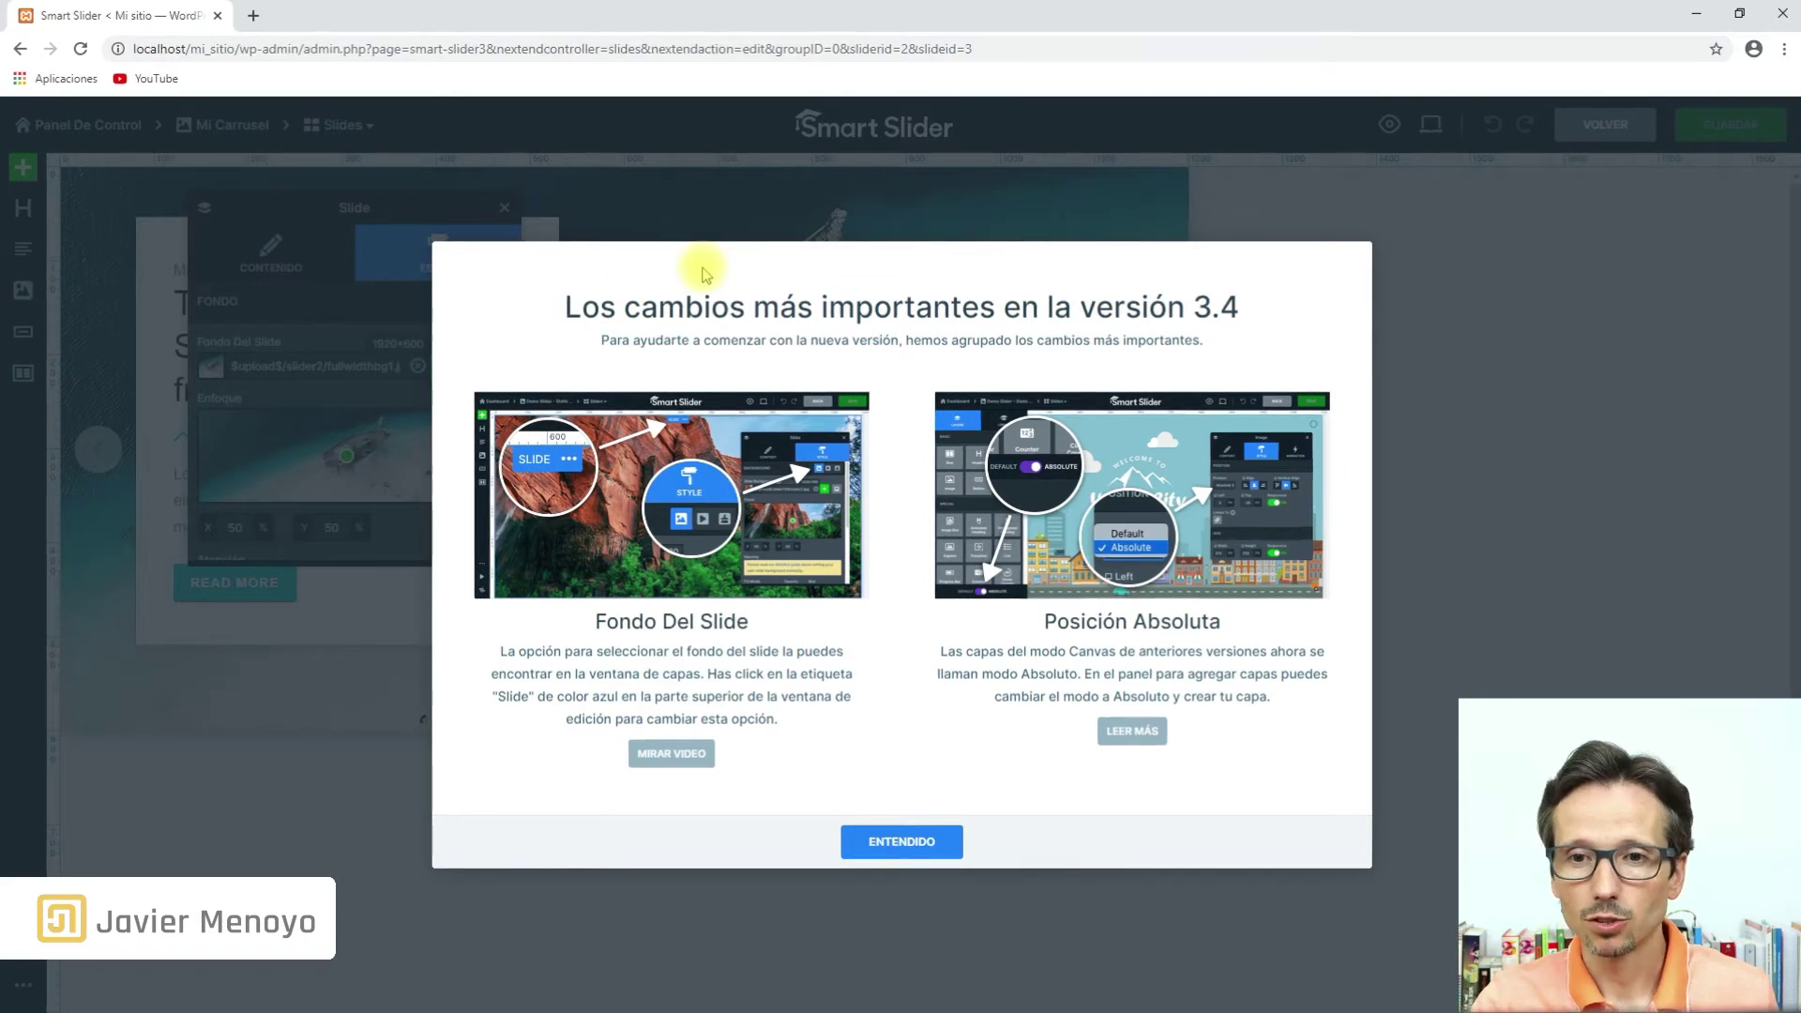
{"action": "left_click", "coordinate": [929, 861]}
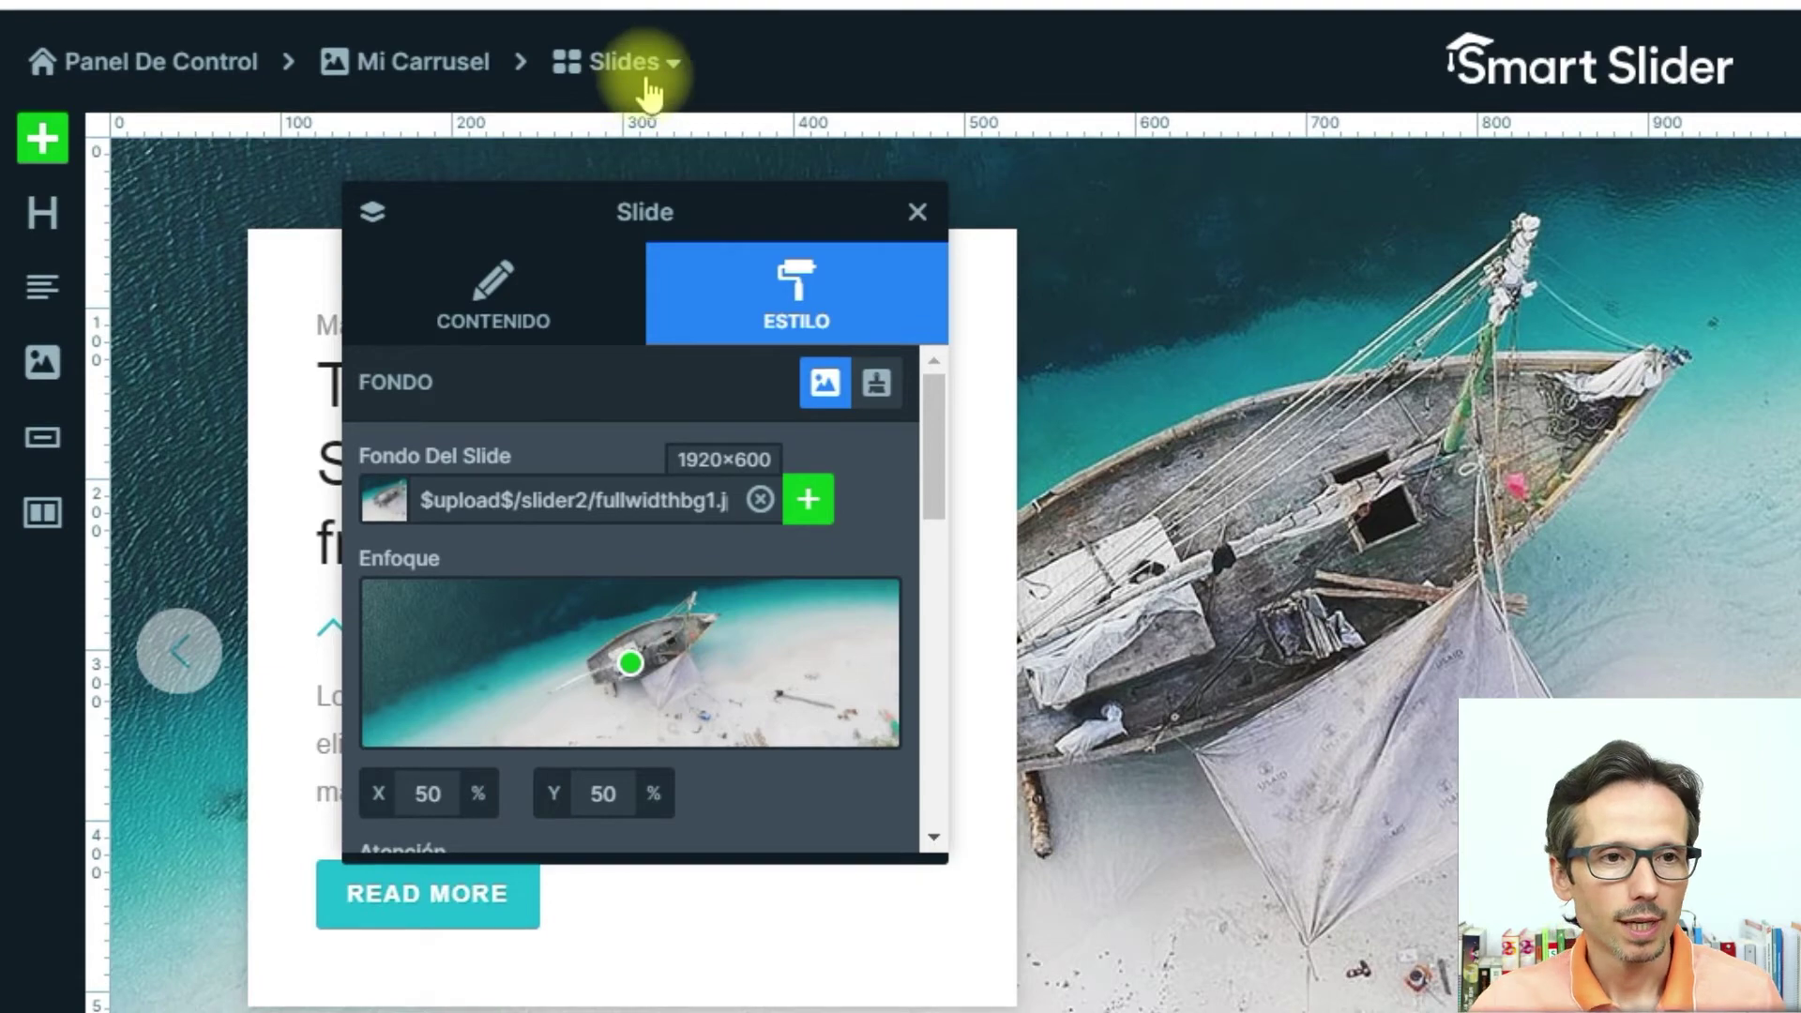
Look over the carousel's list of slides from within the slide editor and collapse it again.
{"action": "left_click", "coordinate": [675, 64]}
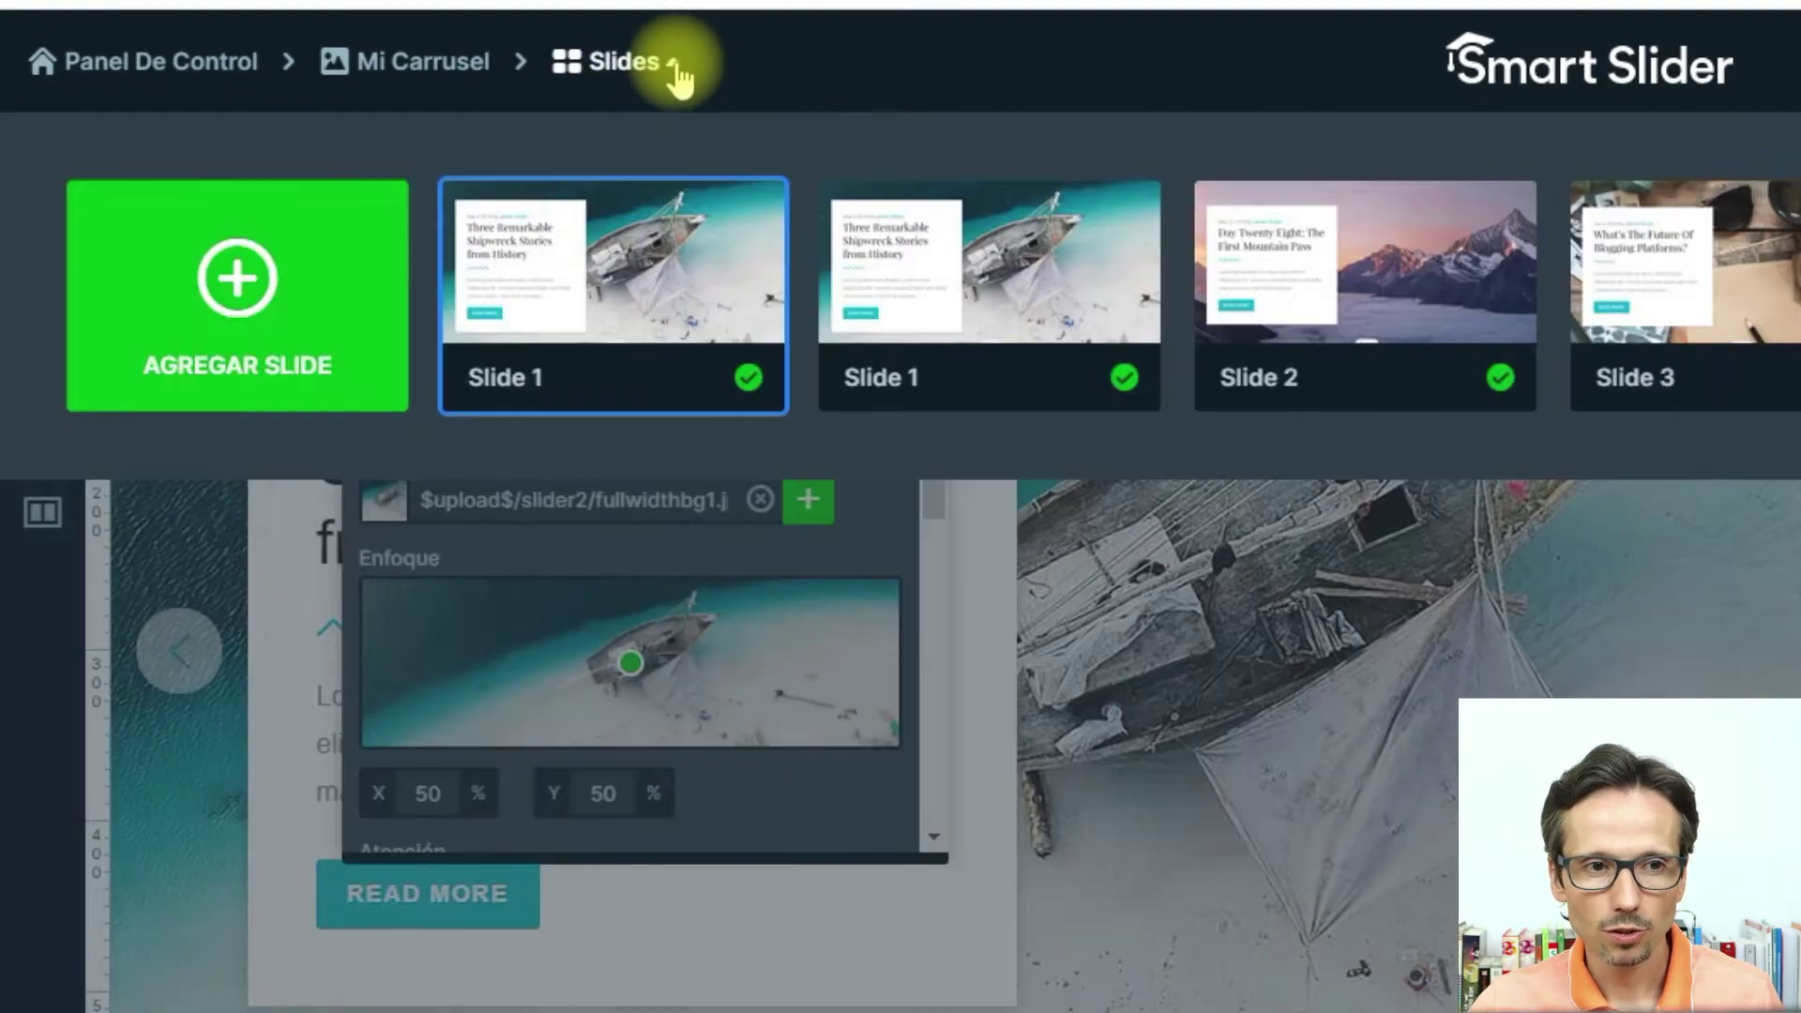
{"action": "mouse_move", "coordinate": [1370, 282]}
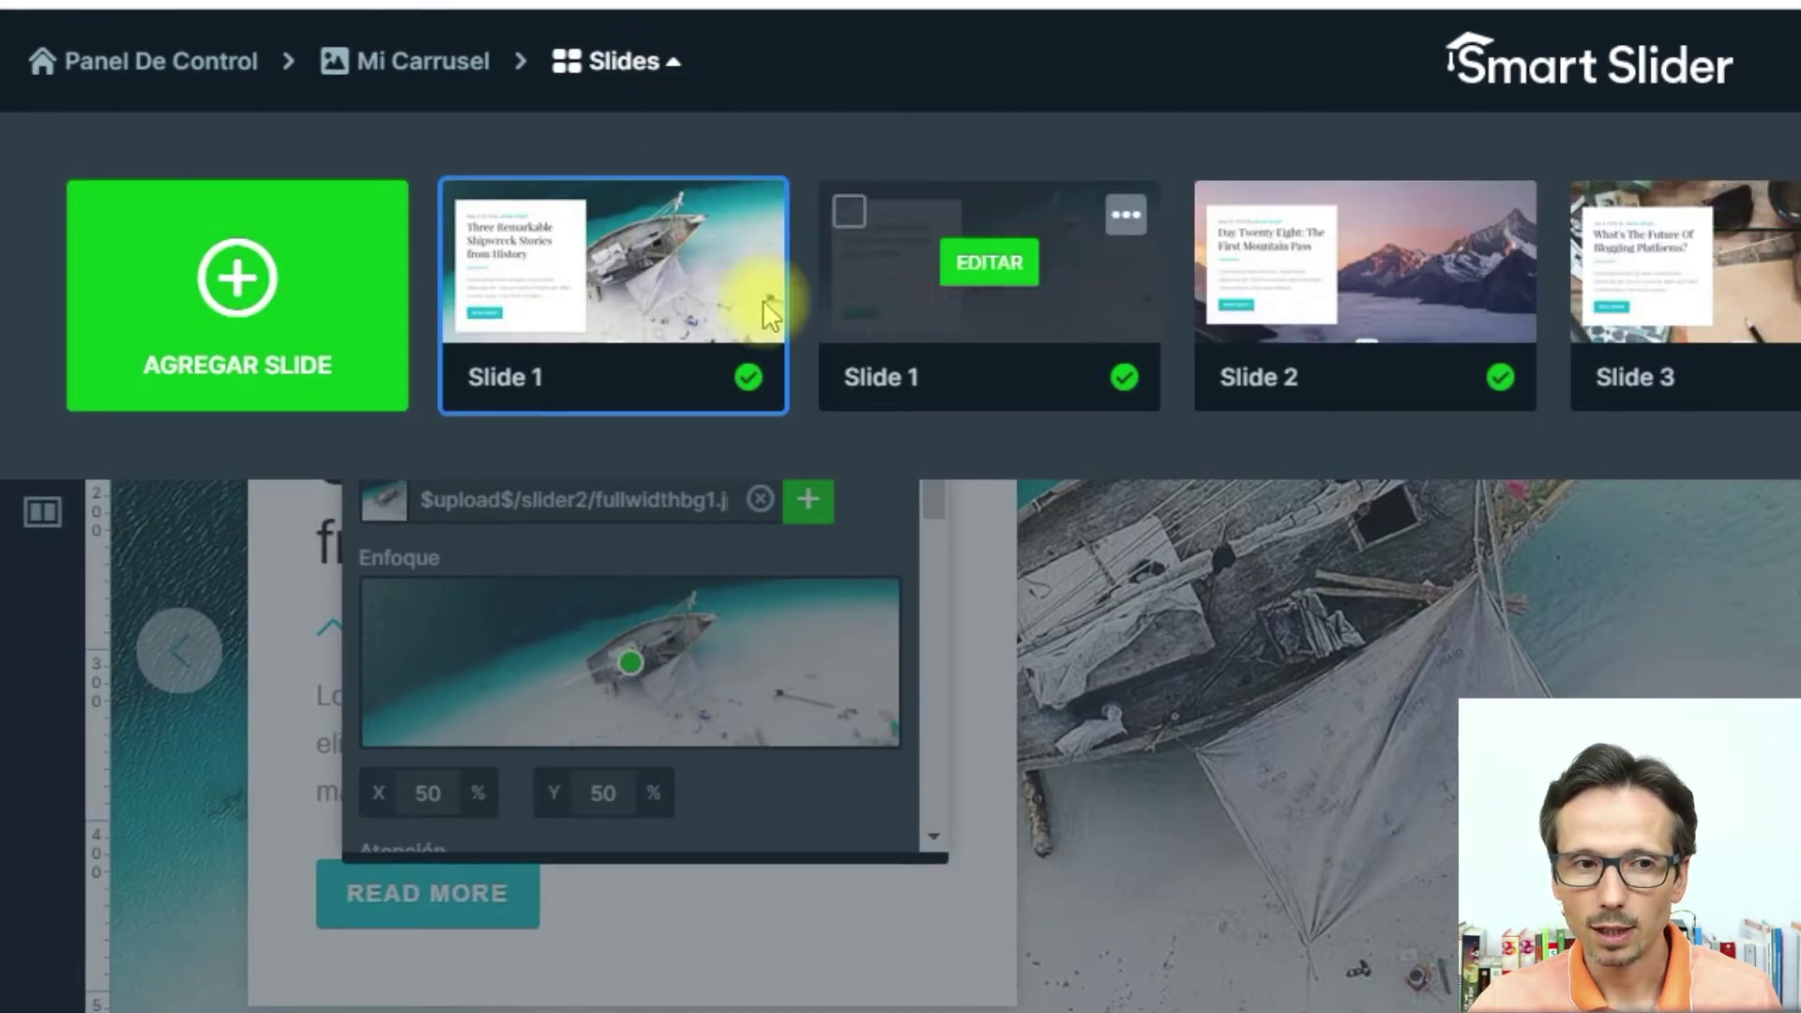
{"action": "mouse_move", "coordinate": [637, 277]}
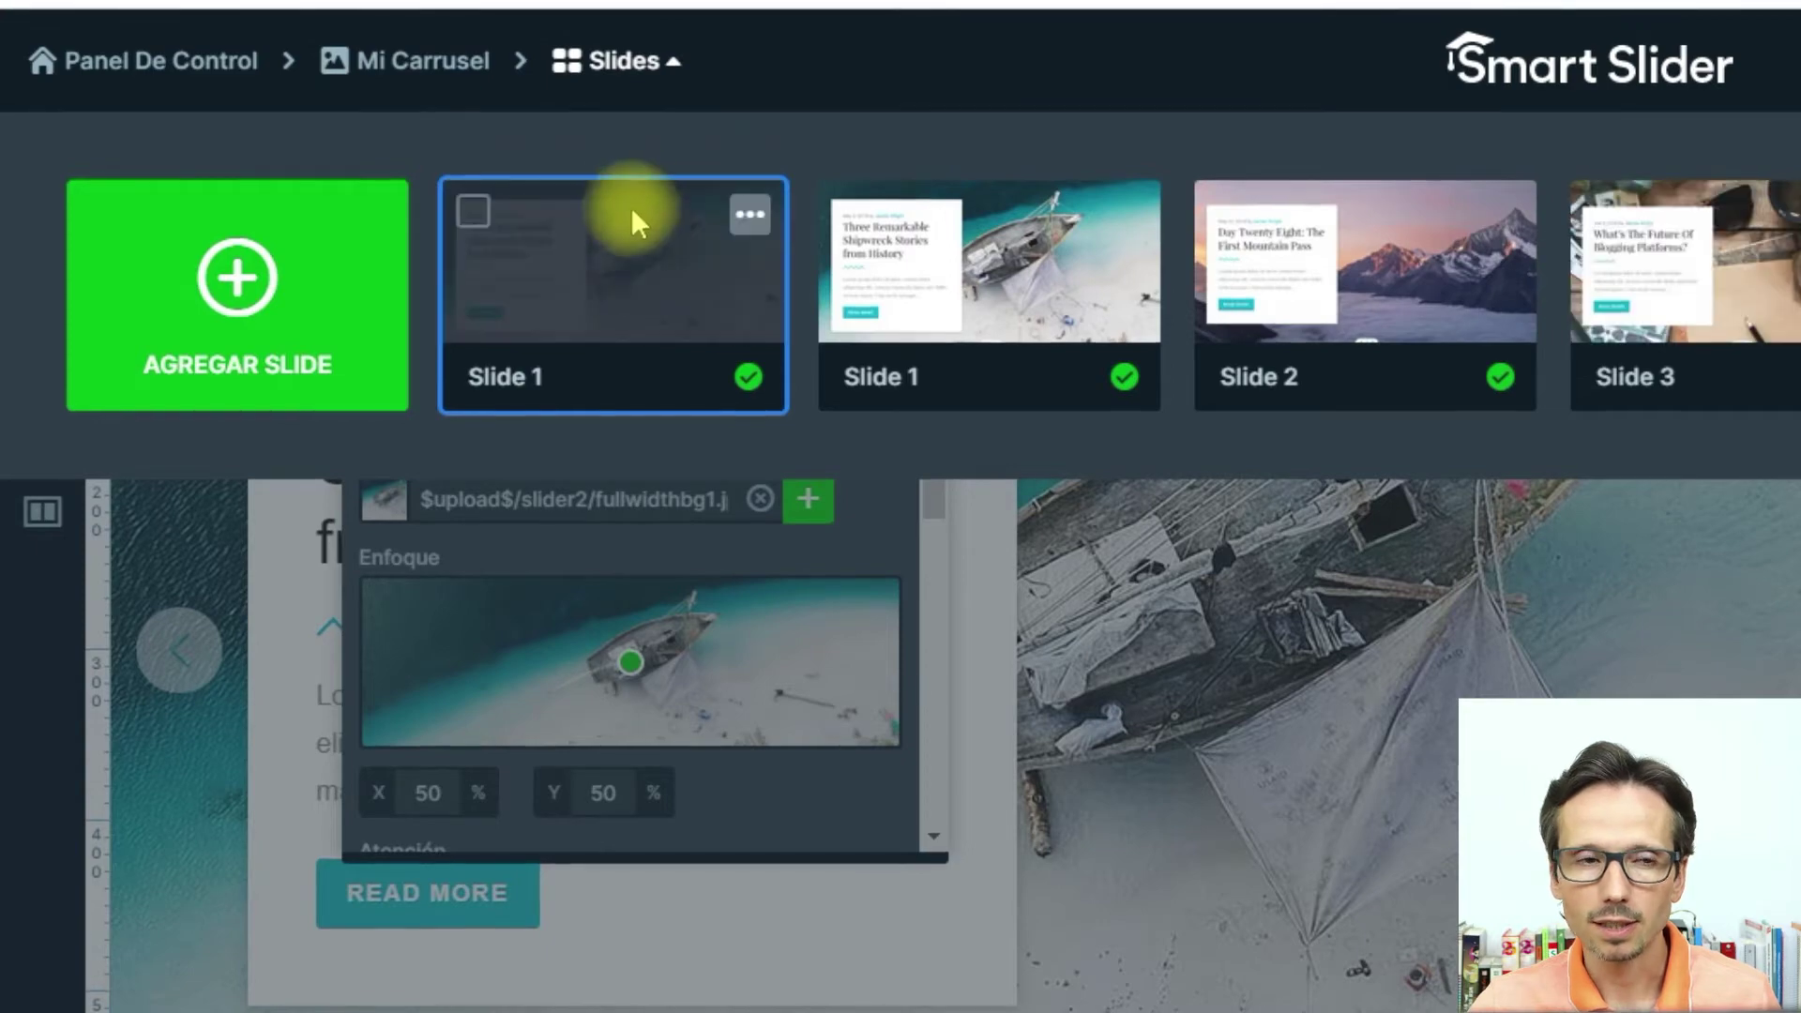
{"action": "left_click", "coordinate": [674, 74]}
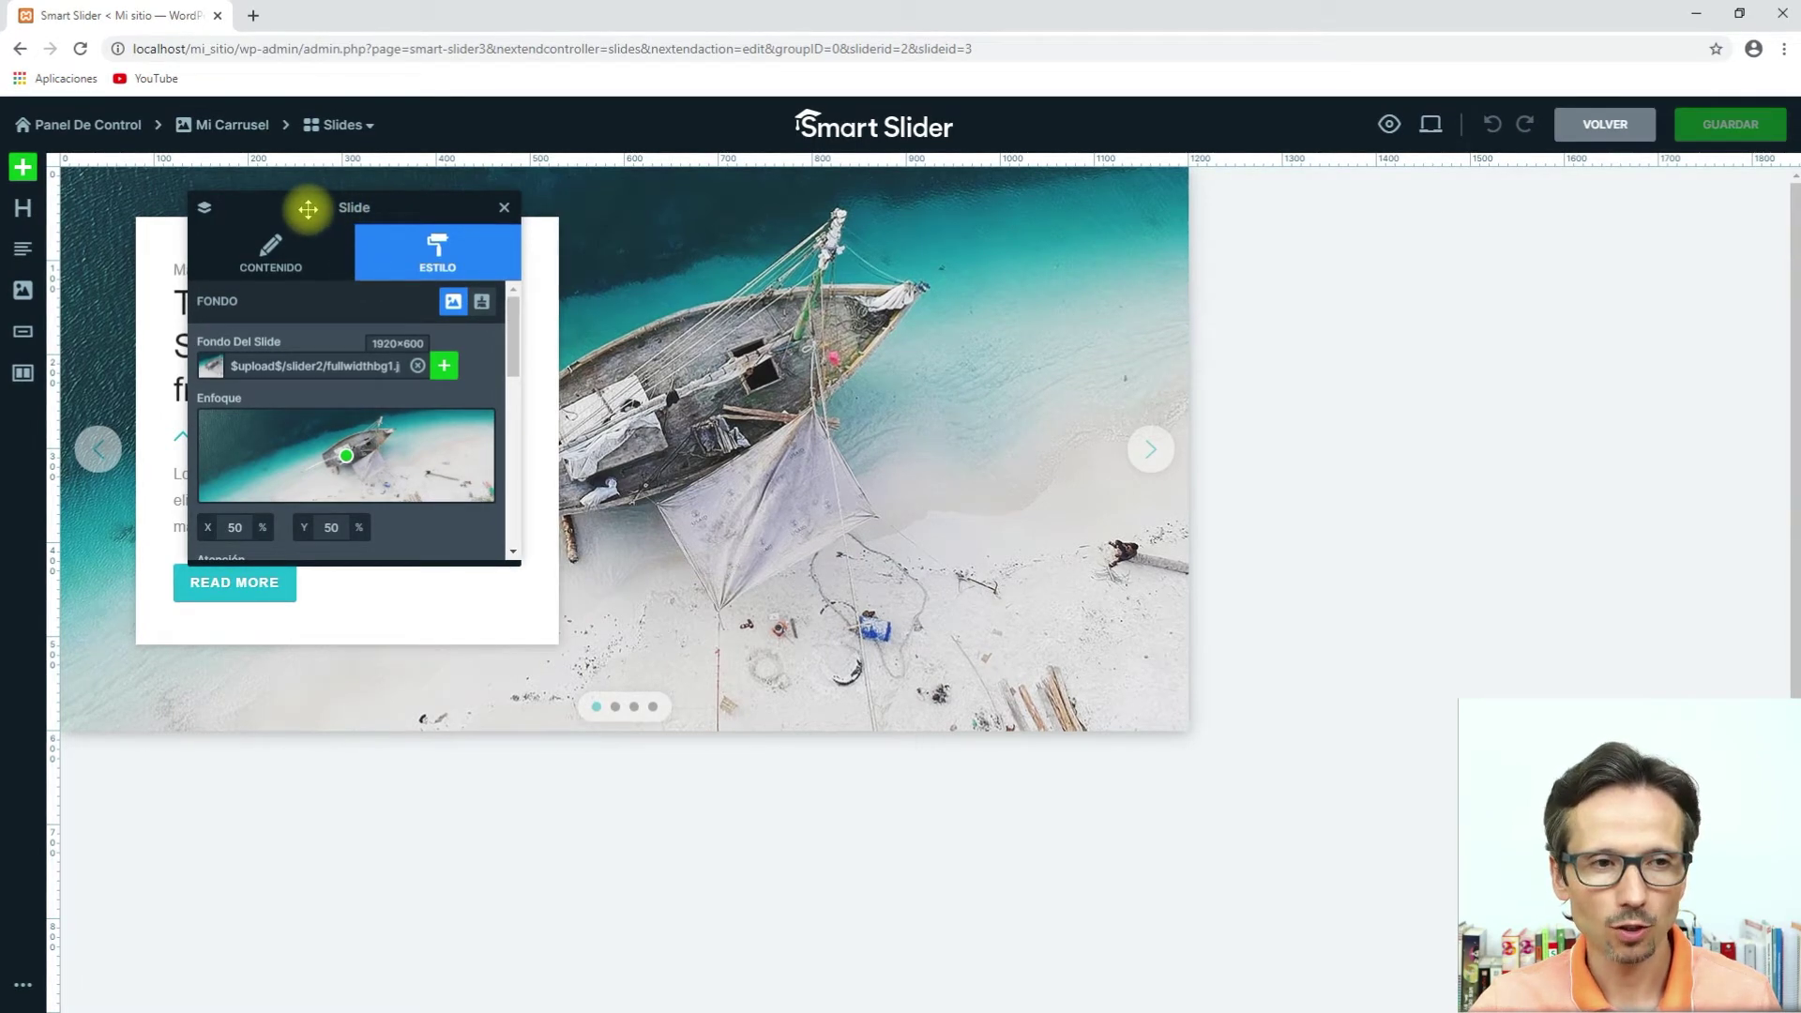
Move the Slide settings window to the empty area beside the slide and show its style settings.
{"action": "left_click_drag", "start_coordinate": [307, 209], "coordinate": [1333, 241]}
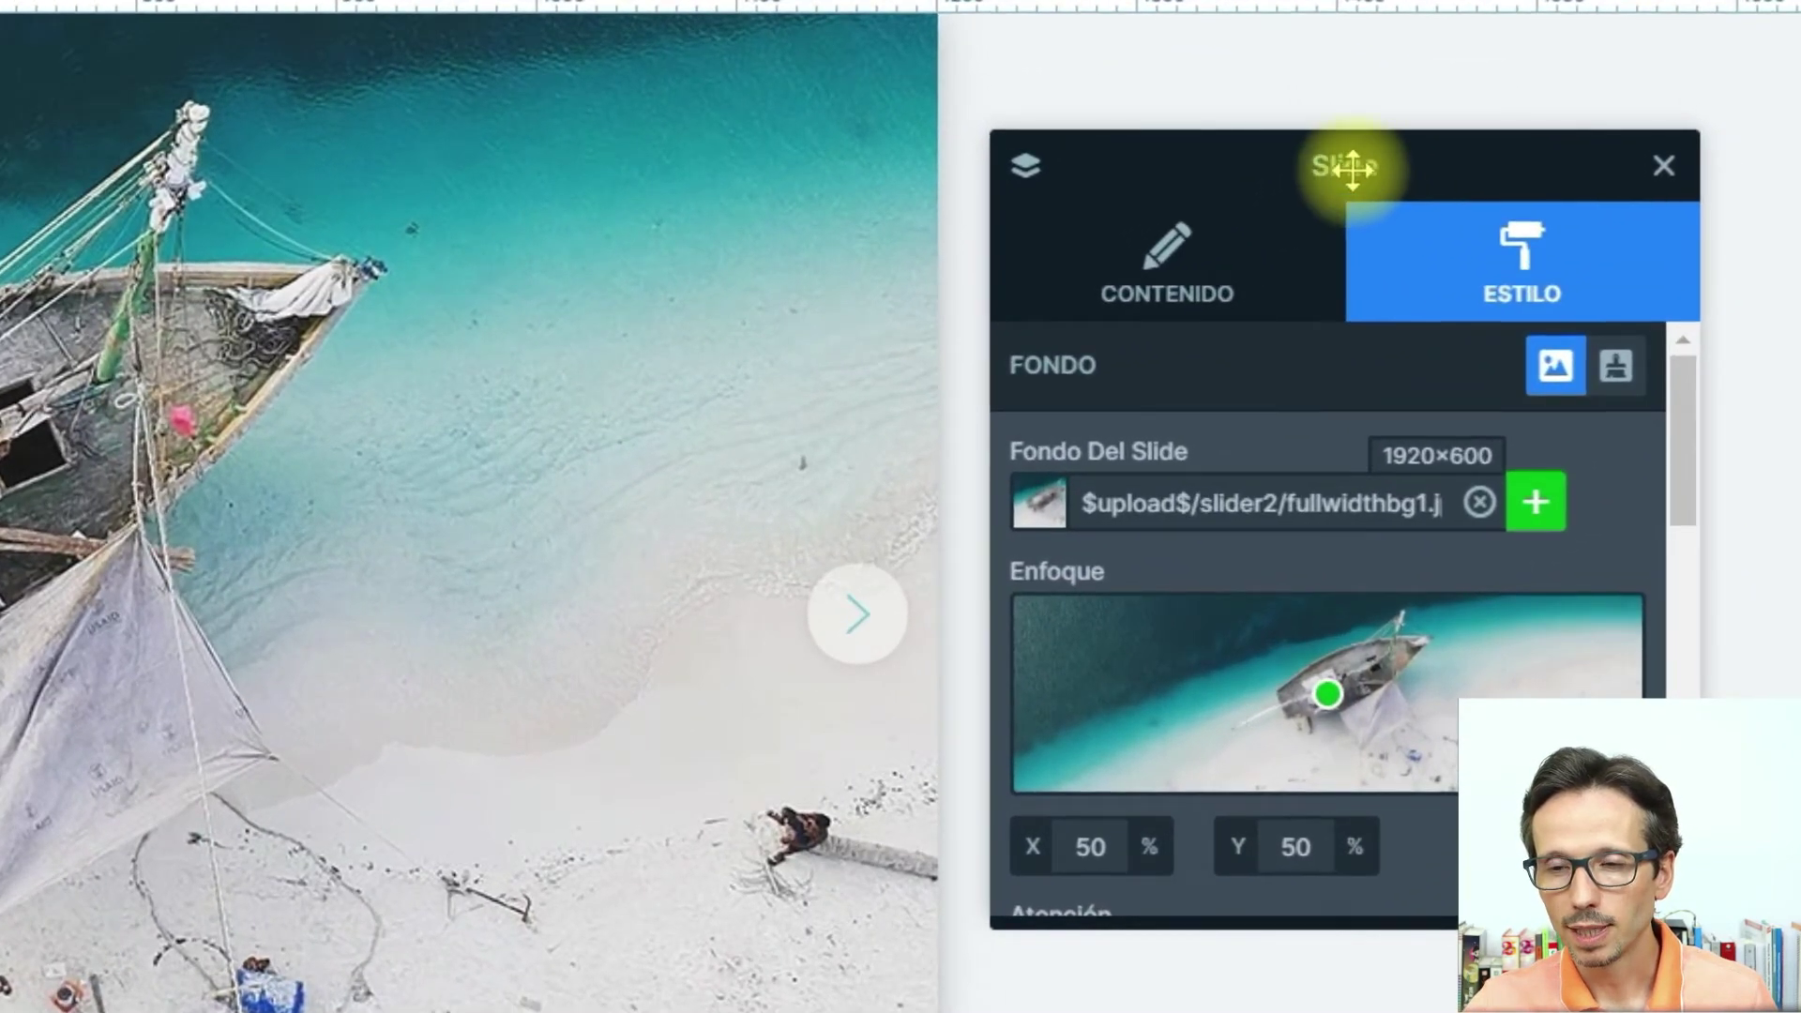
{"action": "left_click", "coordinate": [1180, 251]}
{"action": "left_click", "coordinate": [1497, 282]}
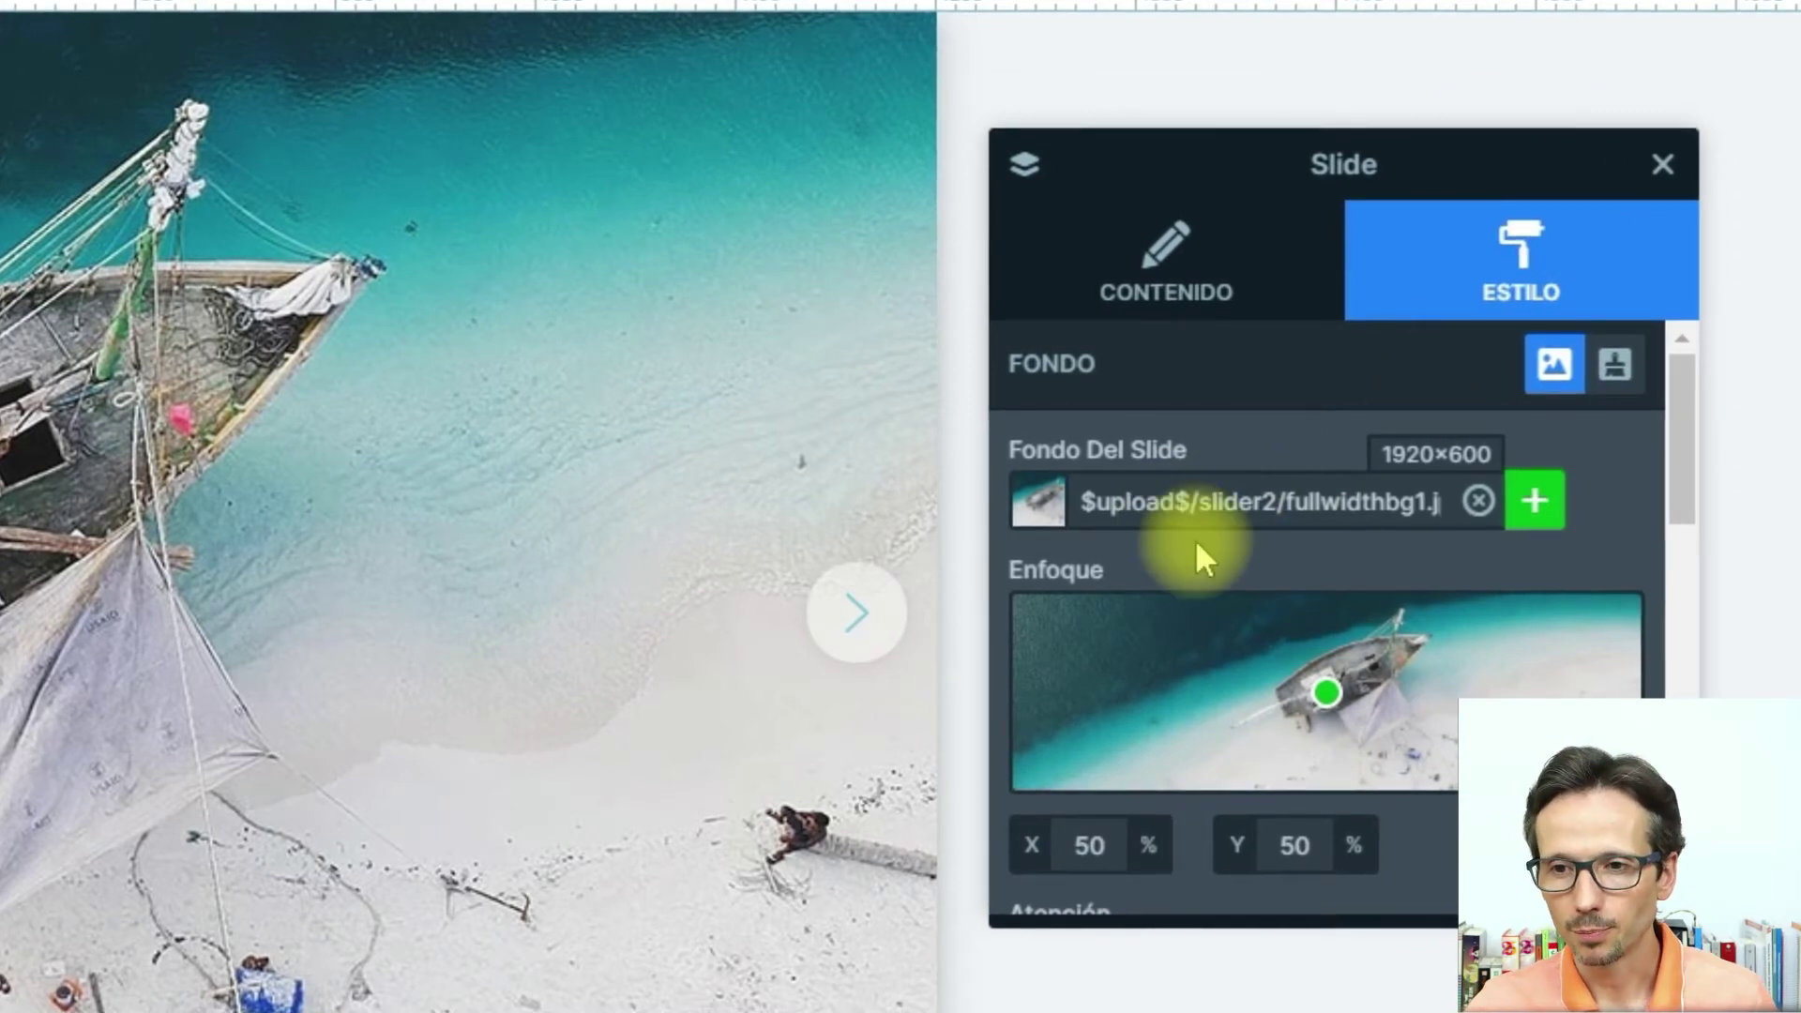
Replace the slide's background image with movil.jpg, uploading it from the desktop to the media library.
{"action": "left_click", "coordinate": [1478, 502]}
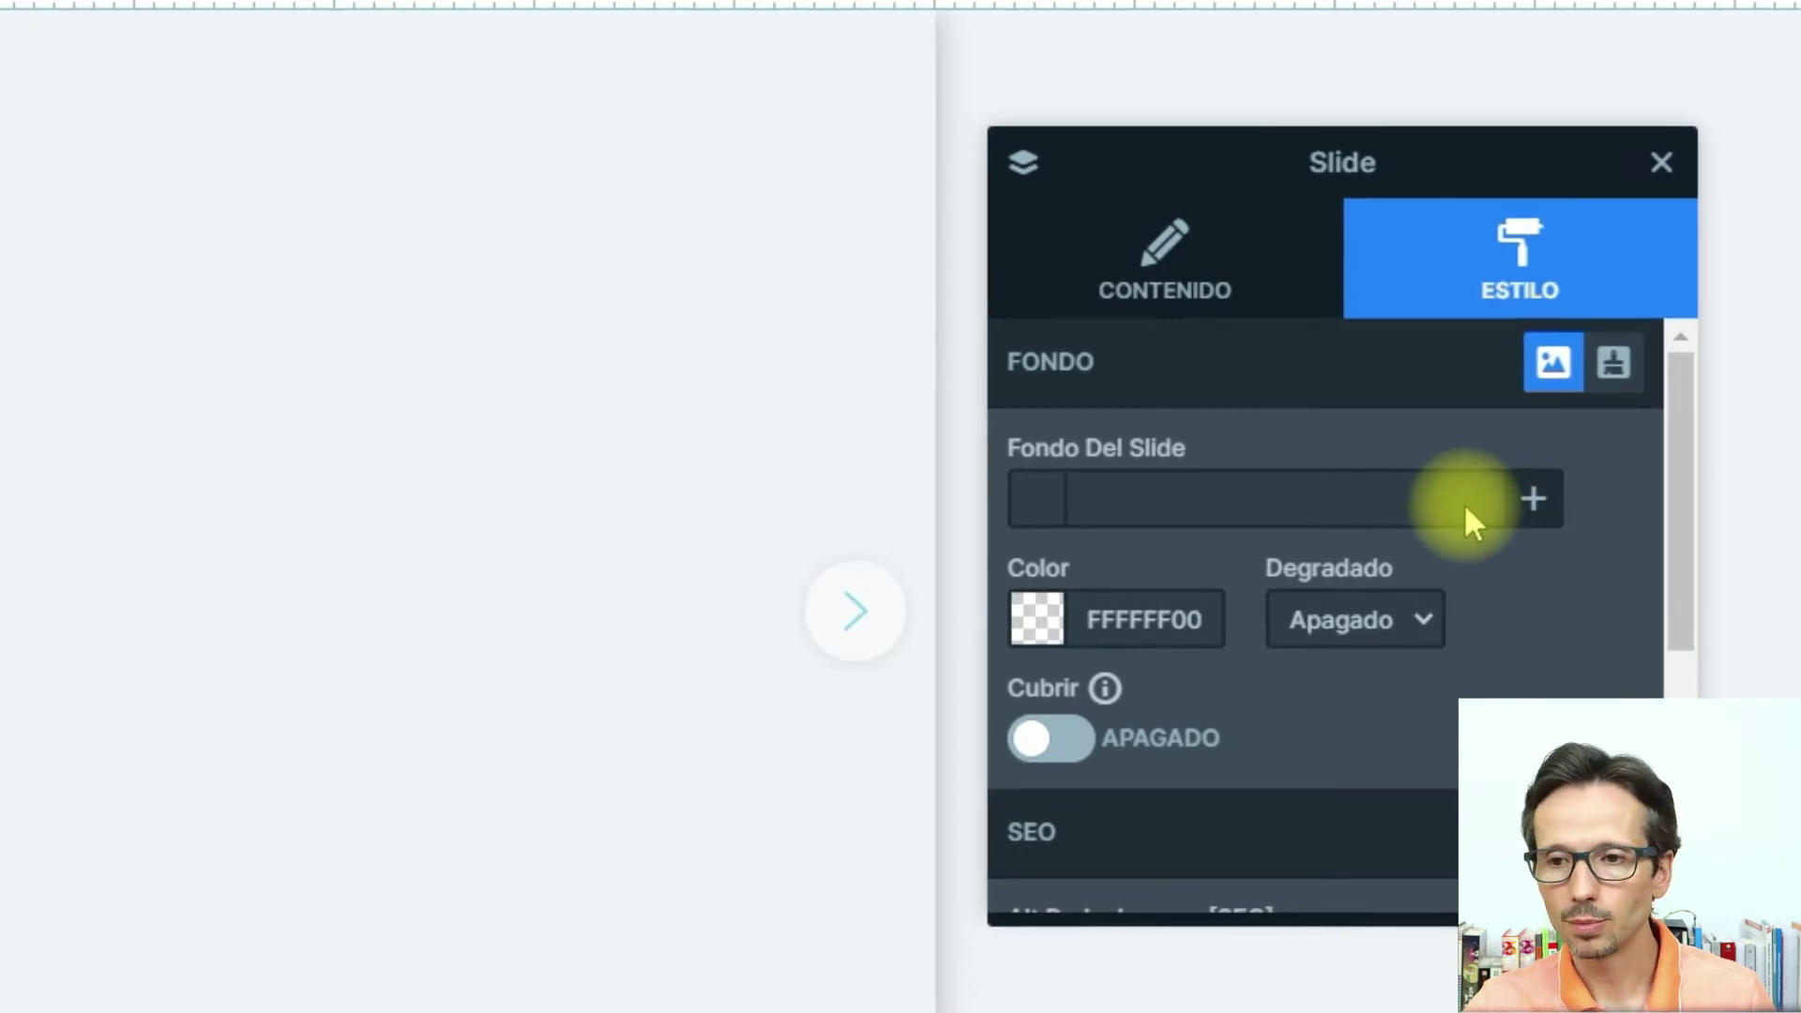
{"action": "left_click", "coordinate": [1535, 502]}
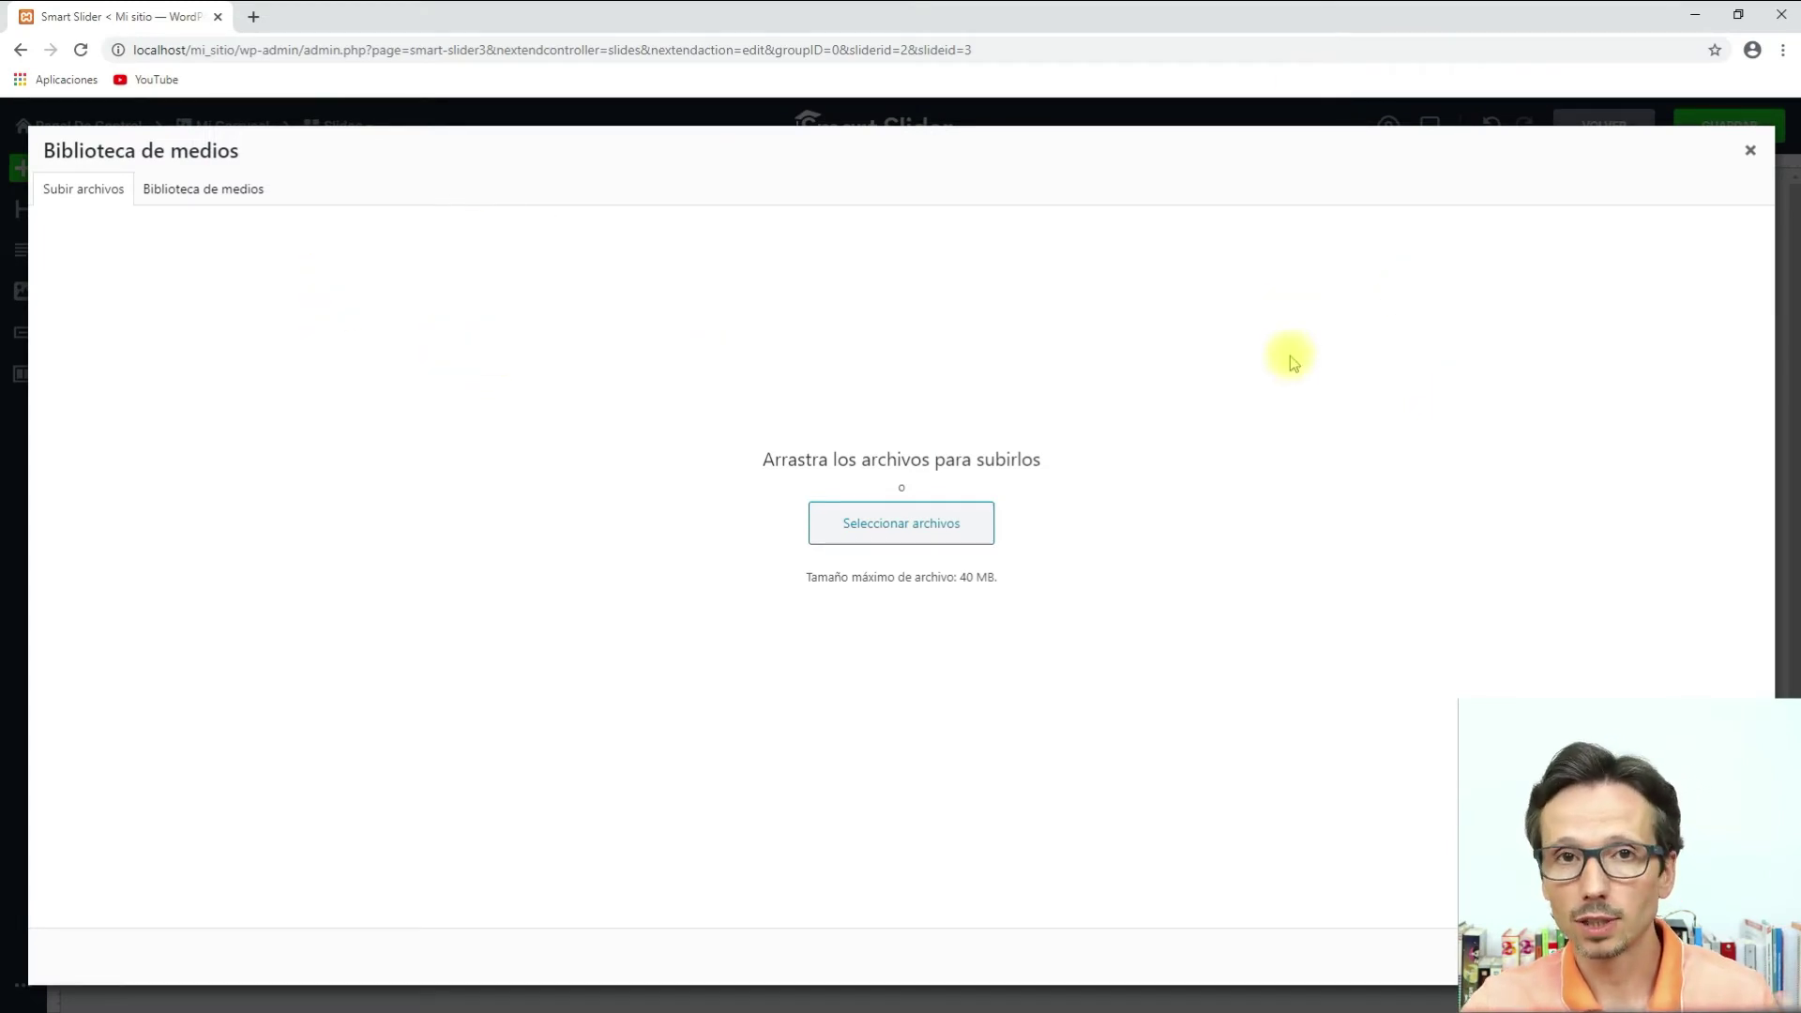
{"action": "left_click", "coordinate": [1737, 16]}
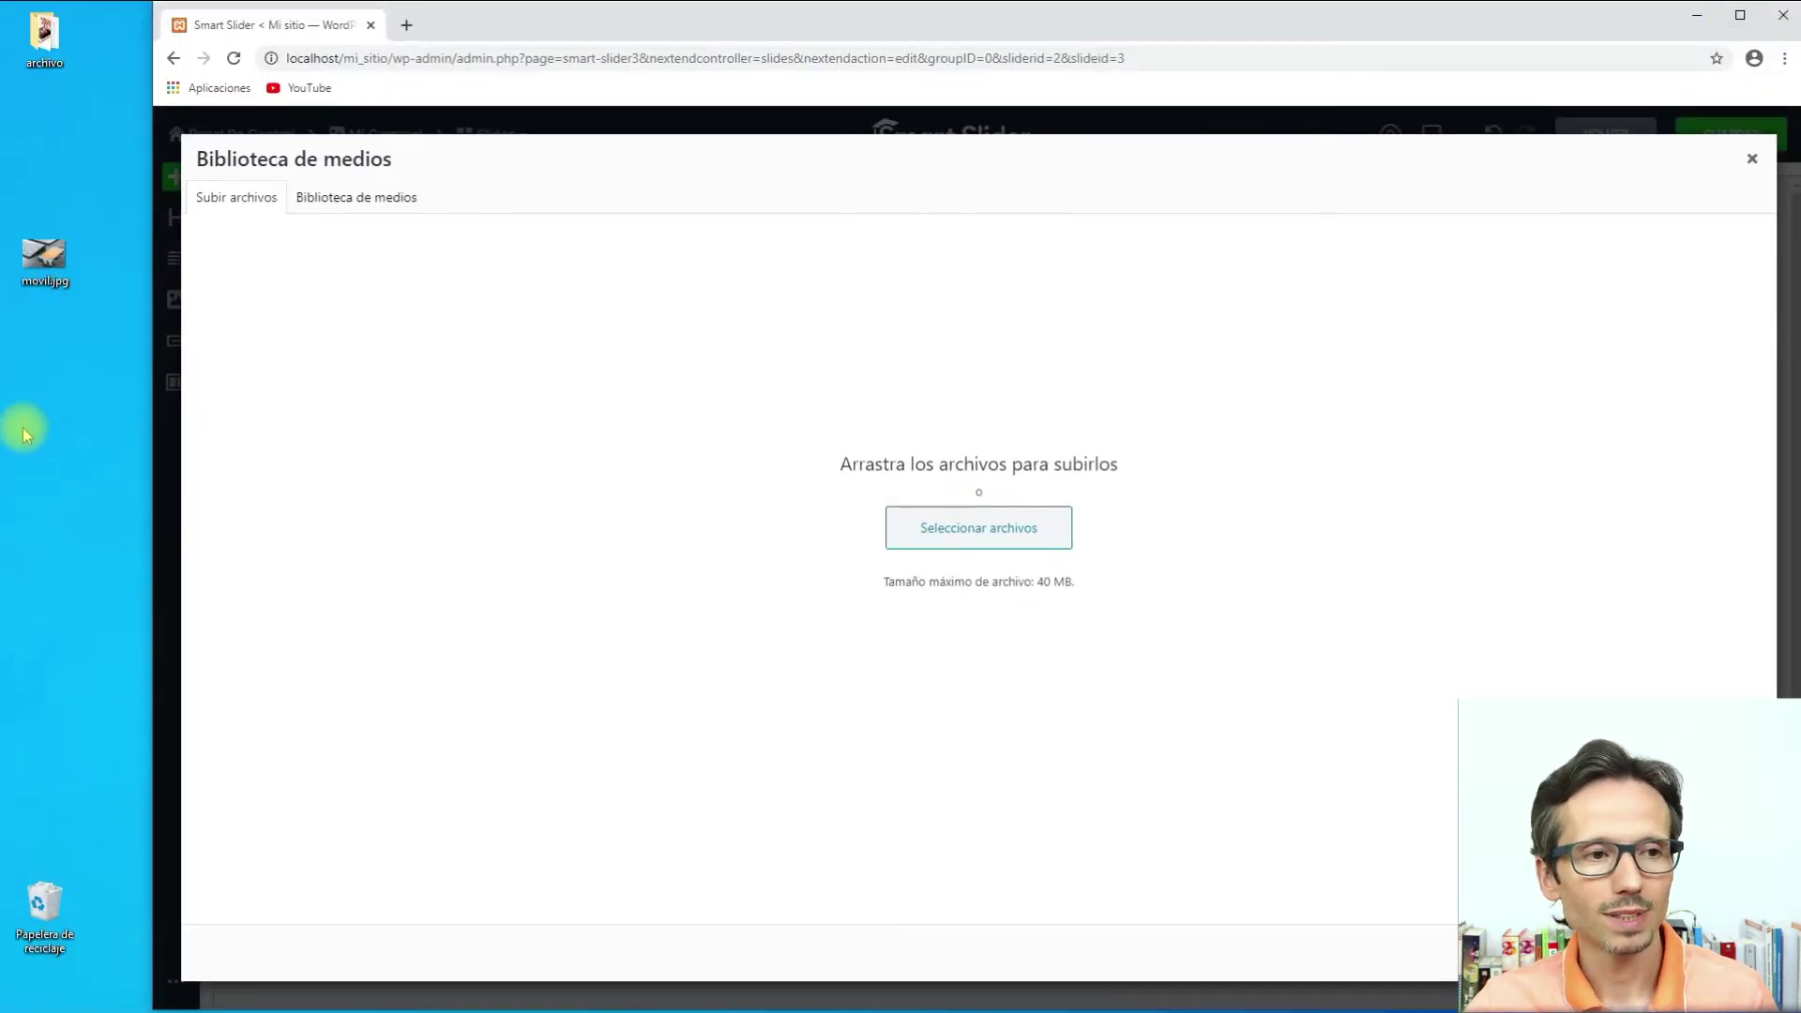
{"action": "left_click_drag", "start_coordinate": [51, 272], "coordinate": [954, 533]}
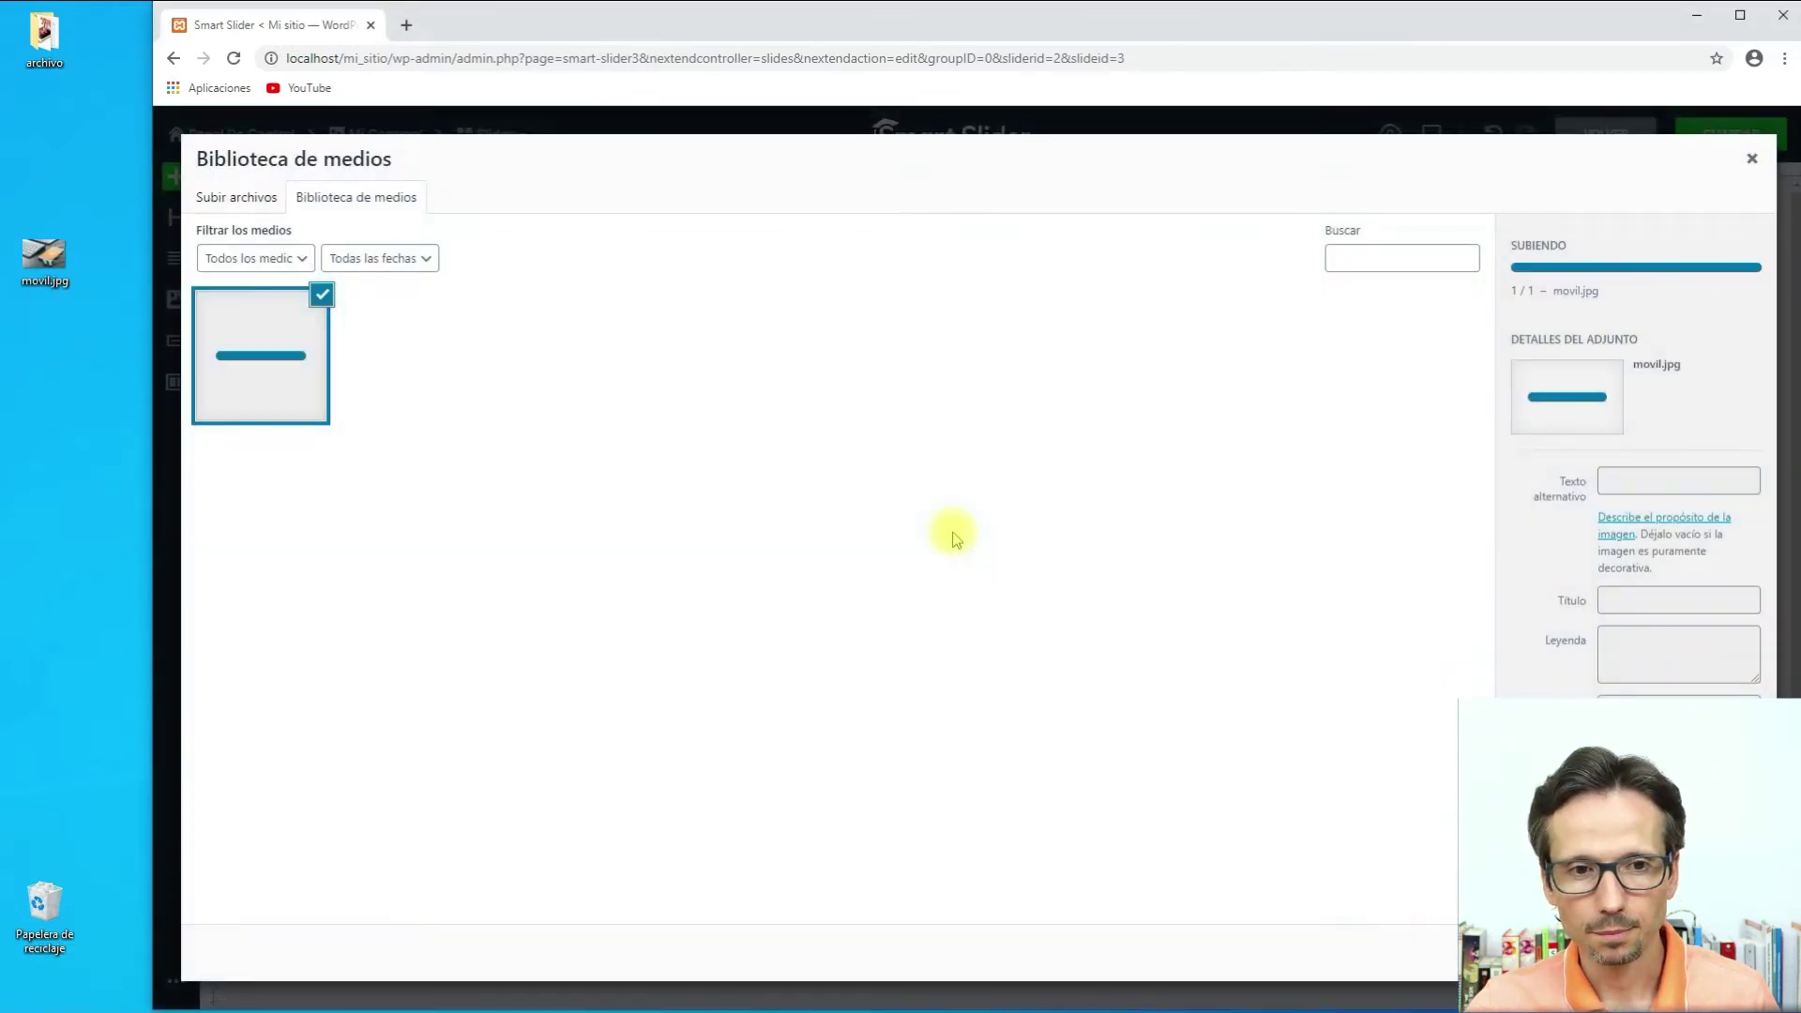
{"action": "left_click", "coordinate": [1740, 17]}
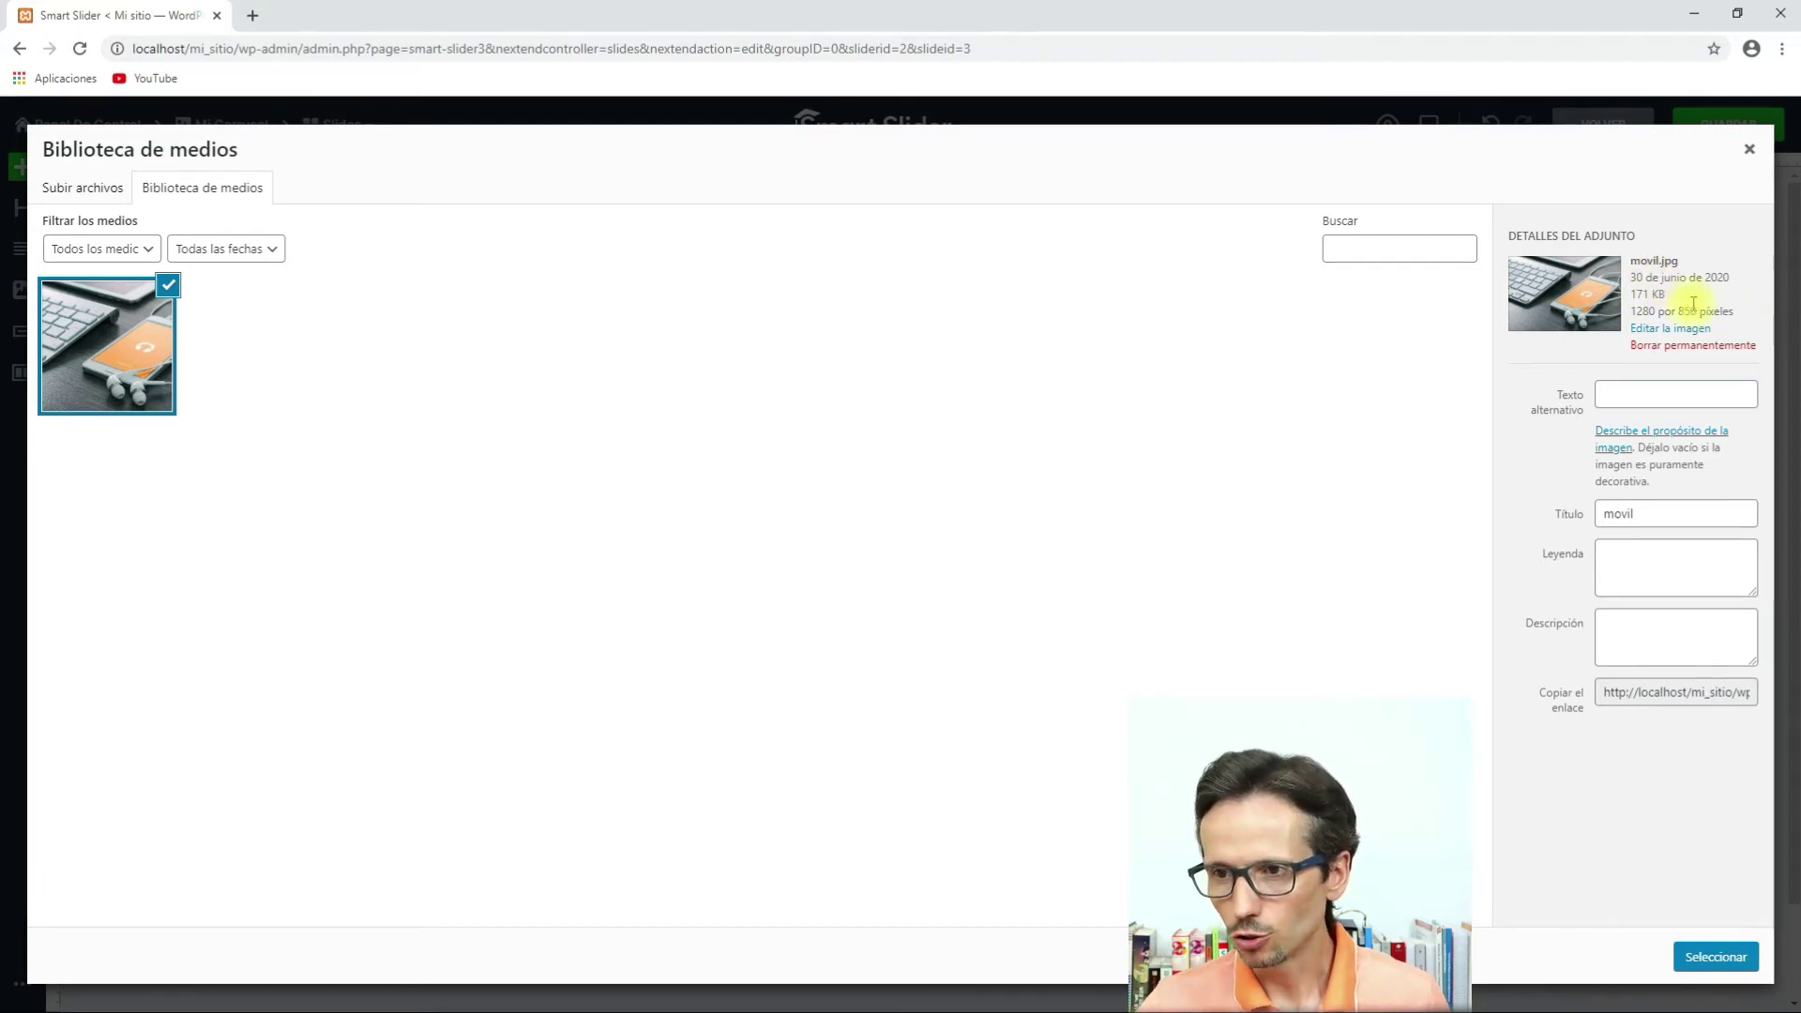
{"action": "left_click", "coordinate": [1712, 957]}
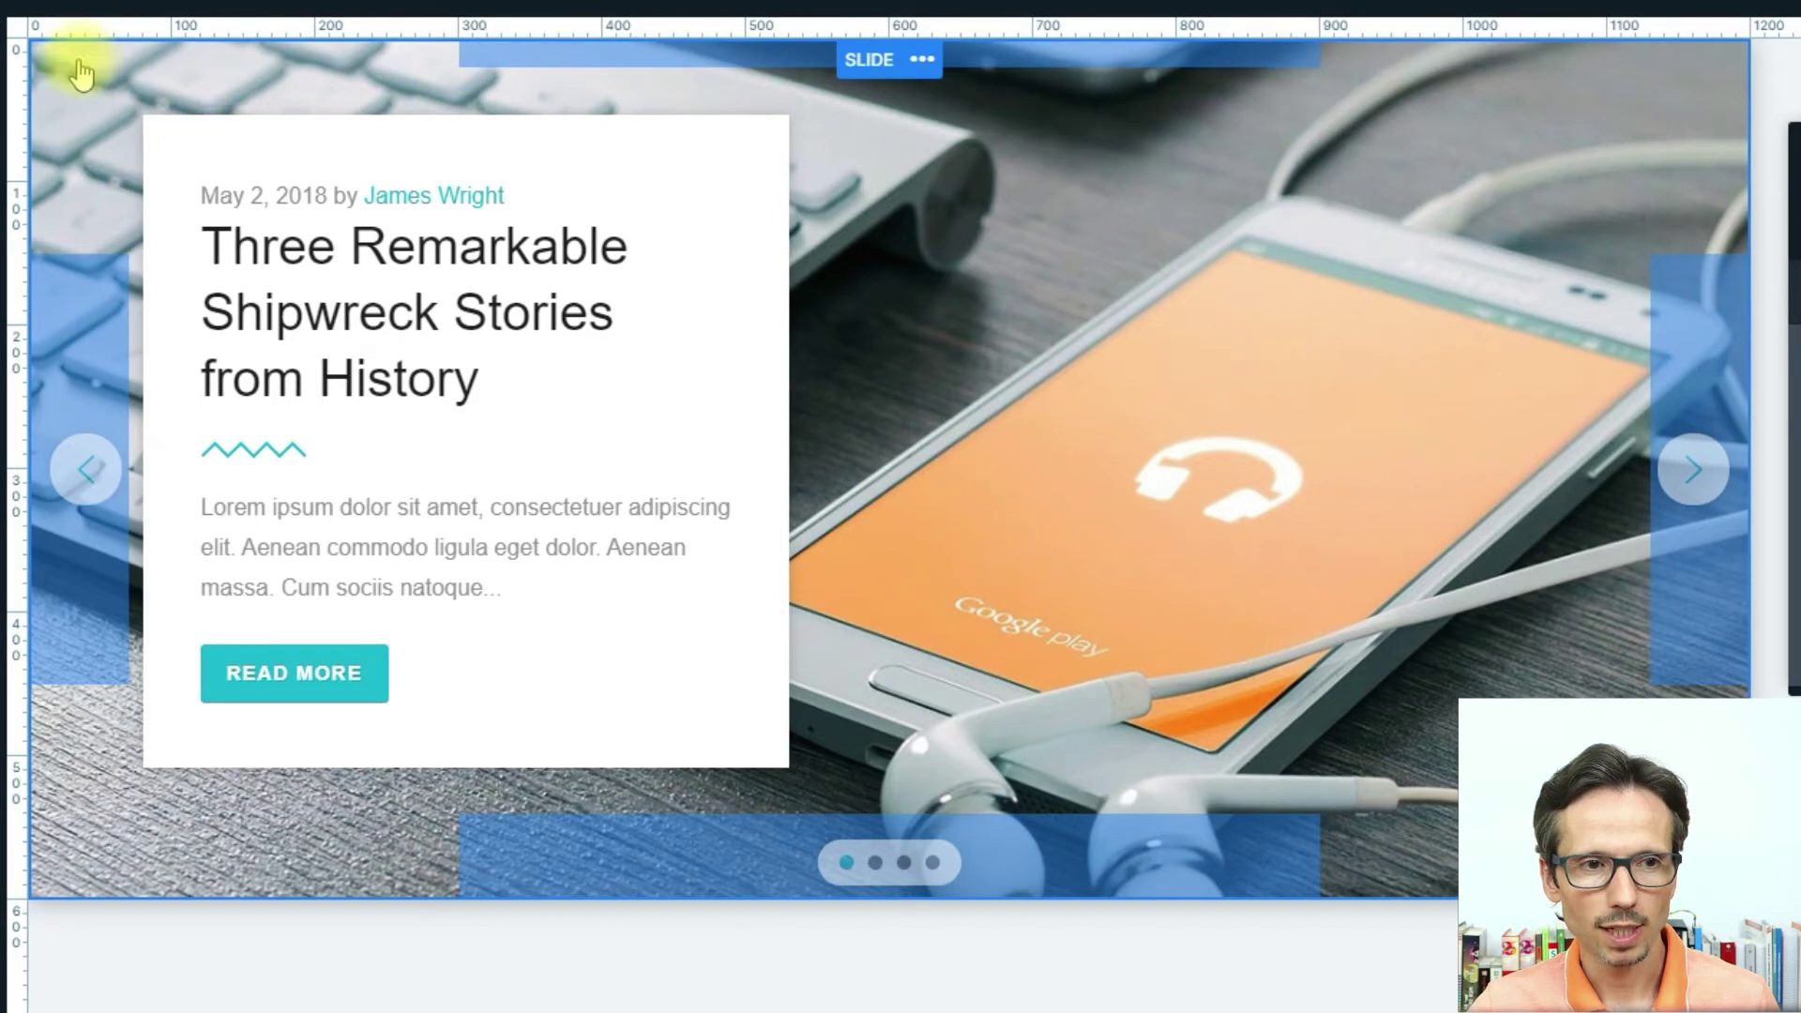
Delete the date-and-author line and the zigzag divider from the slide's white content box.
{"action": "left_click", "coordinate": [903, 66]}
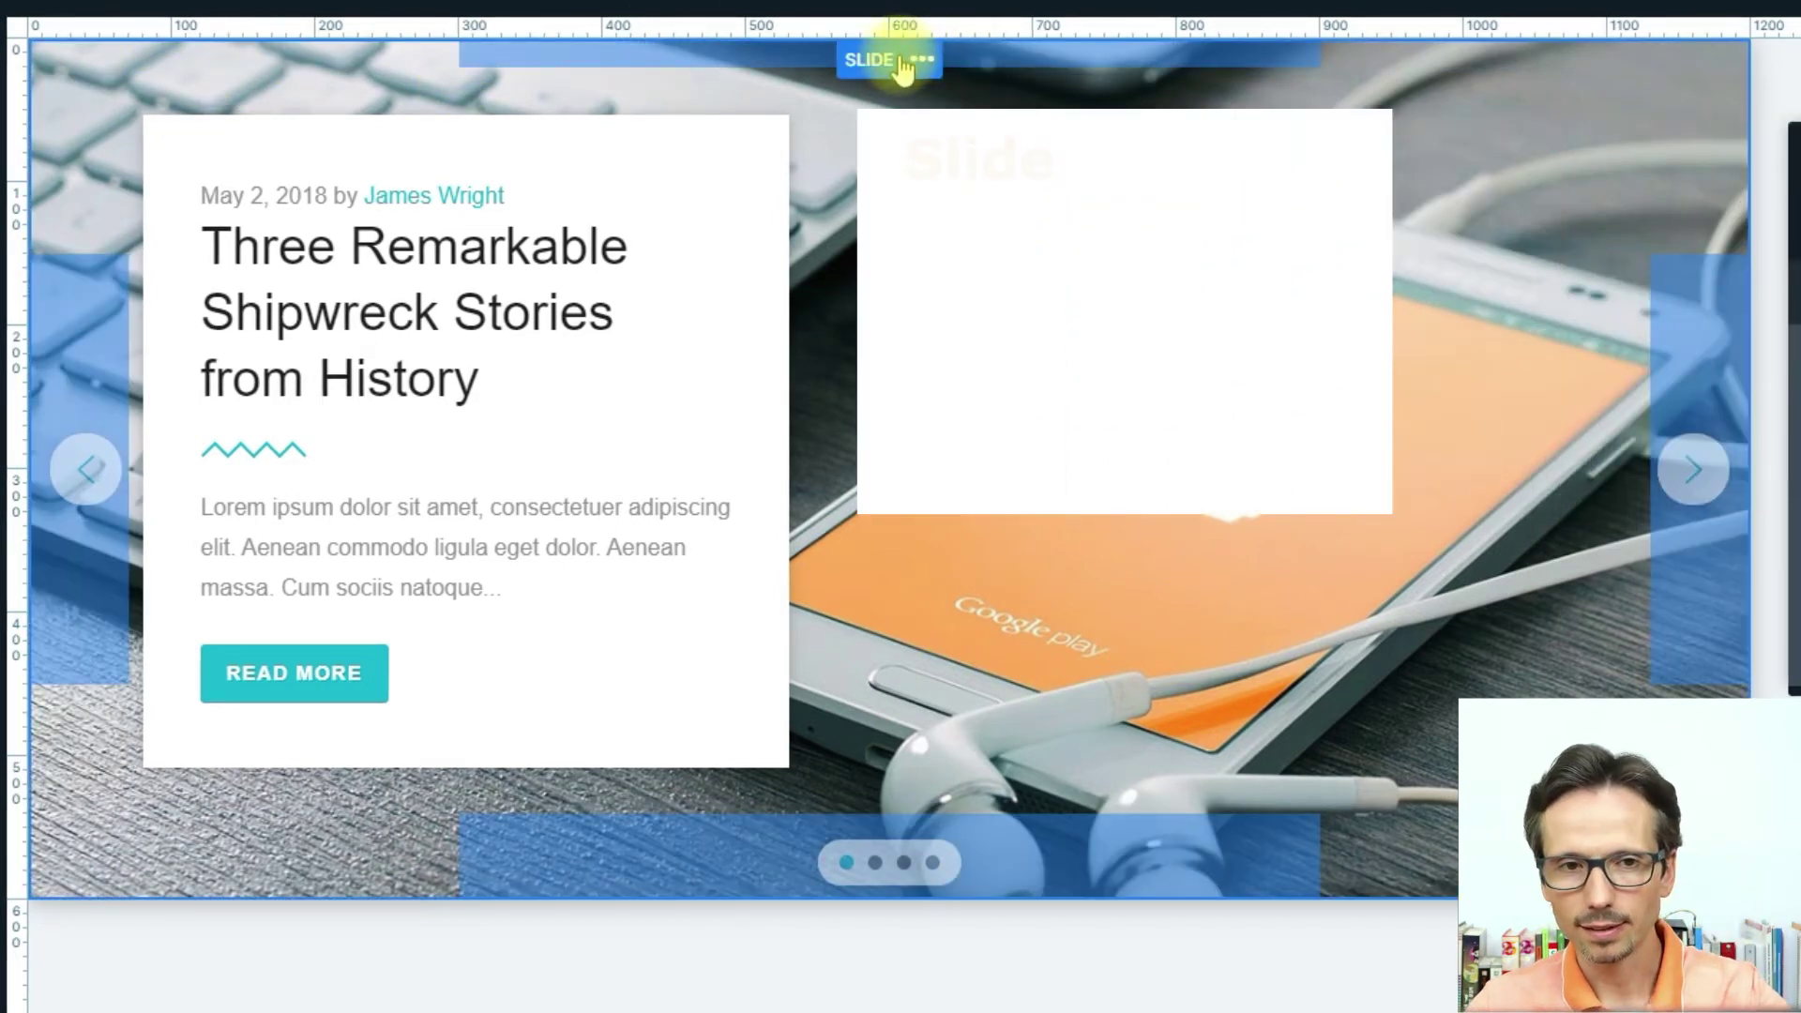
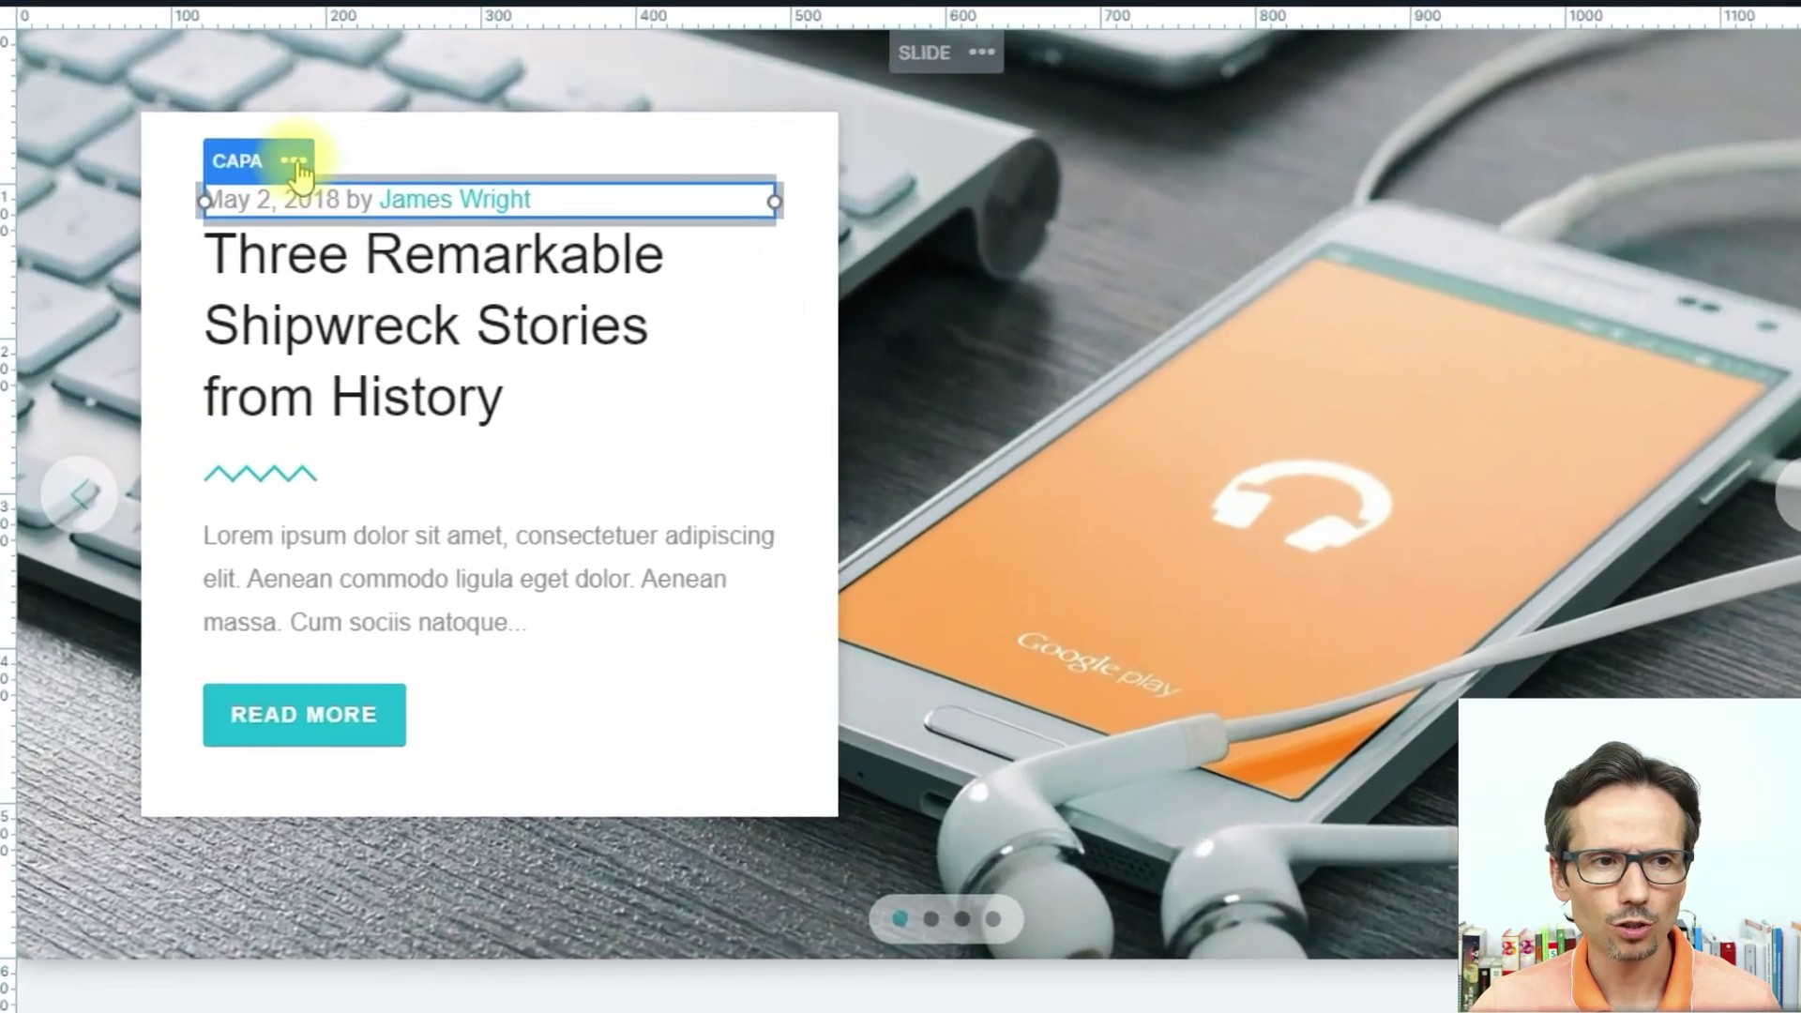
{"action": "left_click", "coordinate": [215, 120]}
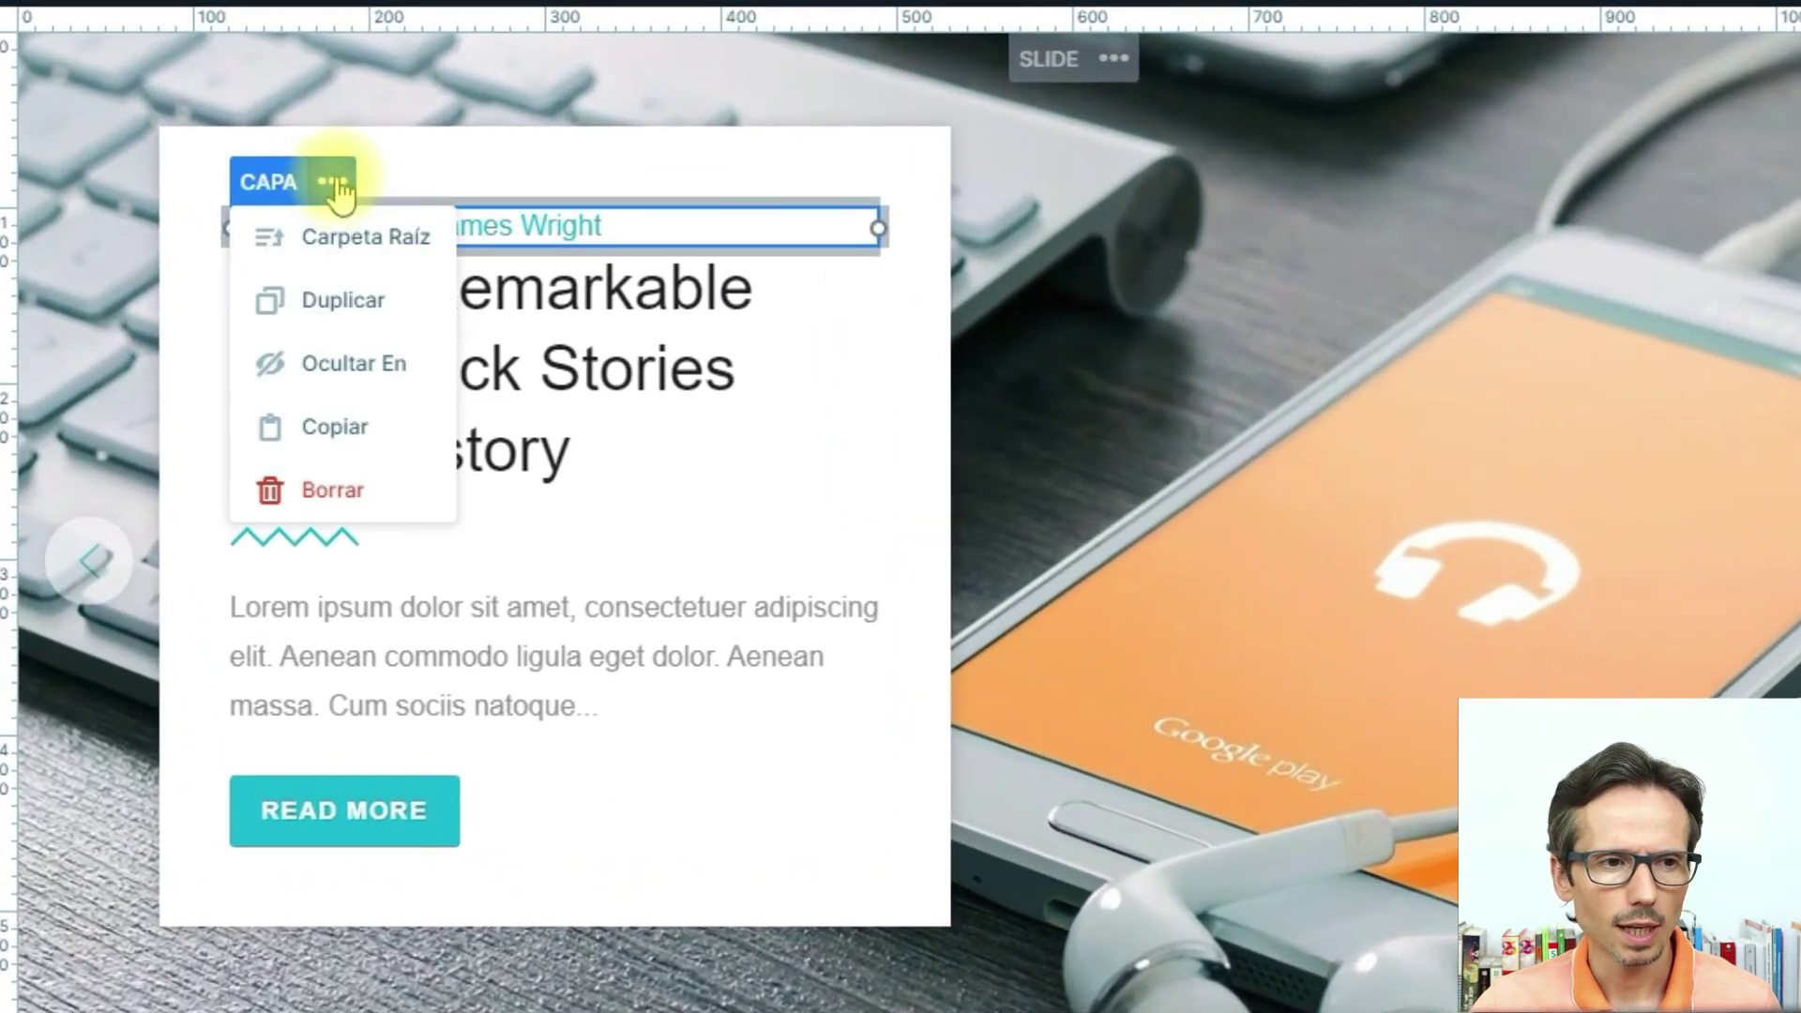
{"action": "left_click", "coordinate": [326, 492]}
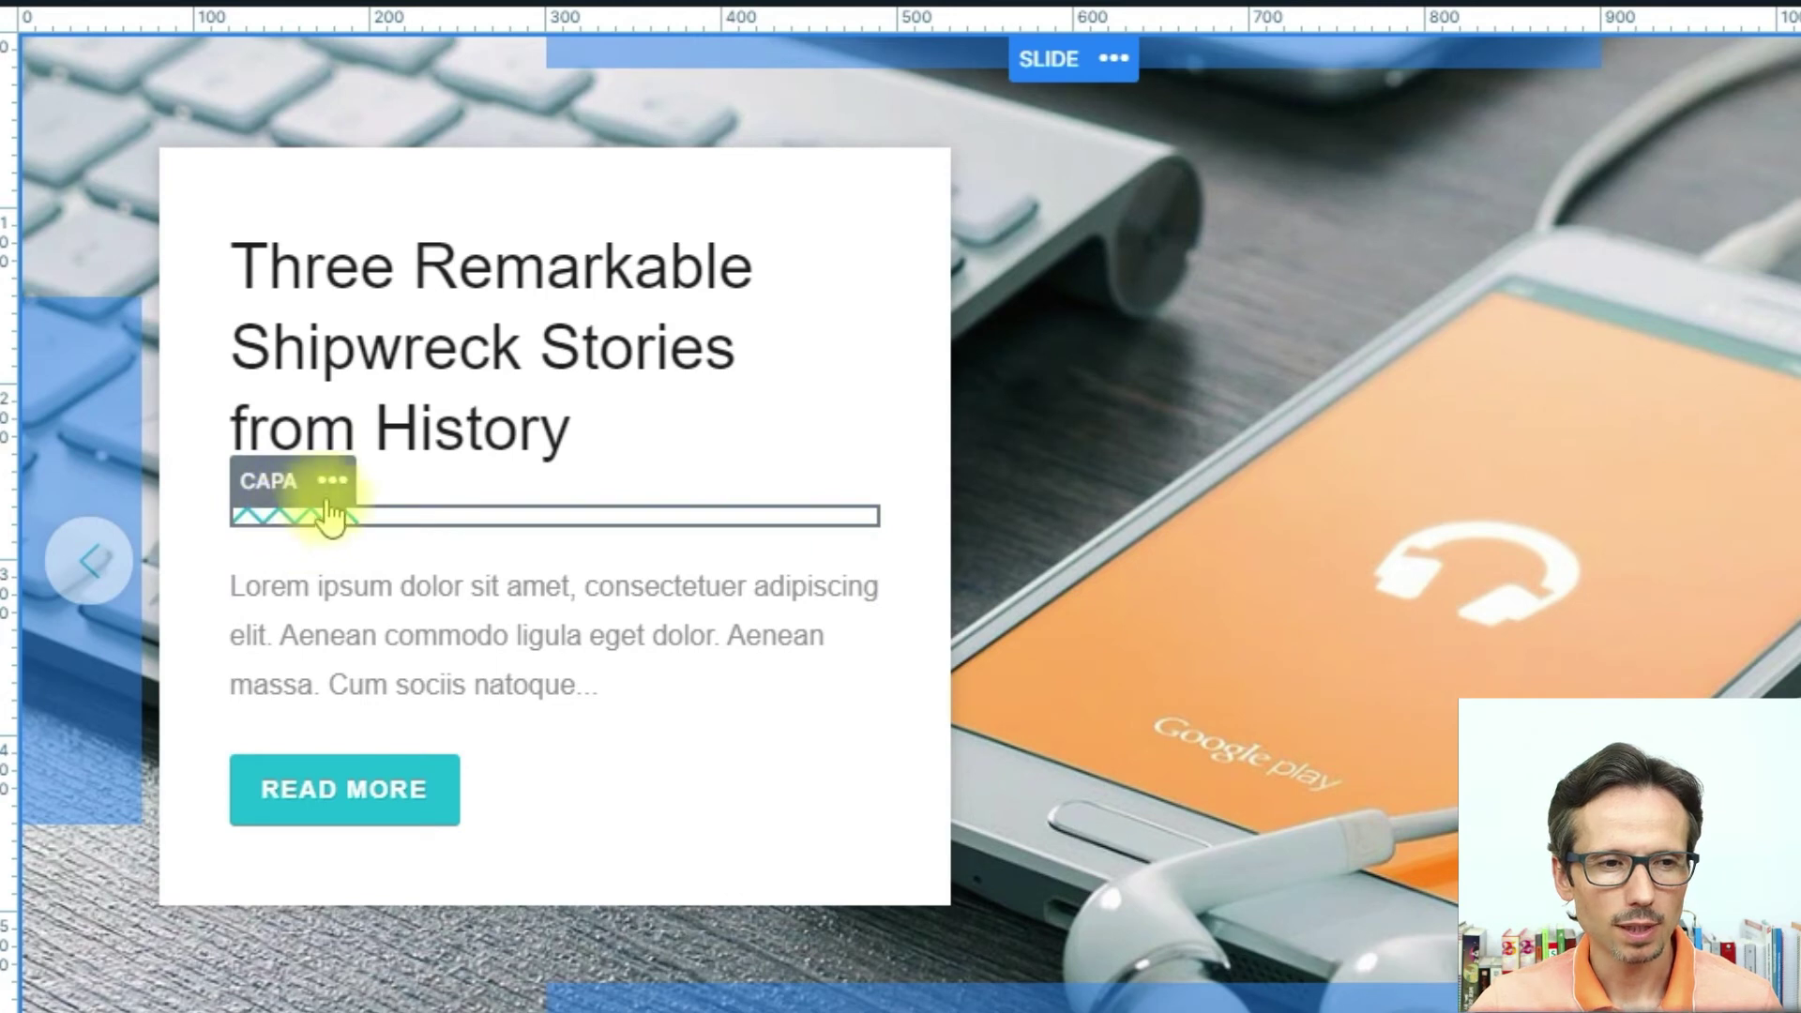
{"action": "left_click", "coordinate": [332, 481]}
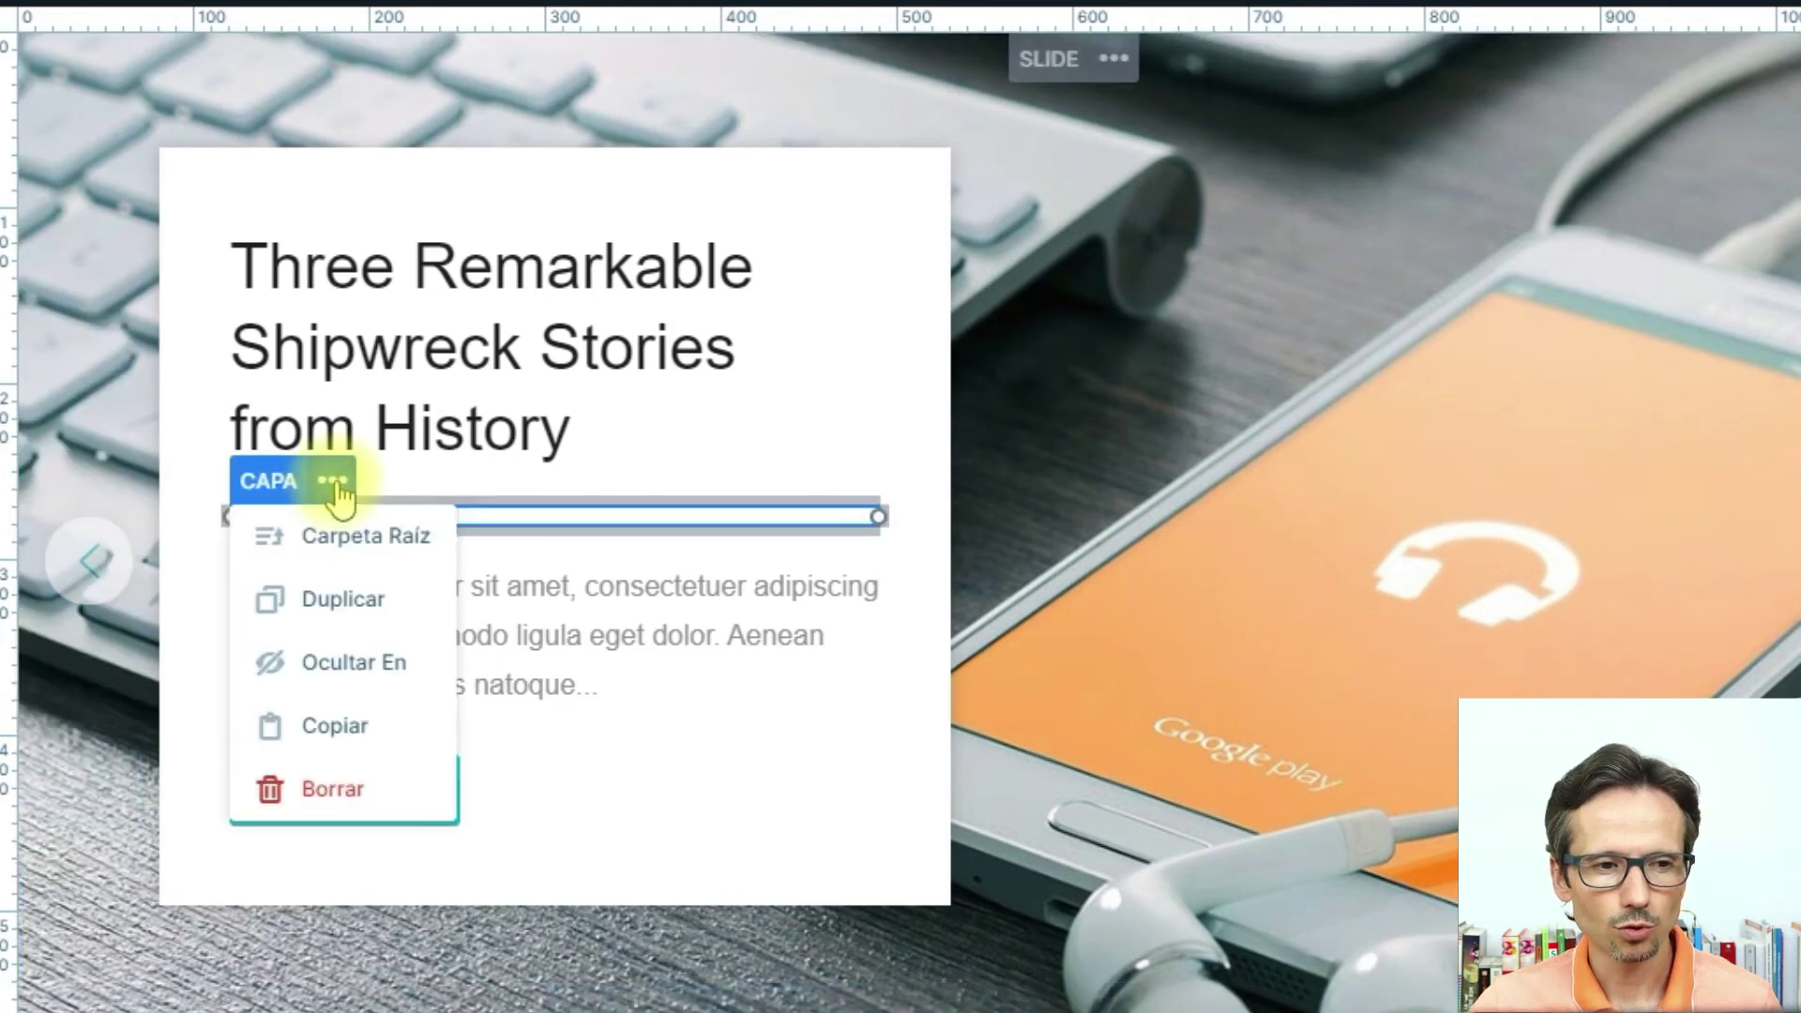
{"action": "left_click", "coordinate": [355, 804]}
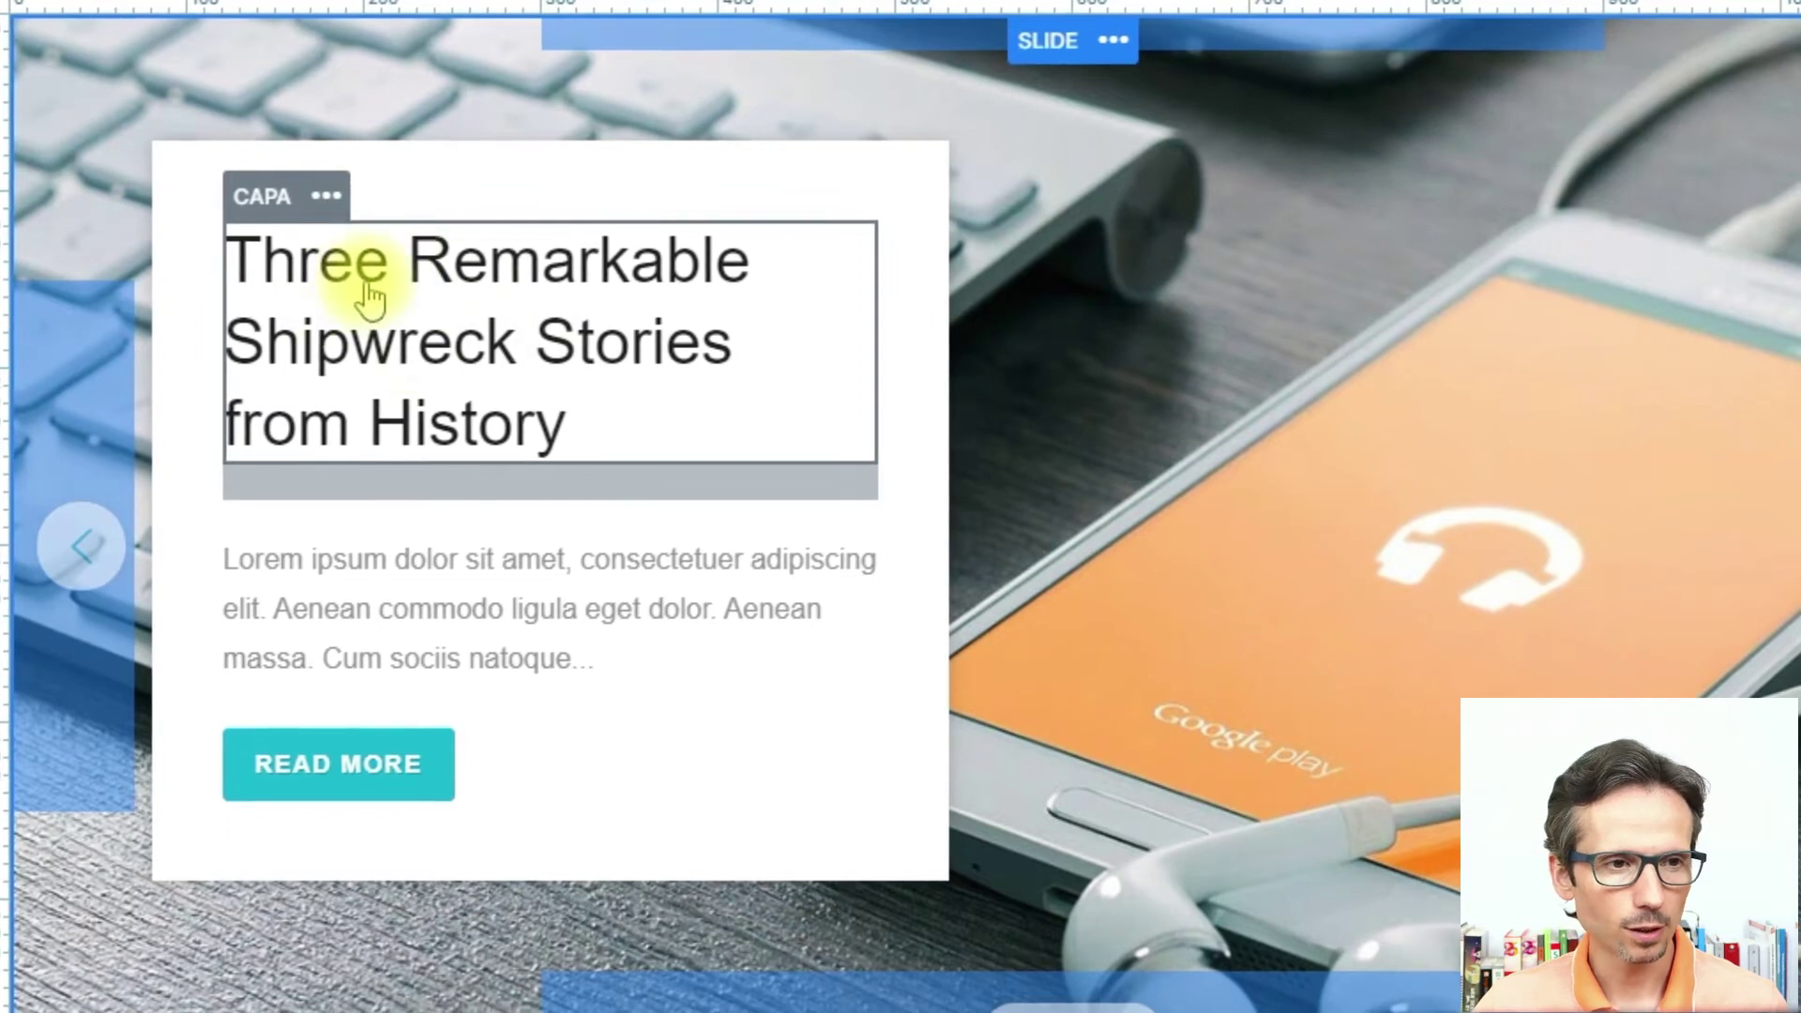
Replace the heading text in the content box with "Smartphones".
{"action": "left_click", "coordinate": [277, 208]}
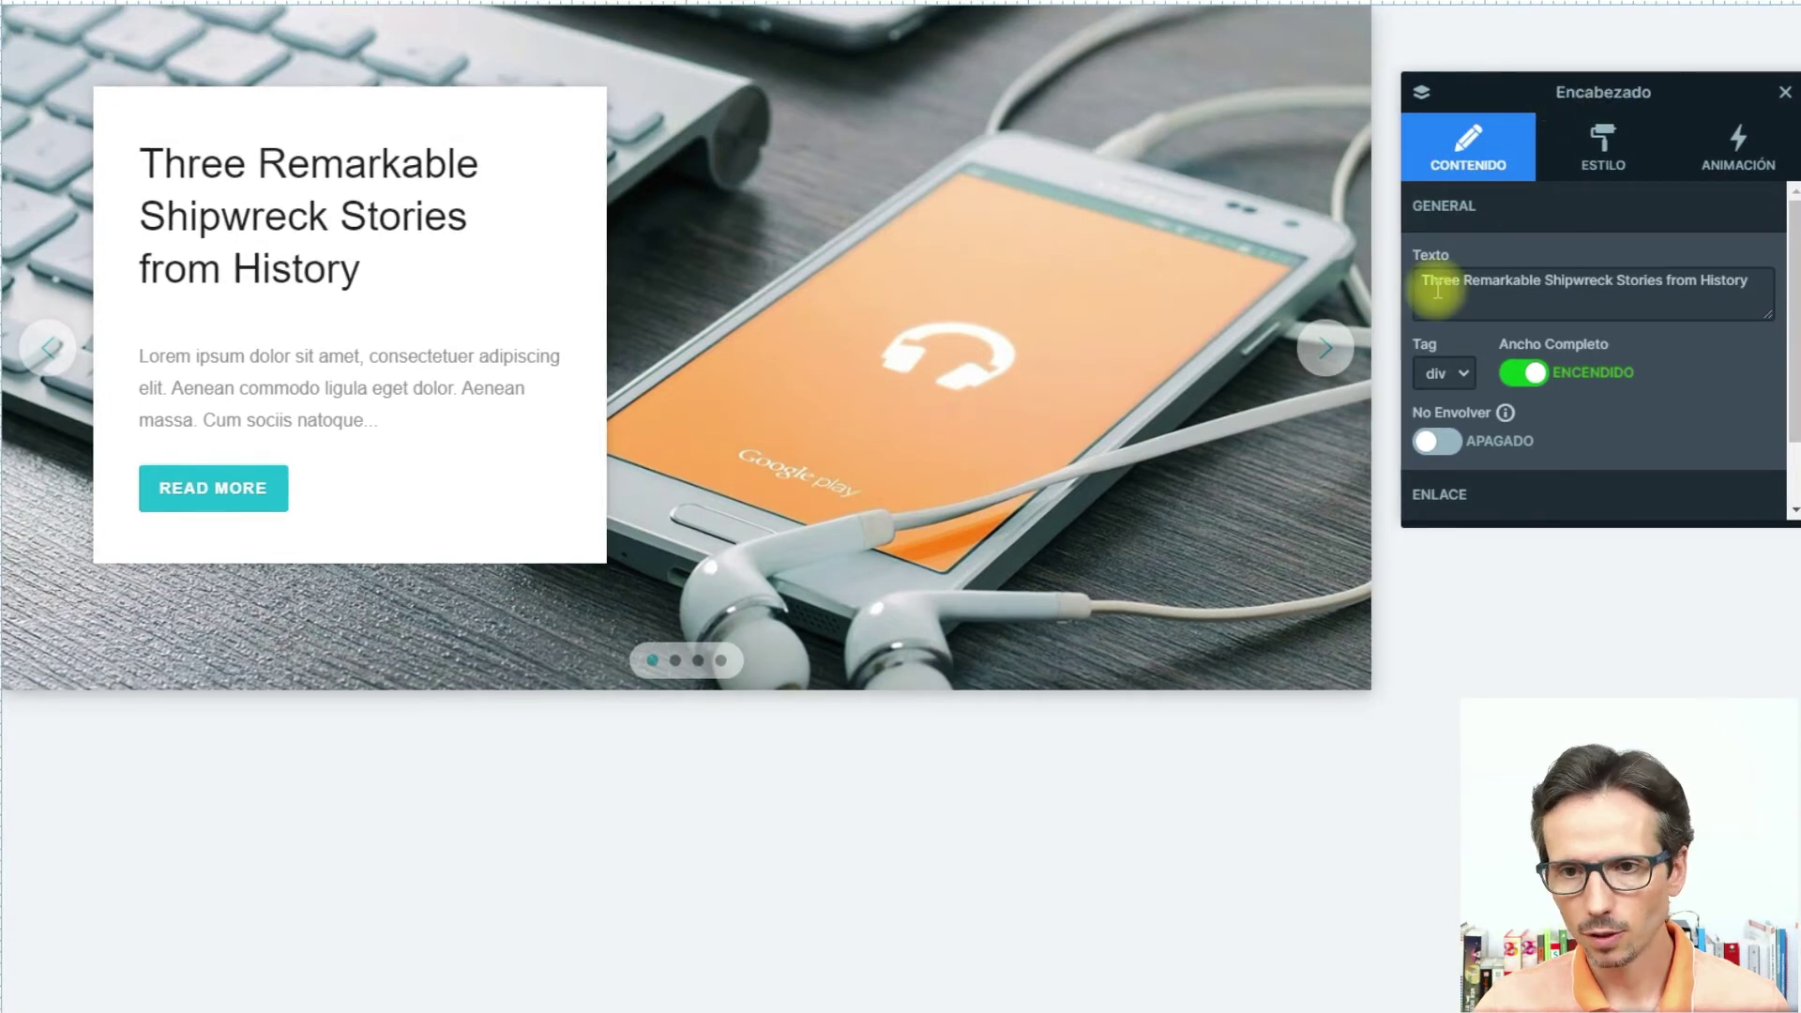
{"action": "left_click_drag", "start_coordinate": [1424, 280], "coordinate": [1761, 282]}
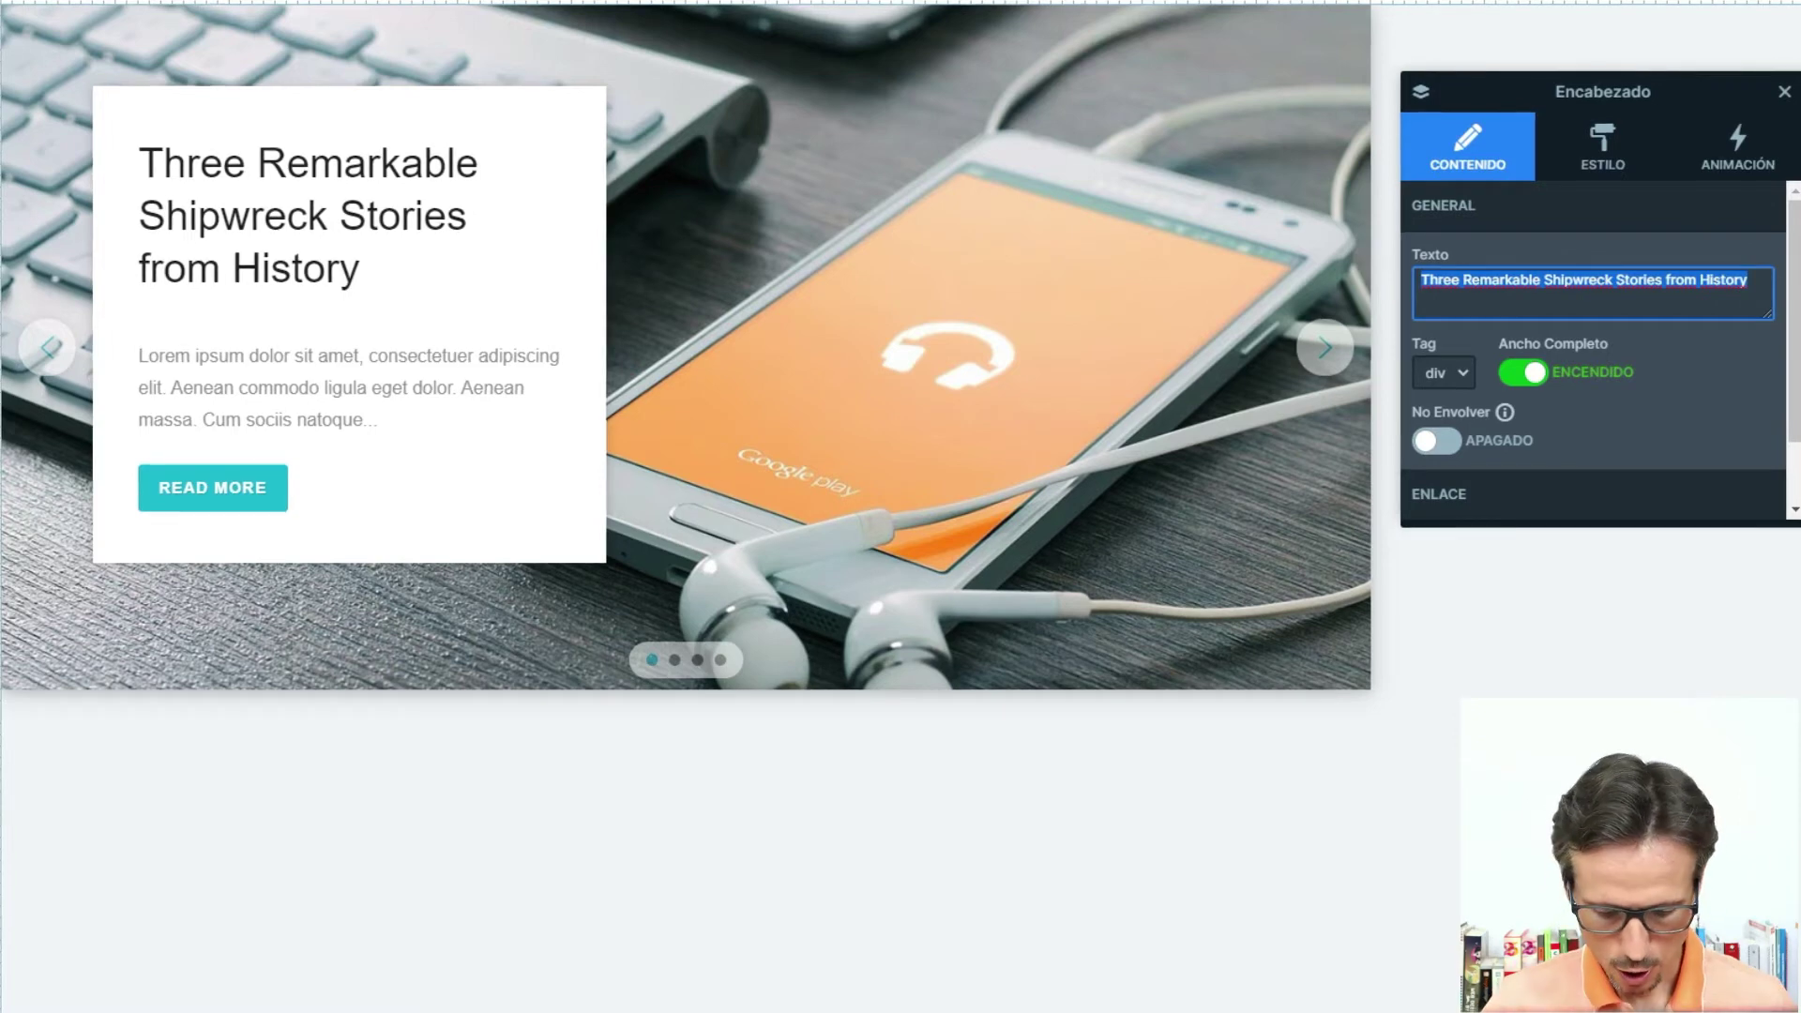
{"action": "type", "text": "Smartphones"}
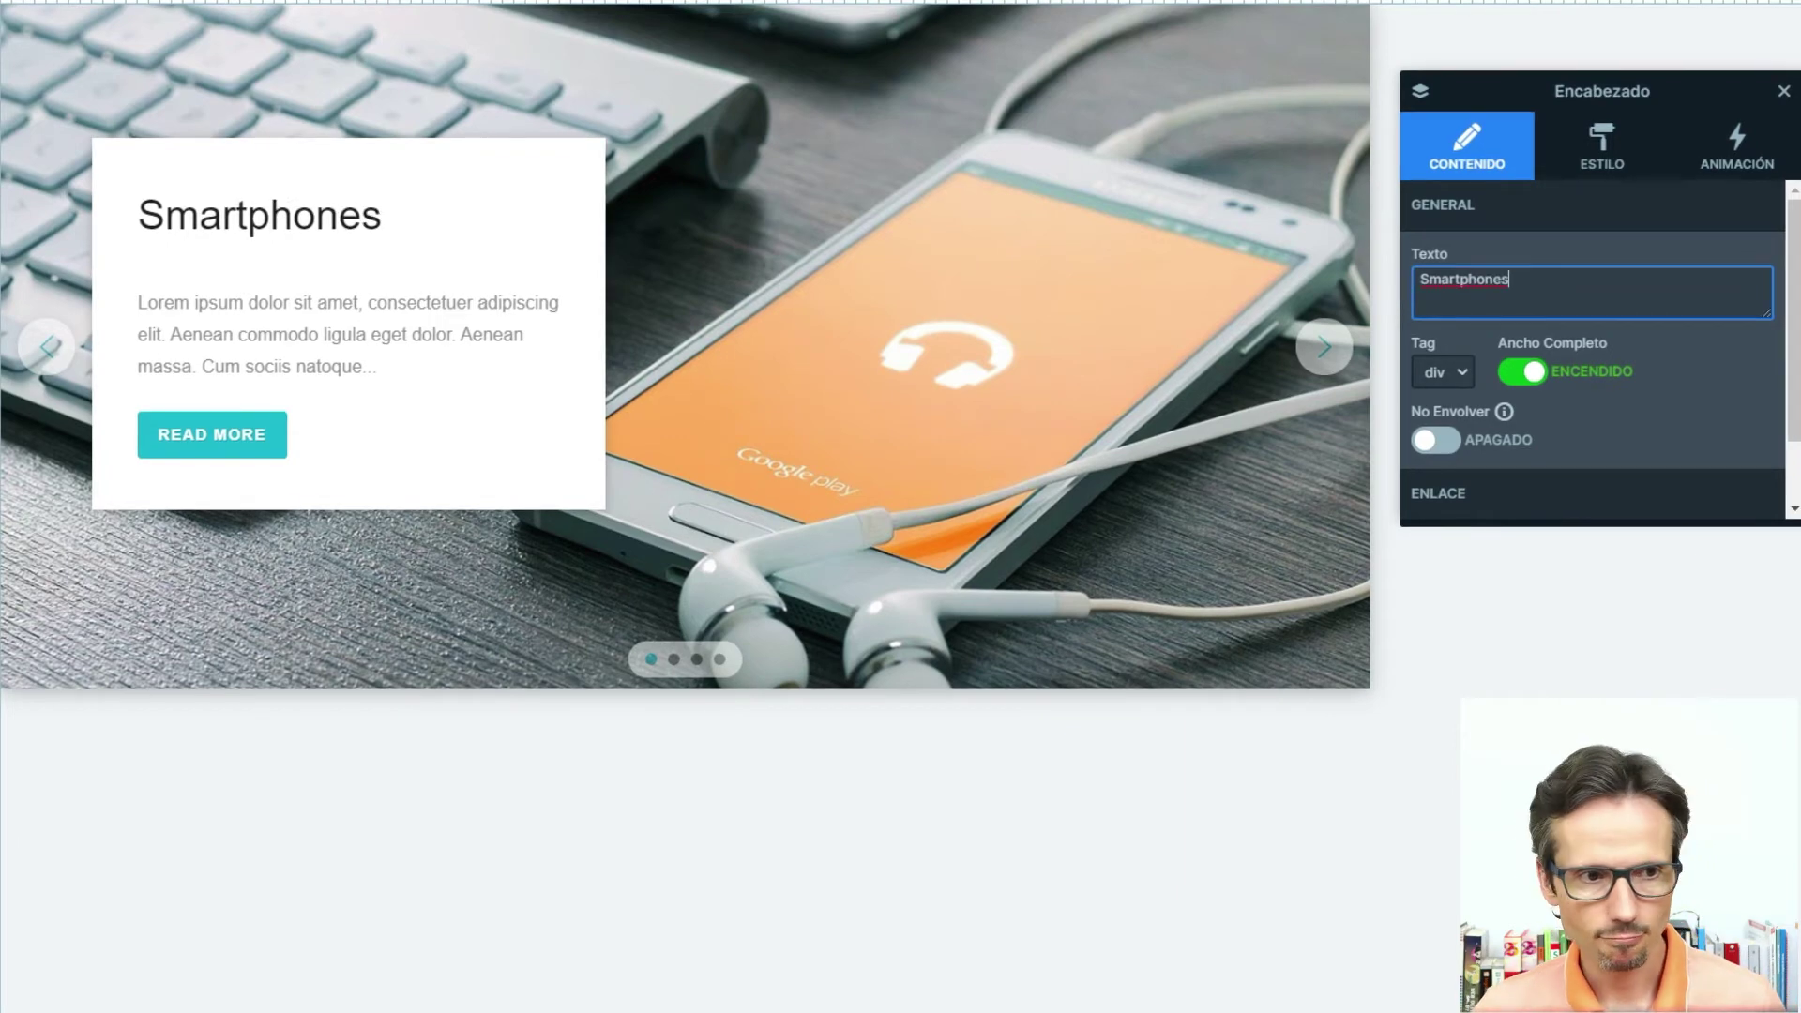
{"action": "double_click", "coordinate": [1501, 272]}
{"action": "left_click", "coordinate": [1529, 285]}
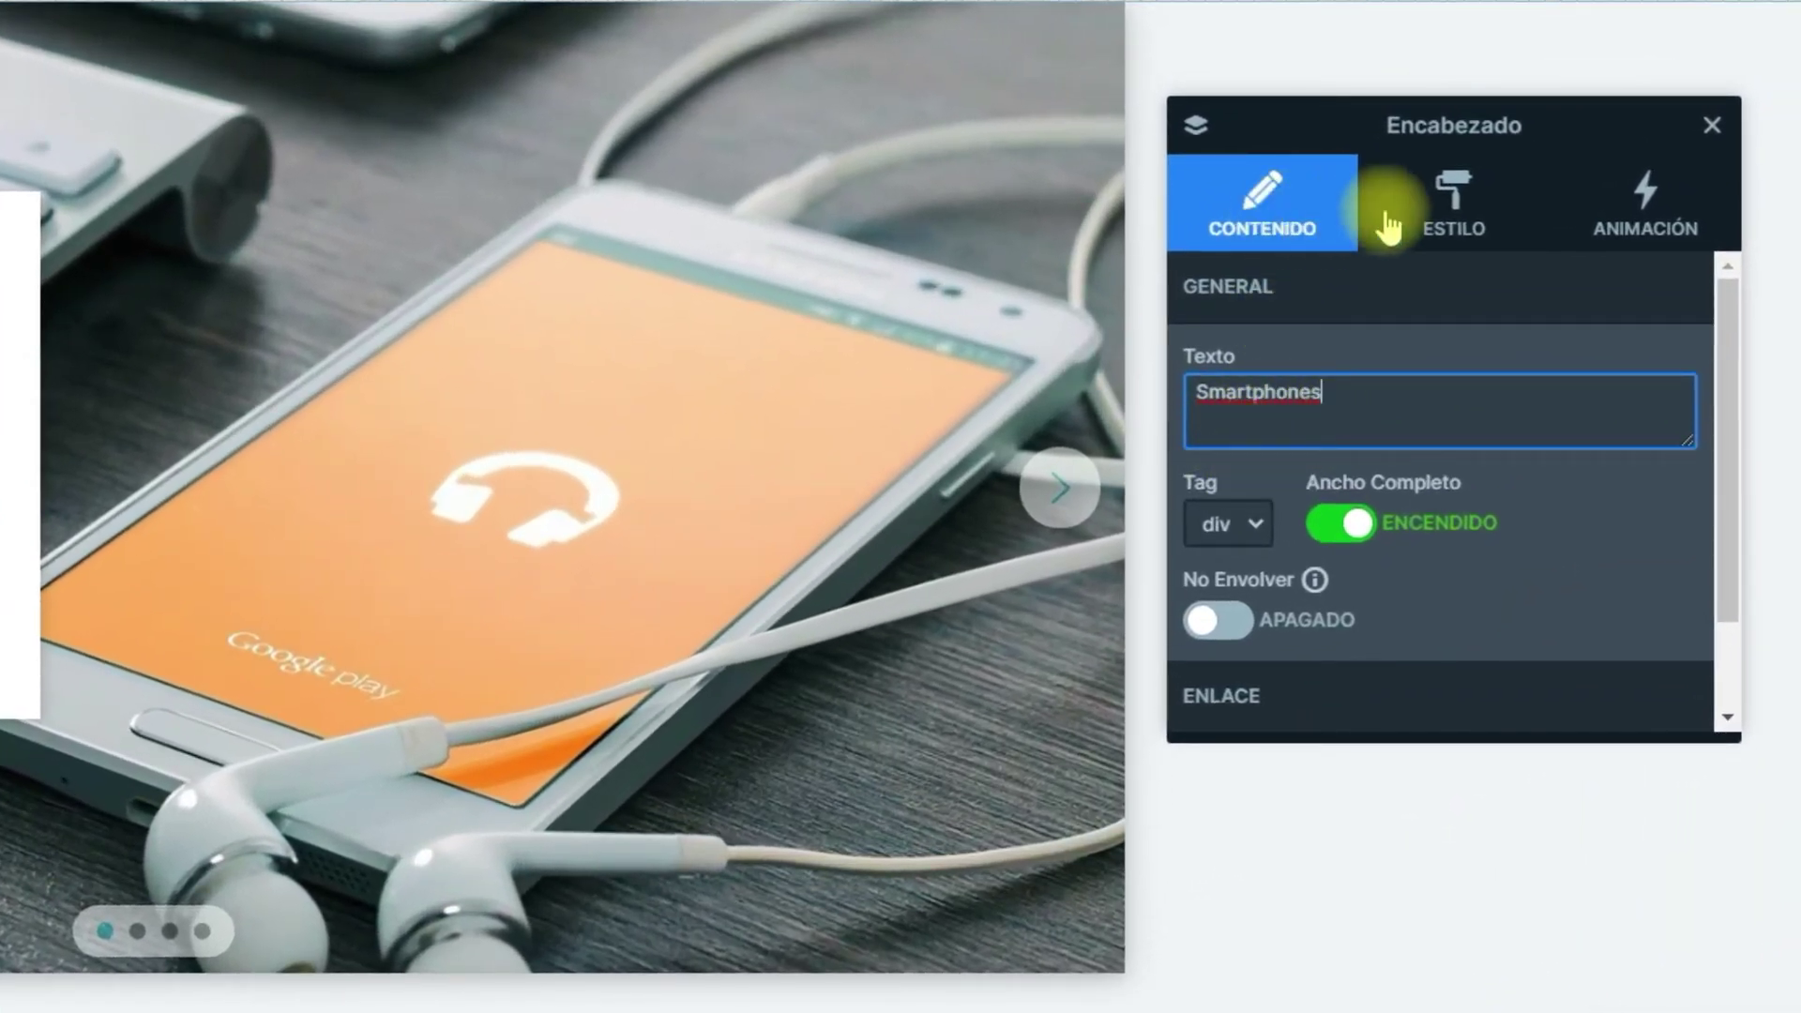
Style the Smartphones heading with orange colour E79D19FF and font weight 700 - Negrita.
{"action": "left_click", "coordinate": [1449, 223]}
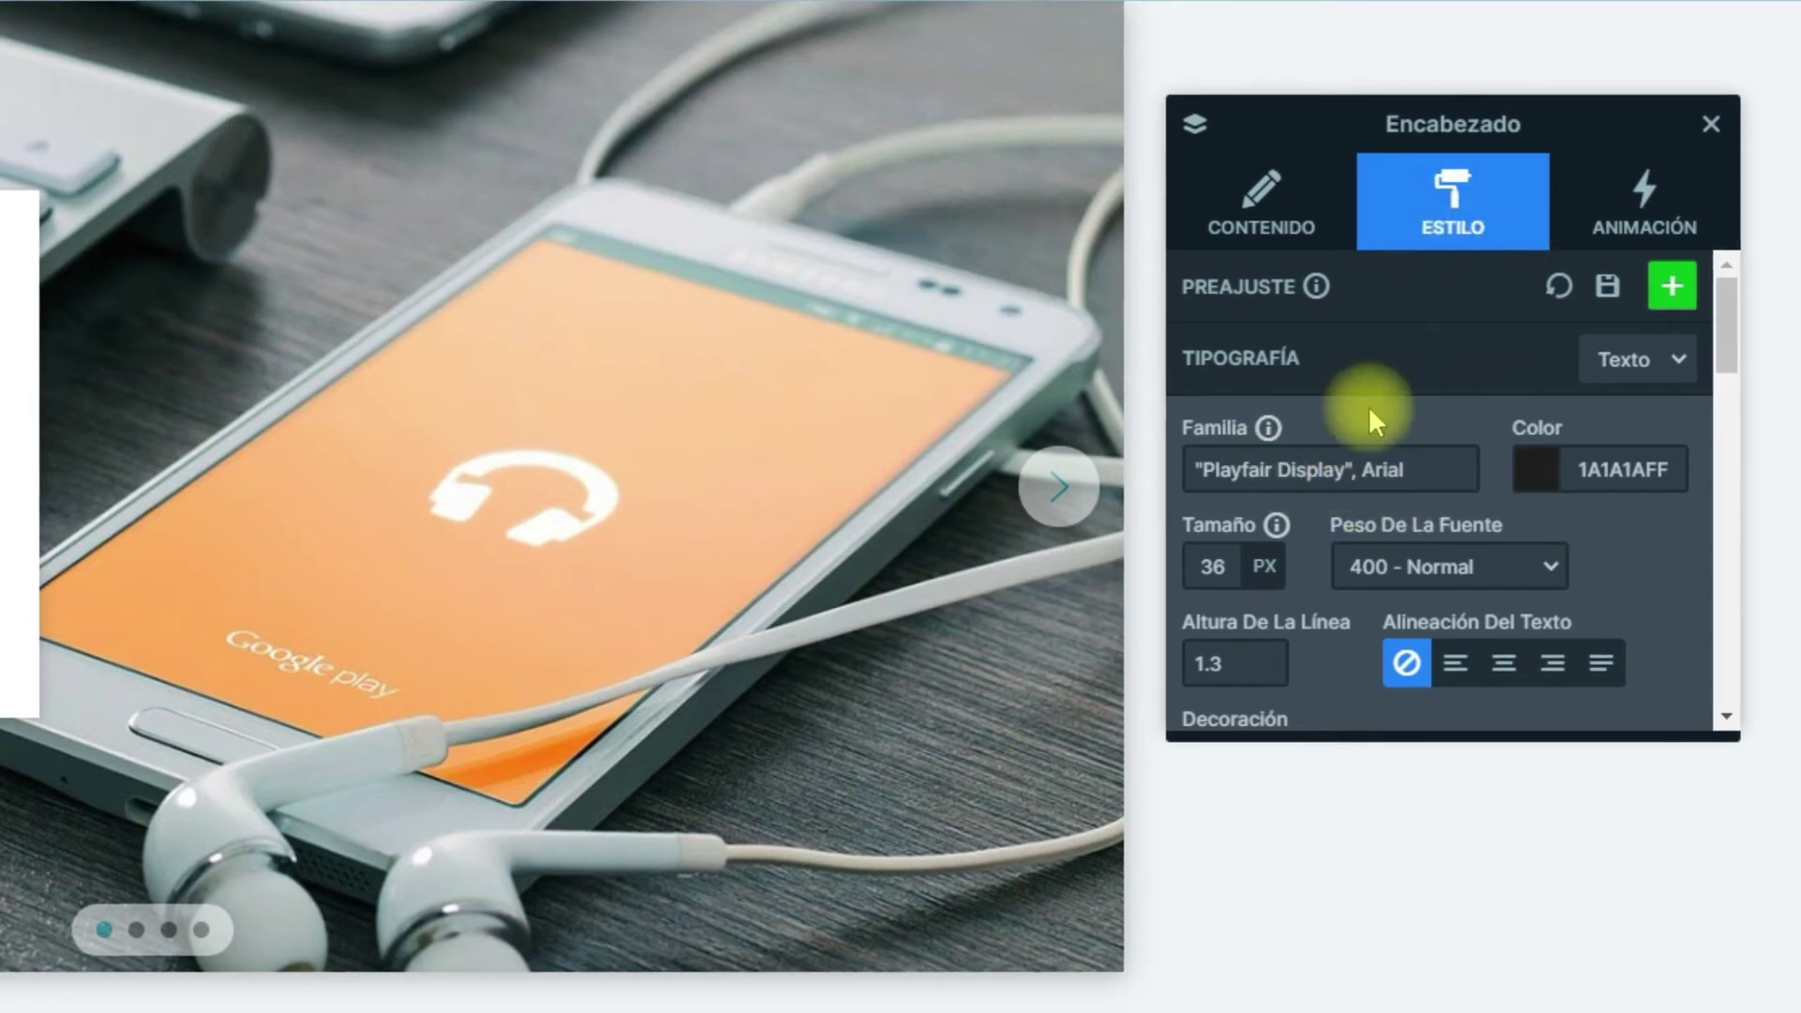
{"action": "left_click", "coordinate": [1550, 491]}
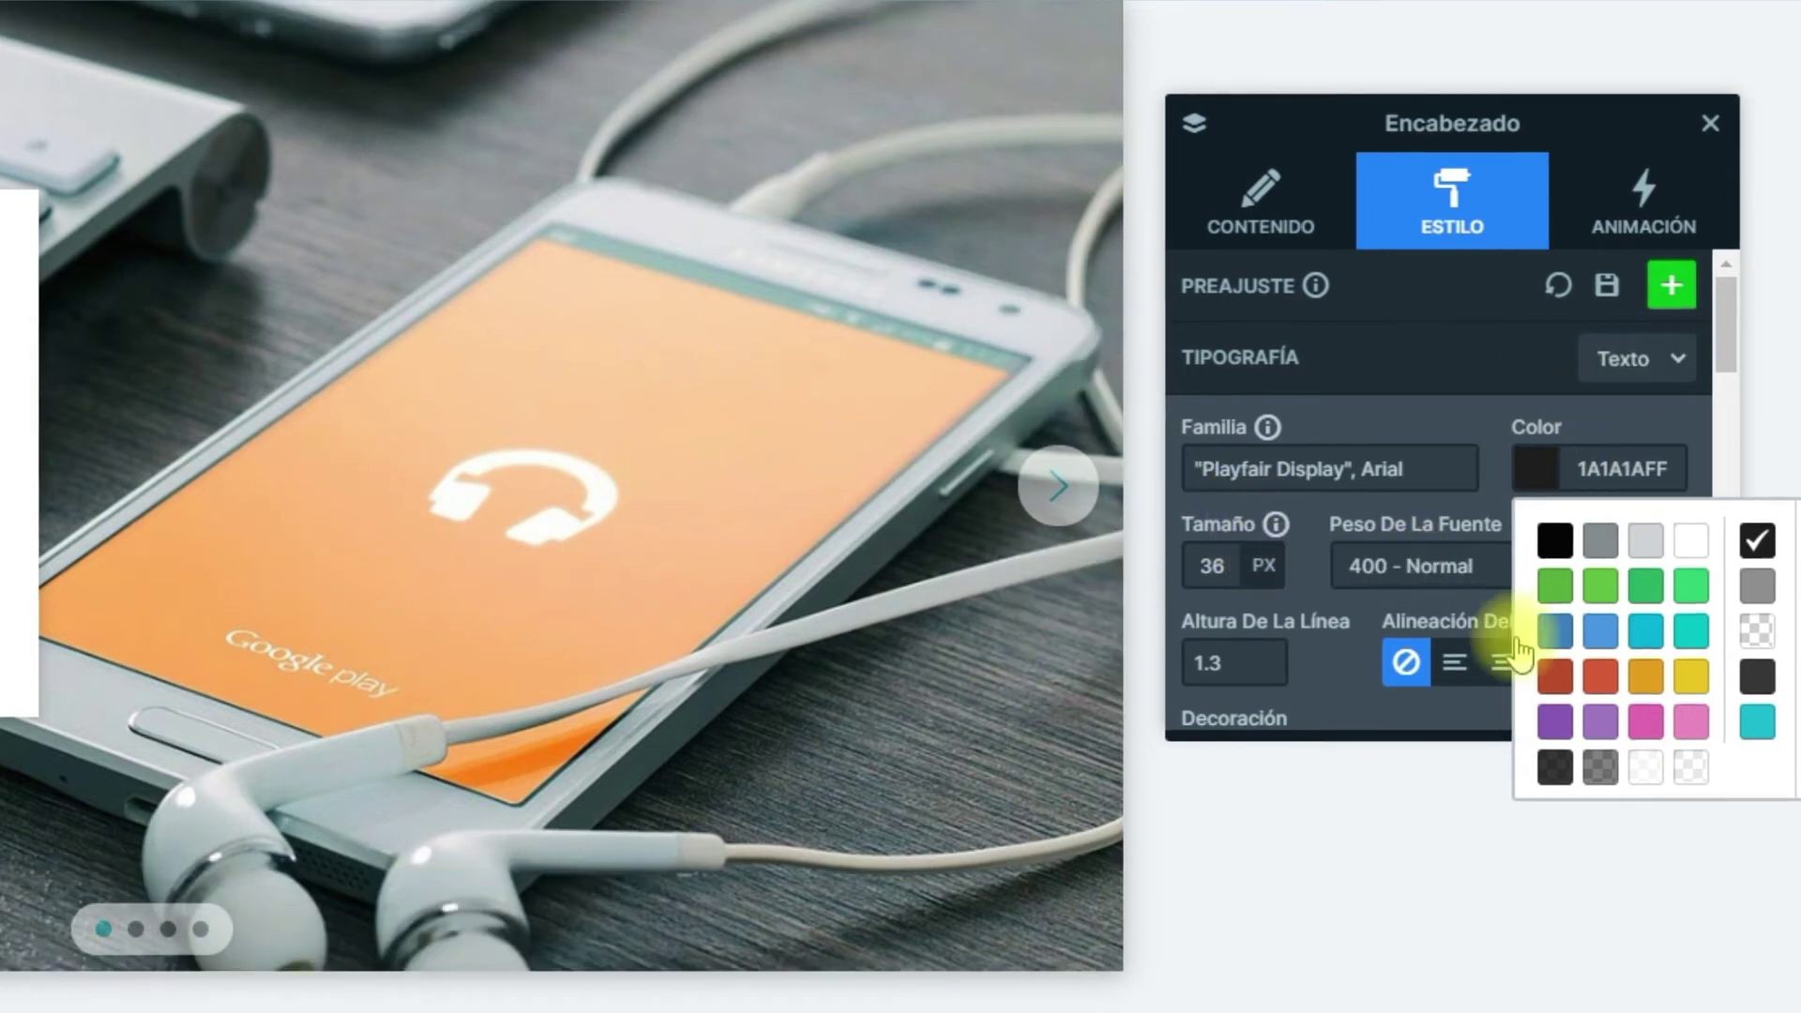
{"action": "left_click", "coordinate": [1644, 674]}
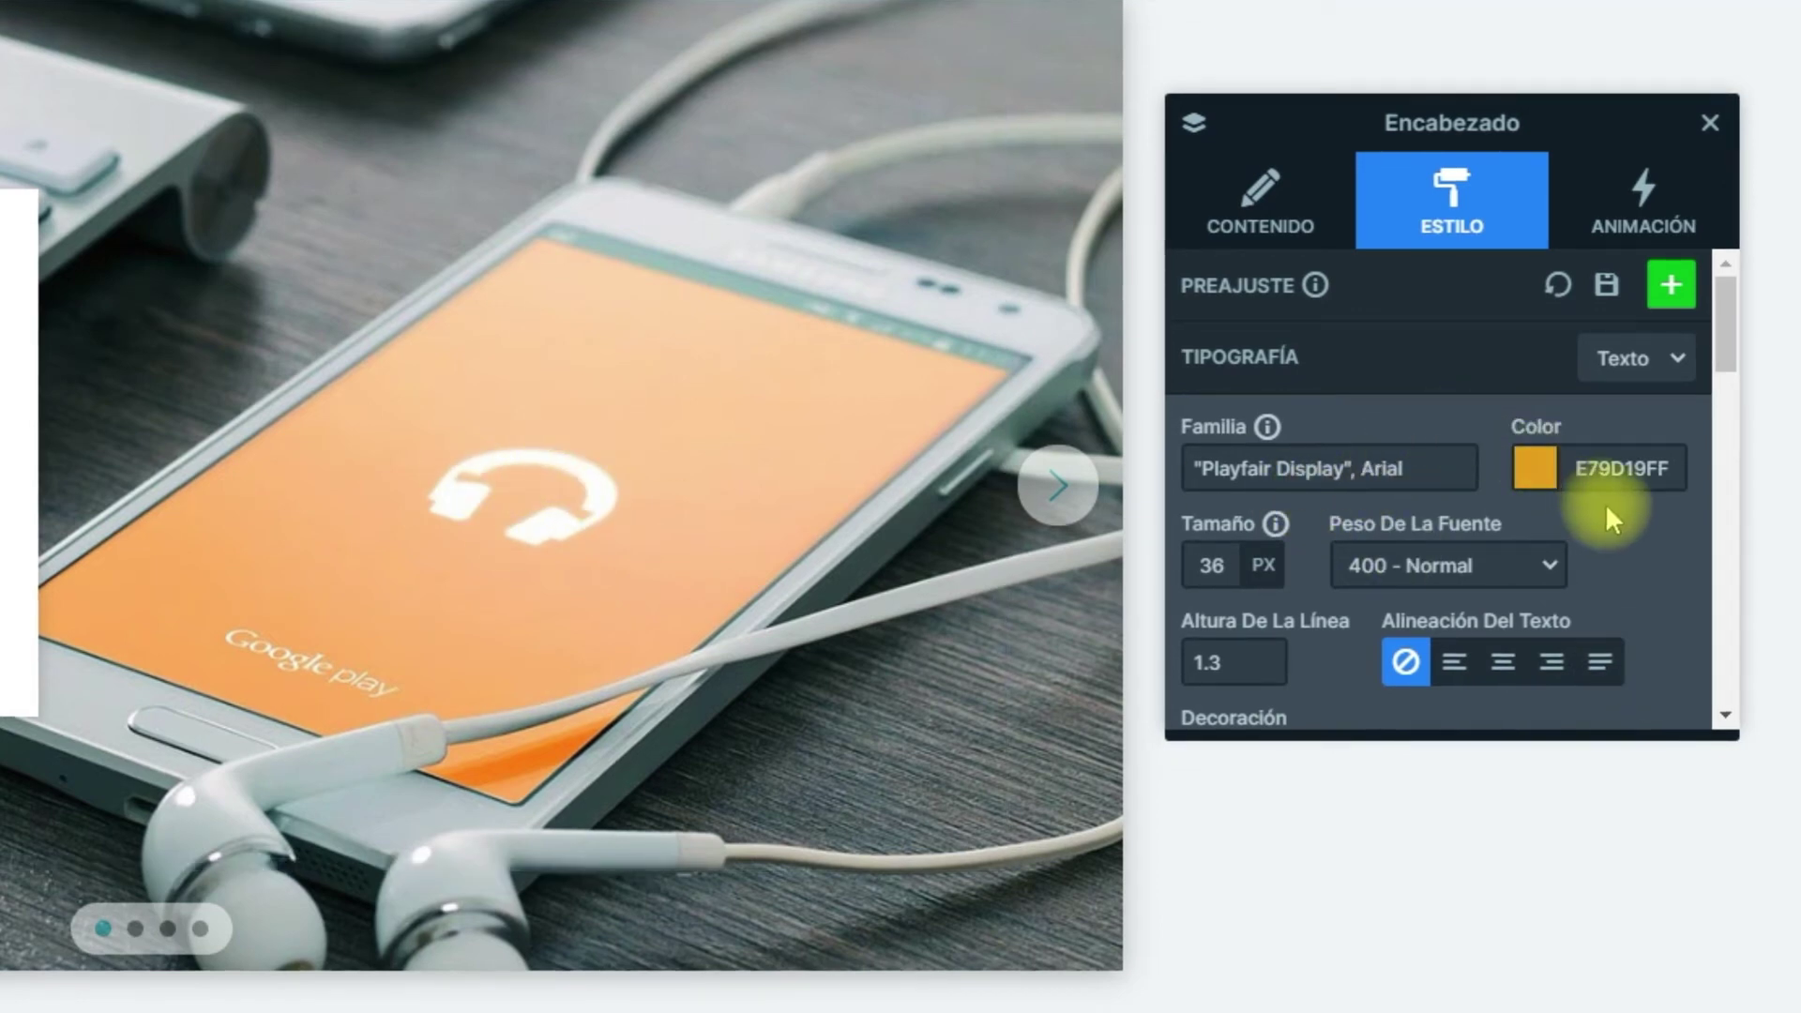
{"action": "left_click", "coordinate": [1549, 568]}
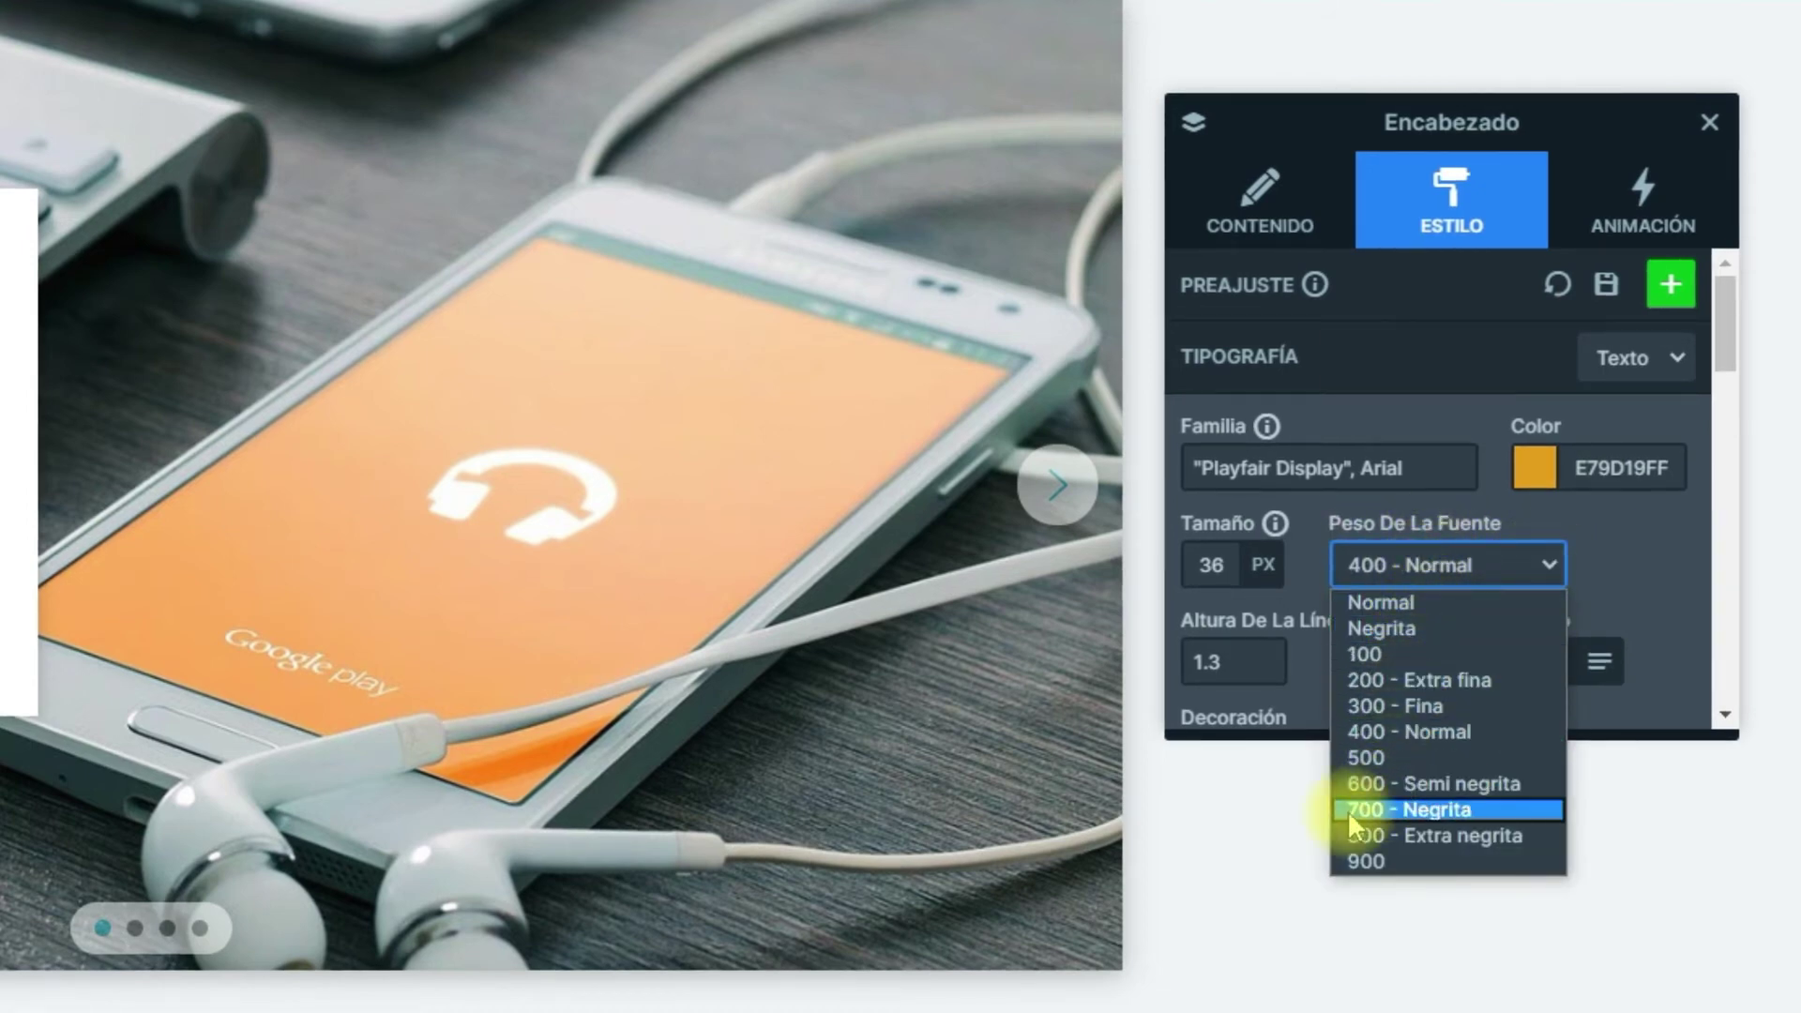
{"action": "left_click", "coordinate": [1427, 813]}
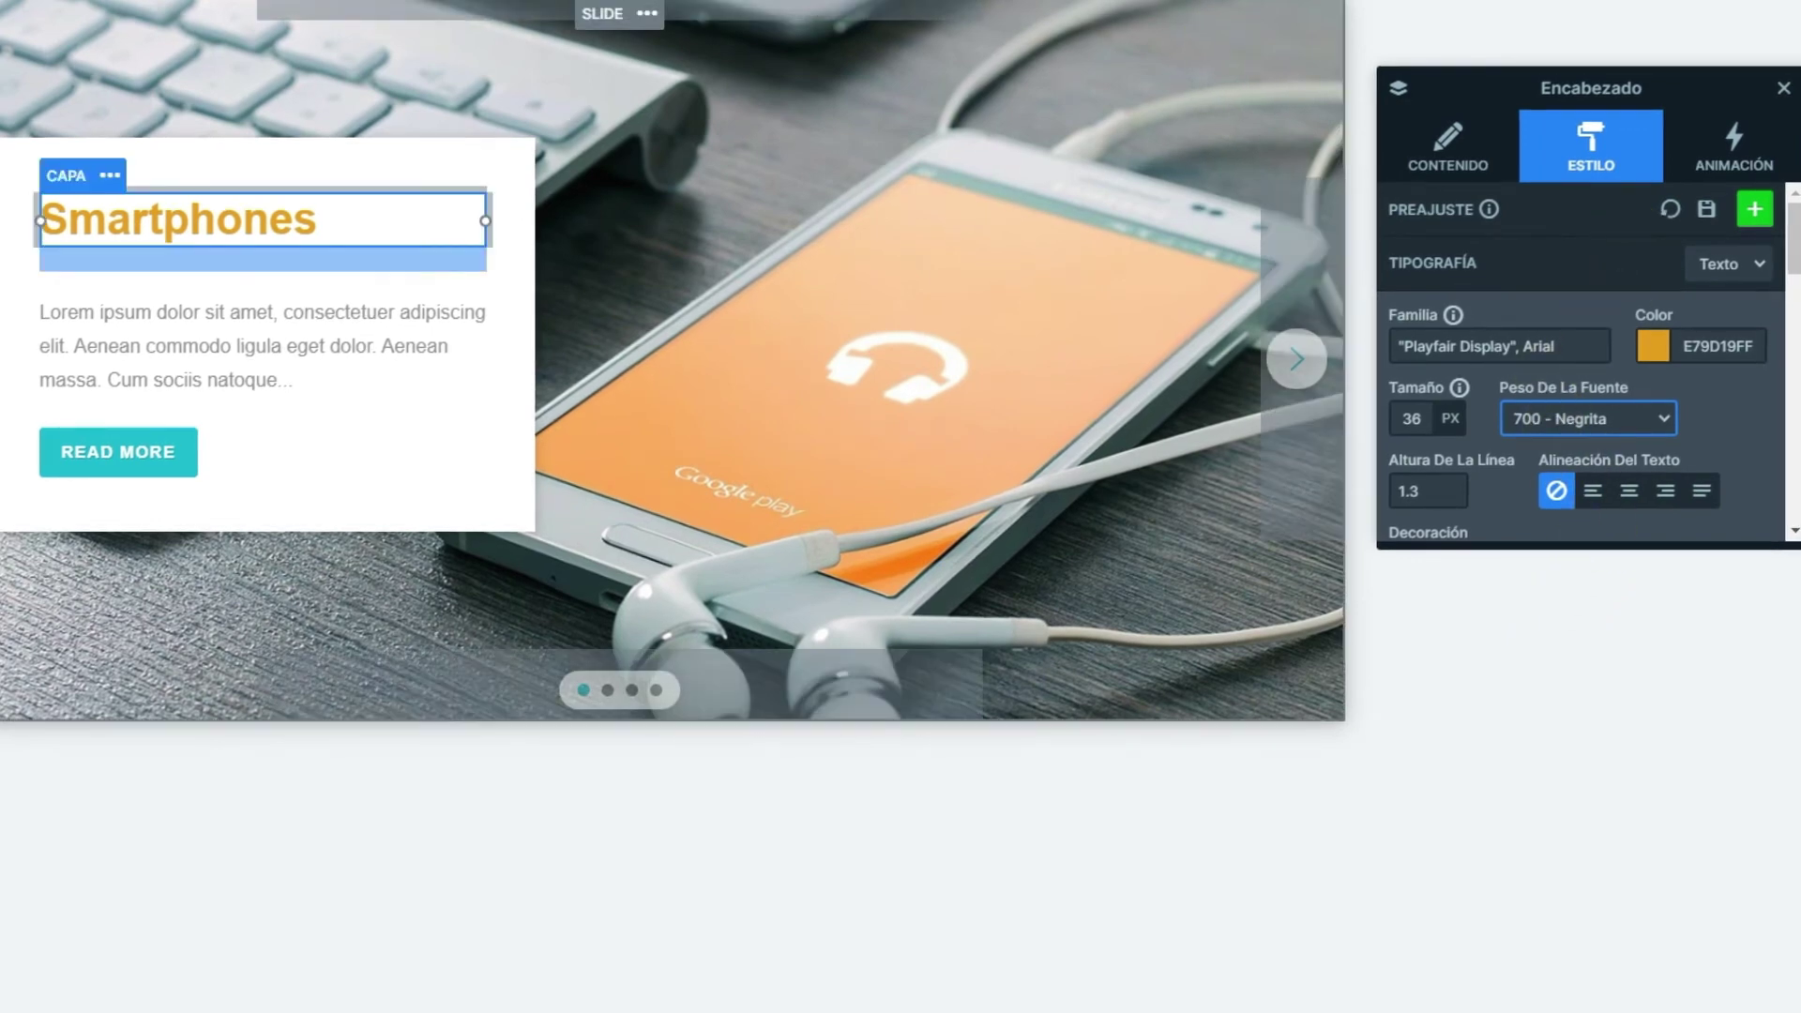
Darken the Lorem ipsum paragraph's text colour to 413D3DFF and save the slide.
{"action": "left_click", "coordinate": [244, 354]}
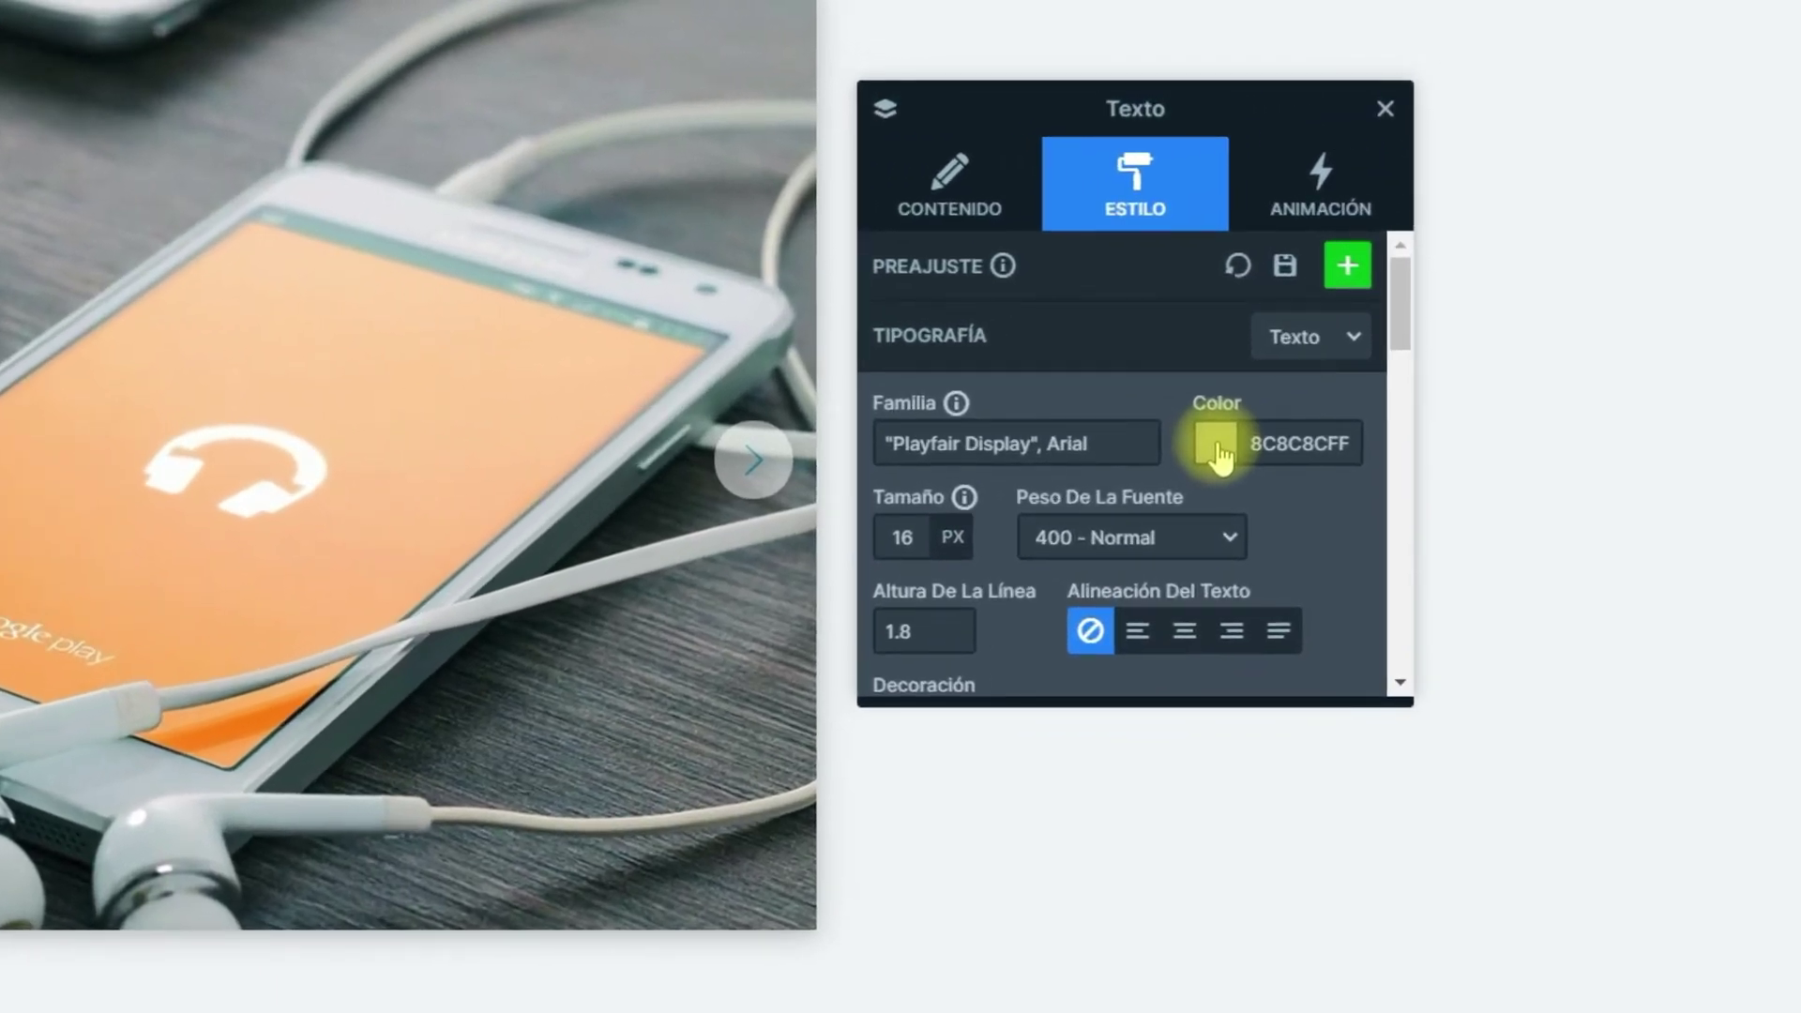
{"action": "left_click", "coordinate": [1217, 443]}
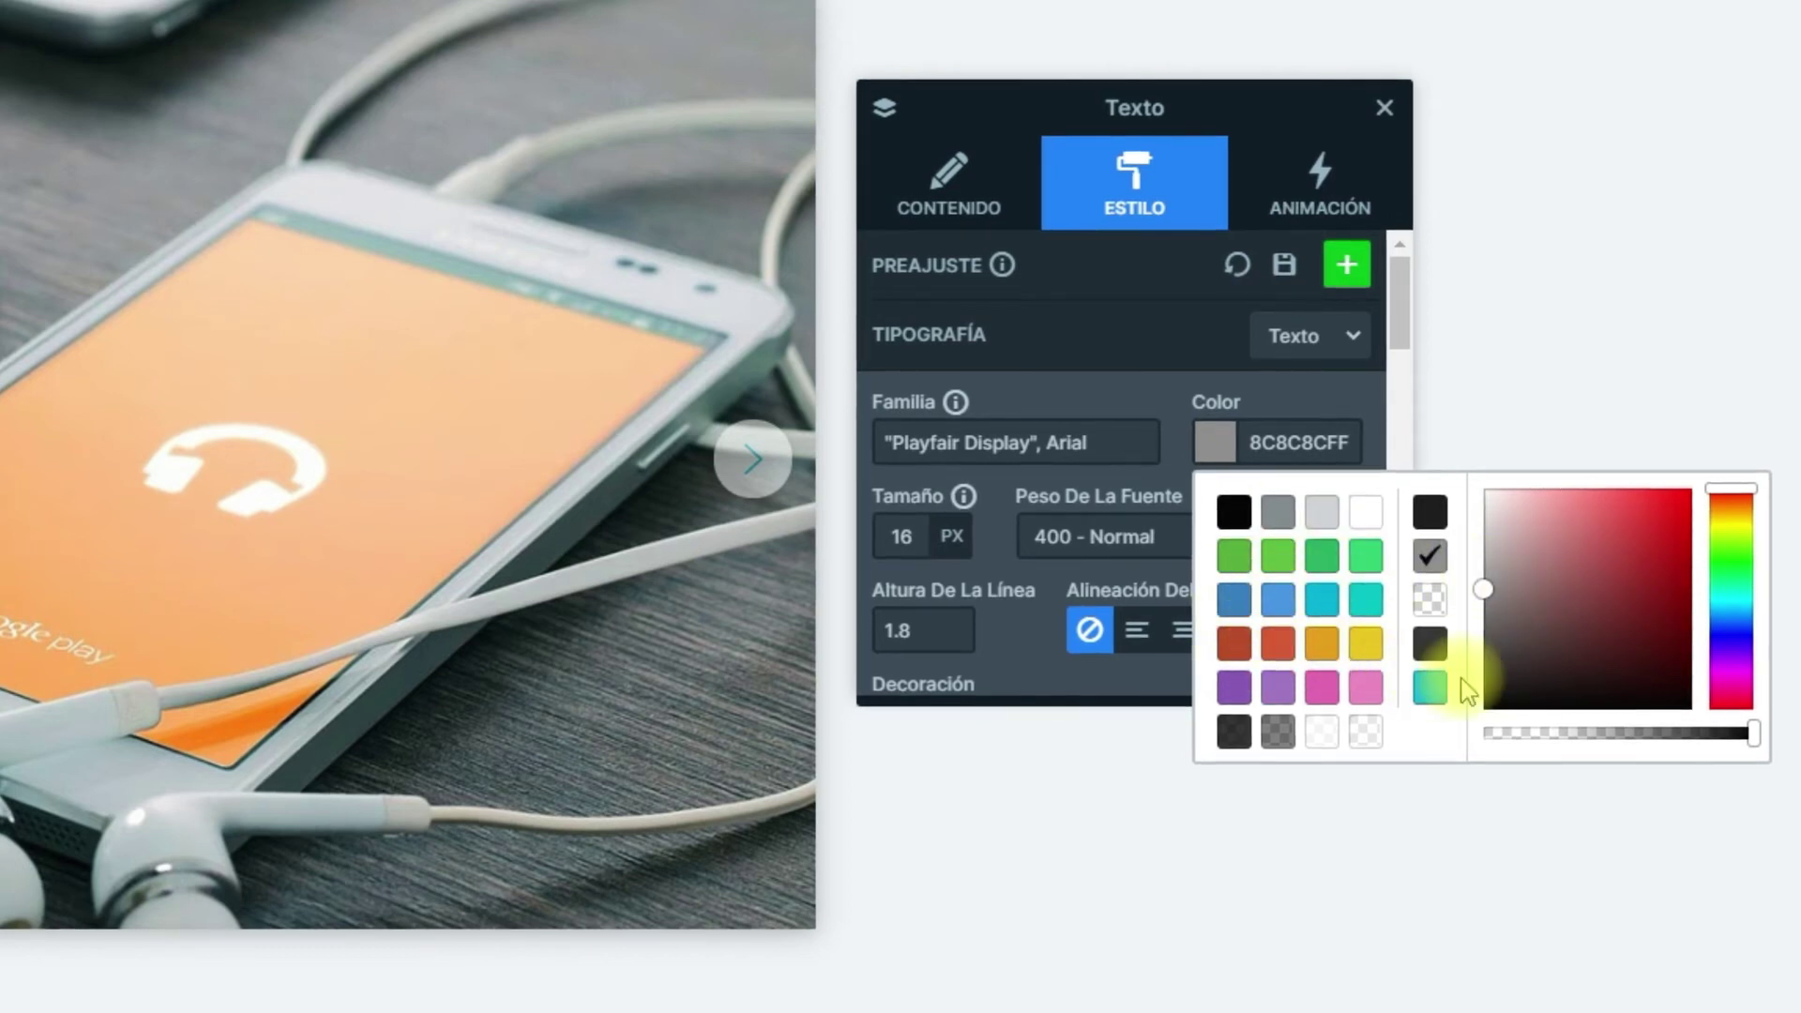
{"action": "mouse_move", "coordinate": [1485, 598]}
{"action": "left_mouse_down"}
{"action": "mouse_move", "coordinate": [1500, 594]}
{"action": "mouse_move", "coordinate": [1493, 650]}
{"action": "left_mouse_up"}
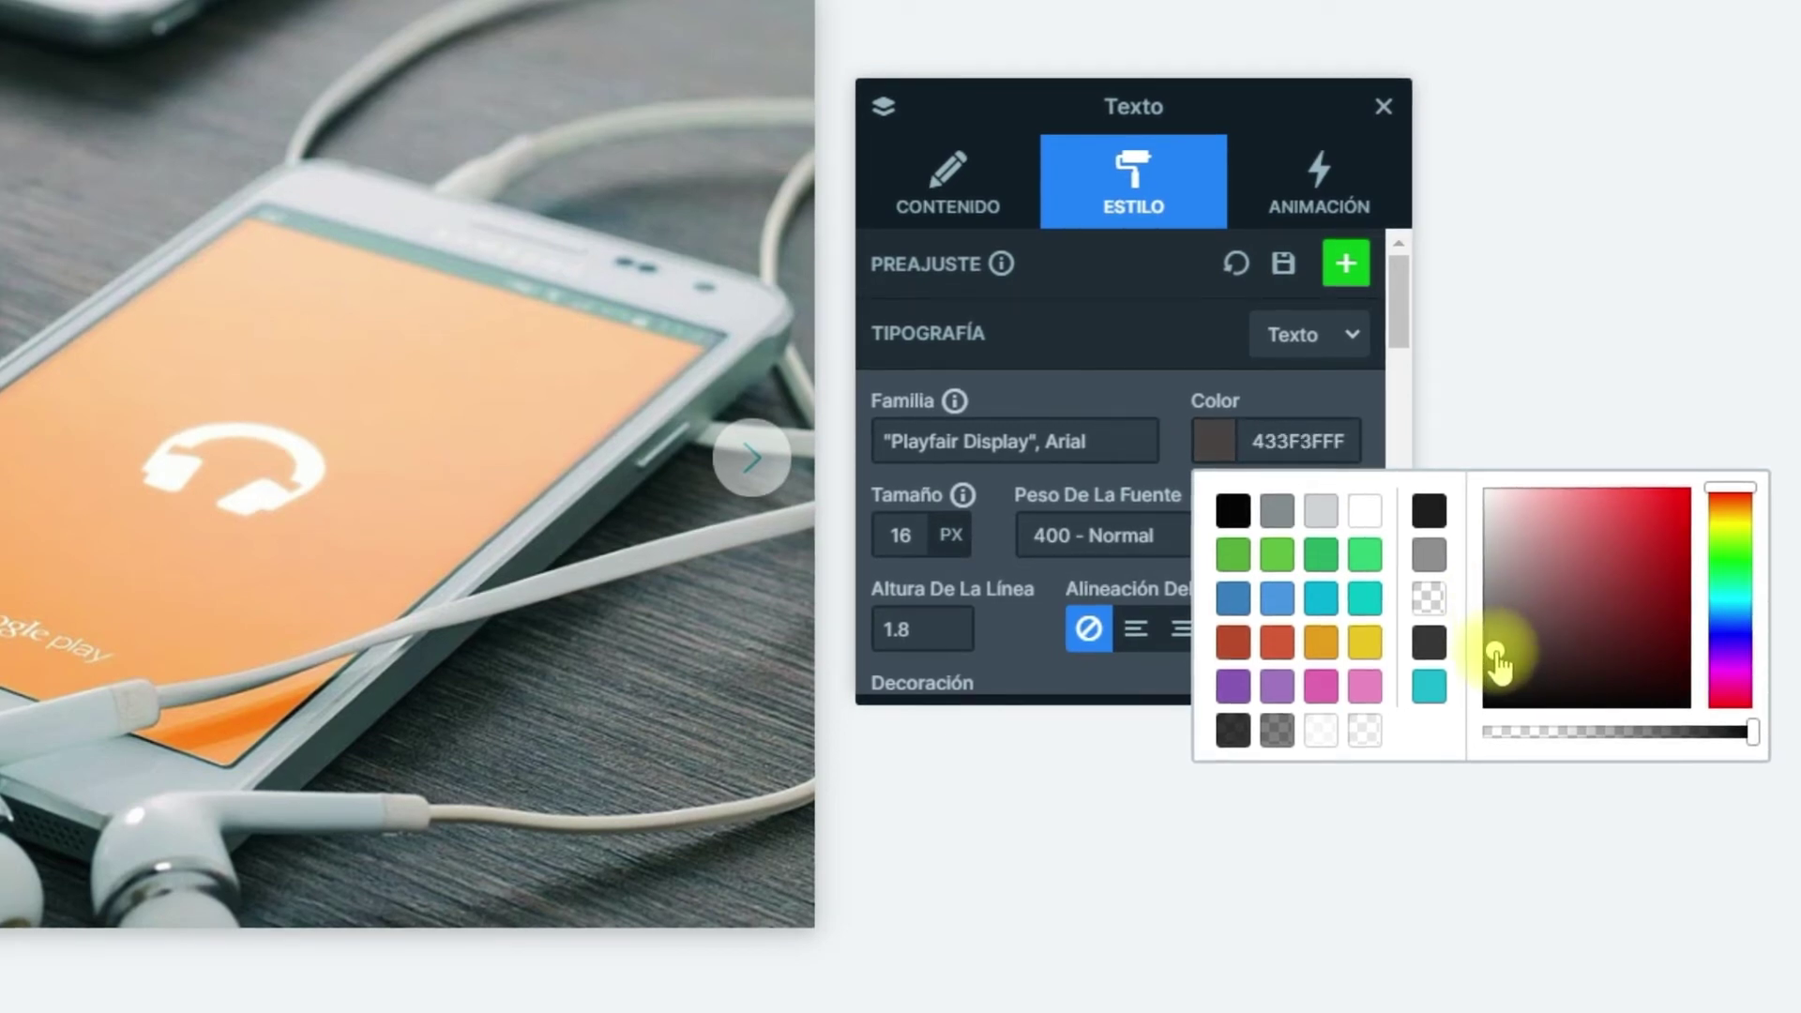
{"action": "left_click_drag", "start_coordinate": [1496, 653], "coordinate": [1495, 655]}
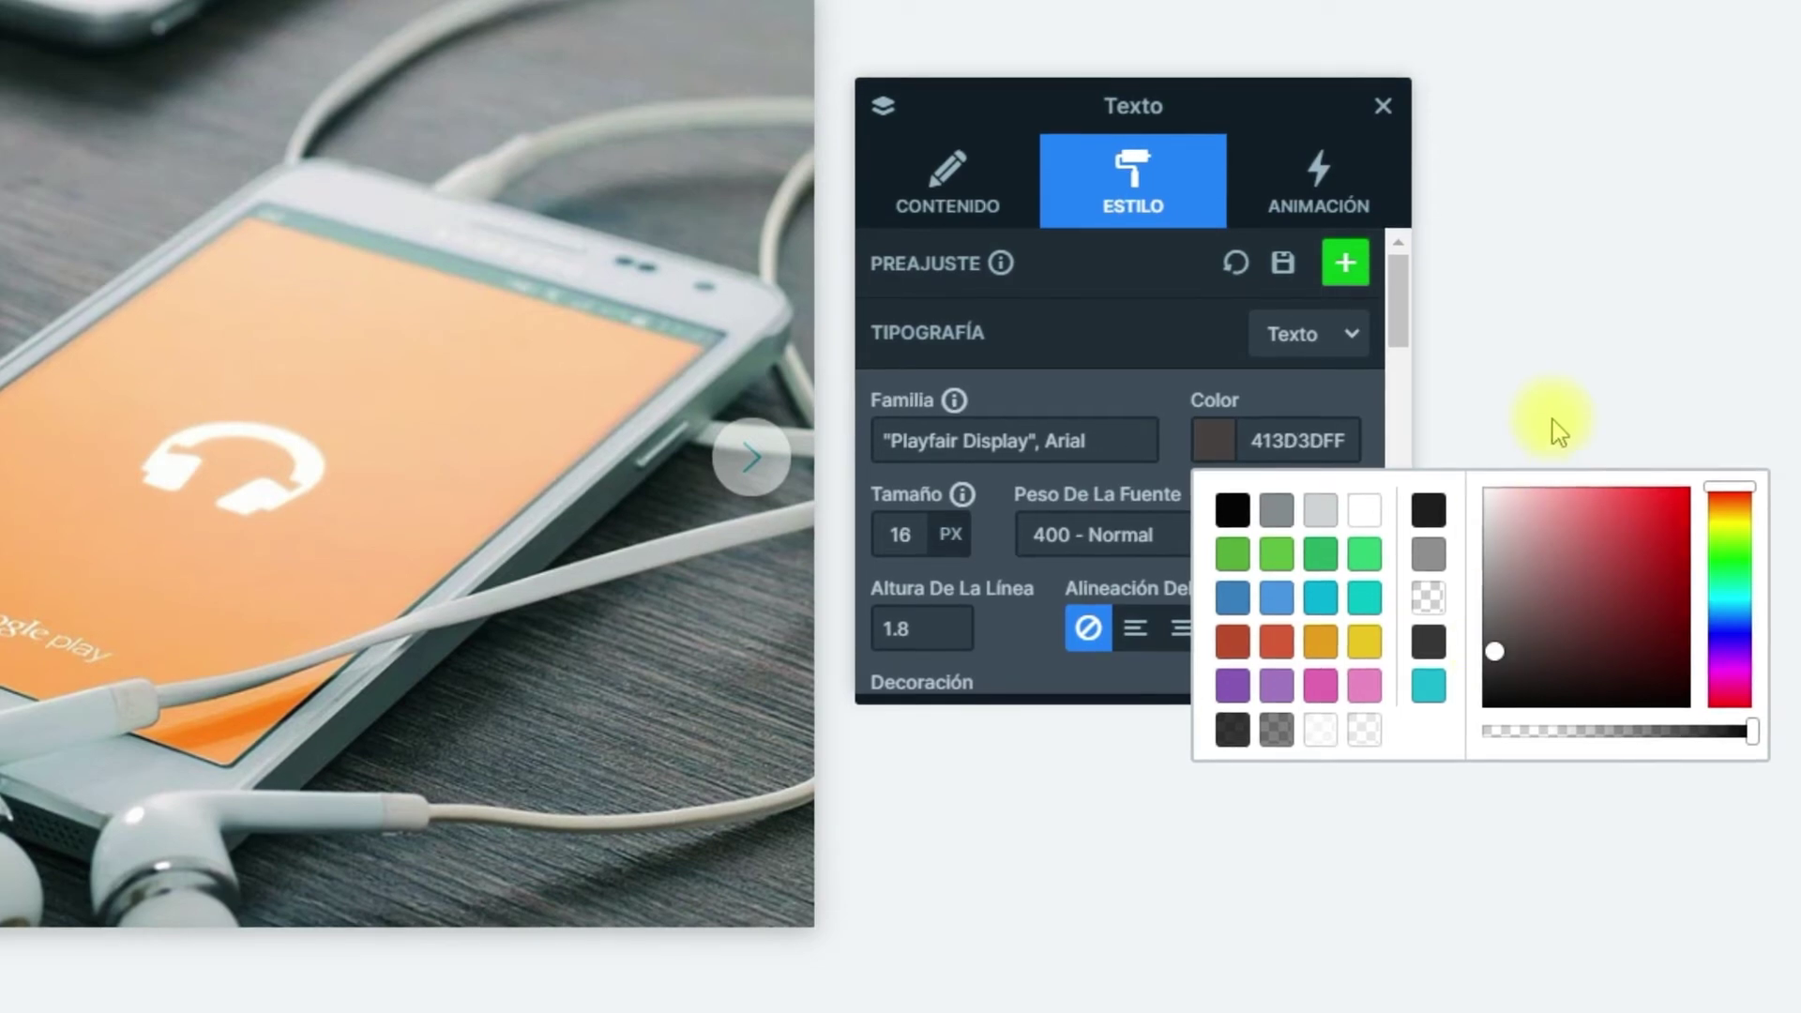
{"action": "left_click", "coordinate": [1559, 424]}
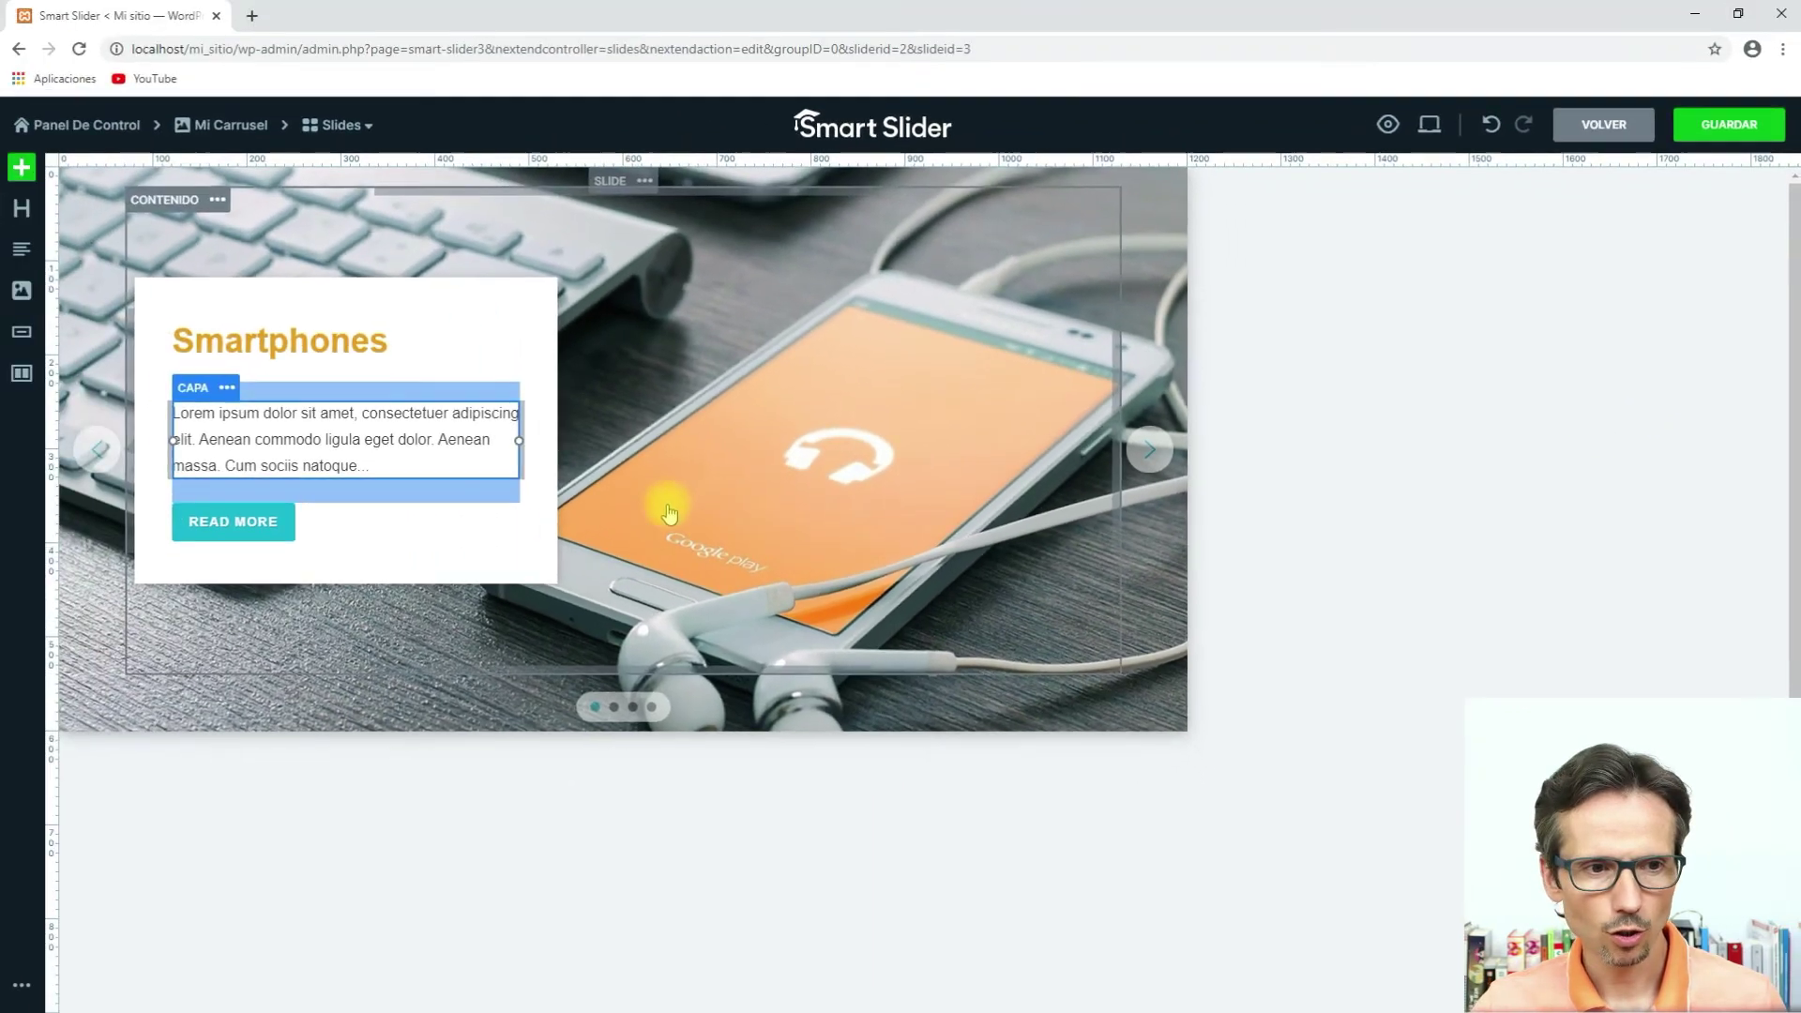
{"action": "left_click", "coordinate": [1711, 128]}
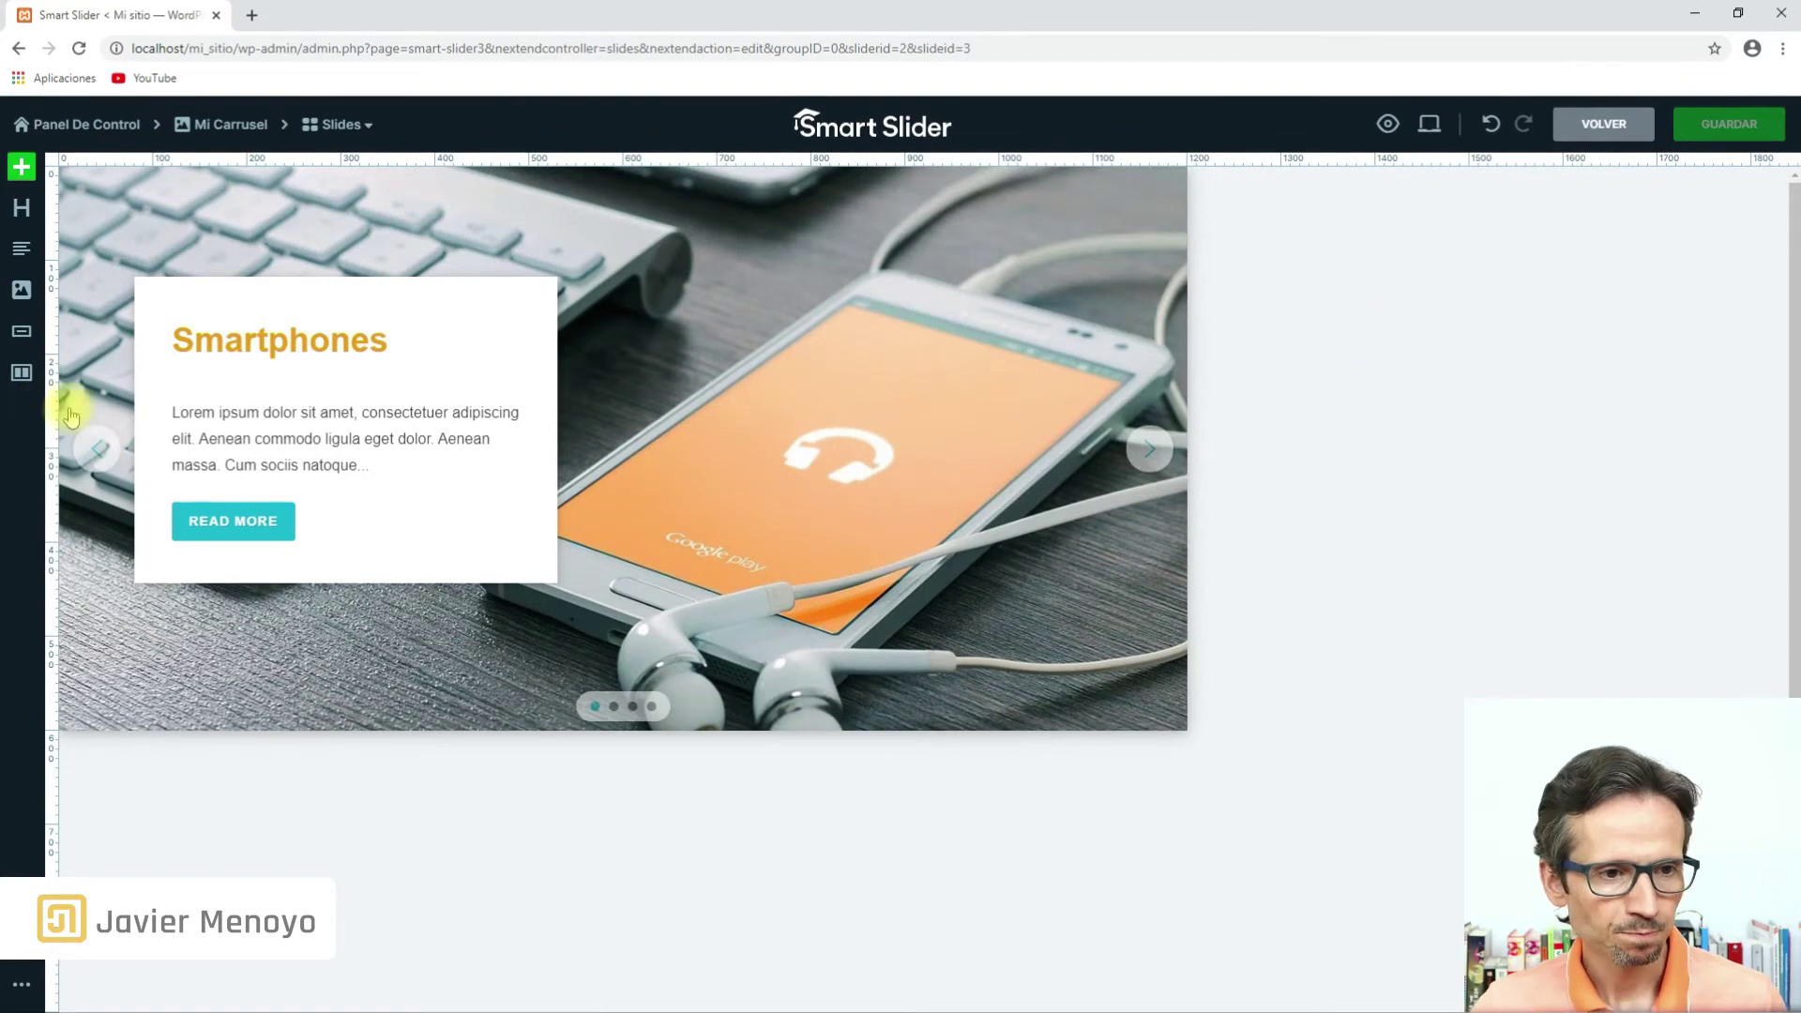
Examine how the content box is built by selecting its paragraph, its button and the enclosing row.
{"action": "left_click", "coordinate": [176, 385]}
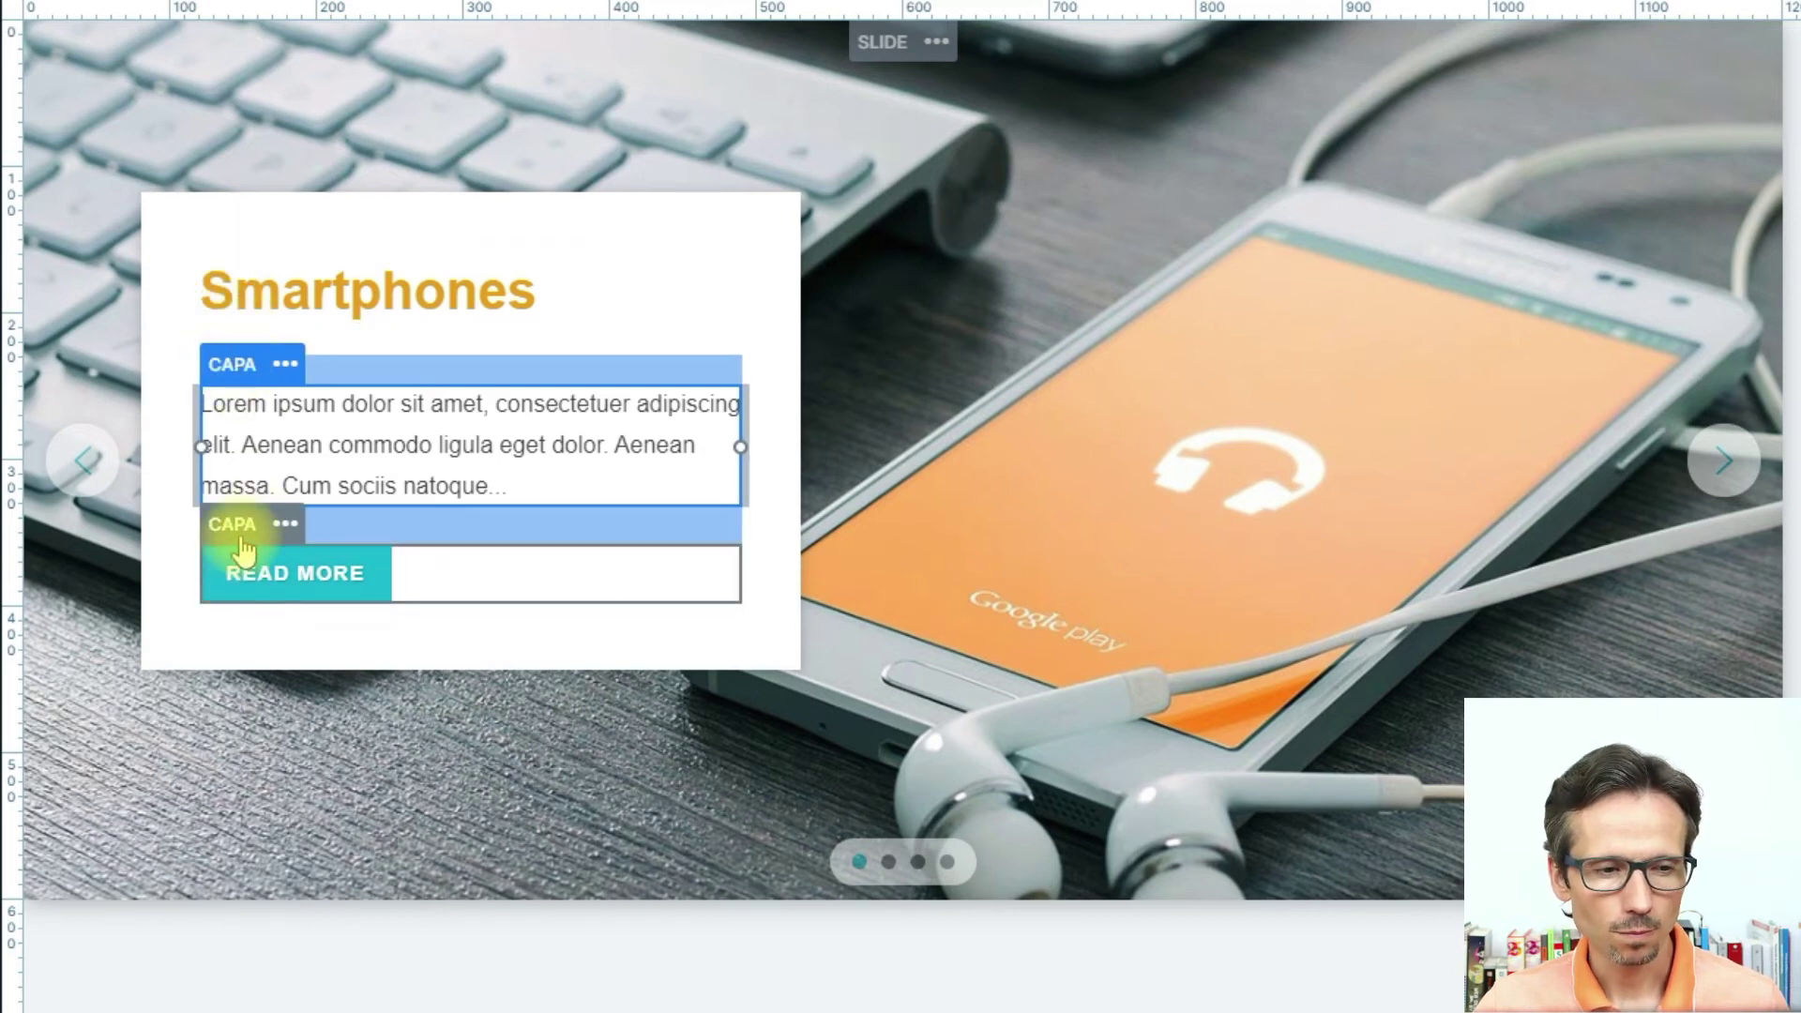
{"action": "left_click", "coordinate": [242, 556]}
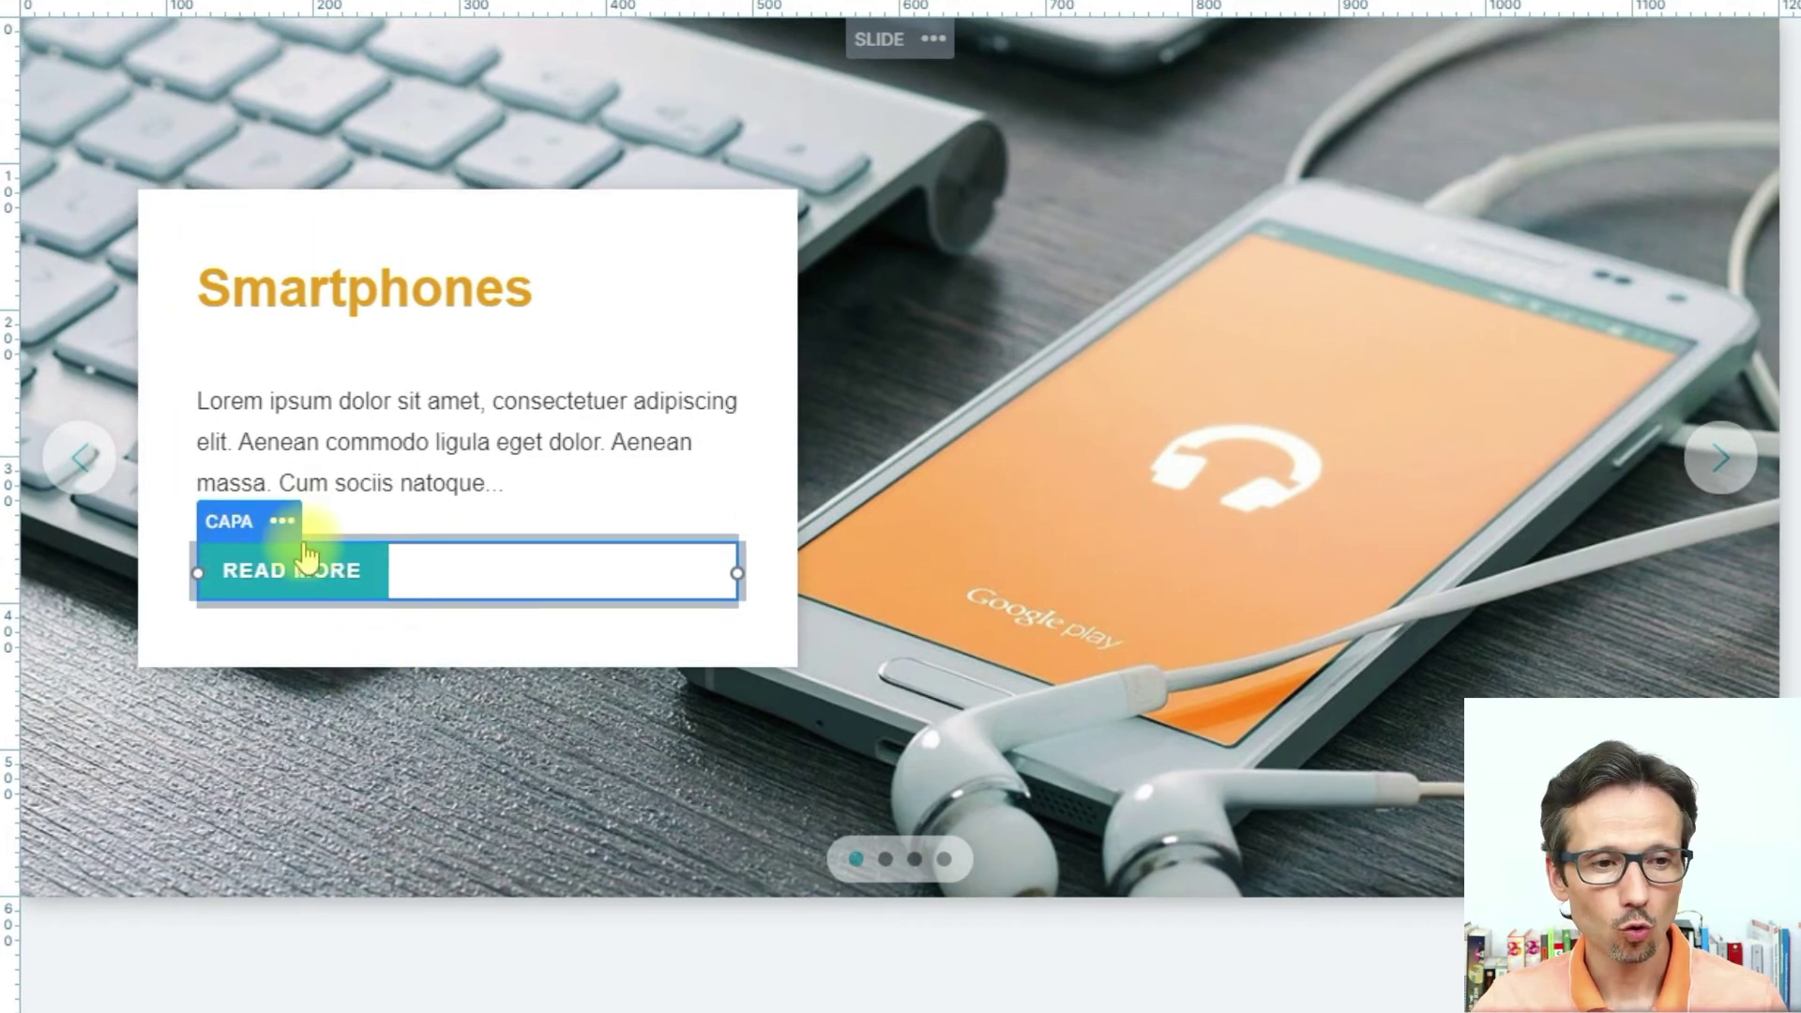
{"action": "left_click", "coordinate": [387, 640]}
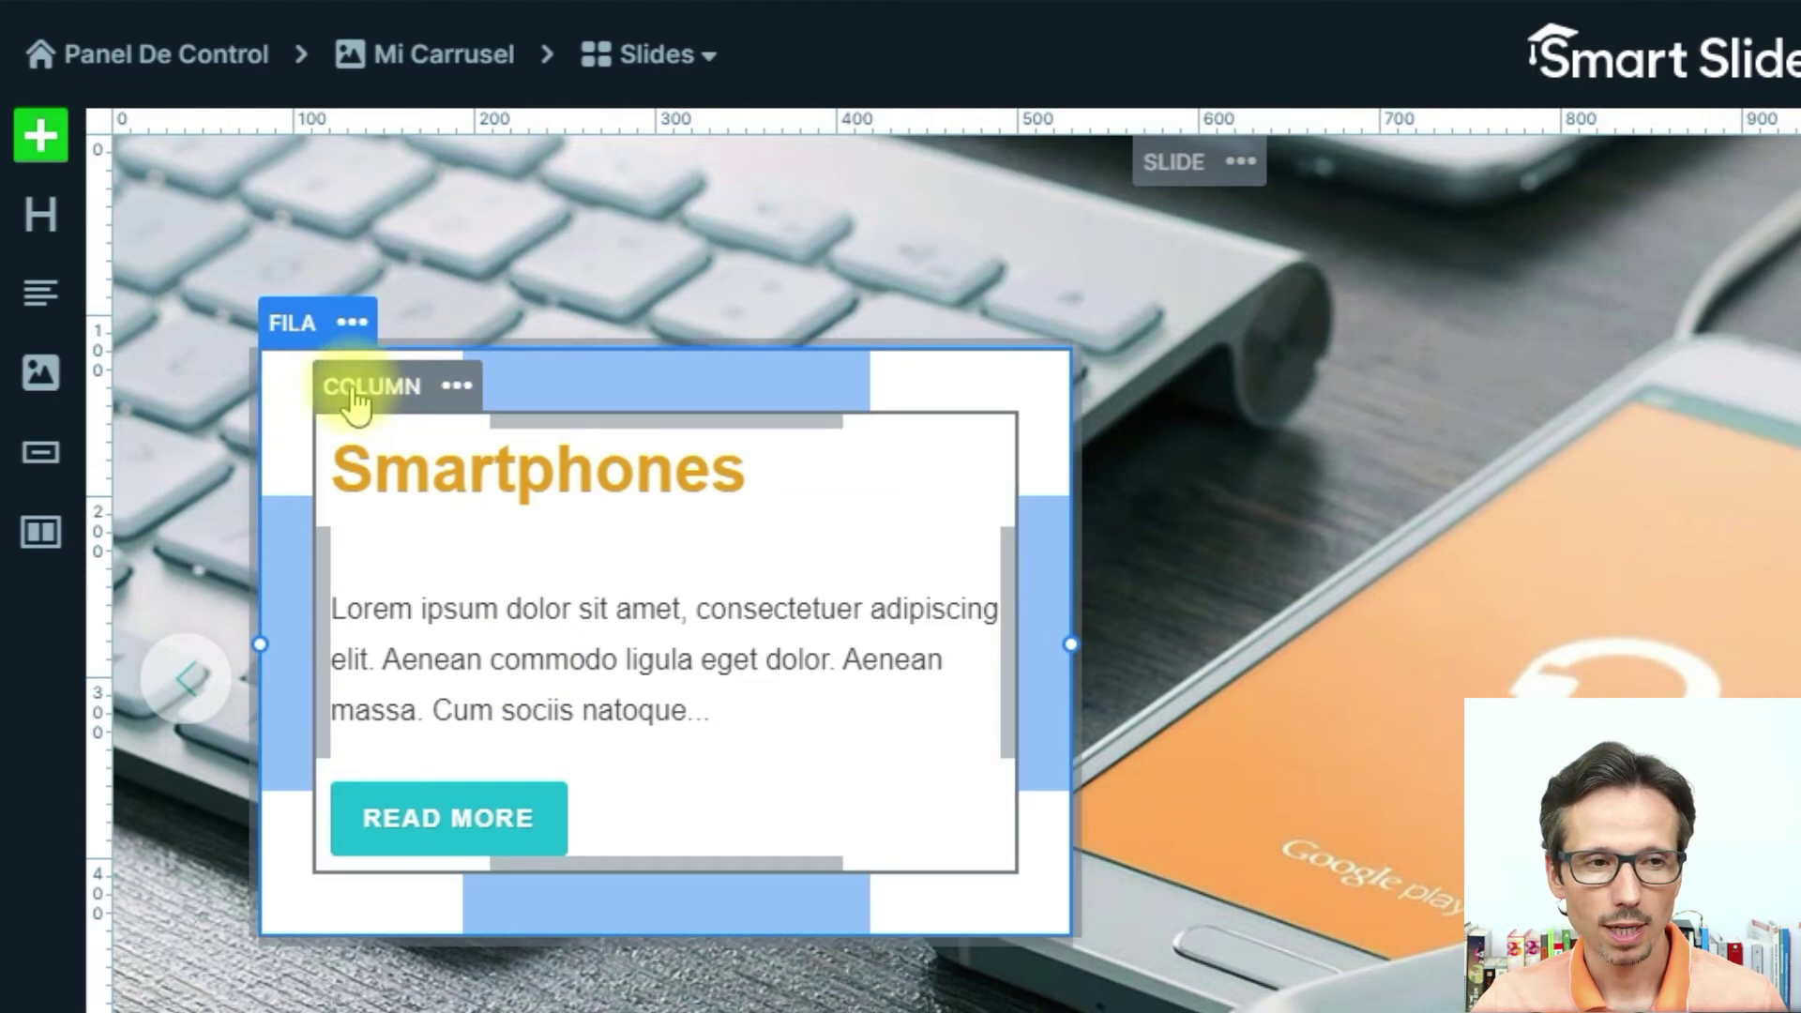
Insert a two-column row inside the content box's column and move the READ MORE button into the new row's first column.
{"action": "left_click", "coordinate": [355, 403]}
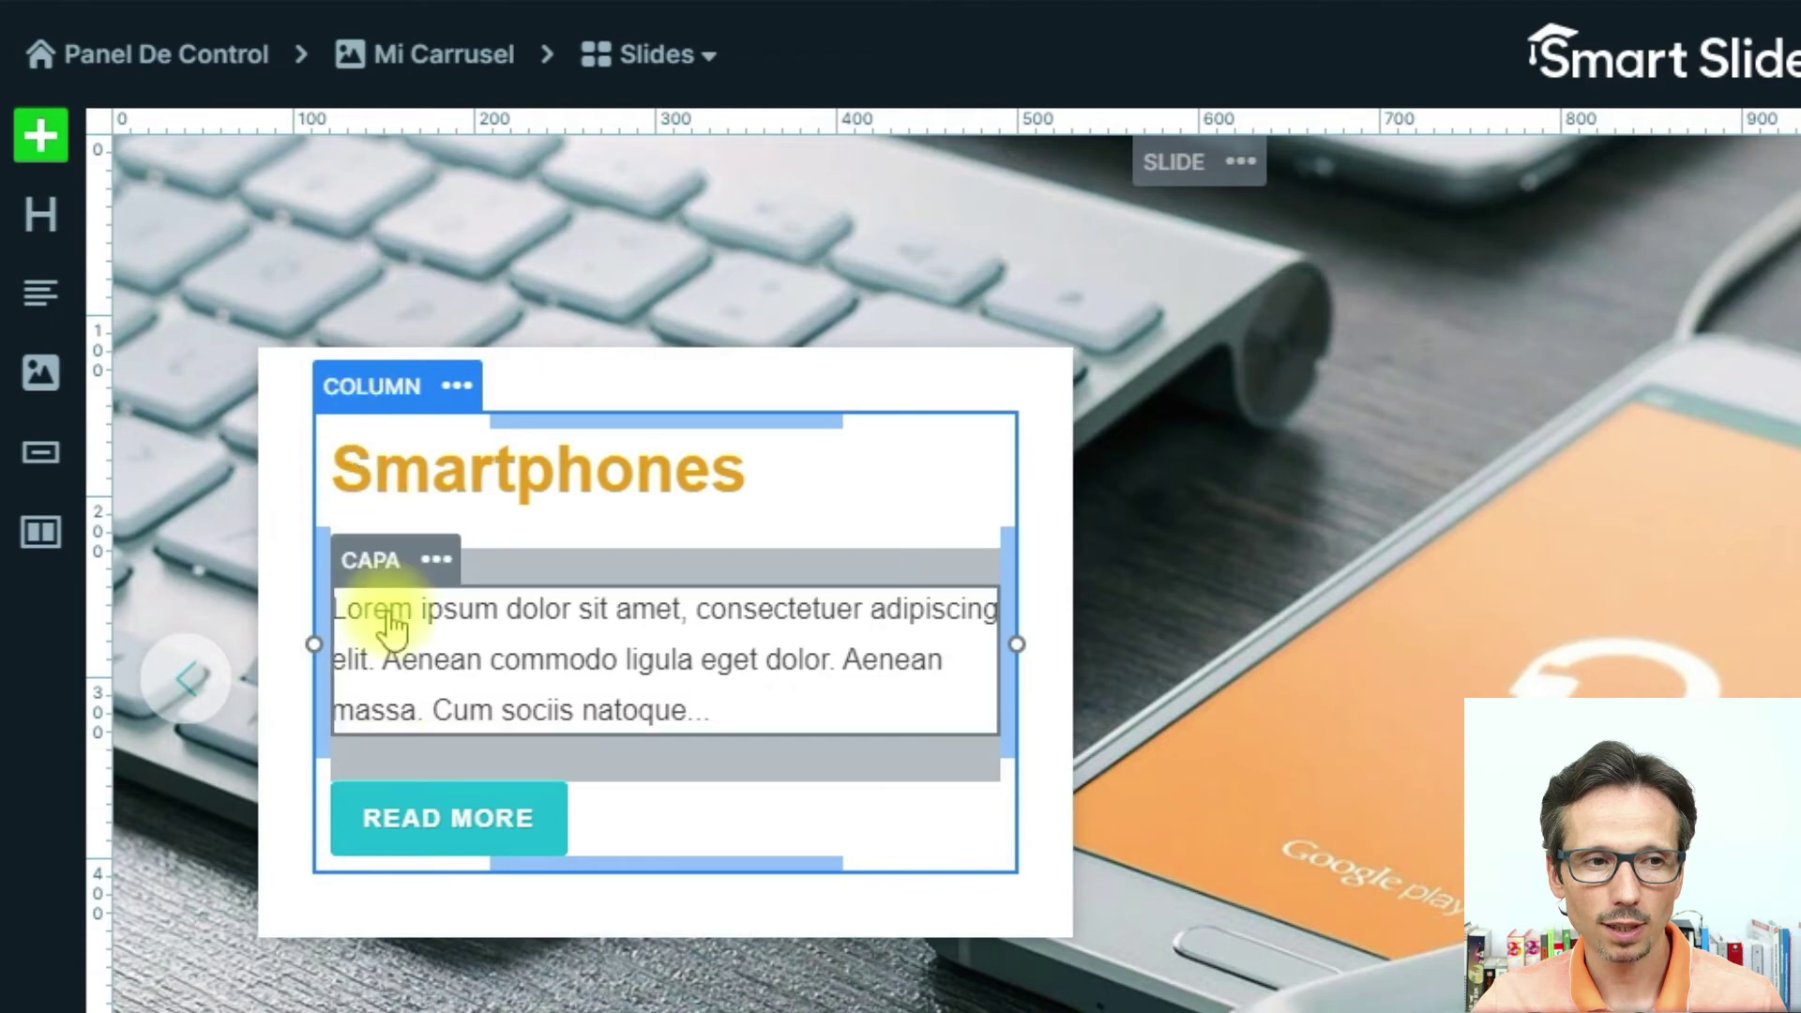
{"action": "left_click_drag", "start_coordinate": [99, 553], "coordinate": [42, 555]}
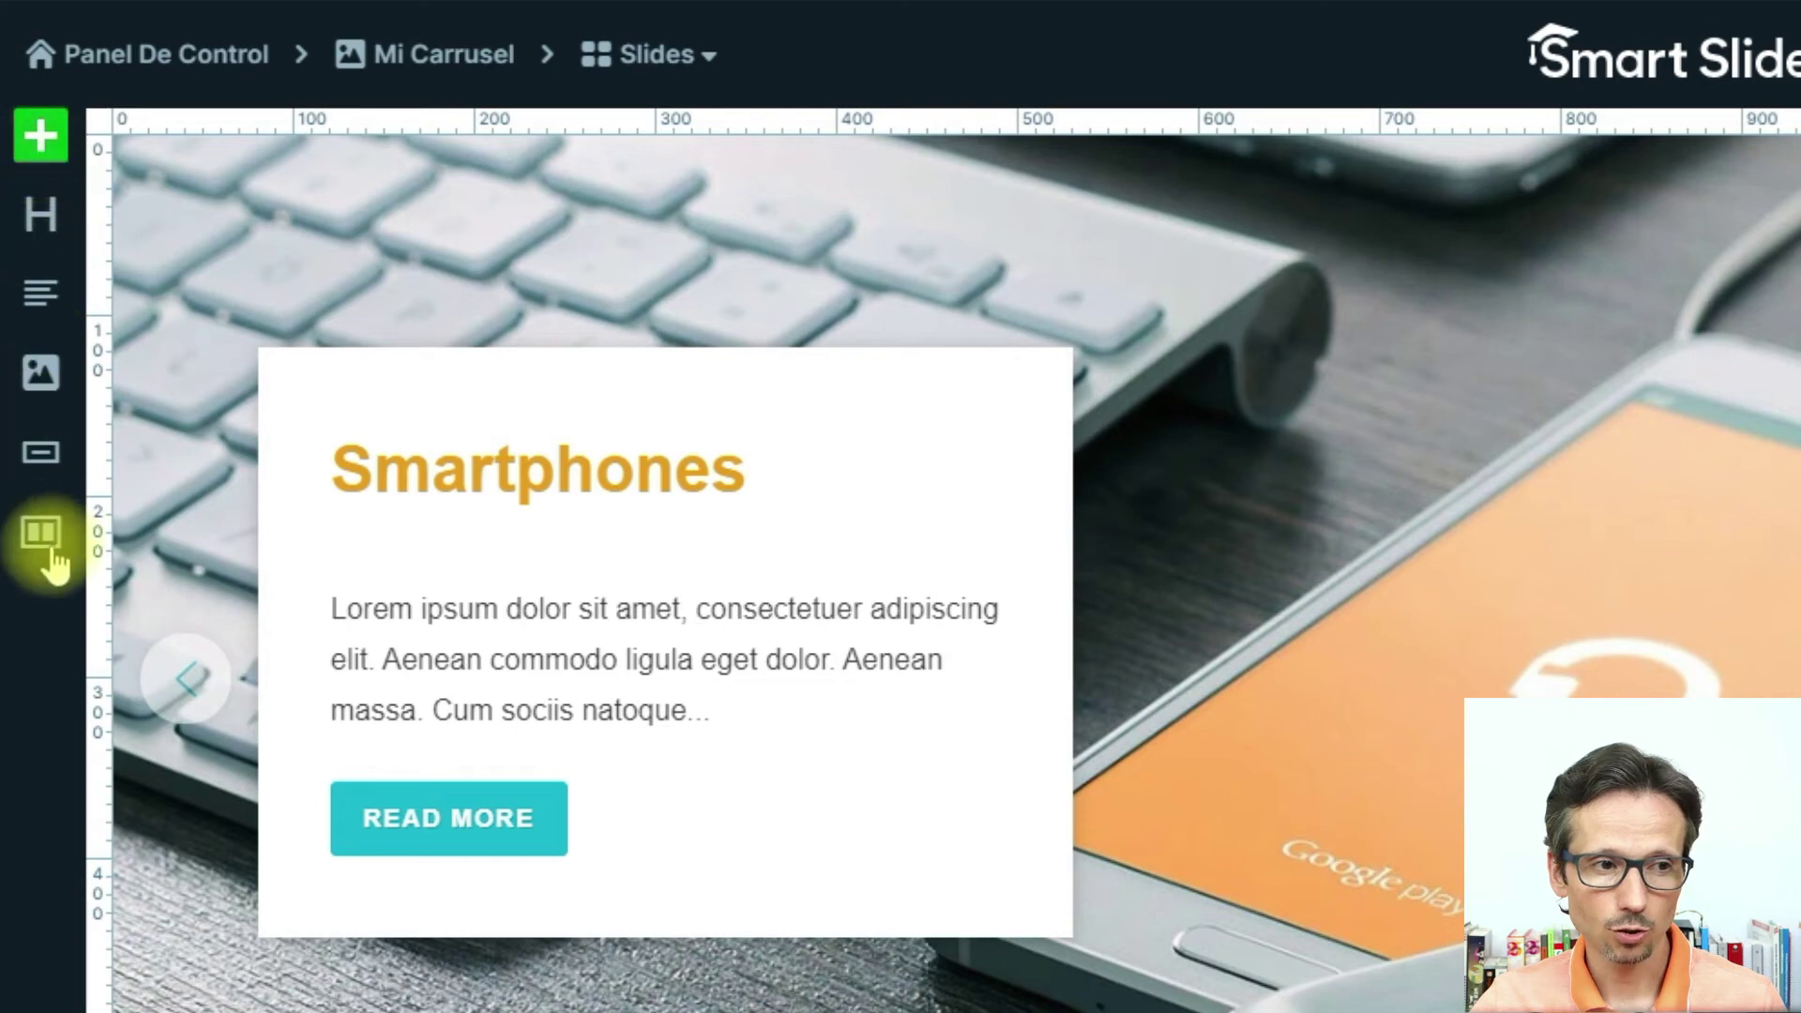
{"action": "left_click_drag", "start_coordinate": [40, 554], "coordinate": [354, 424]}
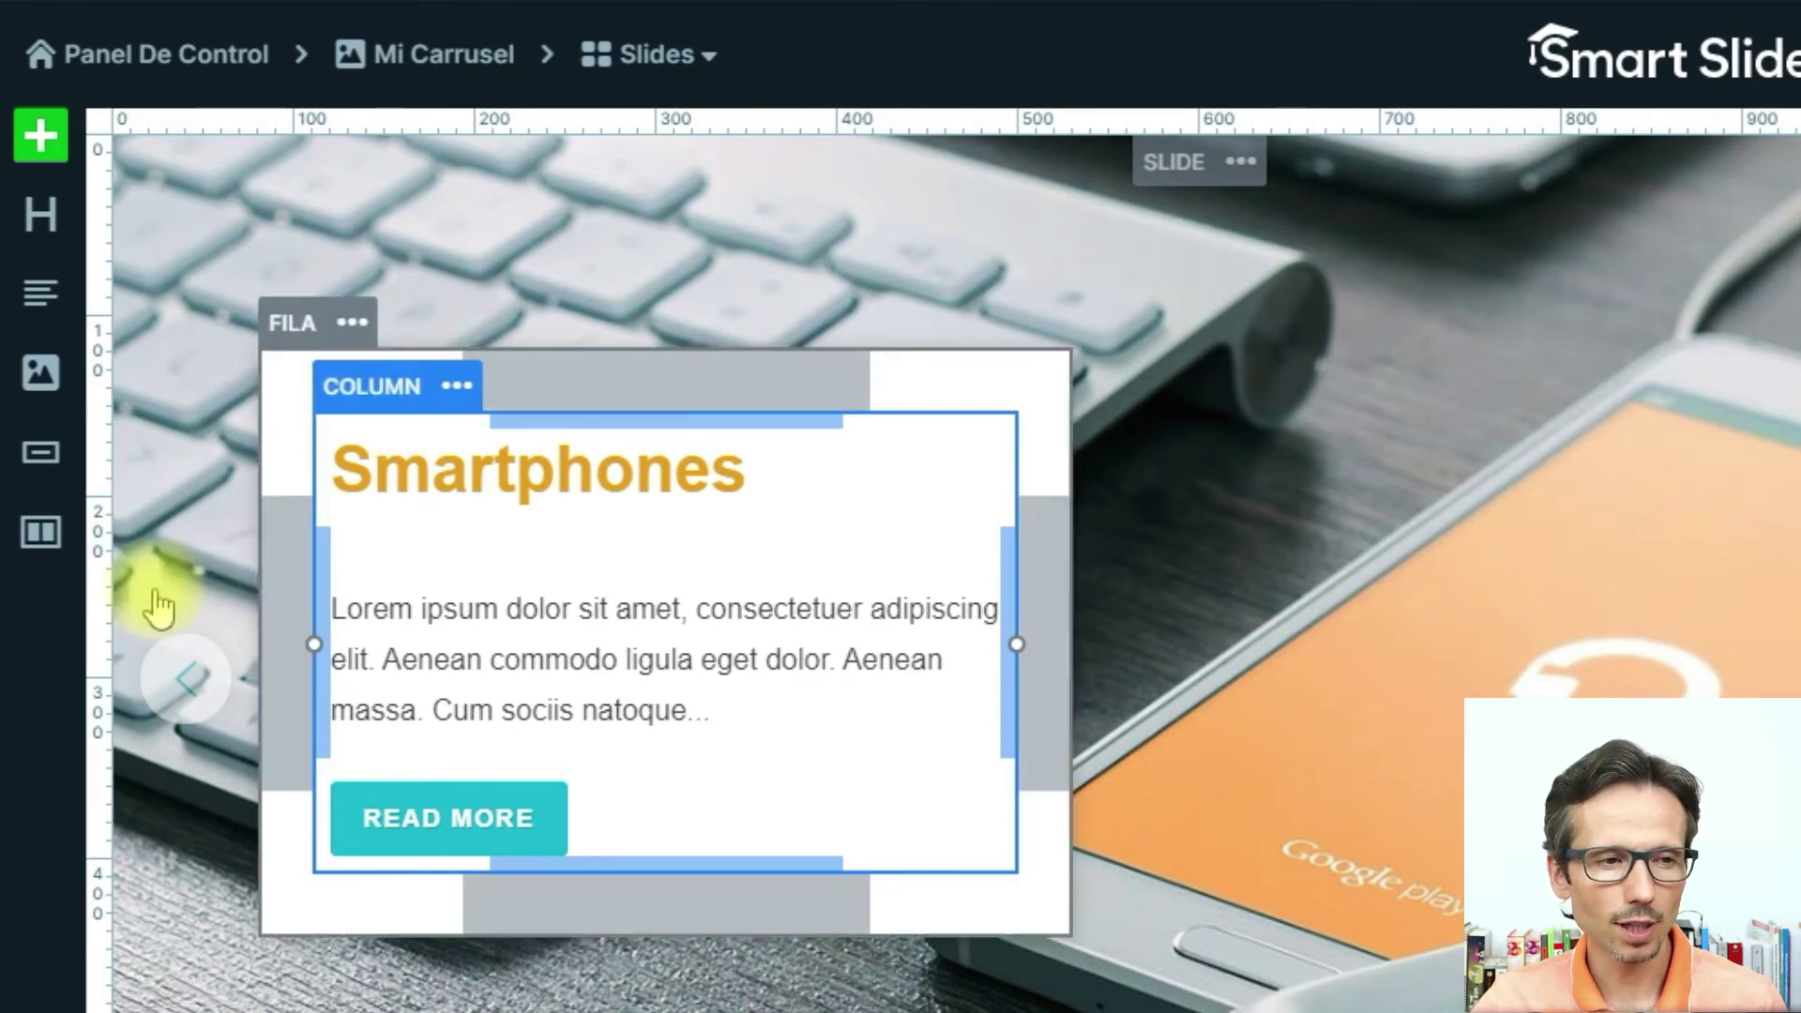
{"action": "left_click", "coordinate": [45, 544]}
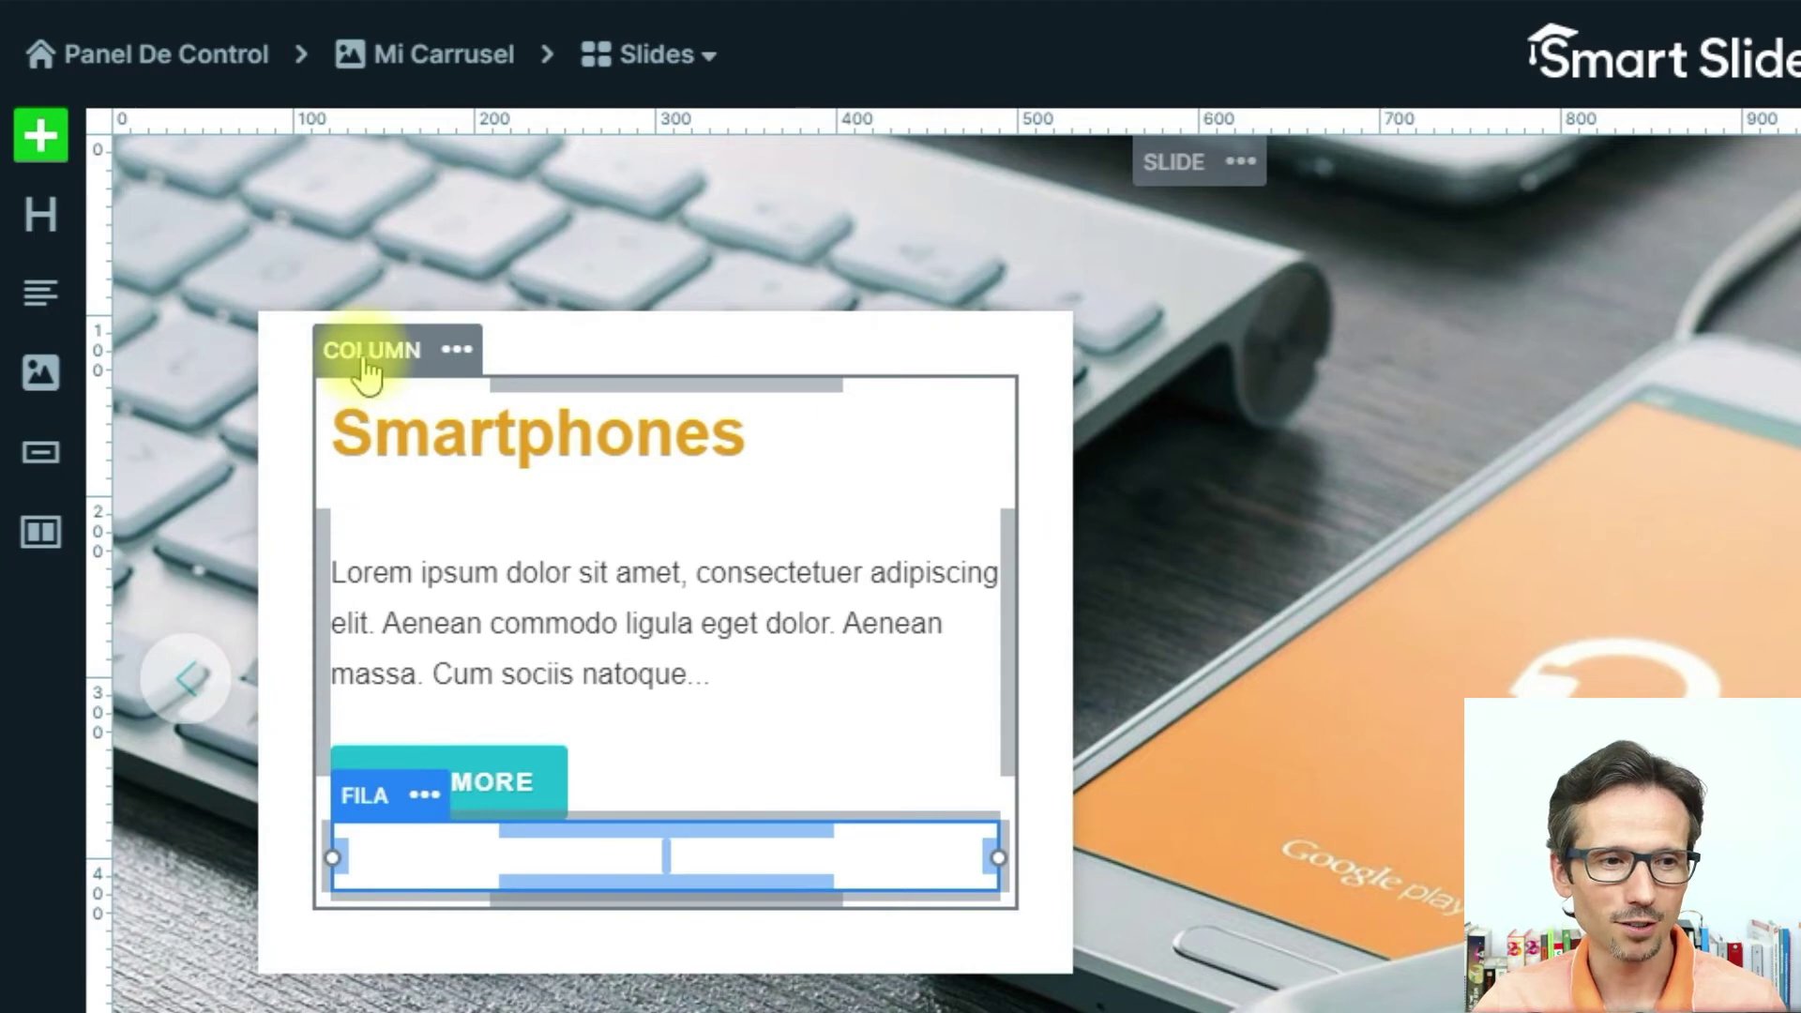
{"action": "left_click", "coordinate": [368, 357]}
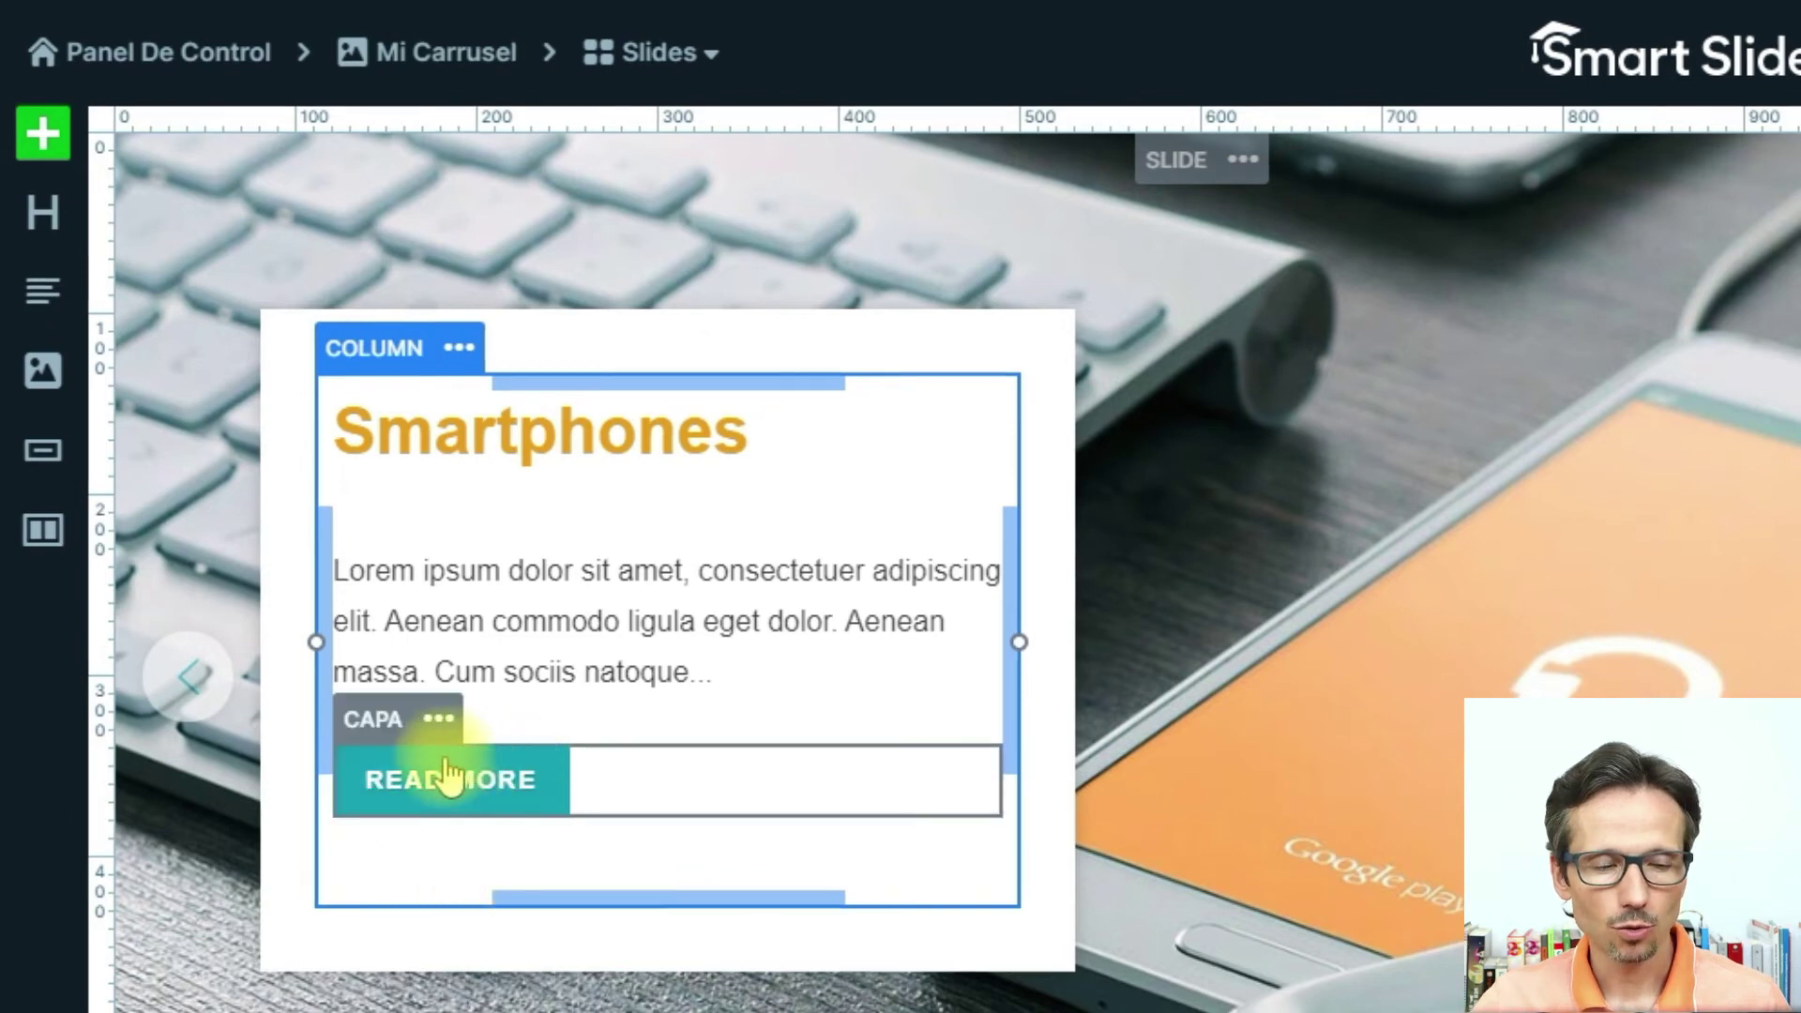
{"action": "left_click_drag", "start_coordinate": [442, 796], "coordinate": [463, 864]}
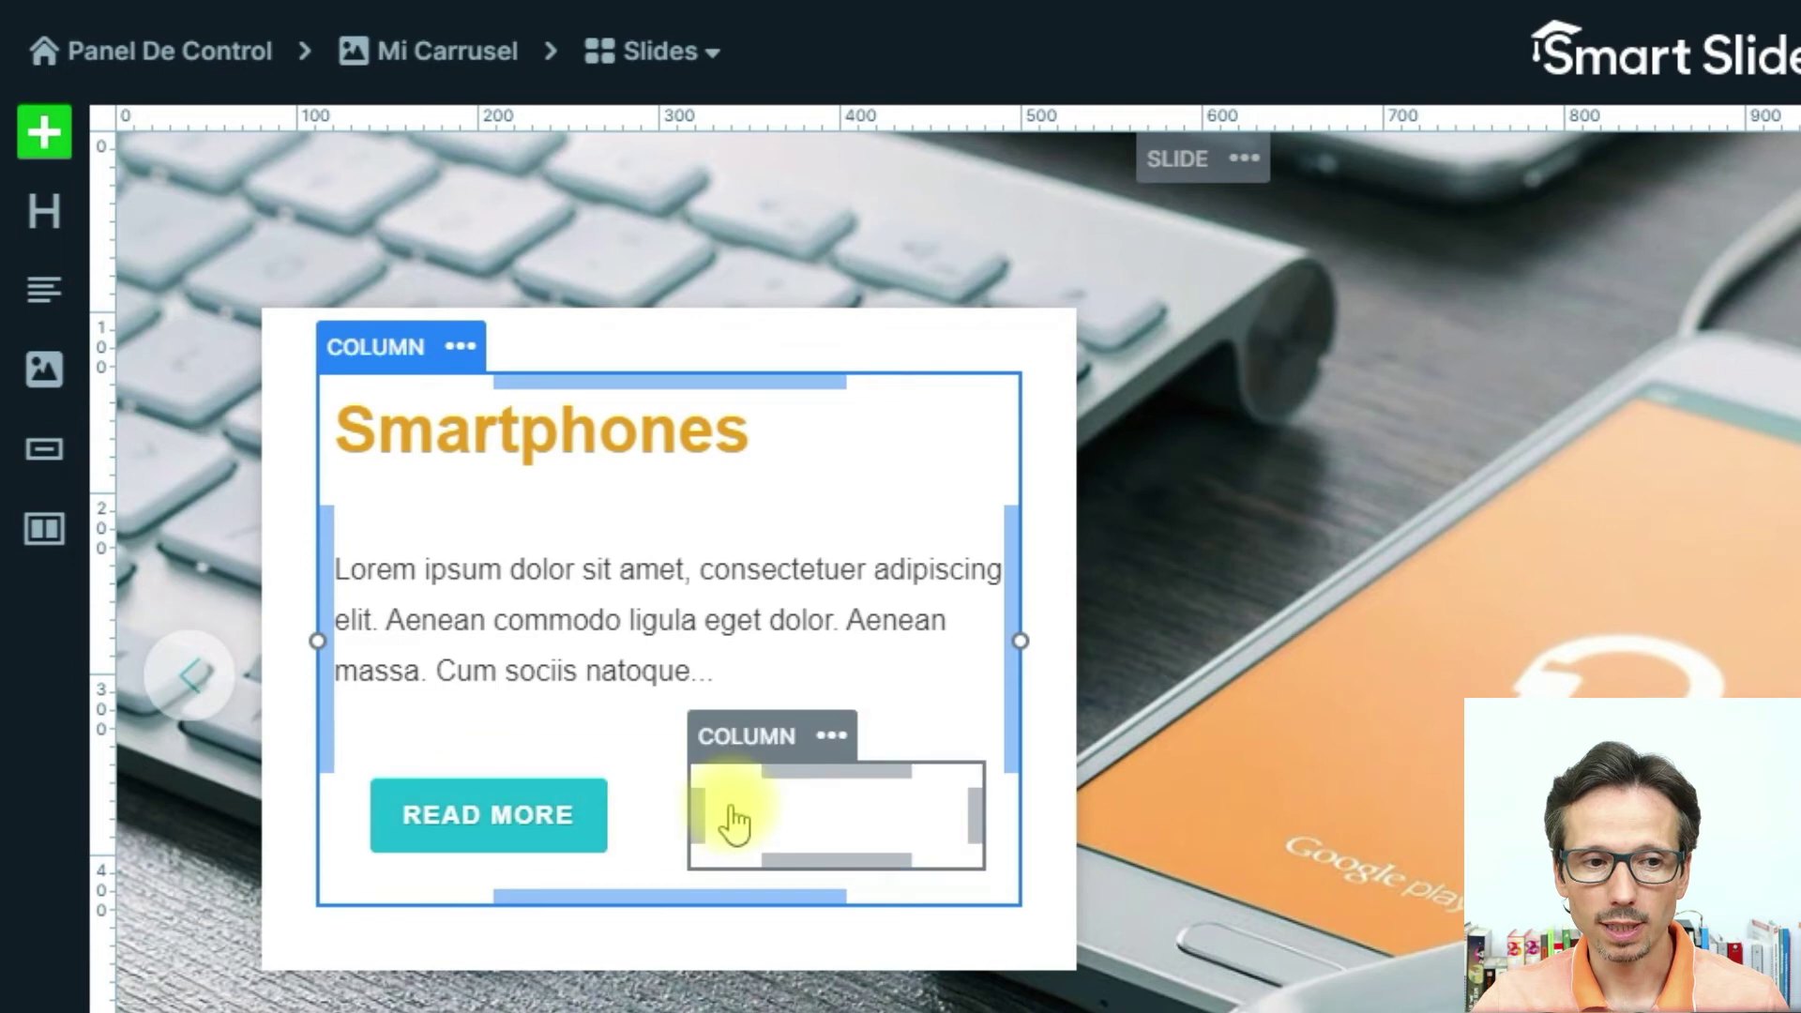
Add a second button in the empty second column of the new row.
{"action": "left_click", "coordinate": [741, 753]}
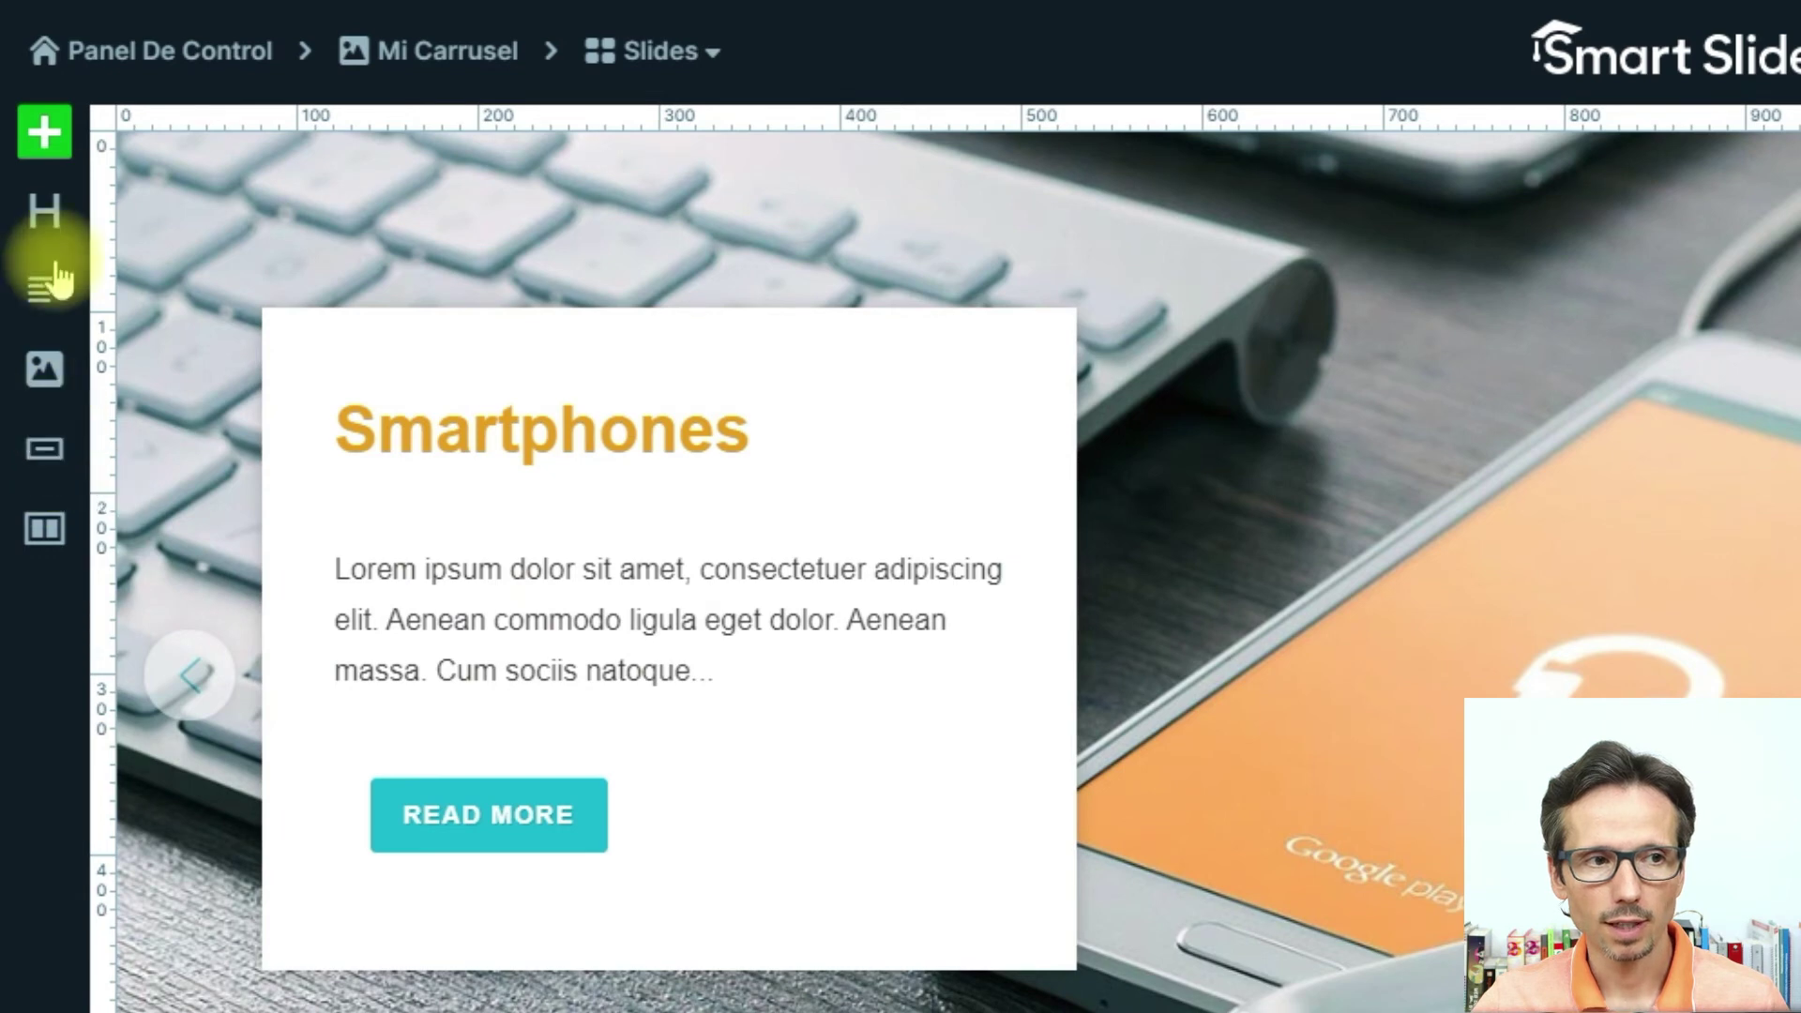
{"action": "left_click", "coordinate": [47, 455]}
{"action": "left_click", "coordinate": [822, 834]}
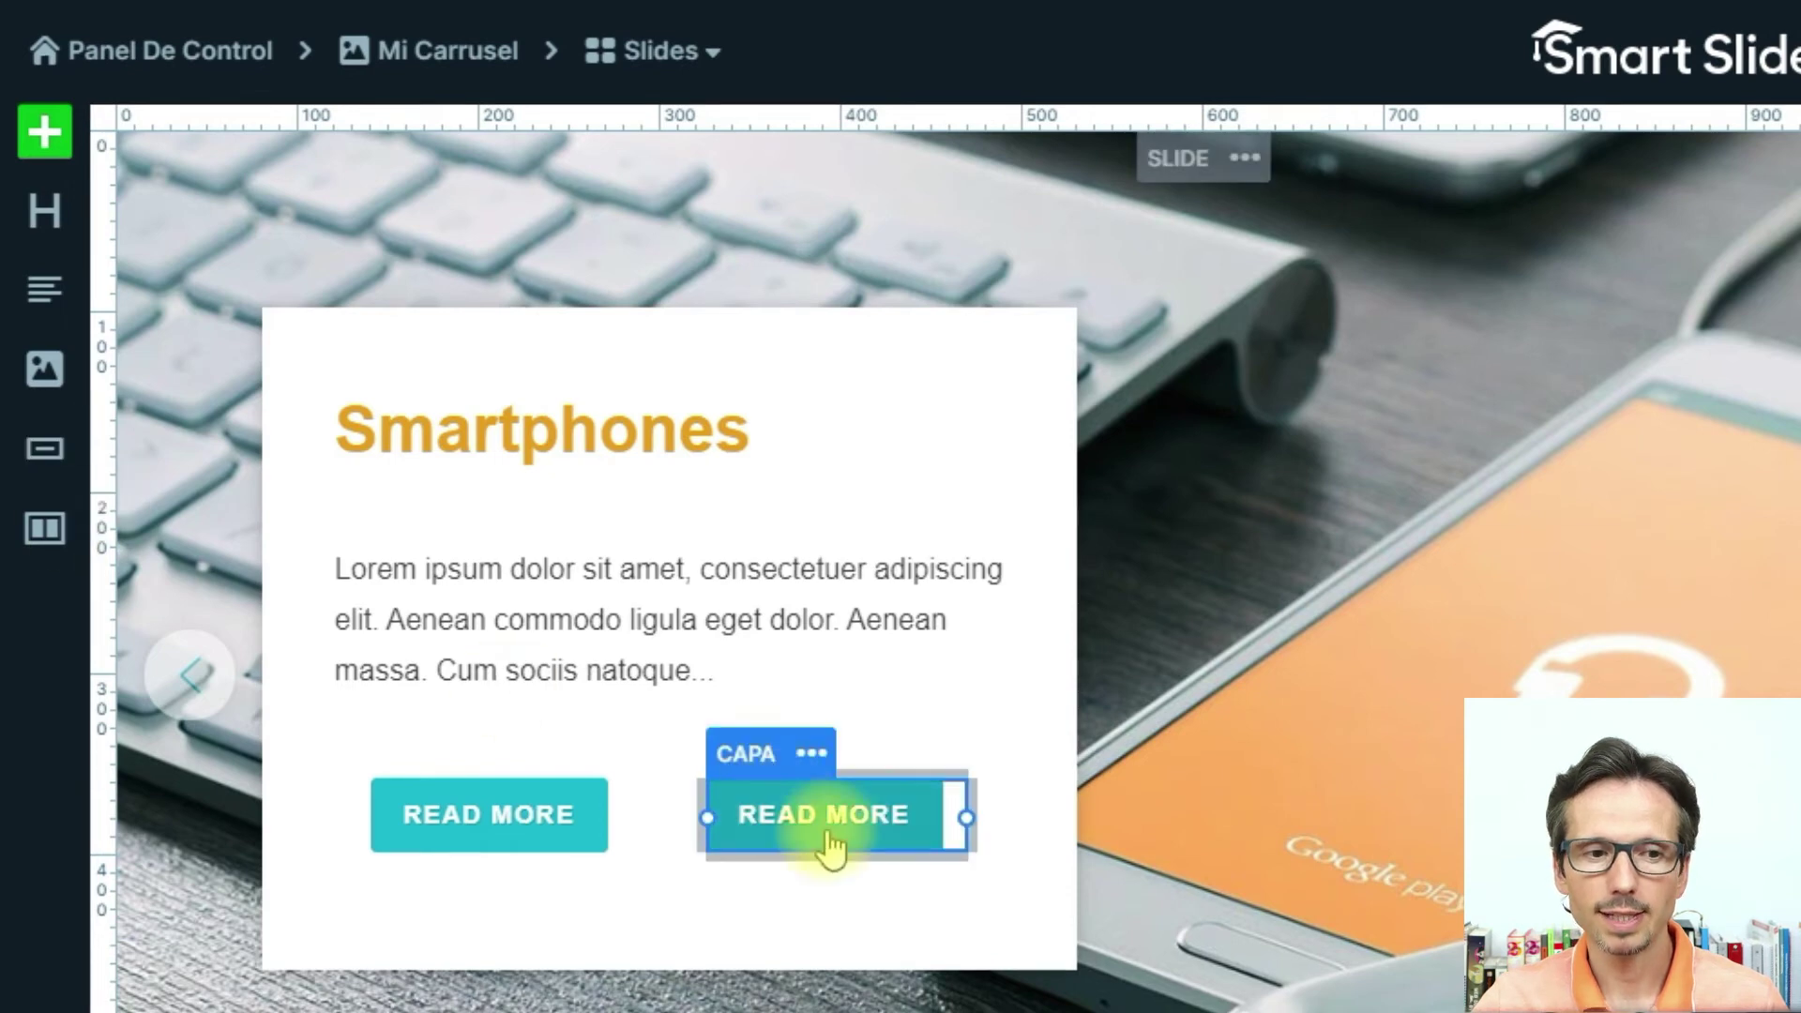
Change the first button's label to "Información".
{"action": "left_click", "coordinate": [494, 835]}
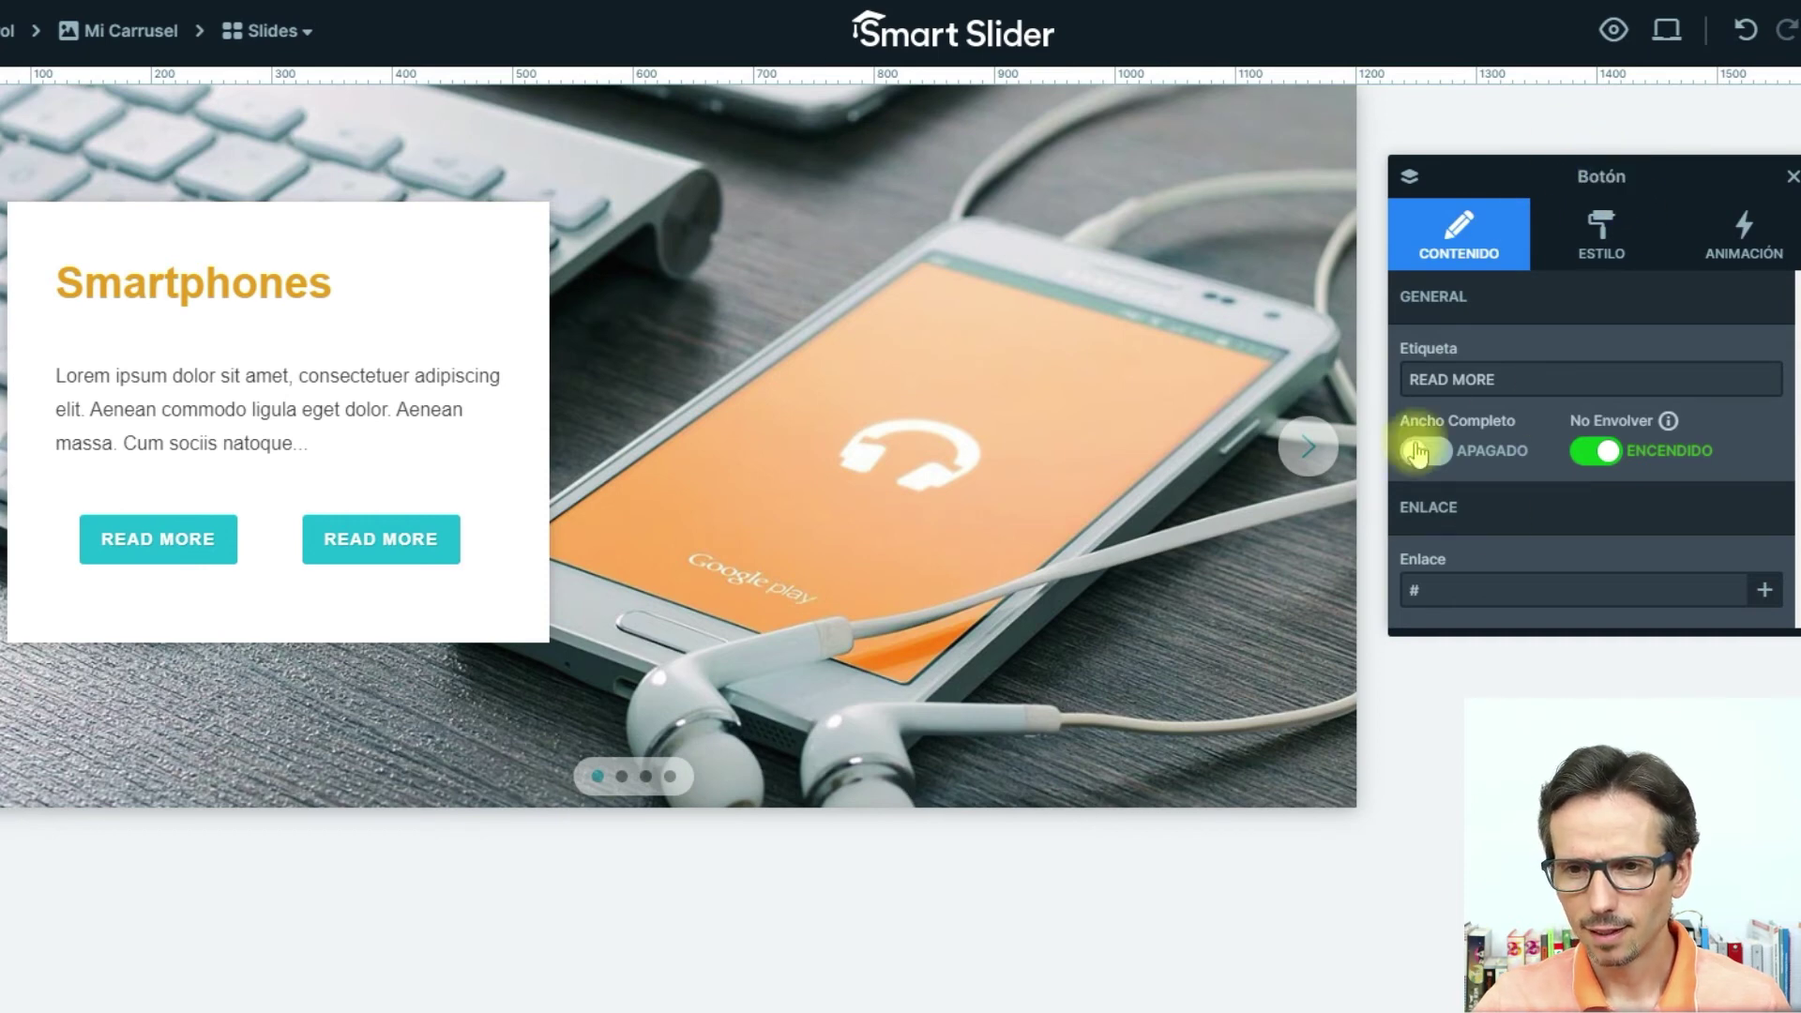
{"action": "left_click", "coordinate": [1513, 377]}
{"action": "left_click_drag", "start_coordinate": [1513, 377], "coordinate": [1386, 374]}
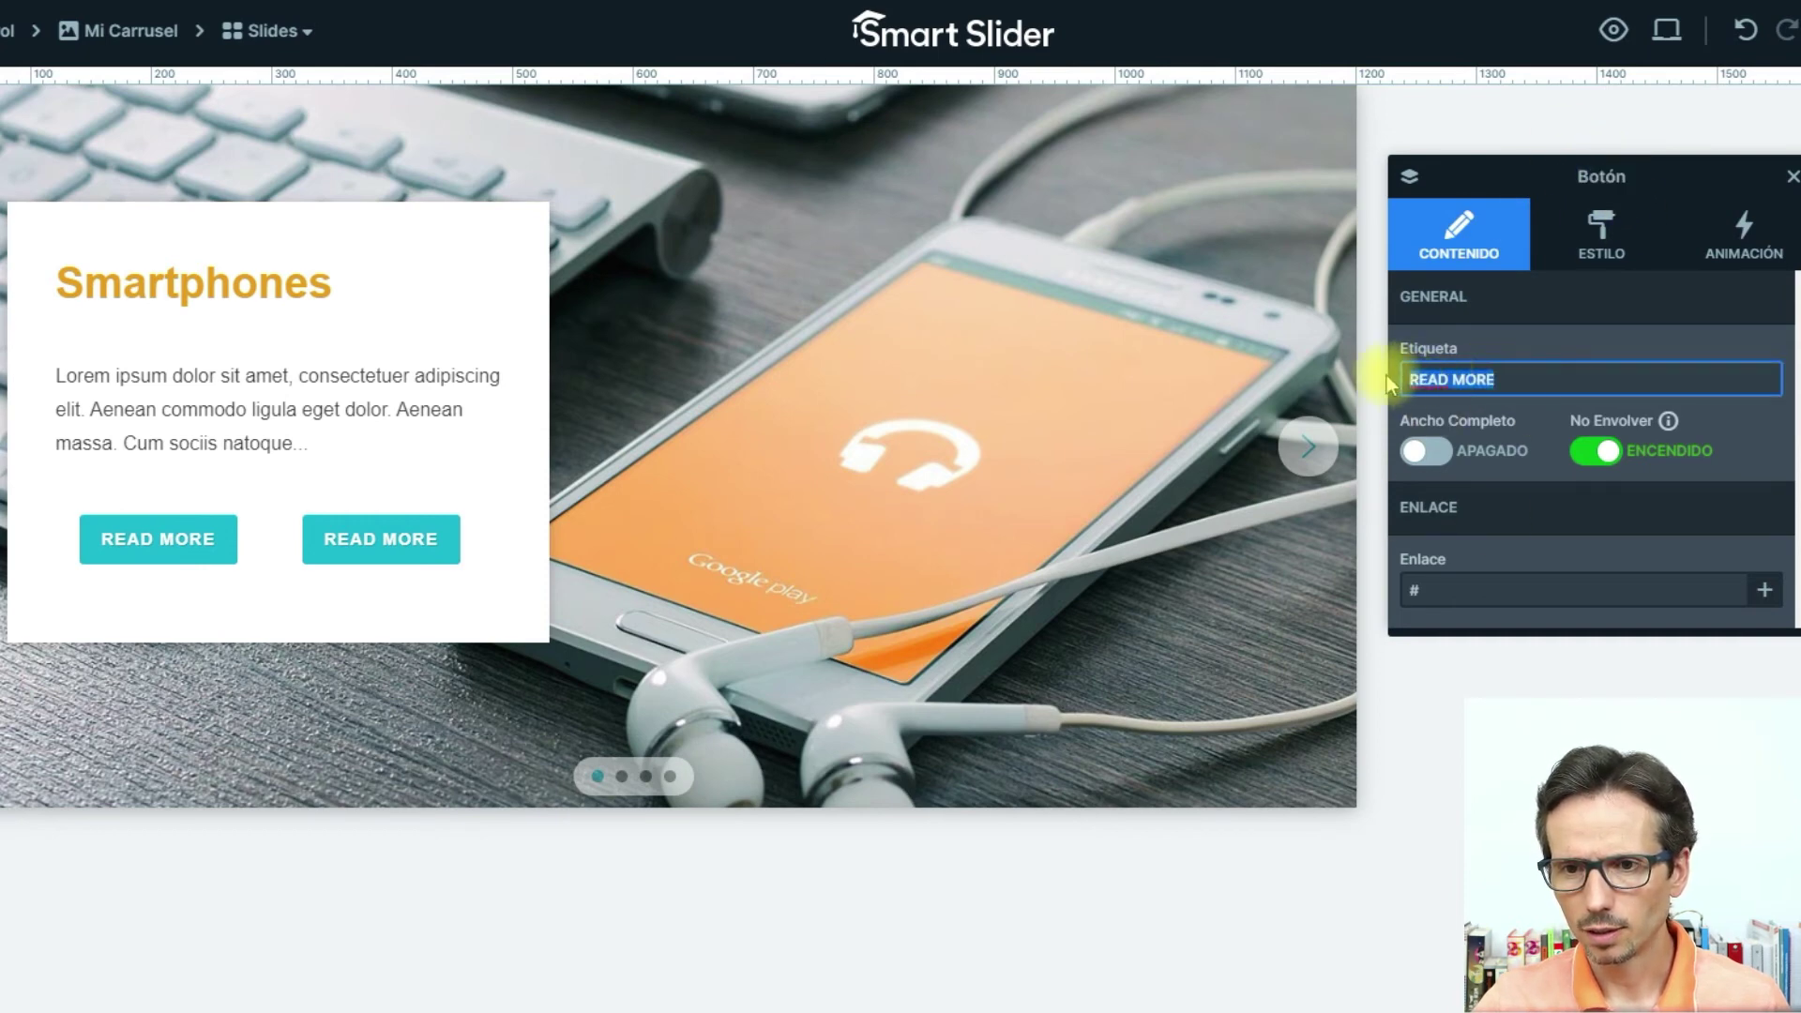
{"action": "type", "text": "Información"}
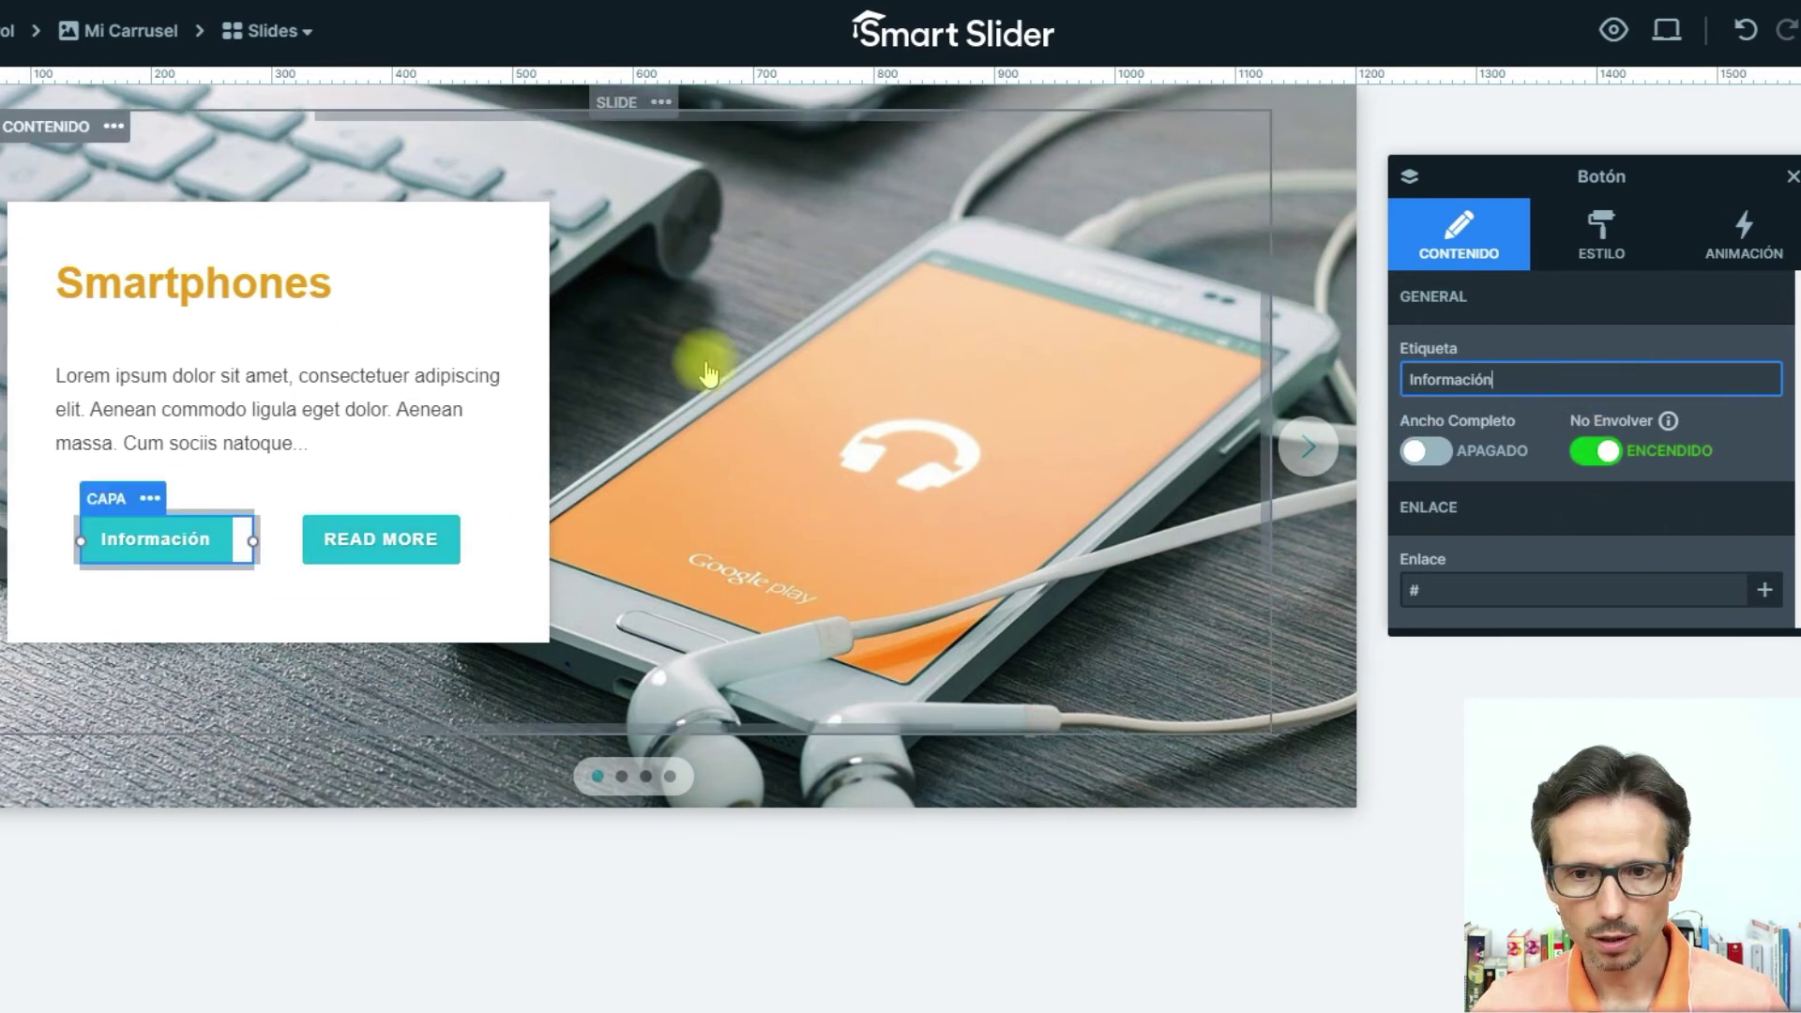
Change the second button's label in the content box to "Comprar".
{"action": "left_click", "coordinate": [366, 531]}
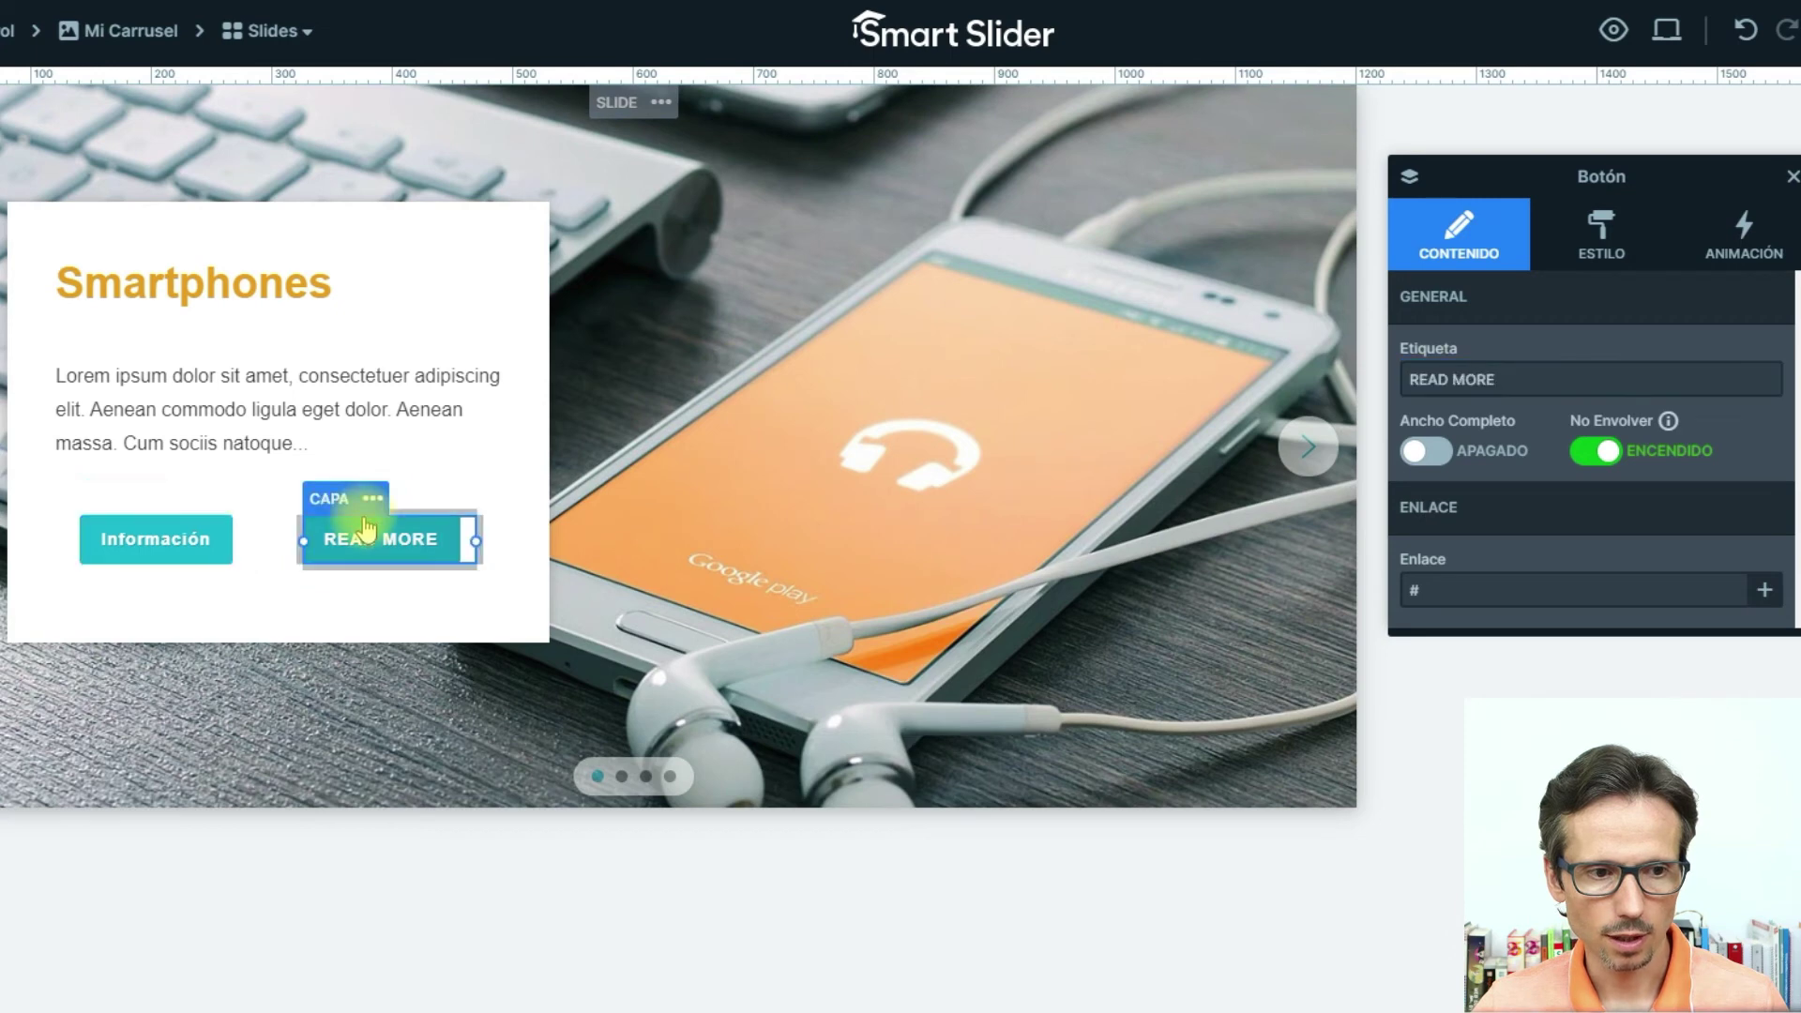
{"action": "left_click_drag", "start_coordinate": [1557, 379], "coordinate": [1344, 387]}
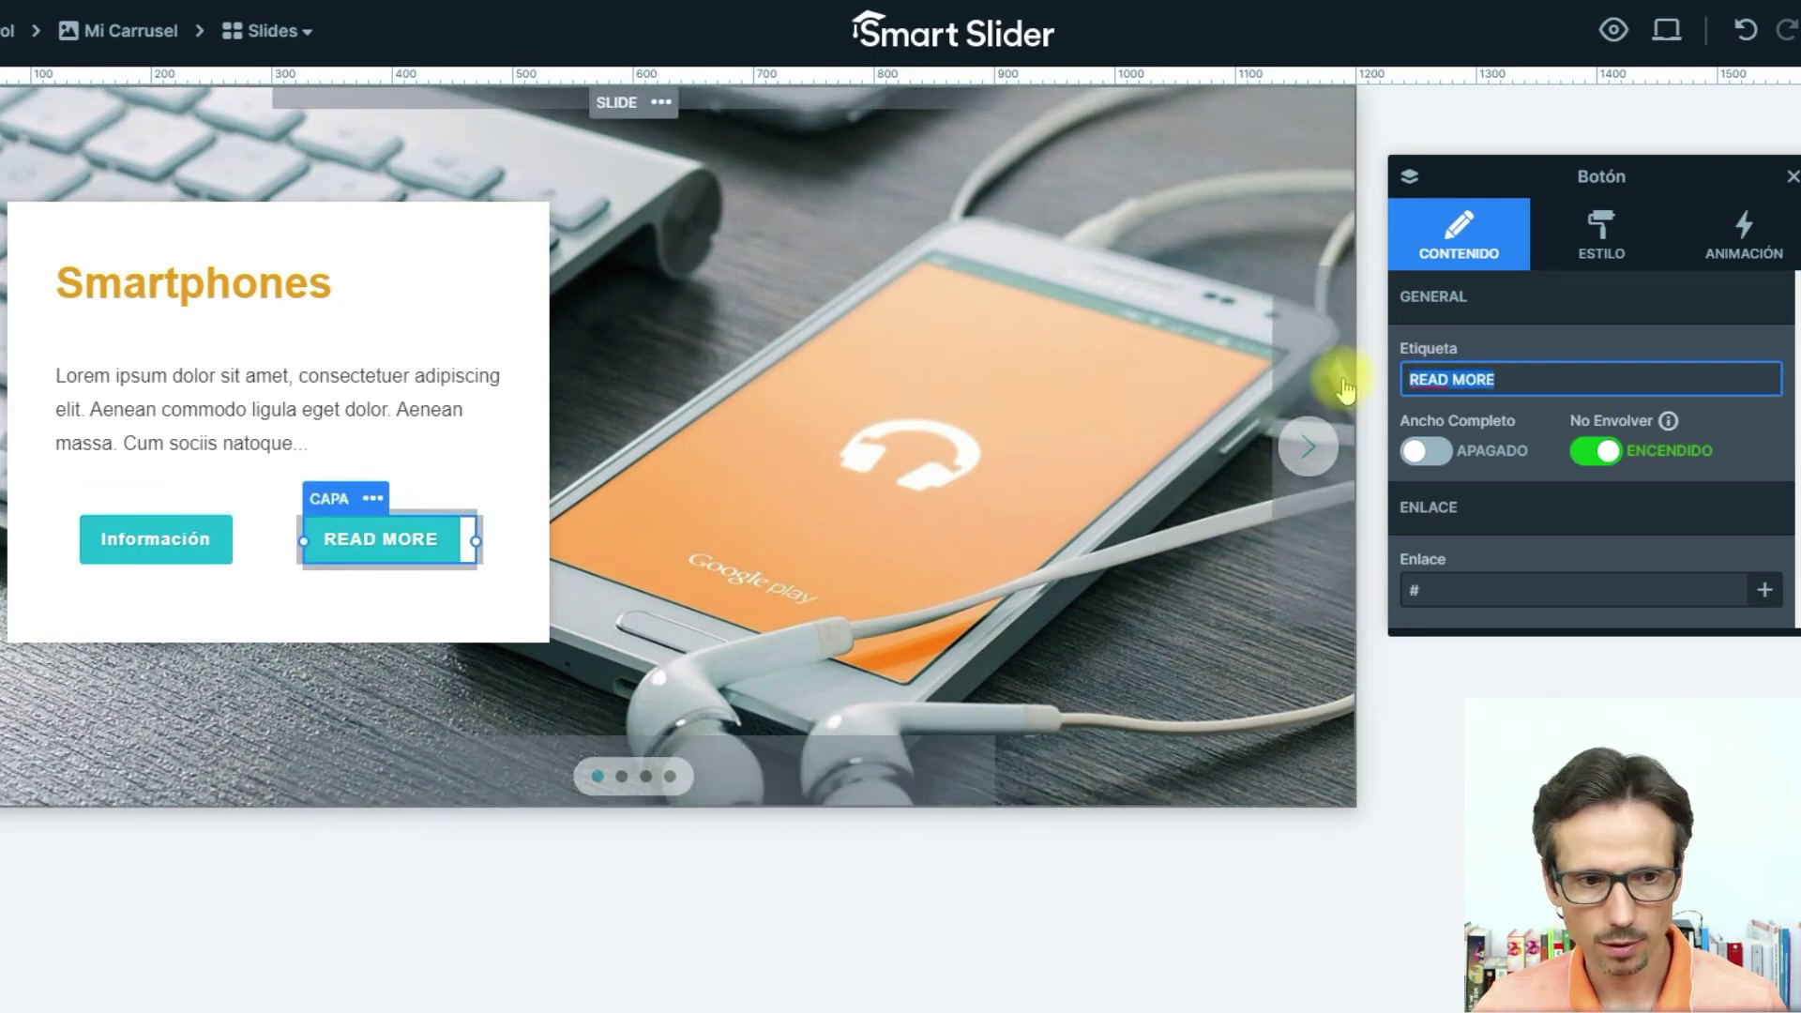
{"action": "type", "text": "Comprar"}
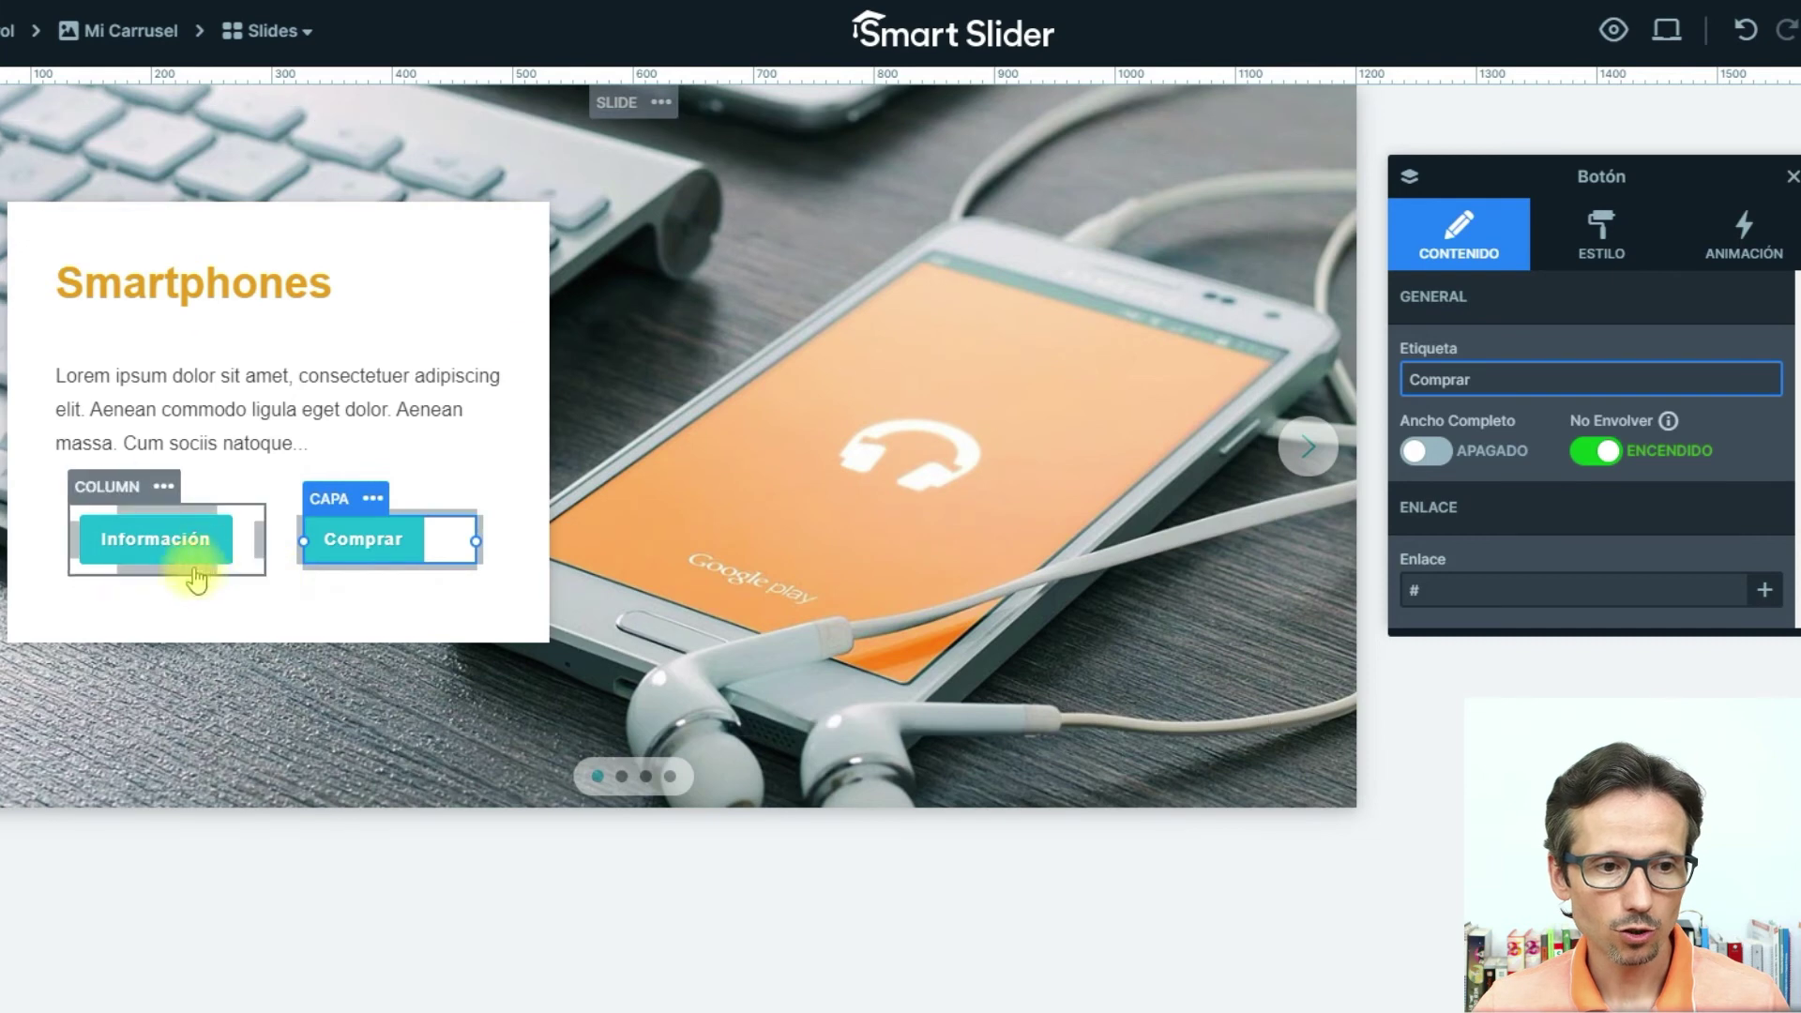
Set the Información button's background colour to the orange swatch (E79D19FF).
{"action": "left_click", "coordinate": [218, 527]}
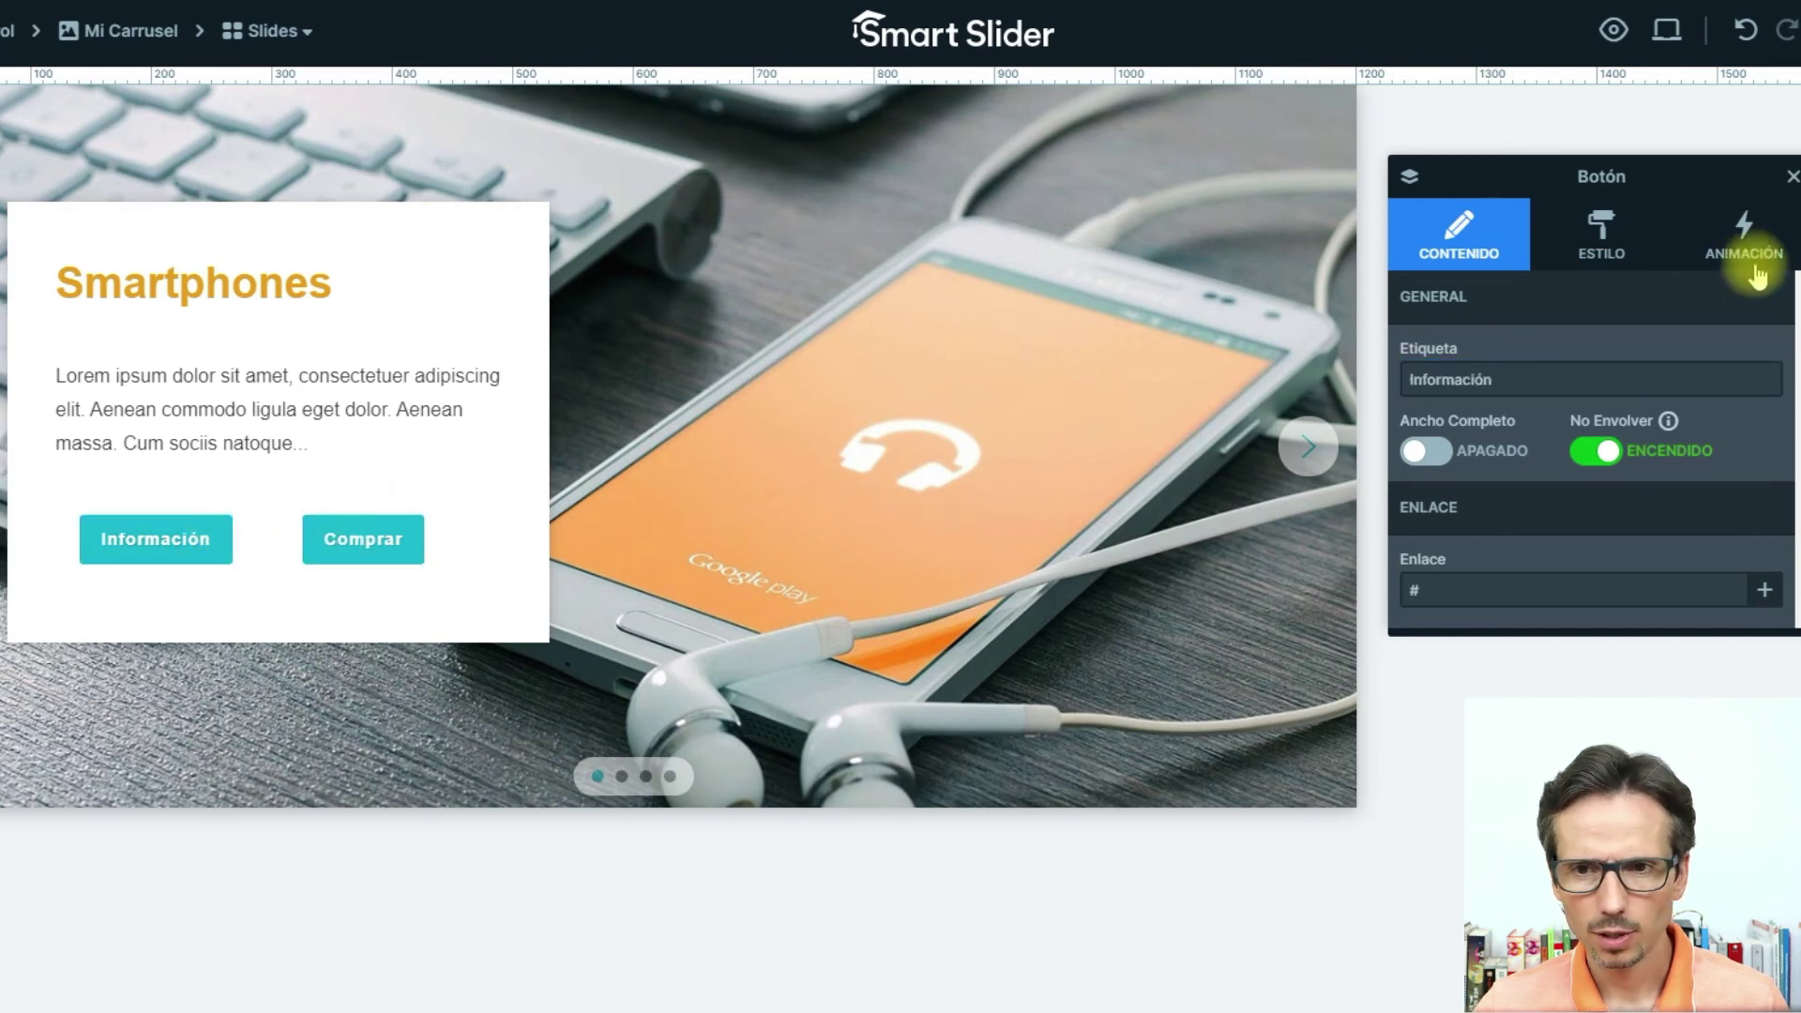
{"action": "left_click", "coordinate": [1603, 265]}
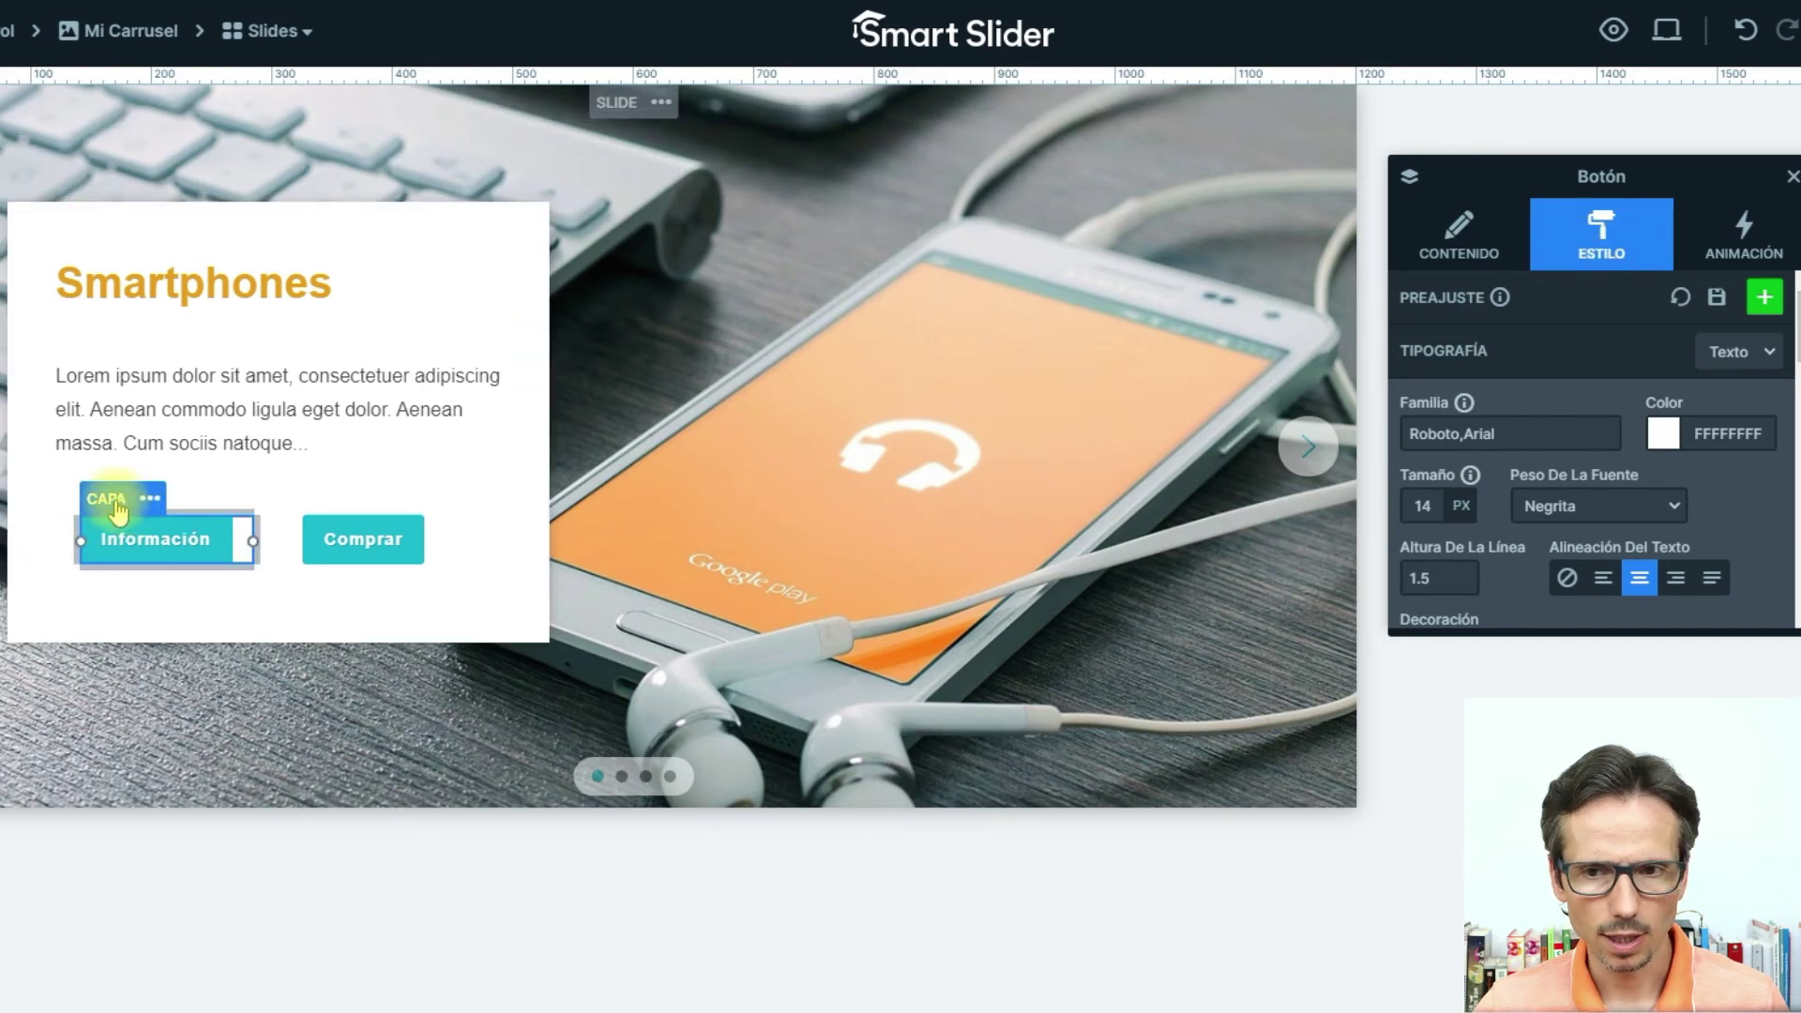
{"action": "scroll", "coordinate": [1701, 441], "scroll_direction": "down", "scroll_amount": 3}
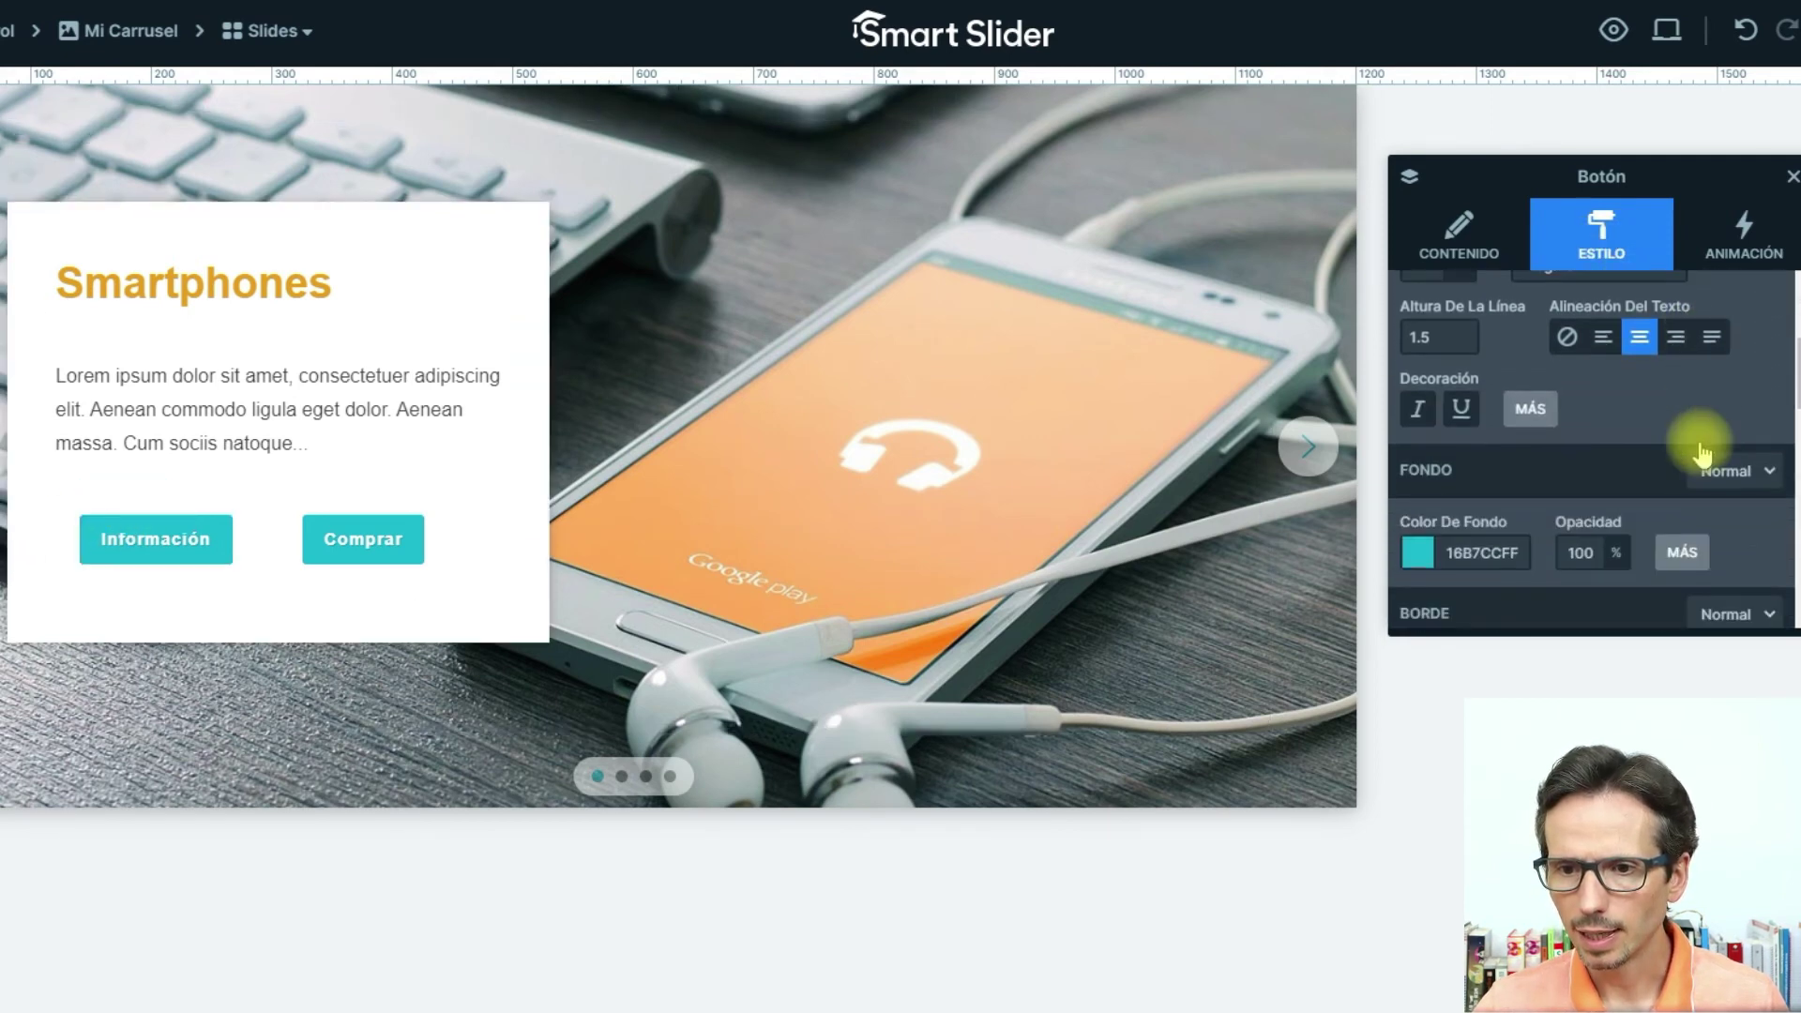
{"action": "scroll", "coordinate": [1679, 430], "scroll_direction": "up", "scroll_amount": 2}
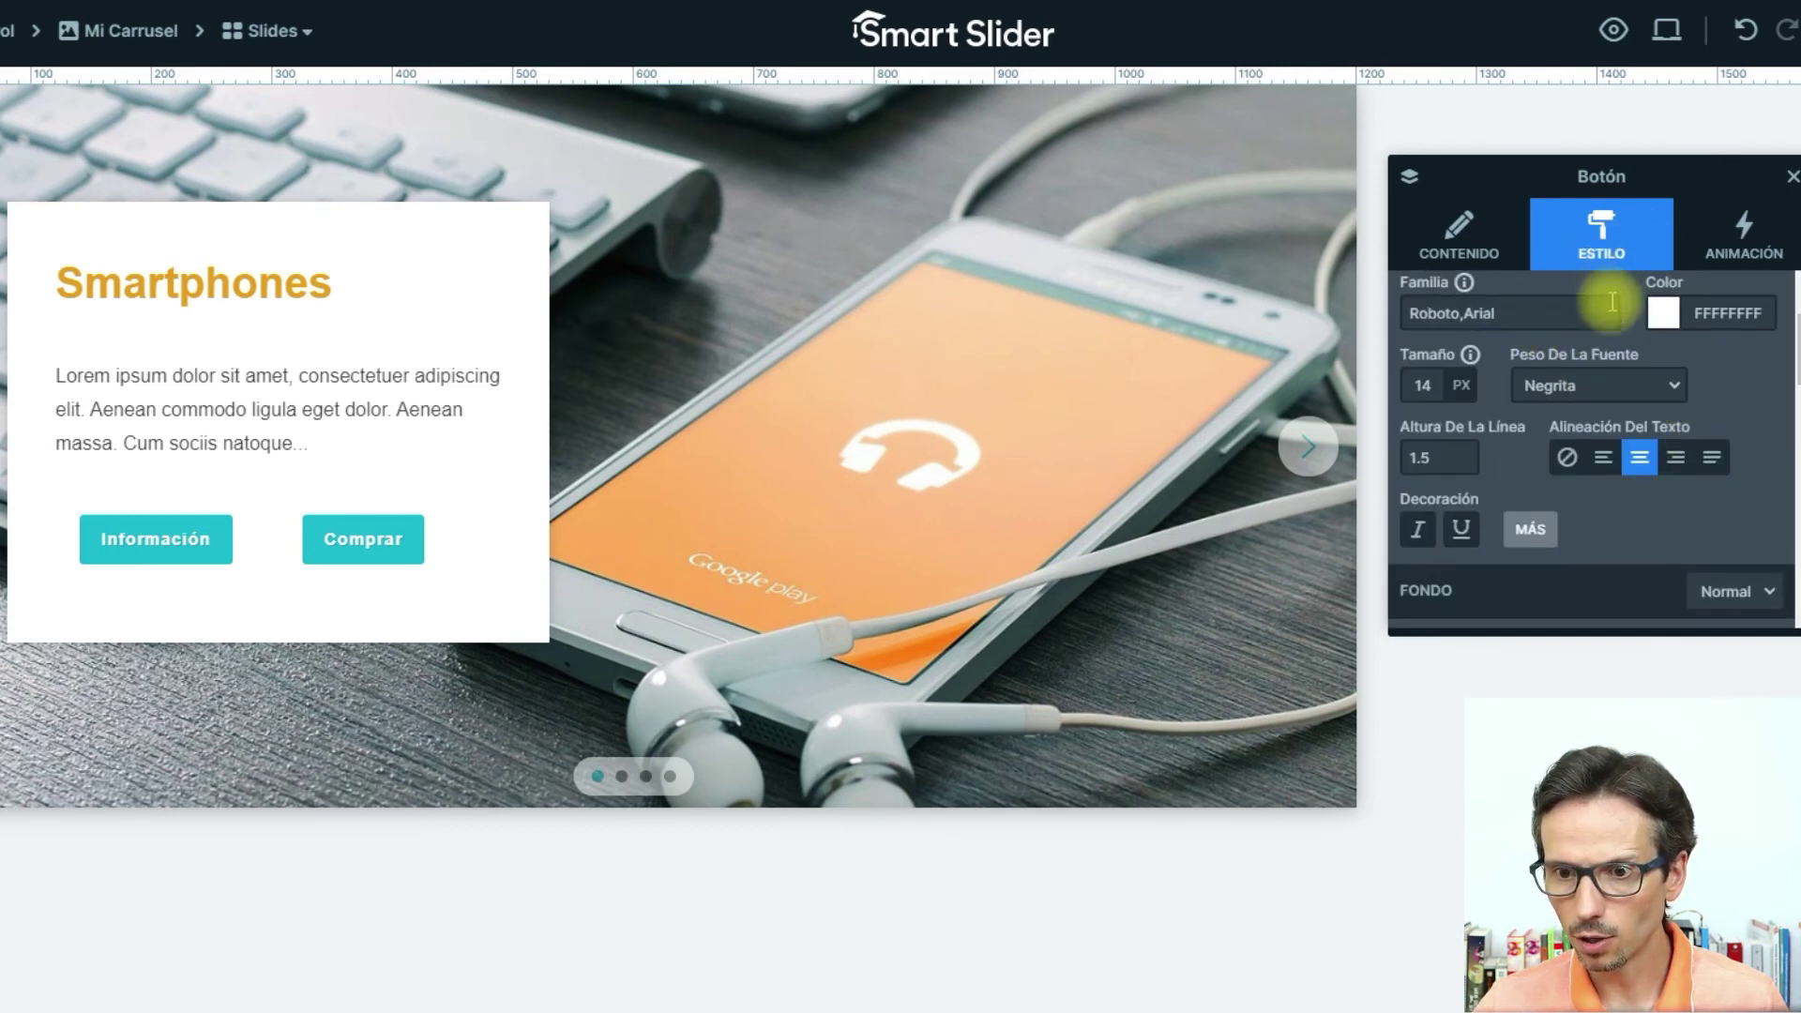
{"action": "scroll", "coordinate": [1612, 300], "scroll_direction": "down", "scroll_amount": 3}
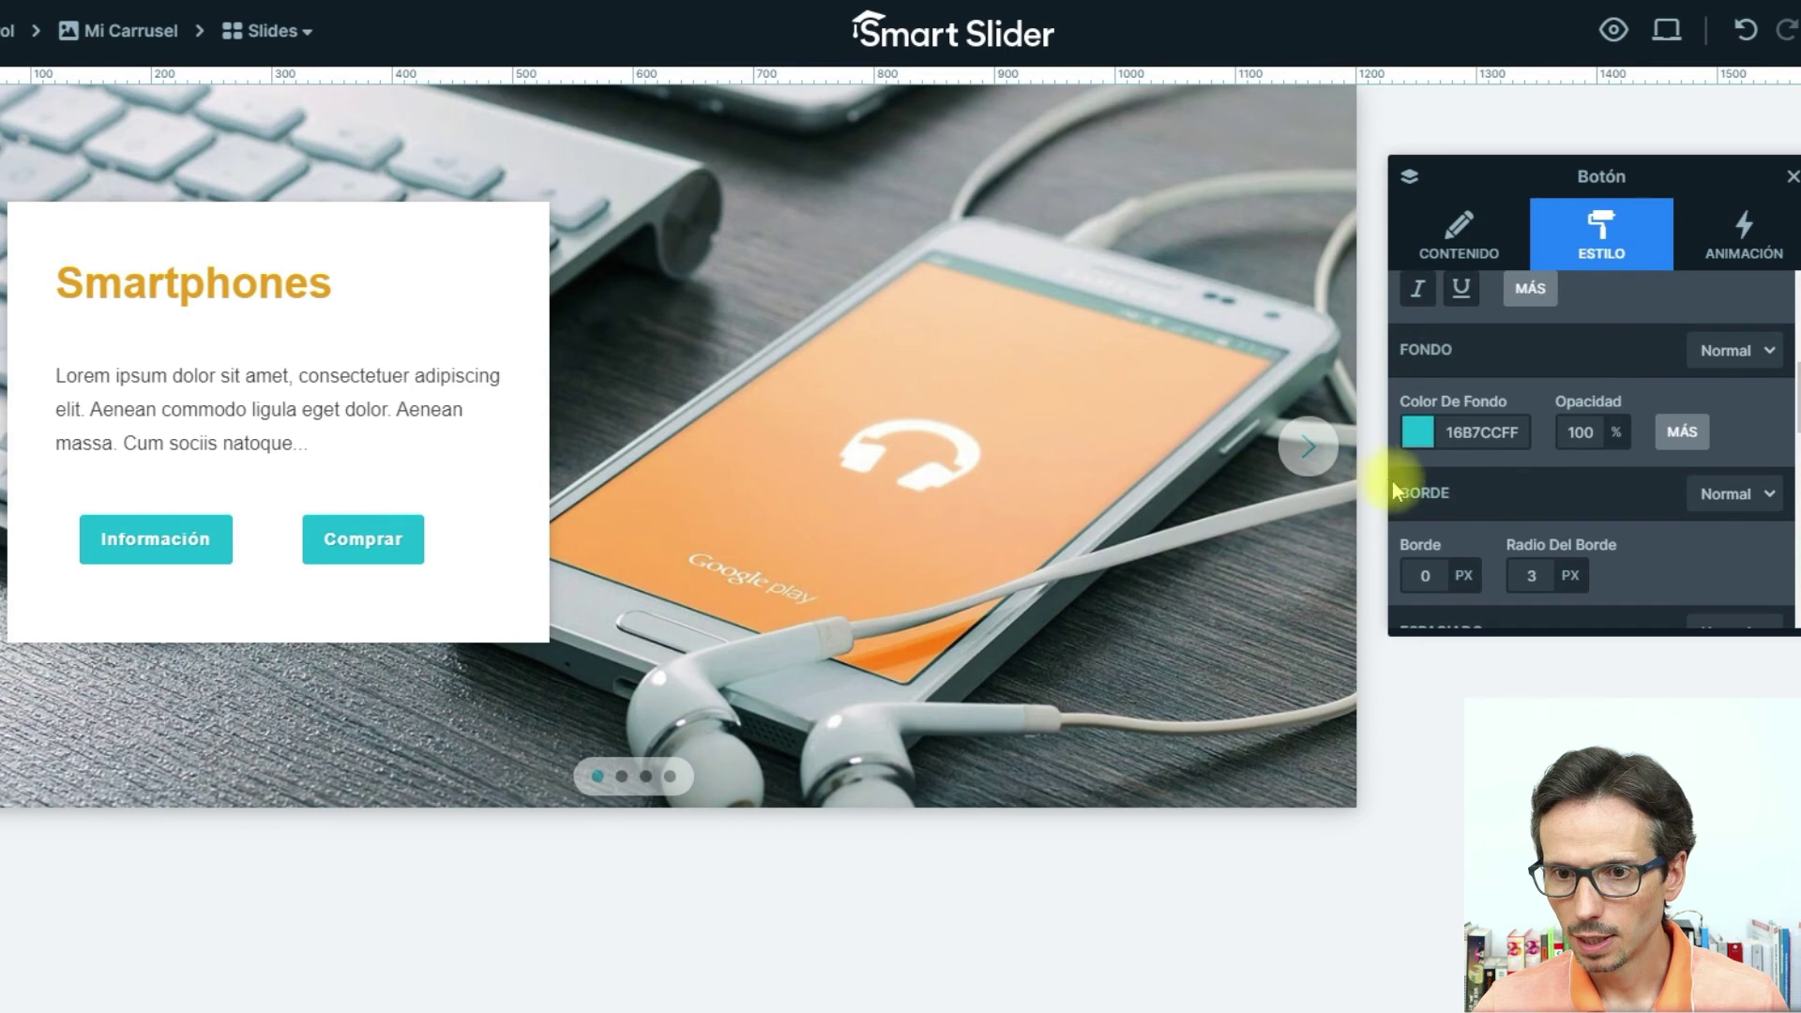
{"action": "left_click", "coordinate": [1419, 441]}
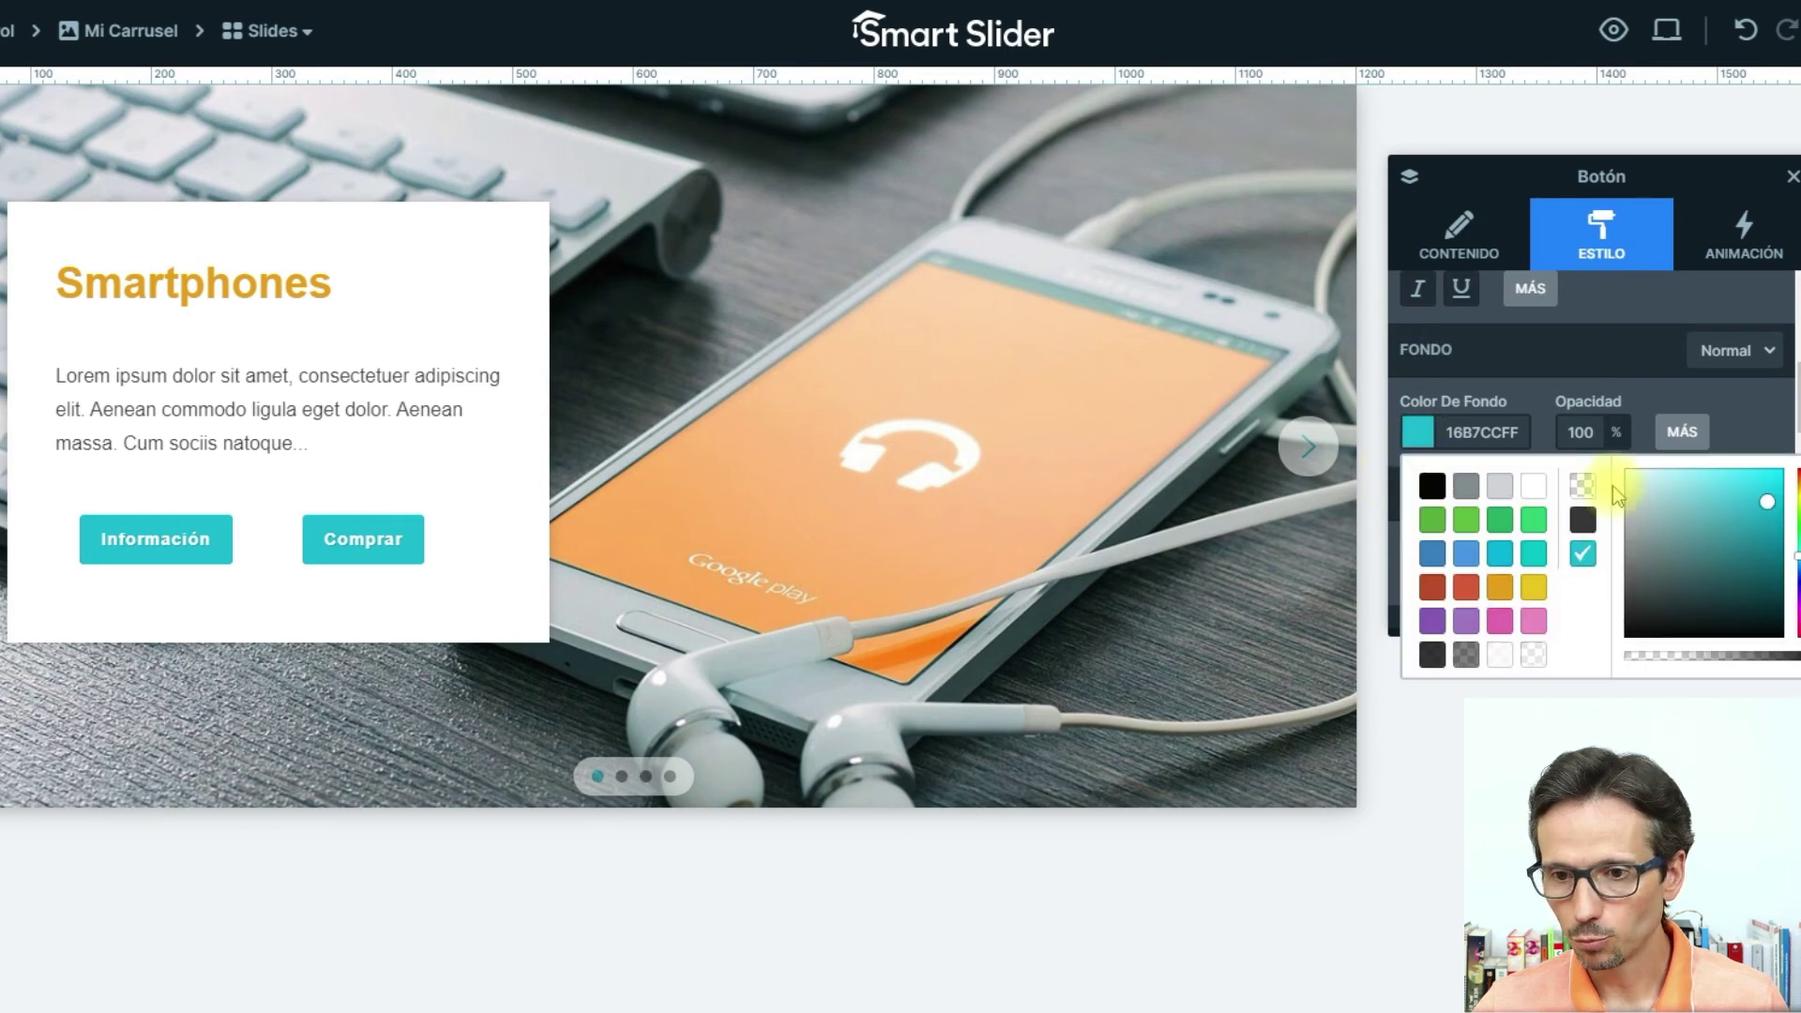
{"action": "left_click", "coordinate": [1501, 589]}
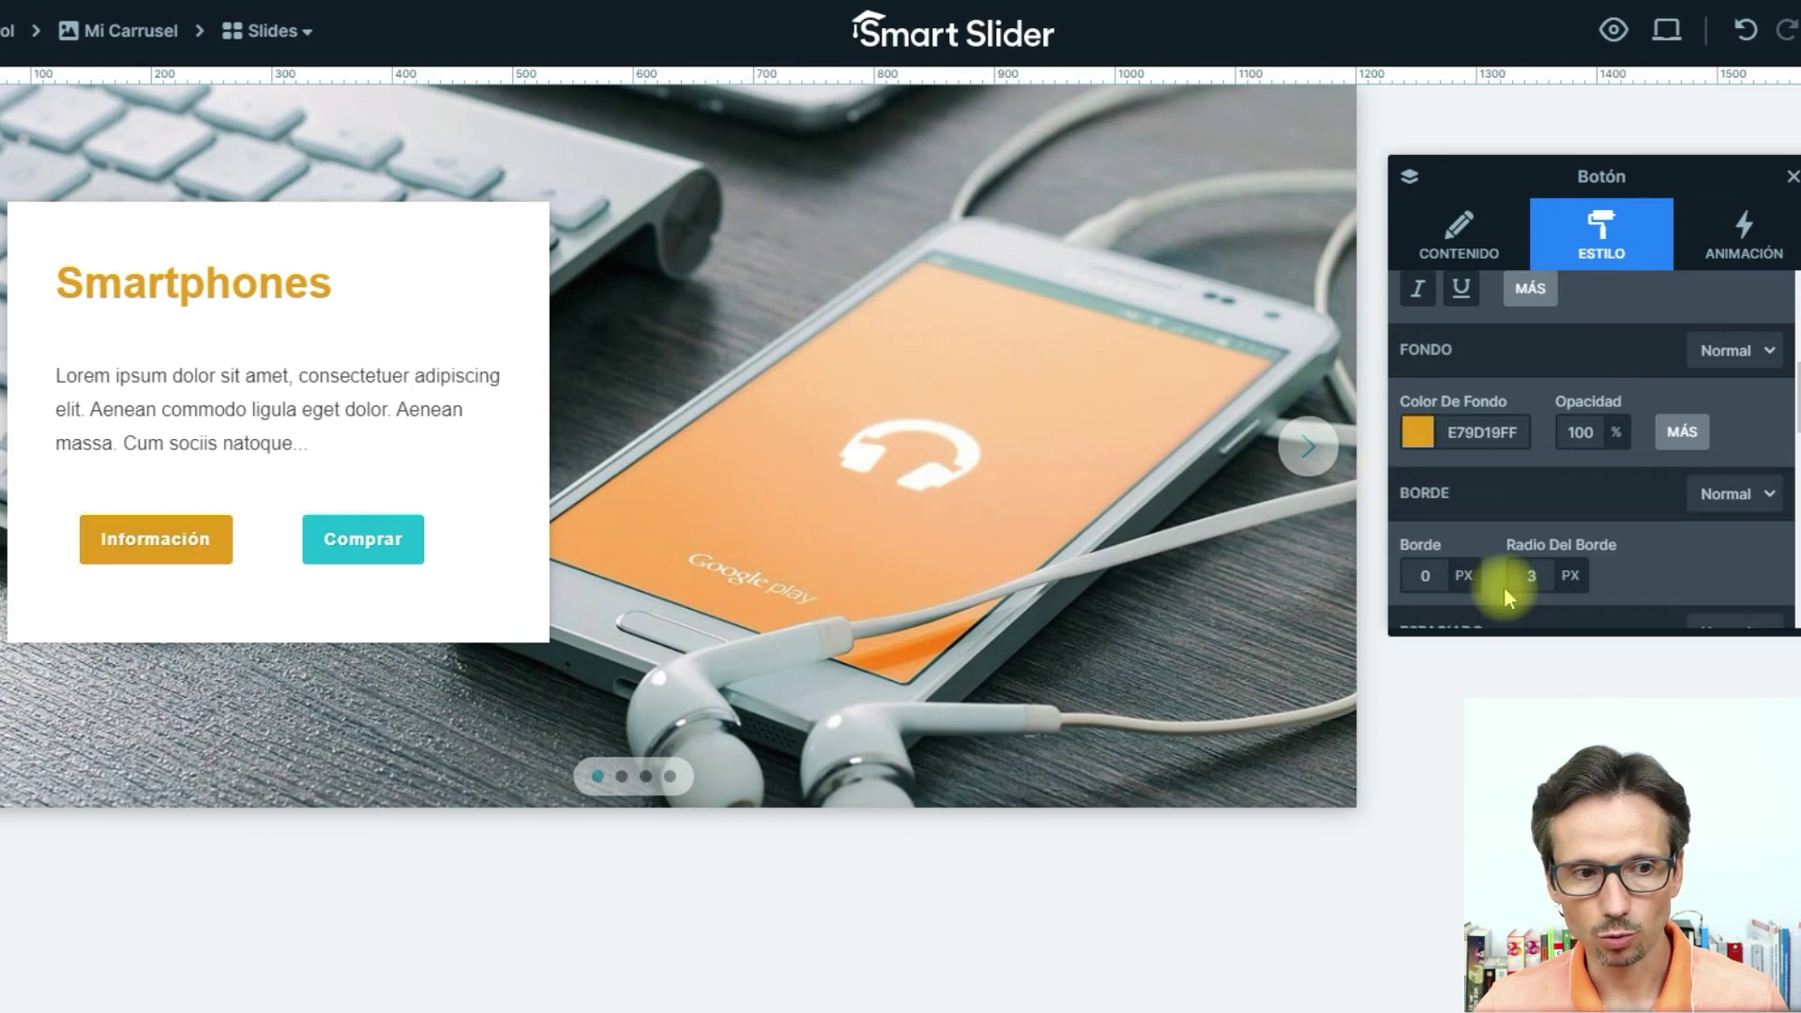
Give the Comprar button the same orange background colour, E79D19FF.
{"action": "left_click", "coordinate": [333, 518]}
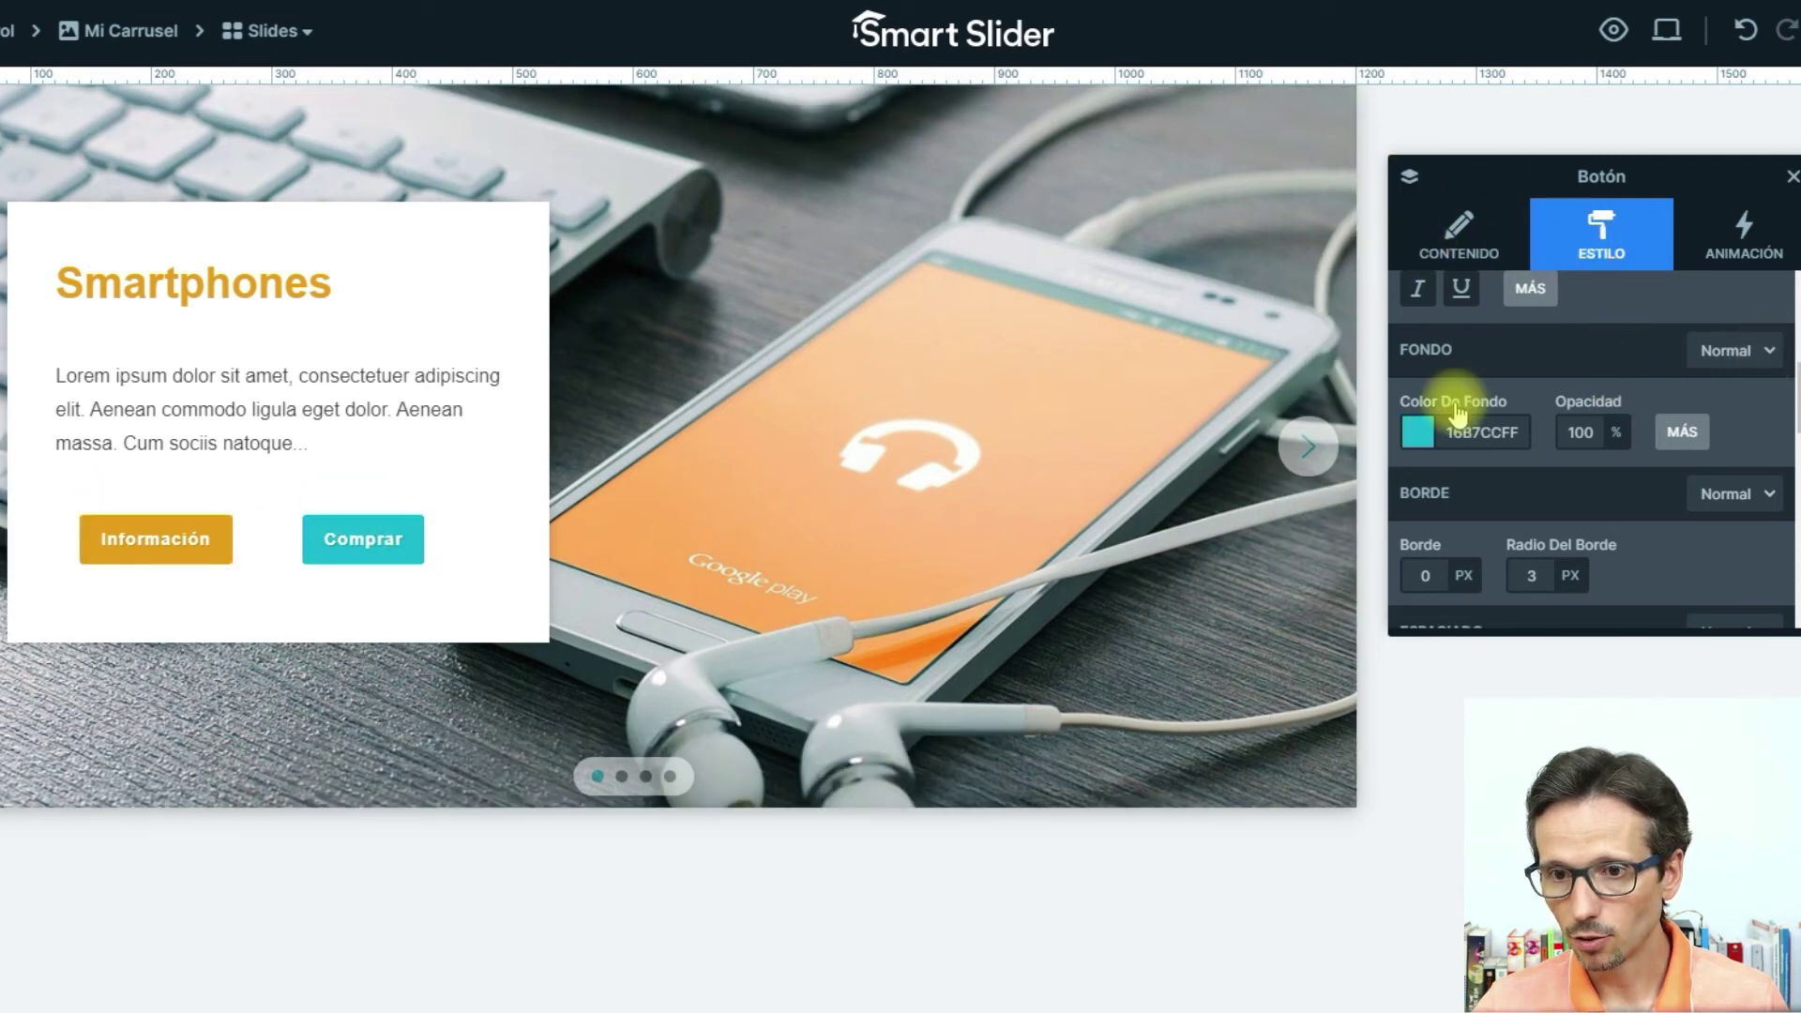
{"action": "left_click", "coordinate": [1417, 435]}
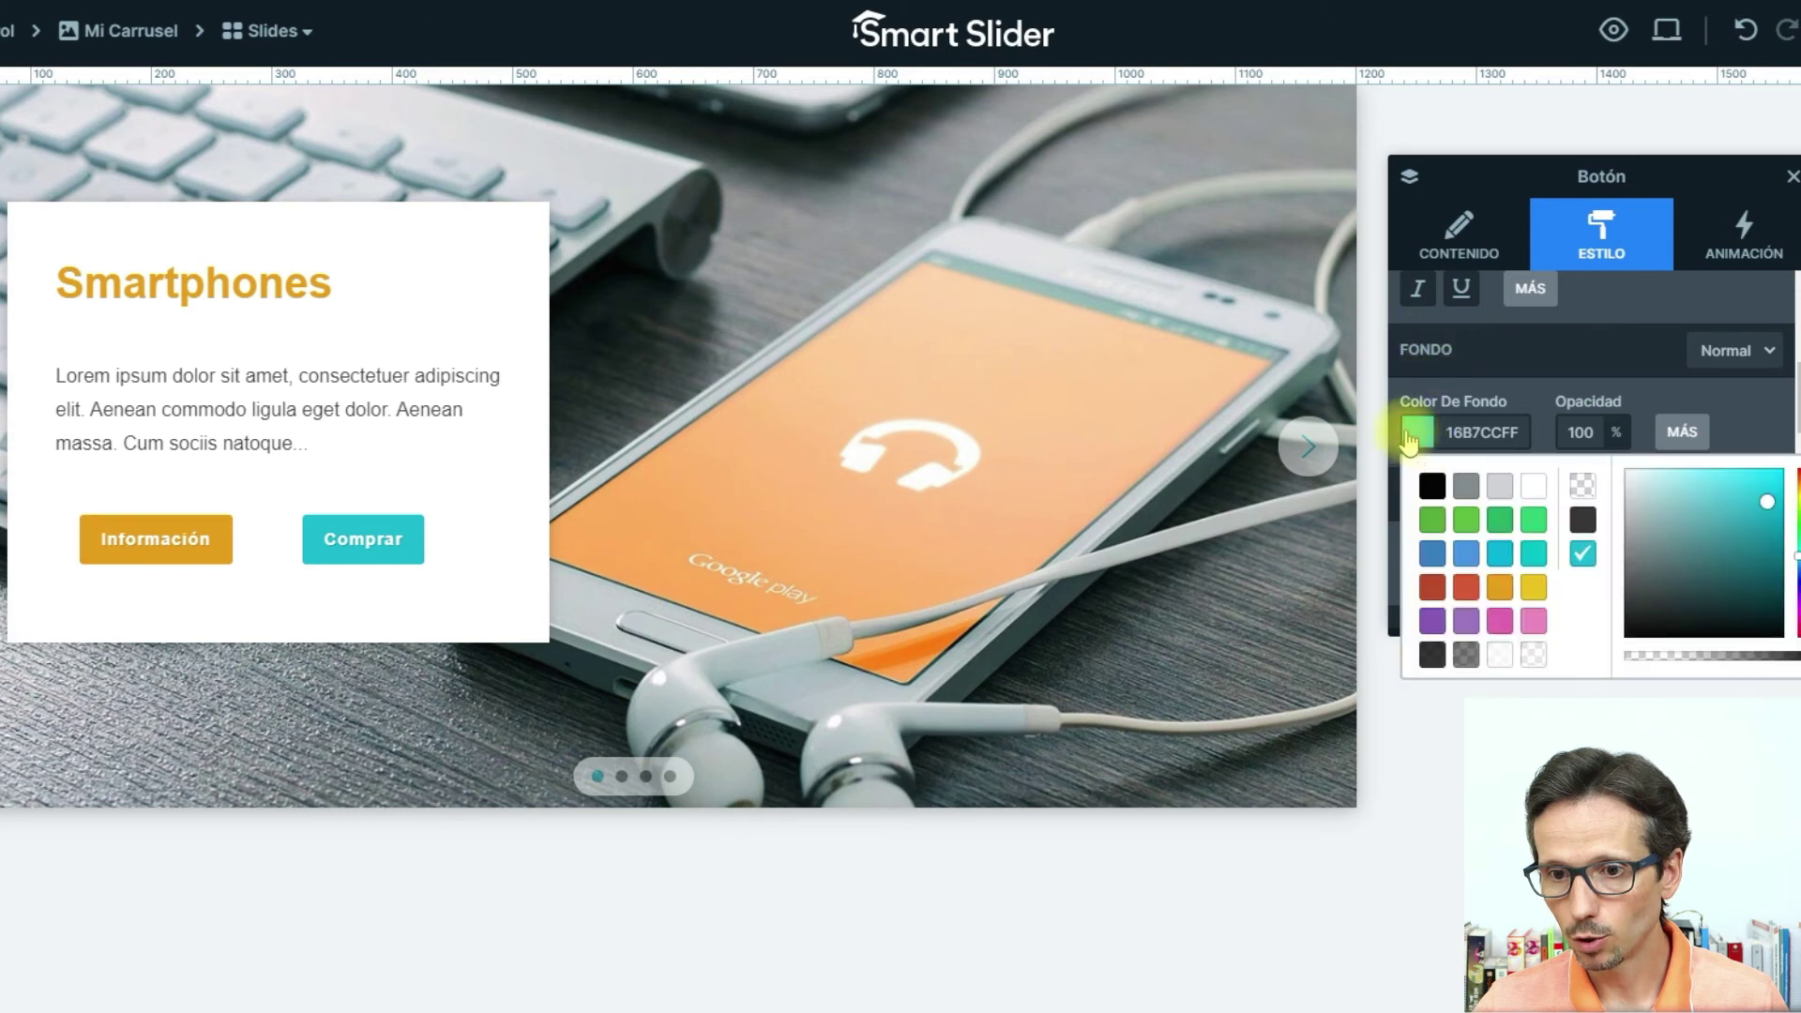
{"action": "left_click", "coordinate": [1499, 593]}
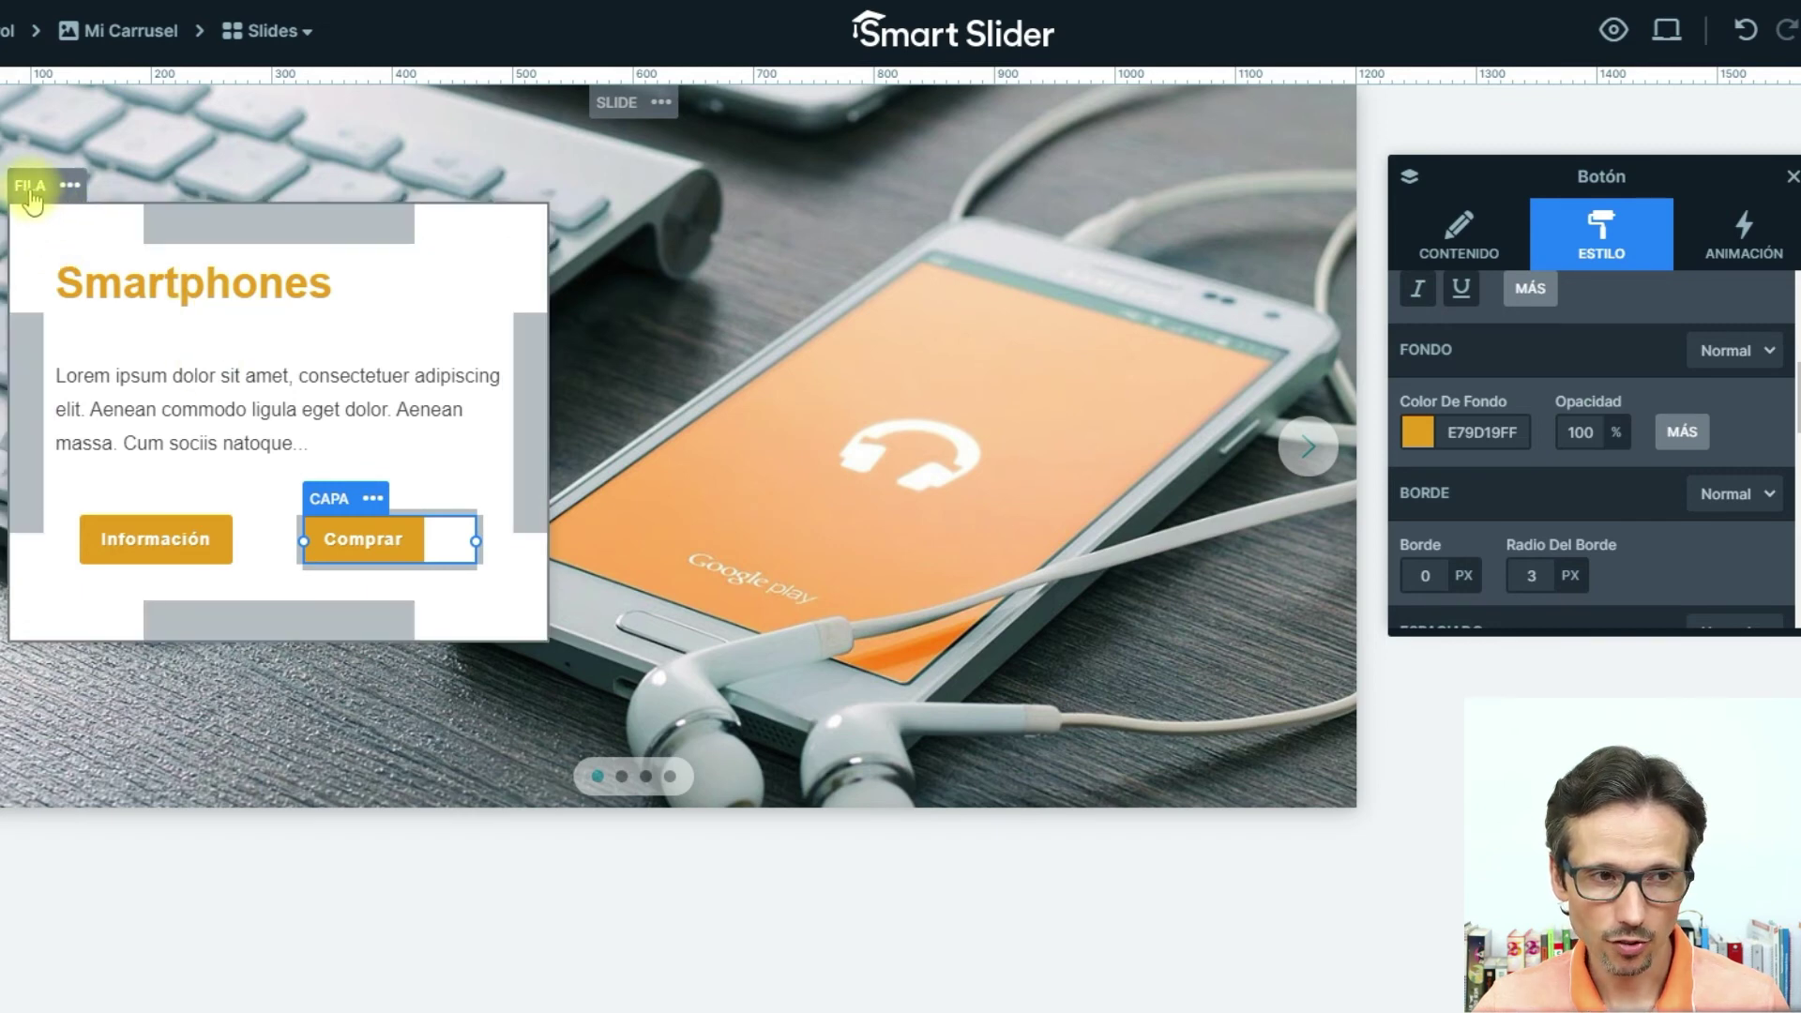
Set the inner alignment of the content box's outer row to centre.
{"action": "left_click", "coordinate": [30, 194]}
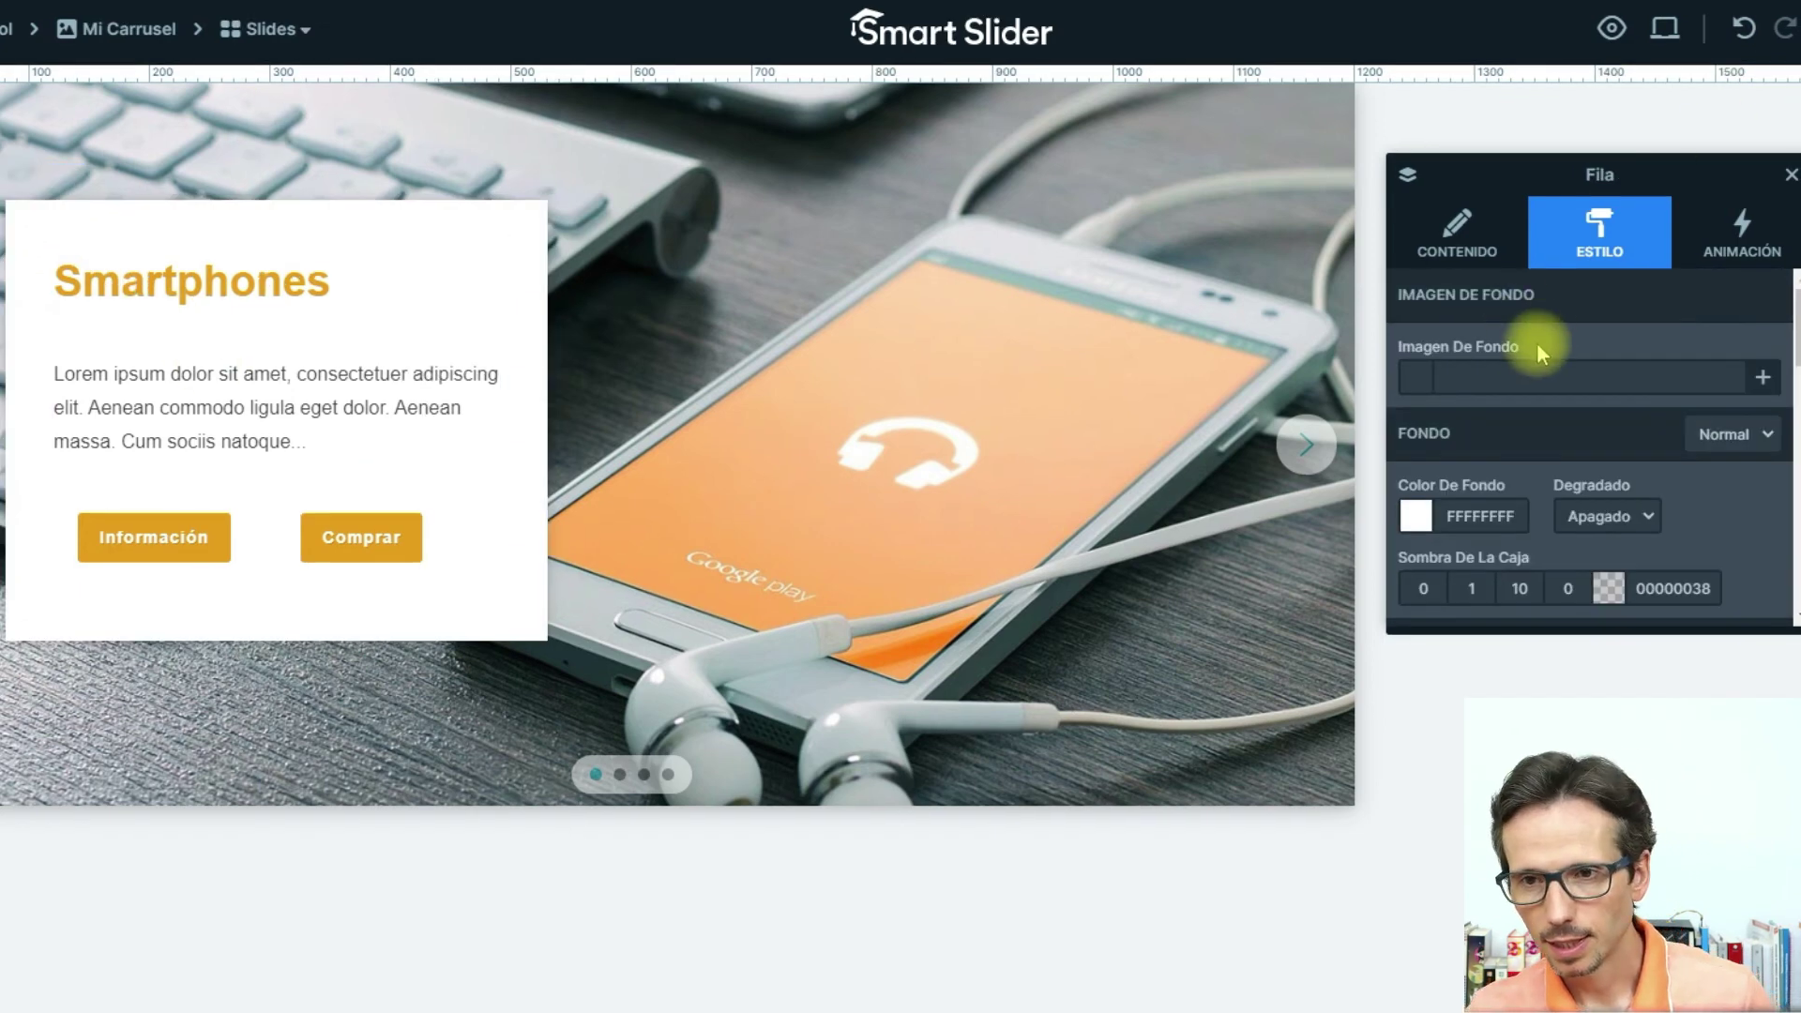
{"action": "left_click_drag", "start_coordinate": [1557, 176], "coordinate": [1552, 175]}
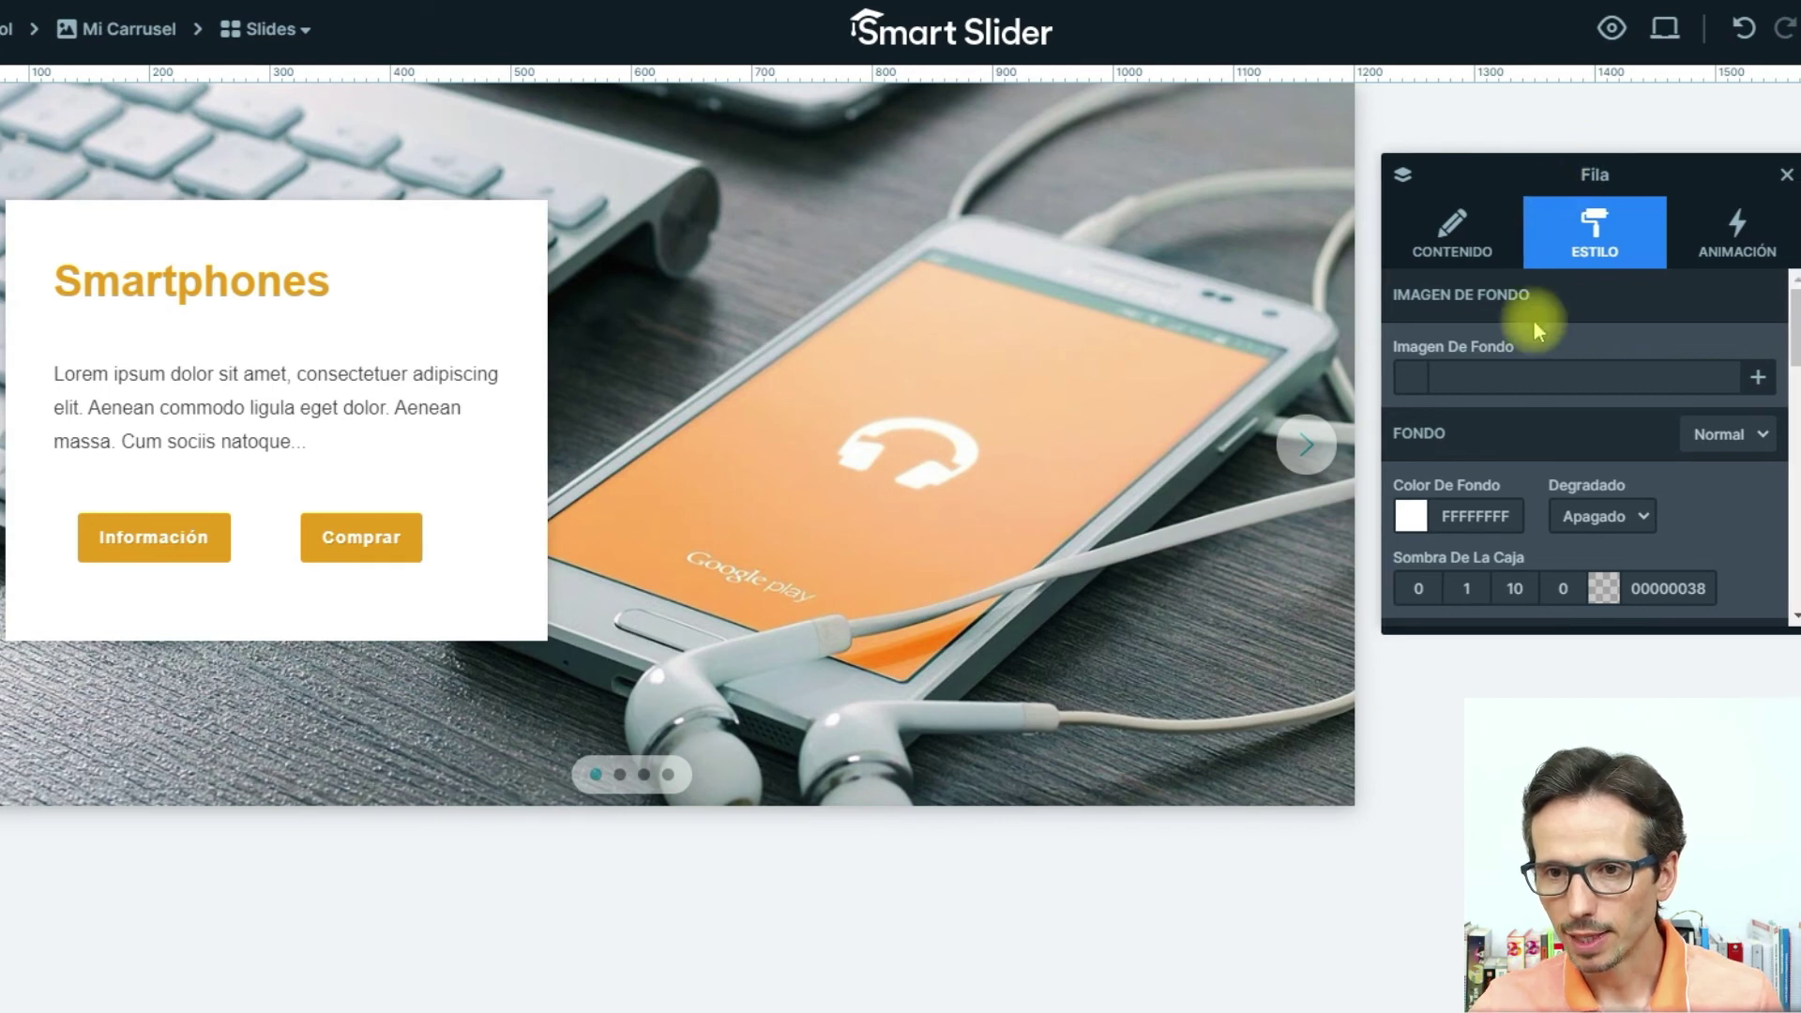
{"action": "left_click", "coordinate": [1448, 246]}
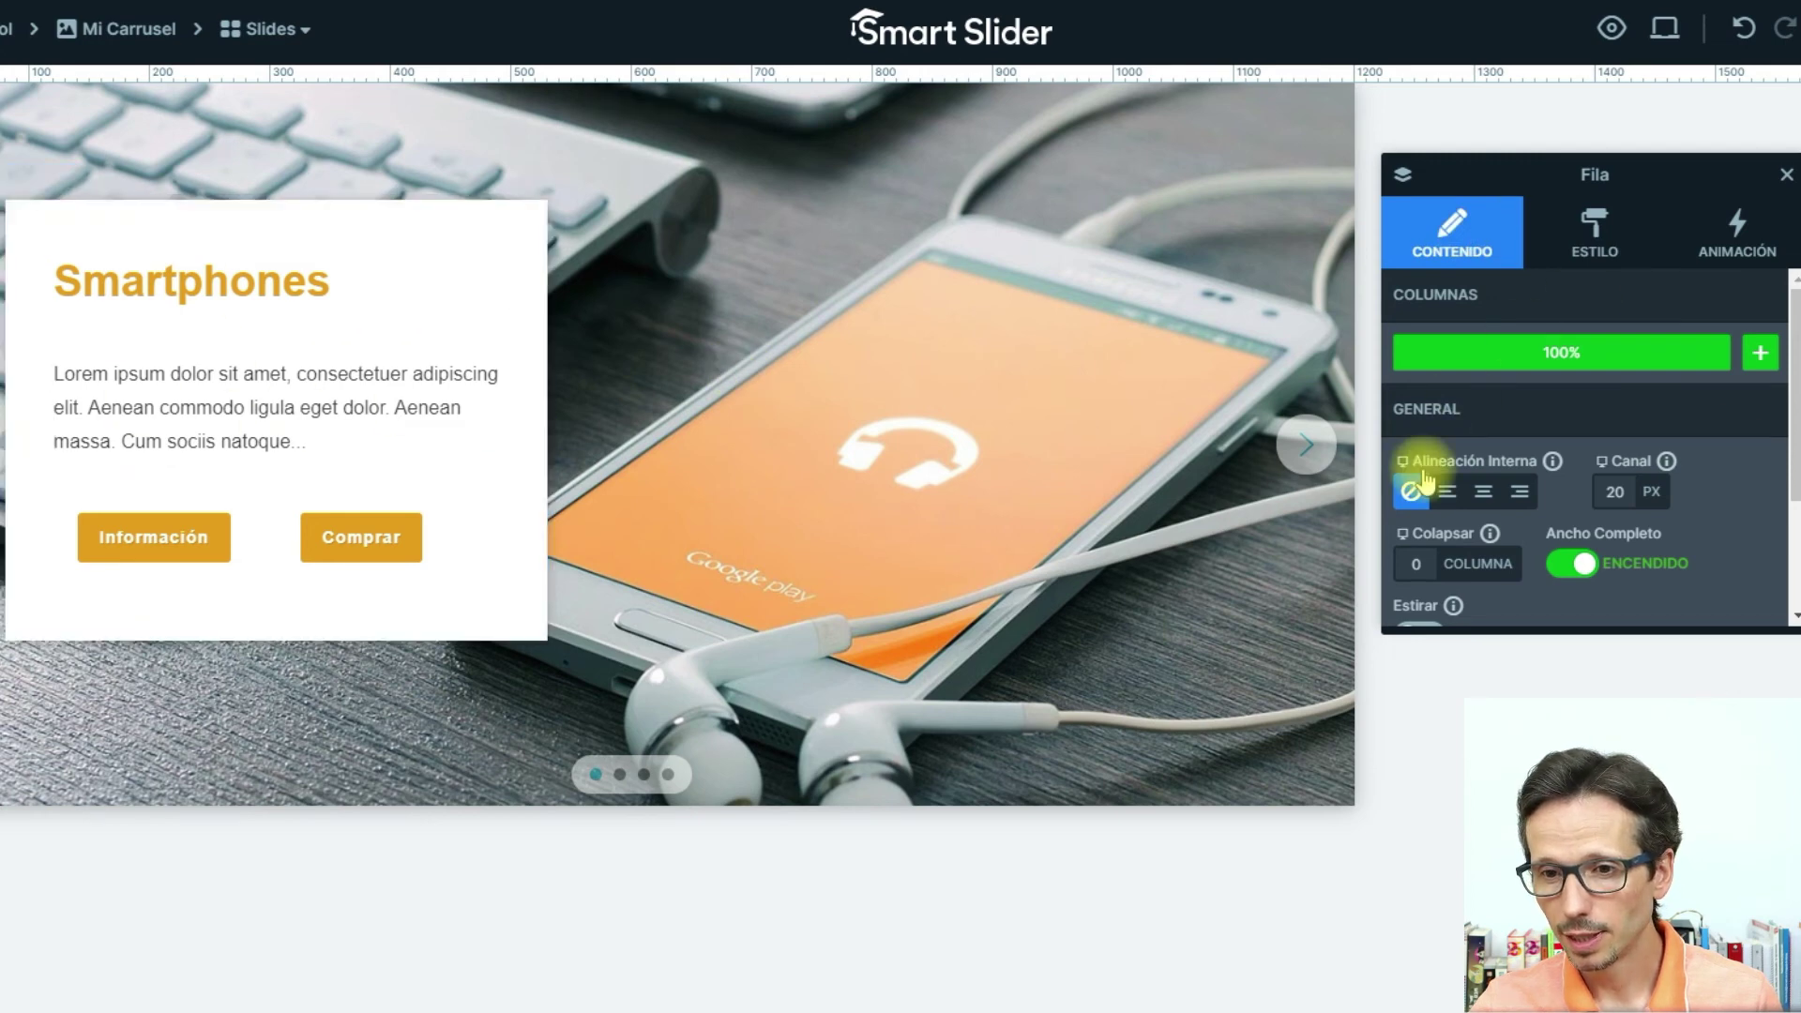
{"action": "left_click", "coordinate": [1484, 493]}
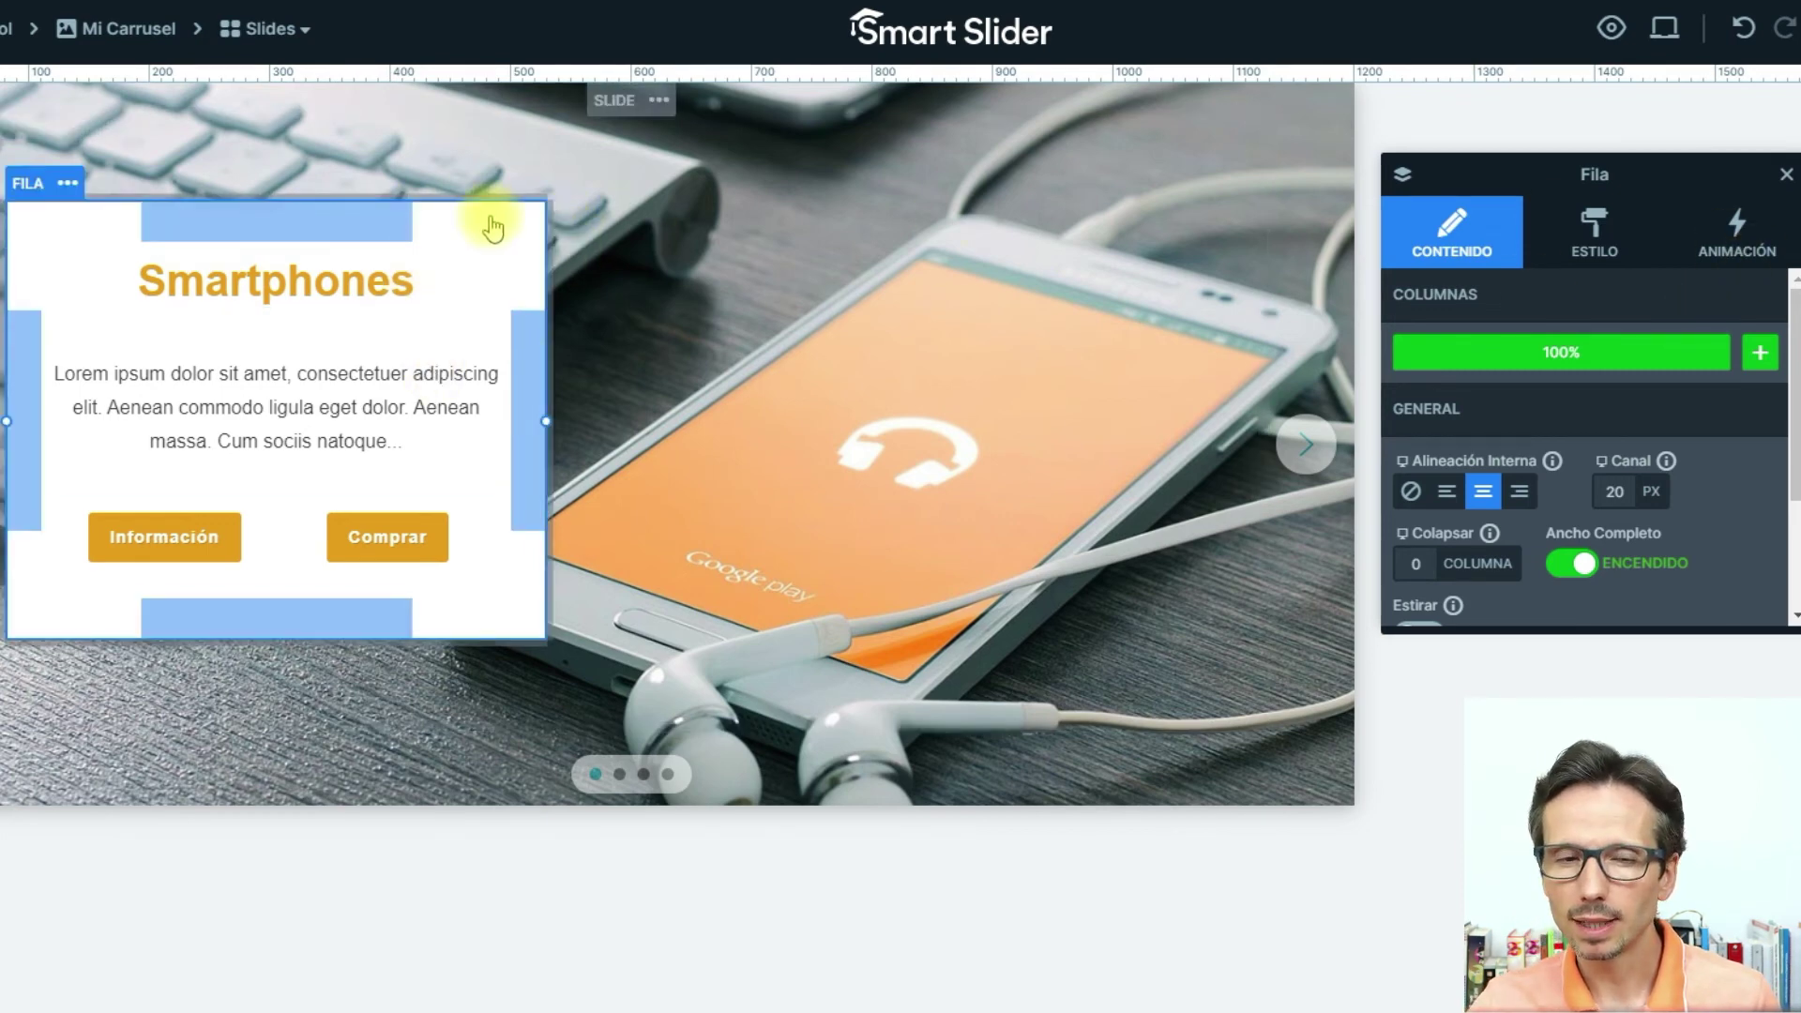
Set the background colour of the content box's outer row to semi-transparent white (FFFFFFCC).
{"action": "left_click", "coordinate": [1593, 230]}
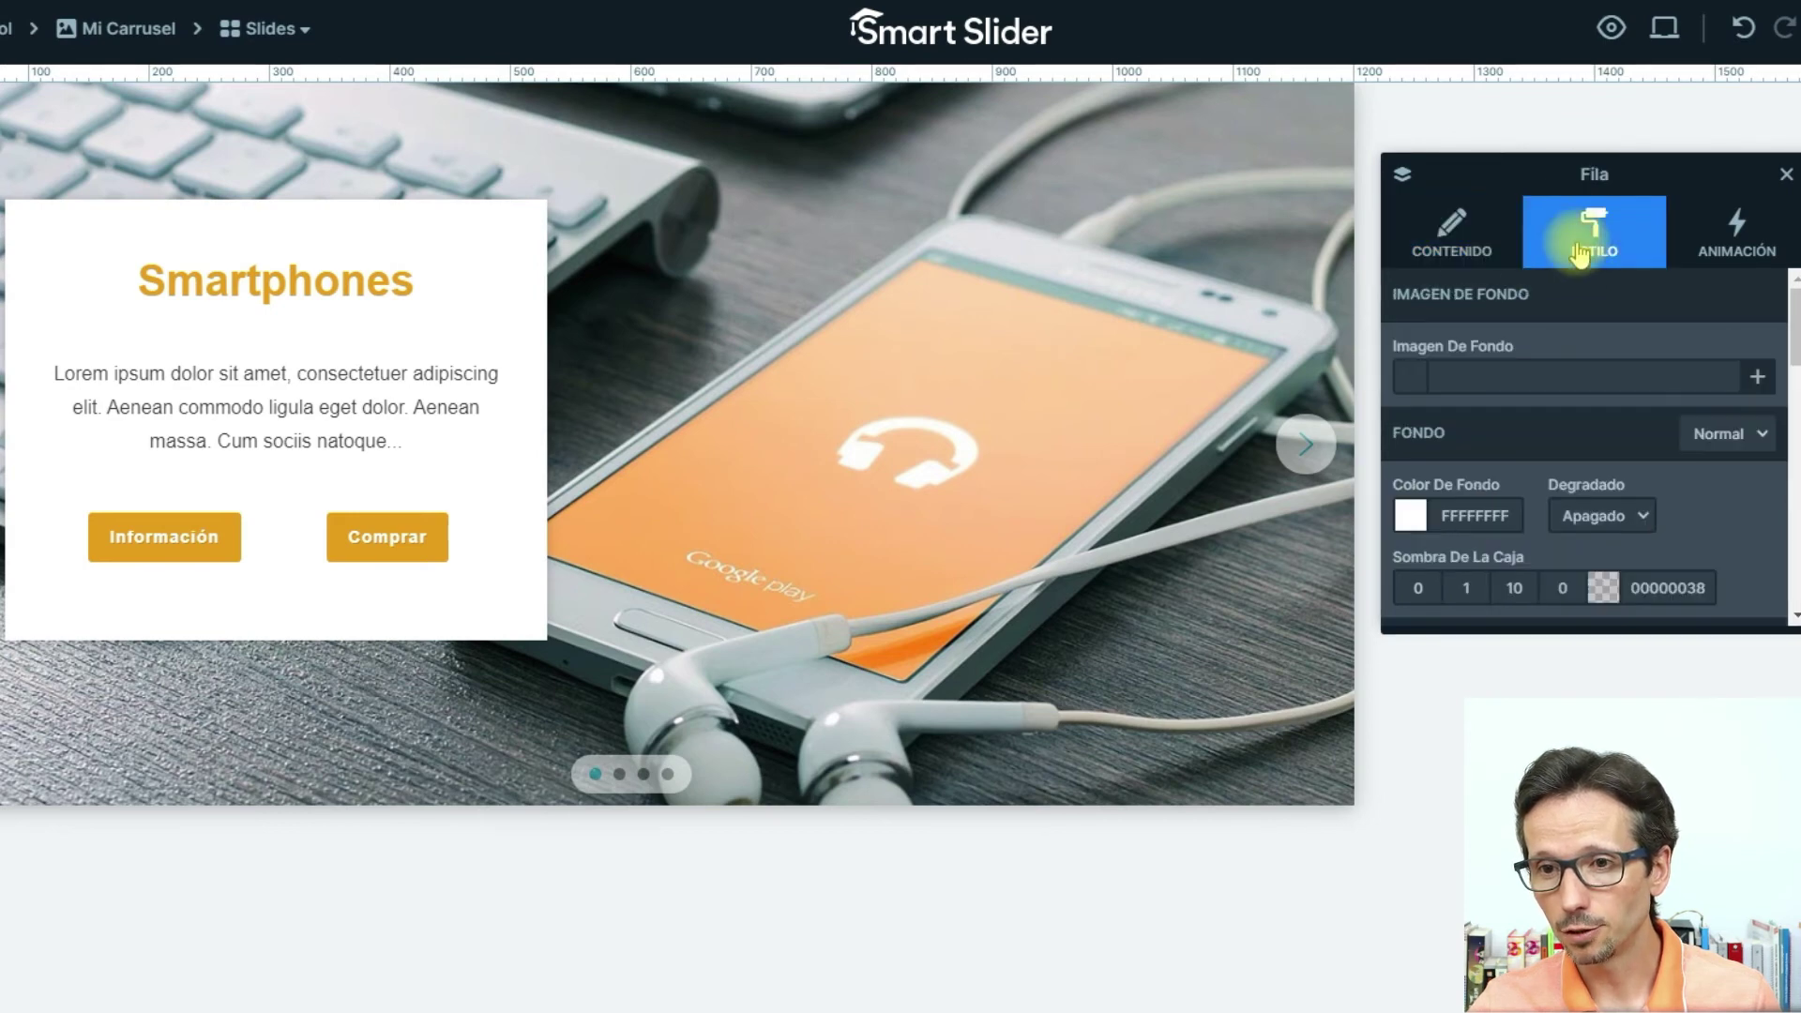
{"action": "left_click", "coordinate": [1420, 530]}
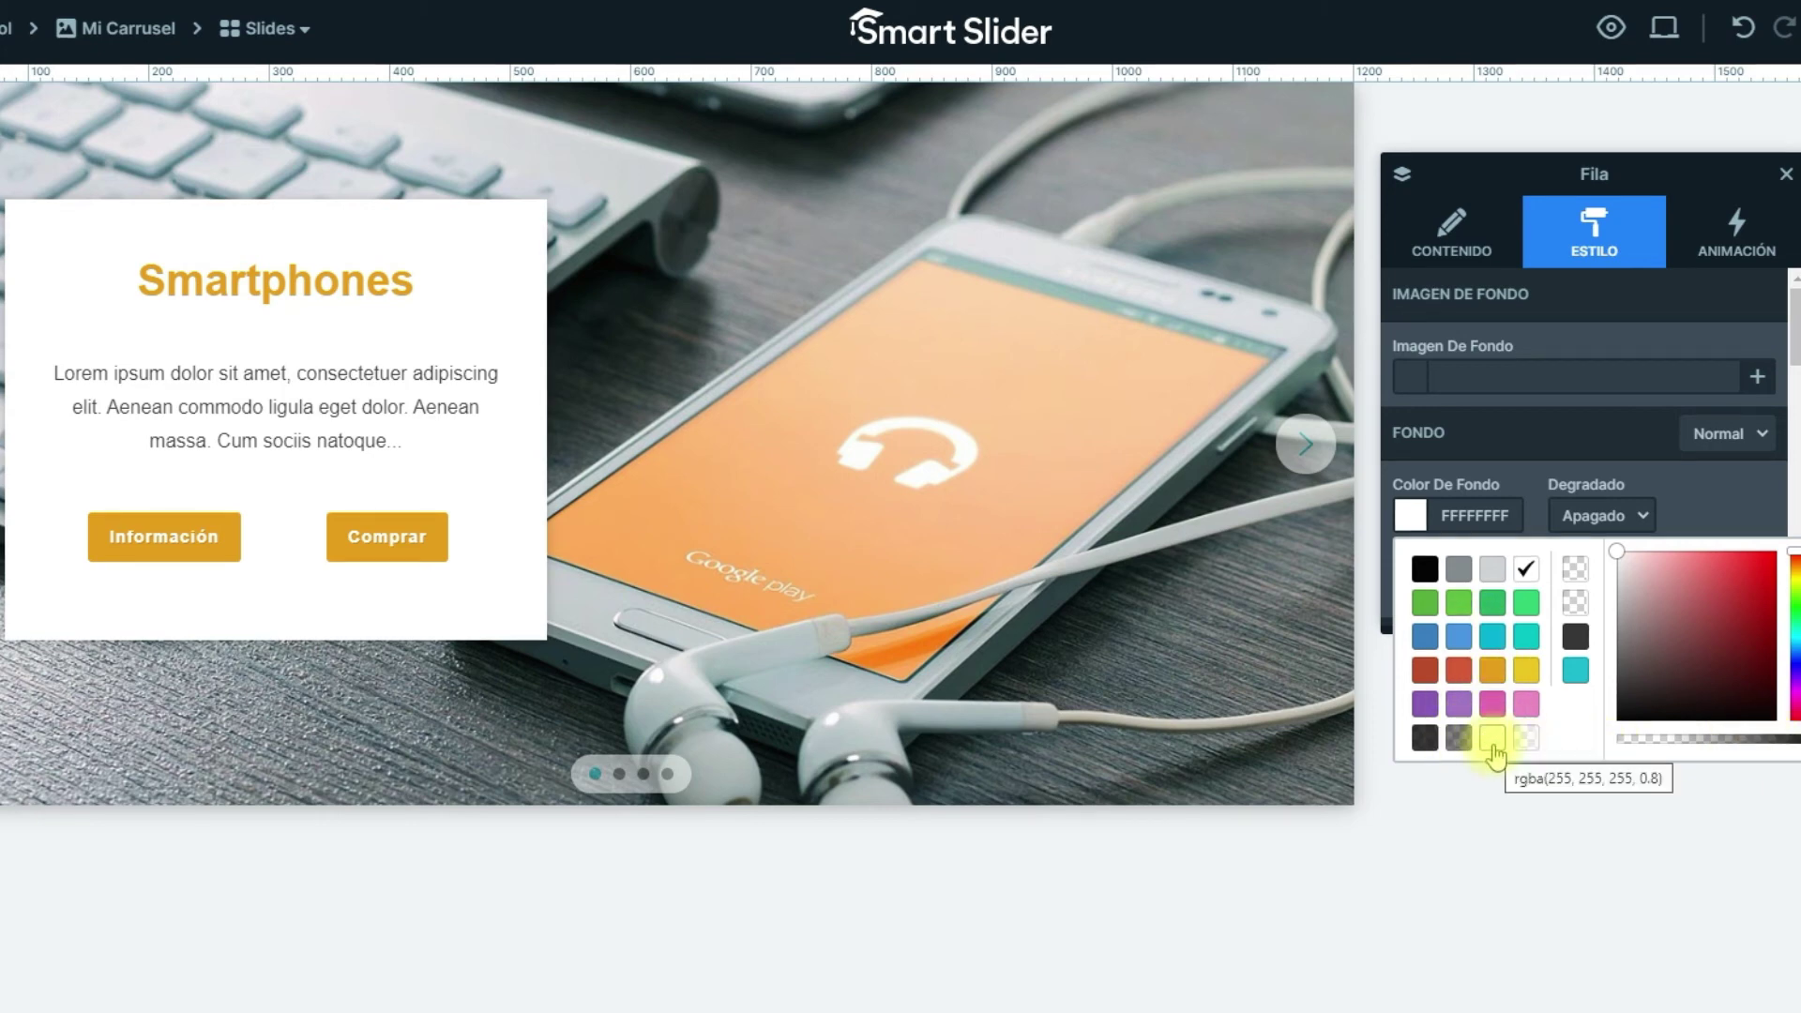
{"action": "left_click", "coordinate": [1493, 741]}
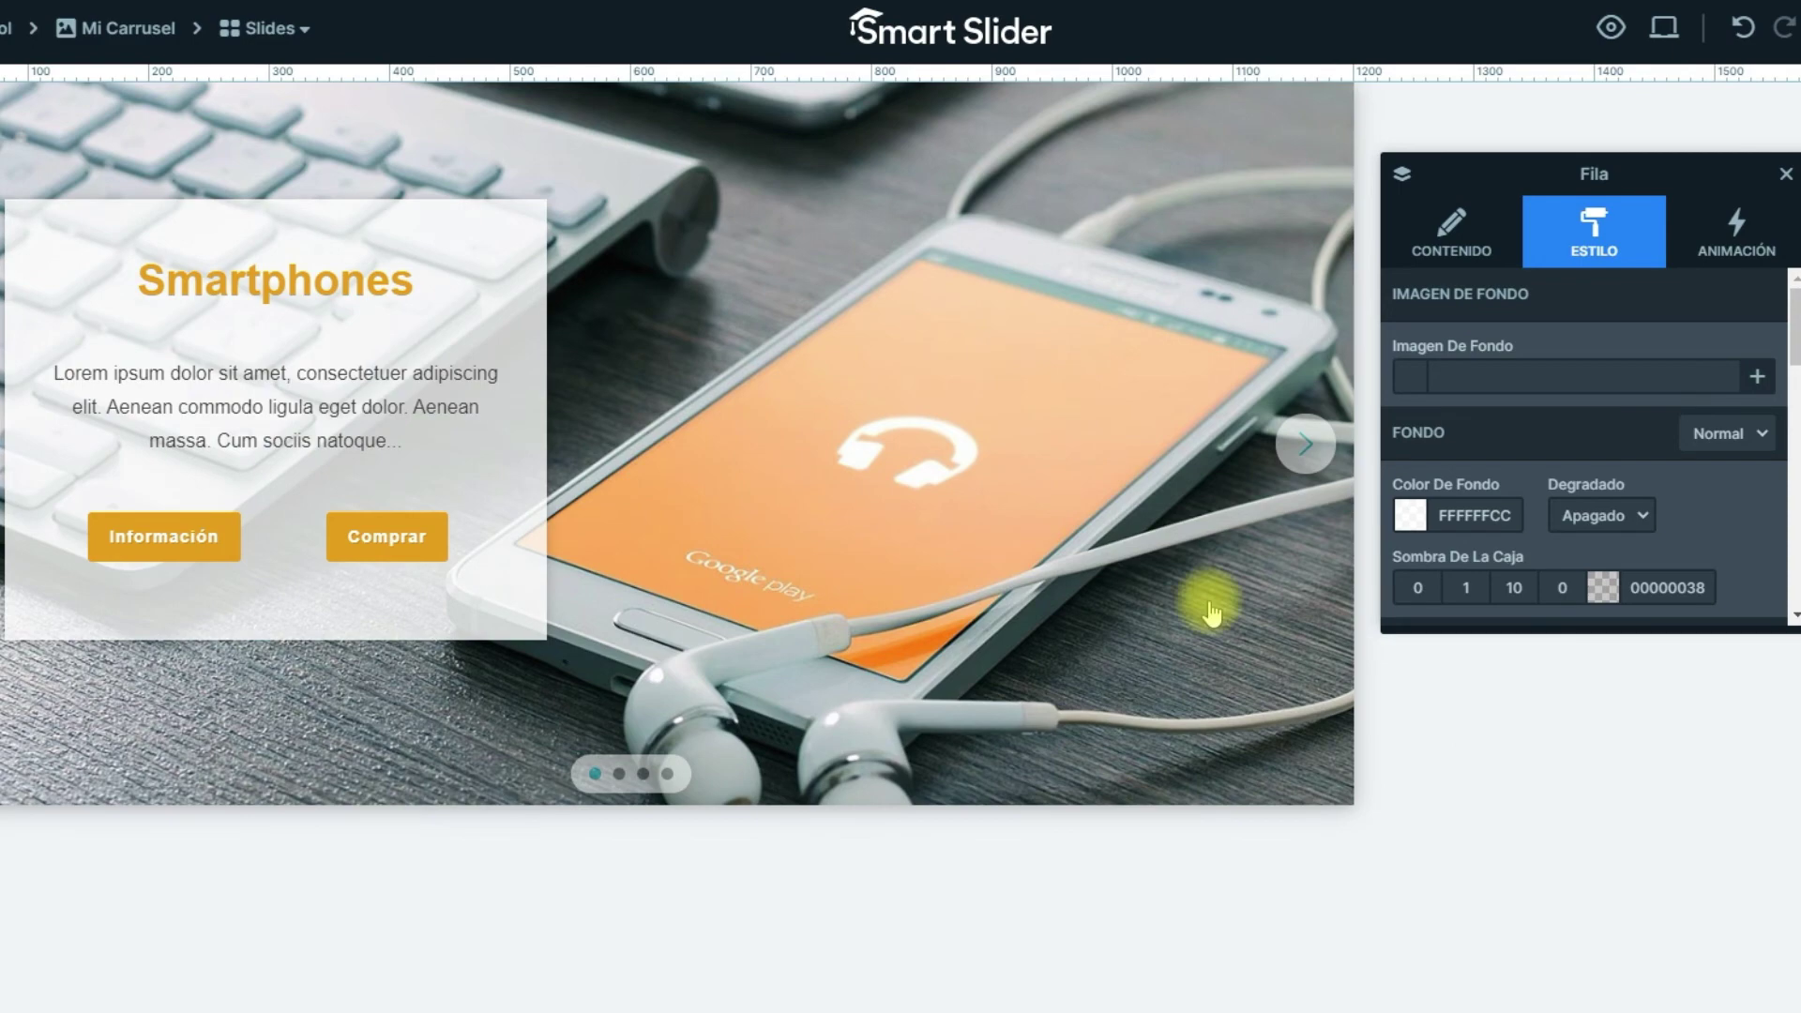
{"action": "left_click_drag", "start_coordinate": [454, 70], "coordinate": [439, 83]}
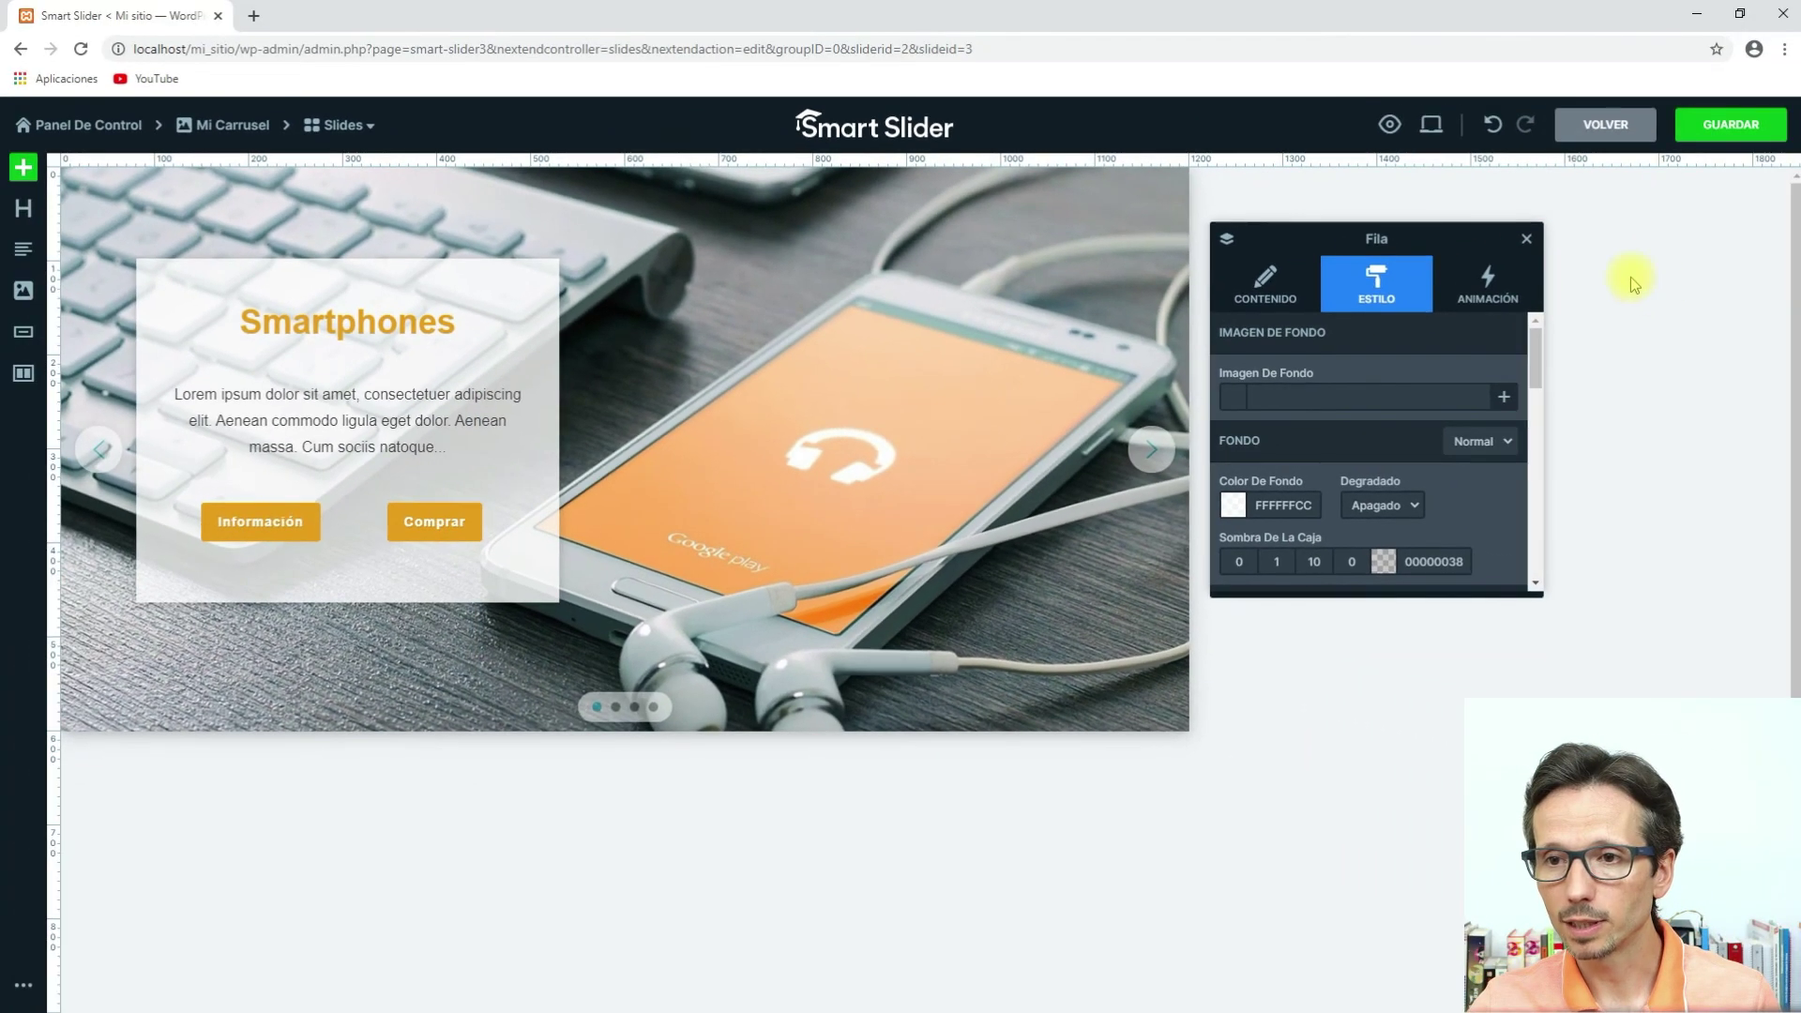
Deselect the row, save the slide and return to the Mi Carrusel settings page.
{"action": "left_click", "coordinate": [1629, 273]}
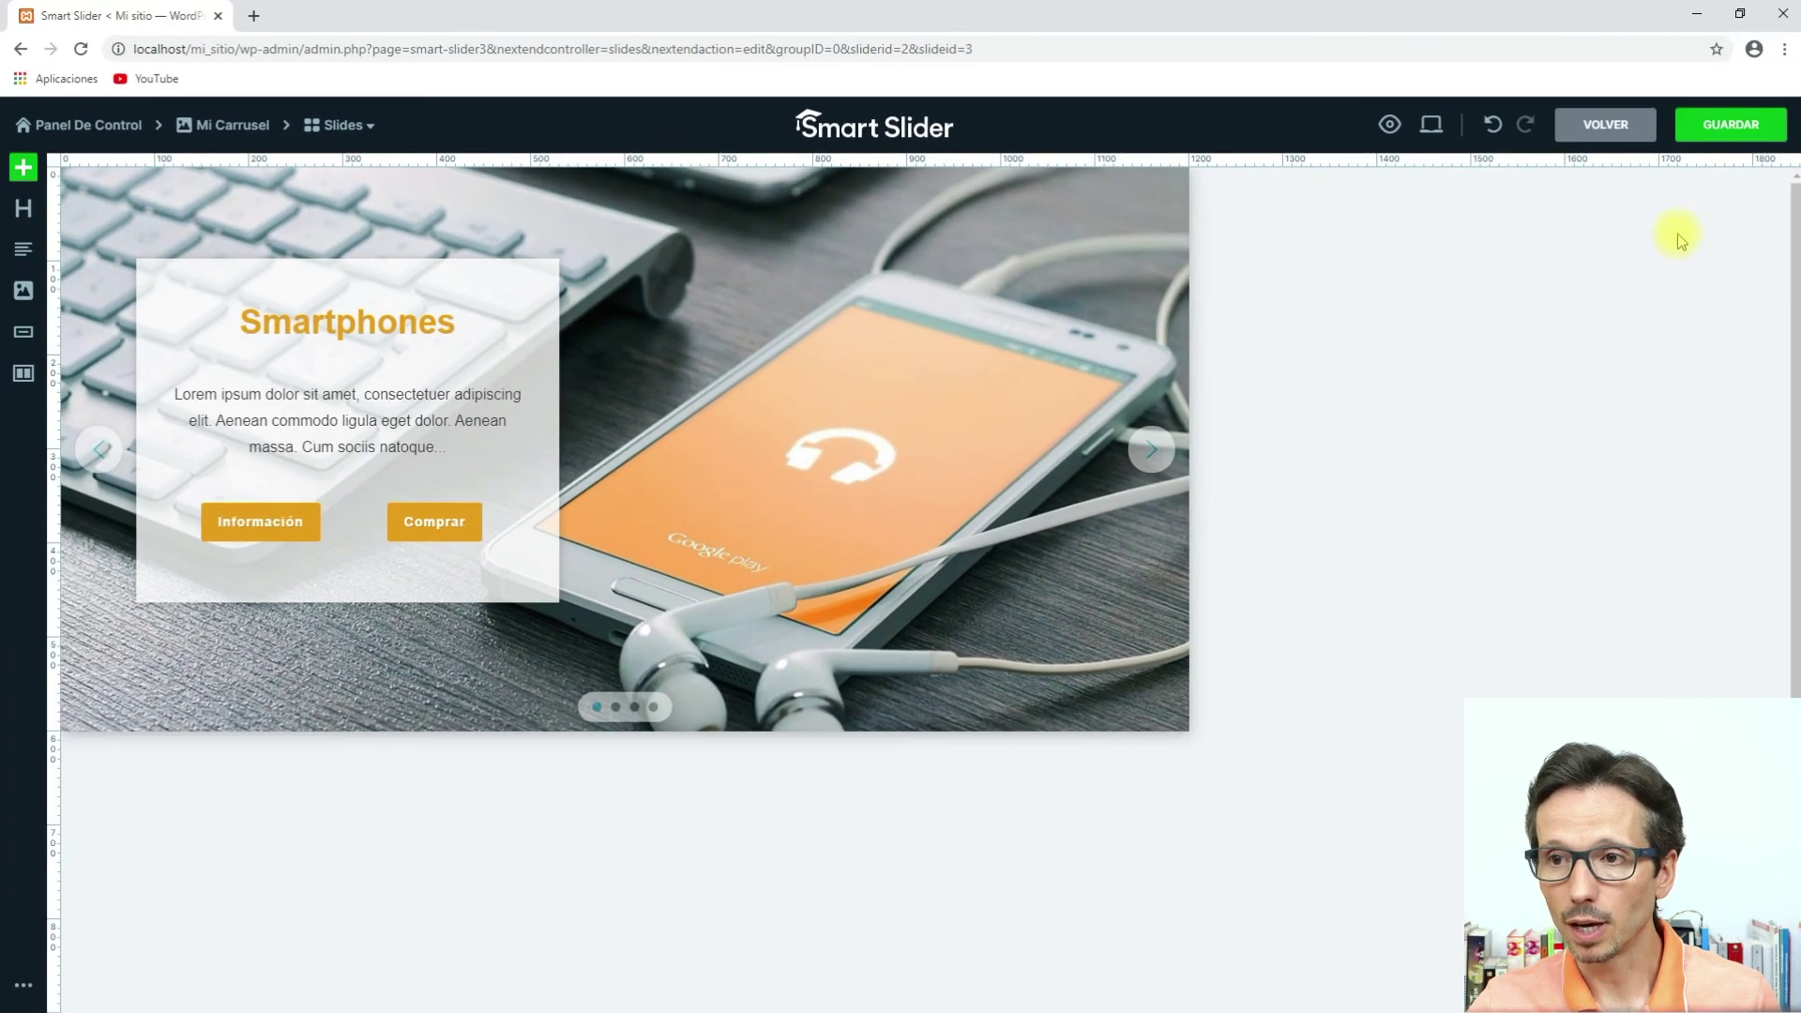
{"action": "left_click", "coordinate": [1709, 132]}
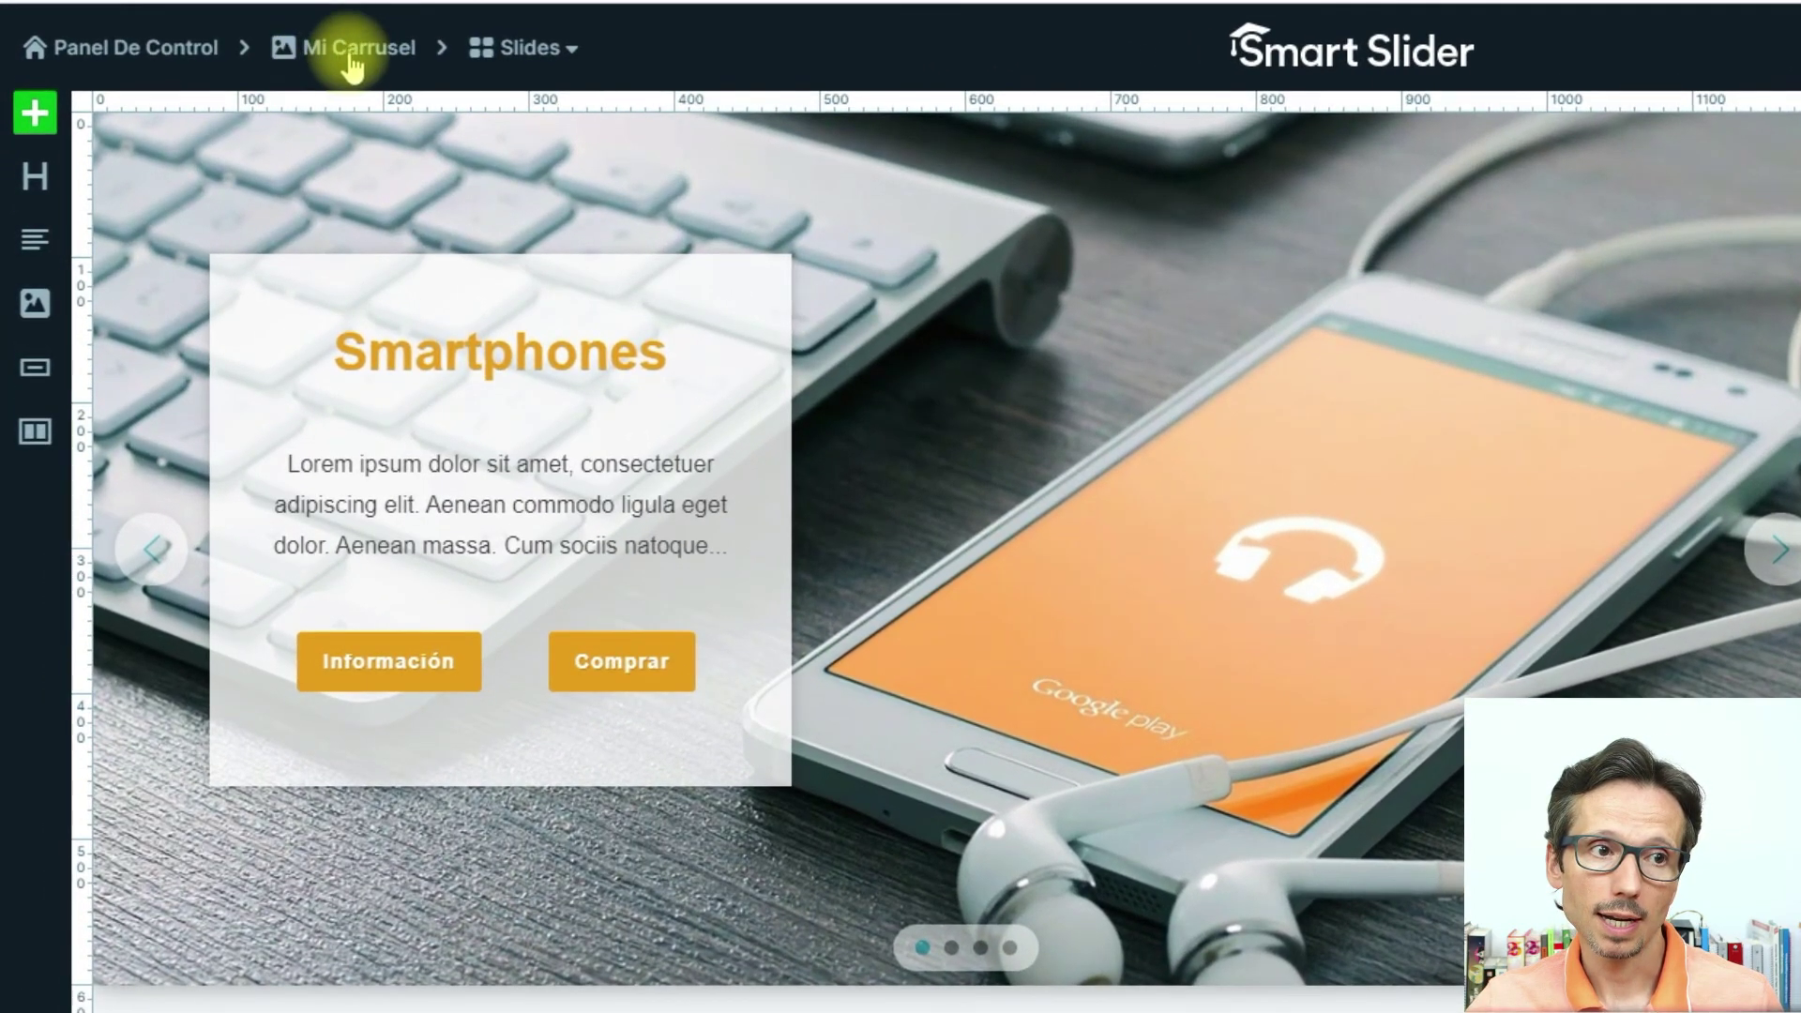
{"action": "left_click", "coordinate": [361, 49]}
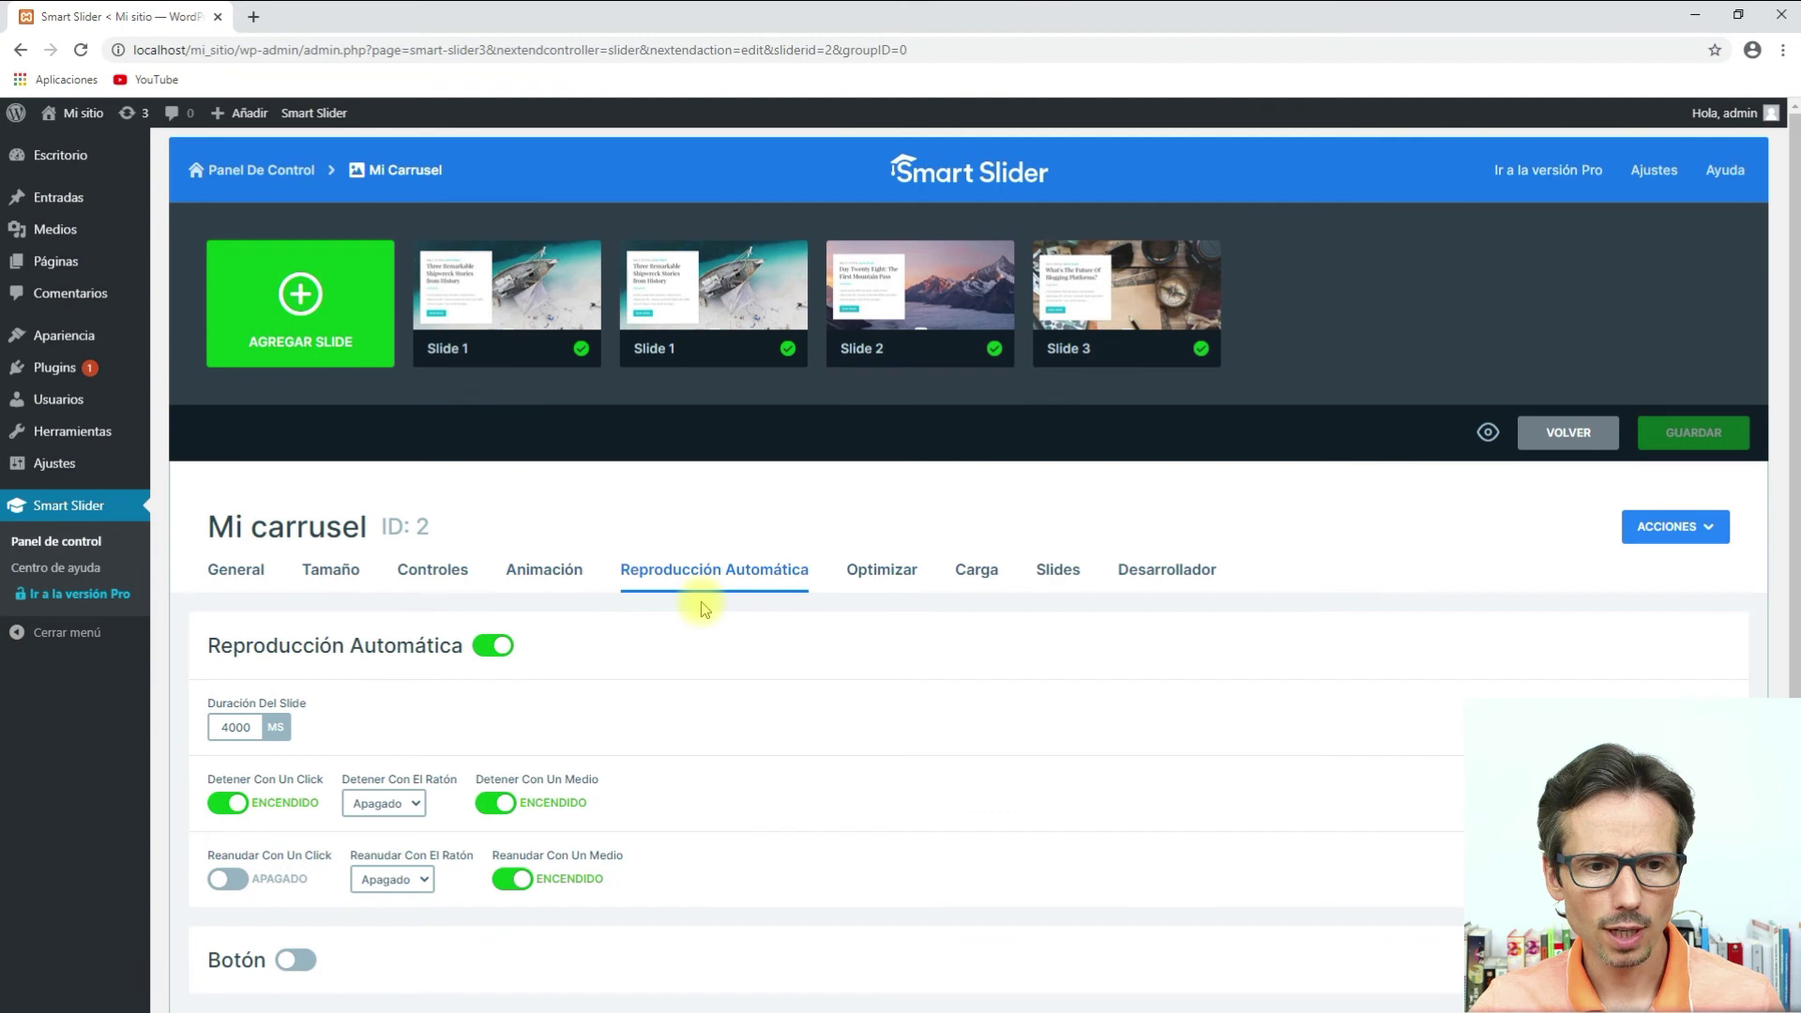
Preview the carousel, go back to the Smartphones slide and close the preview.
{"action": "left_click", "coordinate": [1490, 433]}
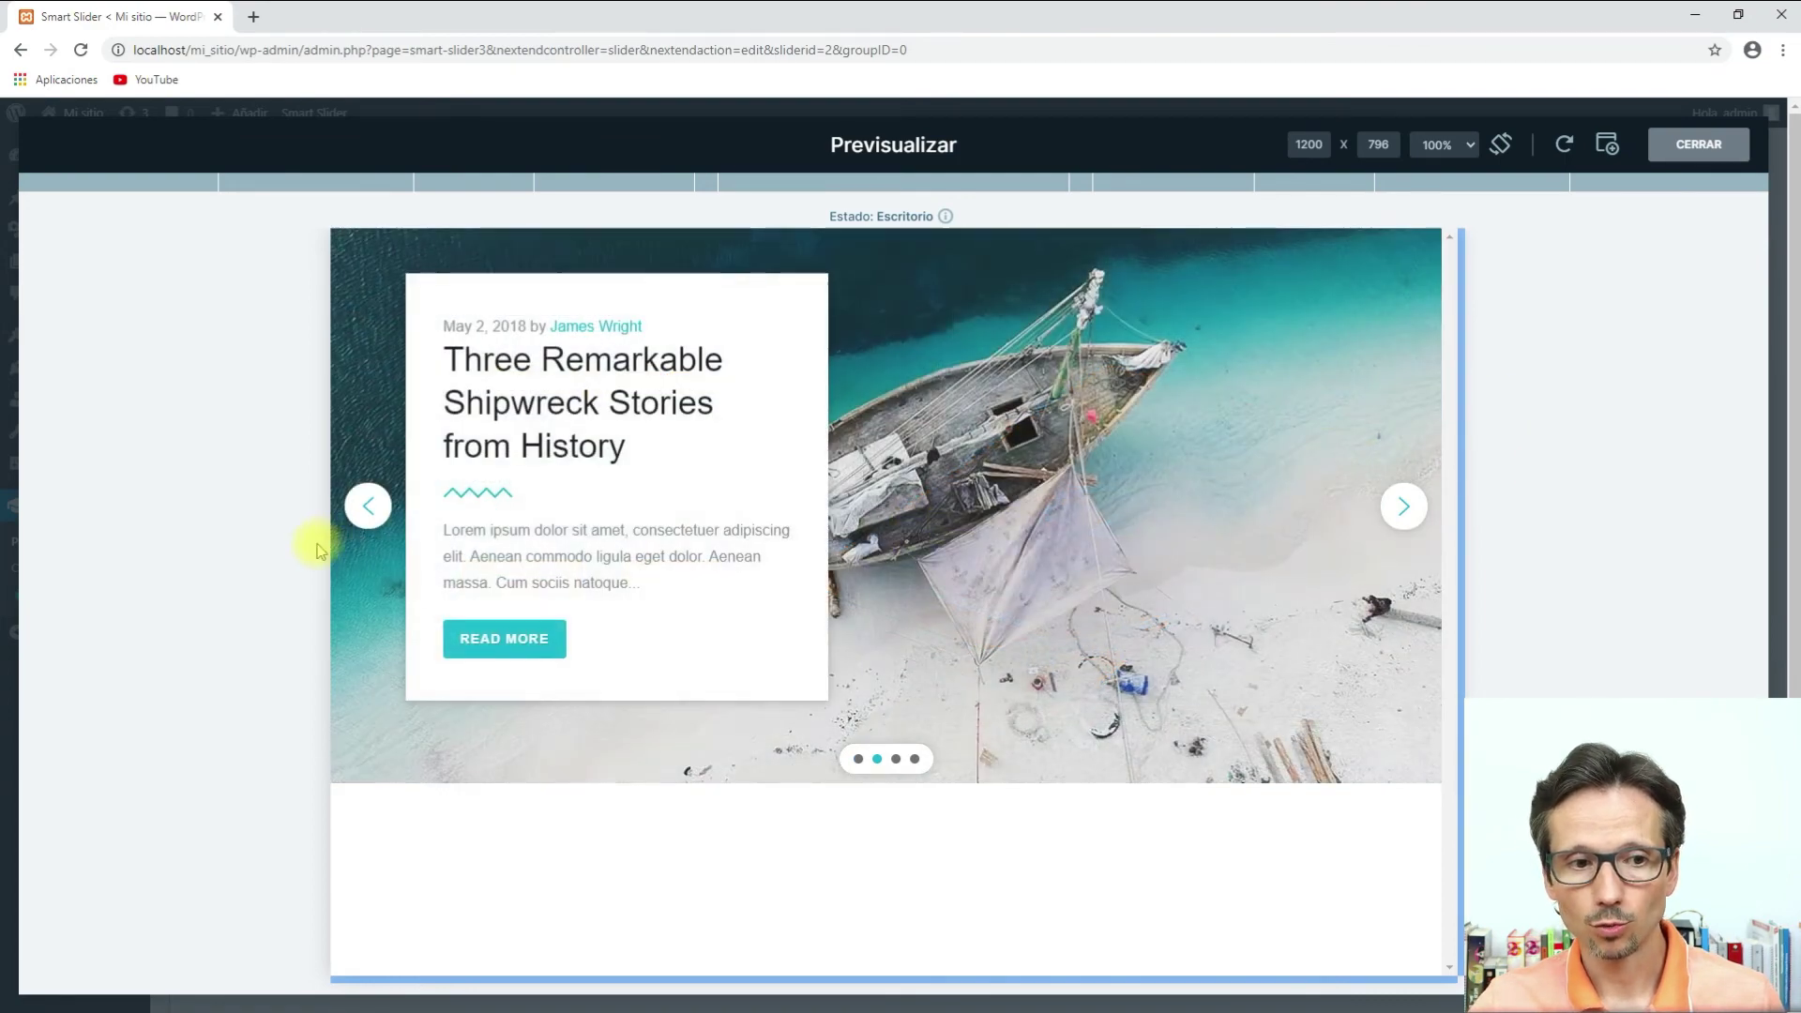
{"action": "left_click", "coordinate": [368, 511]}
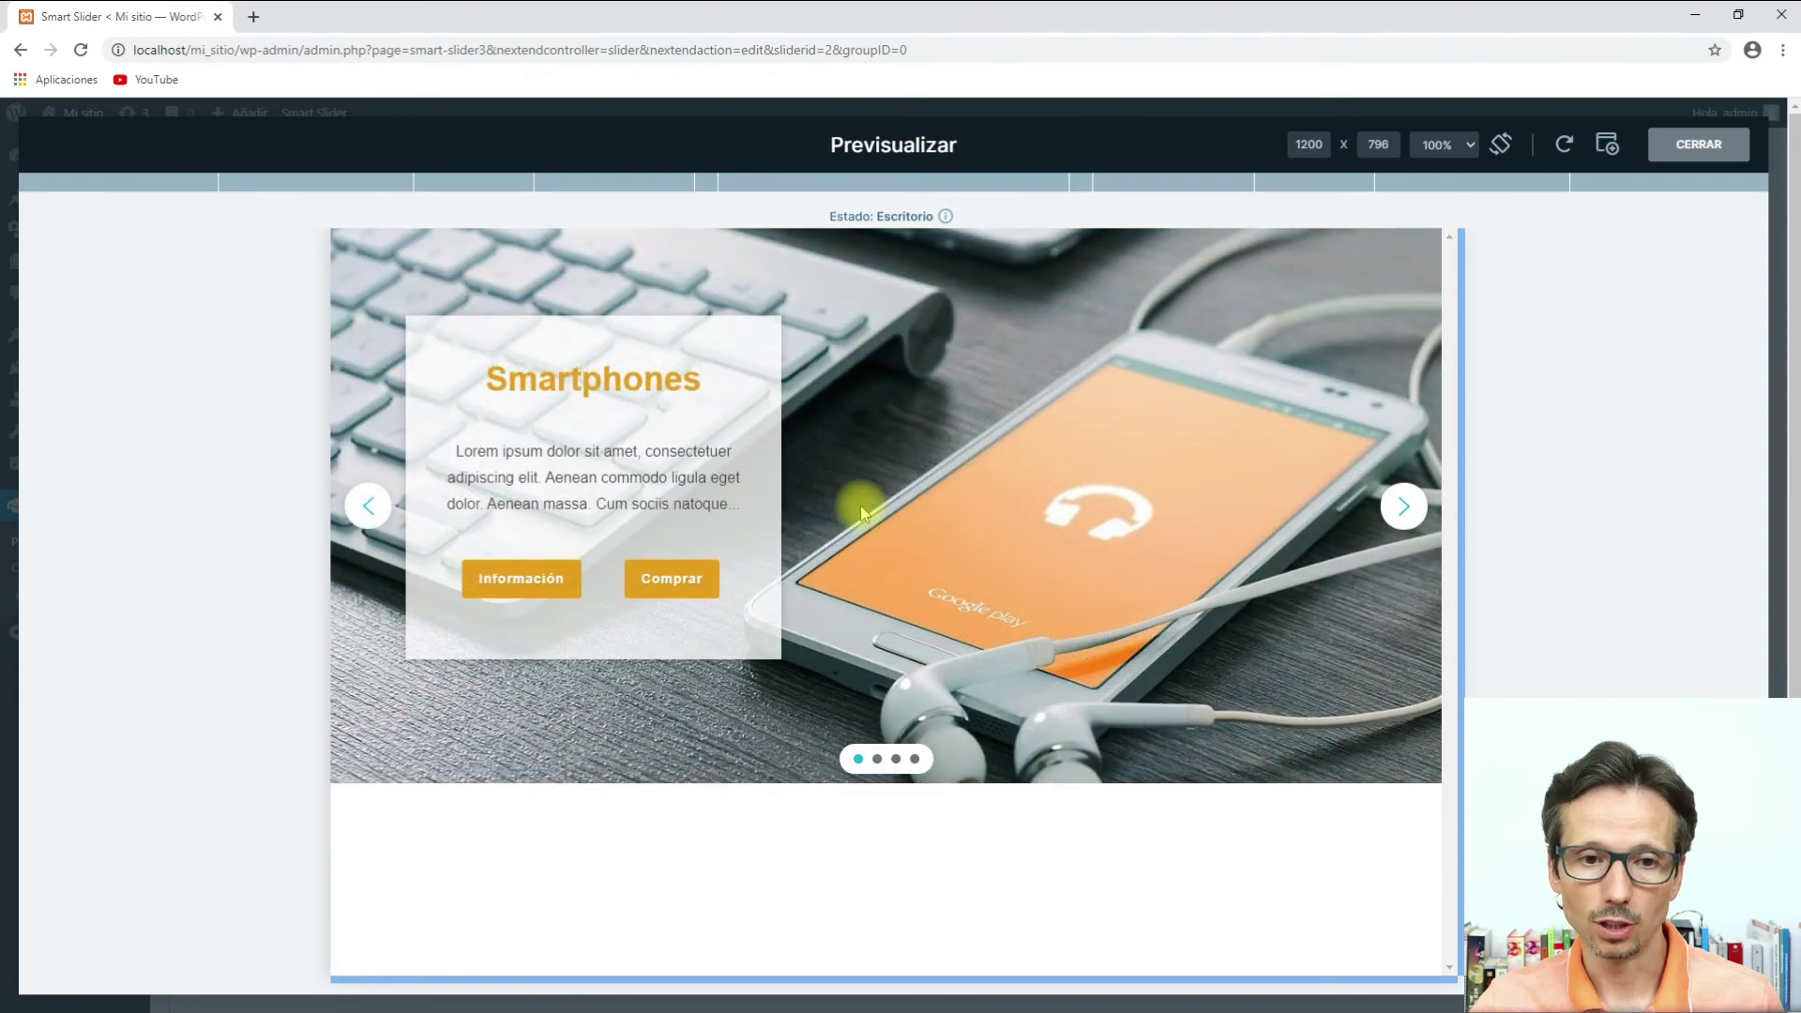
{"action": "left_click", "coordinate": [1690, 146]}
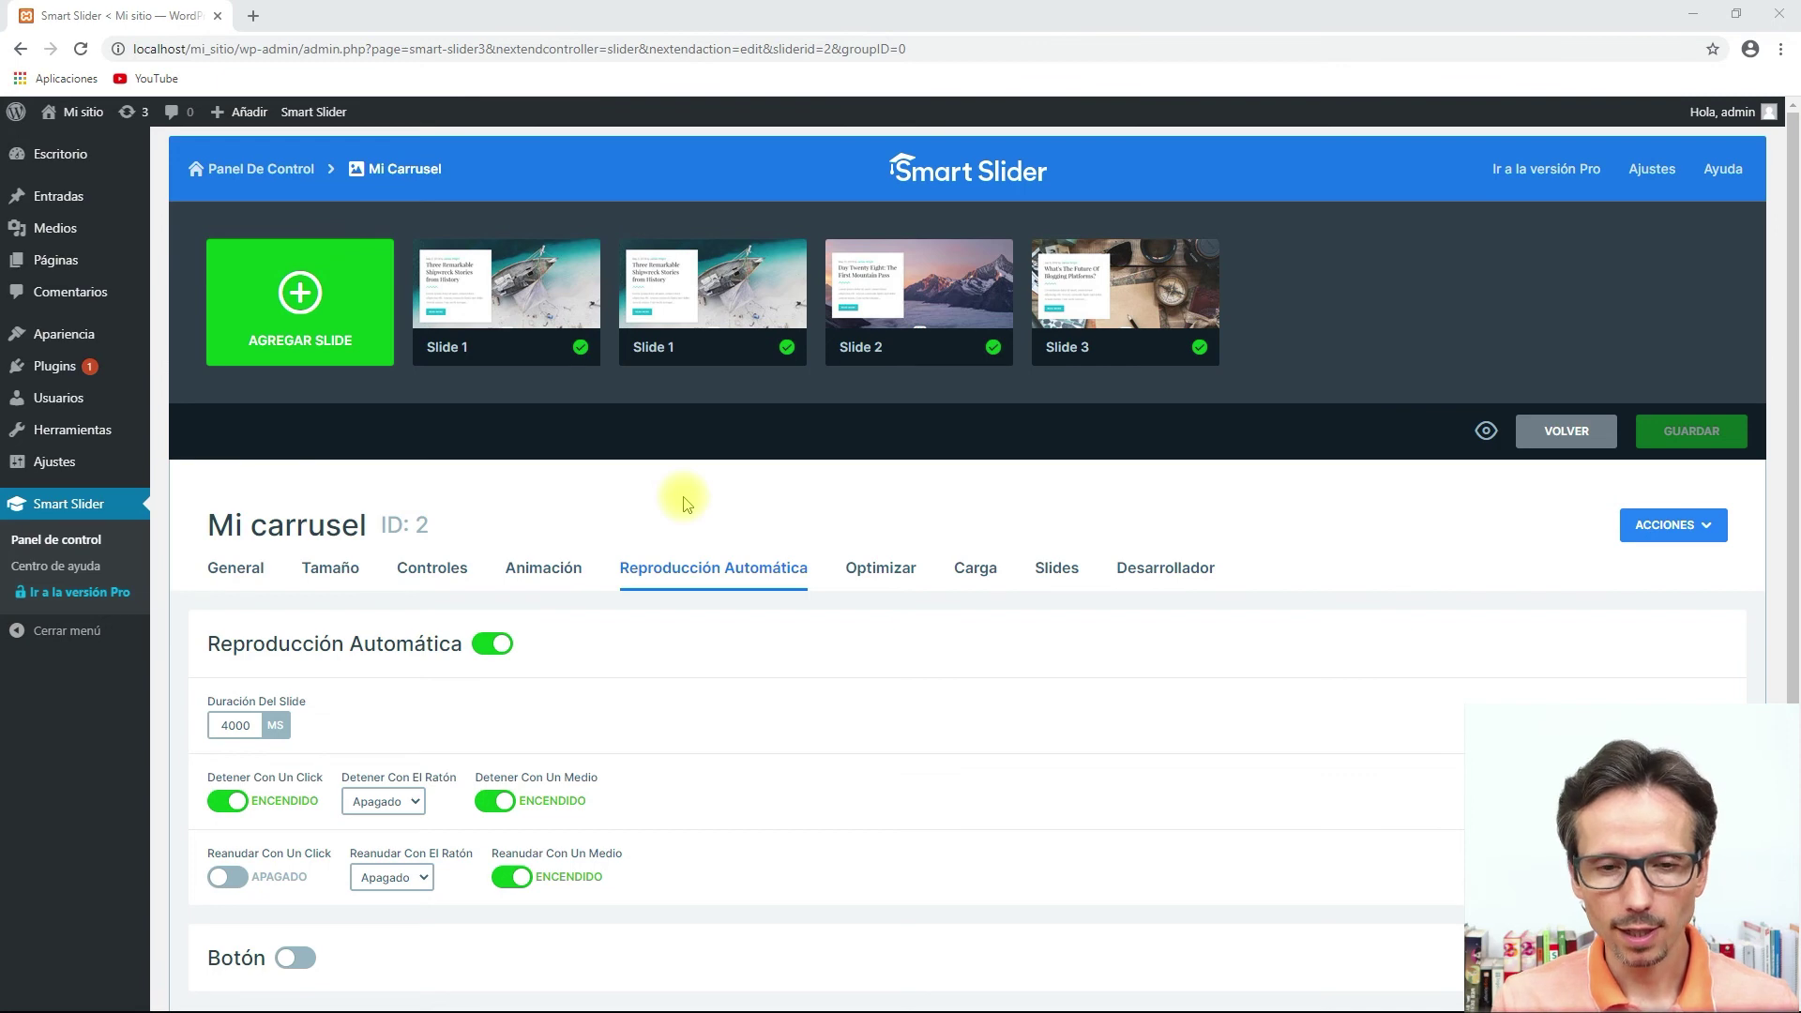
Copy the carousel's shortcode [smartslider3 slider="2"] from its general publishing settings.
{"action": "scroll", "coordinate": [683, 503], "scroll_direction": "down", "scroll_amount": 1}
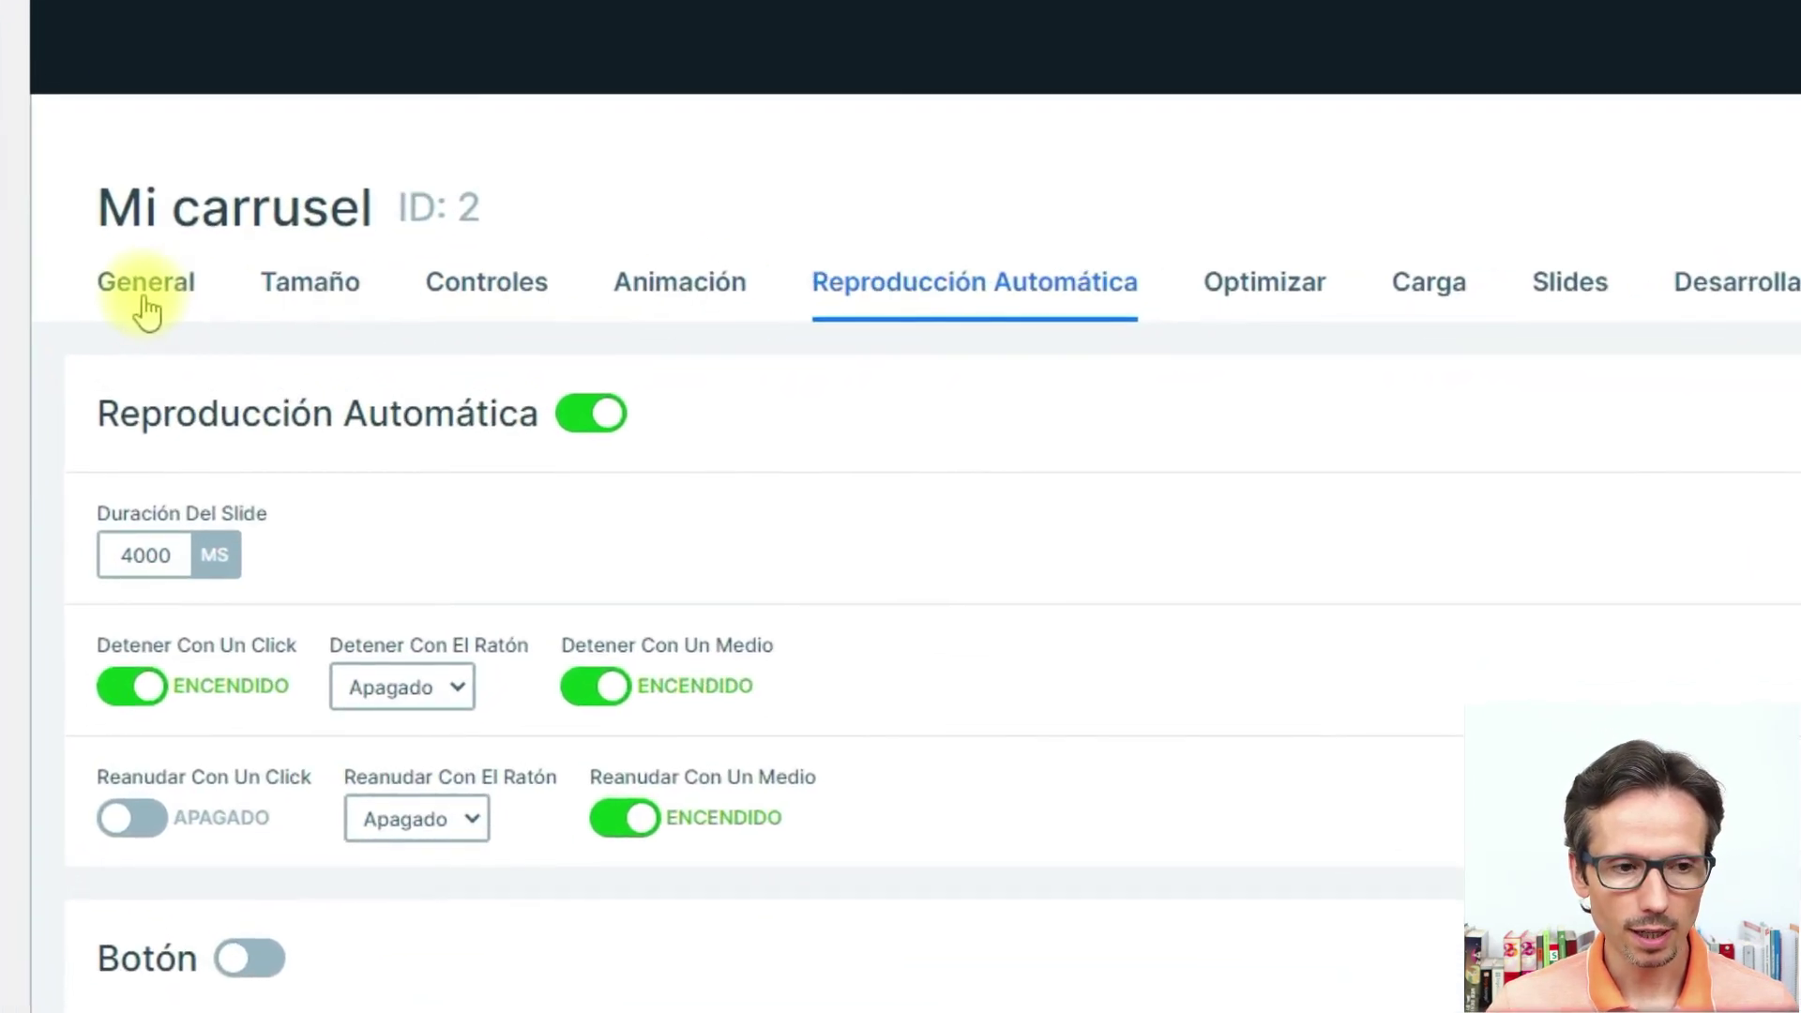
{"action": "left_click", "coordinate": [147, 310]}
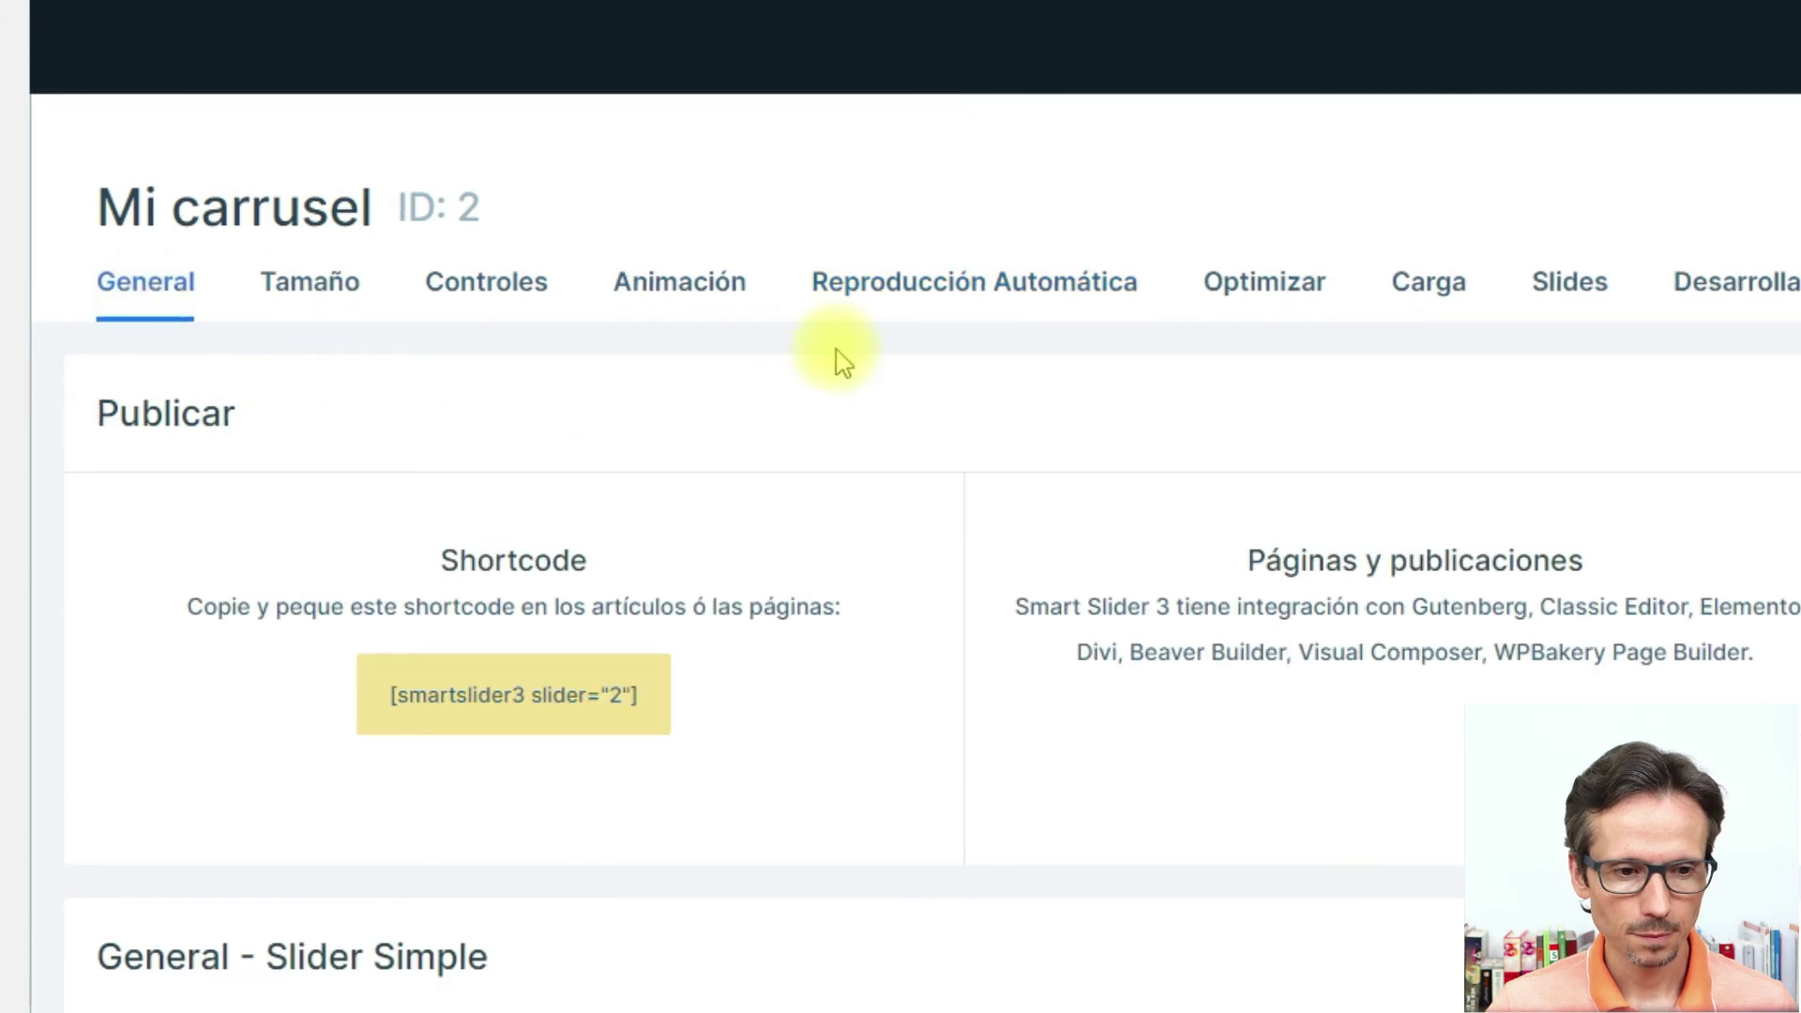
{"action": "scroll", "coordinate": [836, 354], "scroll_direction": "down", "scroll_amount": 4}
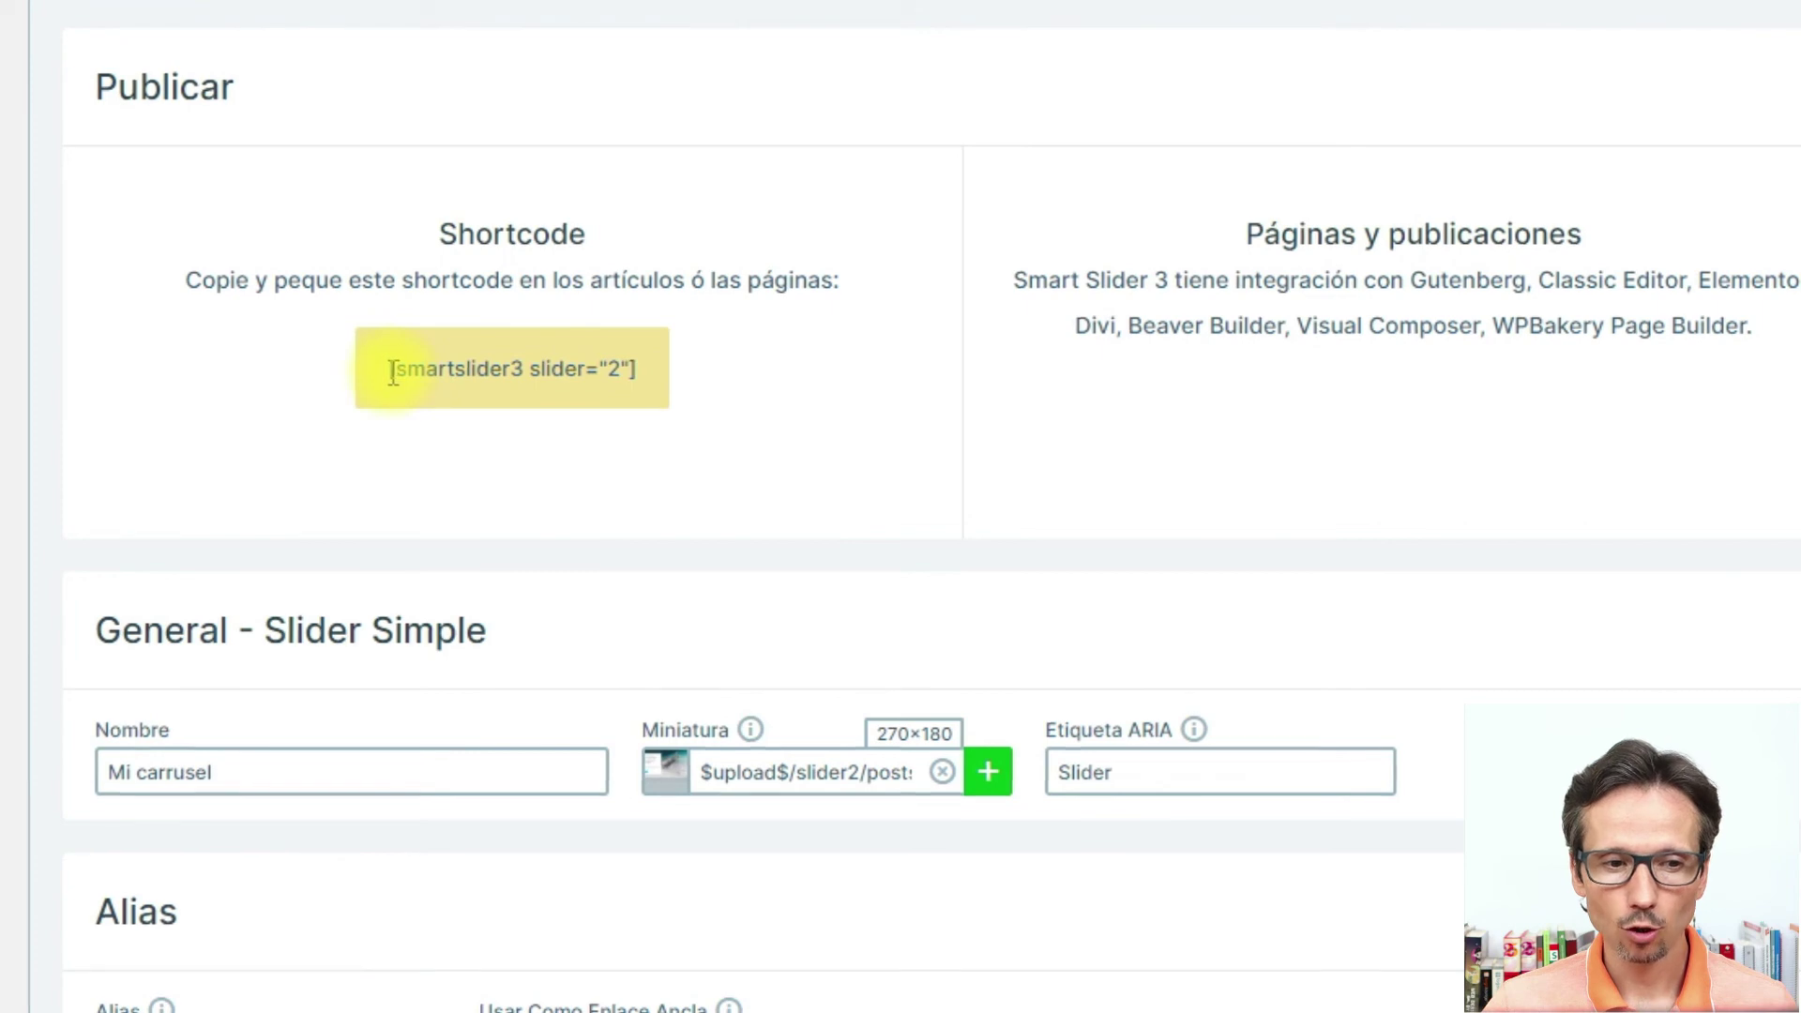
{"action": "left_click_drag", "start_coordinate": [392, 369], "coordinate": [748, 433]}
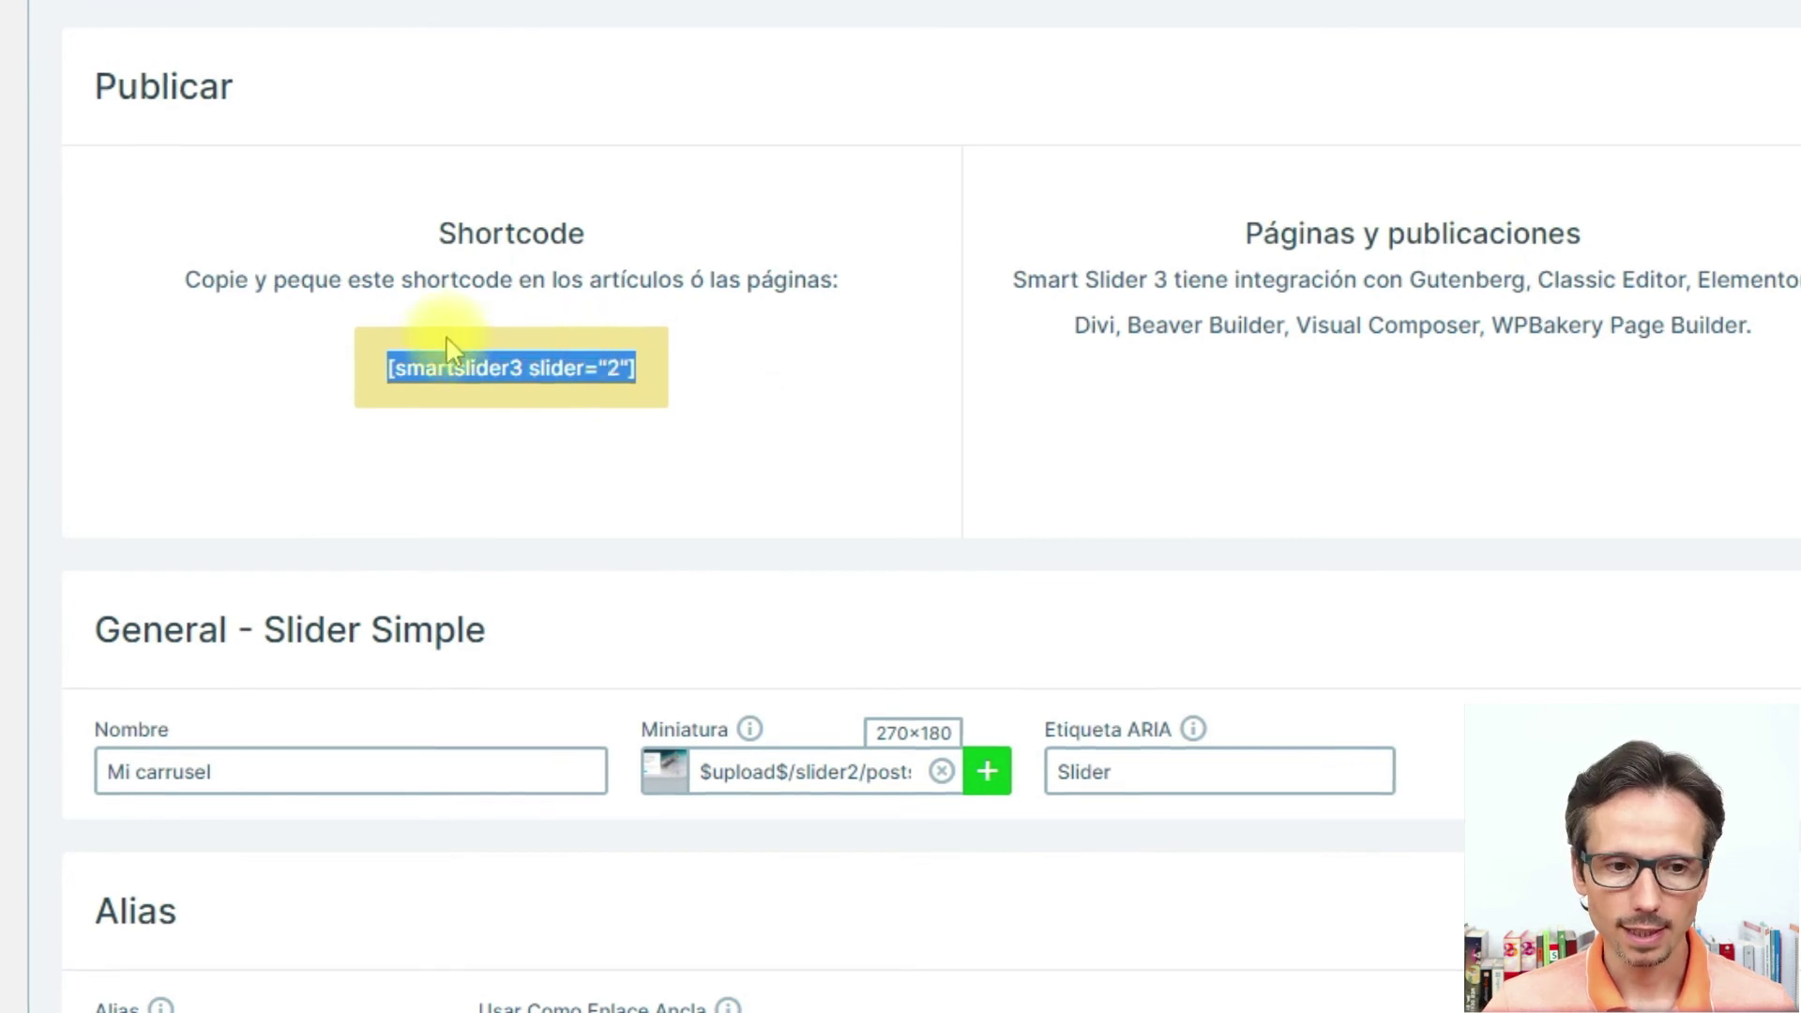
{"action": "right_click", "coordinate": [457, 368]}
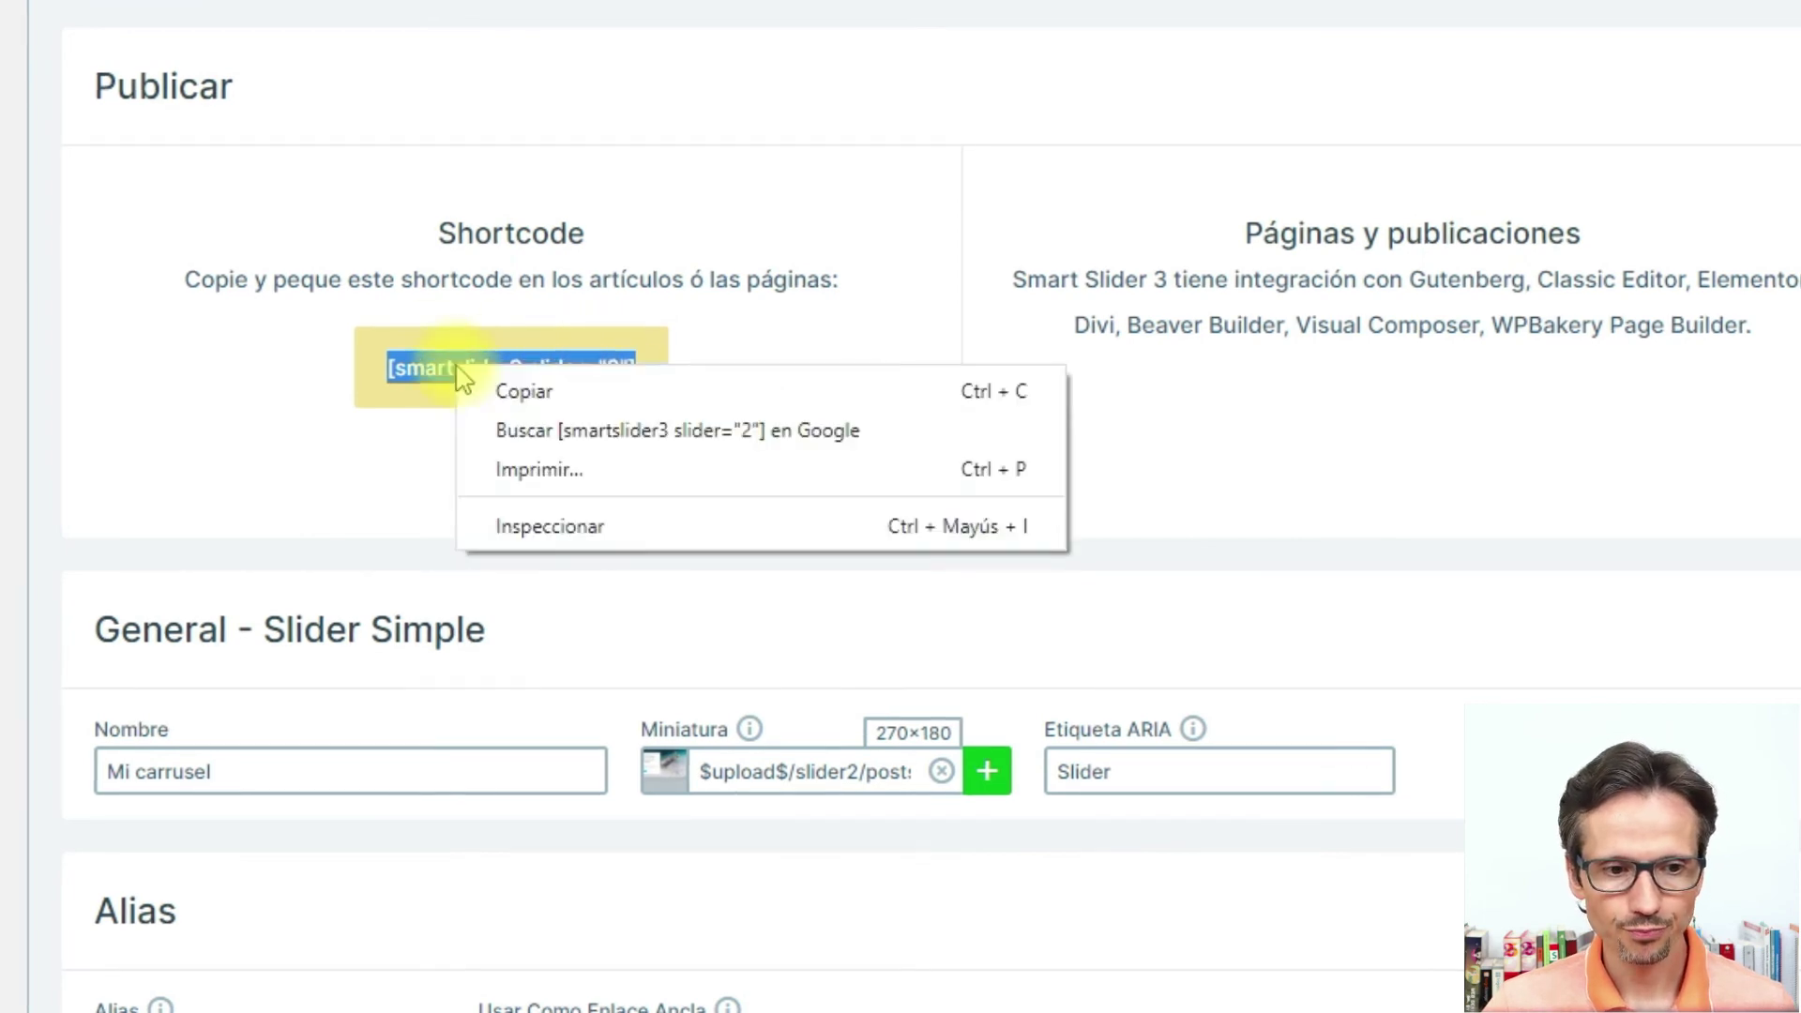
{"action": "left_click", "coordinate": [536, 406]}
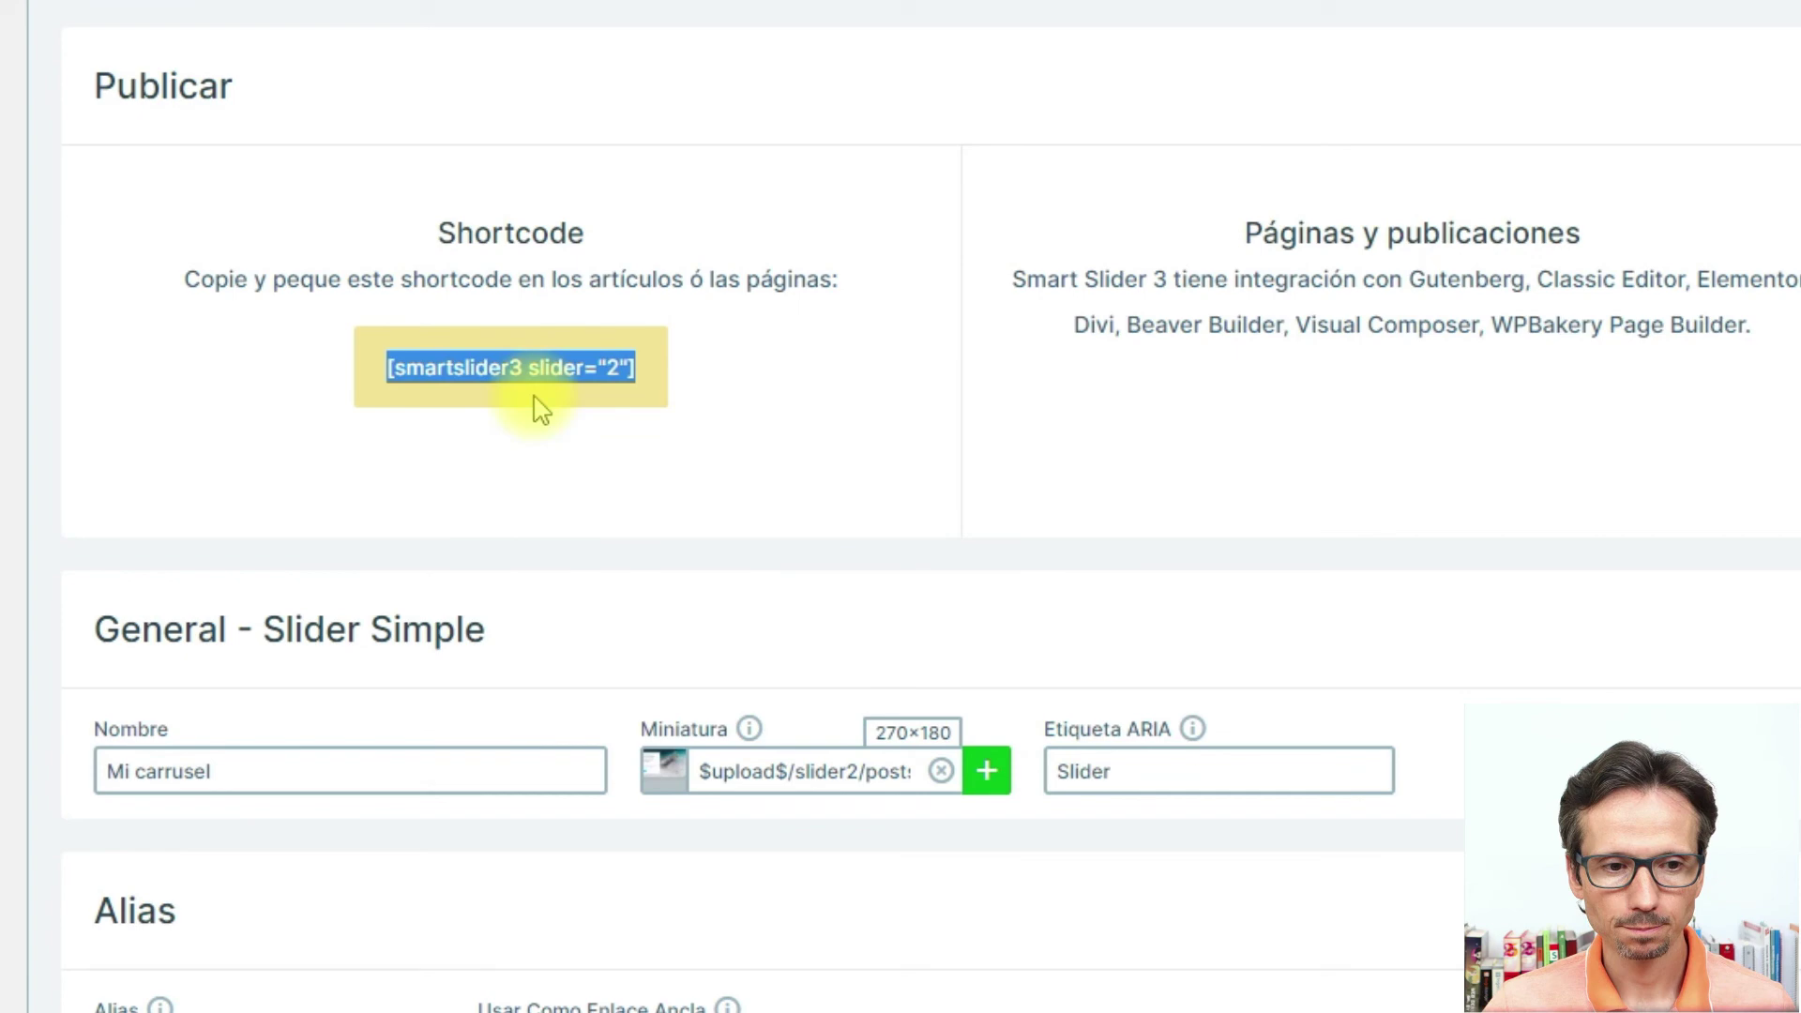
{"action": "left_click", "coordinate": [786, 417]}
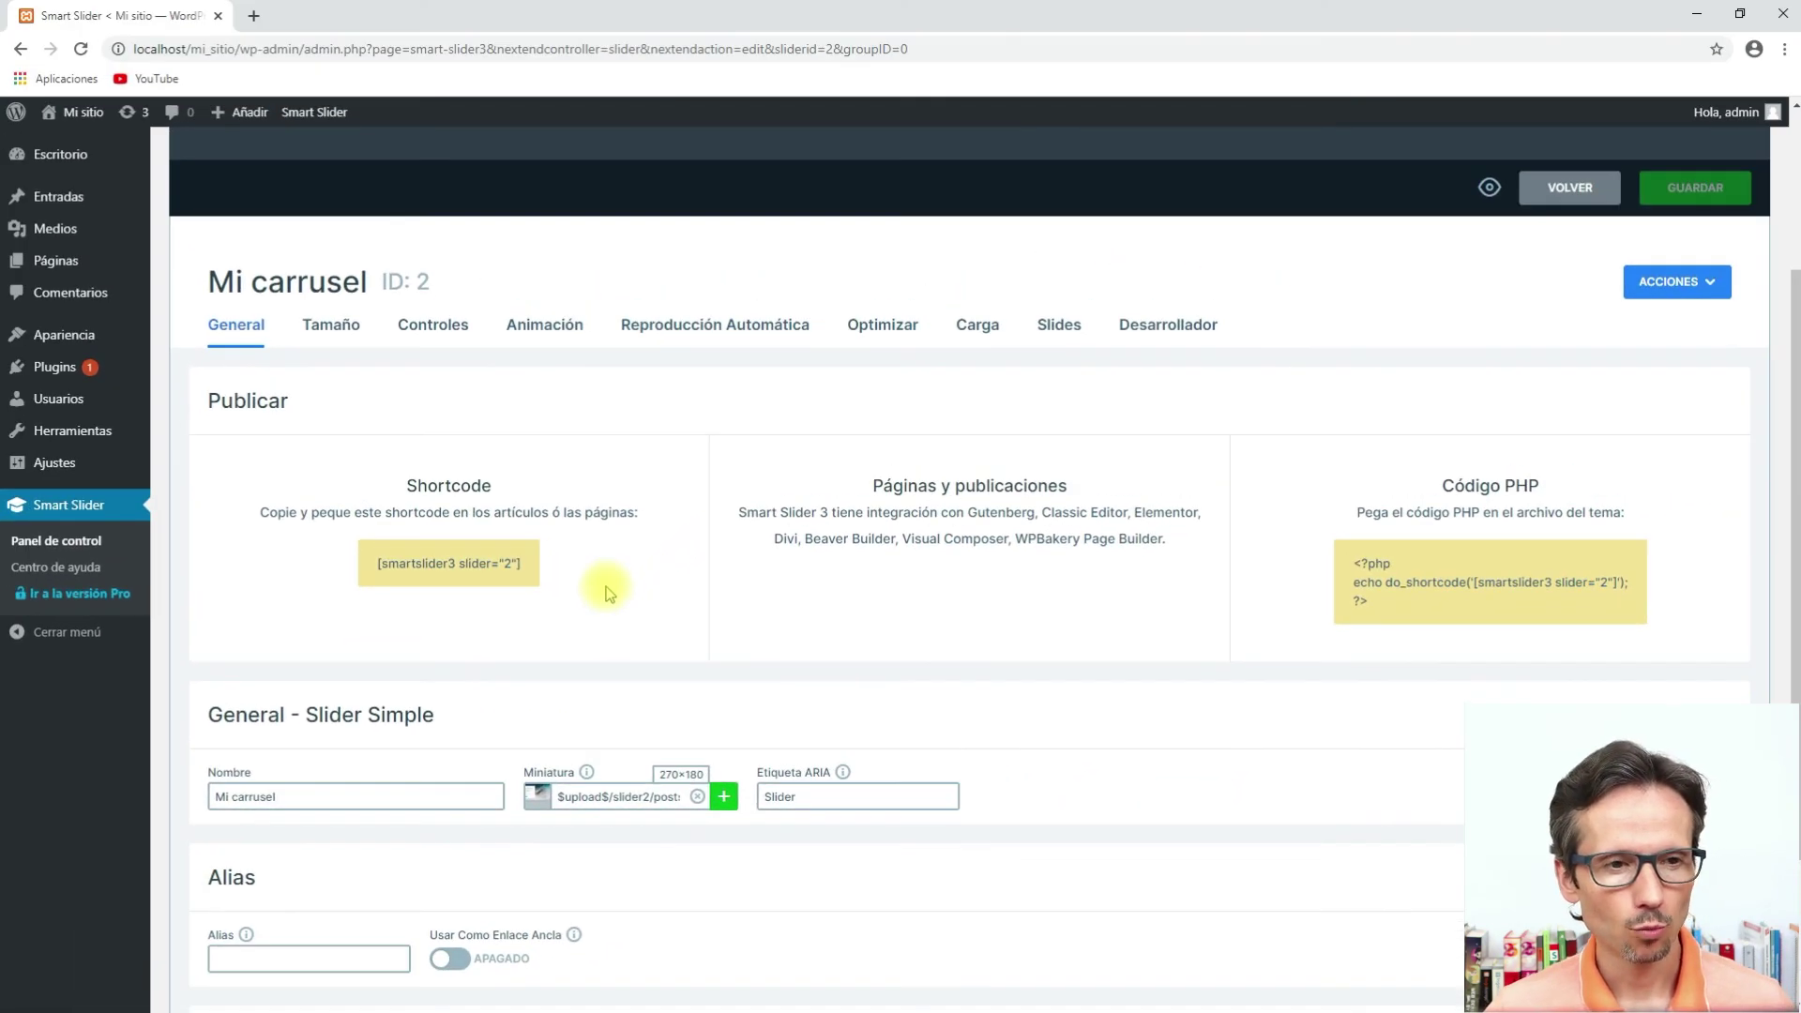
{"action": "scroll", "coordinate": [608, 591], "scroll_direction": "up", "scroll_amount": 2}
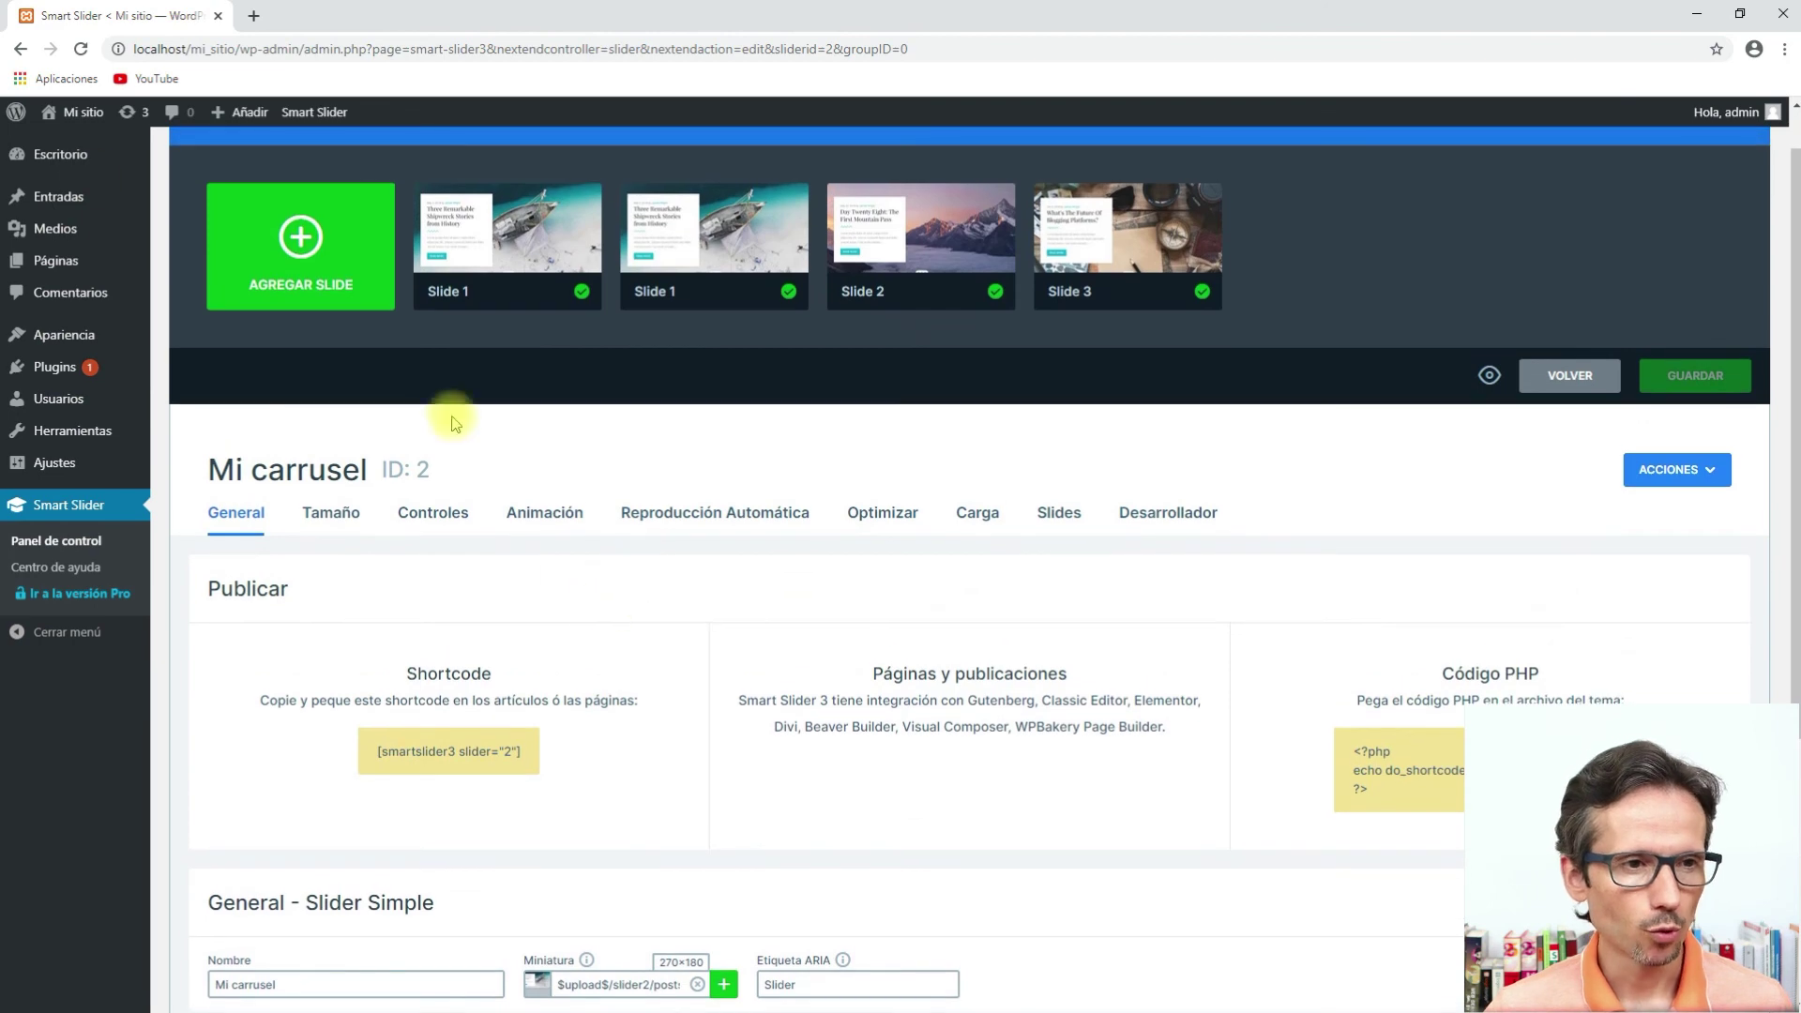
Open the page "Página de ejemplo" for editing and dismiss the block editor's welcome guide.
{"action": "mouse_move", "coordinate": [55, 263]}
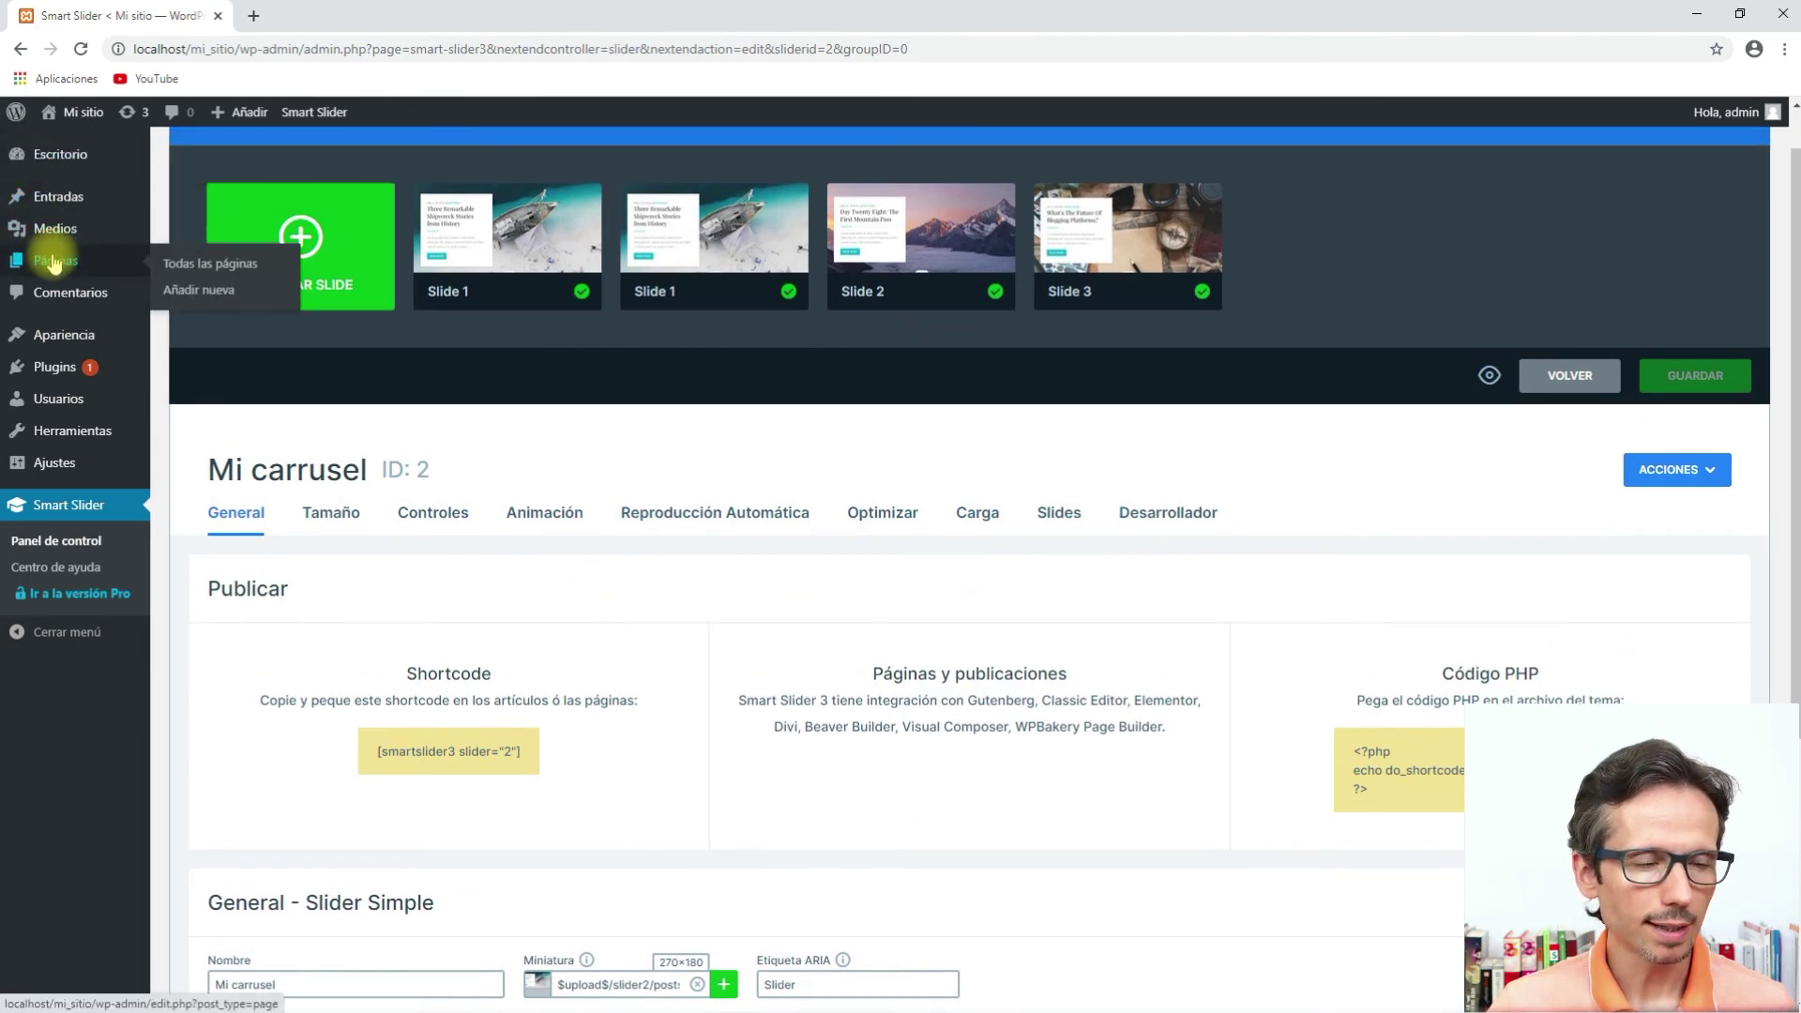
{"action": "left_click", "coordinate": [54, 262]}
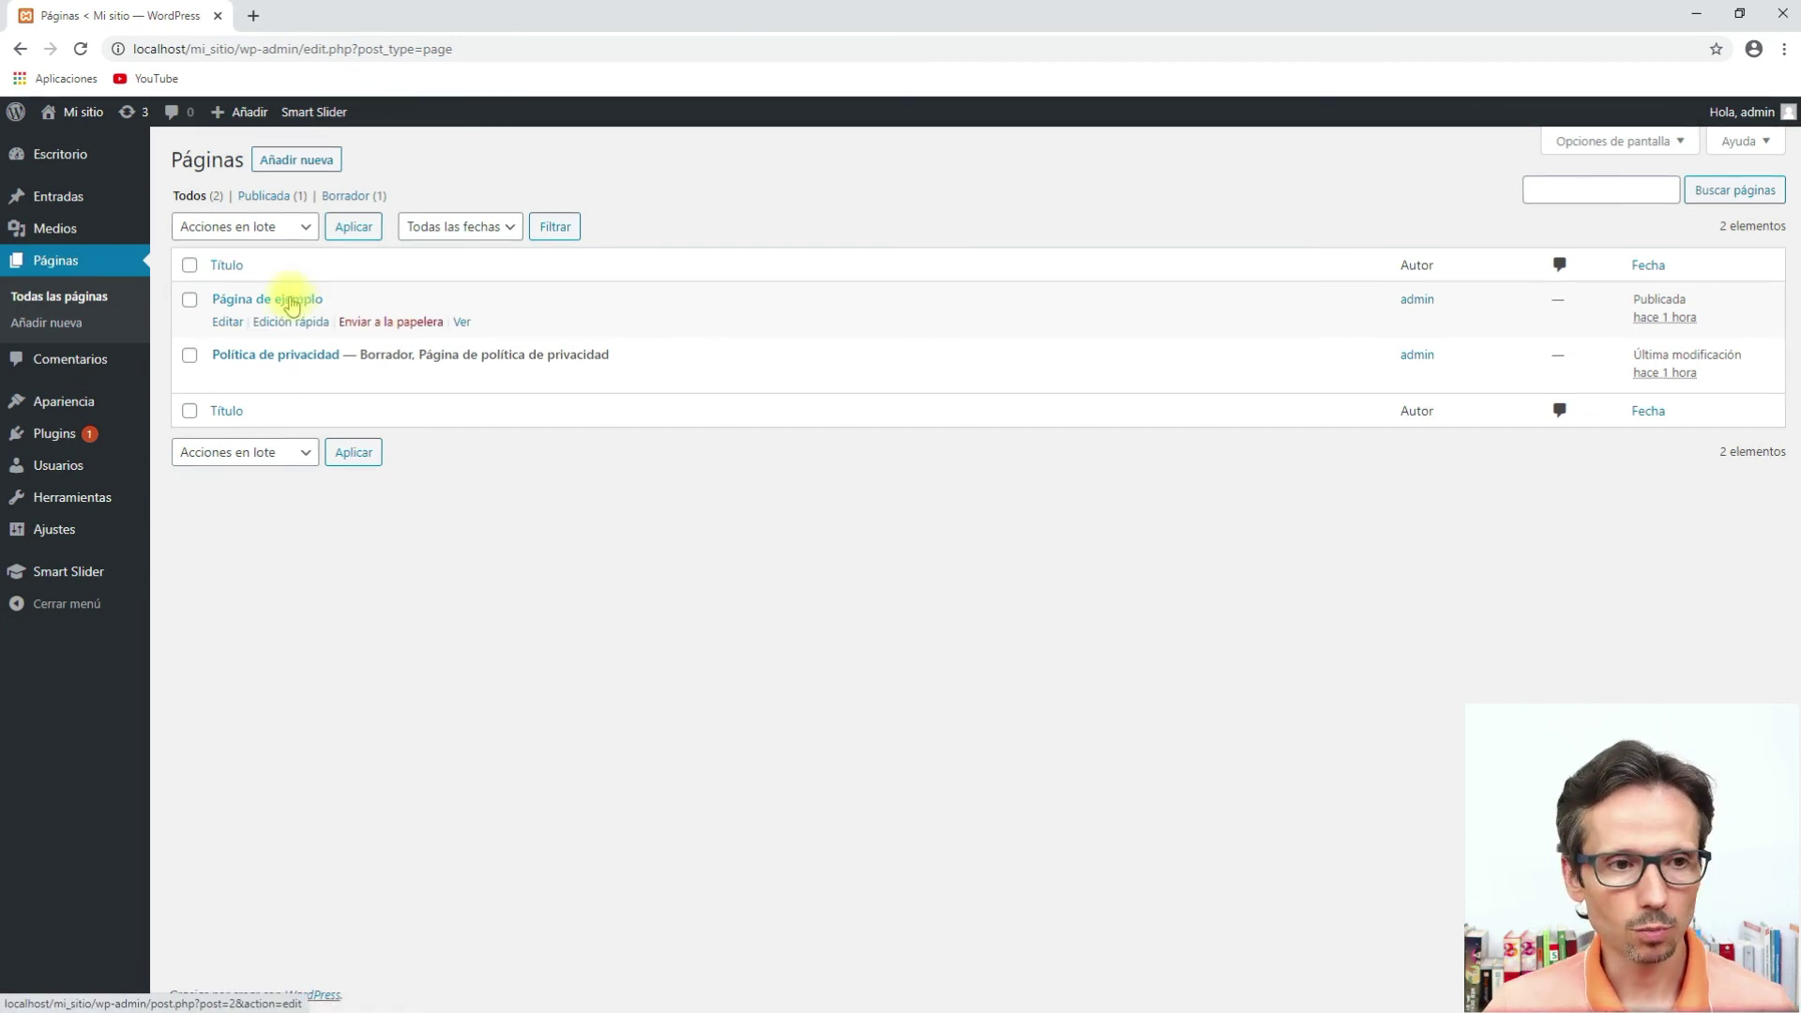
{"action": "left_click", "coordinate": [226, 324]}
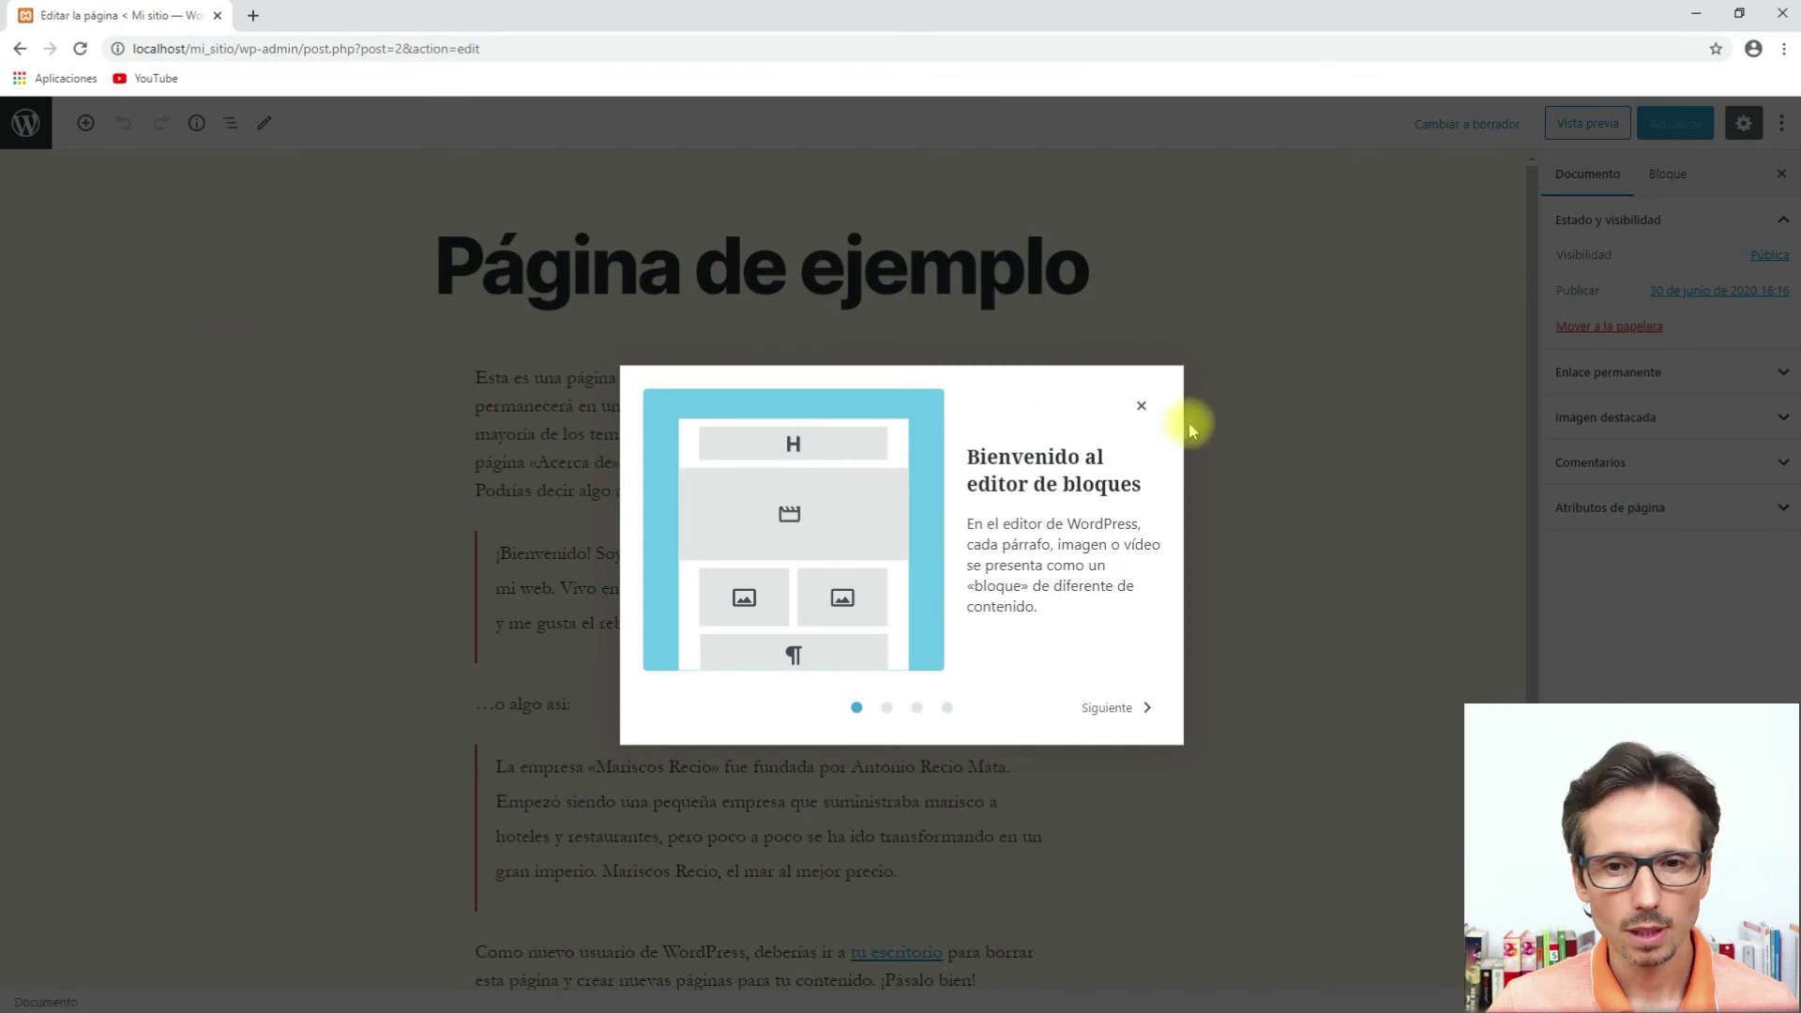
{"action": "left_click", "coordinate": [1142, 407]}
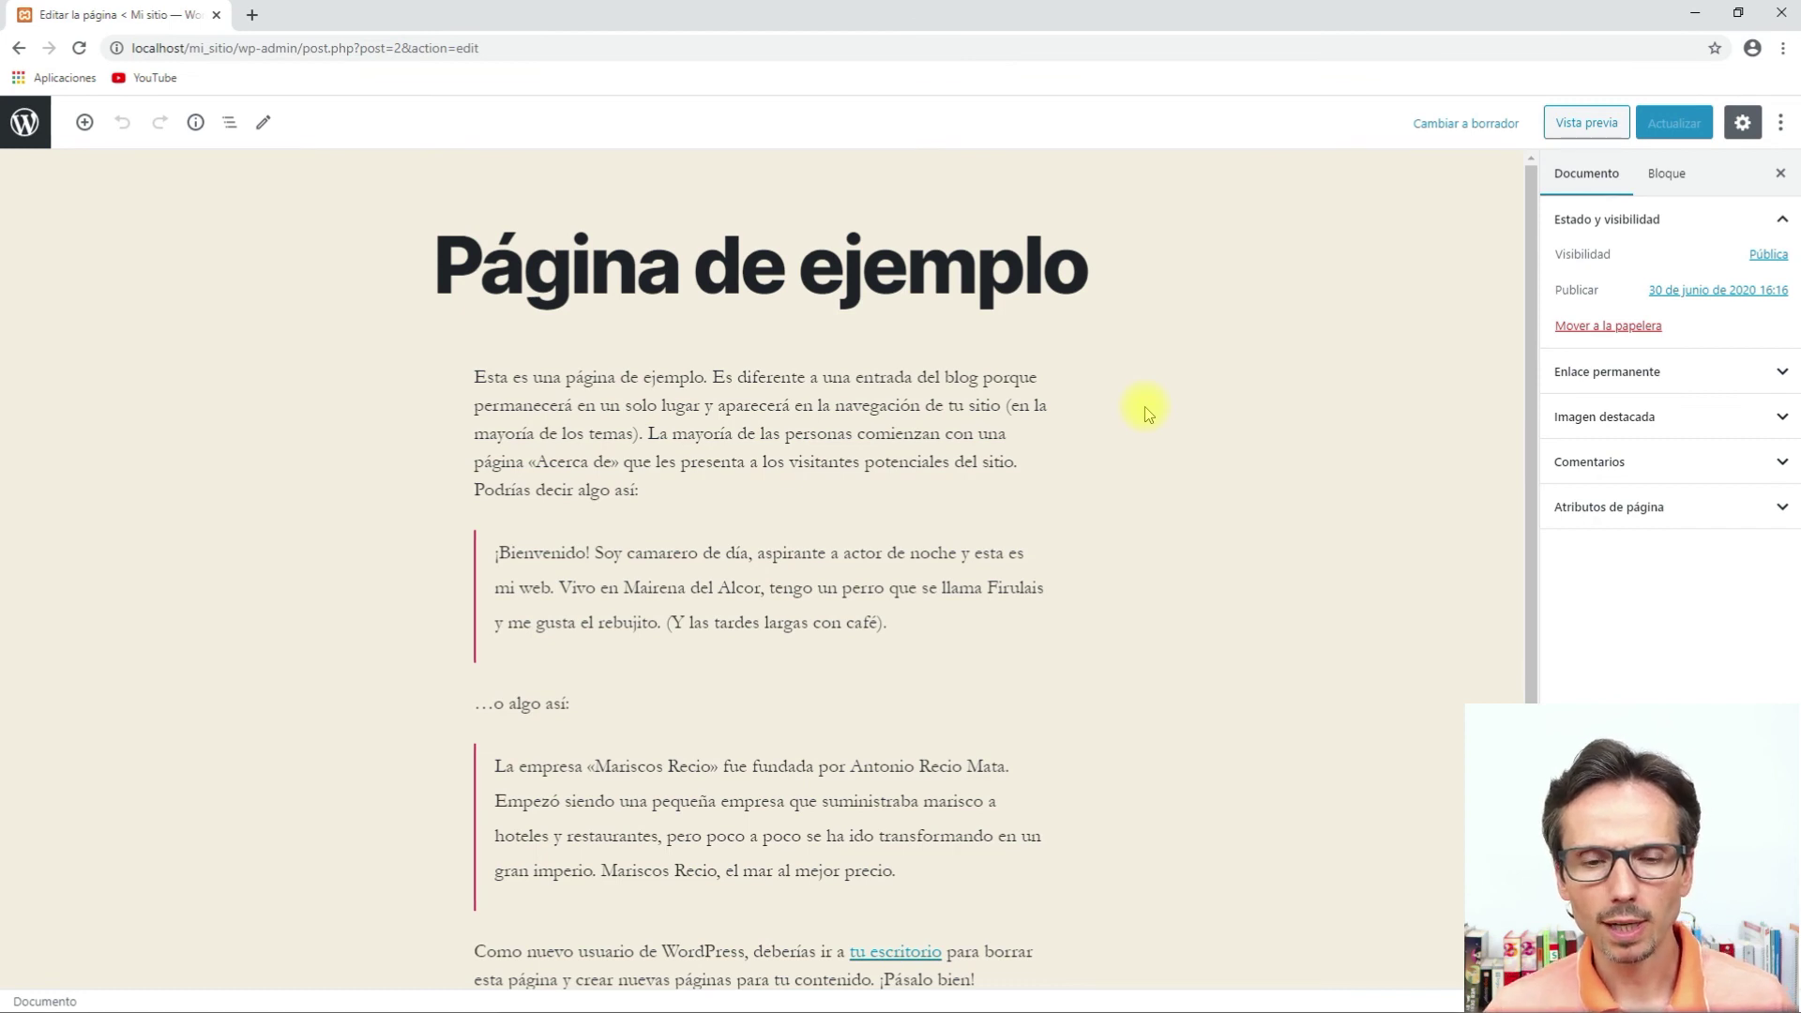
Add an "HTML personalizado" block directly below the page's first paragraph.
{"action": "left_click", "coordinate": [506, 399]}
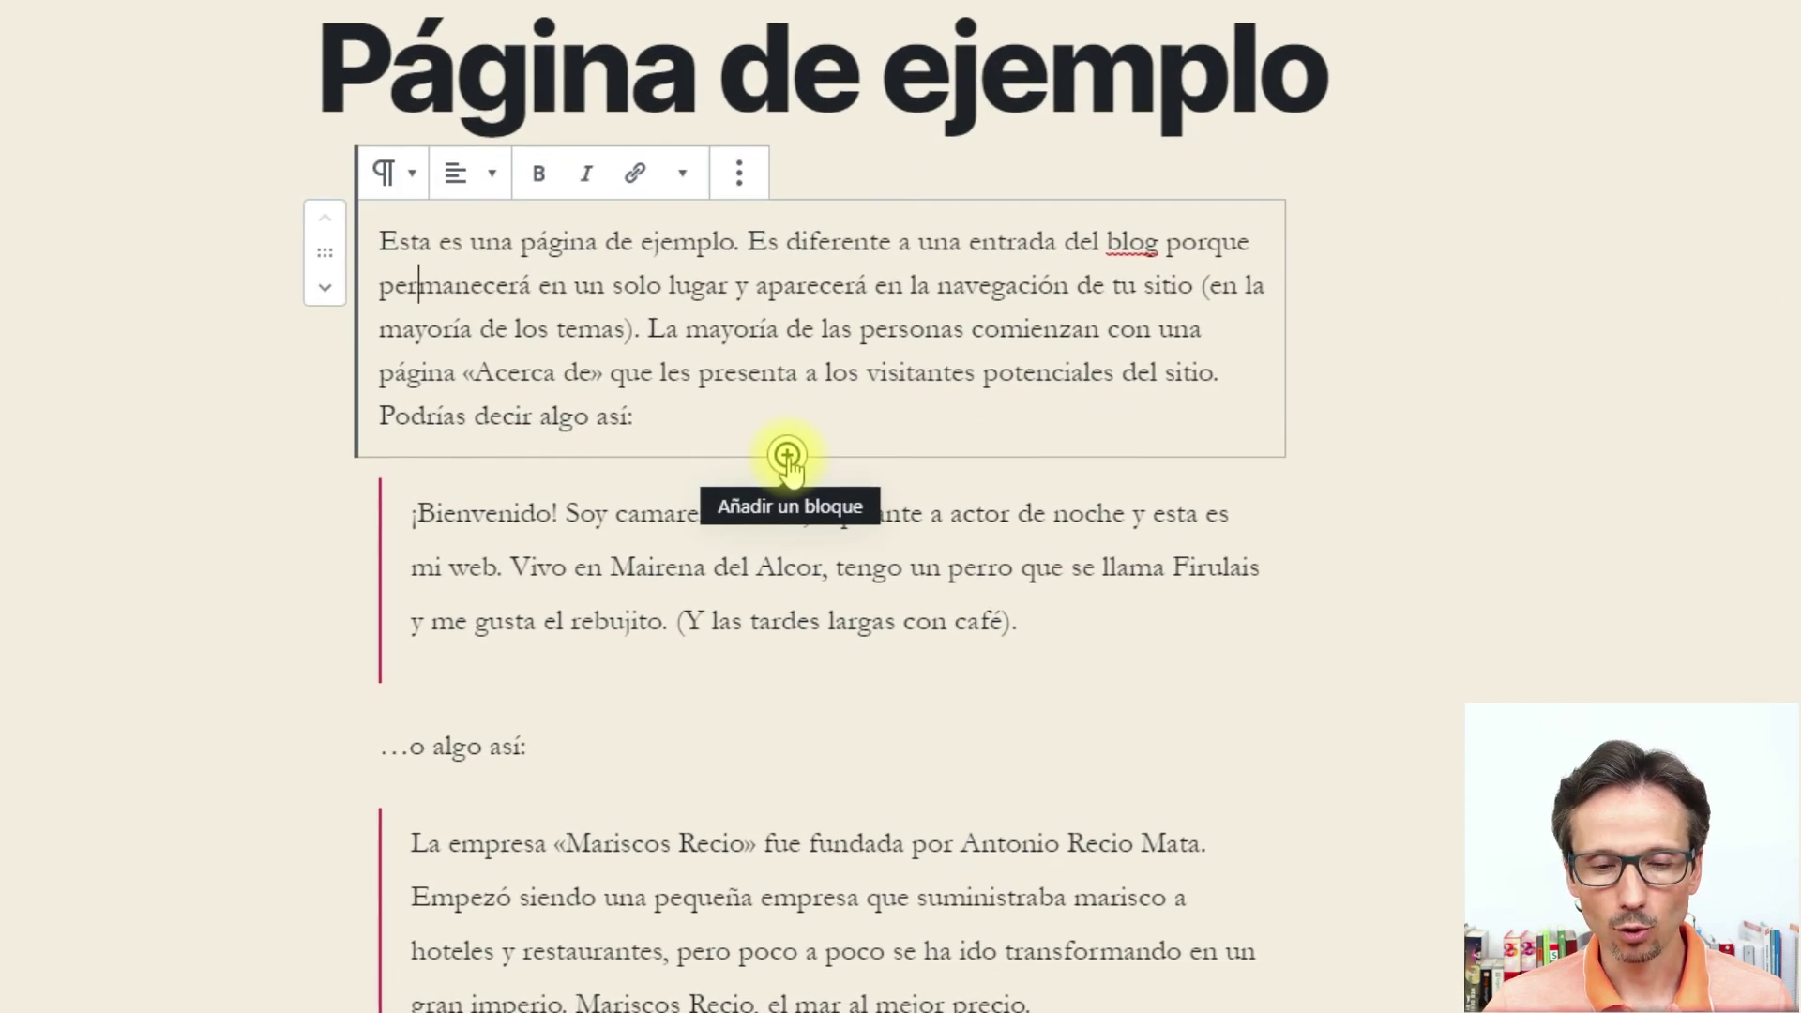
{"action": "left_click", "coordinate": [787, 456]}
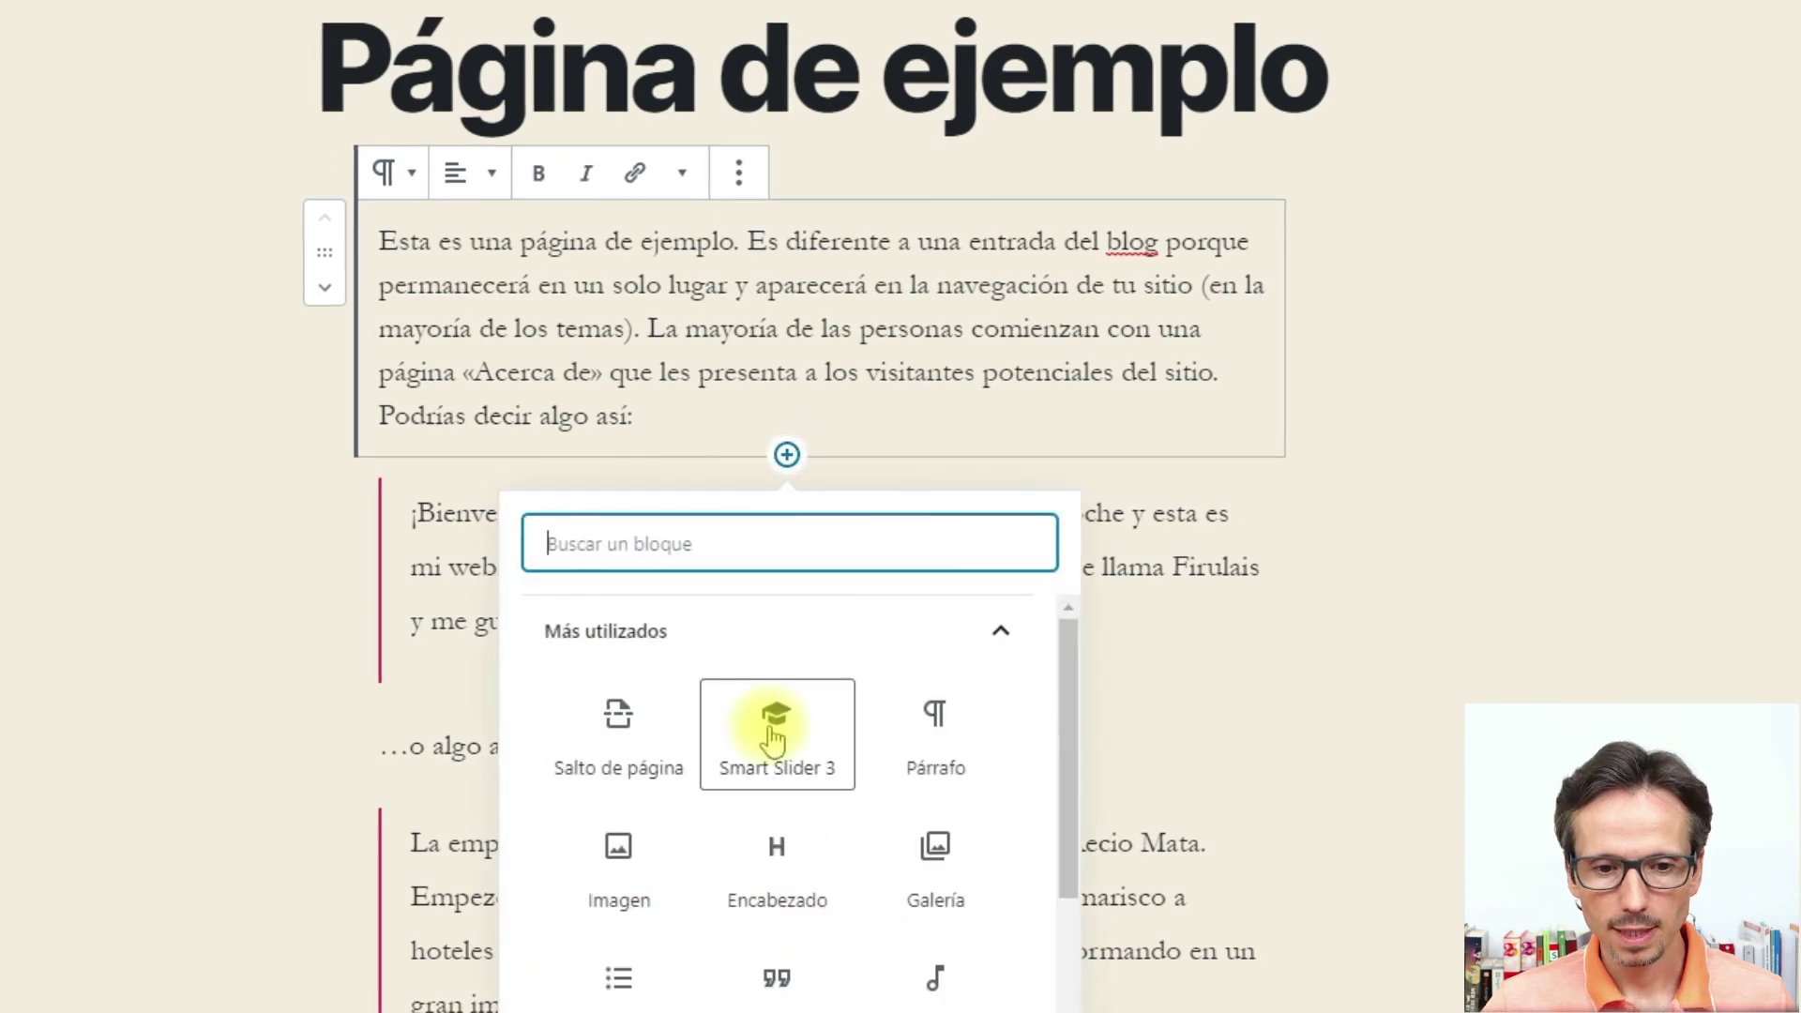
{"action": "left_click", "coordinate": [1009, 646]}
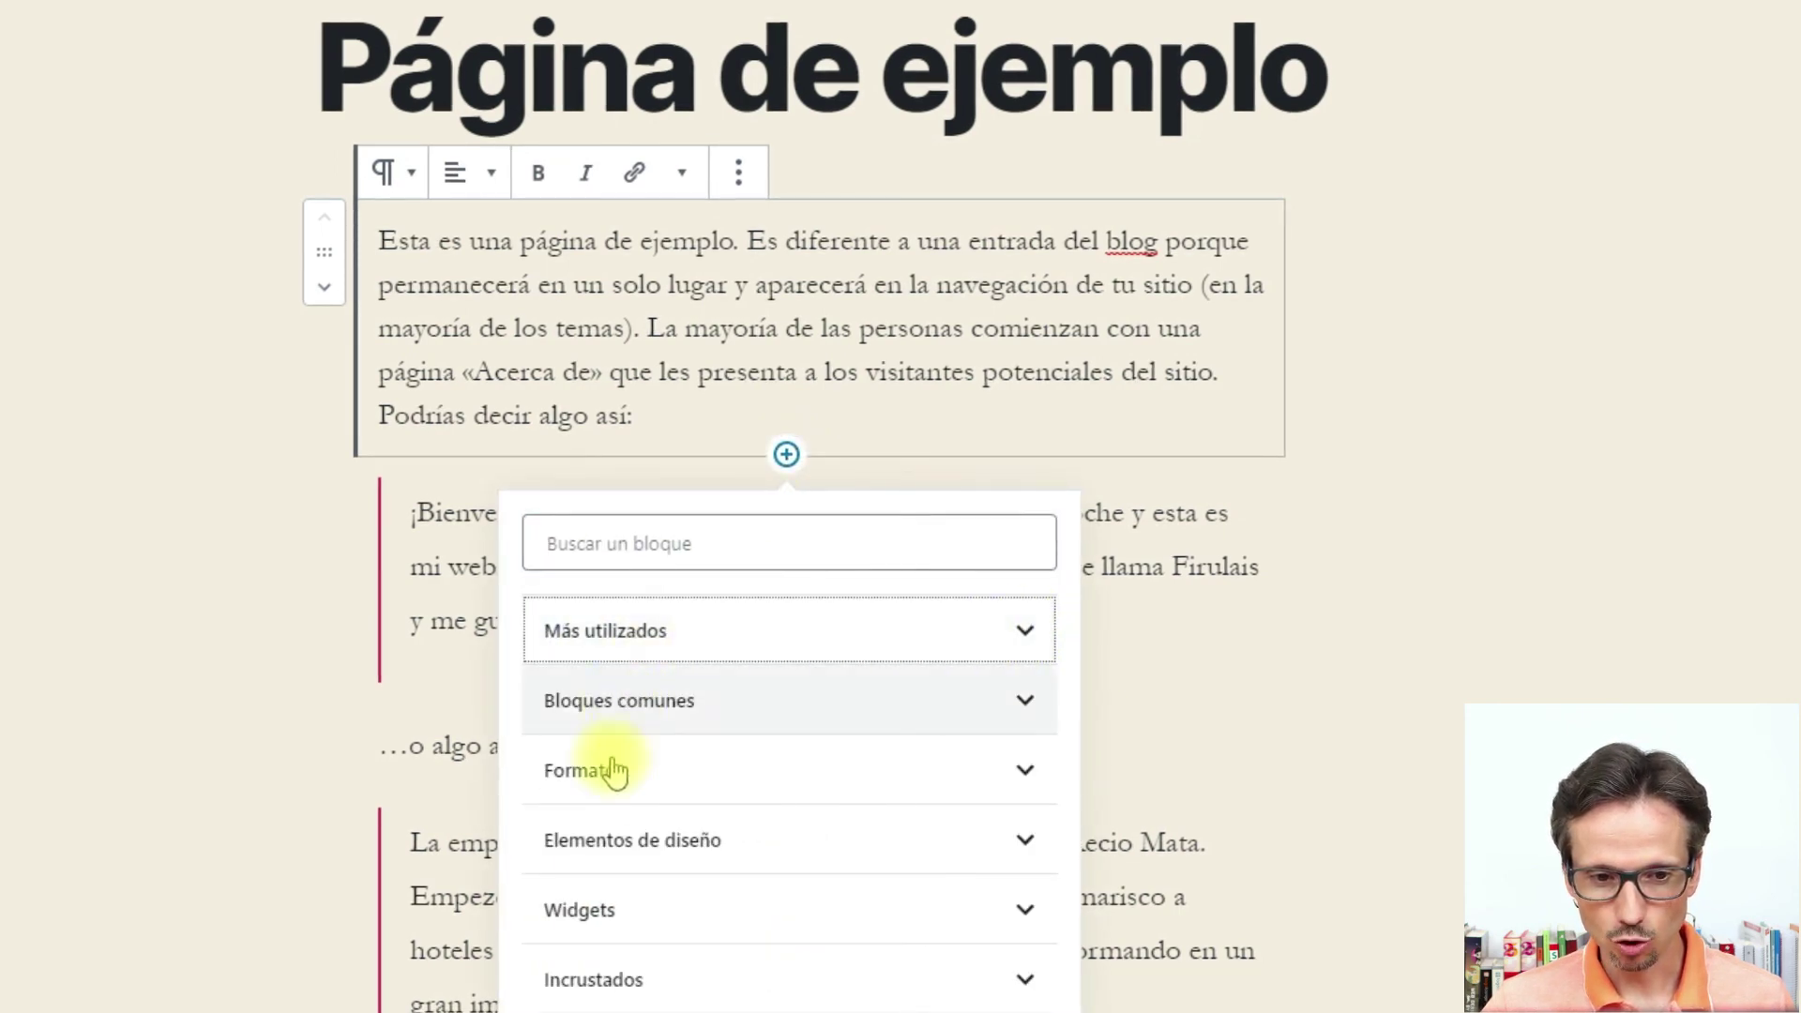
{"action": "left_click", "coordinate": [1038, 776]}
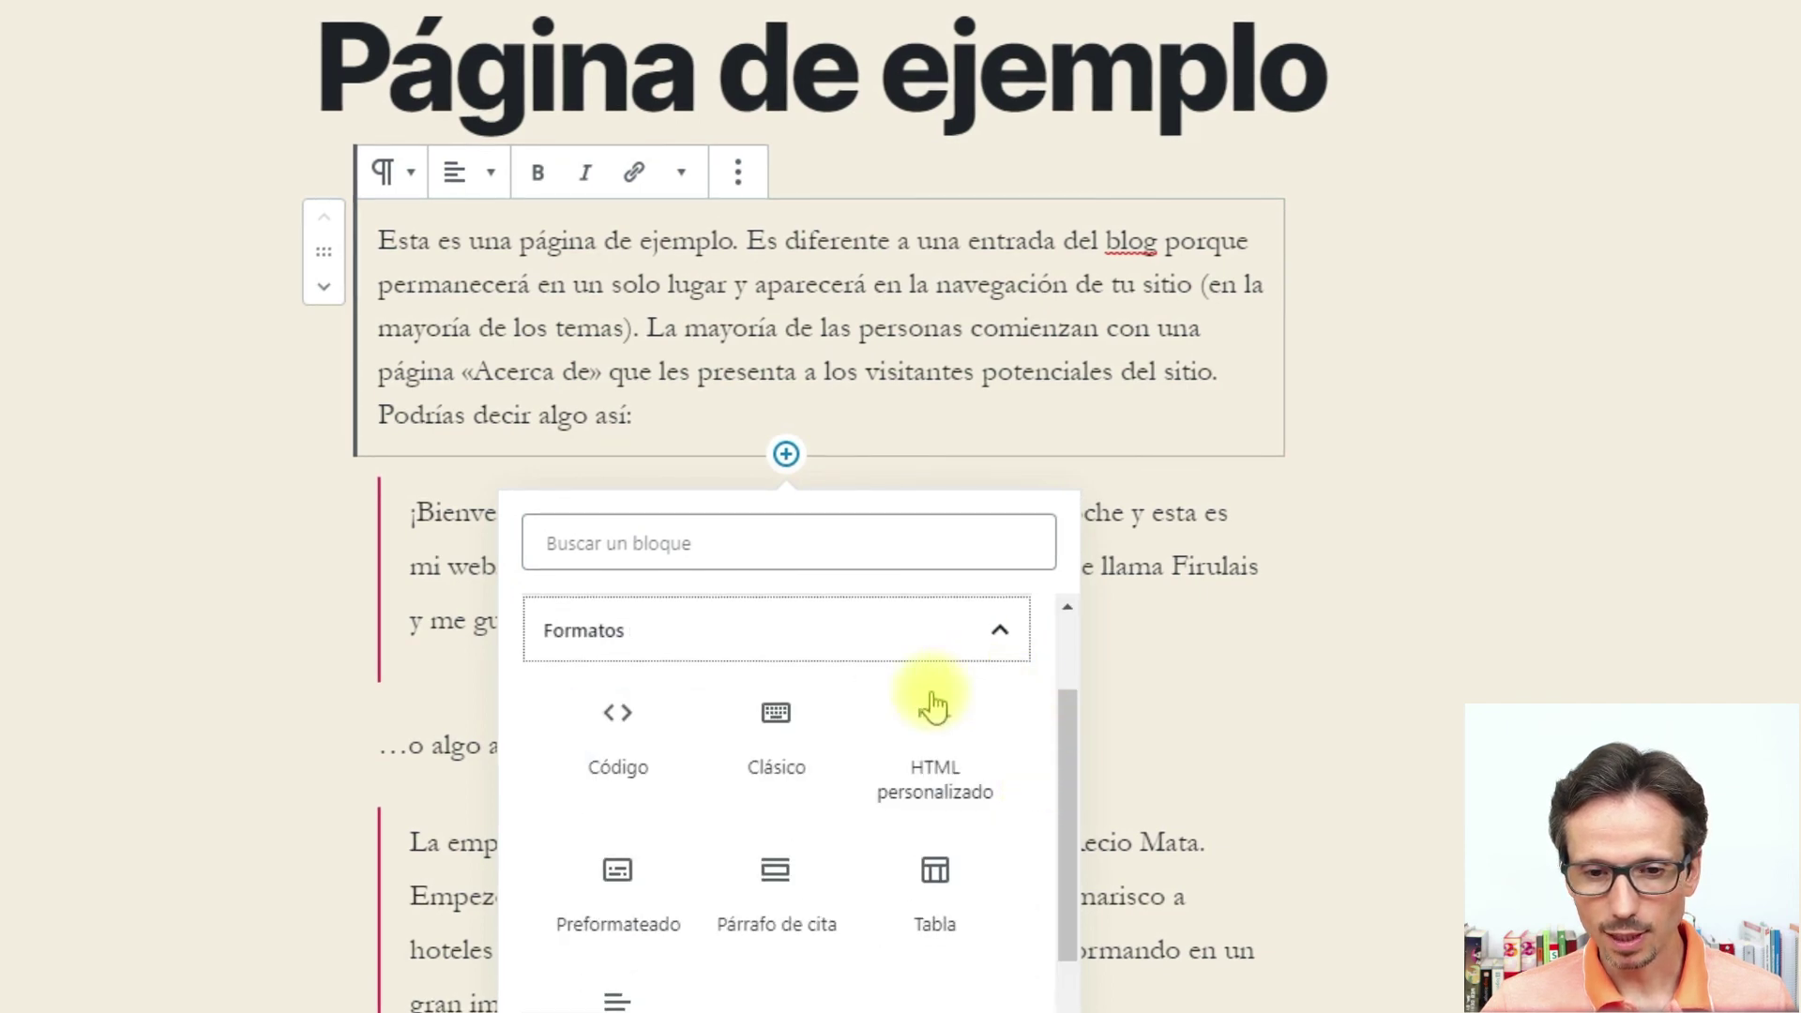
{"action": "left_click", "coordinate": [941, 784]}
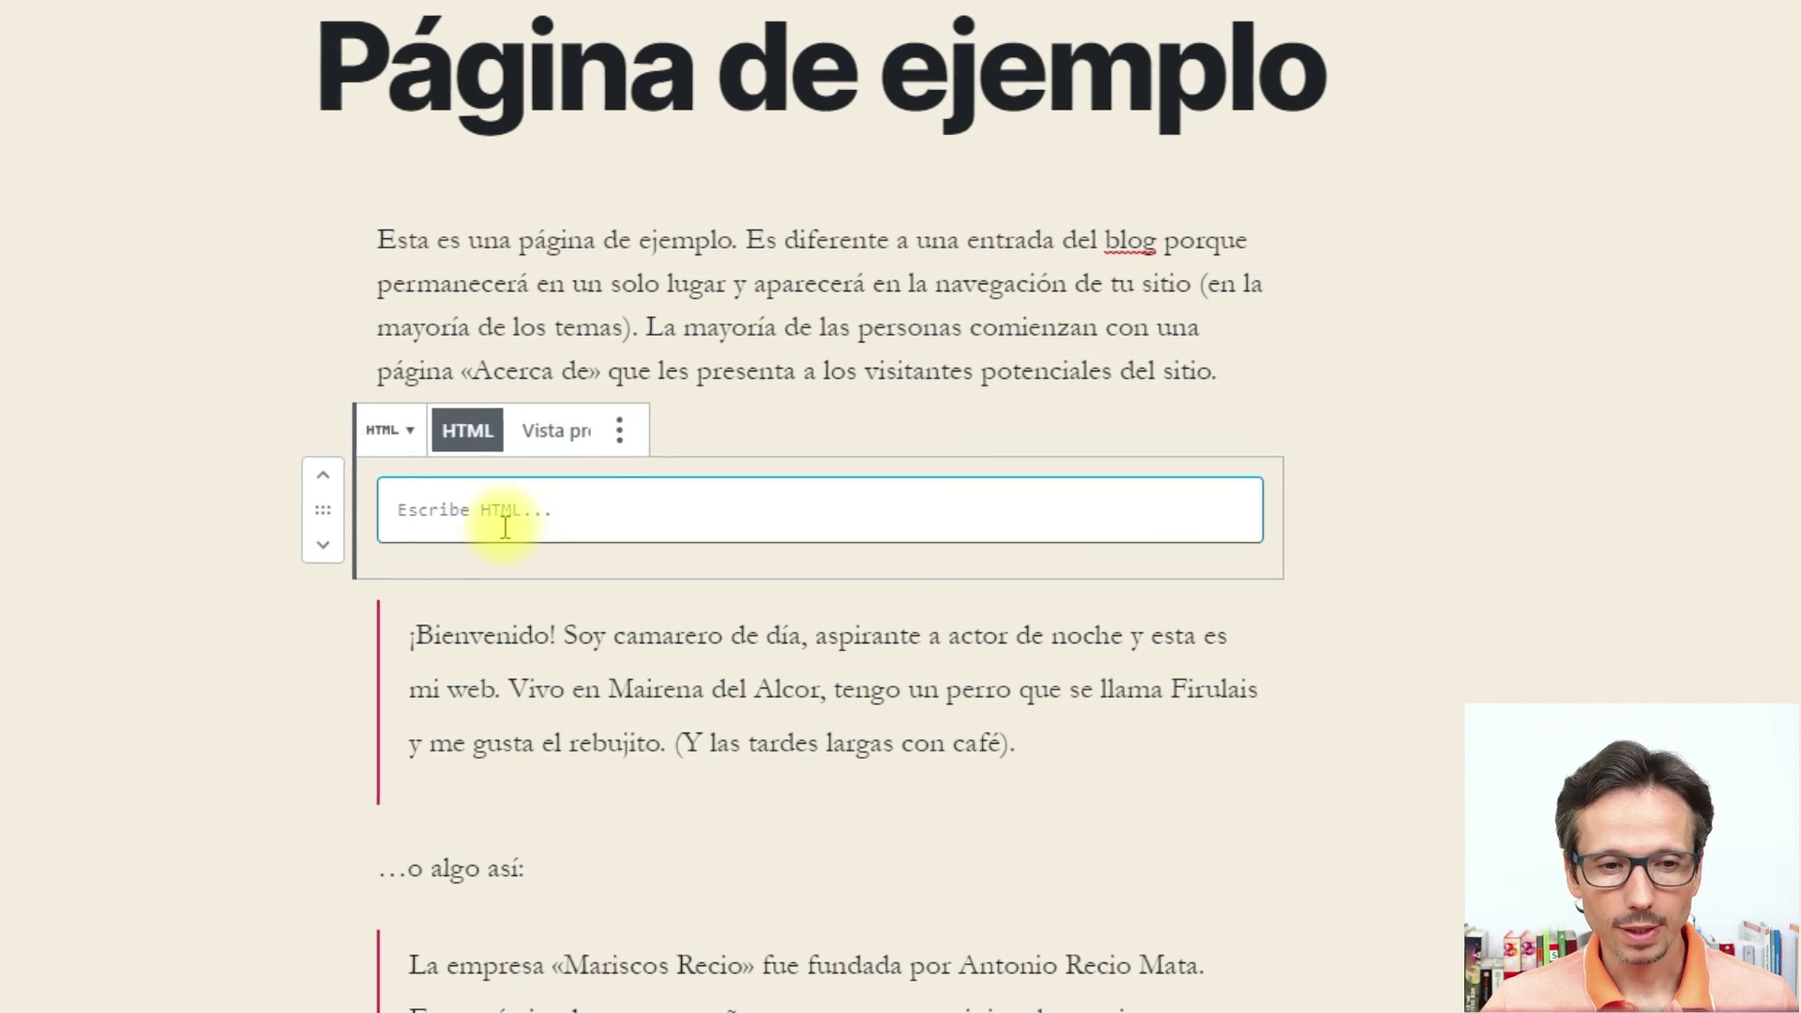
Paste the shortcode [smartslider3 slider="2"] into the HTML block and end it with a line break.
{"action": "right_click", "coordinate": [476, 511]}
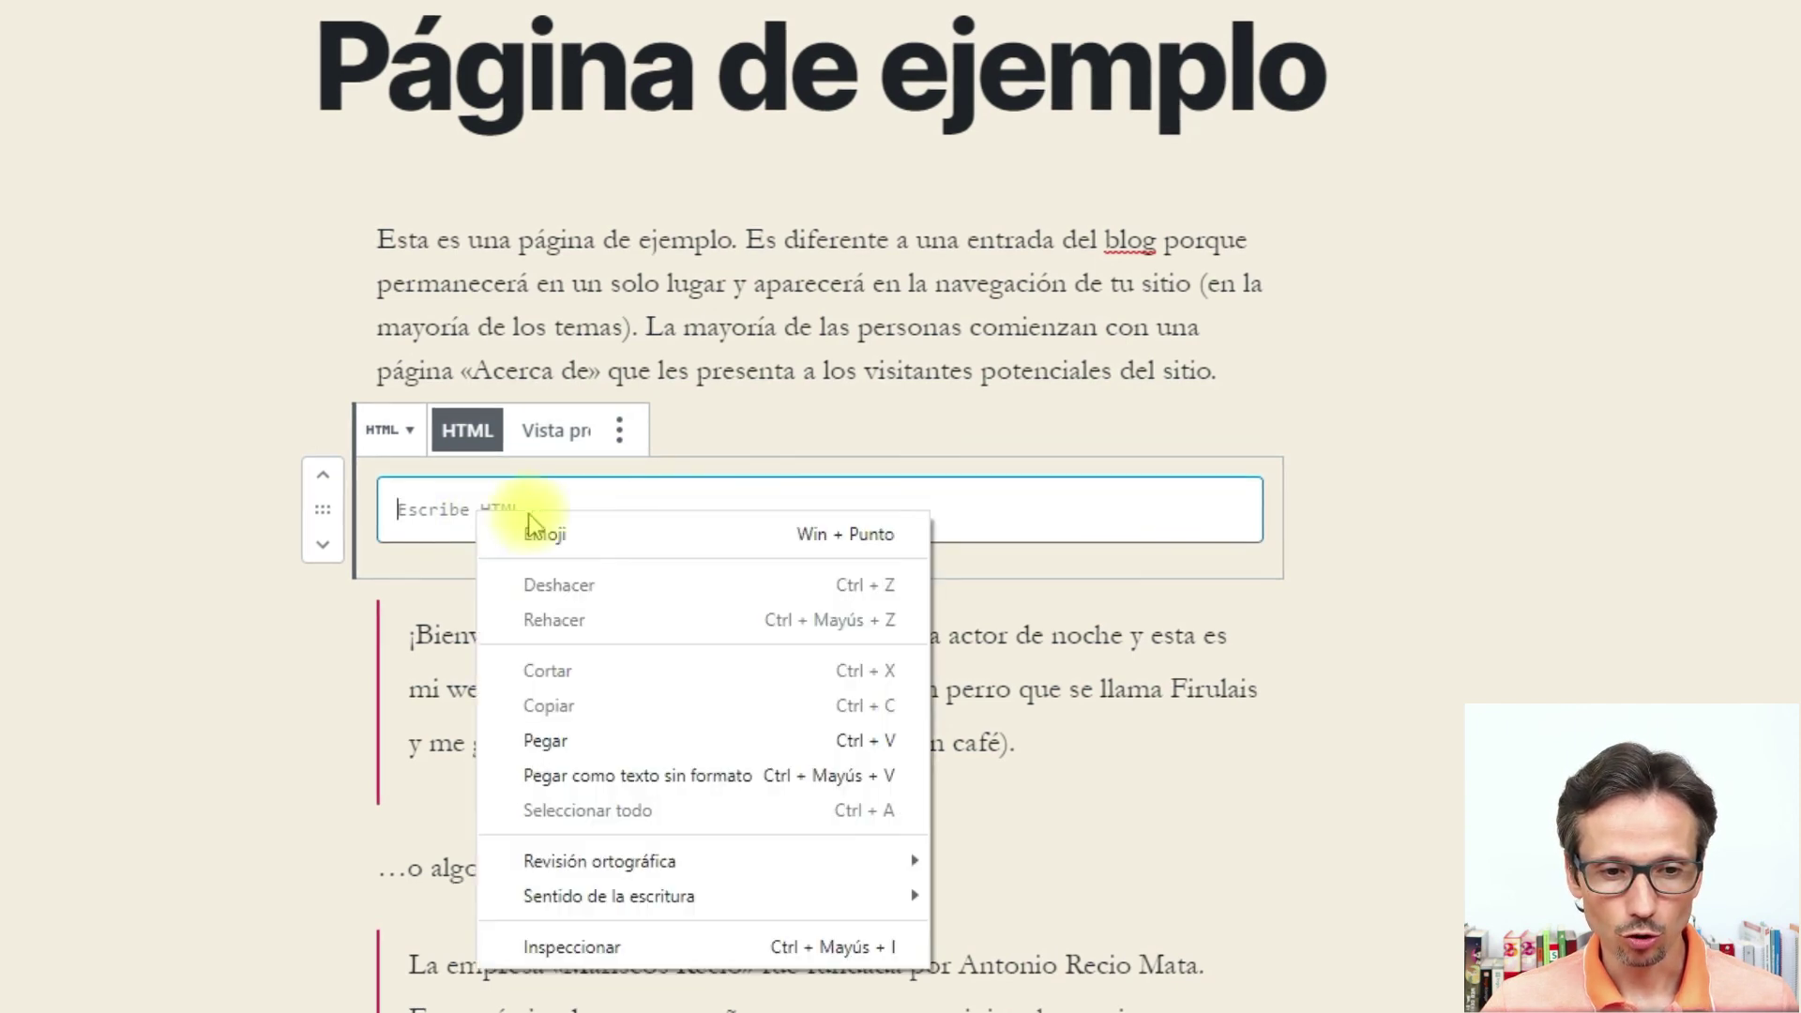
{"action": "left_click", "coordinate": [605, 747]}
{"action": "key", "text": "Return"}
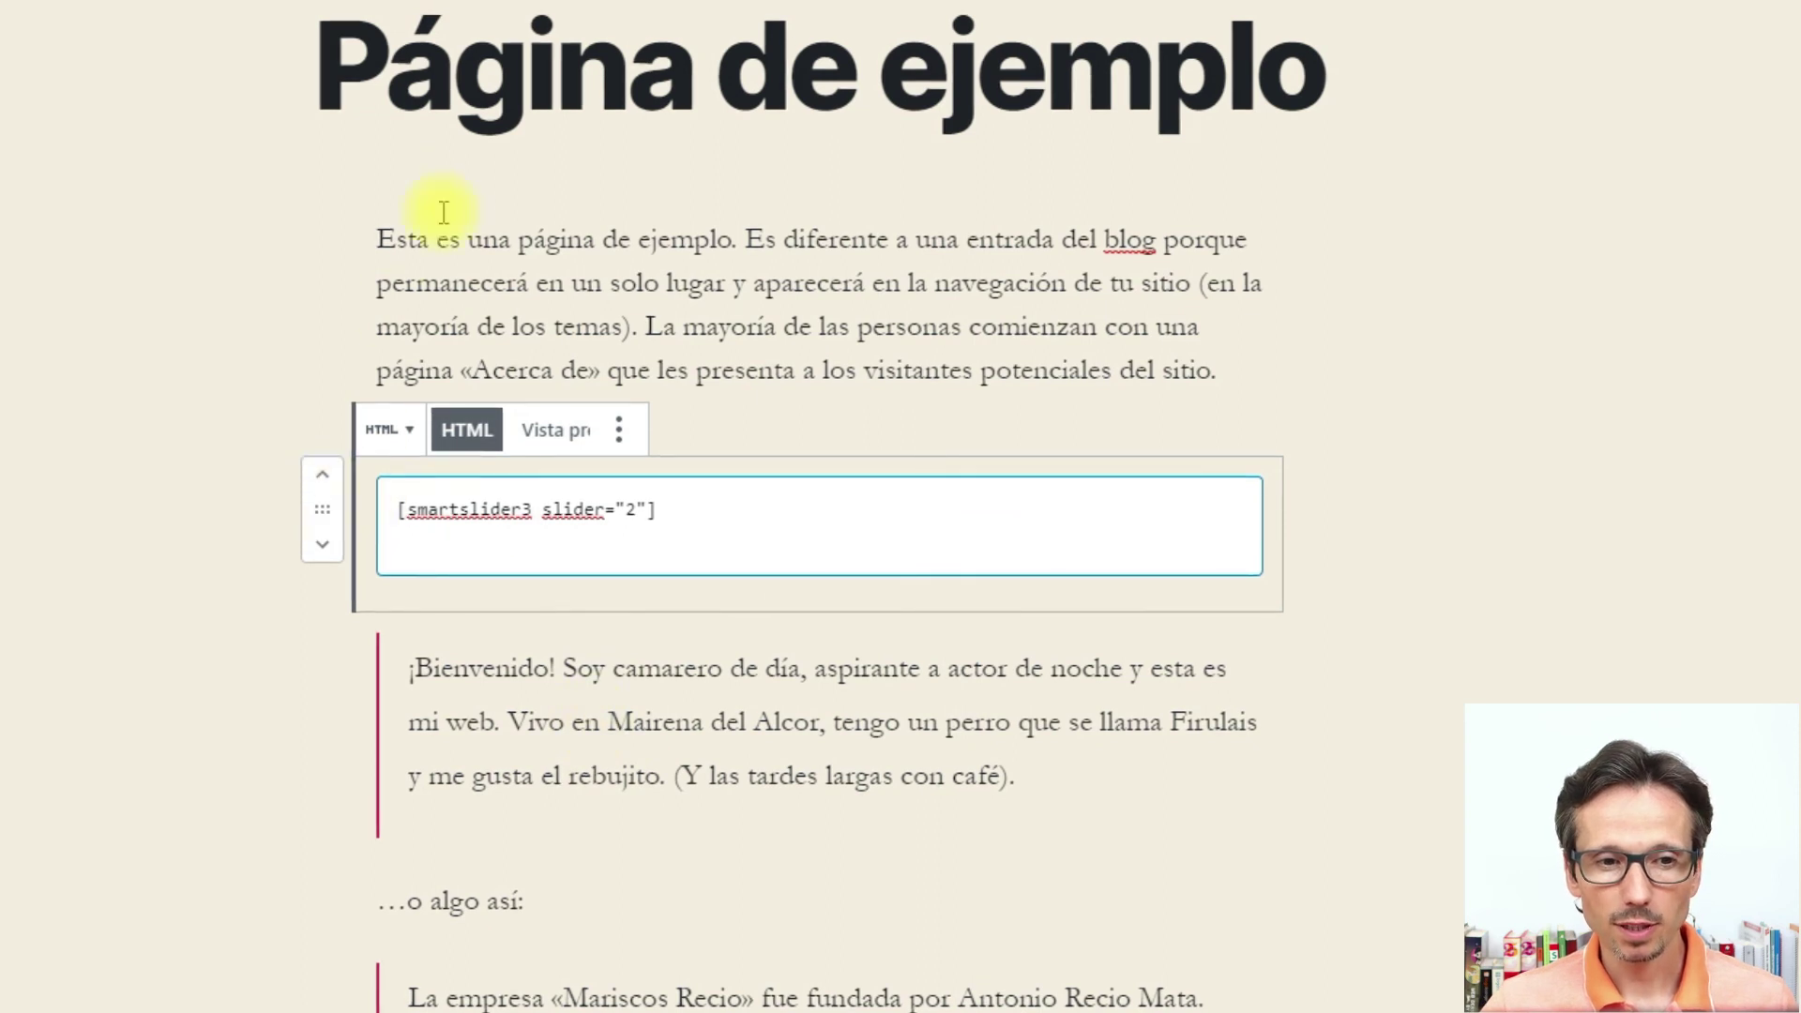
Move the HTML block above the first paragraph and update the page.
{"action": "left_click", "coordinate": [323, 476]}
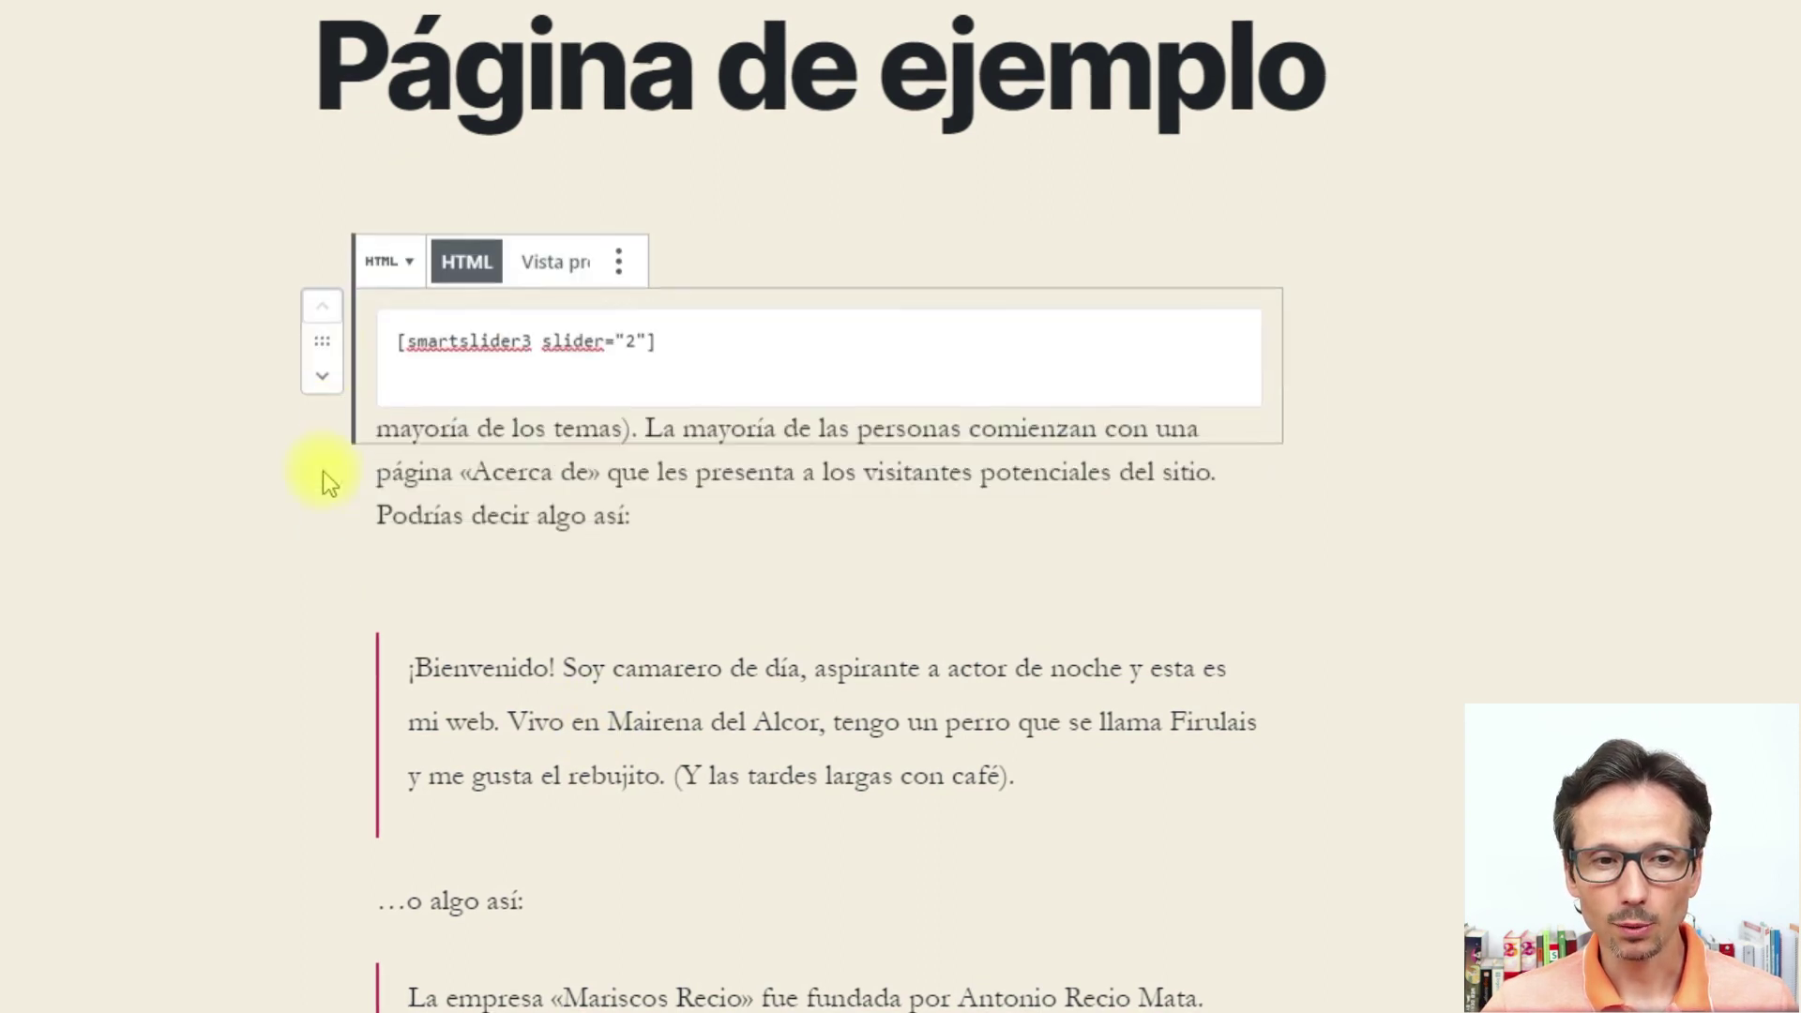
{"action": "left_click", "coordinate": [1459, 286]}
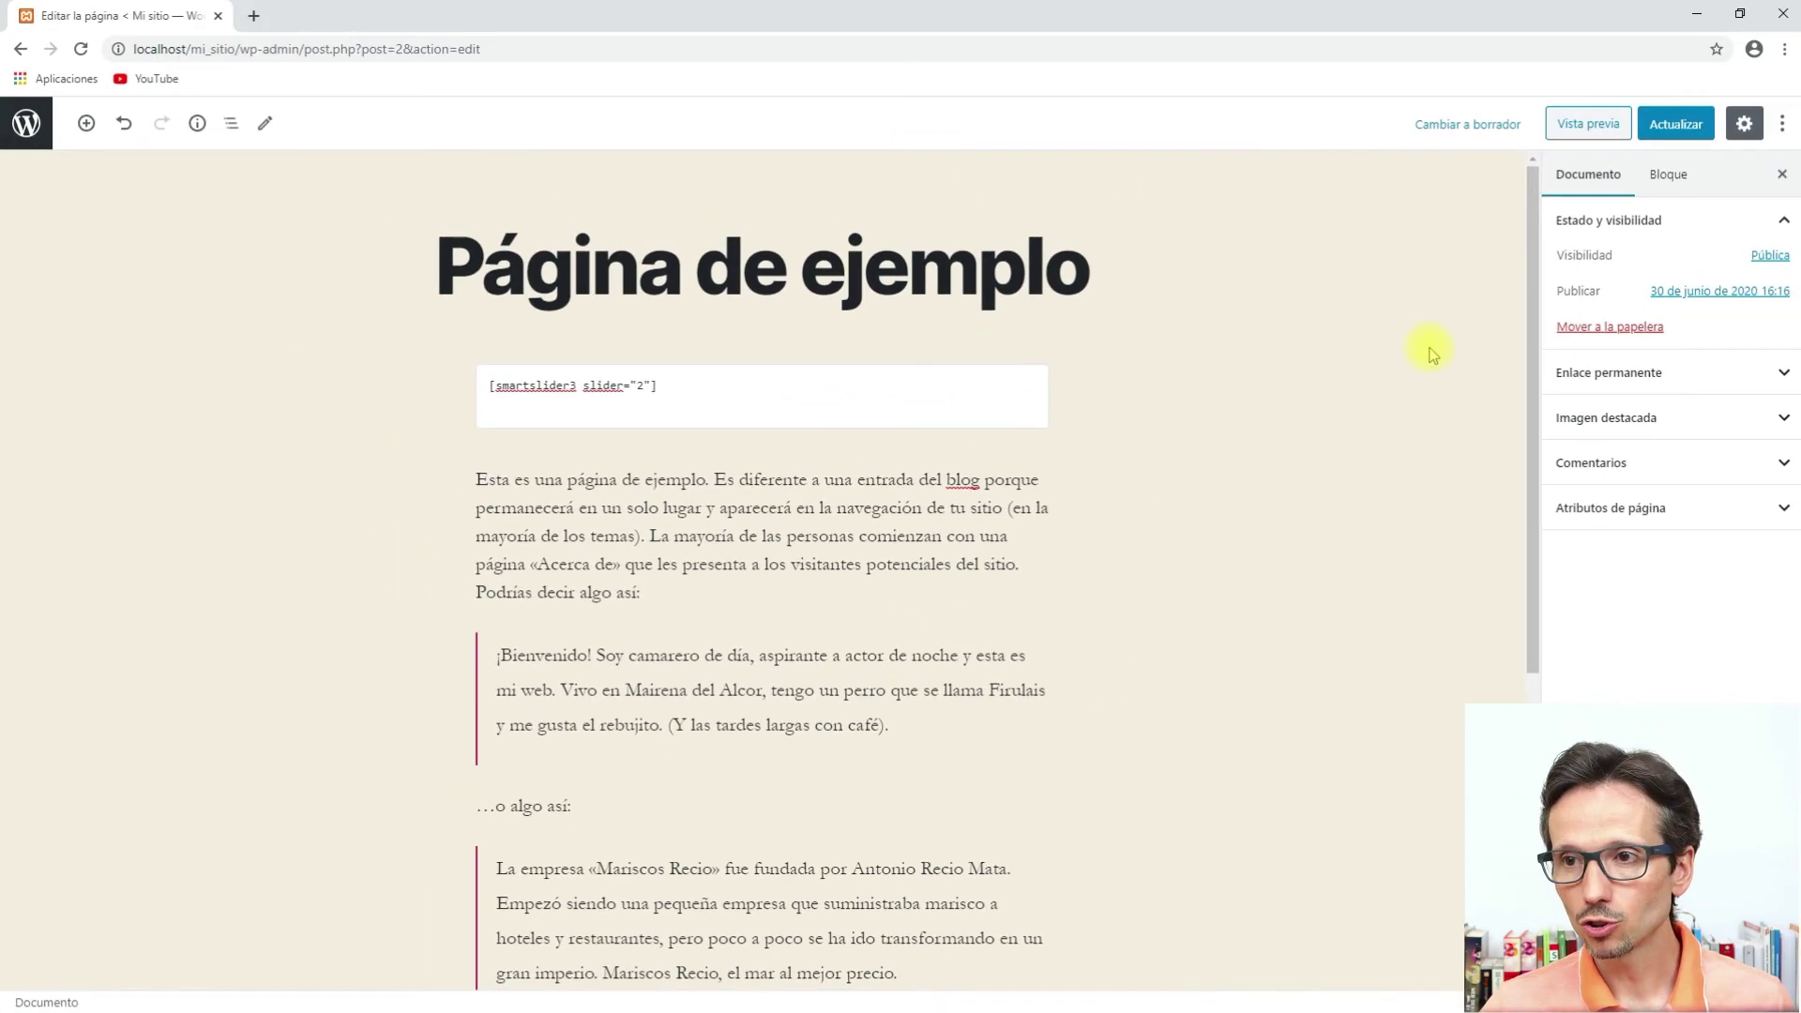
{"action": "left_click", "coordinate": [1678, 124]}
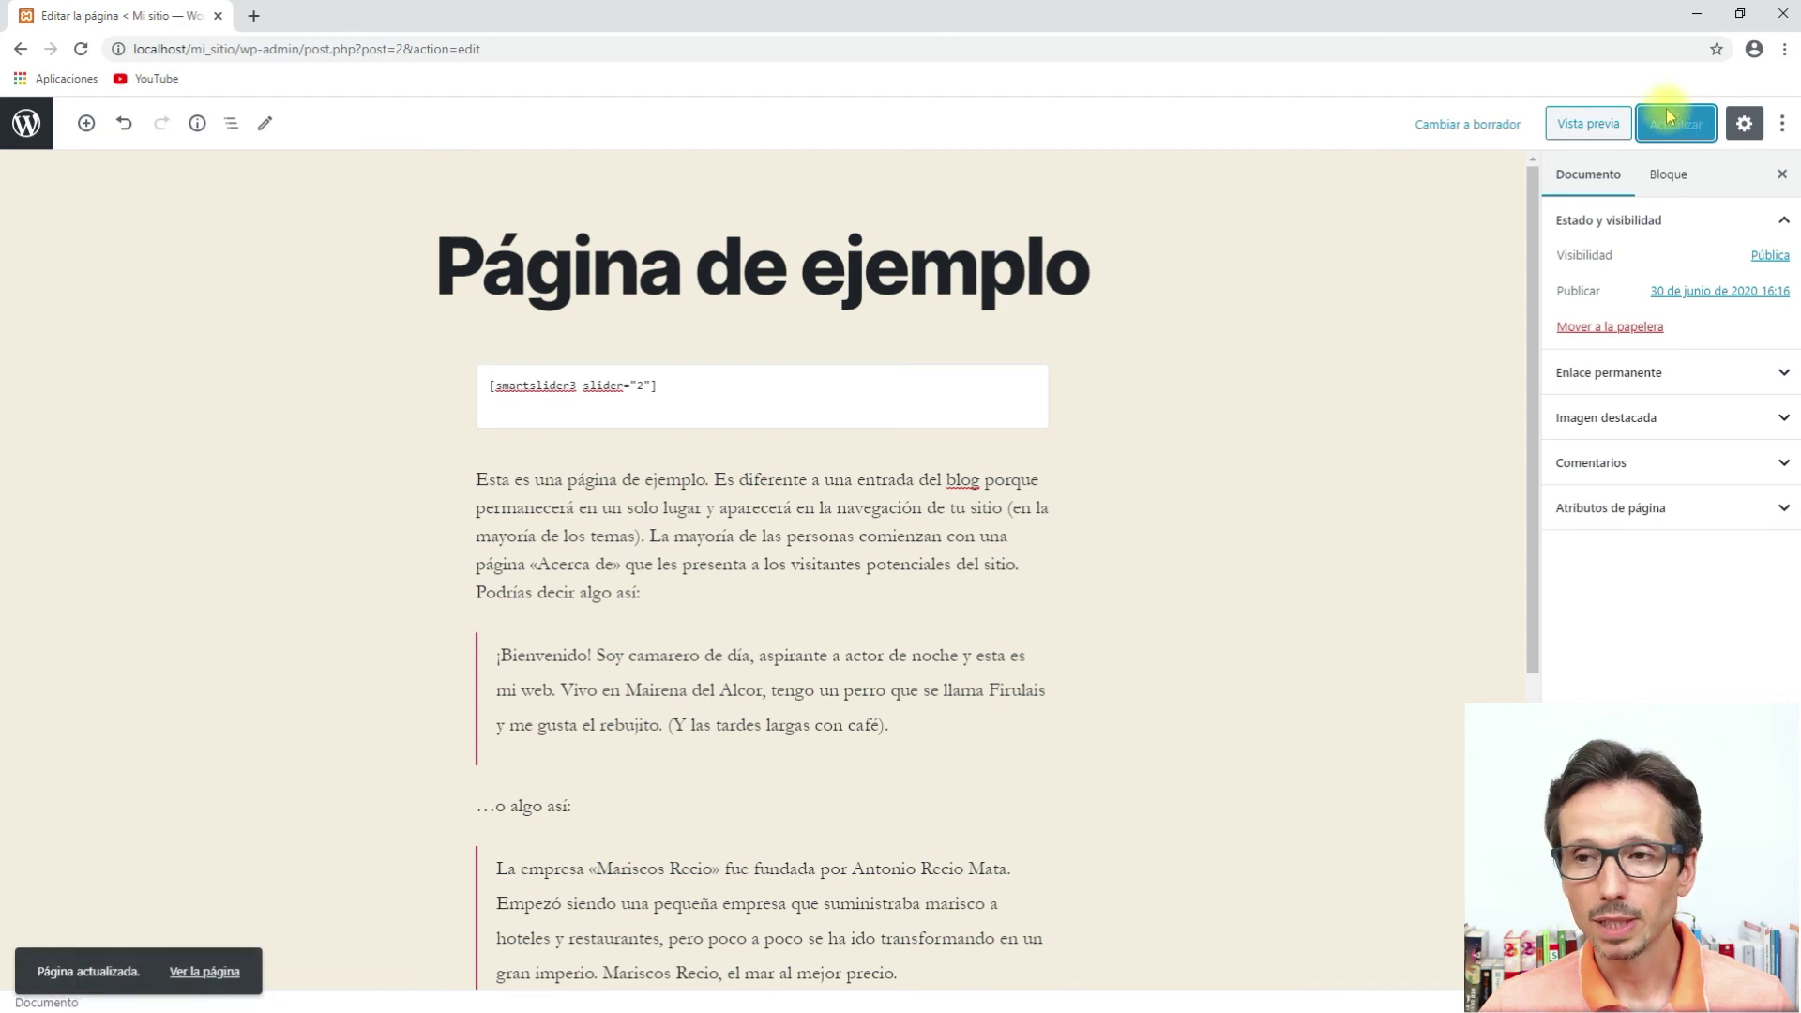
Preview the page and examine how the carousel fits within the content and changes slides.
{"action": "left_click", "coordinate": [1565, 129]}
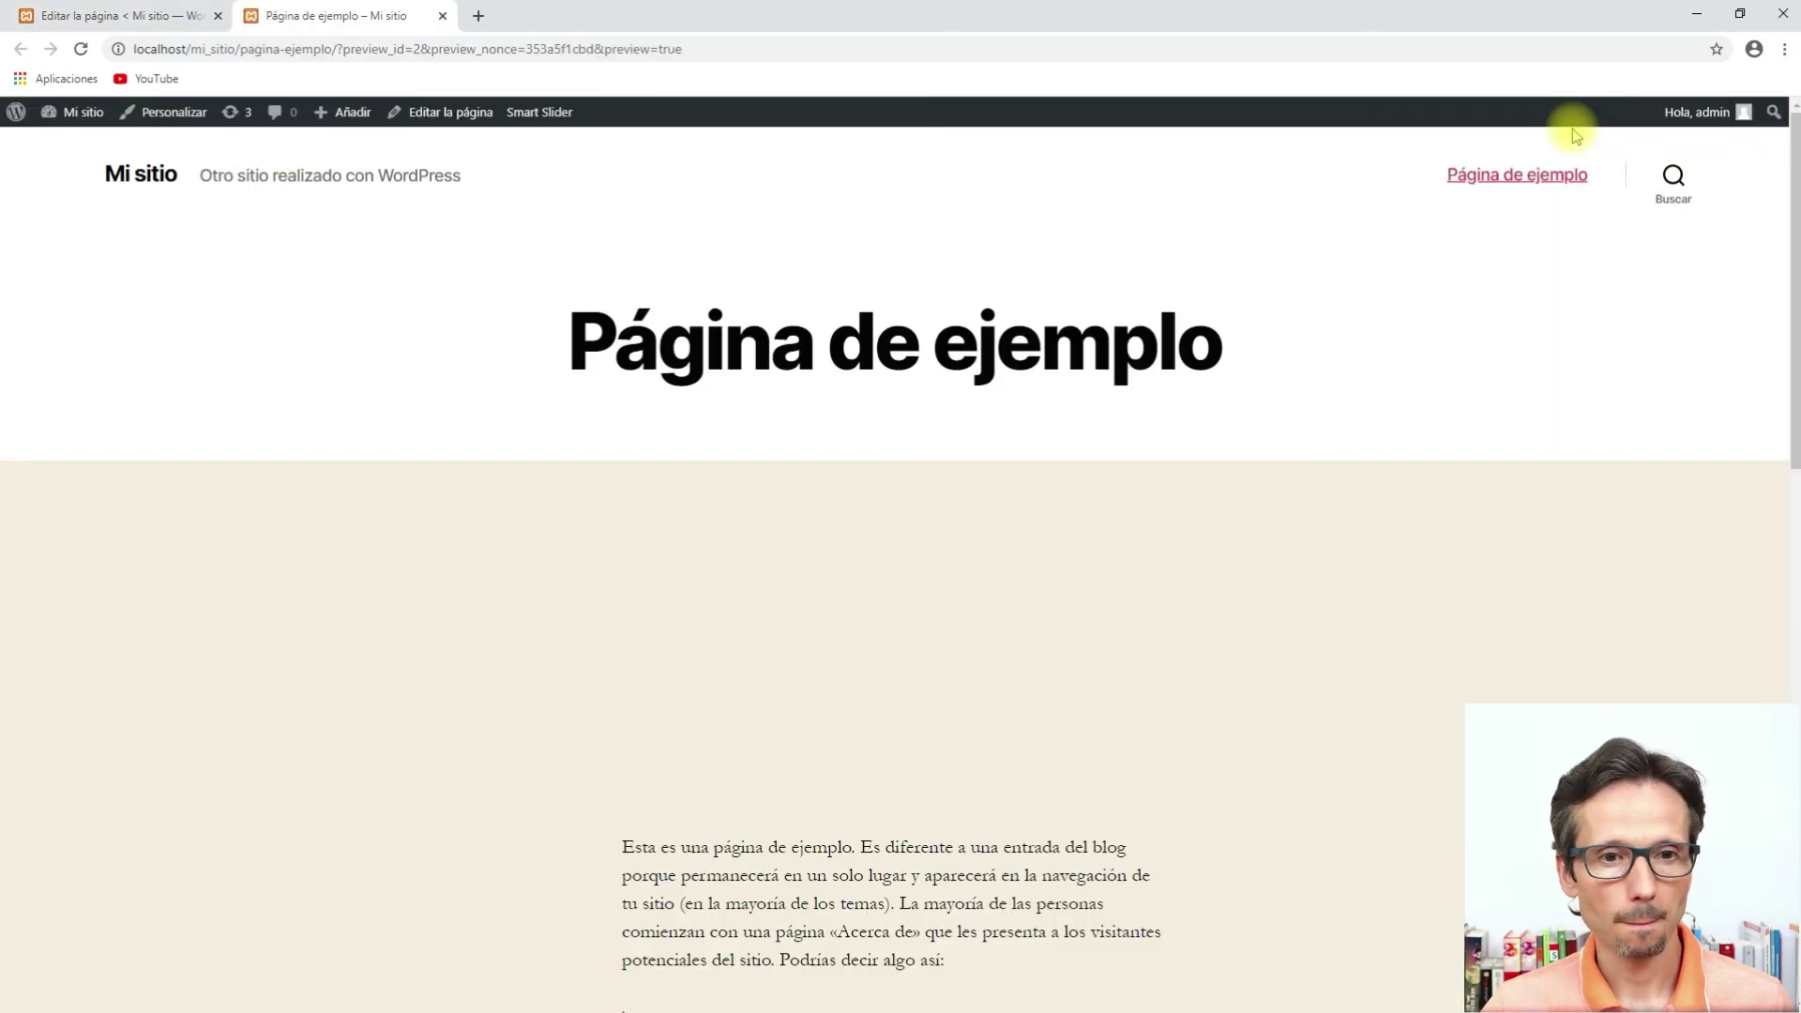
{"action": "scroll", "coordinate": [1191, 538], "scroll_direction": "down", "scroll_amount": 2}
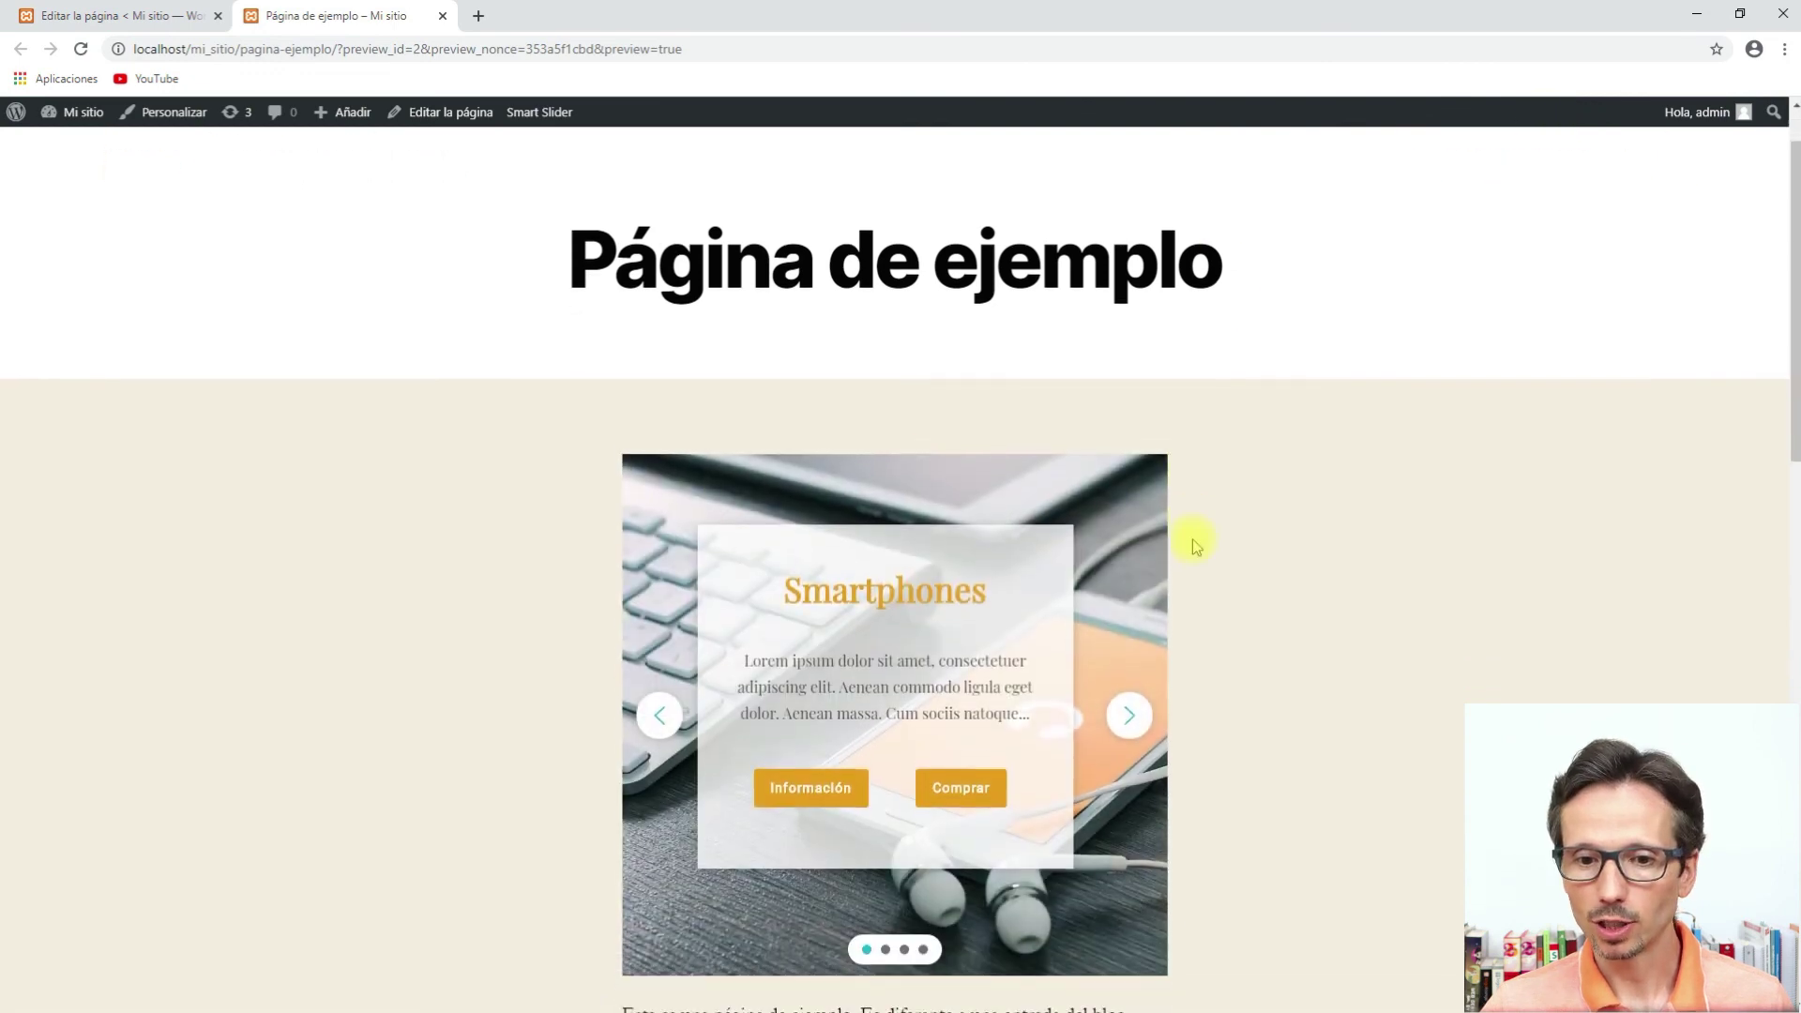
{"action": "scroll", "coordinate": [1193, 542], "scroll_direction": "down", "scroll_amount": 1}
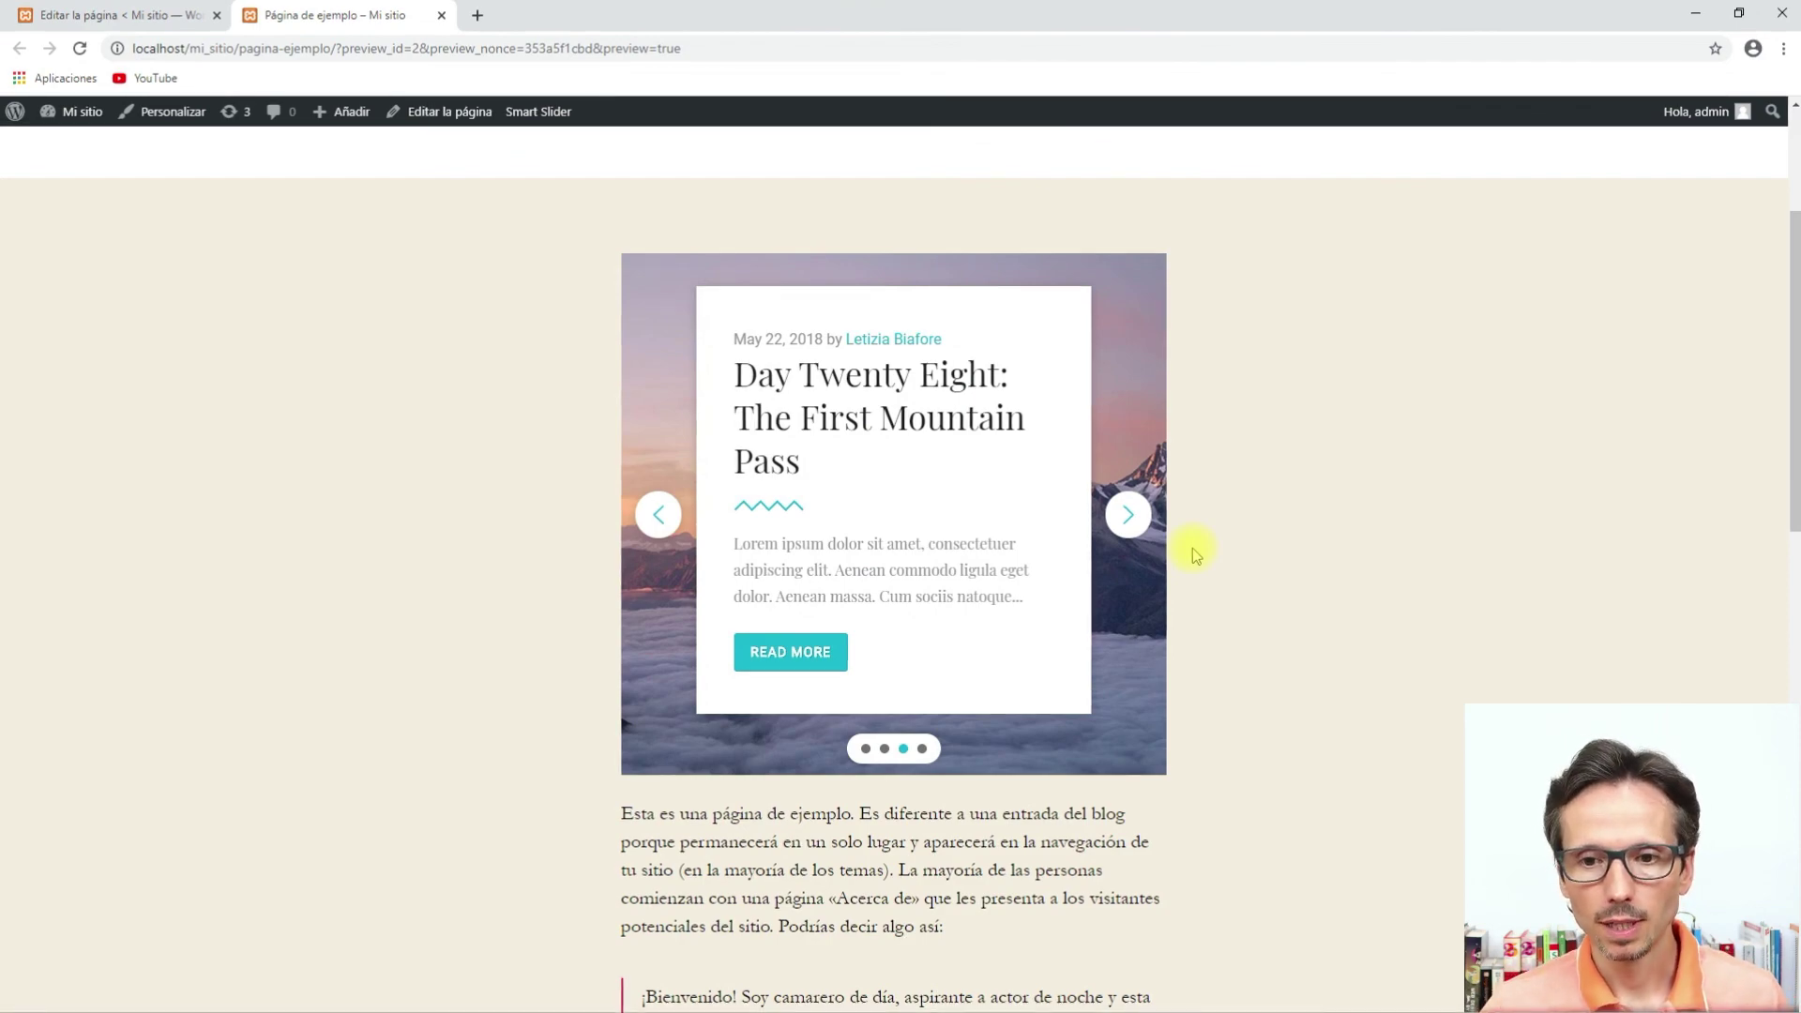
{"action": "scroll", "coordinate": [1194, 556], "scroll_direction": "down", "scroll_amount": 7}
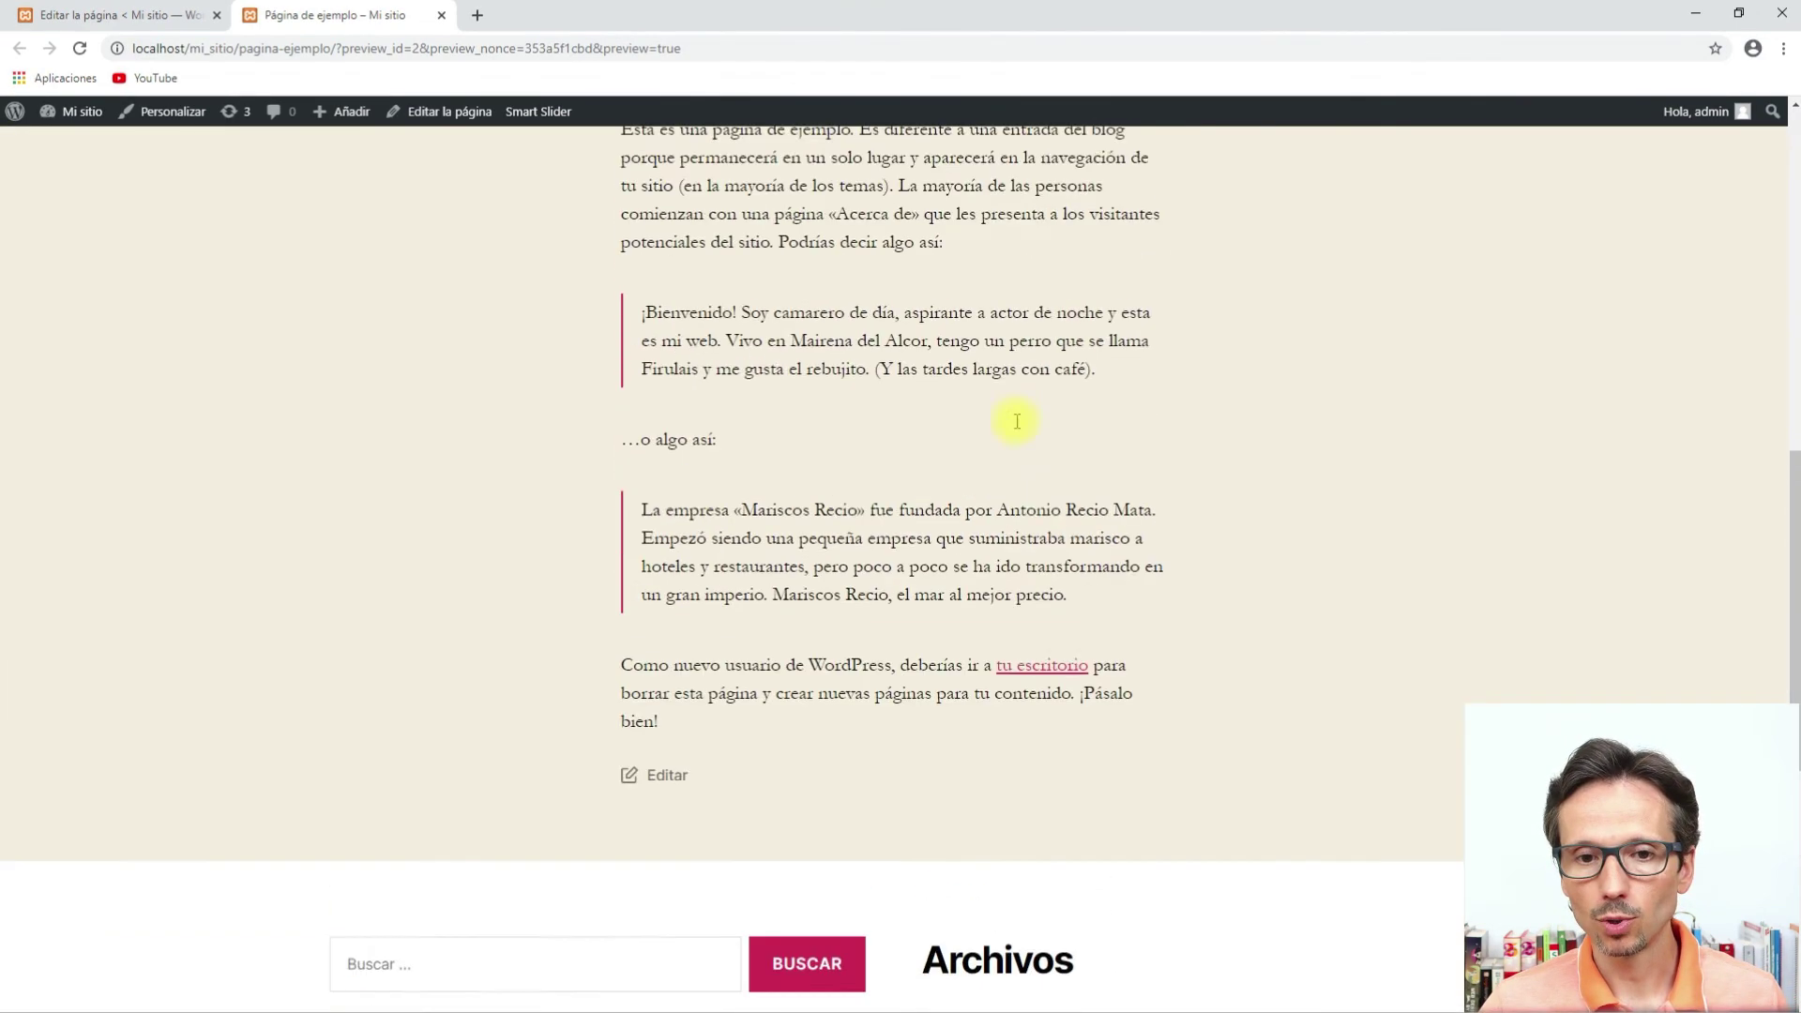
{"action": "scroll", "coordinate": [856, 390], "scroll_direction": "up", "scroll_amount": 5}
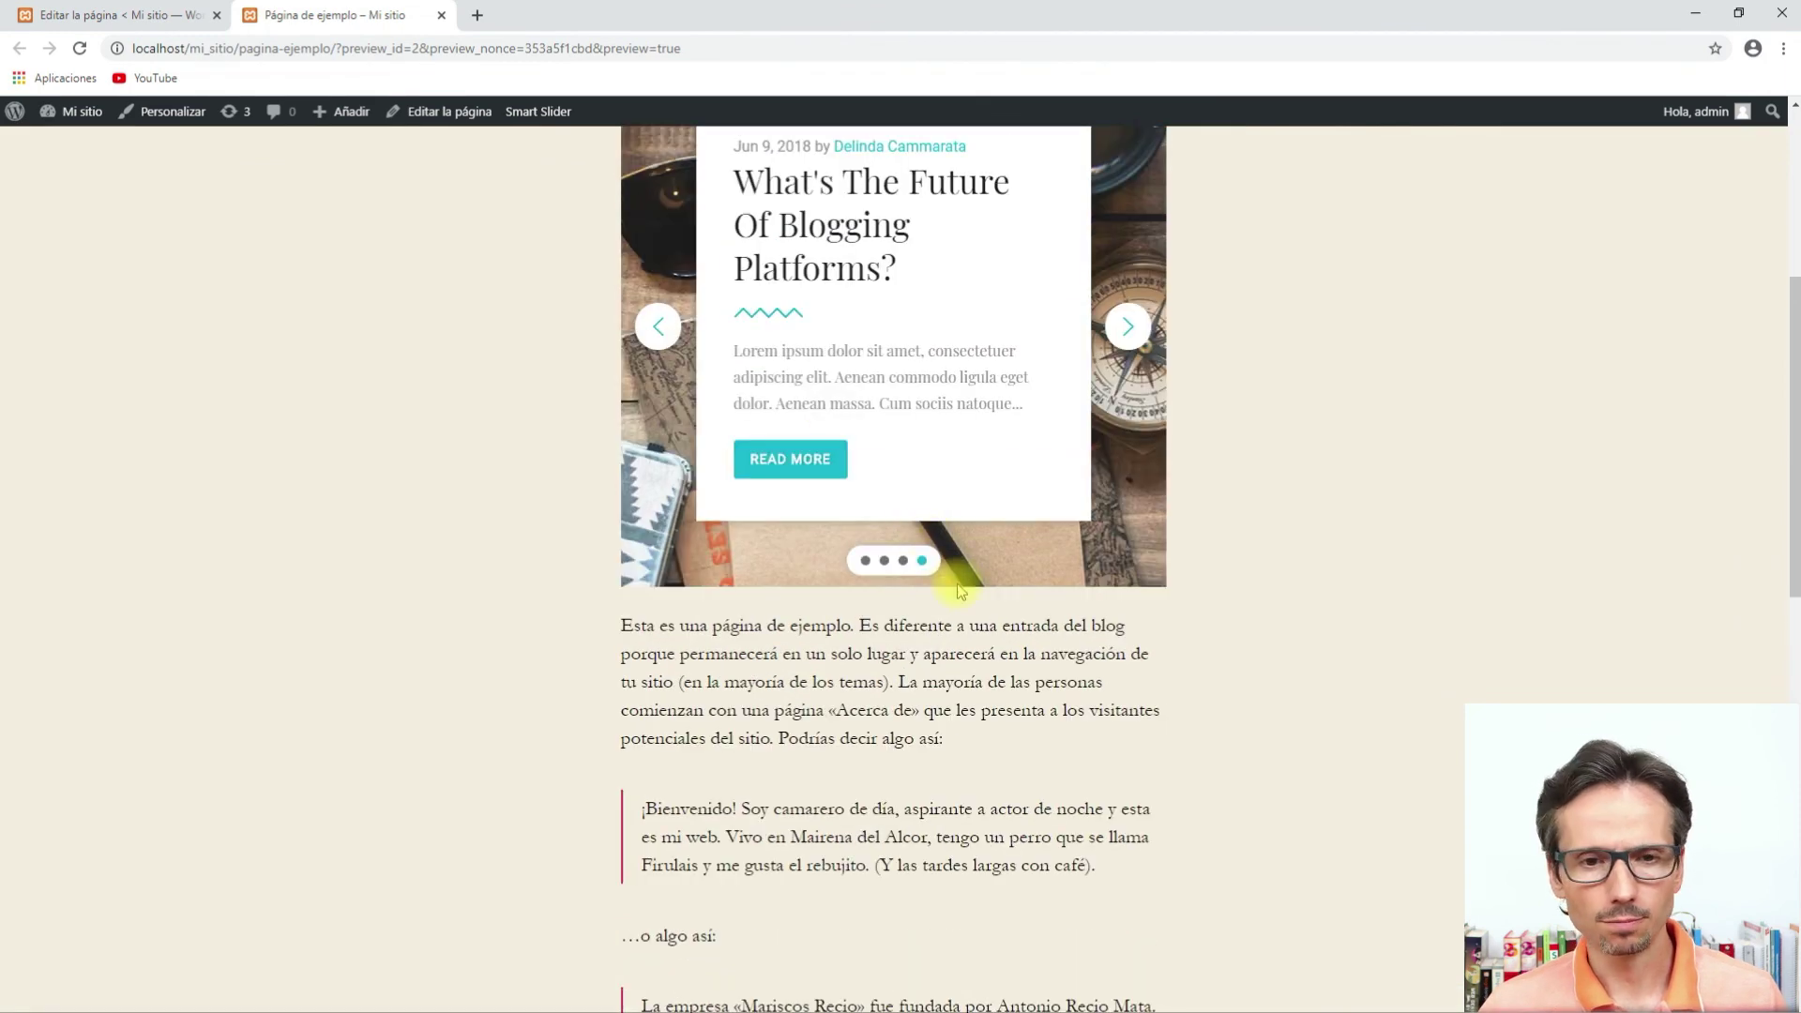
{"action": "scroll", "coordinate": [961, 591], "scroll_direction": "up", "scroll_amount": 4}
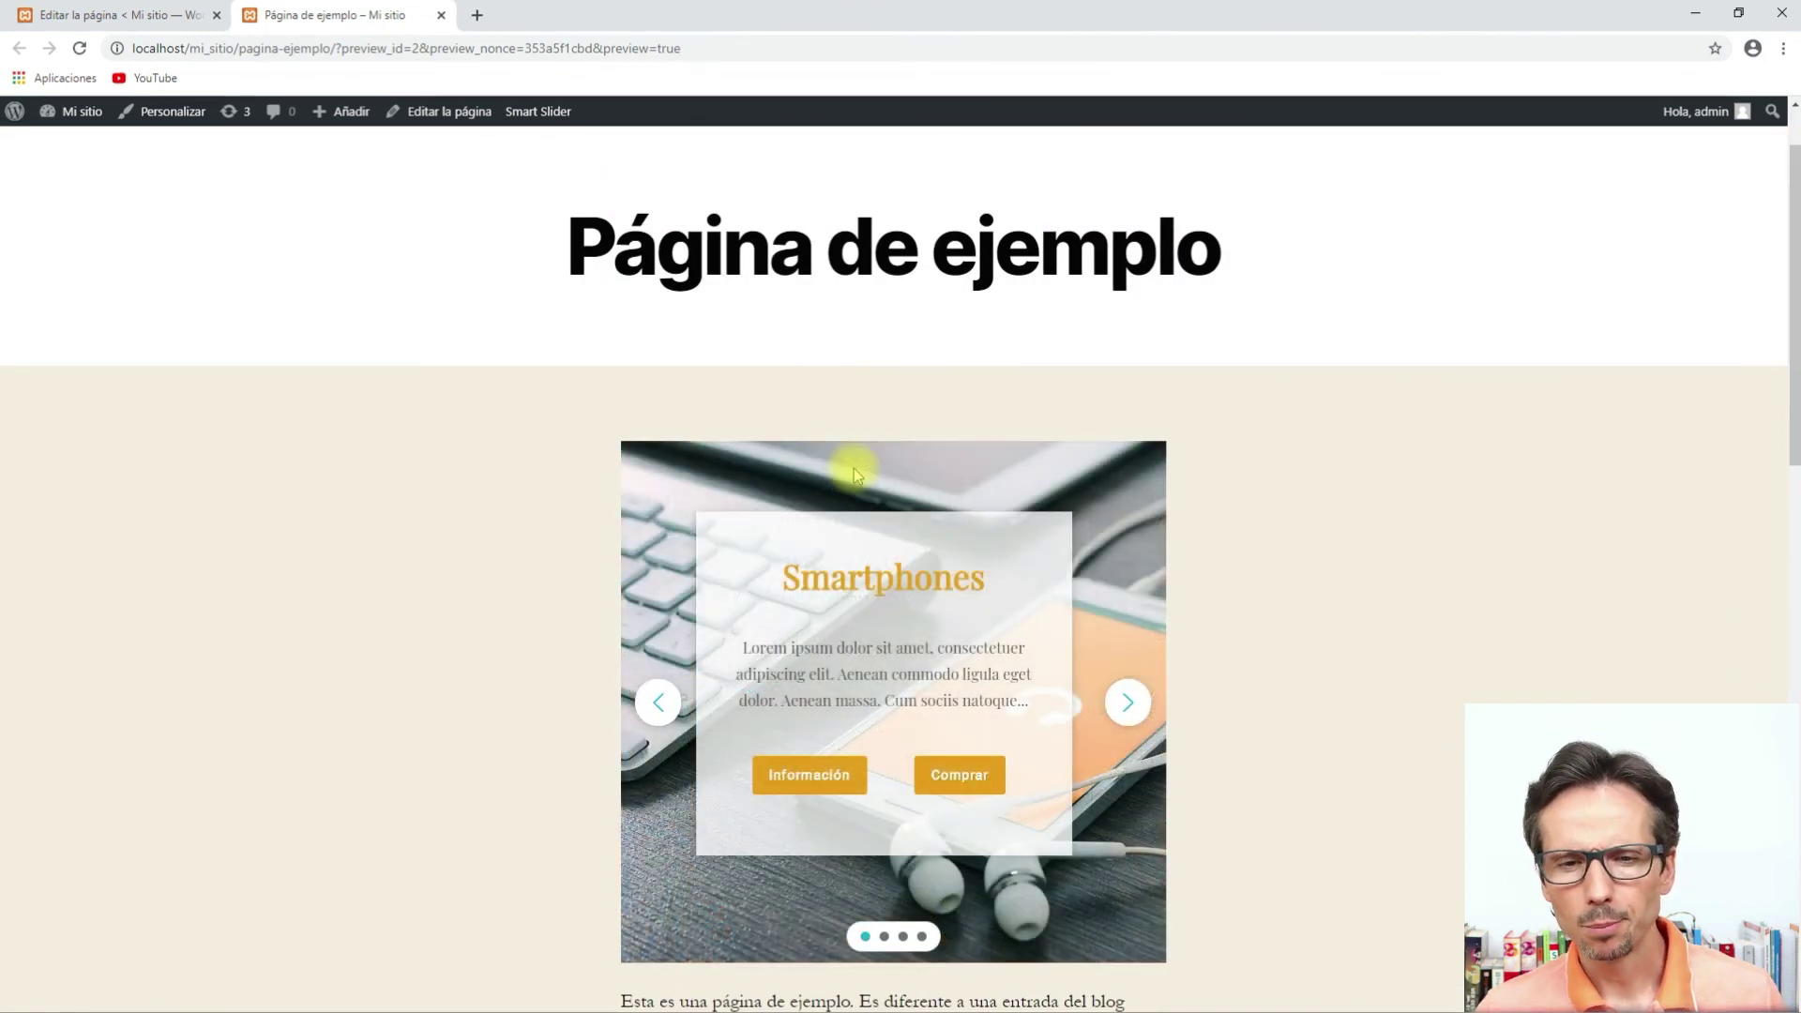
{"action": "scroll", "coordinate": [855, 474], "scroll_direction": "down", "scroll_amount": 2}
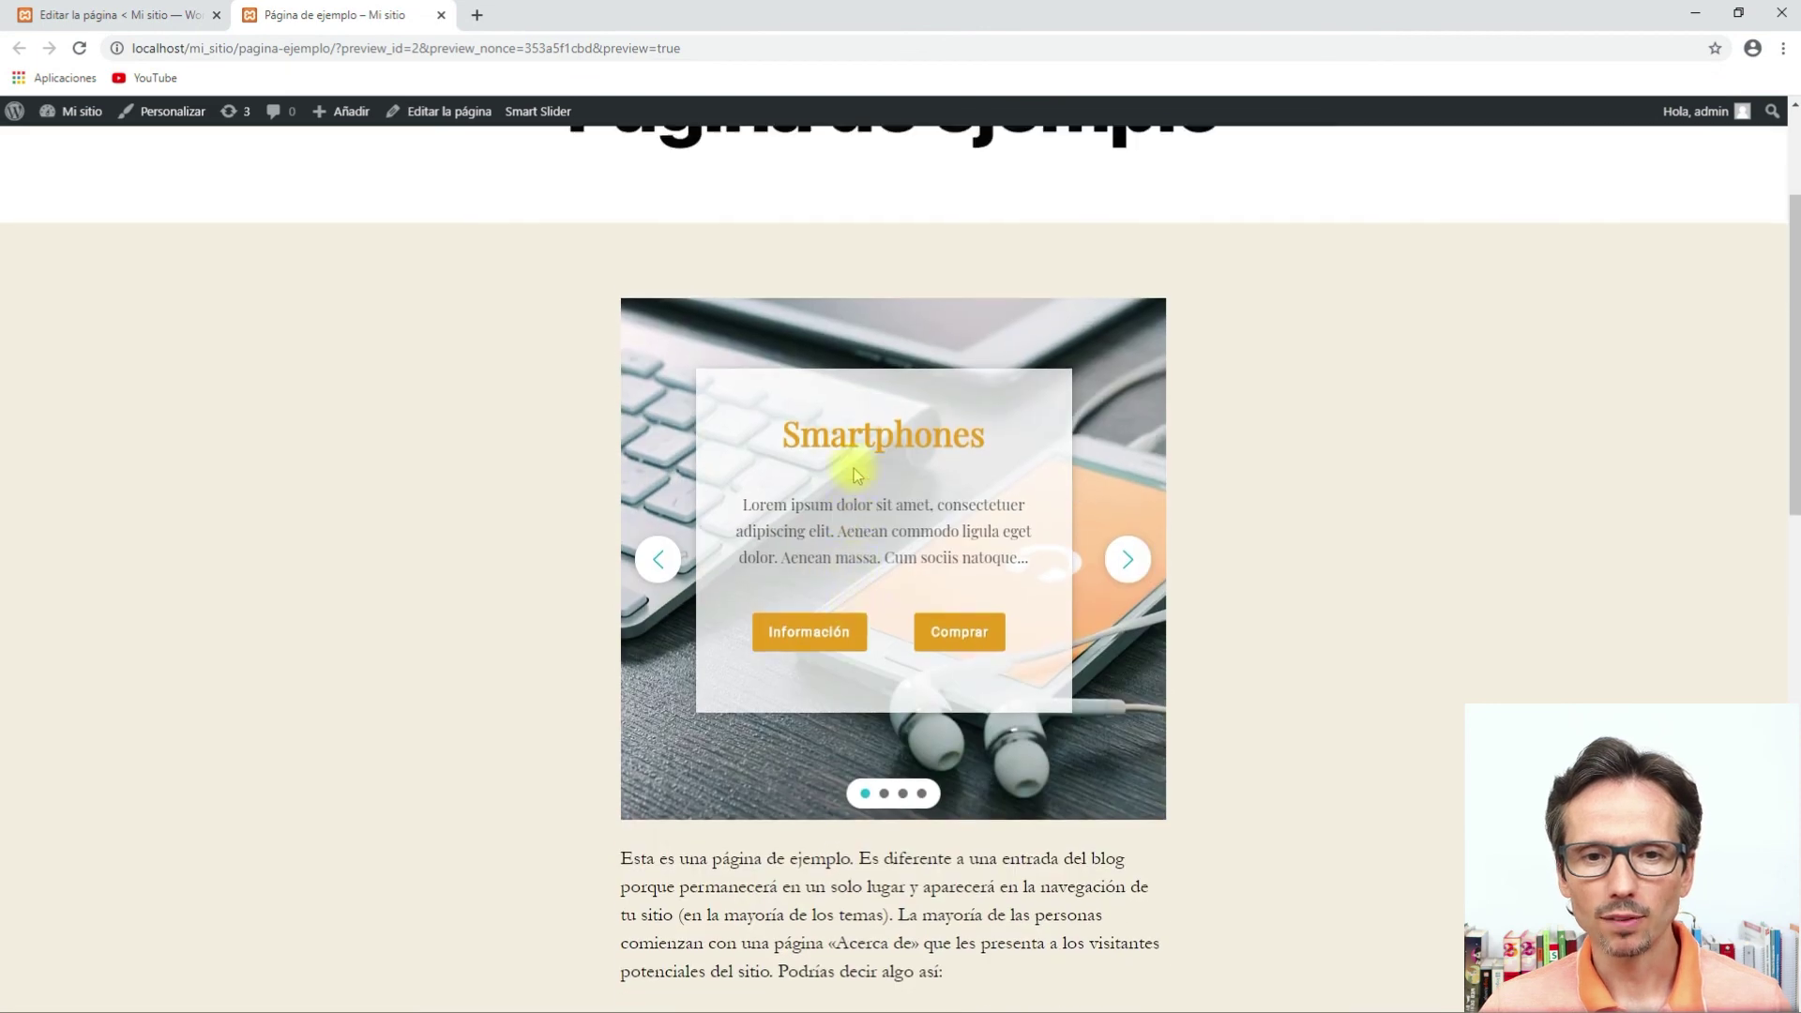
{"action": "scroll", "coordinate": [100, 468], "scroll_direction": "up", "scroll_amount": 1}
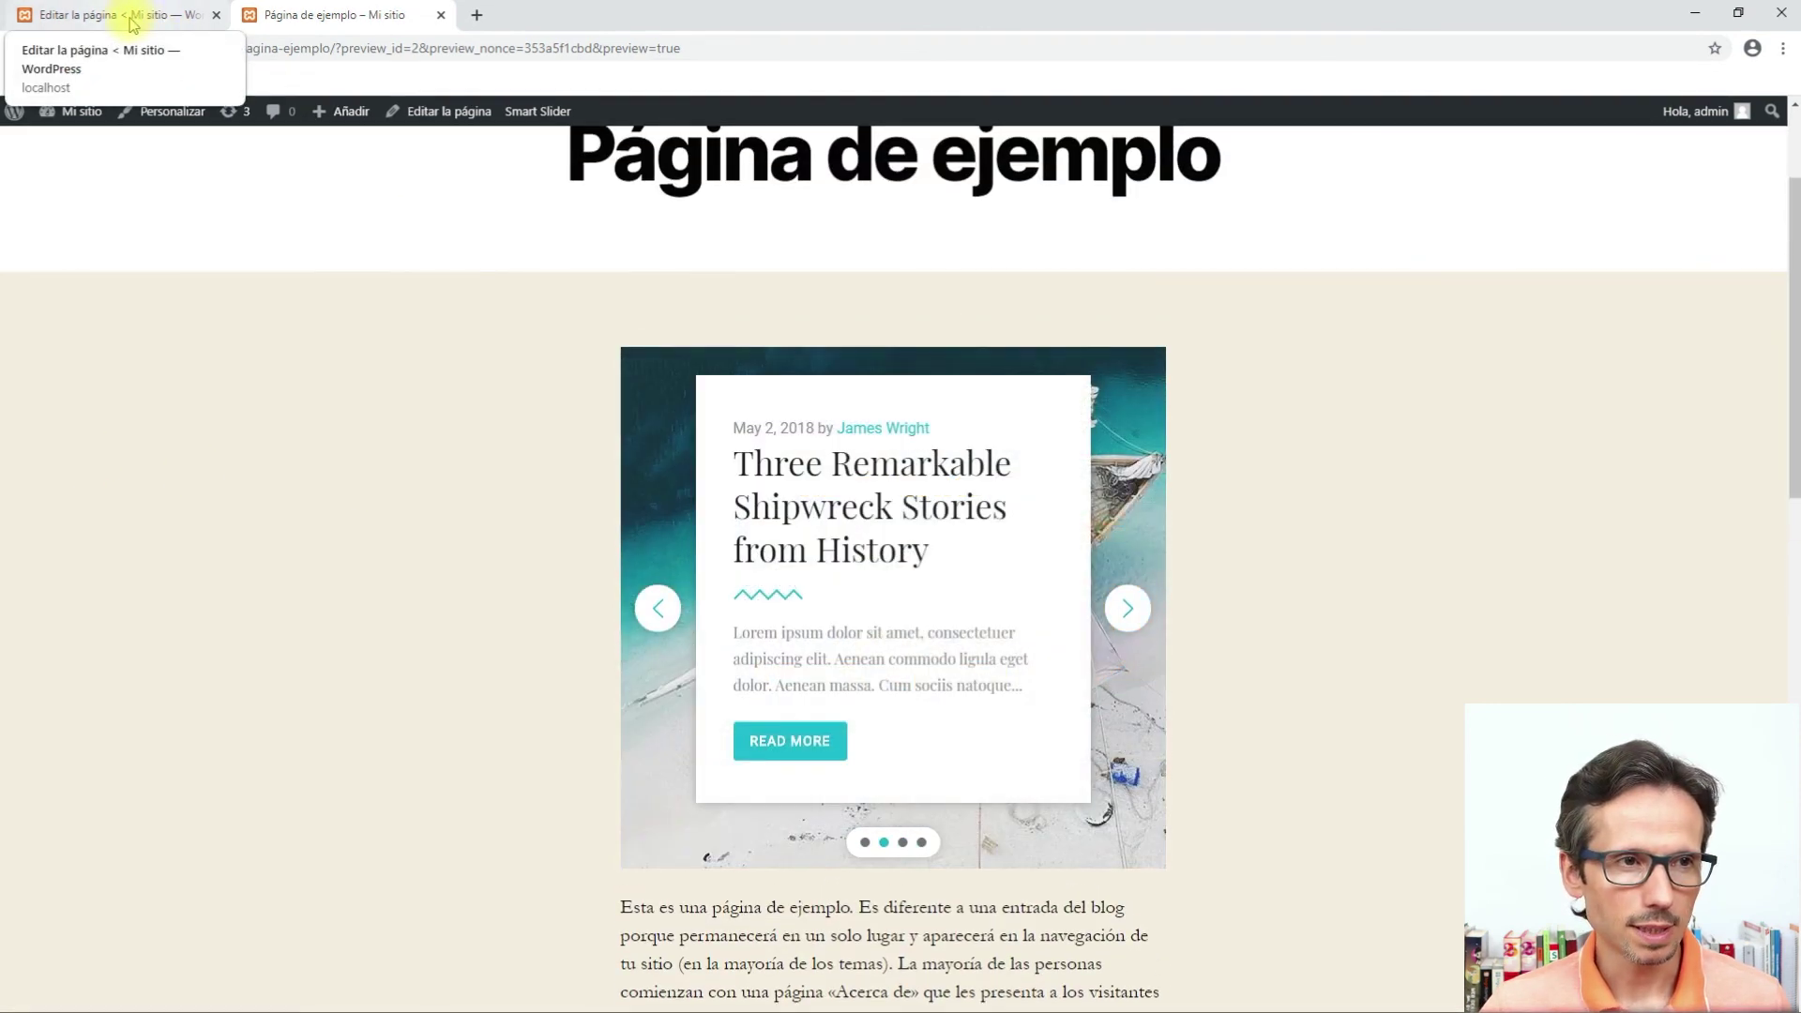
Leave the page editor and open the "Mi carrusel" slider for editing from the Smart Slider dashboard.
{"action": "left_click", "coordinate": [131, 22]}
{"action": "left_click", "coordinate": [36, 131]}
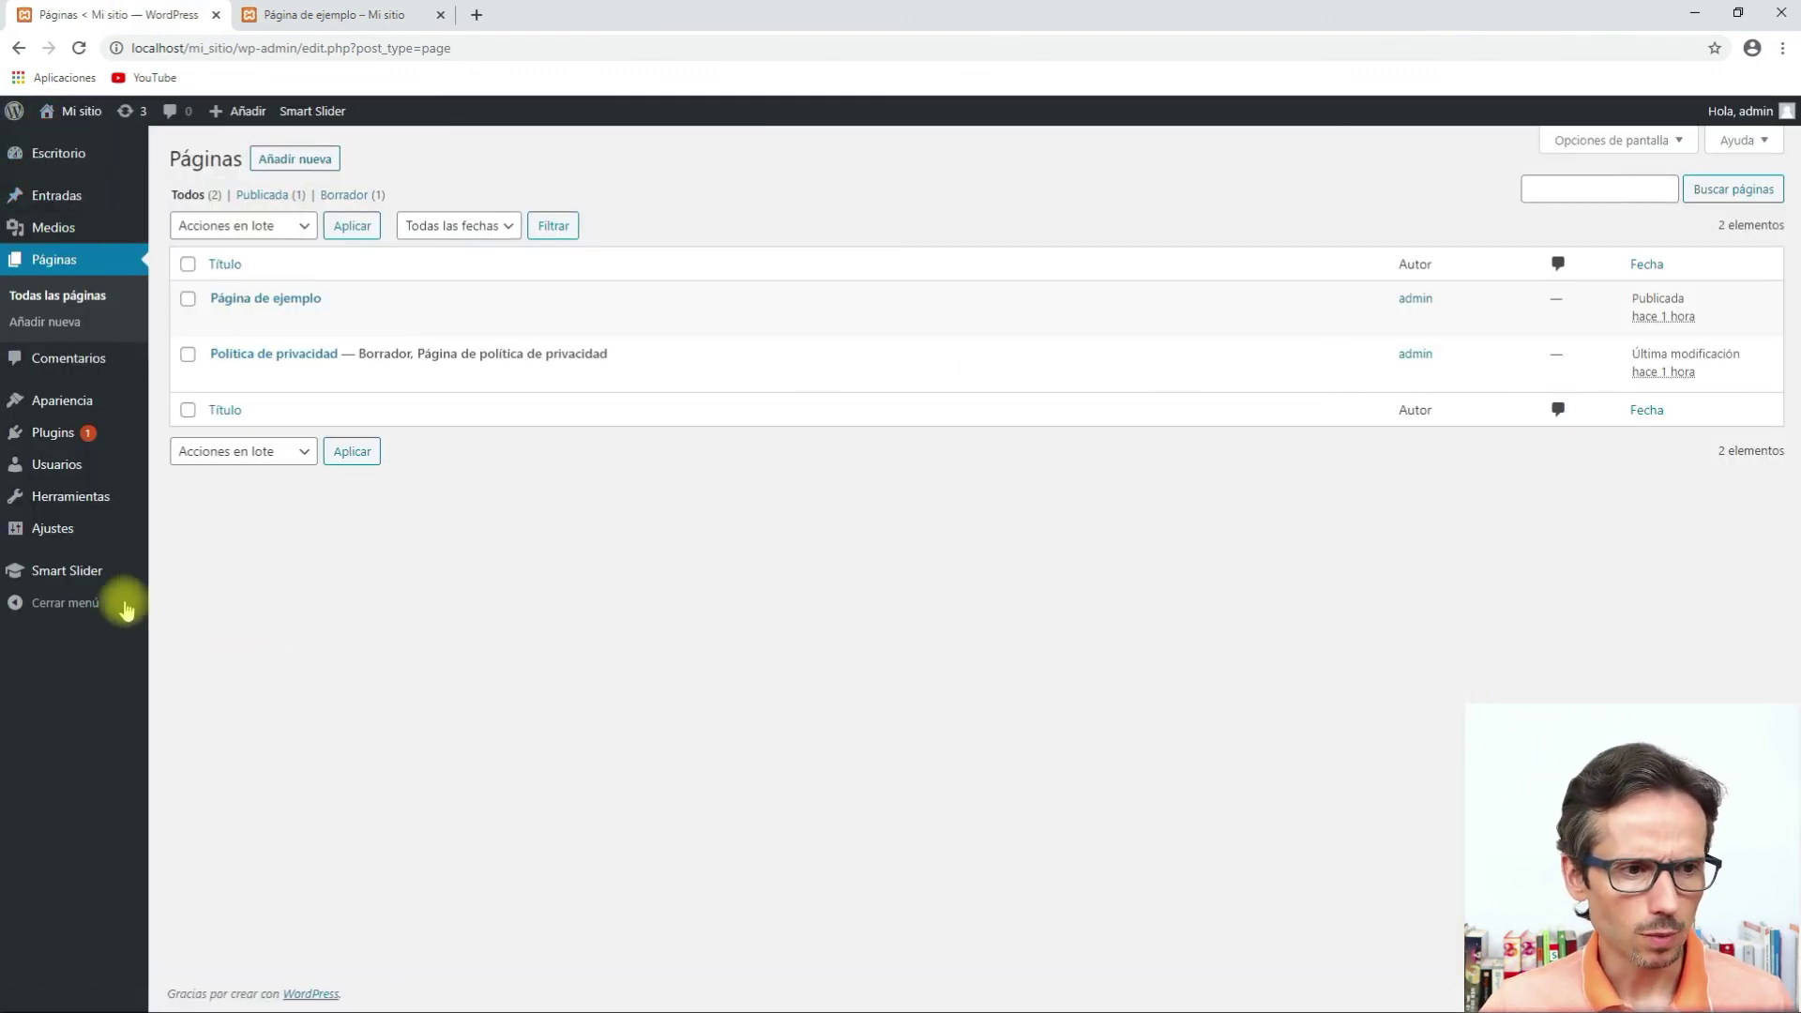
{"action": "mouse_move", "coordinate": [60, 578]}
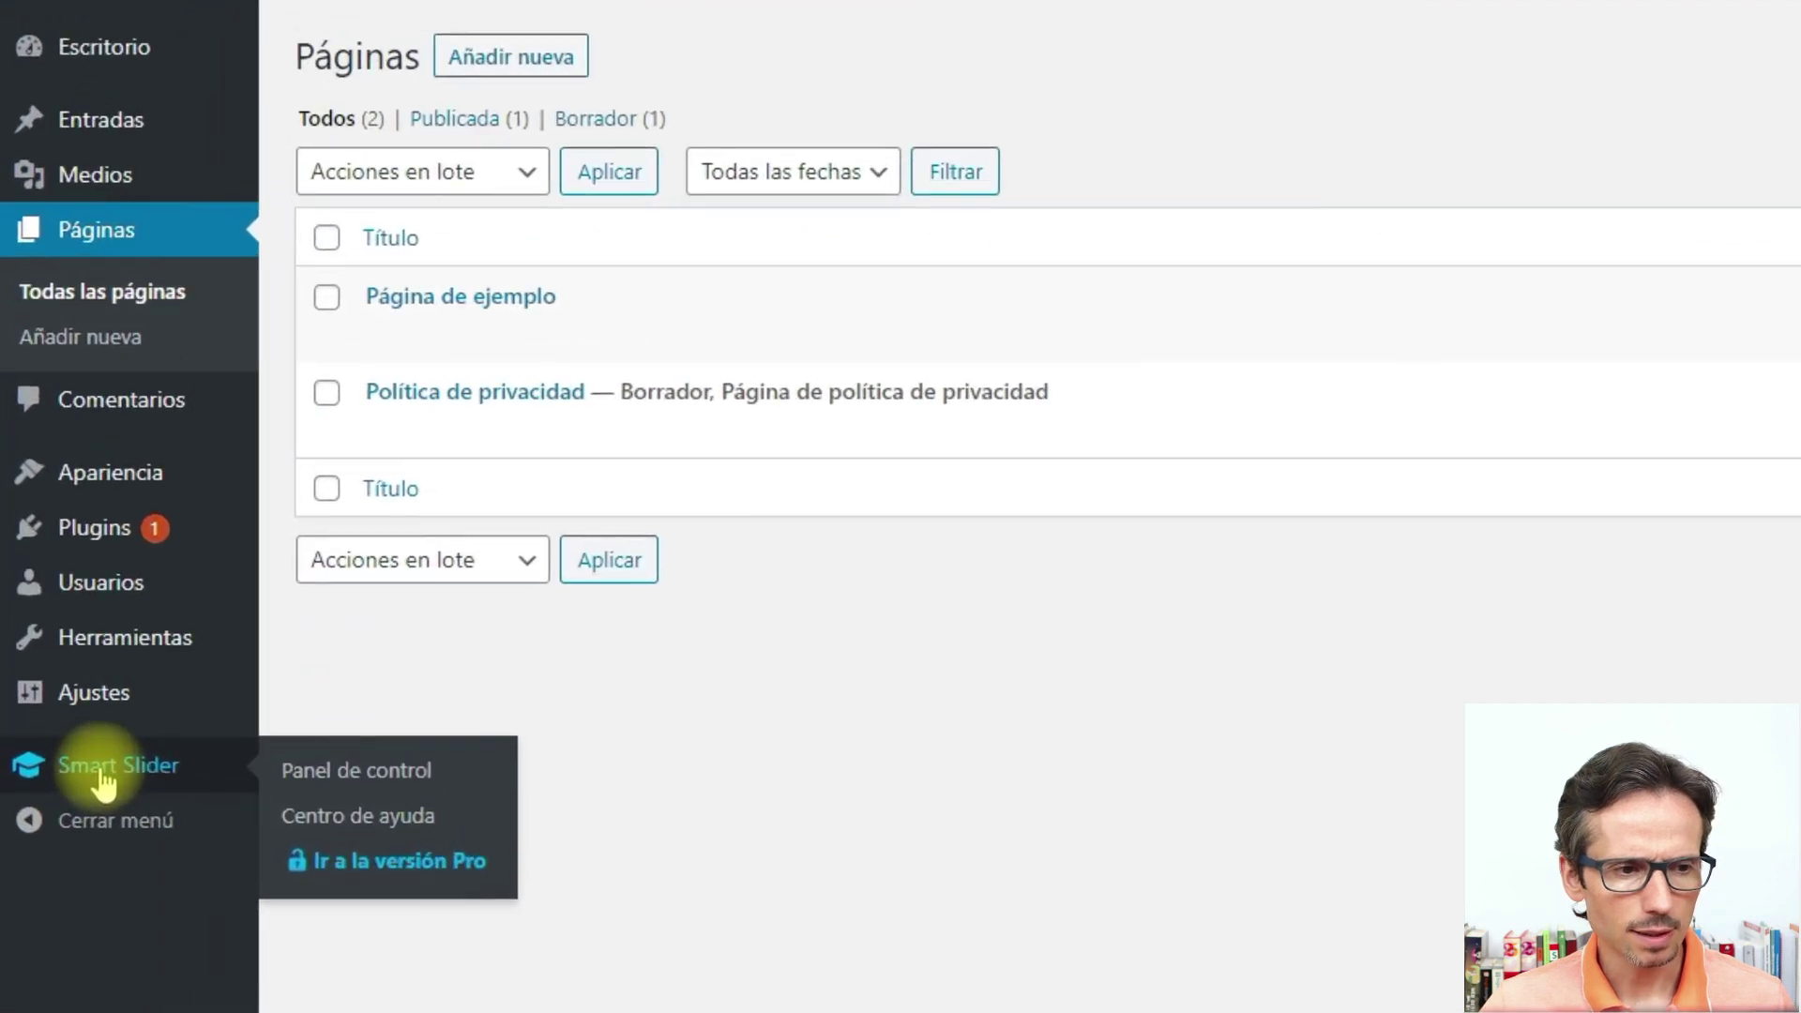
{"action": "left_click", "coordinate": [99, 773]}
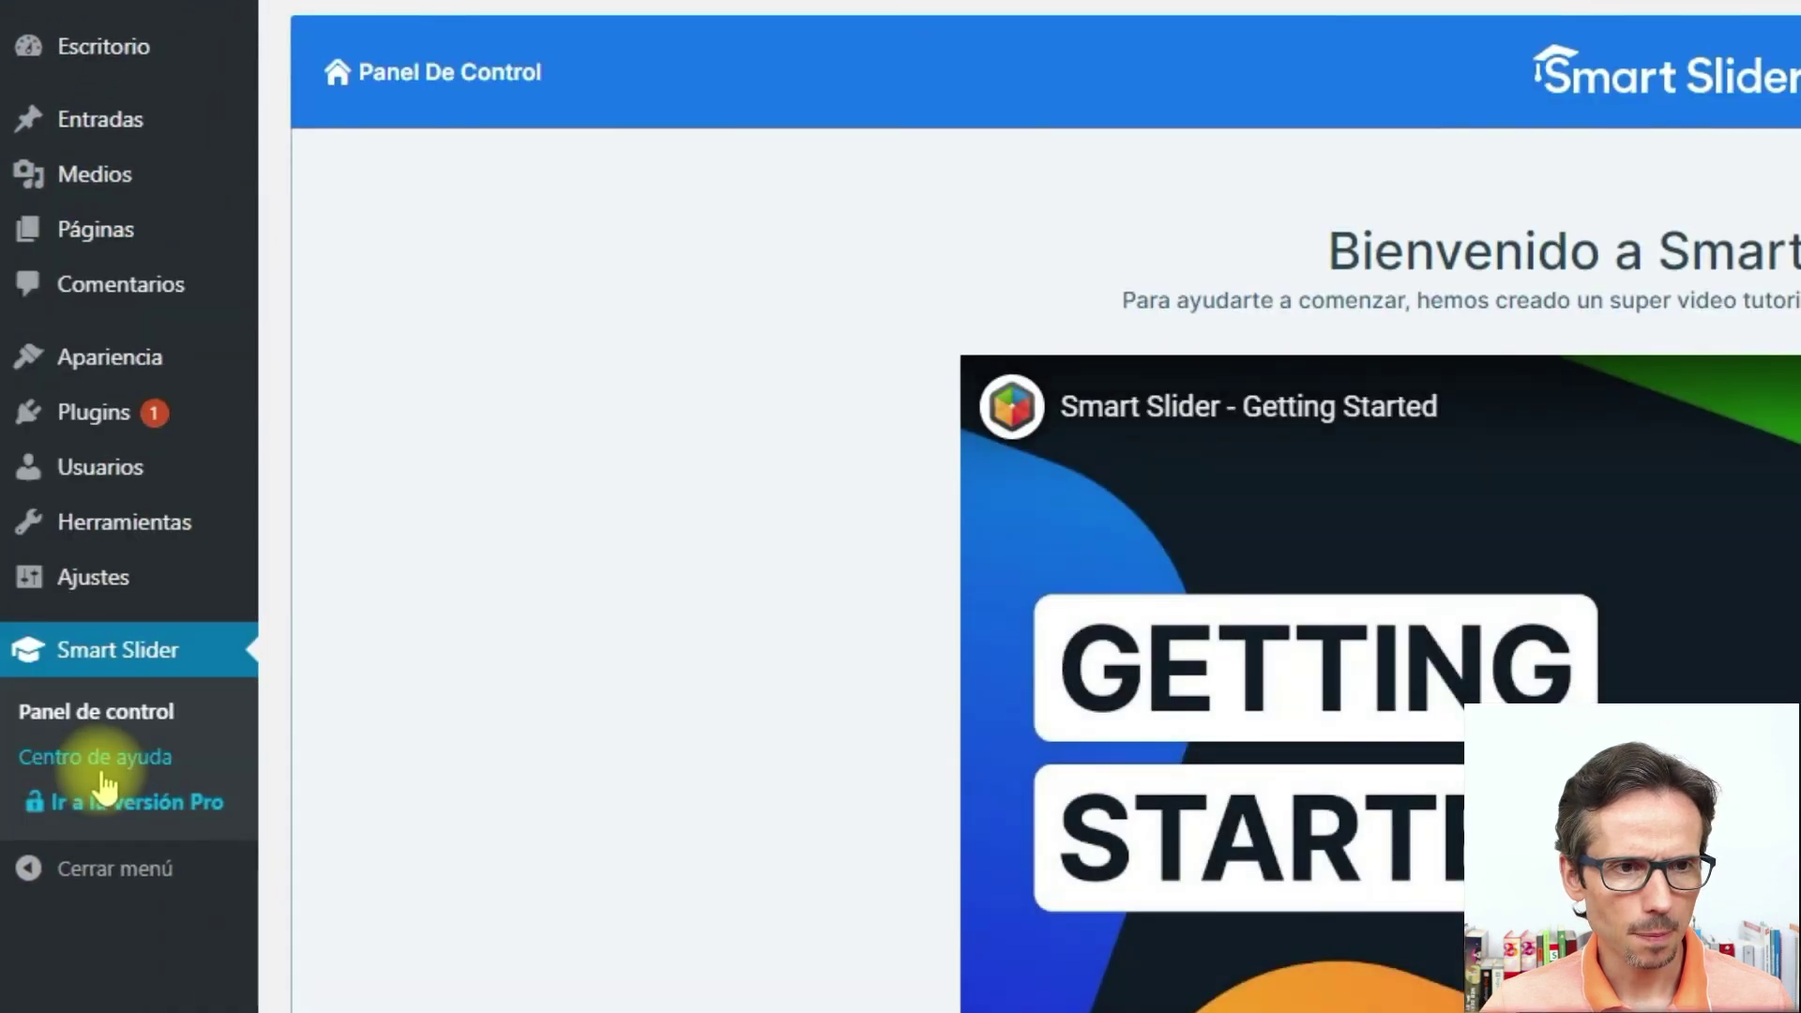
{"action": "left_click", "coordinate": [415, 98]}
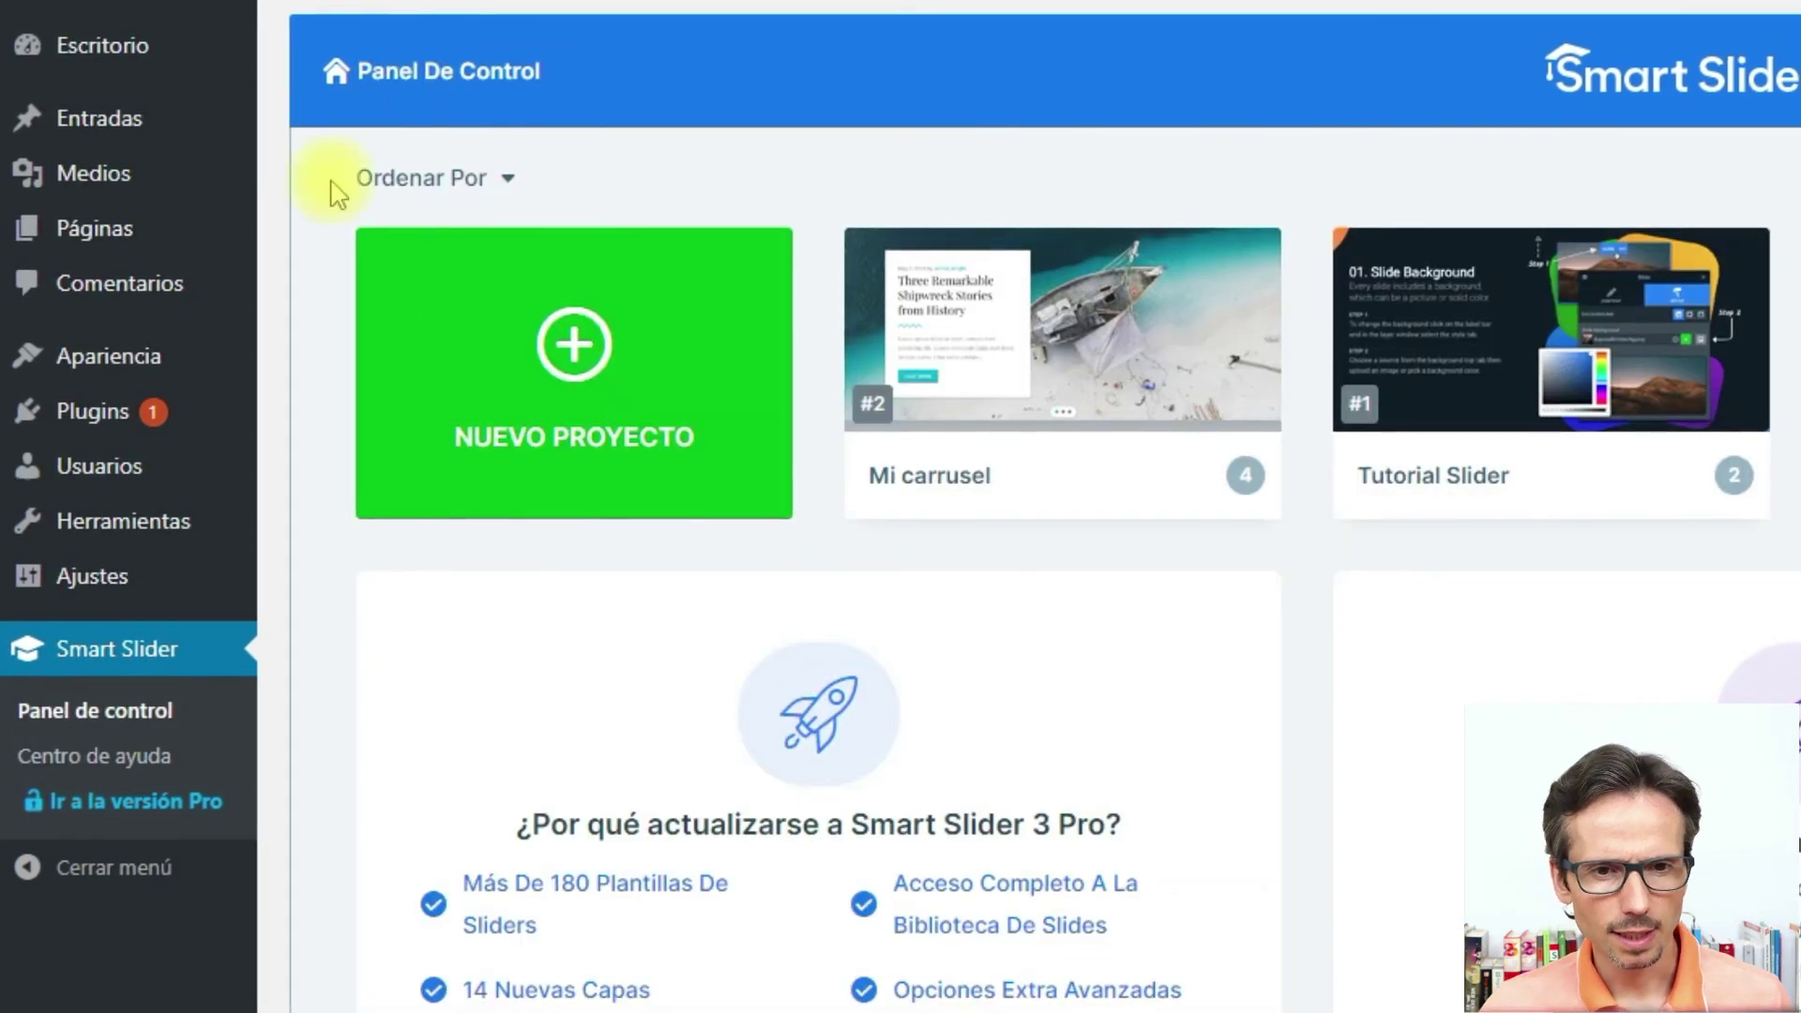
{"action": "mouse_move", "coordinate": [917, 350]}
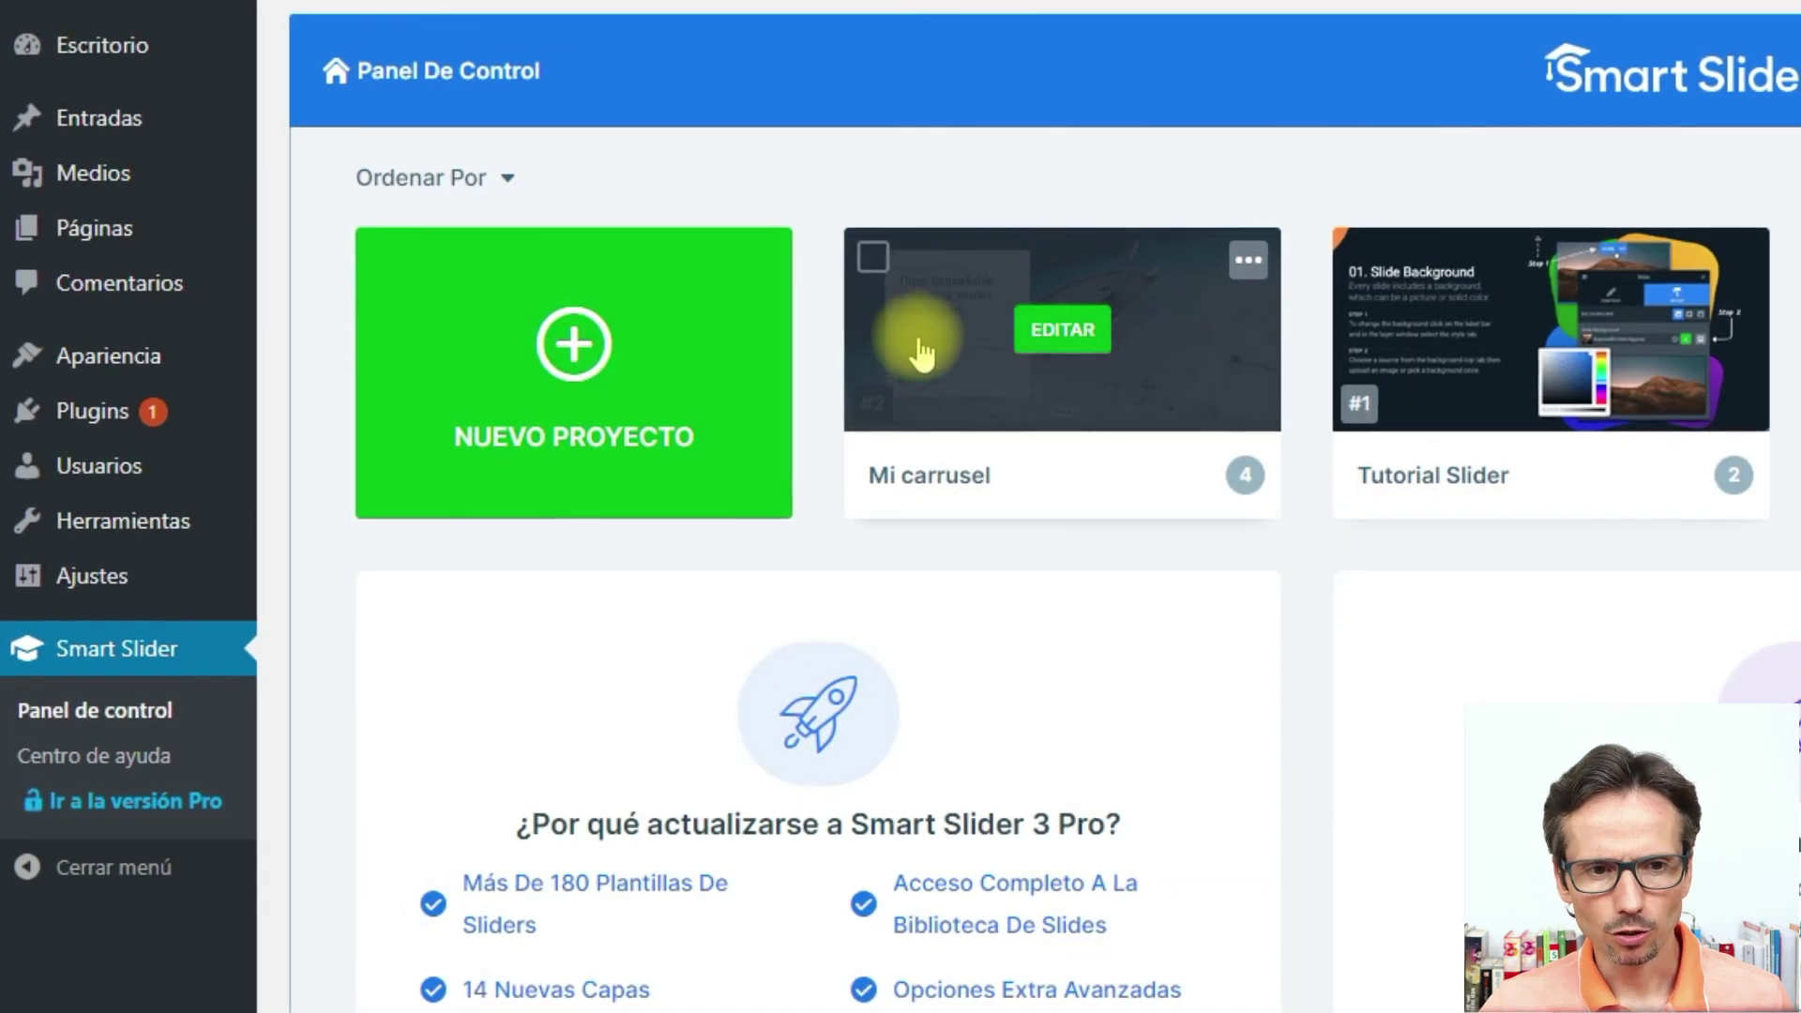
{"action": "left_click", "coordinate": [1061, 330]}
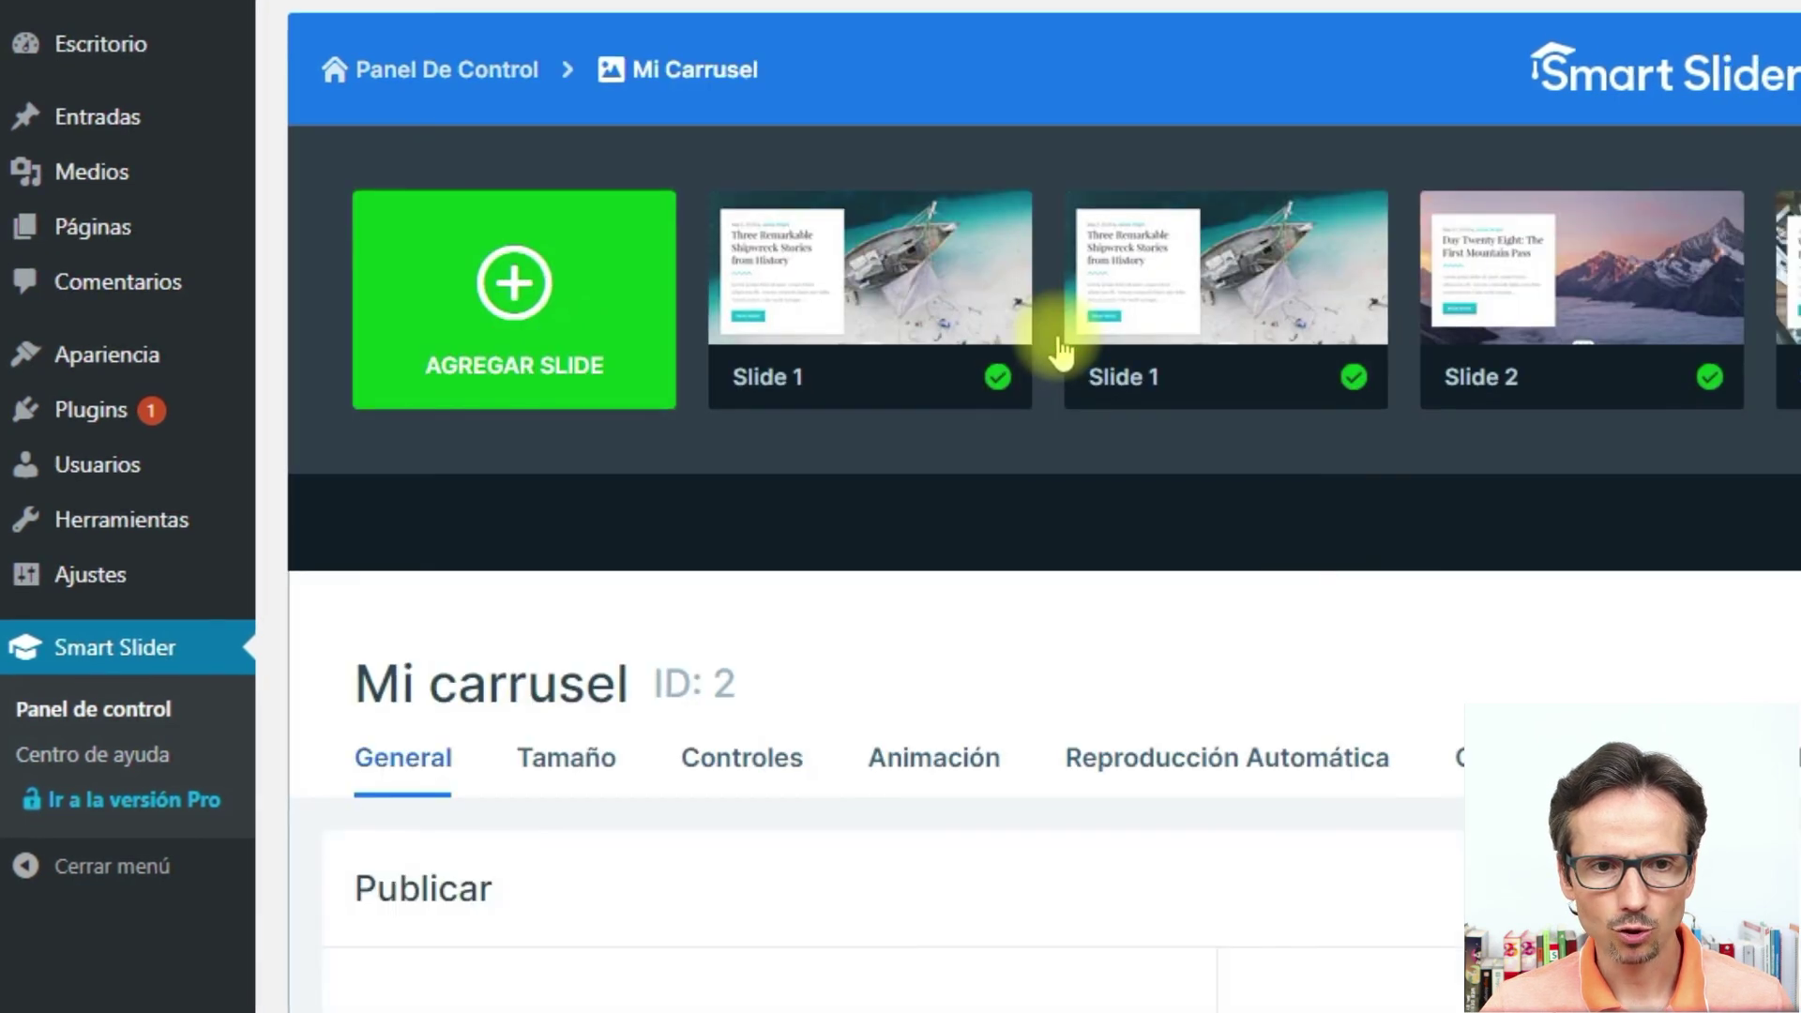
Set the carousel's layout to "Ancho completo" in its size settings and save the slider.
{"action": "scroll", "coordinate": [1032, 407], "scroll_direction": "down", "scroll_amount": 5}
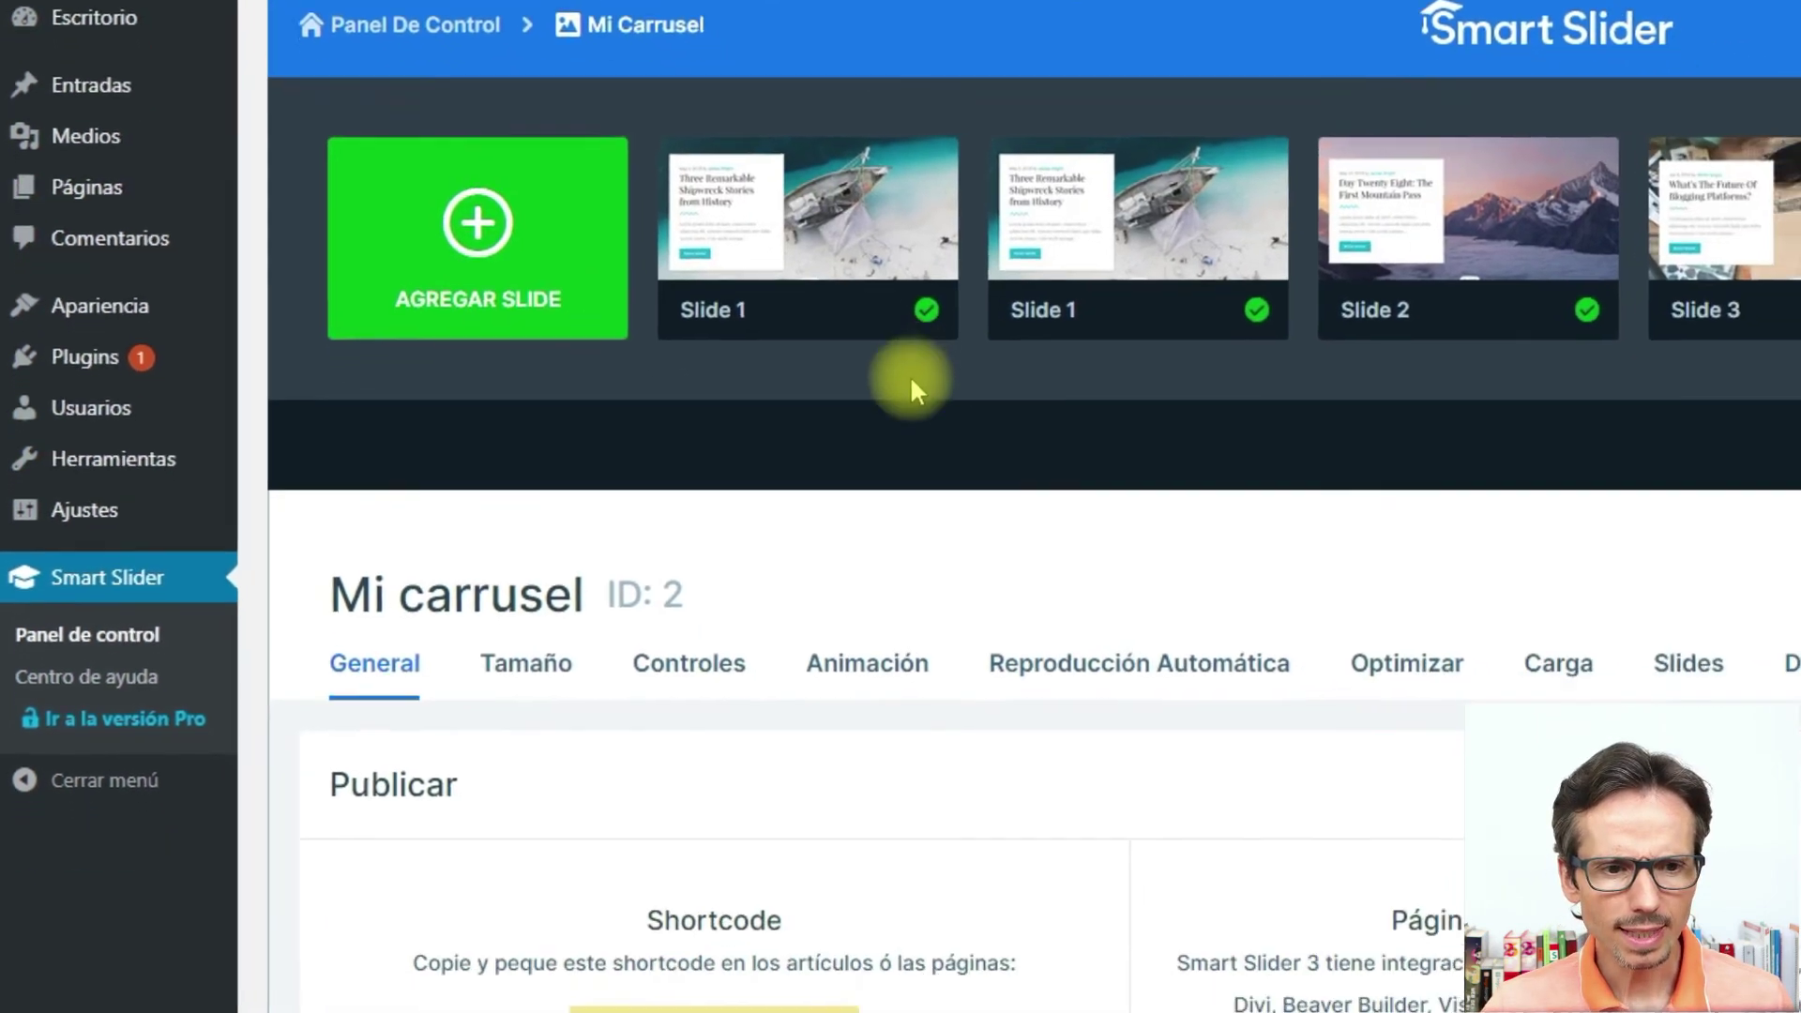
{"action": "scroll", "coordinate": [818, 310], "scroll_direction": "down", "scroll_amount": 3}
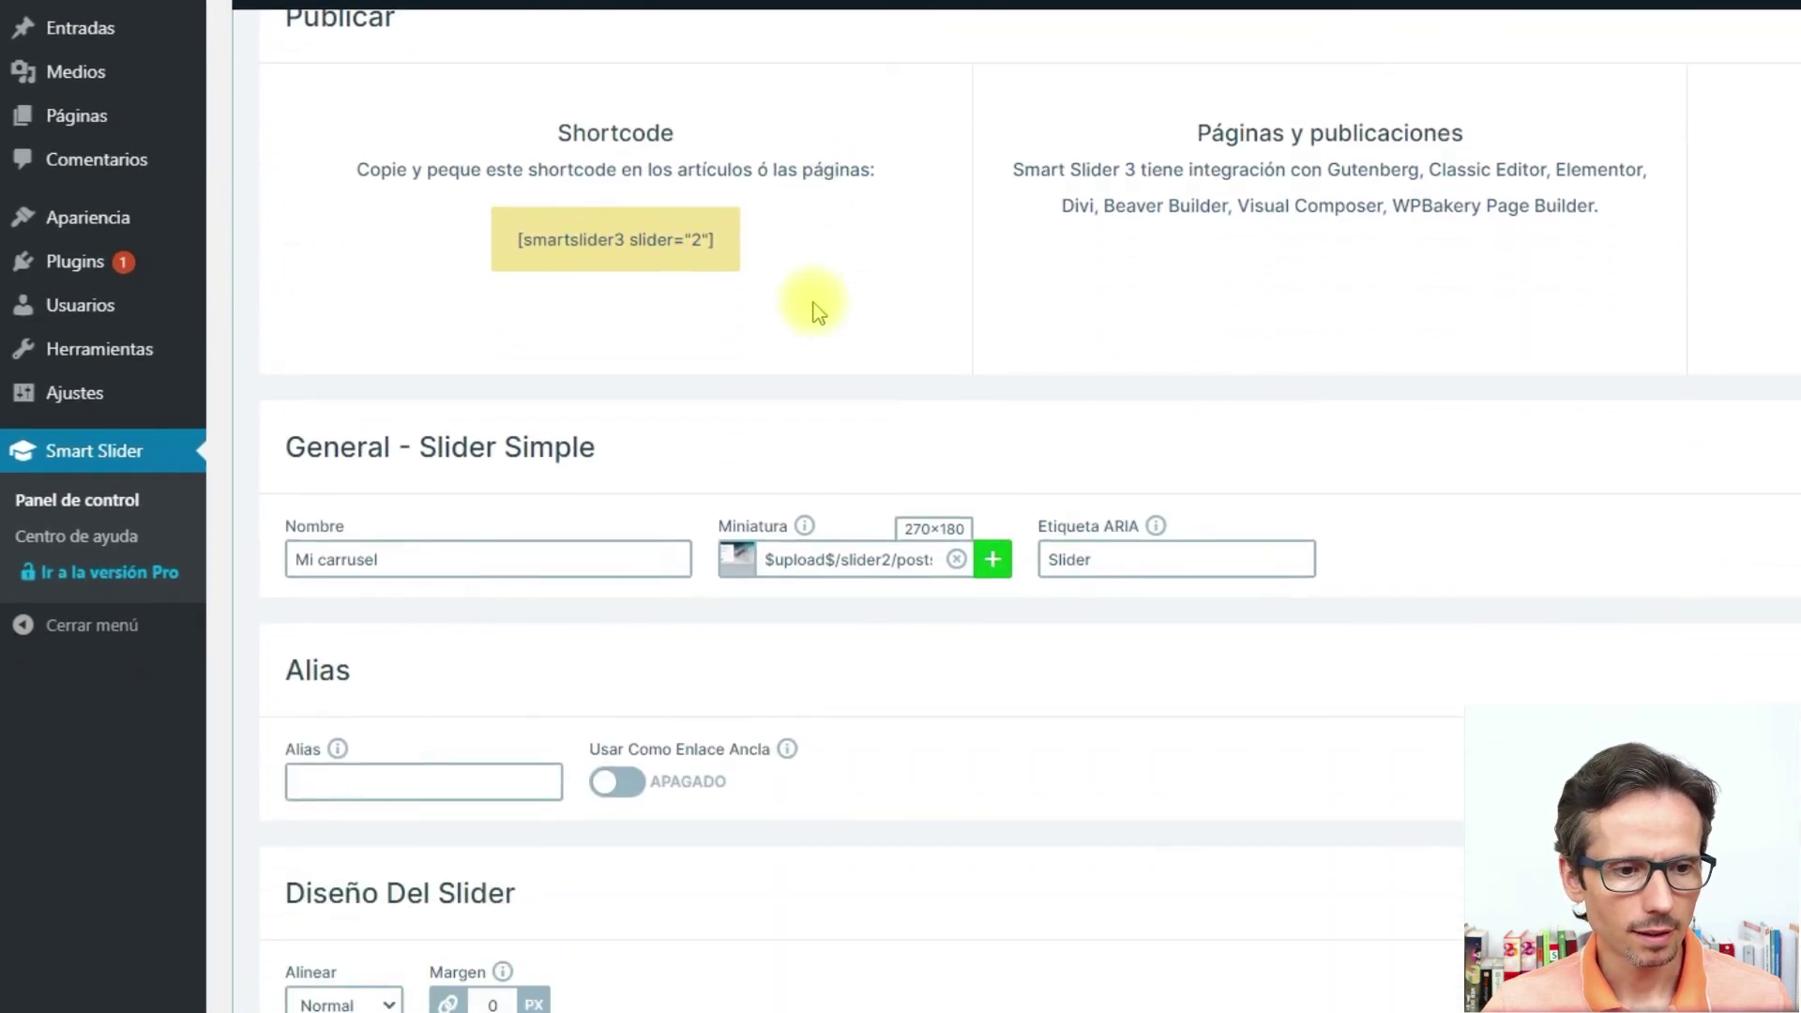
{"action": "scroll", "coordinate": [816, 306], "scroll_direction": "up", "scroll_amount": 4}
{"action": "left_click", "coordinate": [453, 305]}
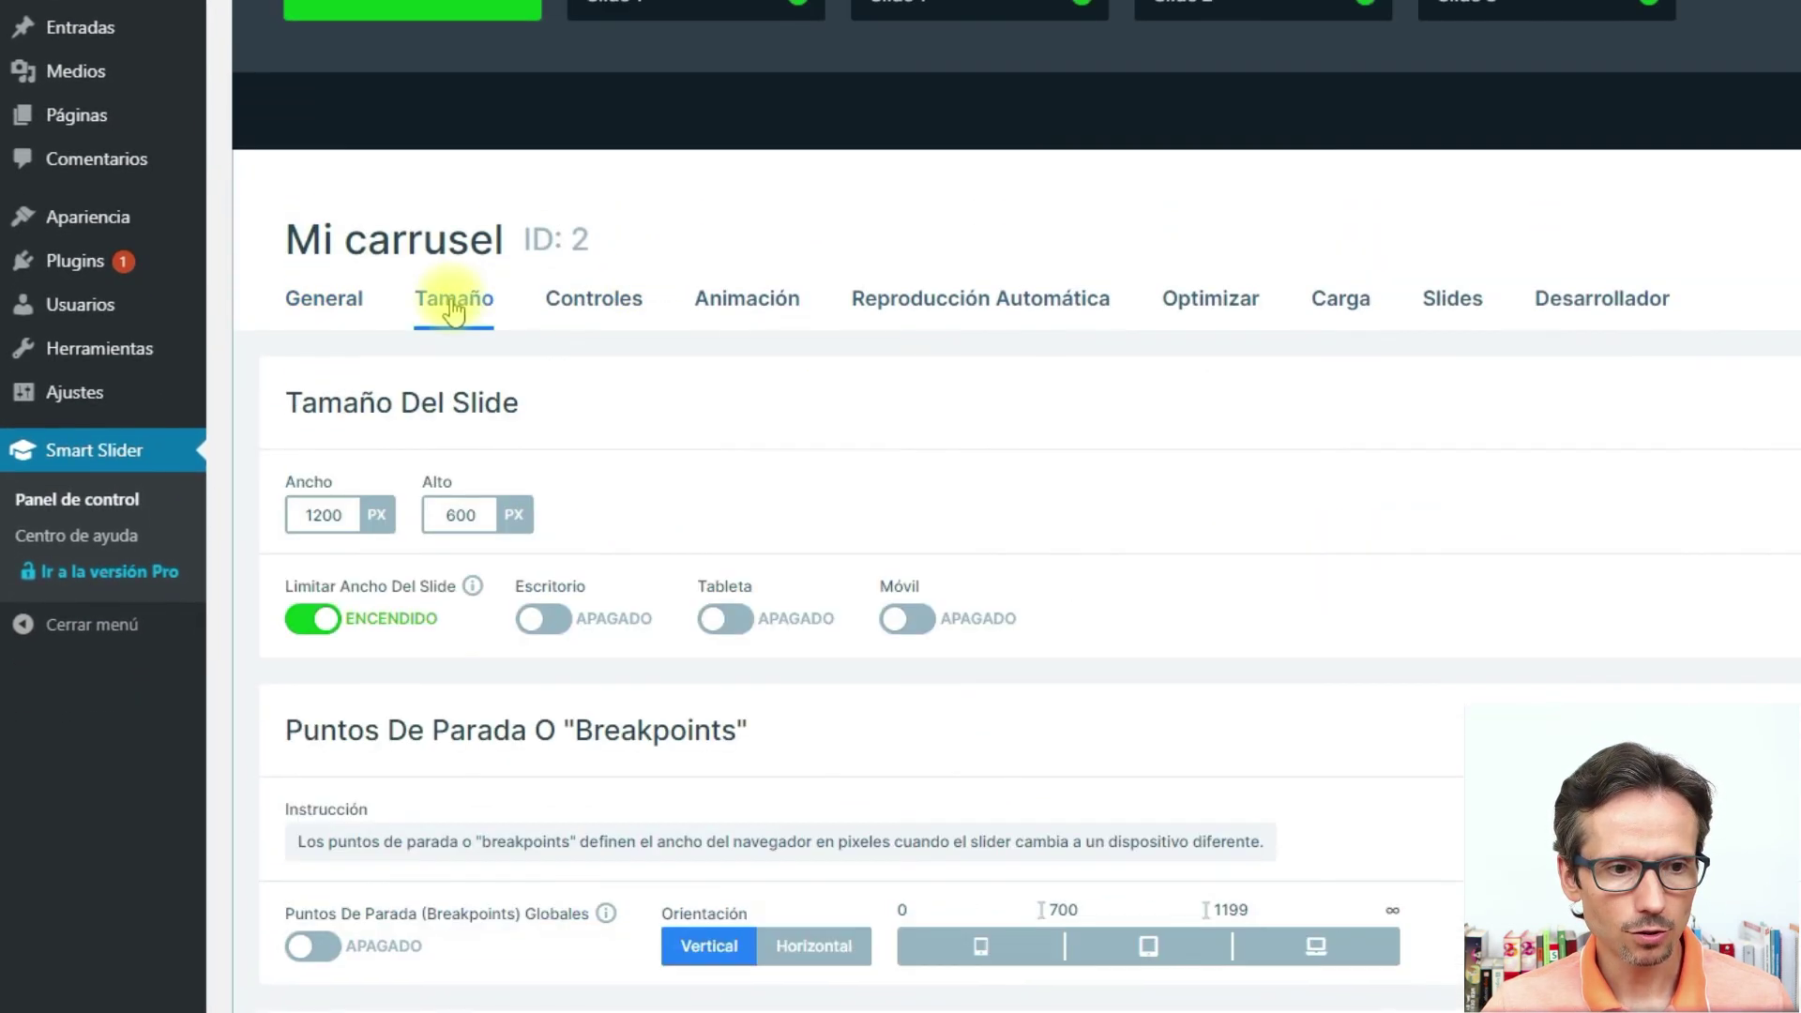
{"action": "scroll", "coordinate": [454, 309], "scroll_direction": "down", "scroll_amount": 4}
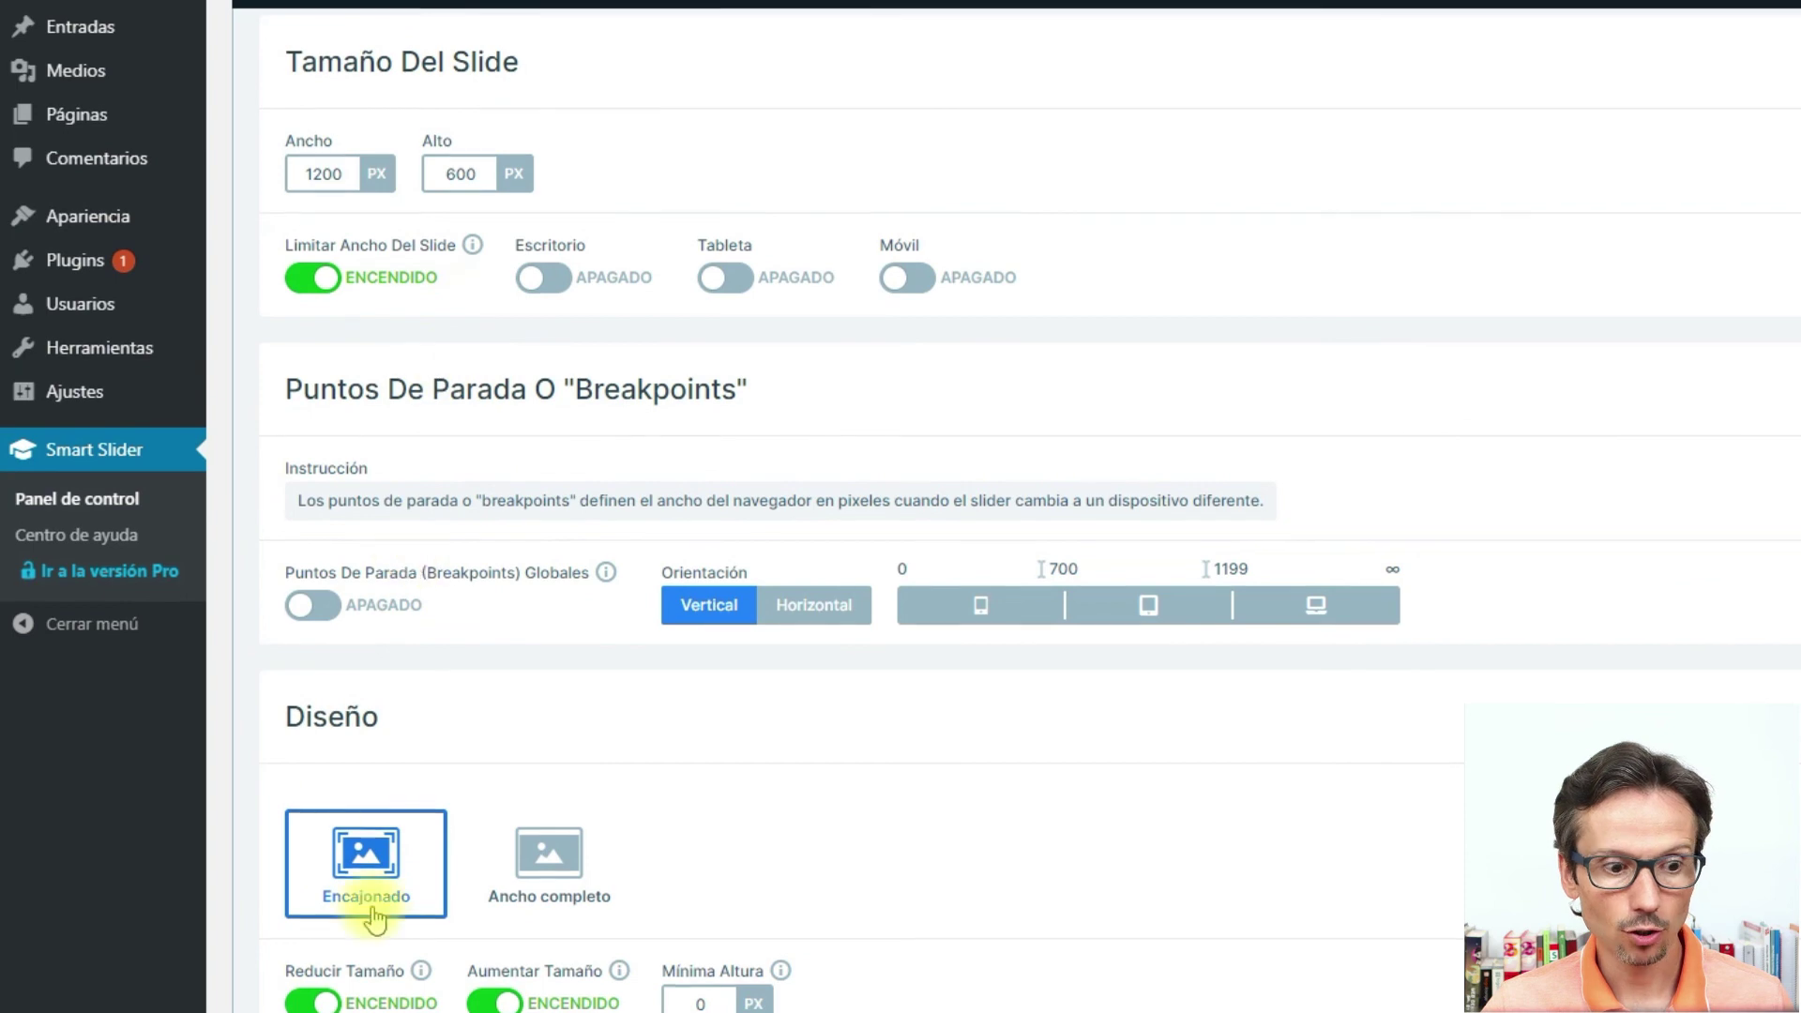
{"action": "left_click", "coordinate": [560, 877]}
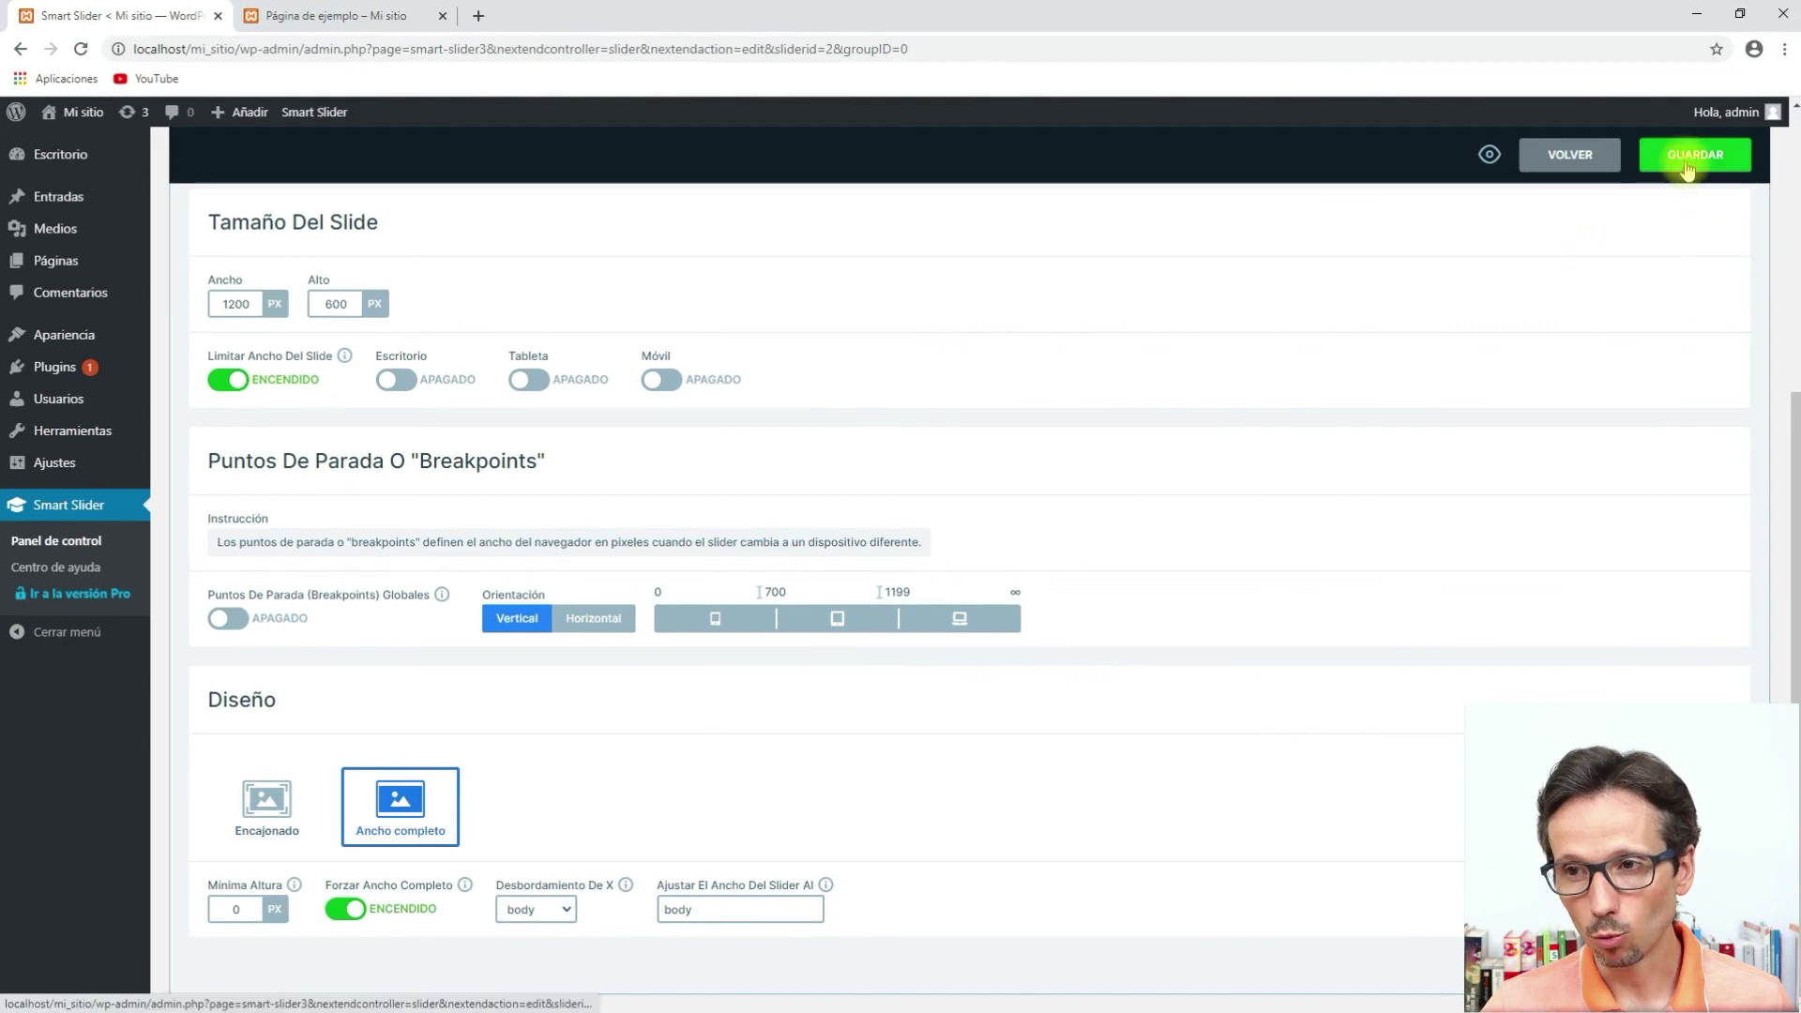
{"action": "left_click", "coordinate": [1685, 161]}
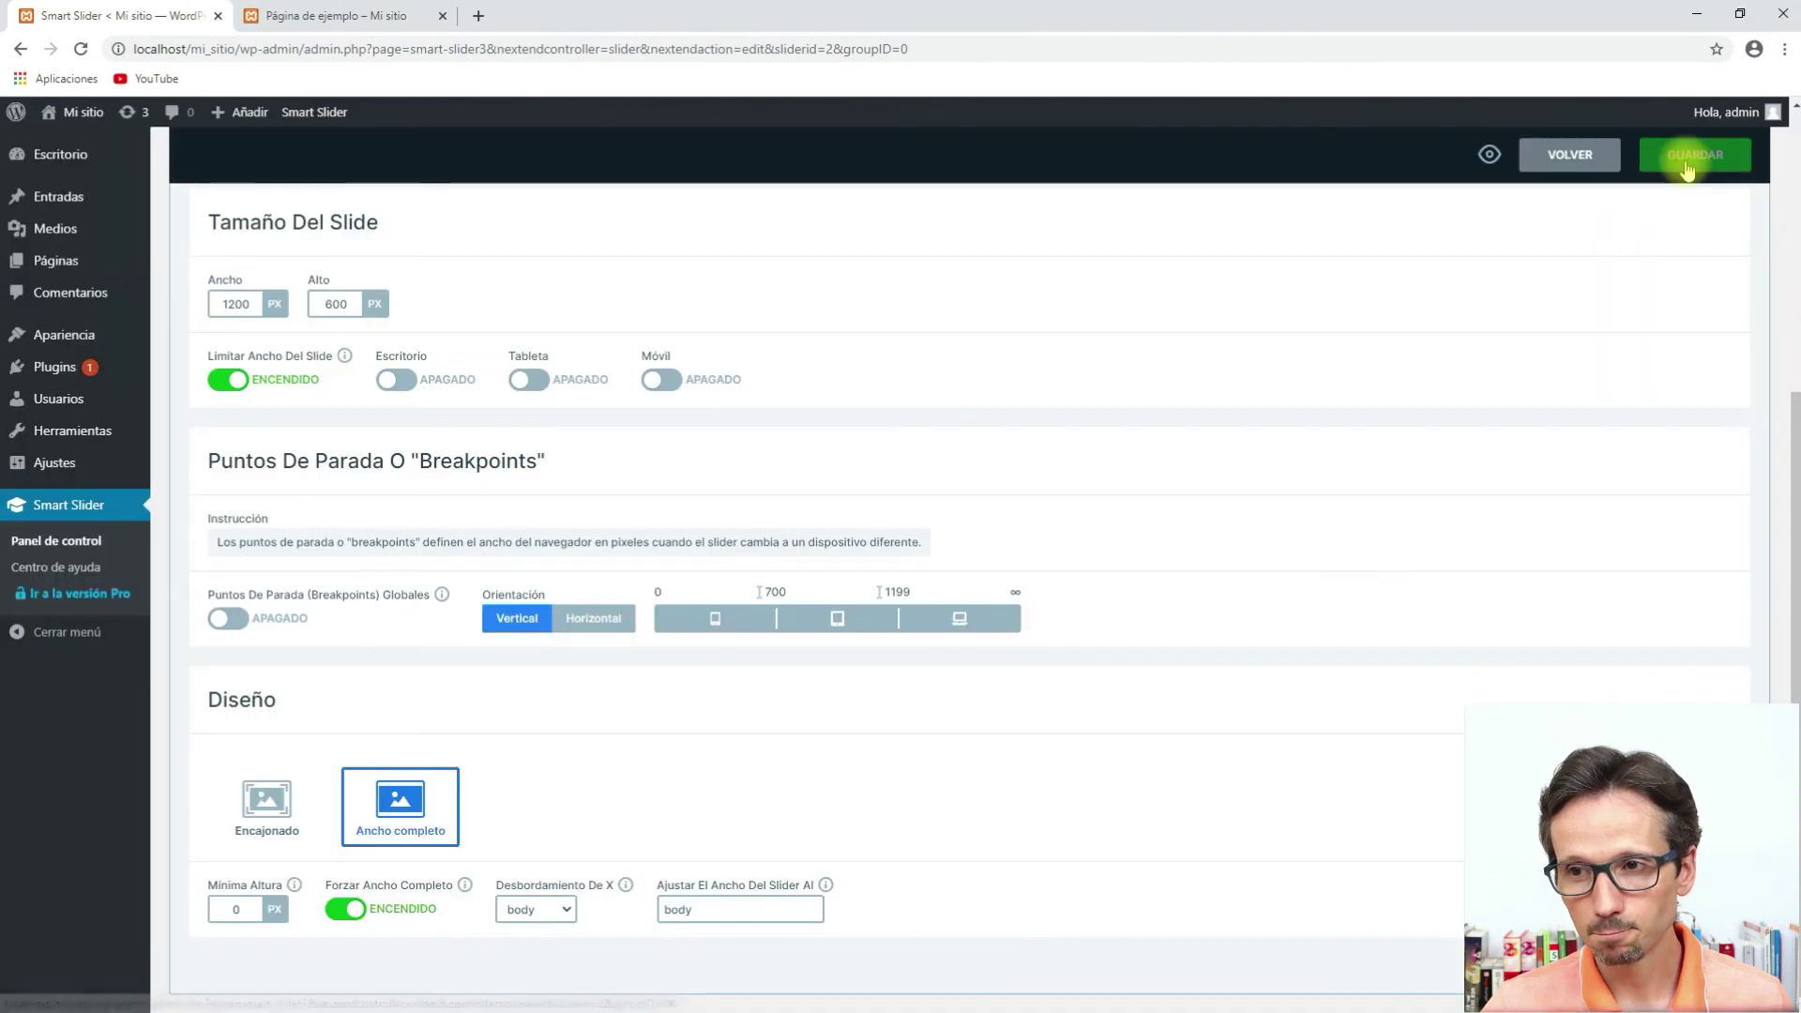
Reload the preview of "Página de ejemplo" and examine the carousel's width against the page text, advancing through its slides.
{"action": "left_click", "coordinate": [341, 21]}
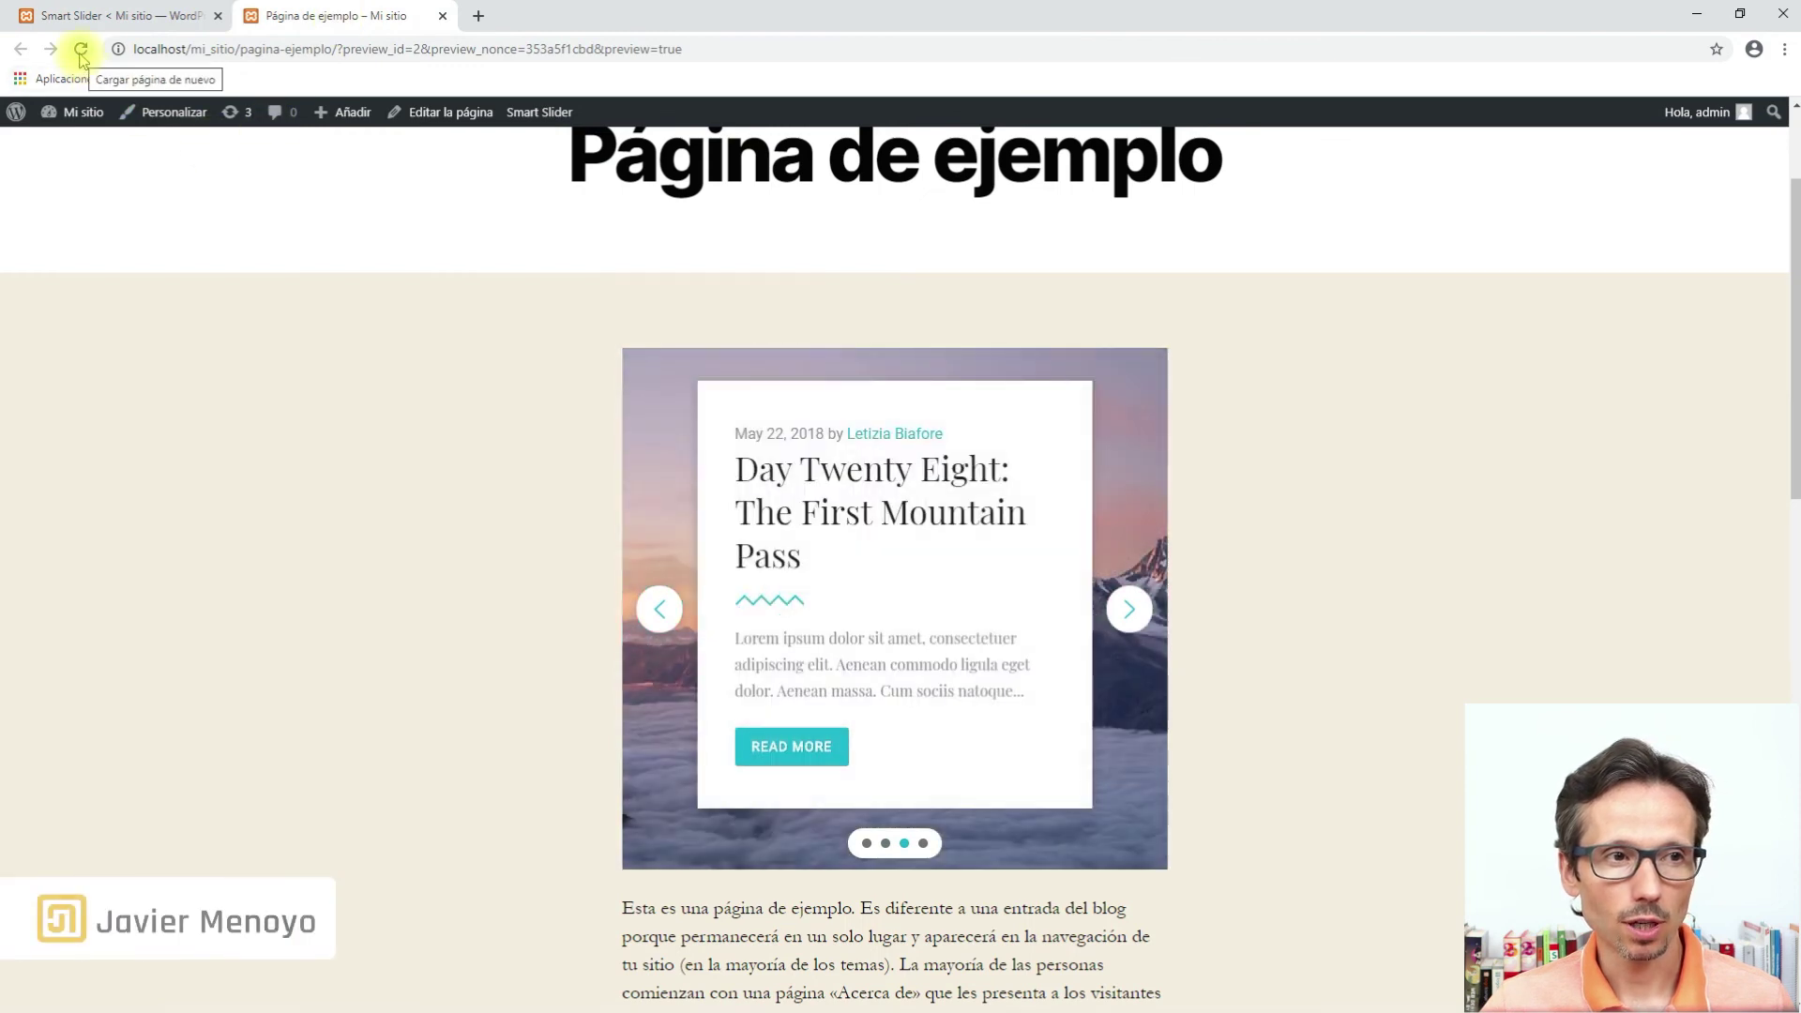
{"action": "left_click", "coordinate": [81, 52]}
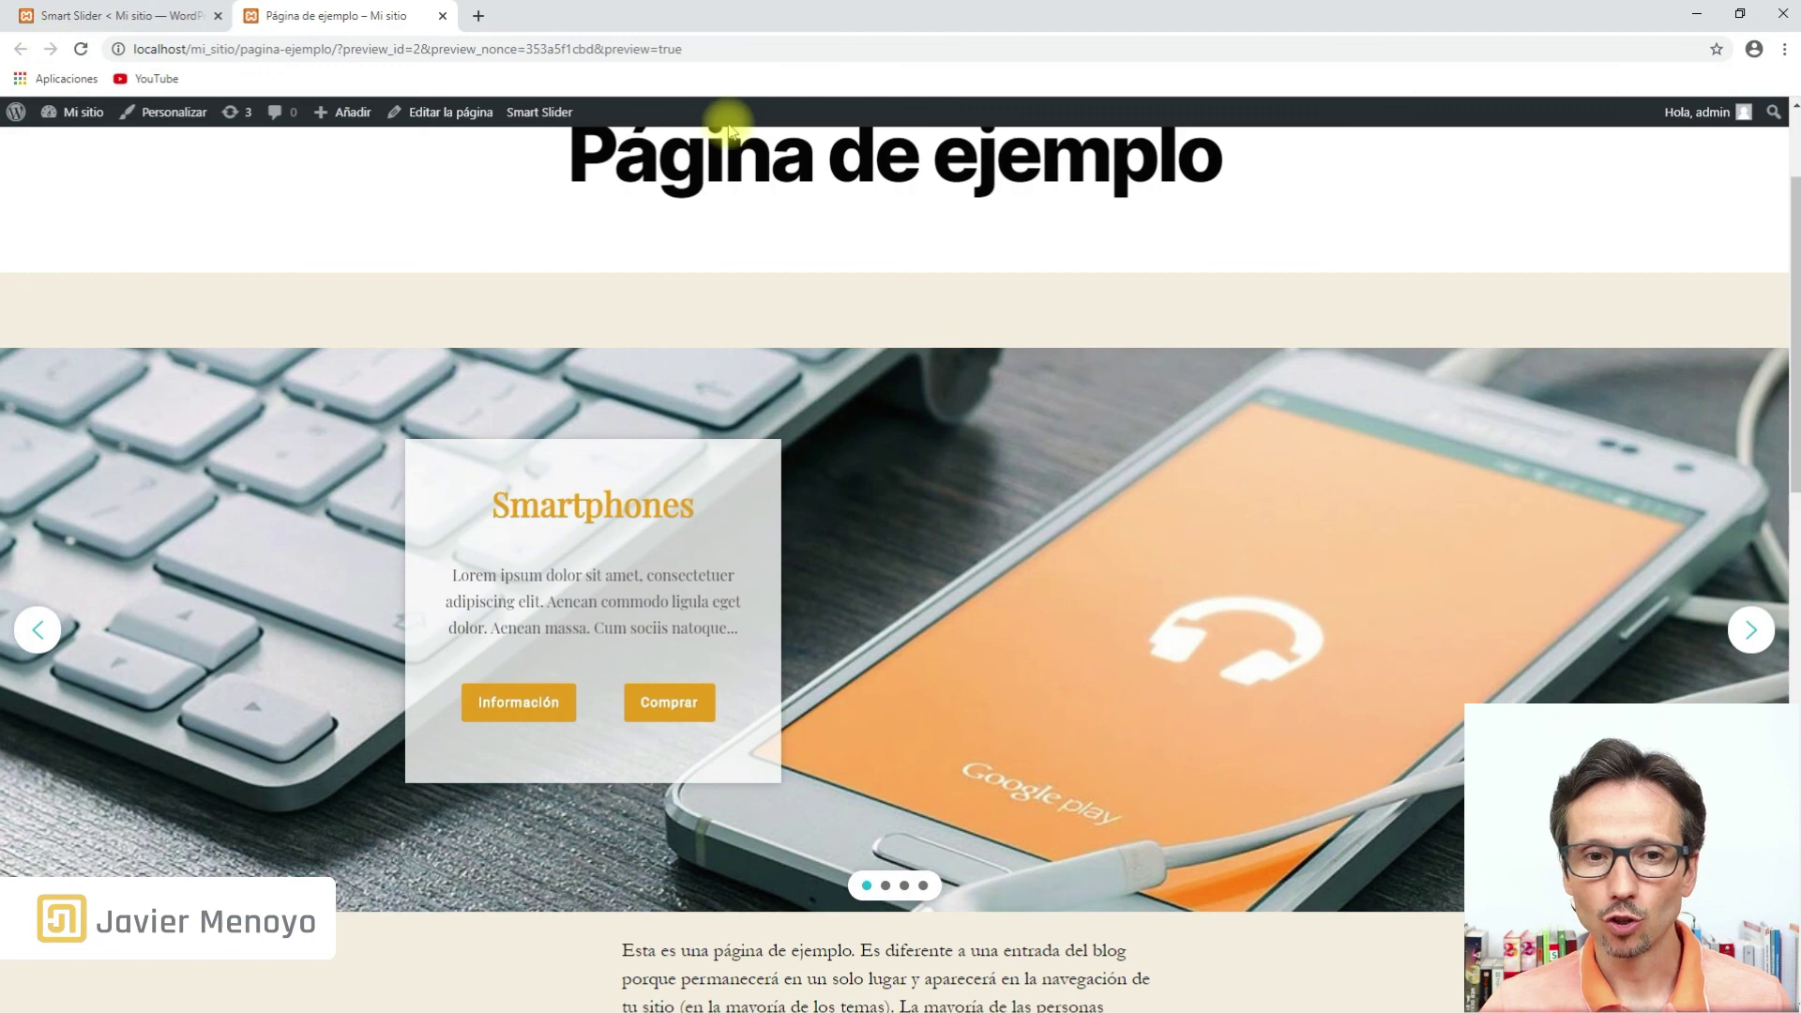
{"action": "scroll", "coordinate": [874, 390], "scroll_direction": "down", "scroll_amount": 3}
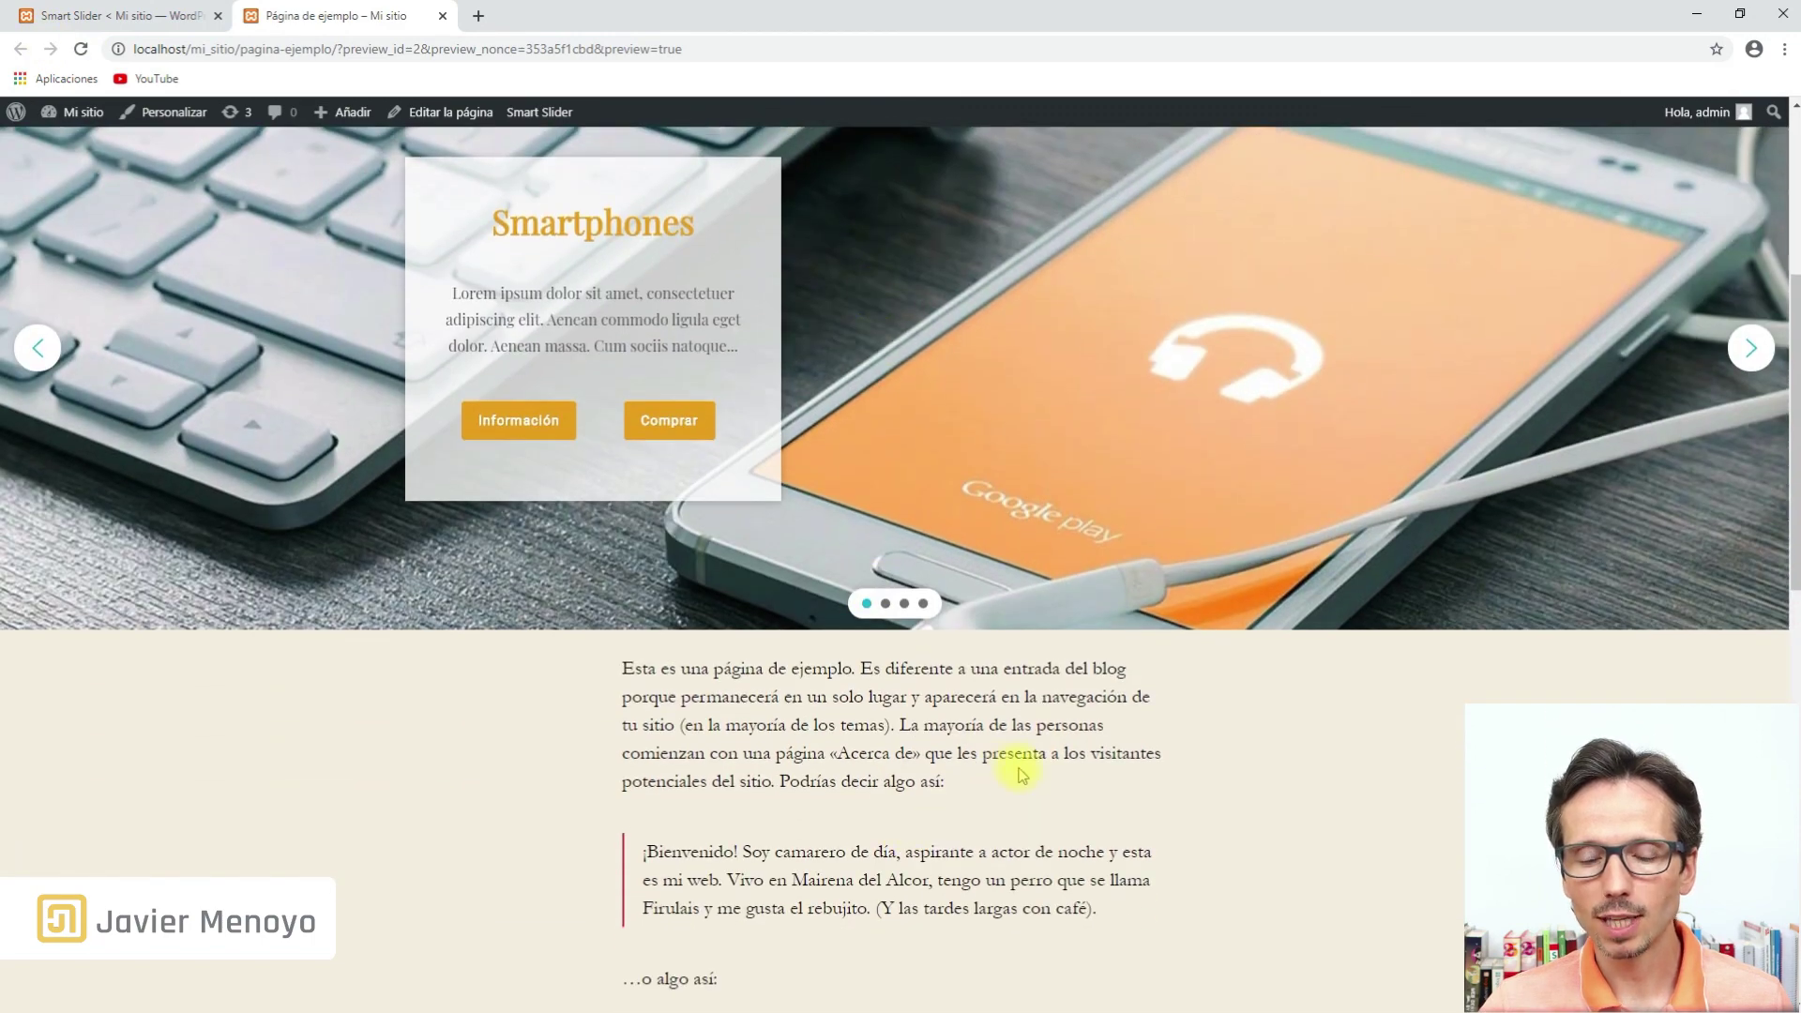
{"action": "scroll", "coordinate": [1132, 694], "scroll_direction": "down", "scroll_amount": 2}
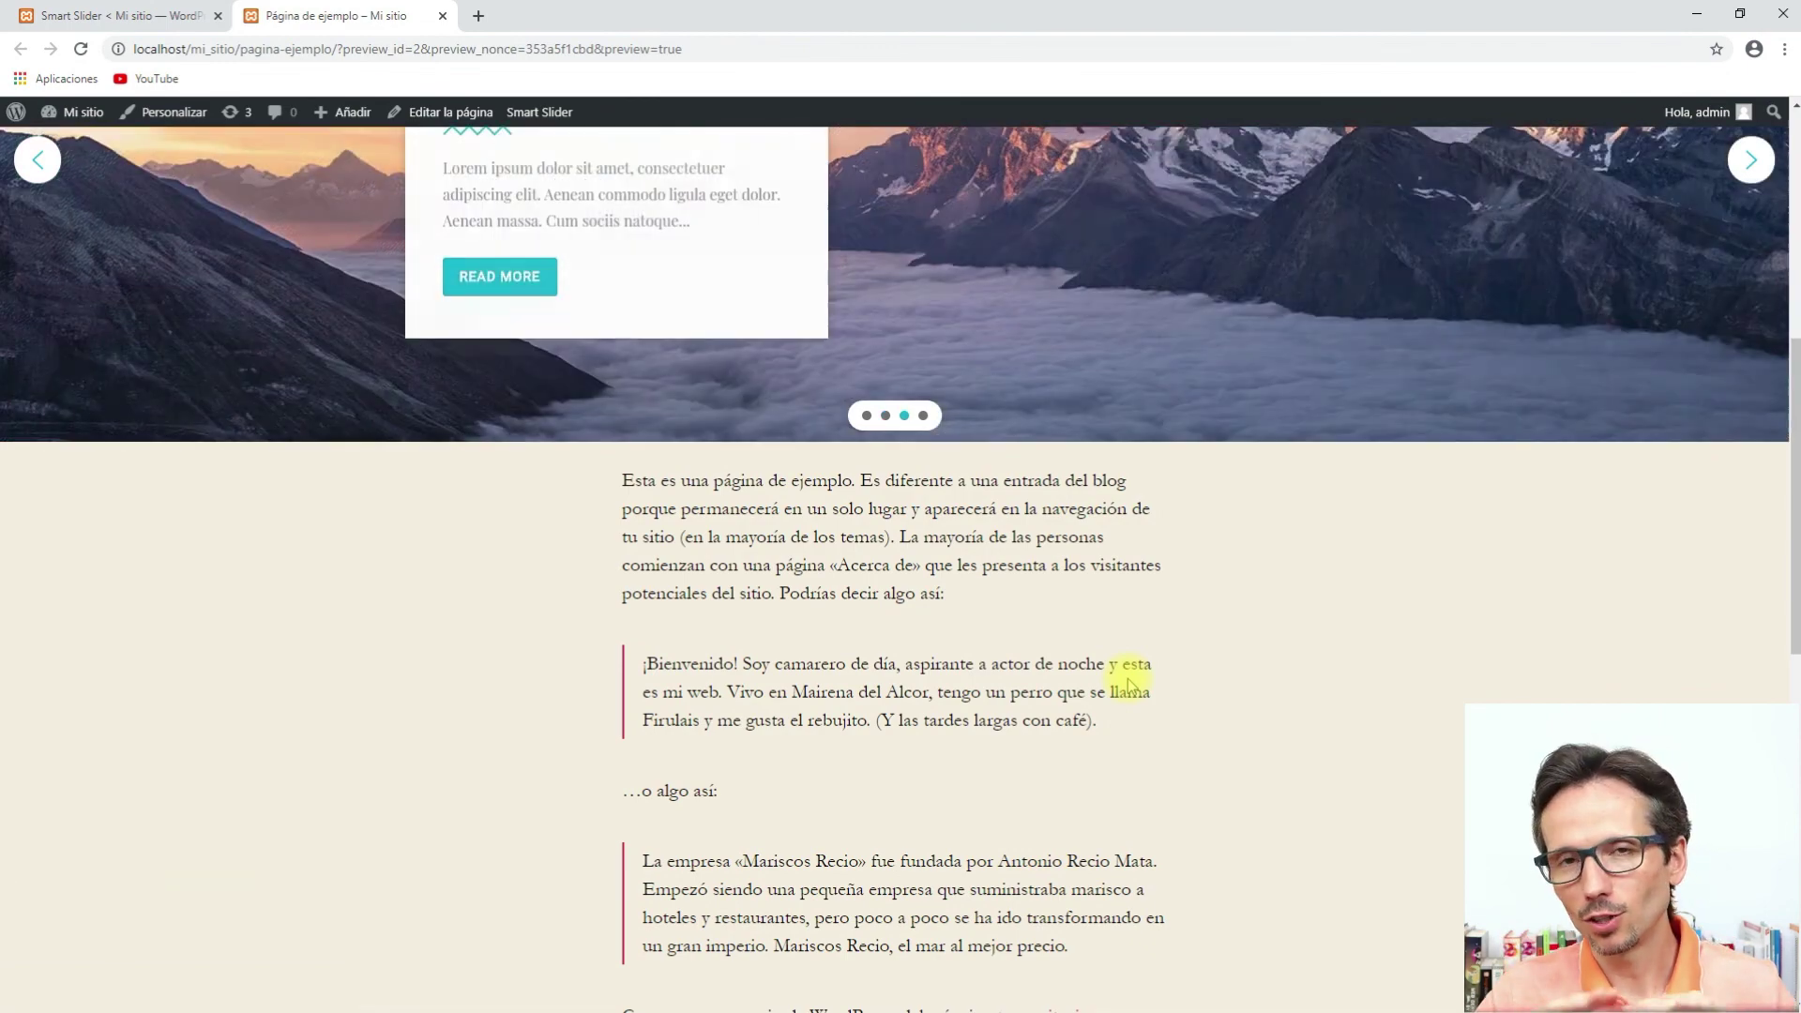
{"action": "scroll", "coordinate": [1113, 654], "scroll_direction": "up", "scroll_amount": 3}
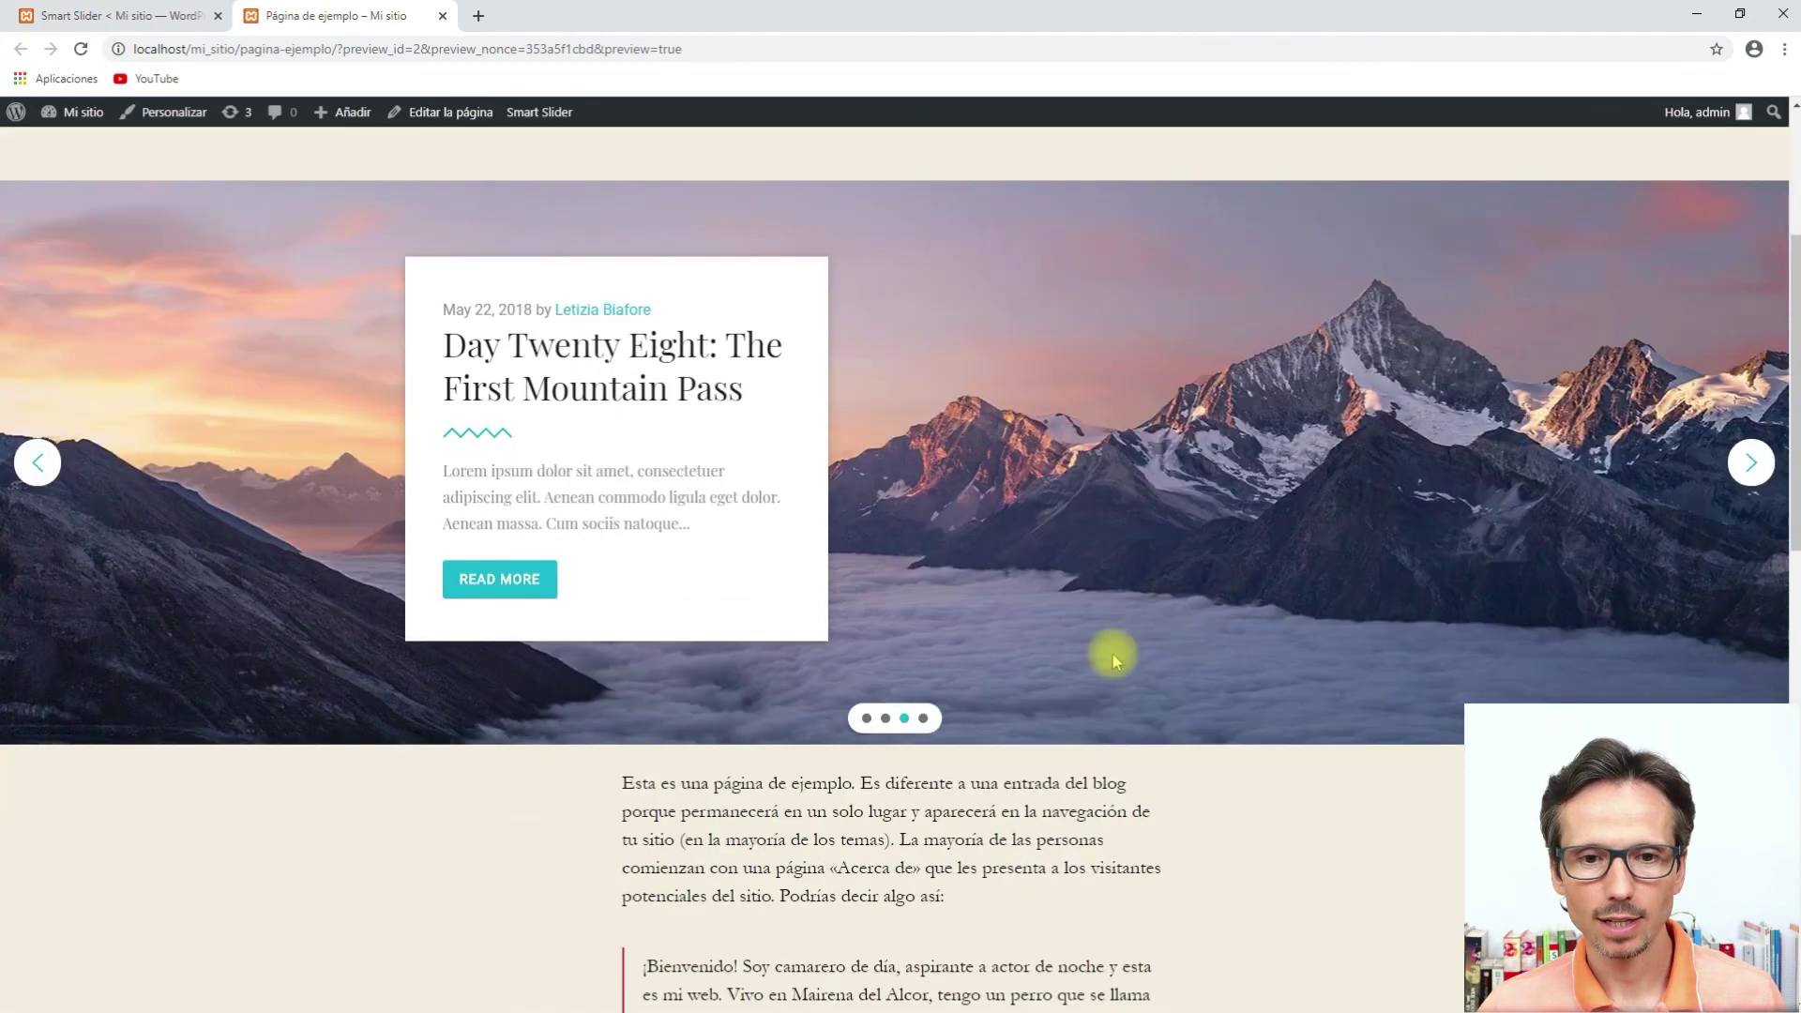
{"action": "left_click", "coordinate": [1752, 443]}
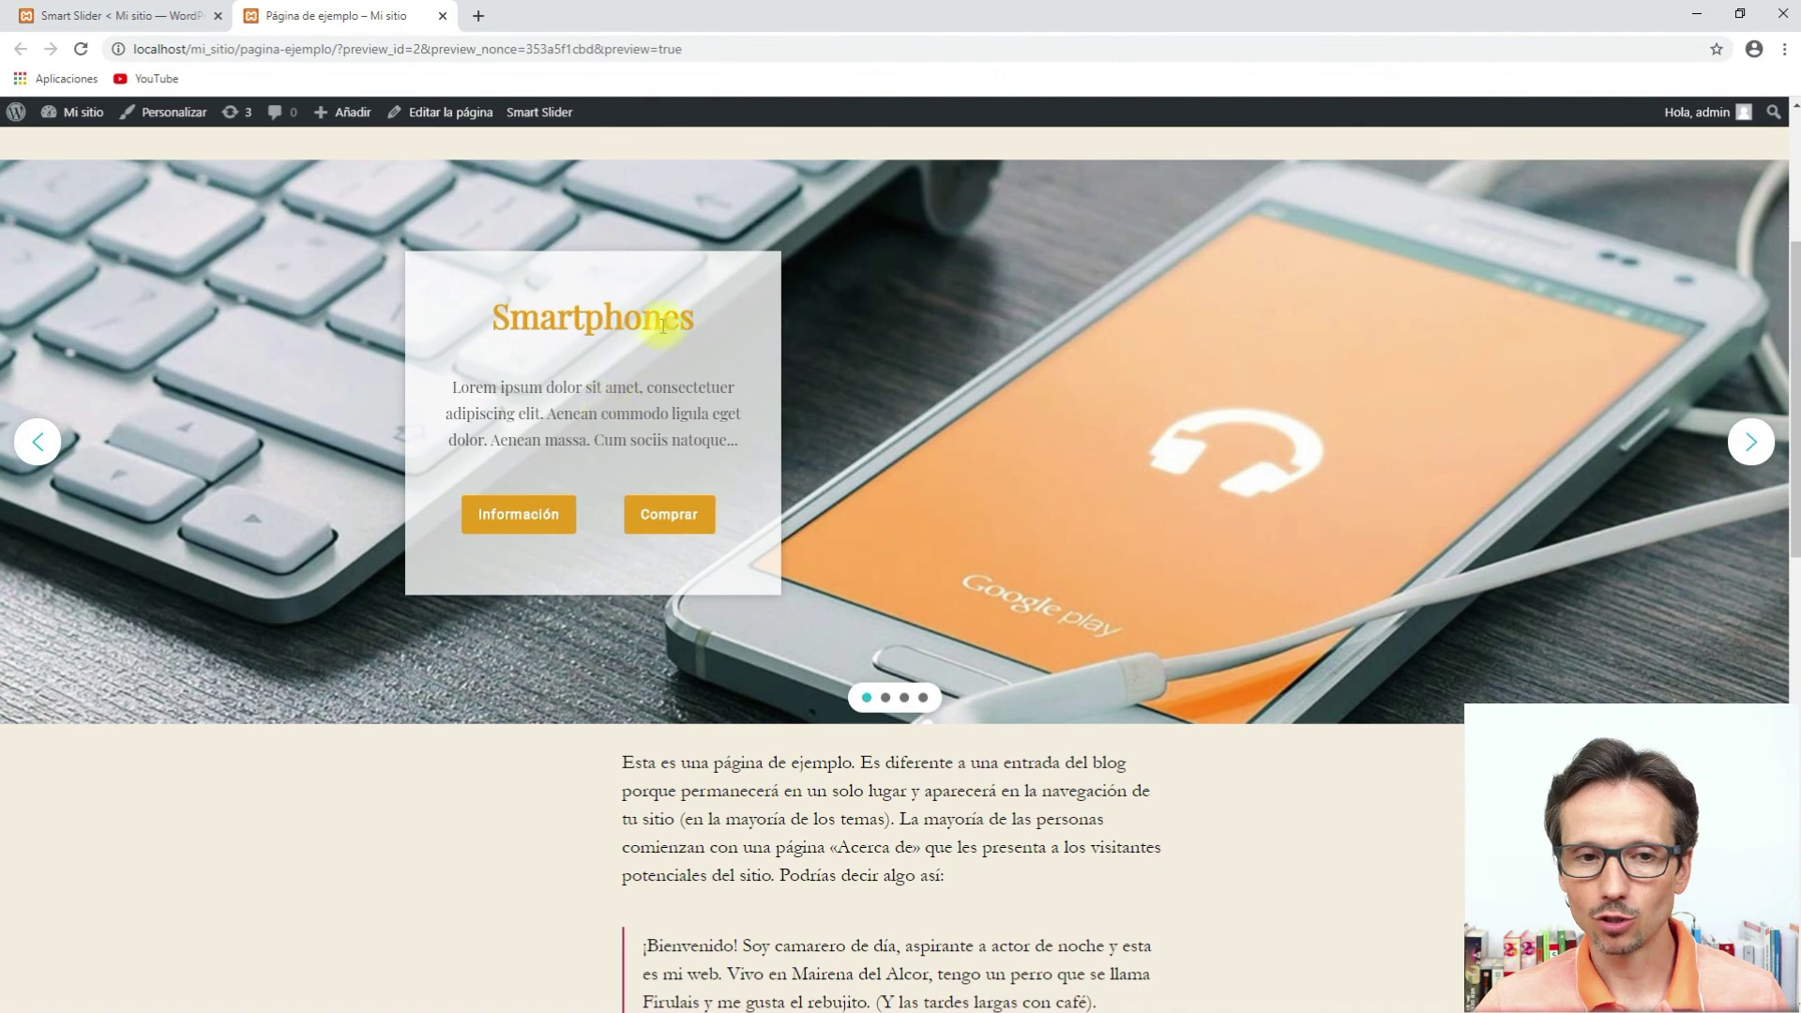
{"action": "left_click", "coordinate": [1752, 442]}
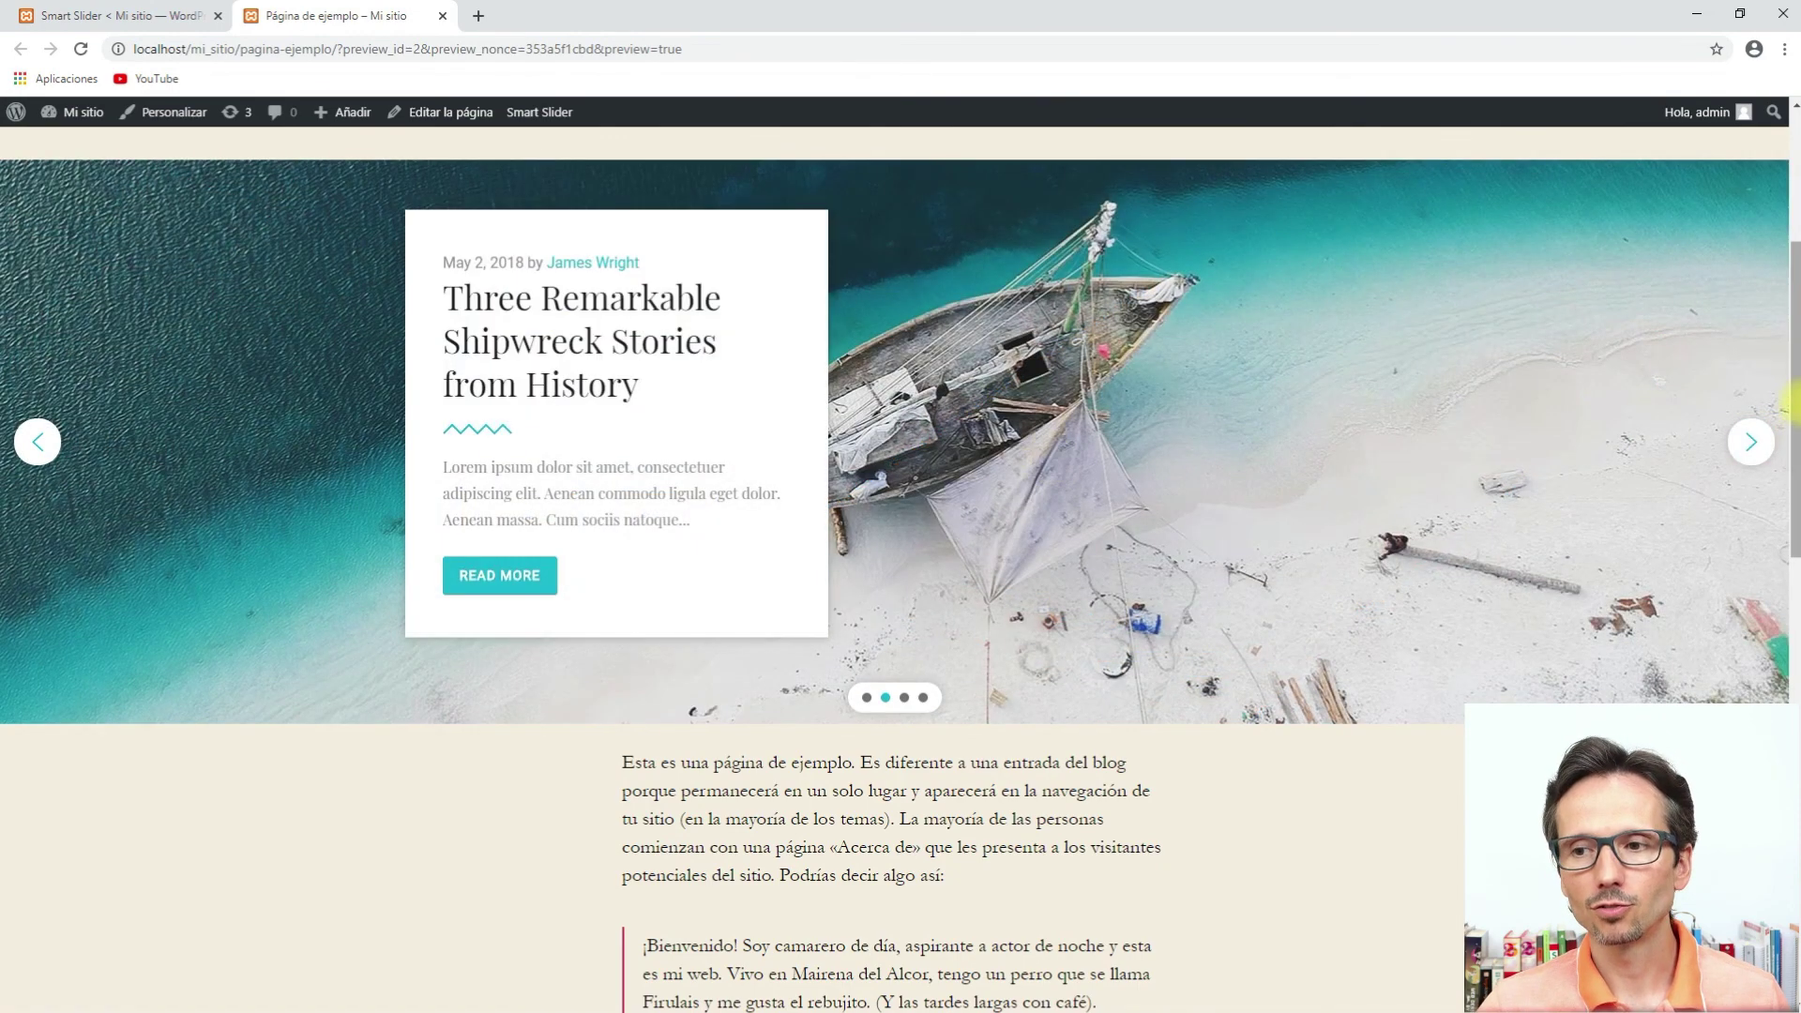
{"action": "left_click", "coordinate": [1752, 442]}
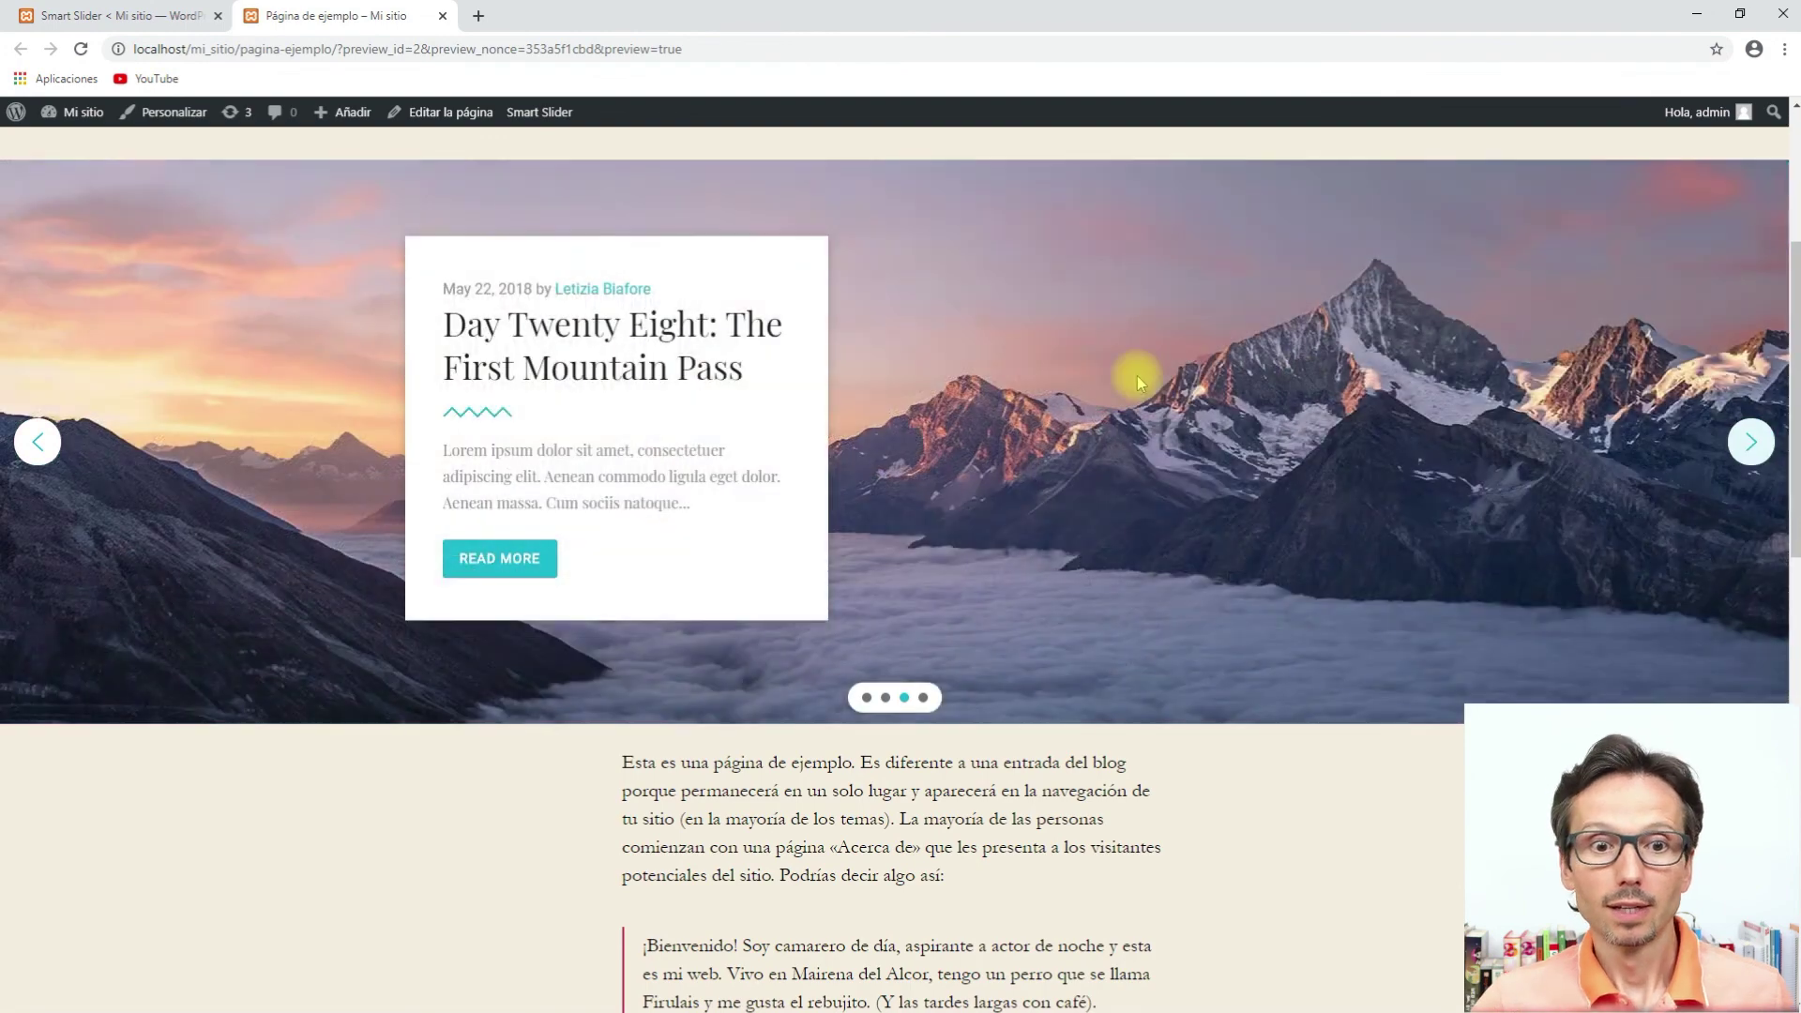